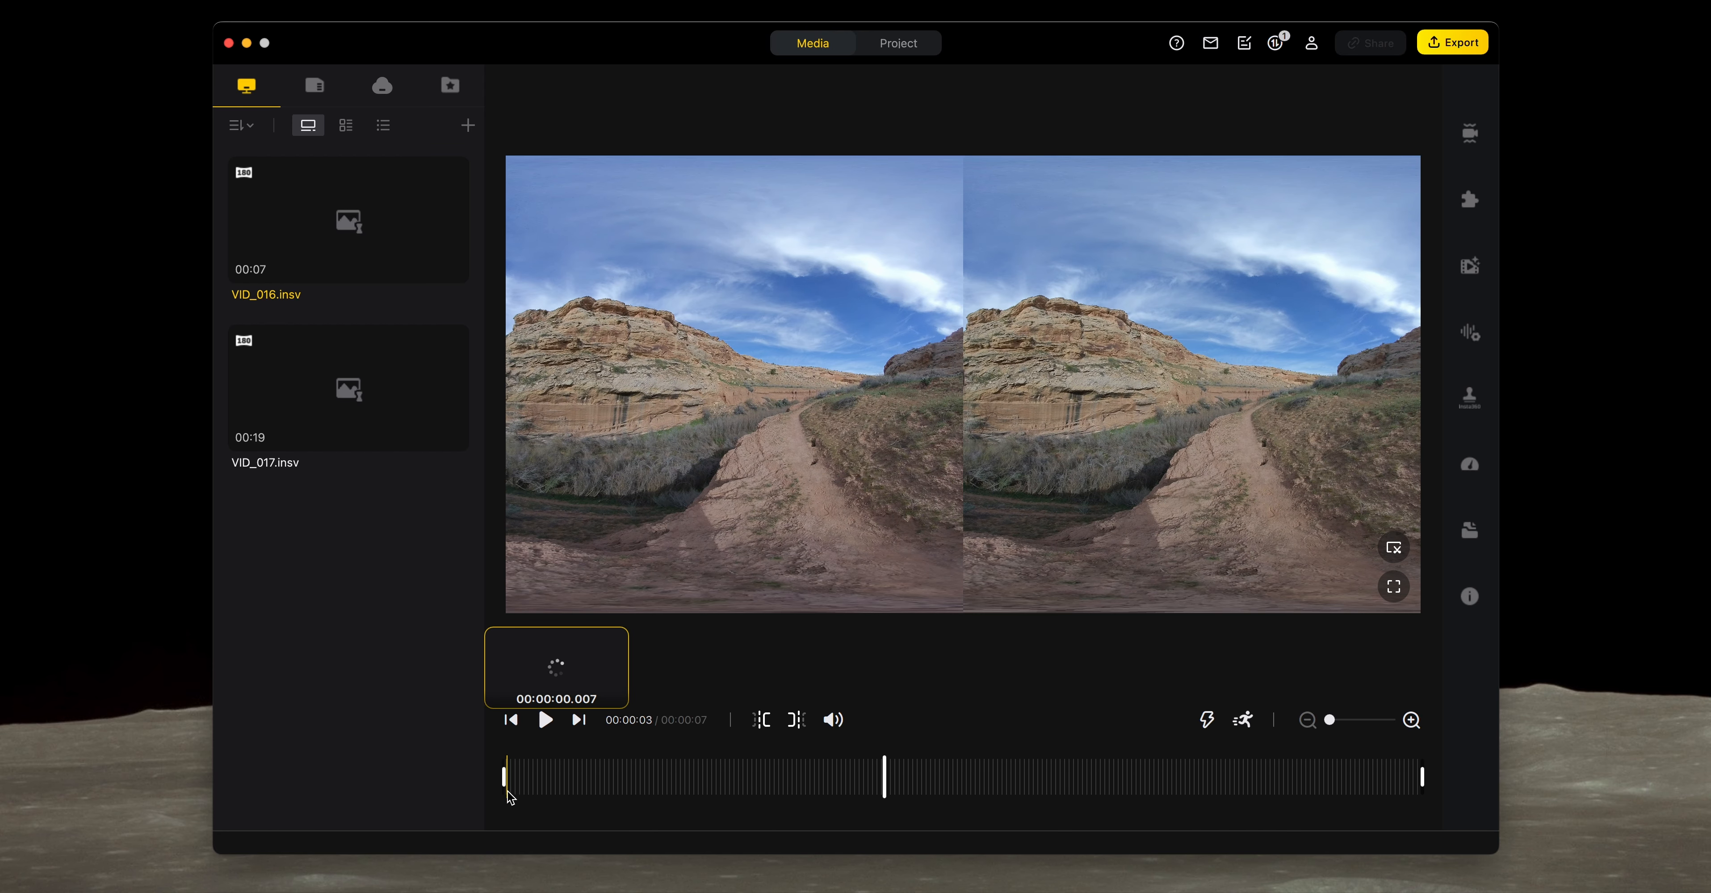
# - Trim a short stretch off the start and end of VID_016.insv and place the playhead at about 6 seconds
pyautogui.moveTo(503, 782); pyautogui.dragTo(615, 787)
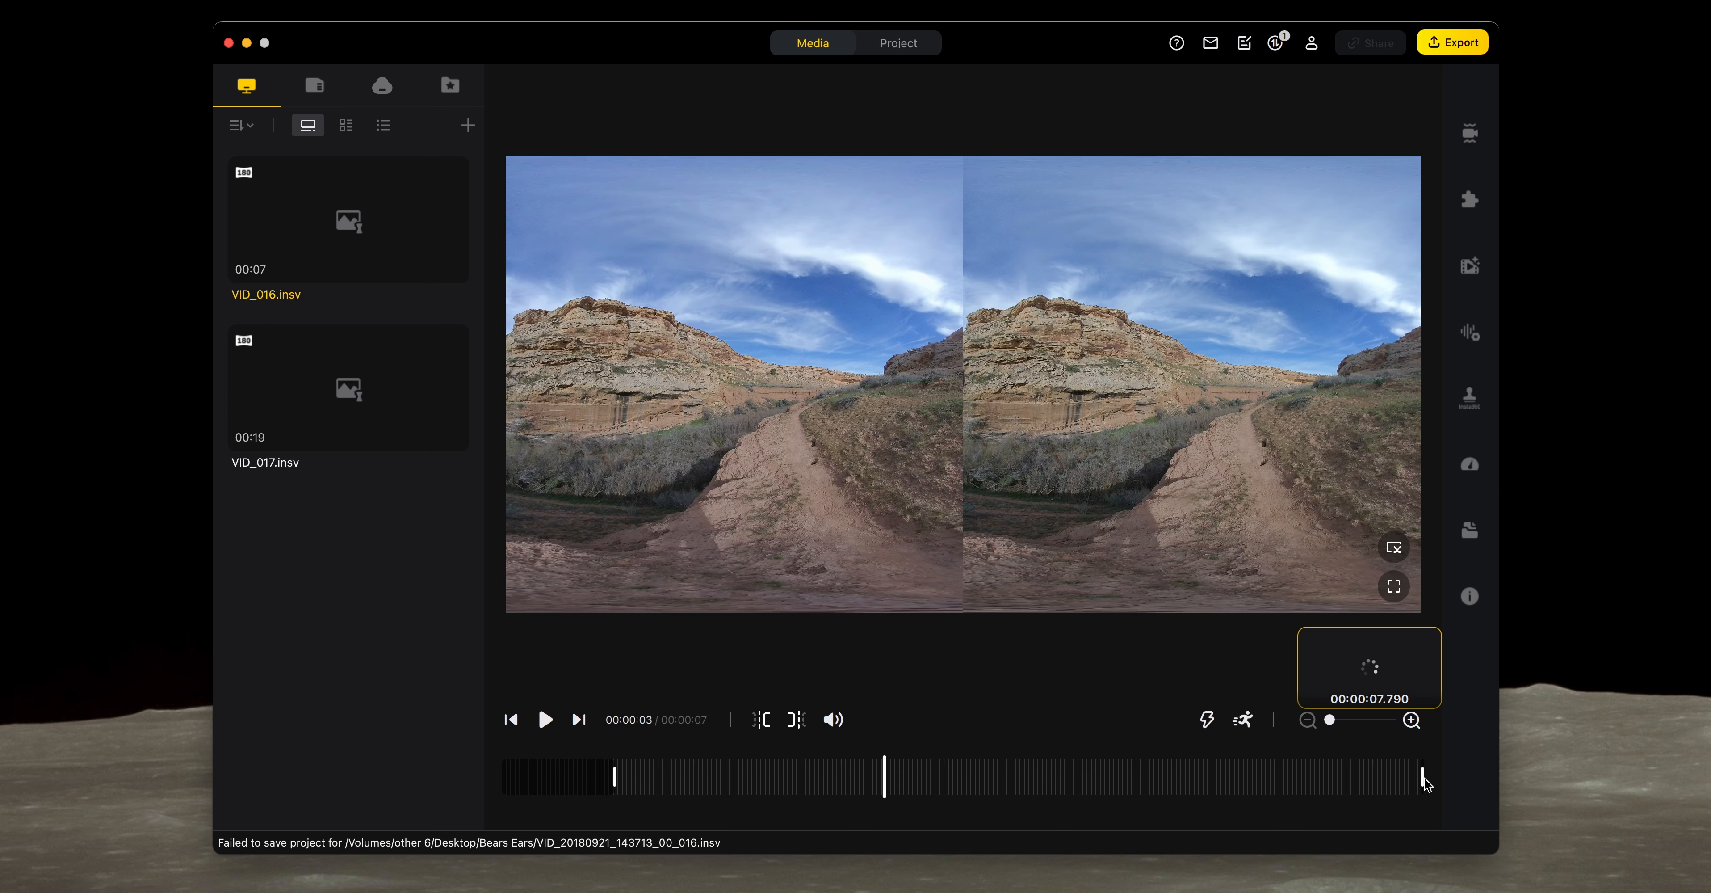
pyautogui.moveTo(1422, 778); pyautogui.dragTo(1328, 787)
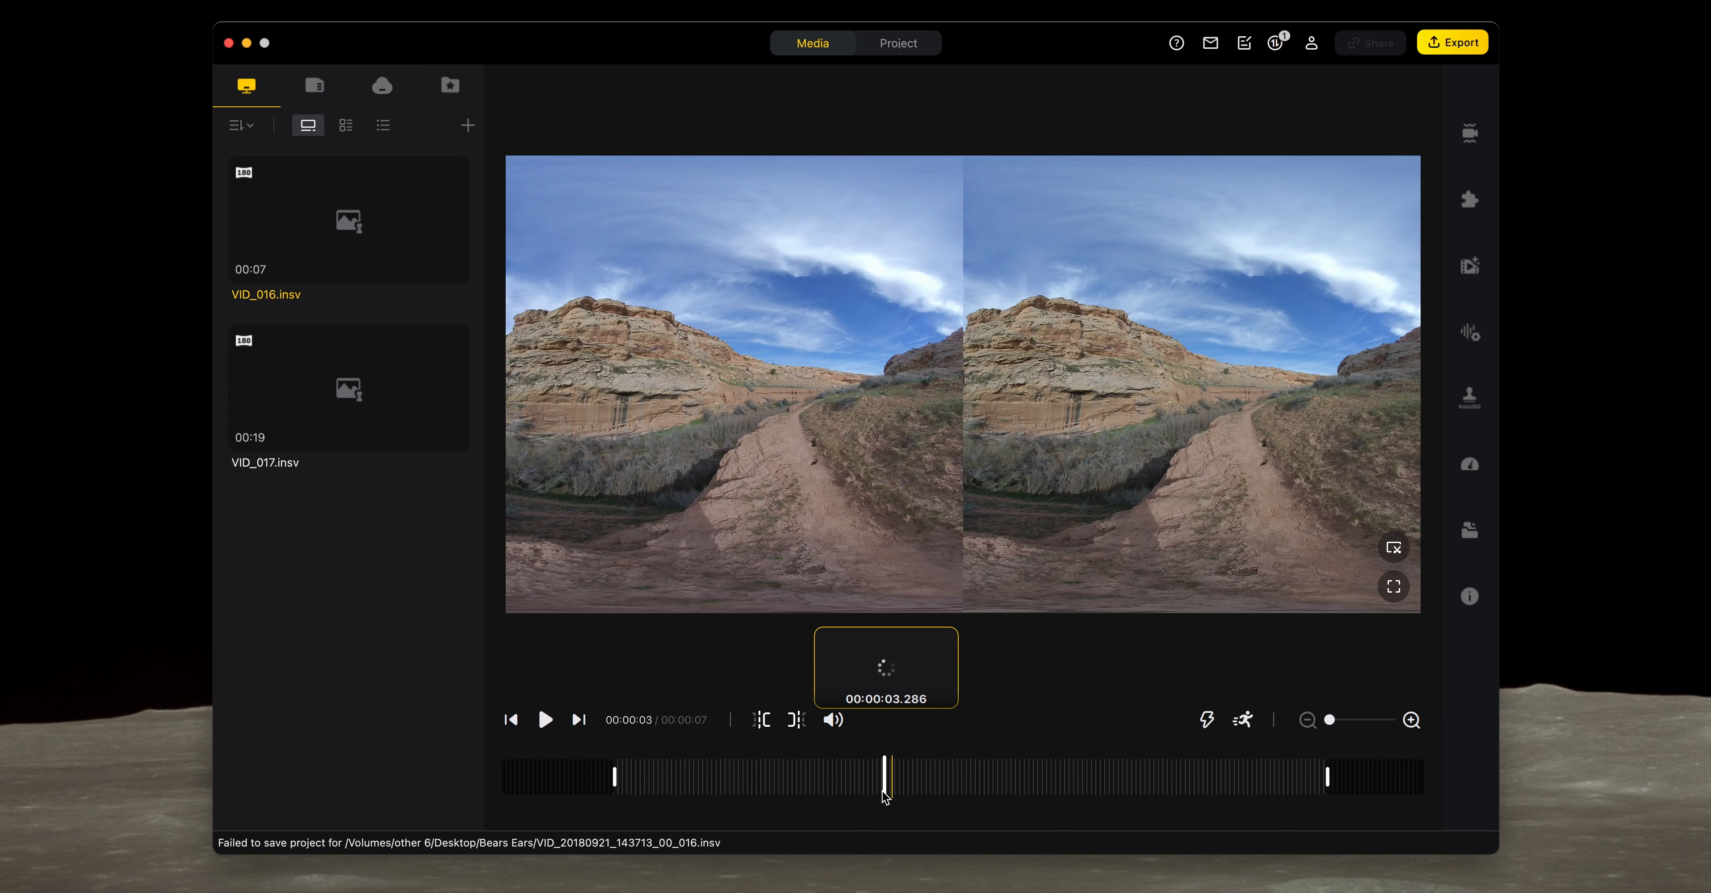
pyautogui.moveTo(884, 787); pyautogui.dragTo(1267, 775)
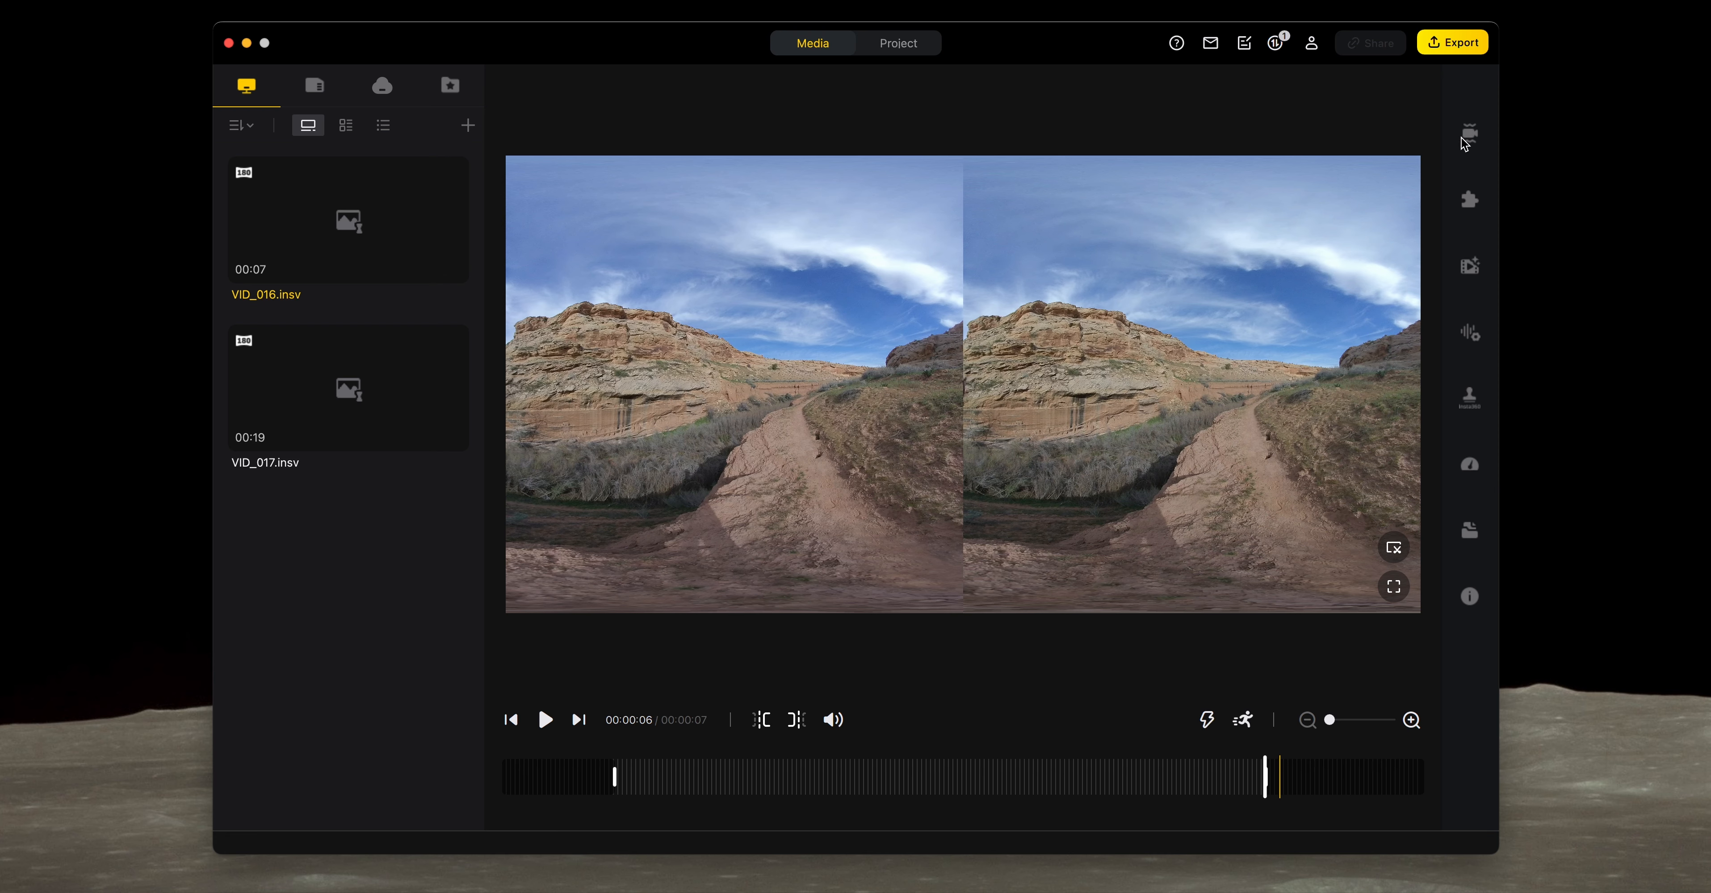
# - Review the stabilization, accessories and media processing settings of VID_016.insv, briefly previewing Color Plus on the footage
pyautogui.click(1471, 130)
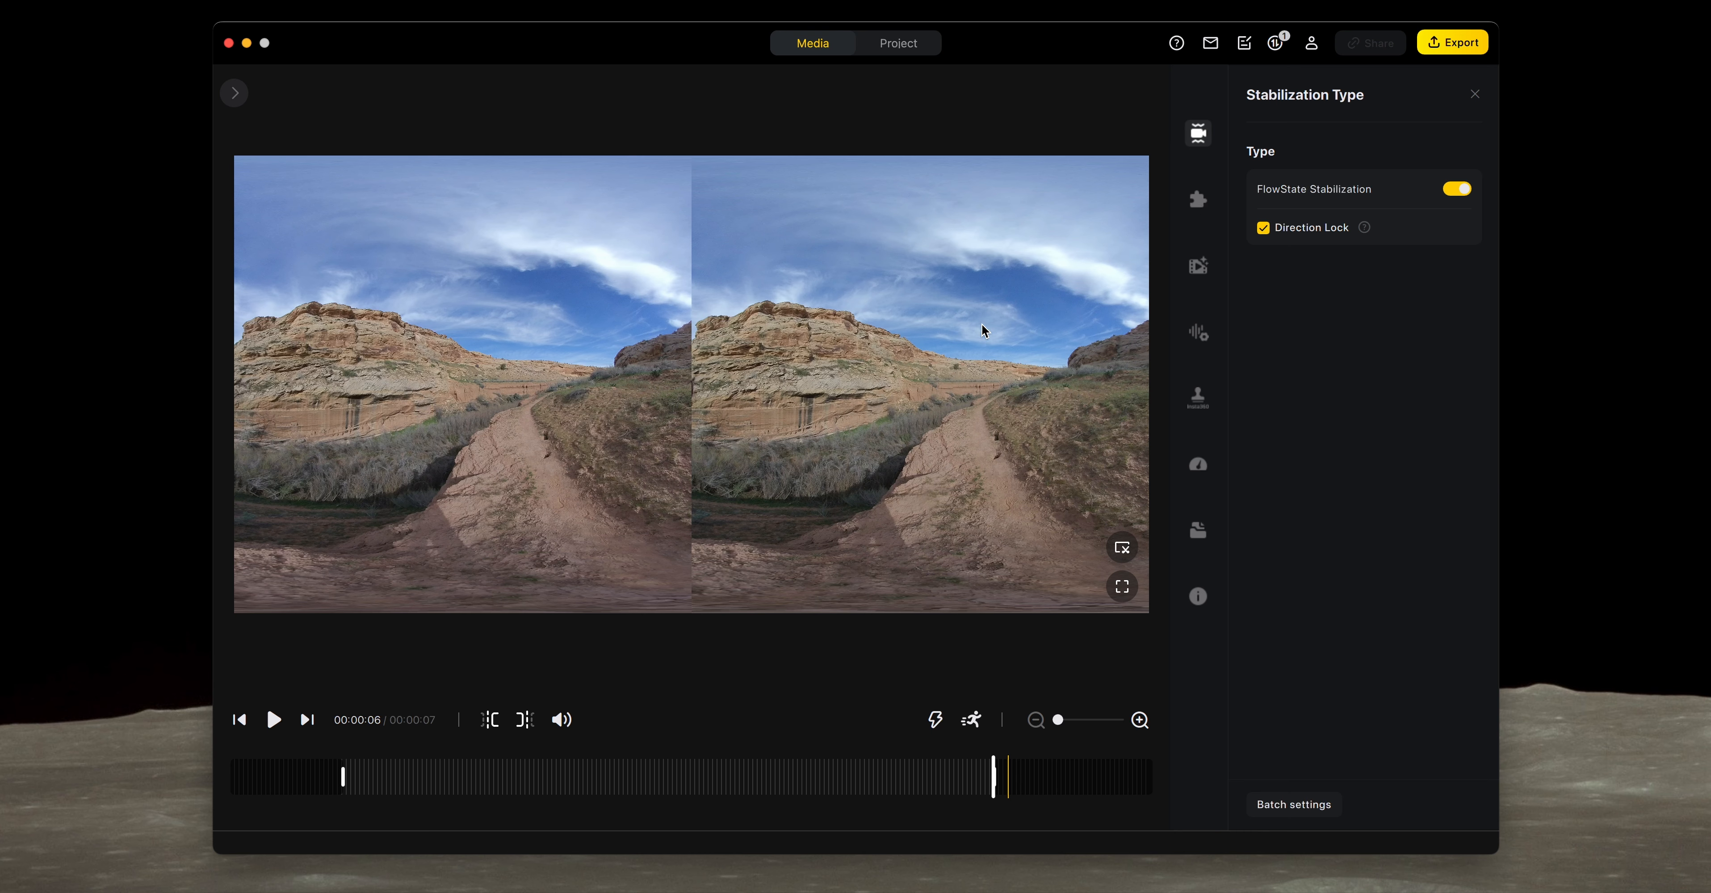
pyautogui.click(1198, 202)
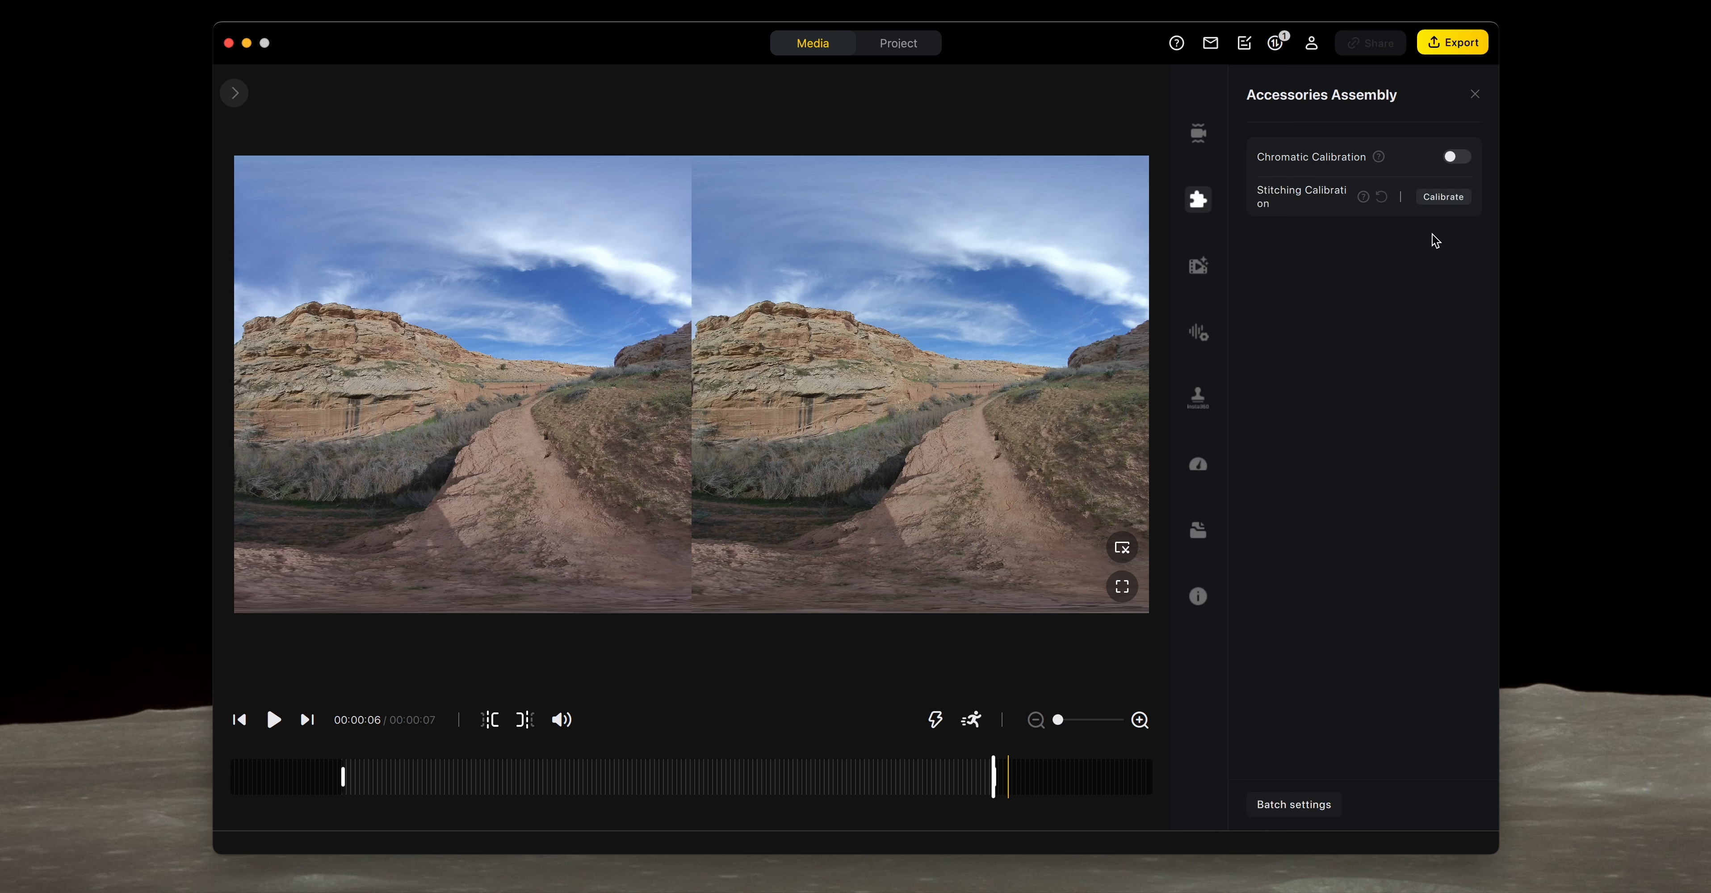
pyautogui.click(1206, 272)
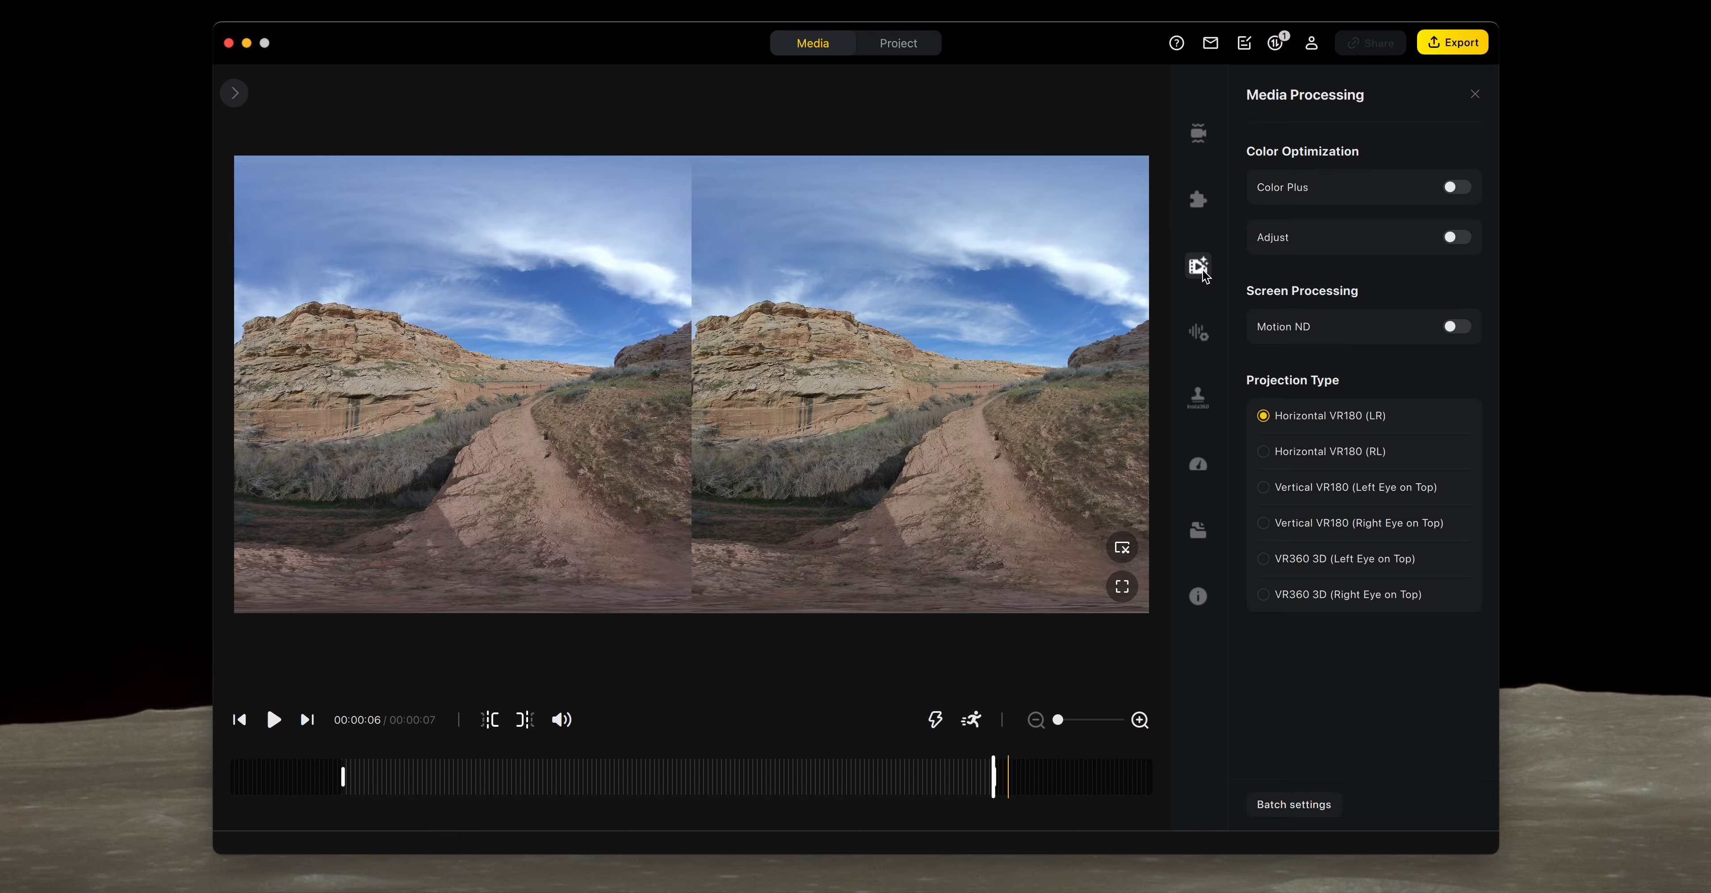
pyautogui.click(1457, 187)
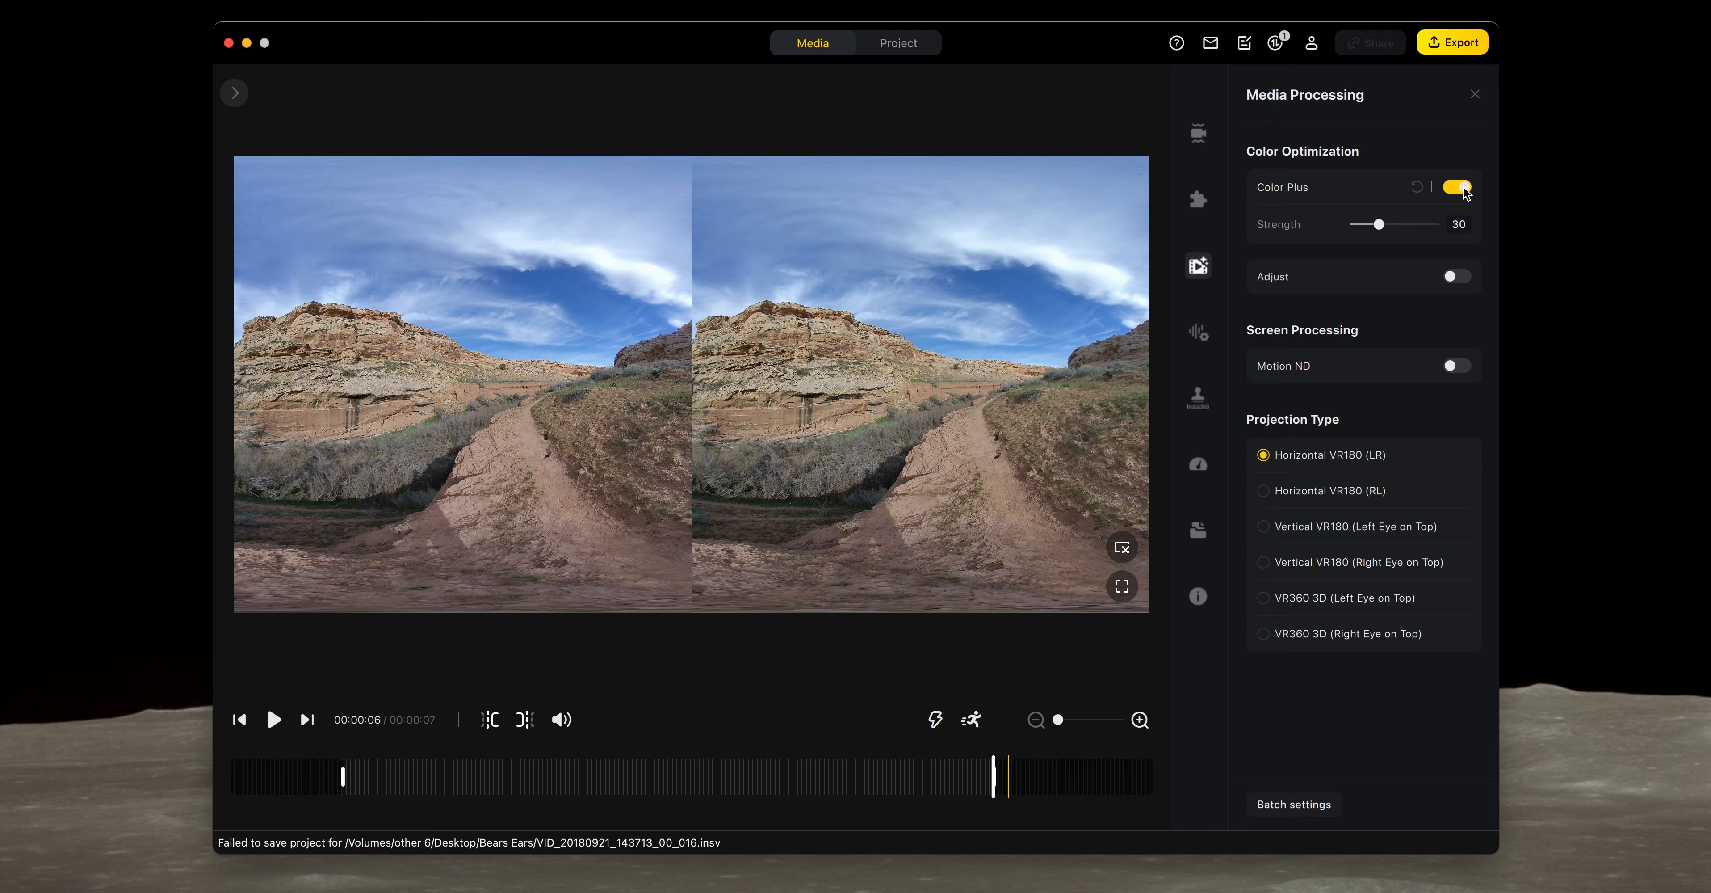
pyautogui.click(1458, 187)
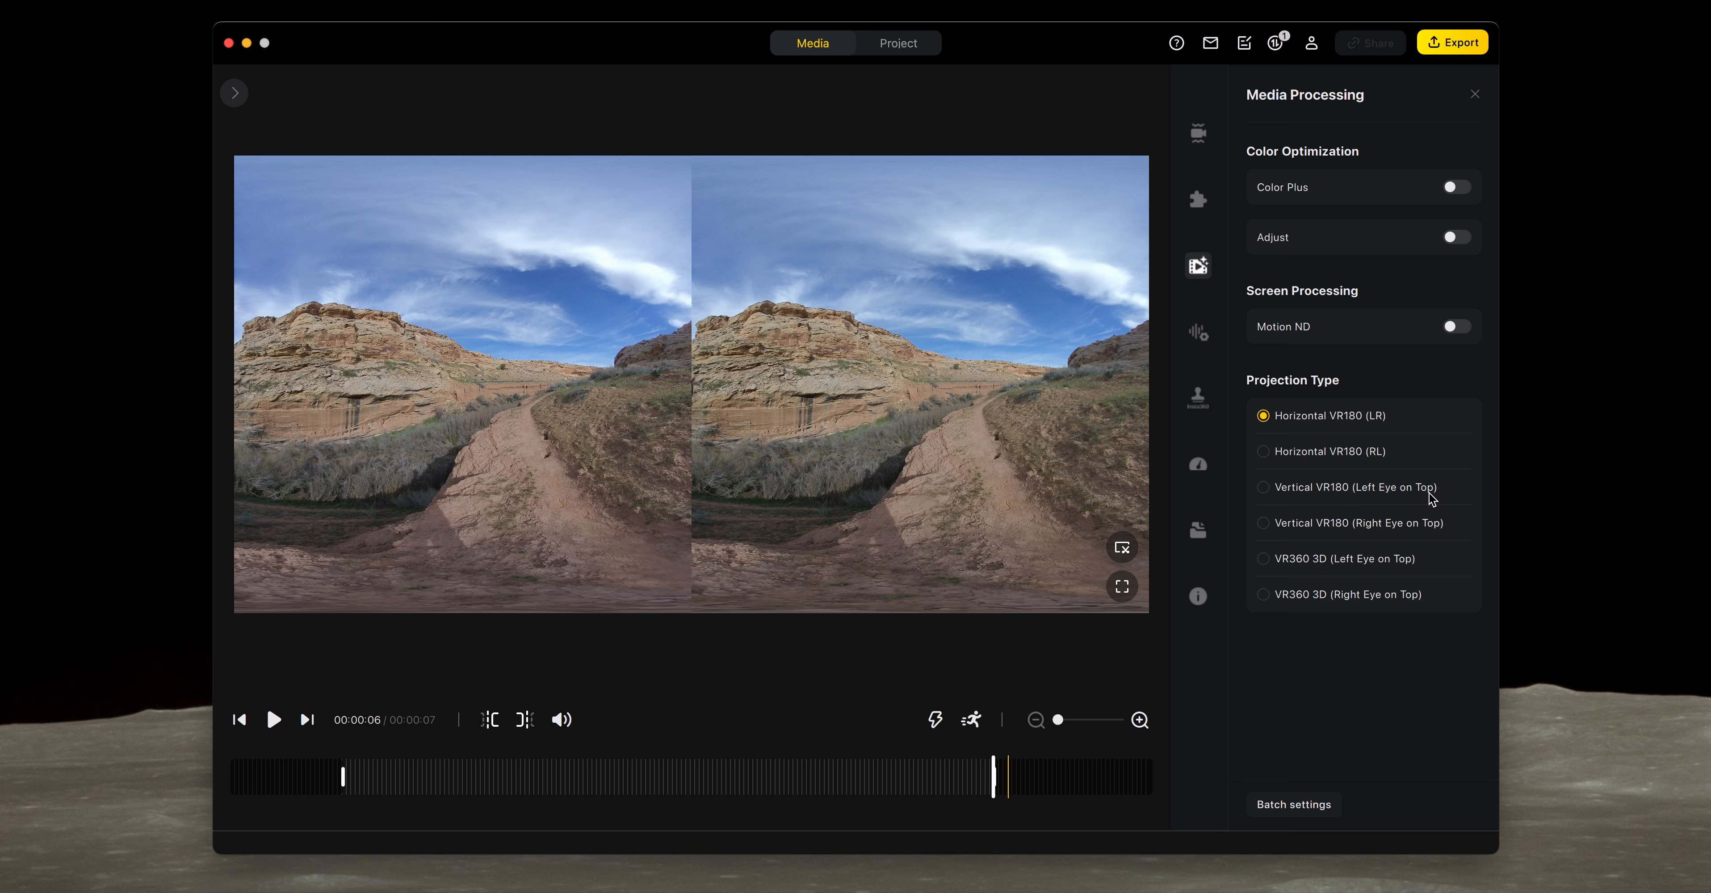
# - Review the audio mode, time watermark and stats settings available for VID_016.insv
pyautogui.click(1200, 334)
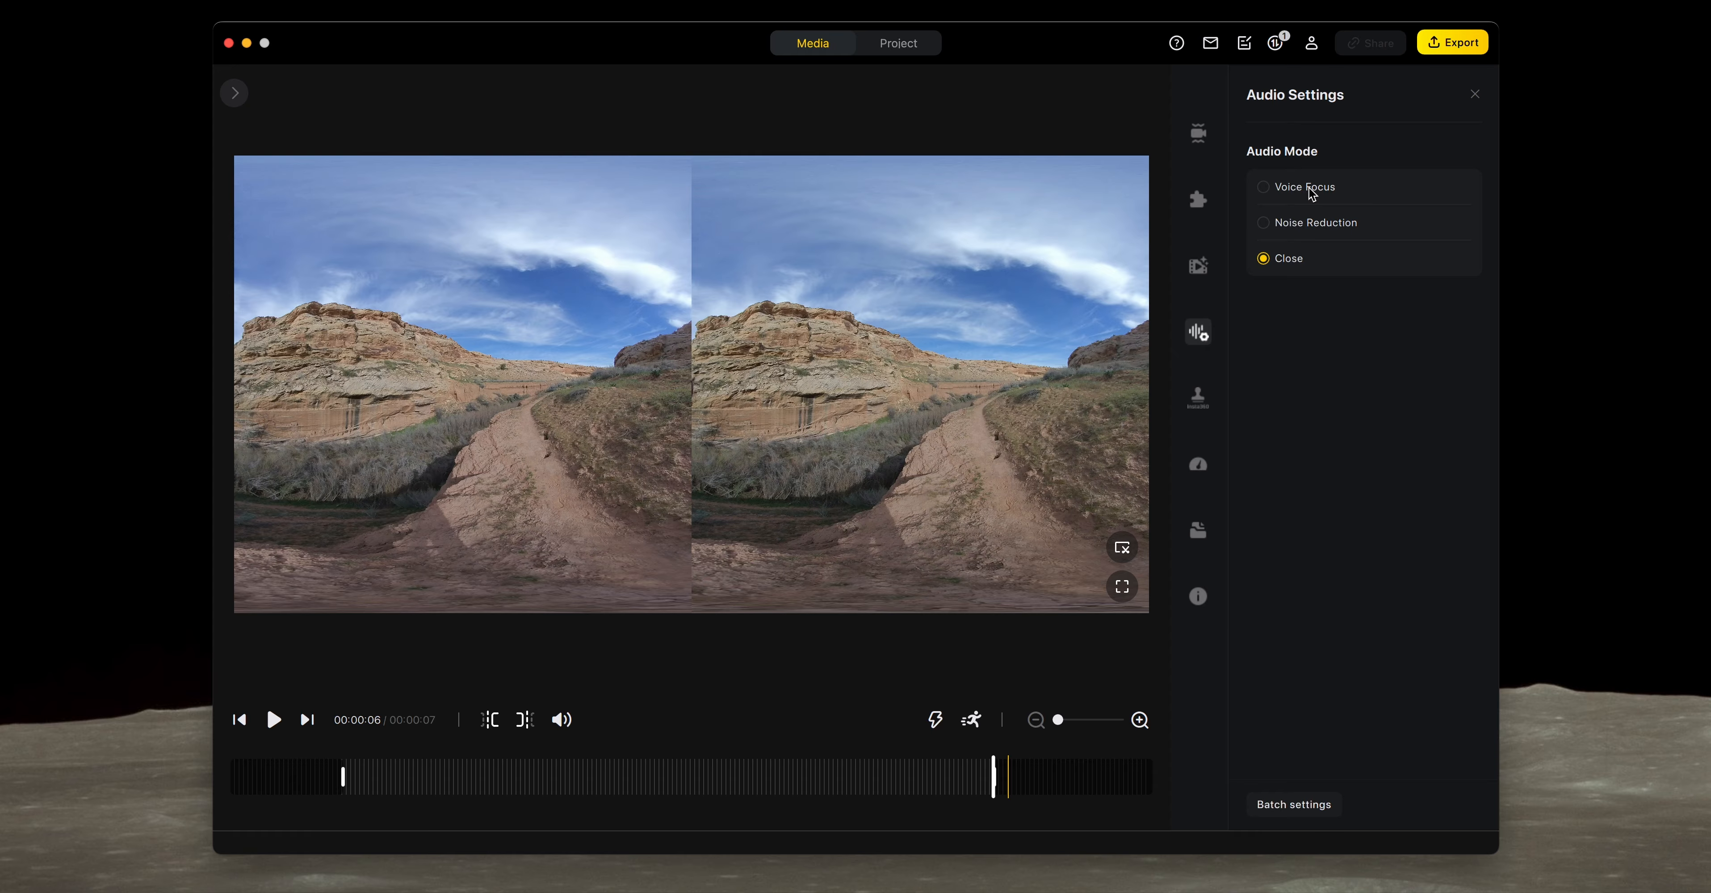
pyautogui.click(1203, 398)
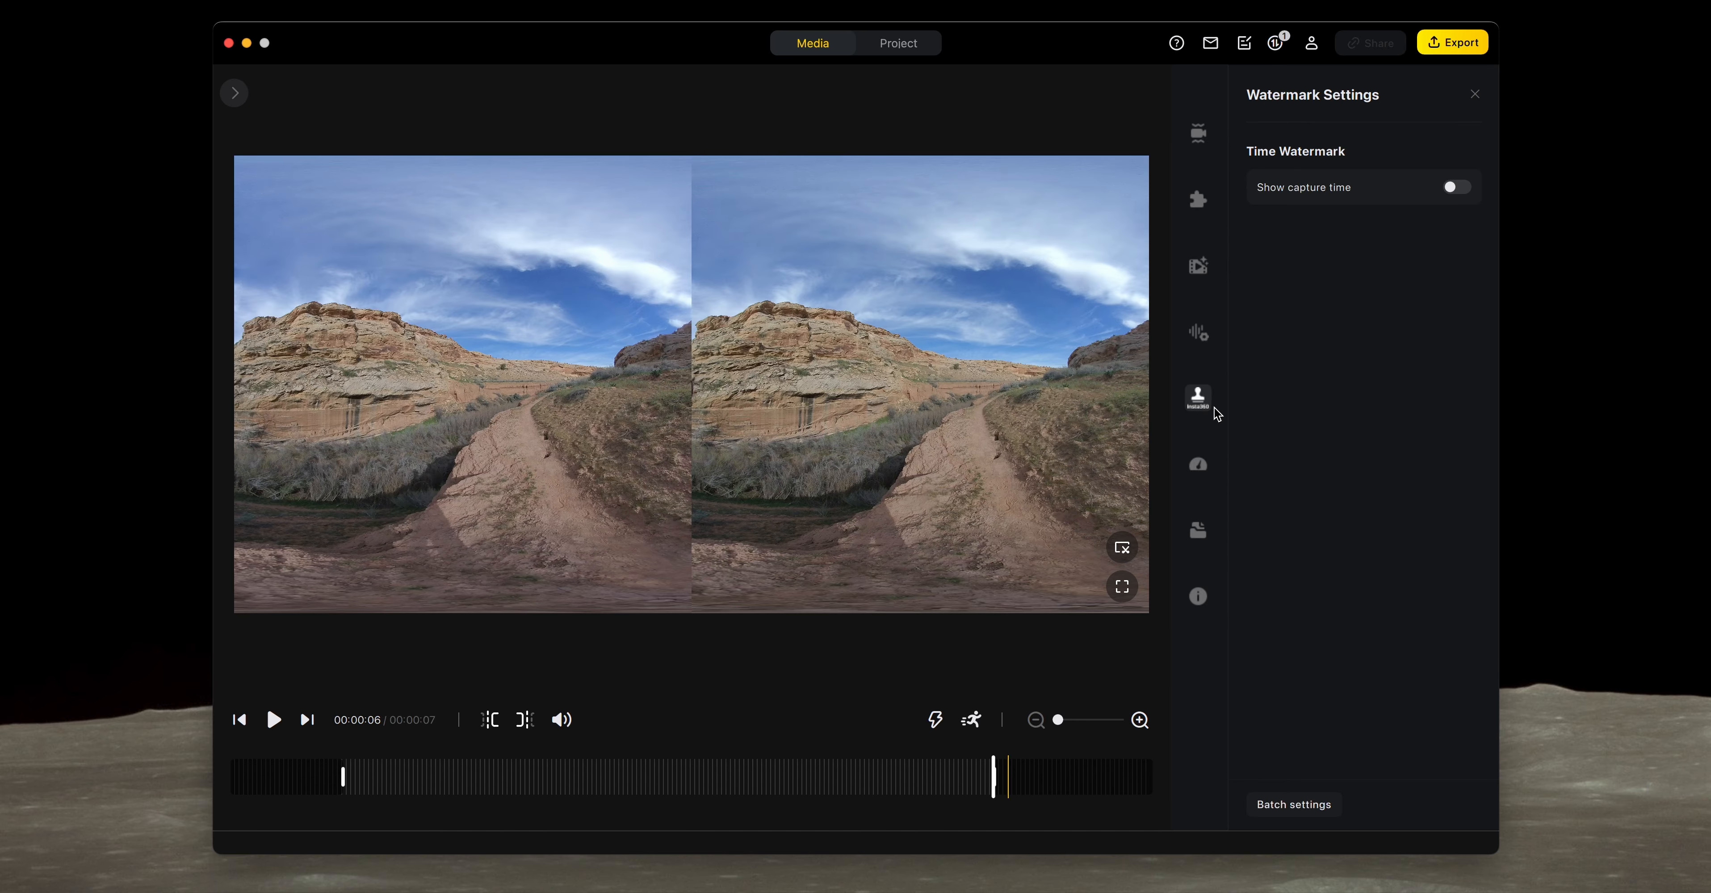
pyautogui.click(1201, 470)
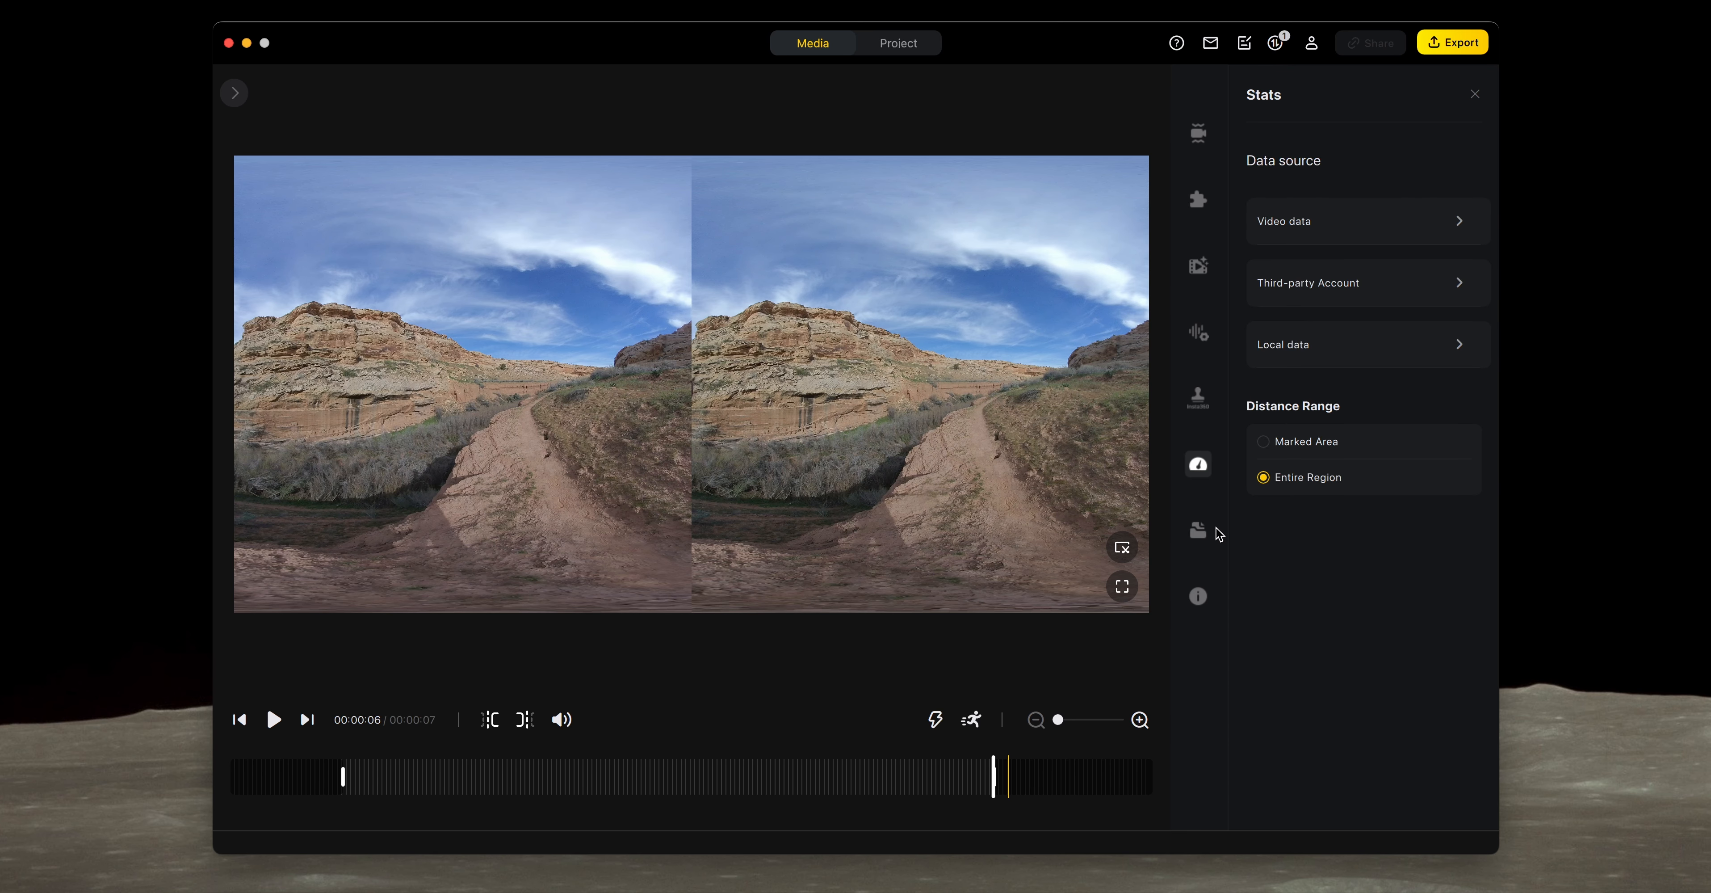
# - Create an additional clip for VID_016.insv in Clip Management
pyautogui.click(1201, 535)
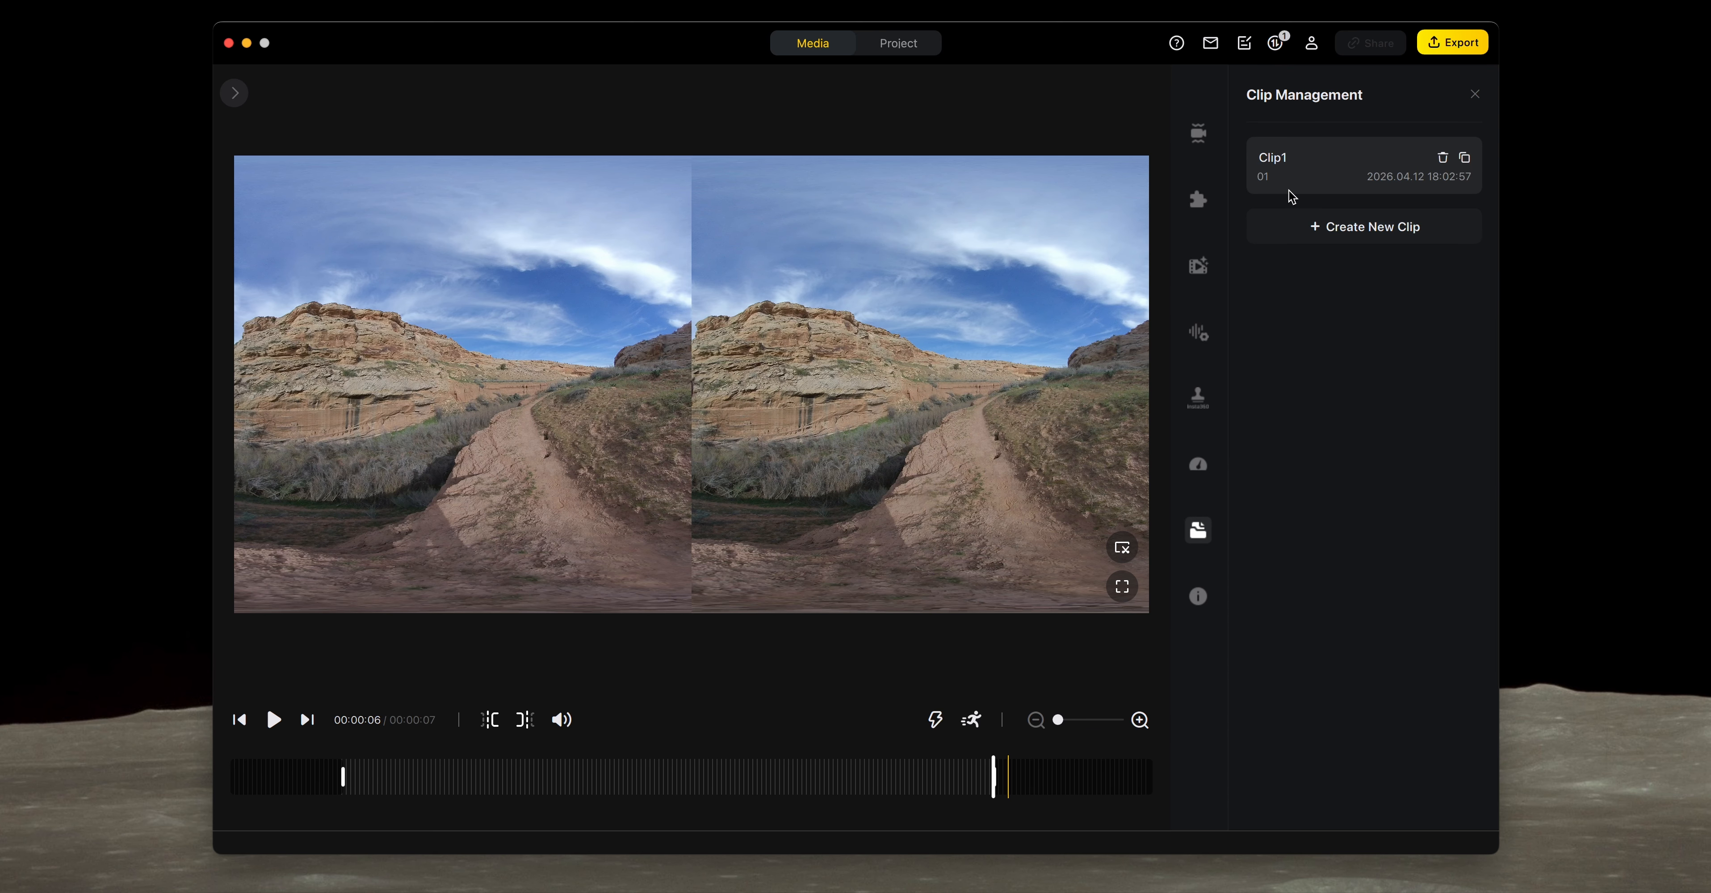
pyautogui.click(1350, 233)
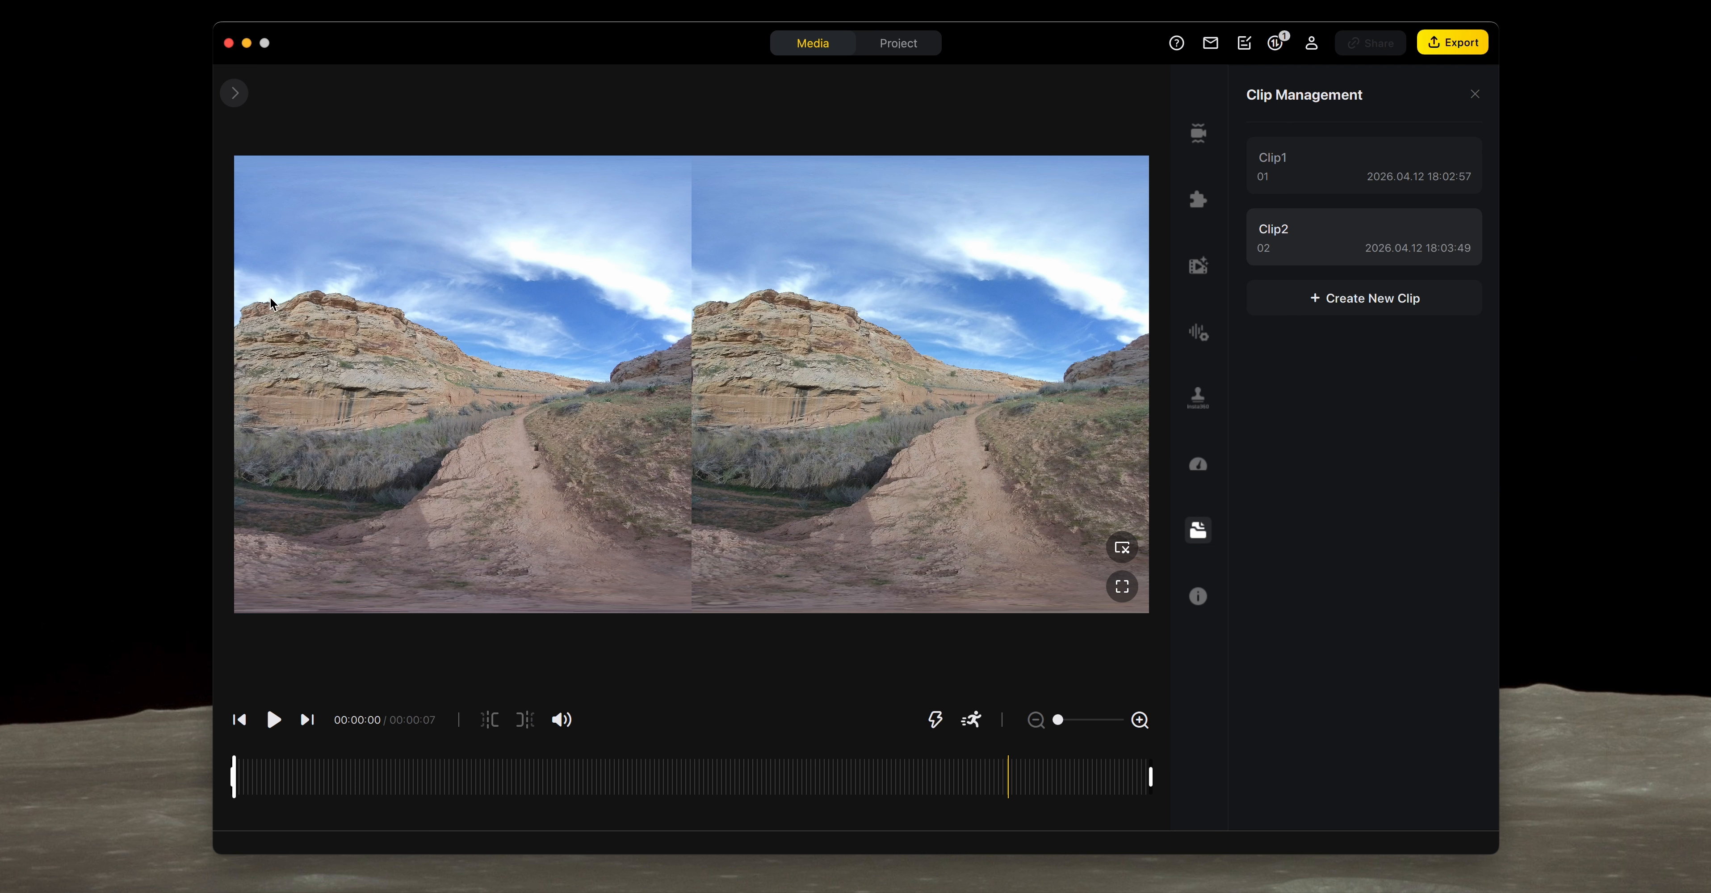
# - Open VID_017.insv, trim a stretch off its start and end, and place the playhead at about 11 seconds
pyautogui.click(235, 94)
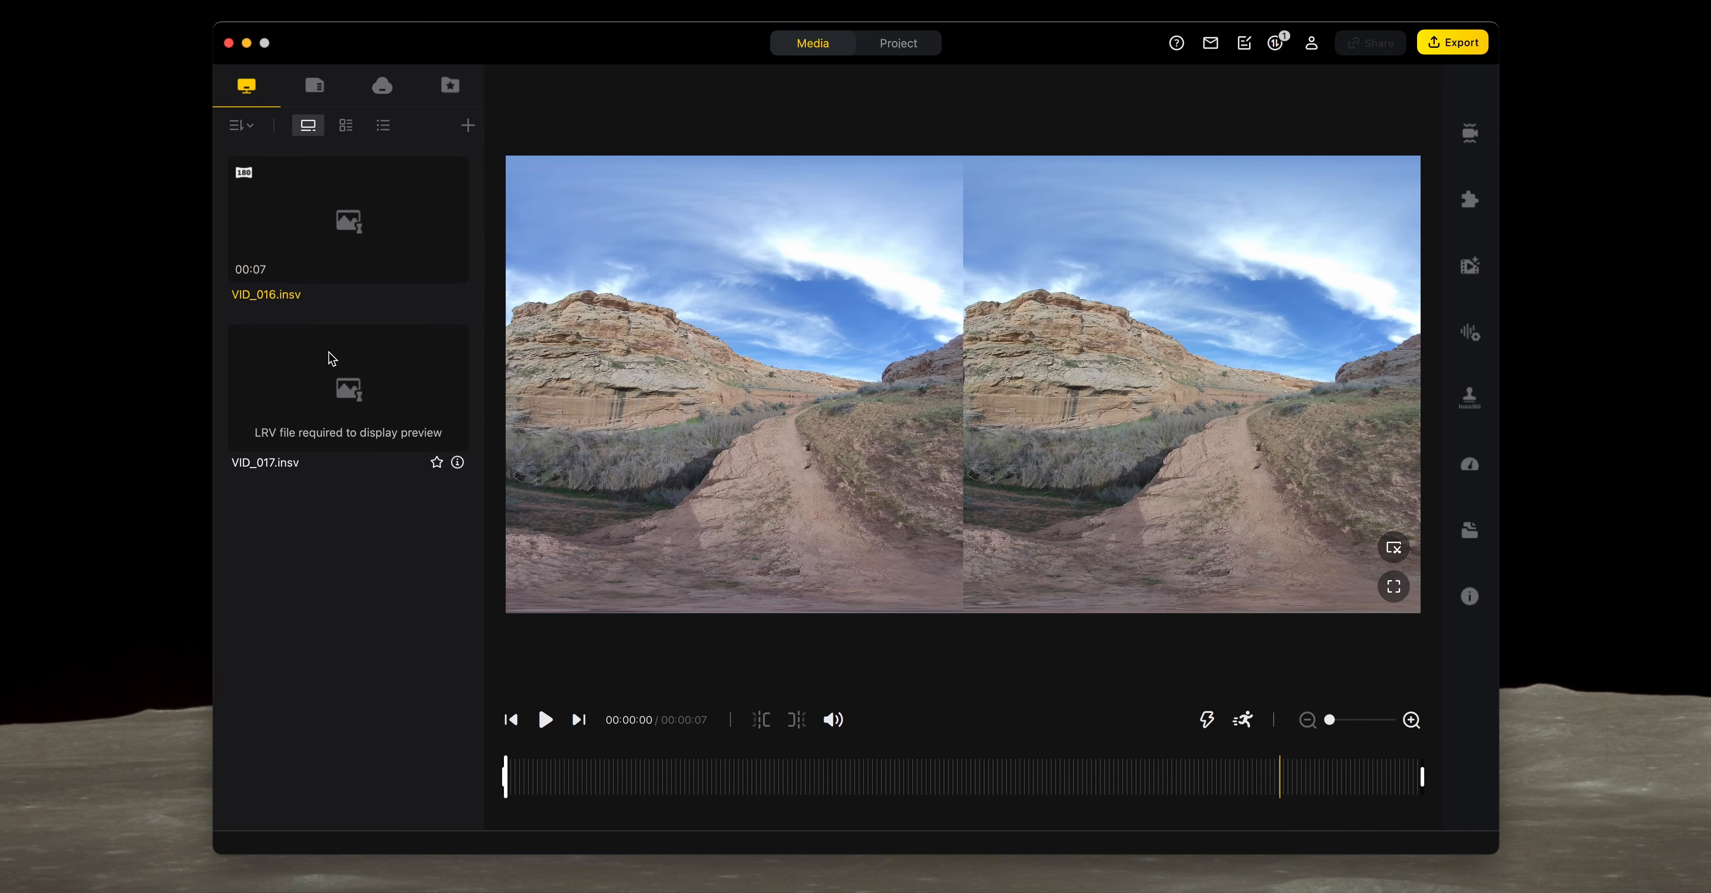
pyautogui.click(352, 389)
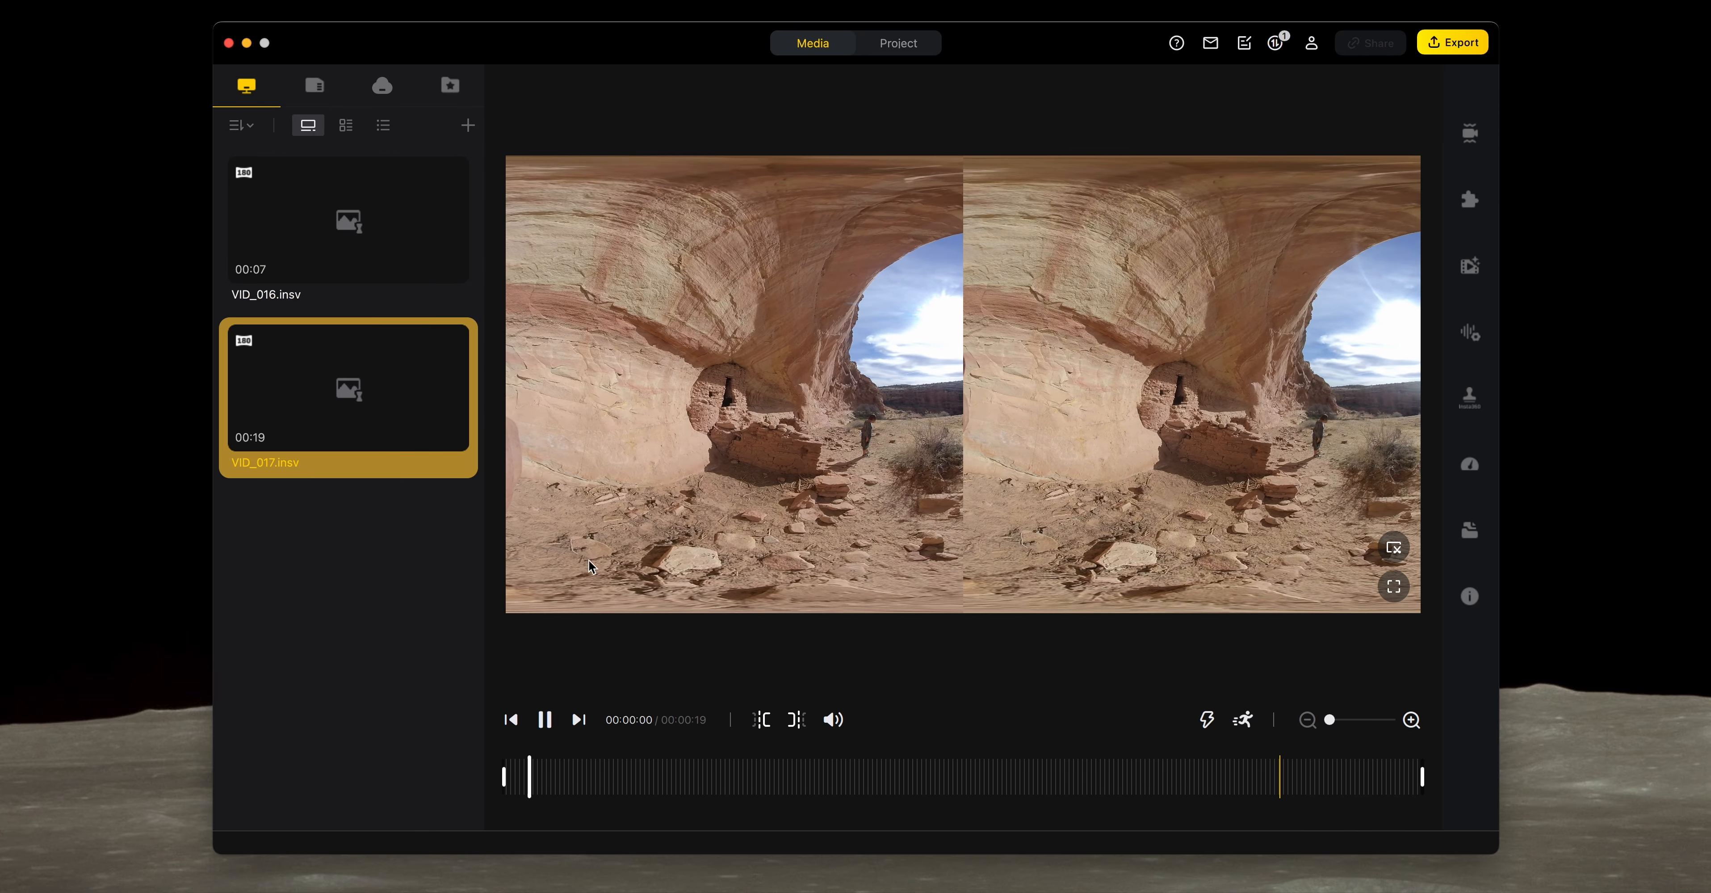
pyautogui.click(551, 719)
pyautogui.moveTo(504, 776); pyautogui.dragTo(635, 791)
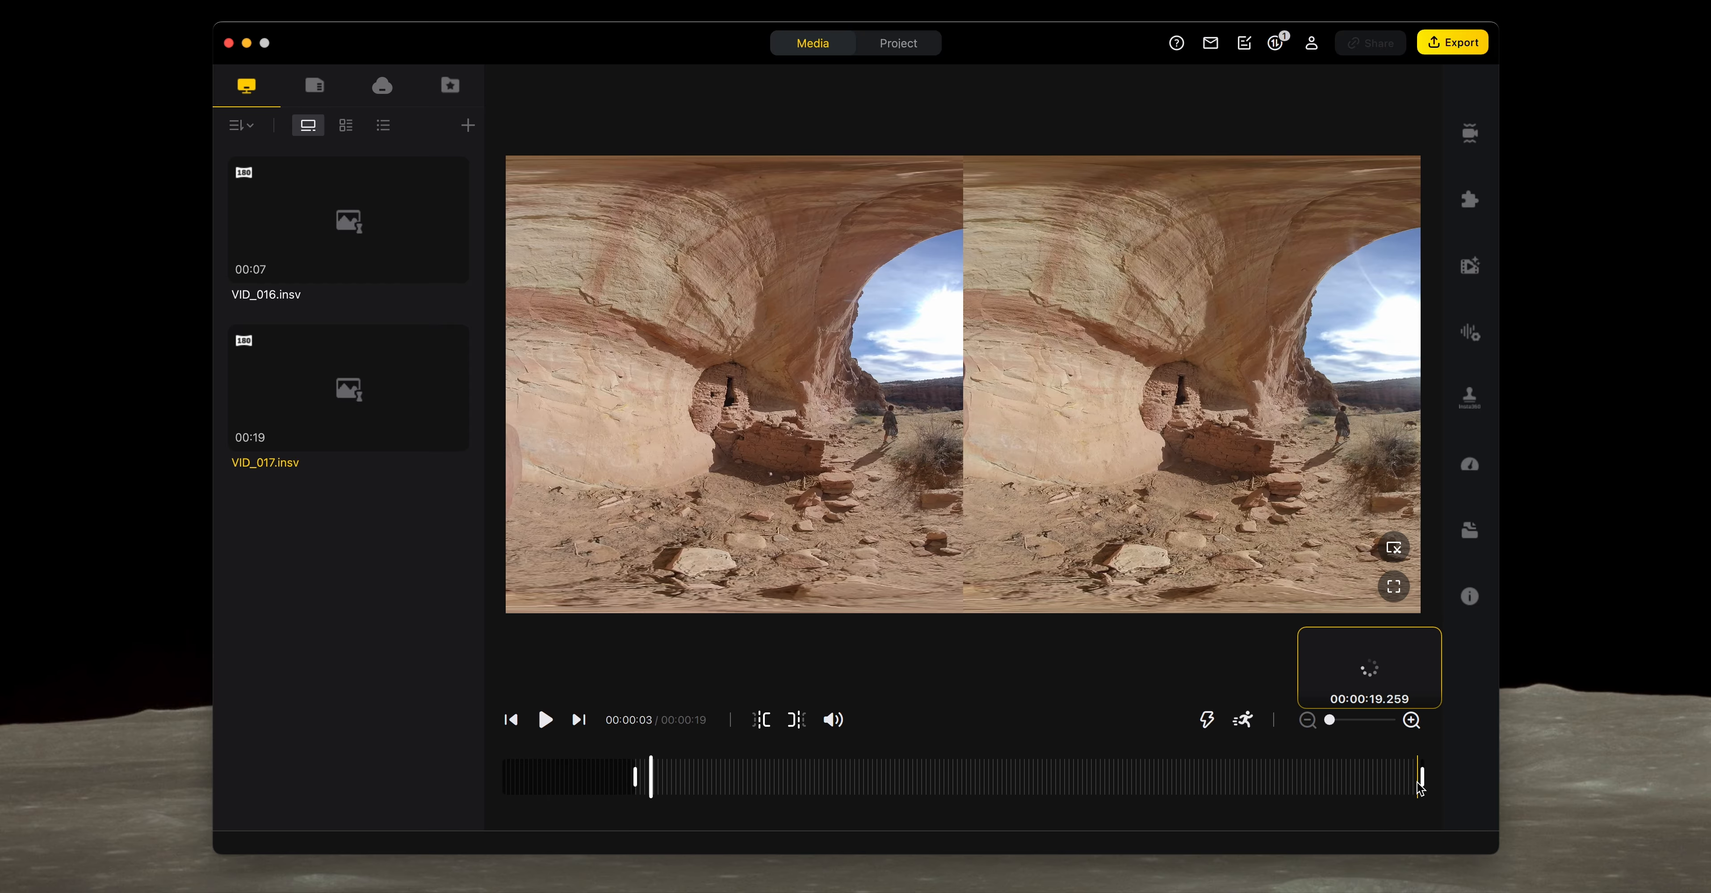
pyautogui.moveTo(1424, 777); pyautogui.dragTo(1308, 777)
pyautogui.moveTo(716, 807); pyautogui.dragTo(1039, 818)
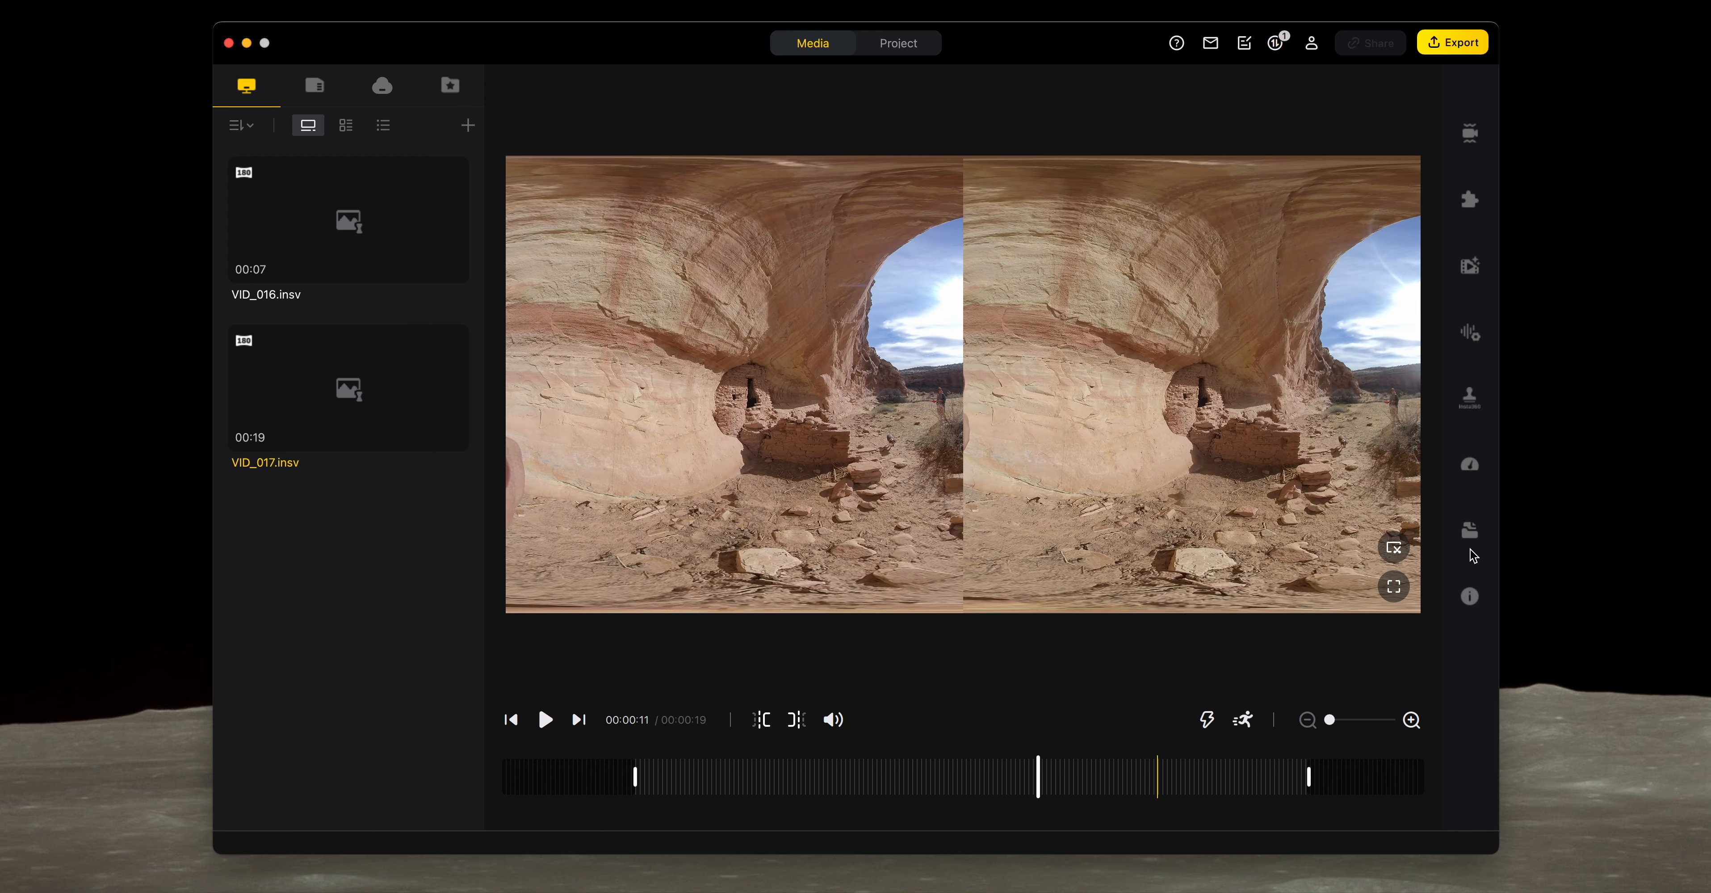
# - Create an additional clip for VID_017.insv in Clip Management
pyautogui.click(1470, 531)
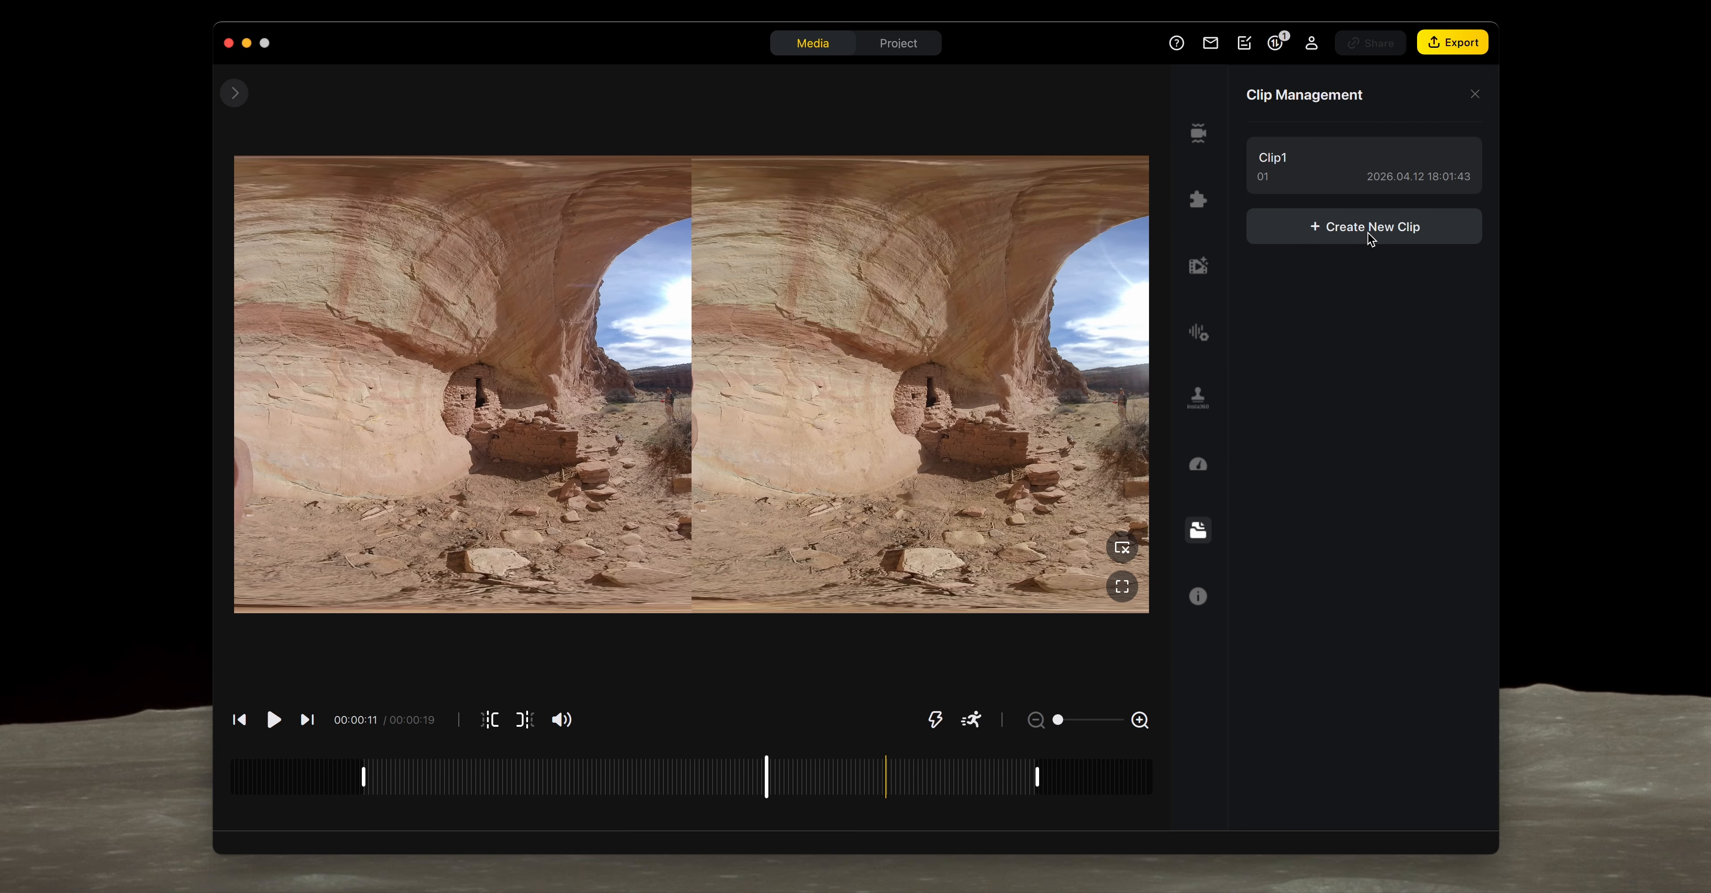
pyautogui.click(1366, 238)
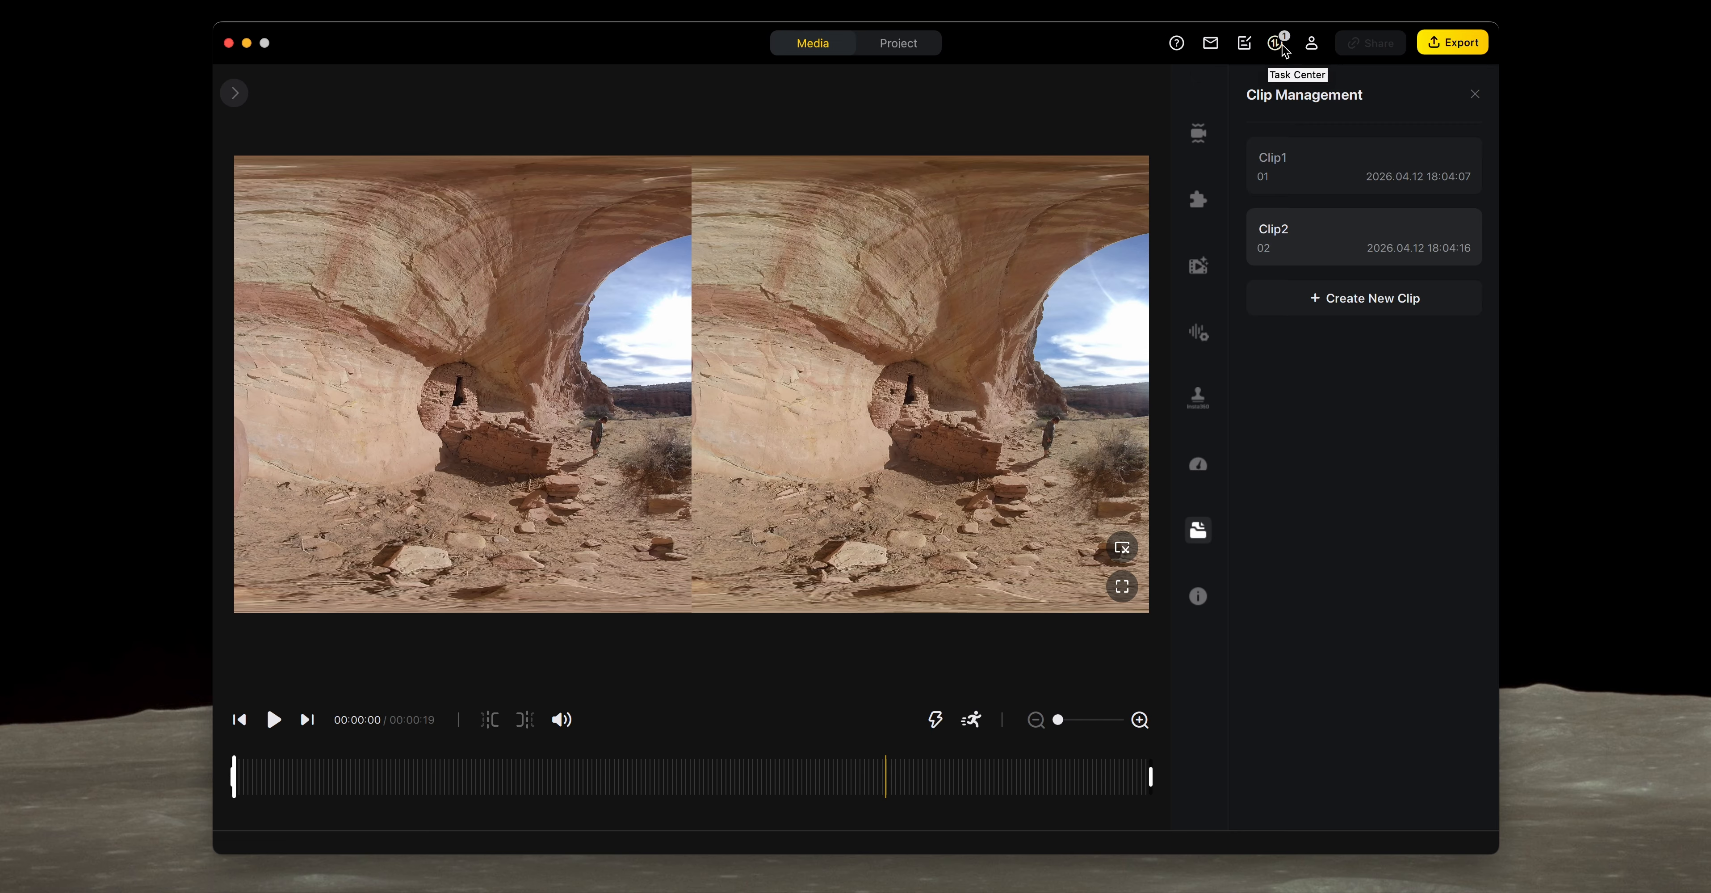
# - Name the local export of VID_017.insv rocks.mp4 and add it to the export queue
pyautogui.click(1458, 45)
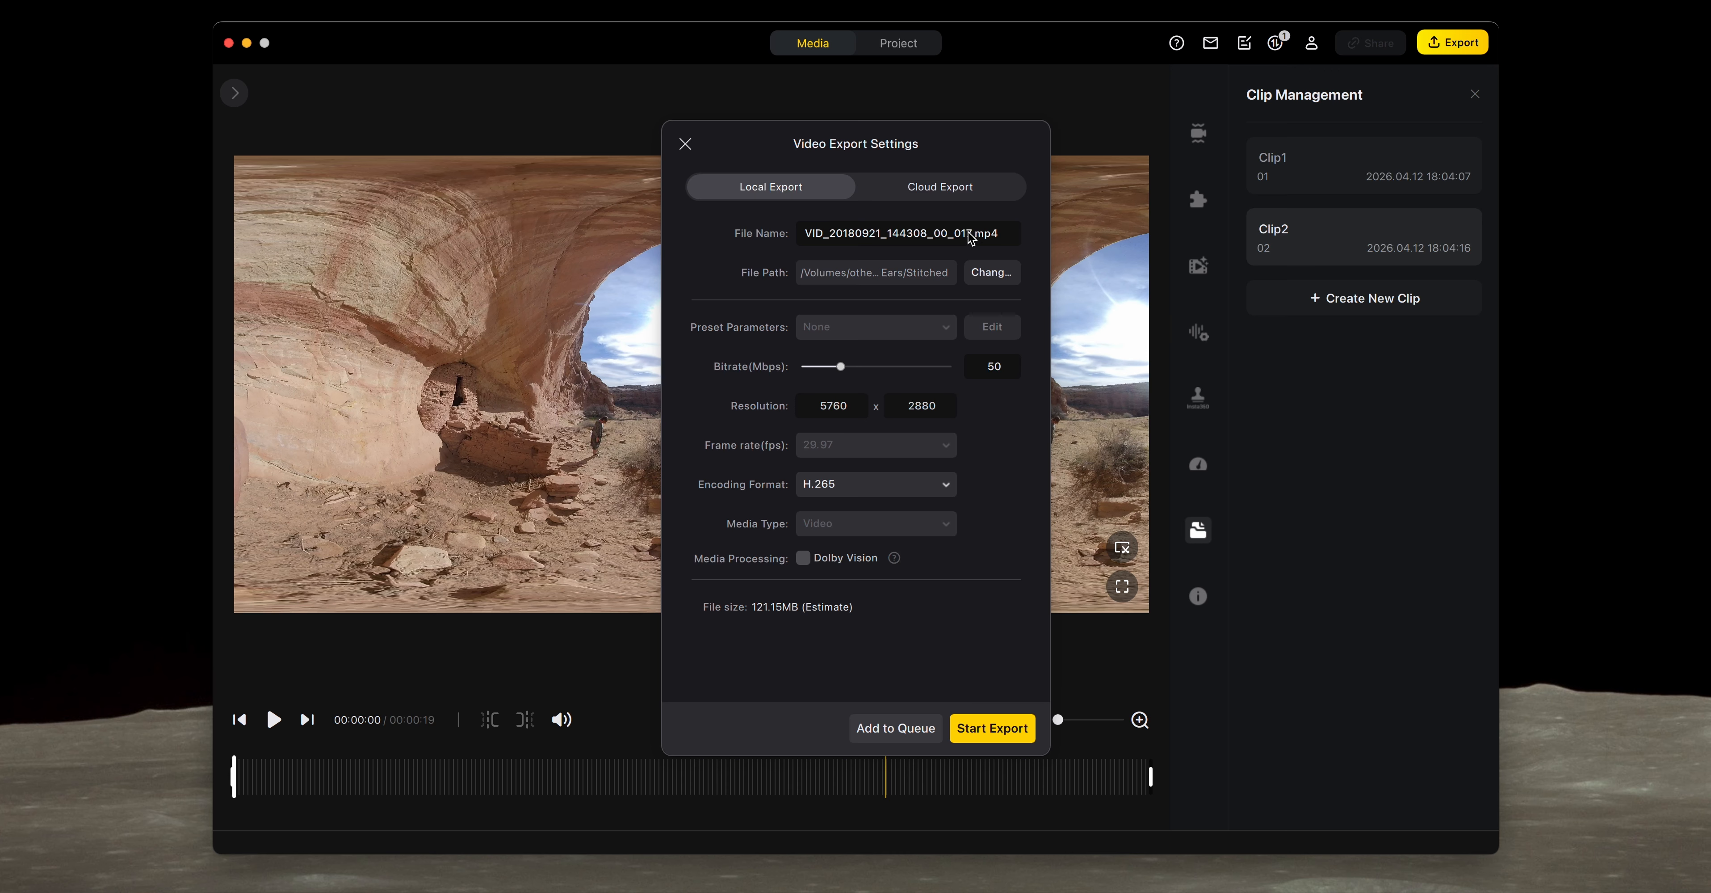
pyautogui.moveTo(972, 233); pyautogui.dragTo(787, 246)
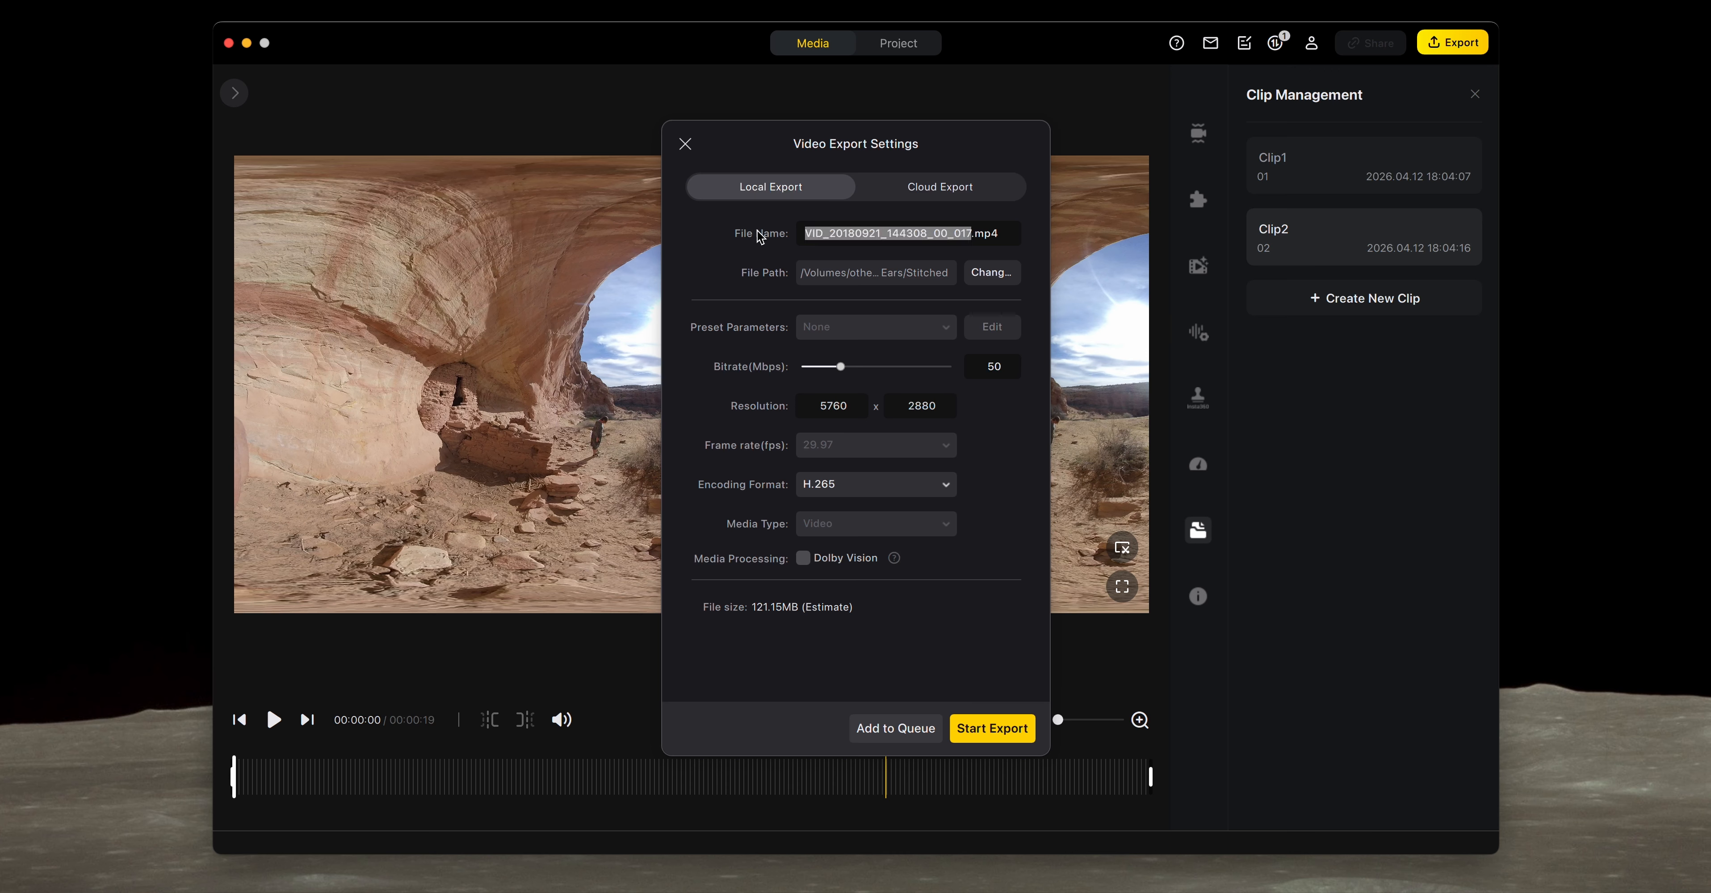
pyautogui.write('rocks')
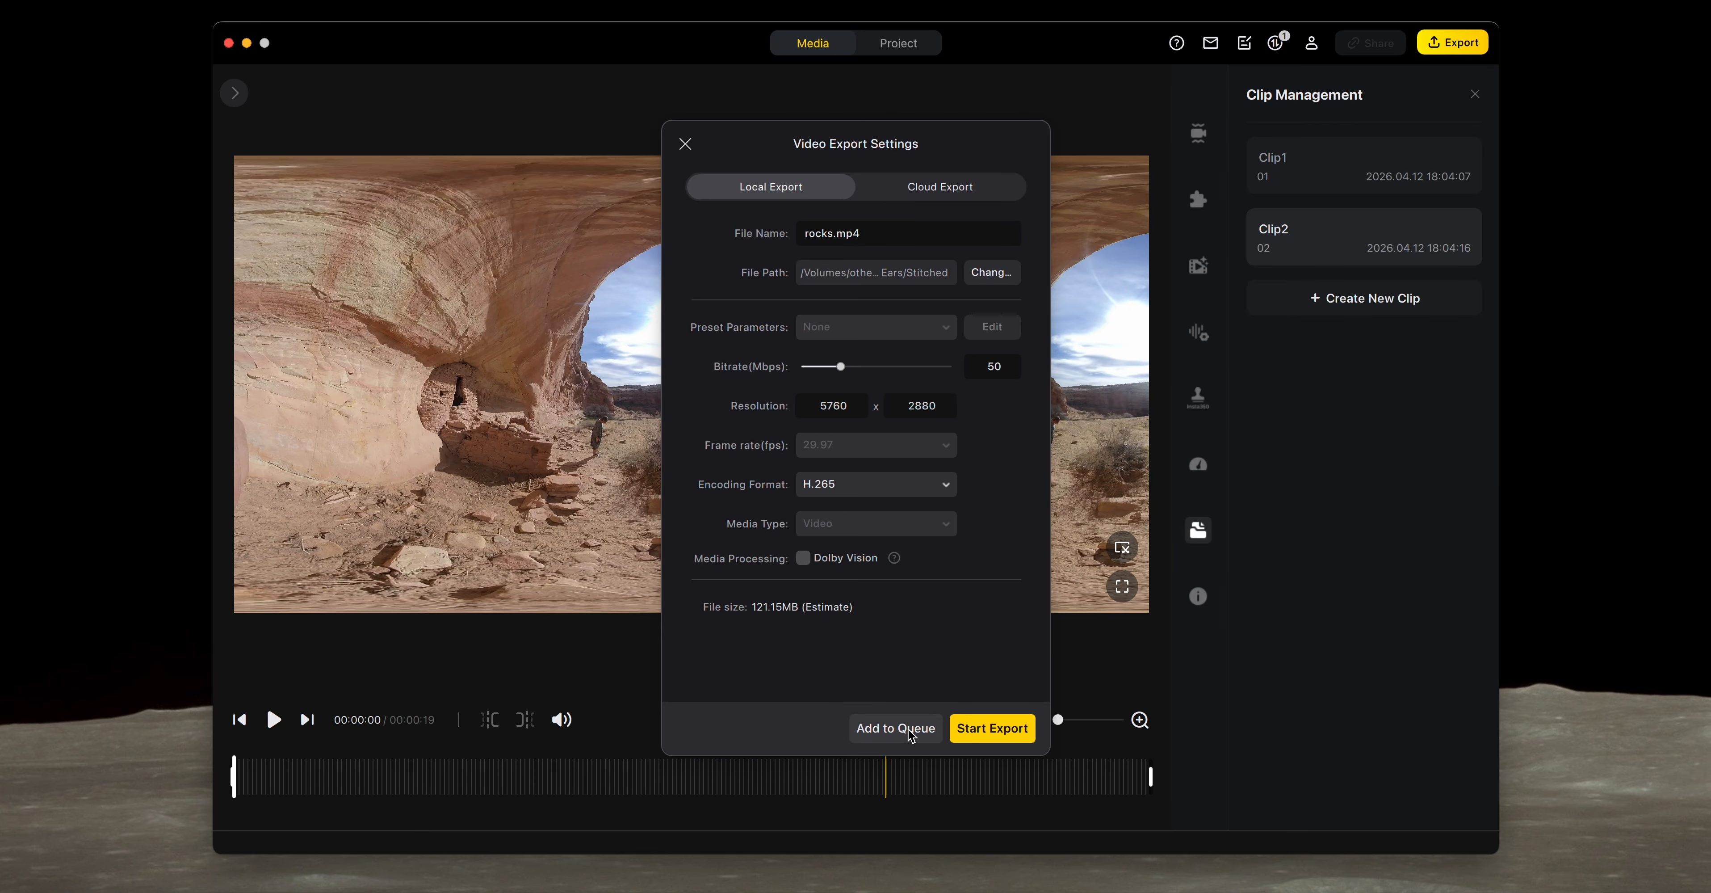
pyautogui.click(896, 728)
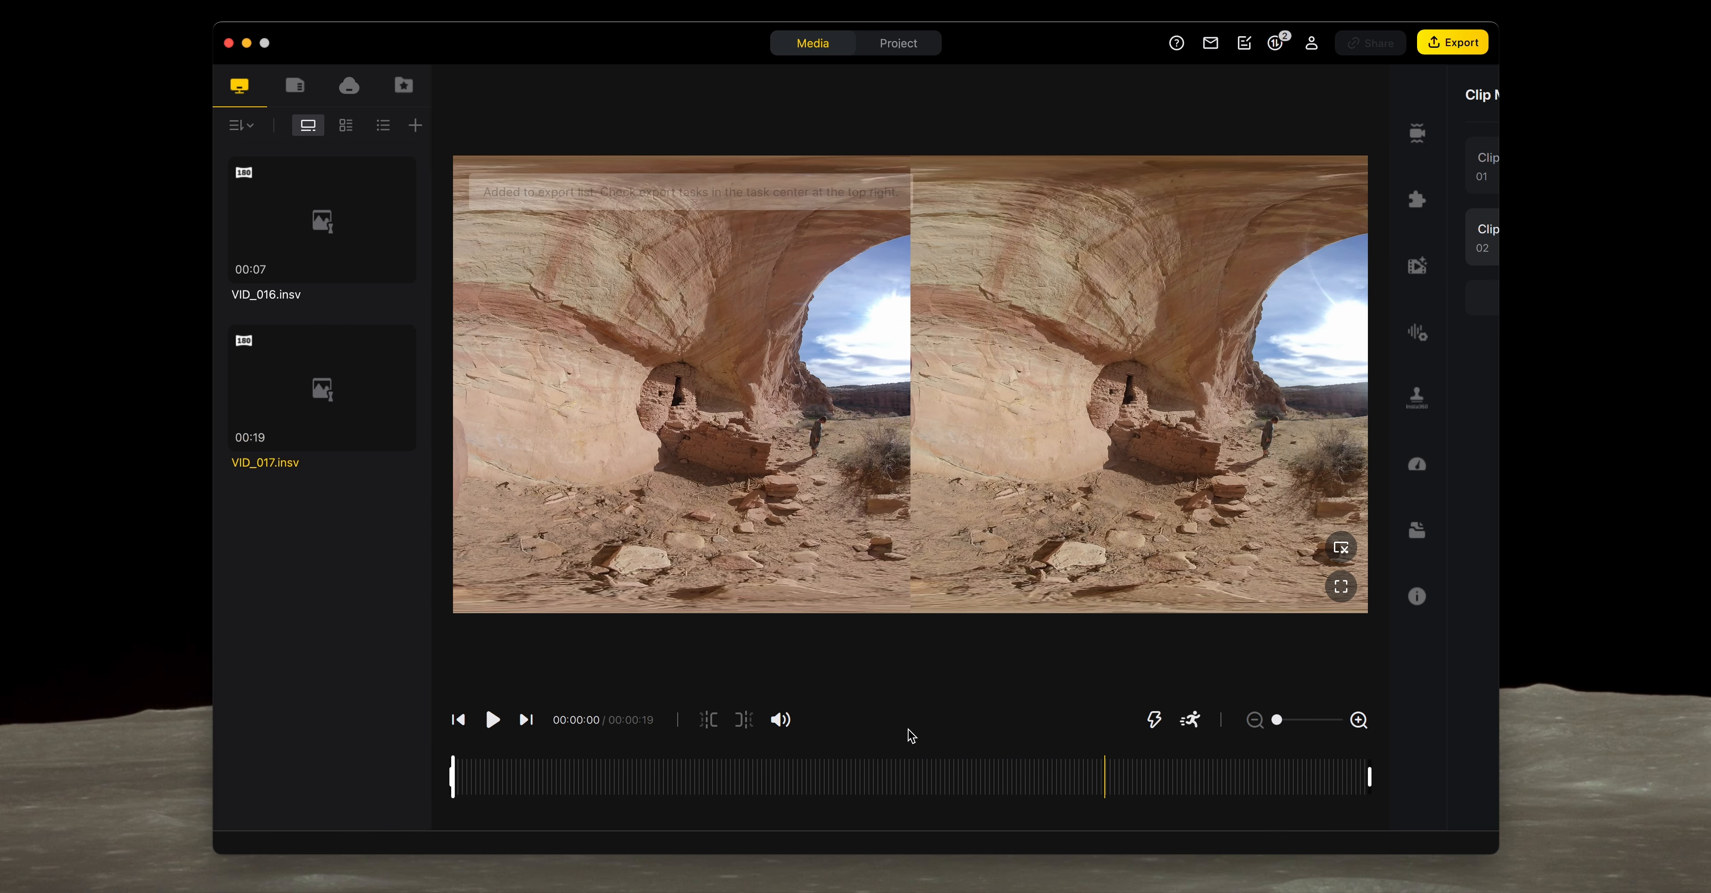
# - Open VID_016.insv, pause playback, and start its local export under the file name trail.mp4
pyautogui.click(393, 202)
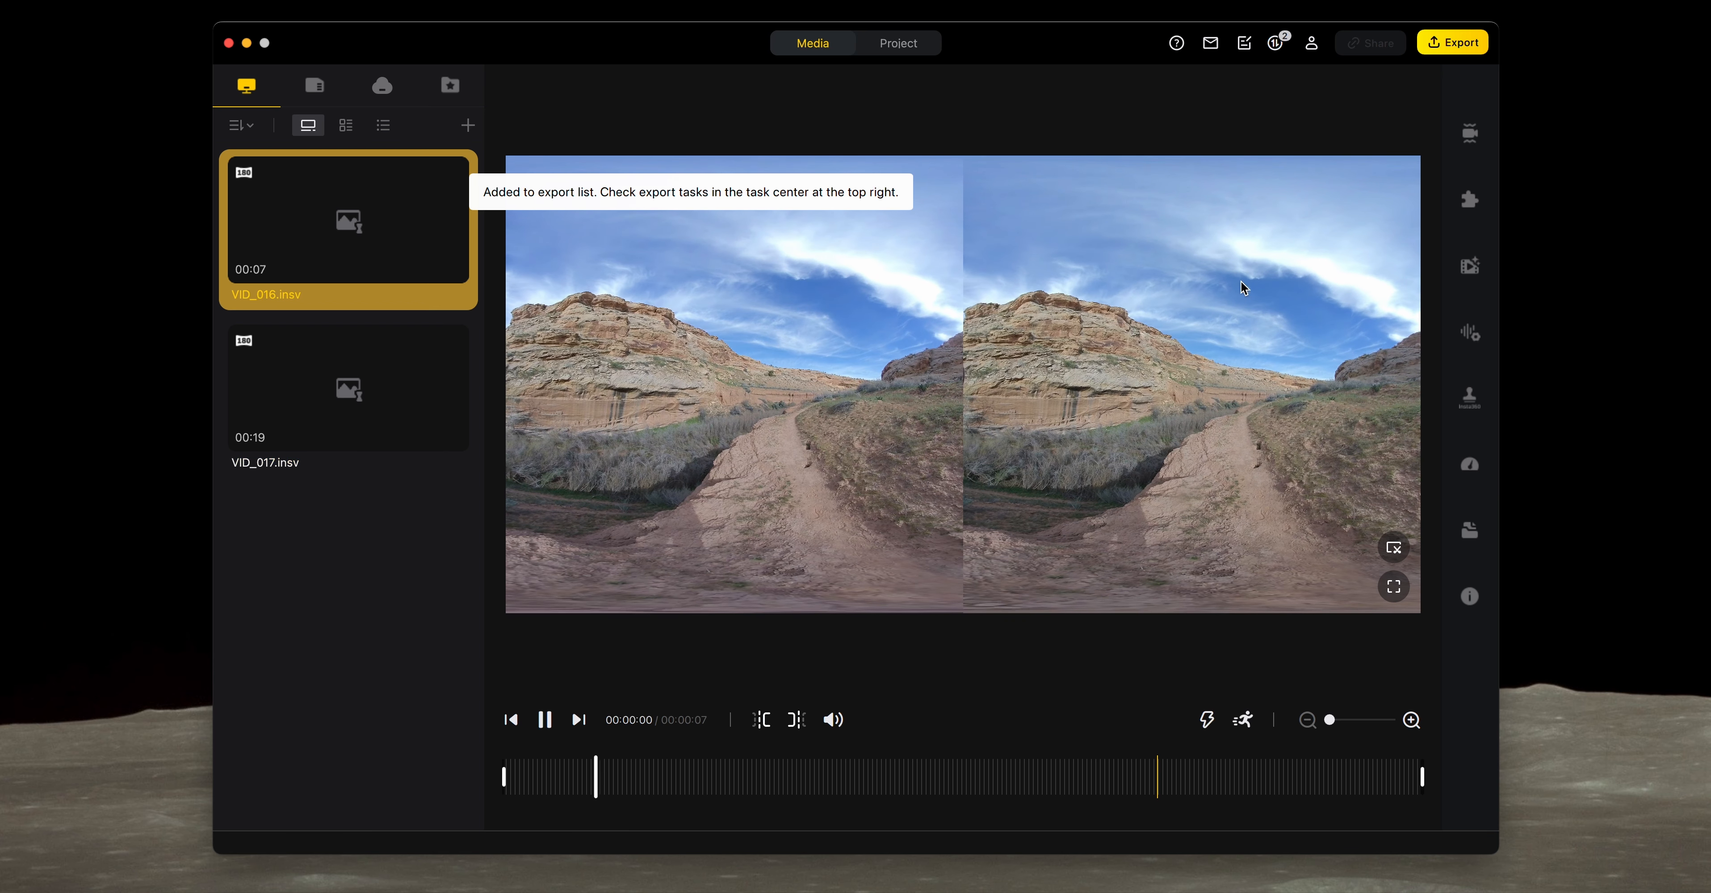
pyautogui.click(545, 719)
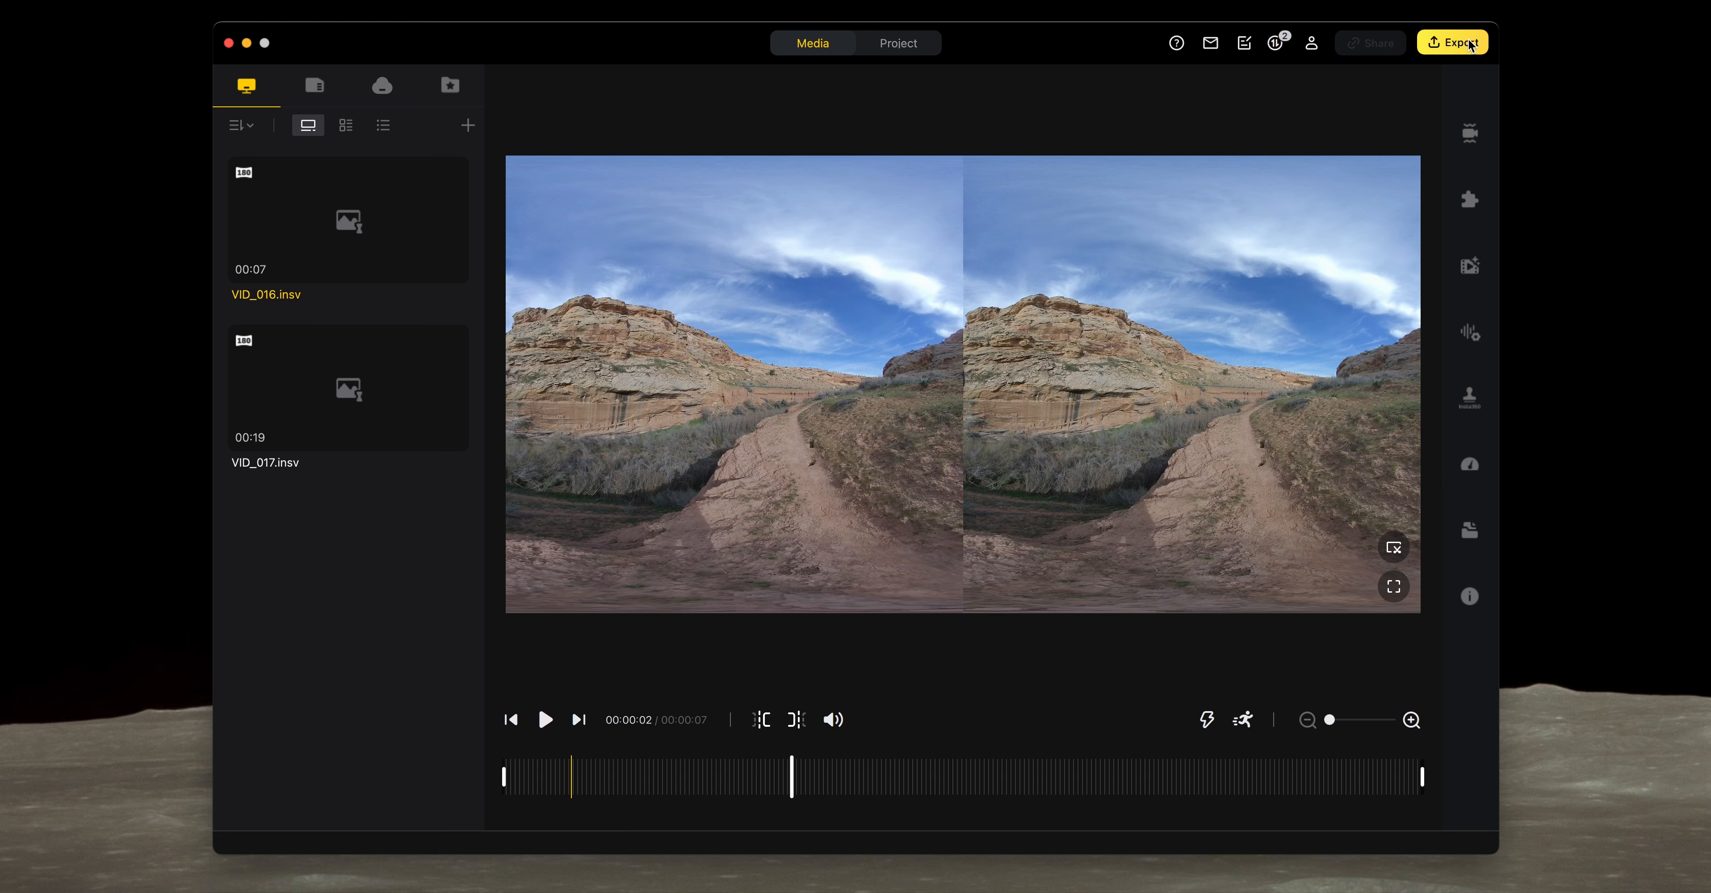
pyautogui.click(1453, 42)
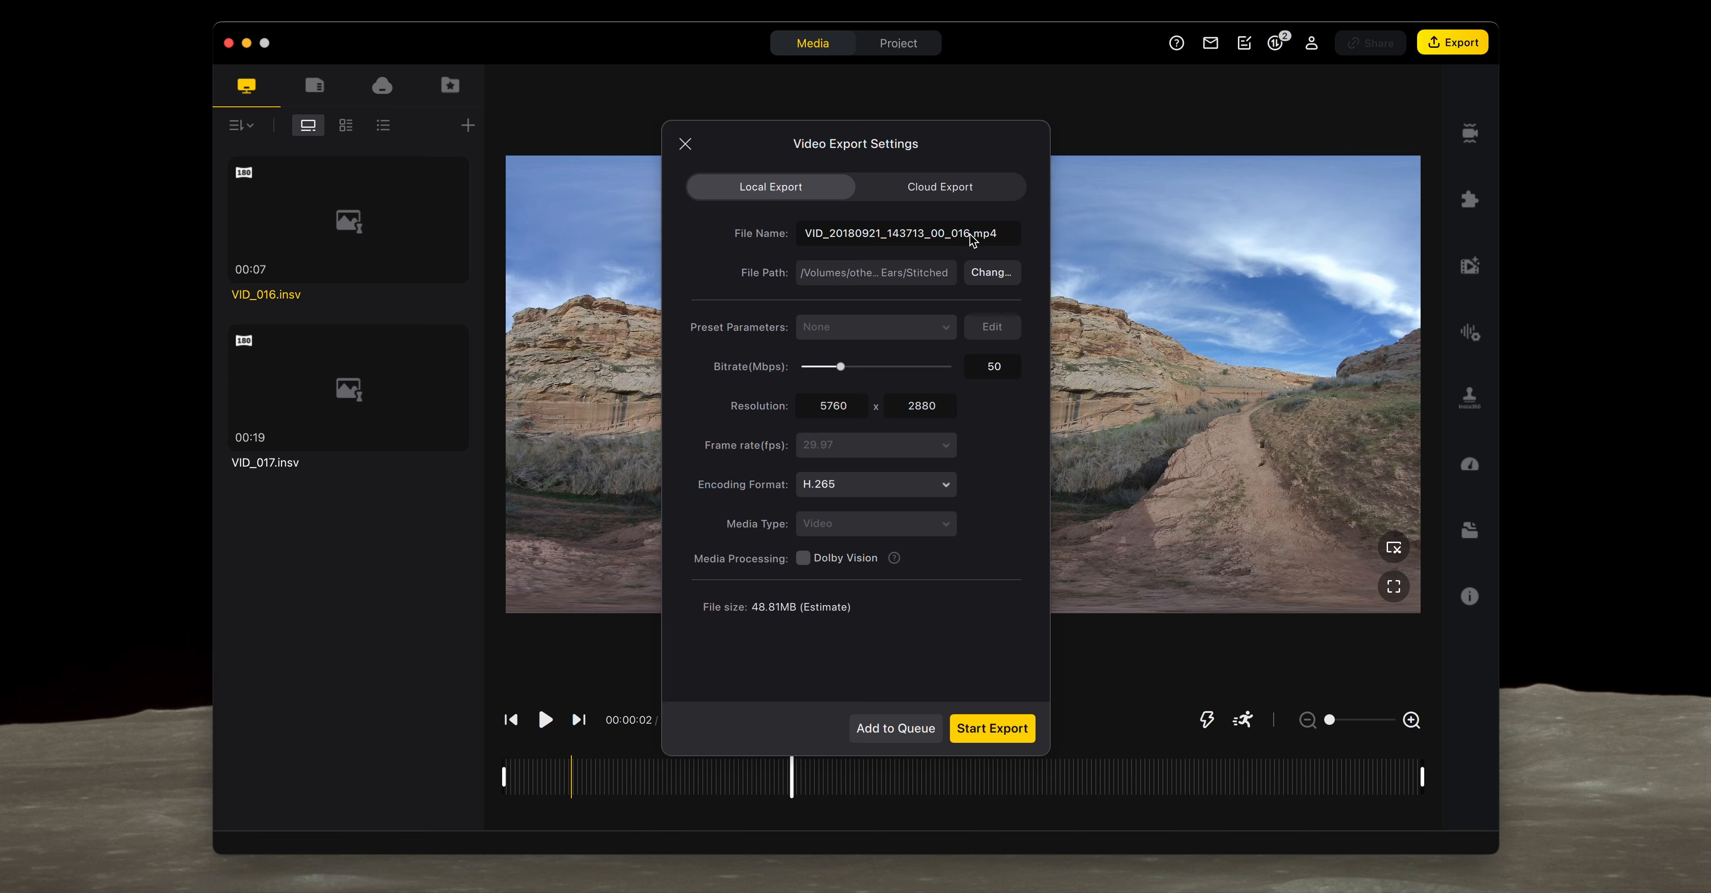
pyautogui.moveTo(969, 233); pyautogui.dragTo(774, 224)
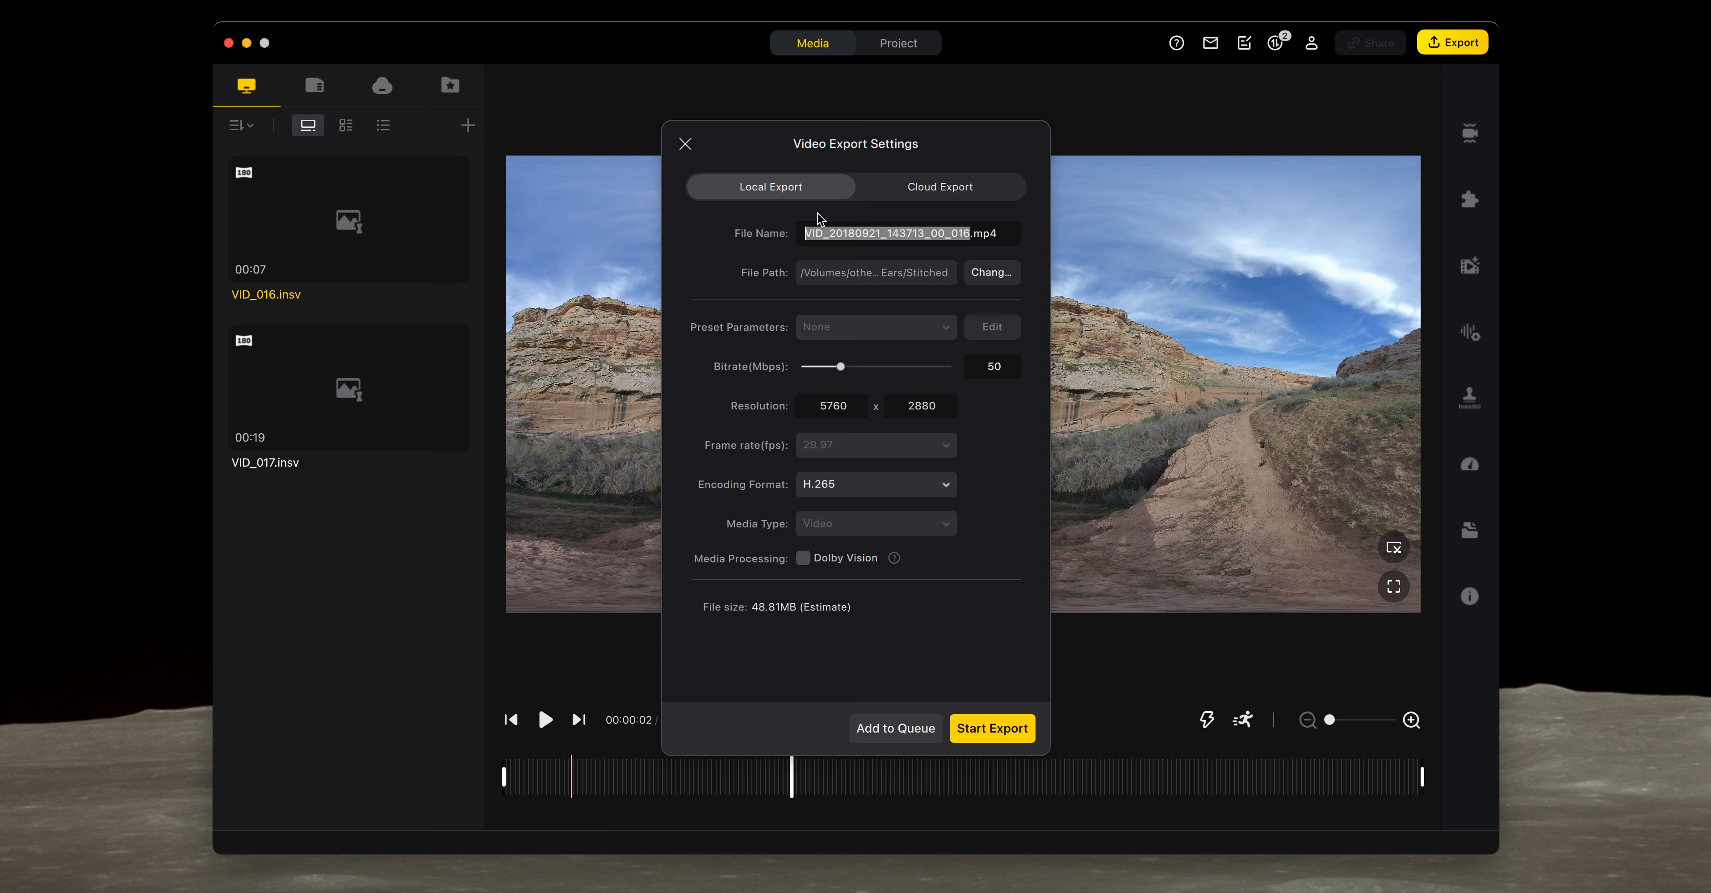
pyautogui.write('trail')
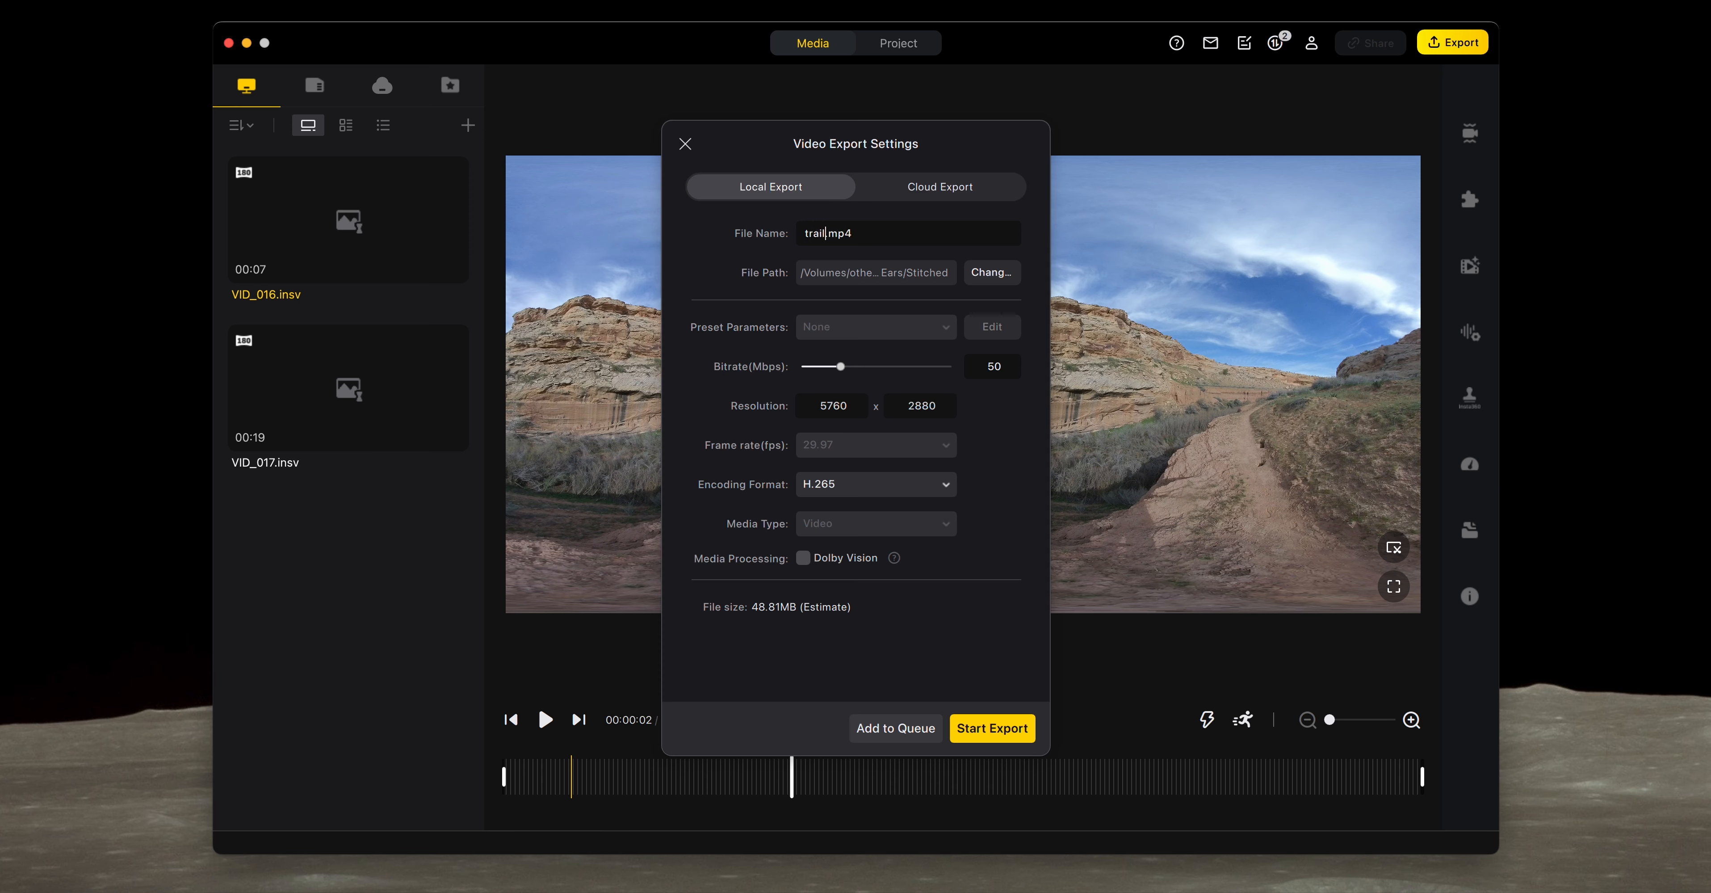
pyautogui.click(992, 728)
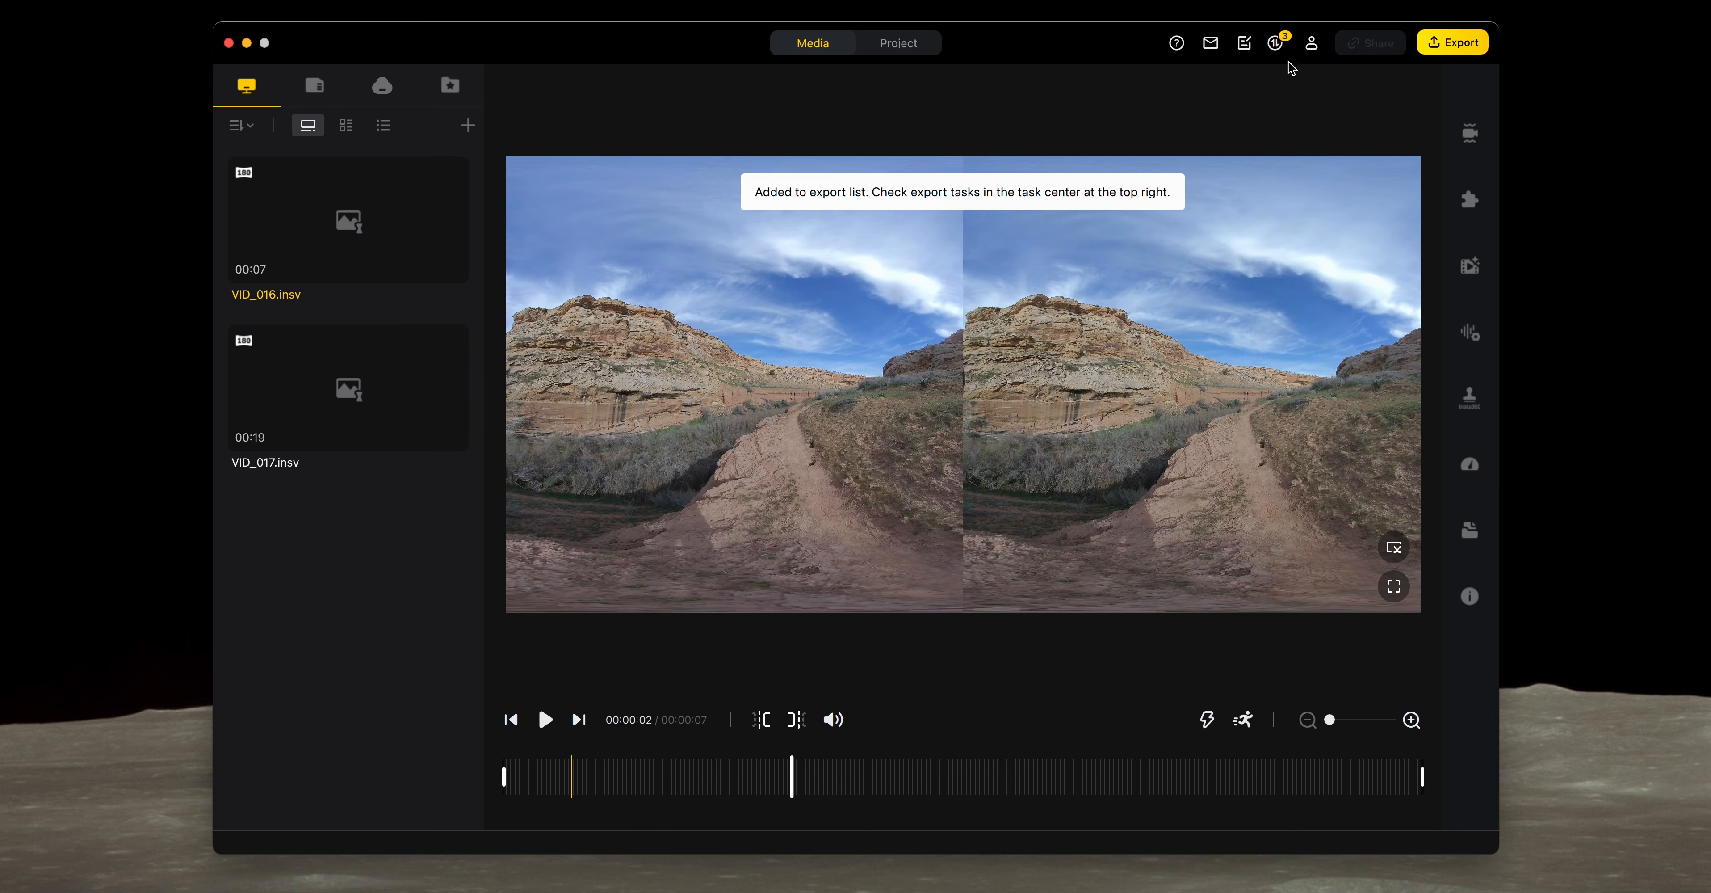
# - Delete the duplicate rocks(1).mp4 export from the local export queue in the Task Center
pyautogui.click(1277, 43)
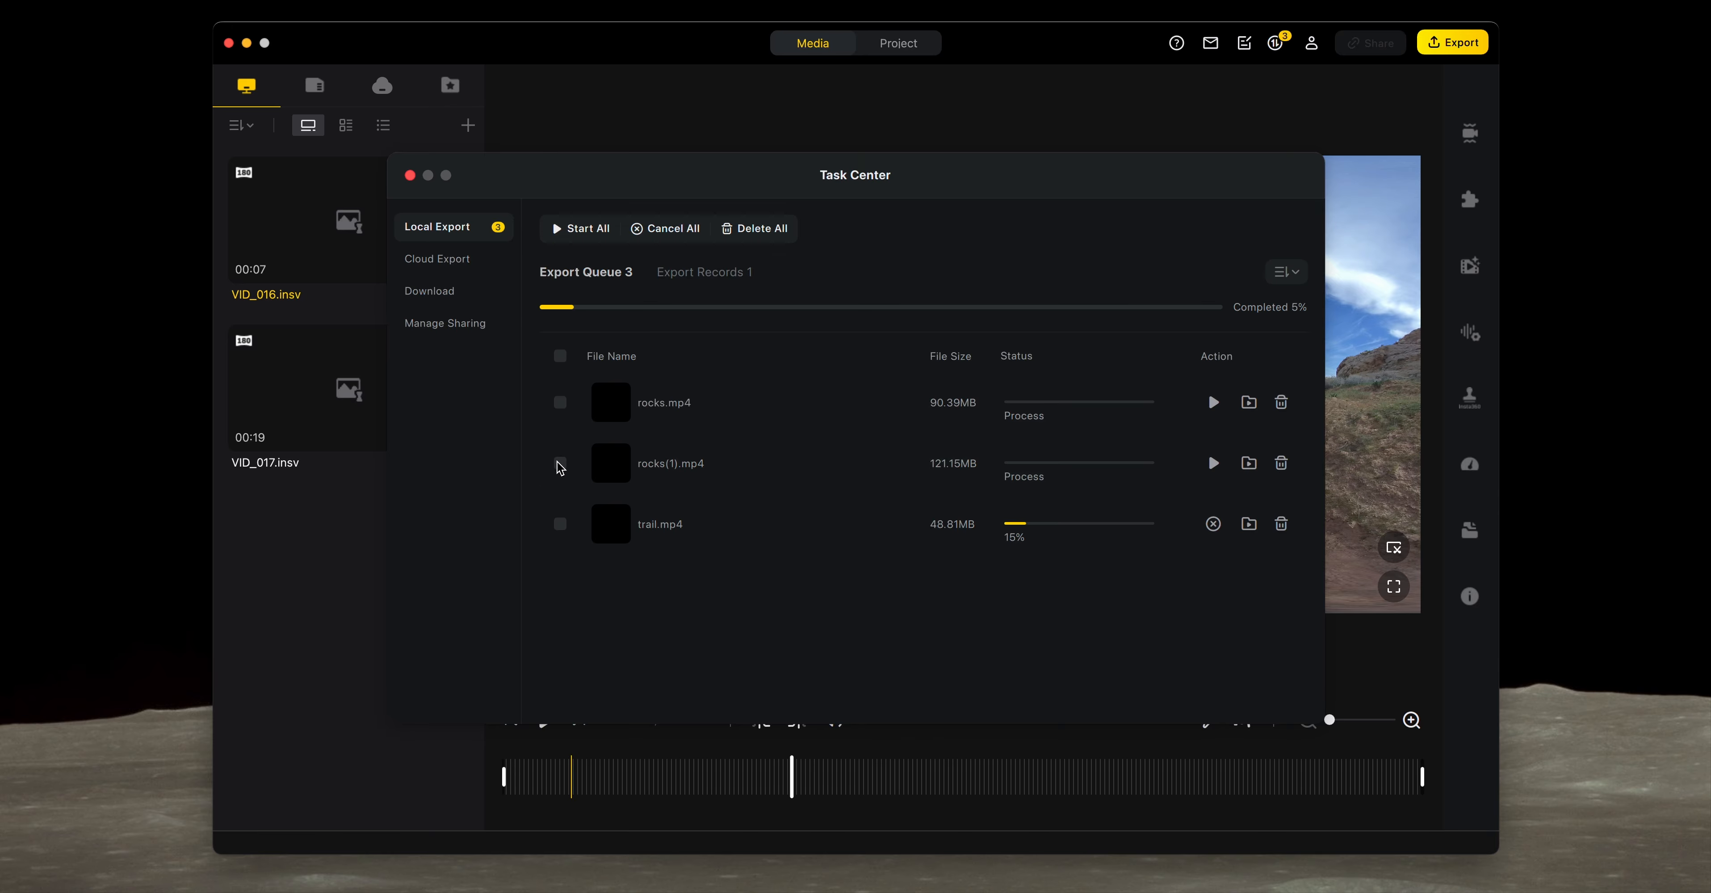
pyautogui.click(560, 463)
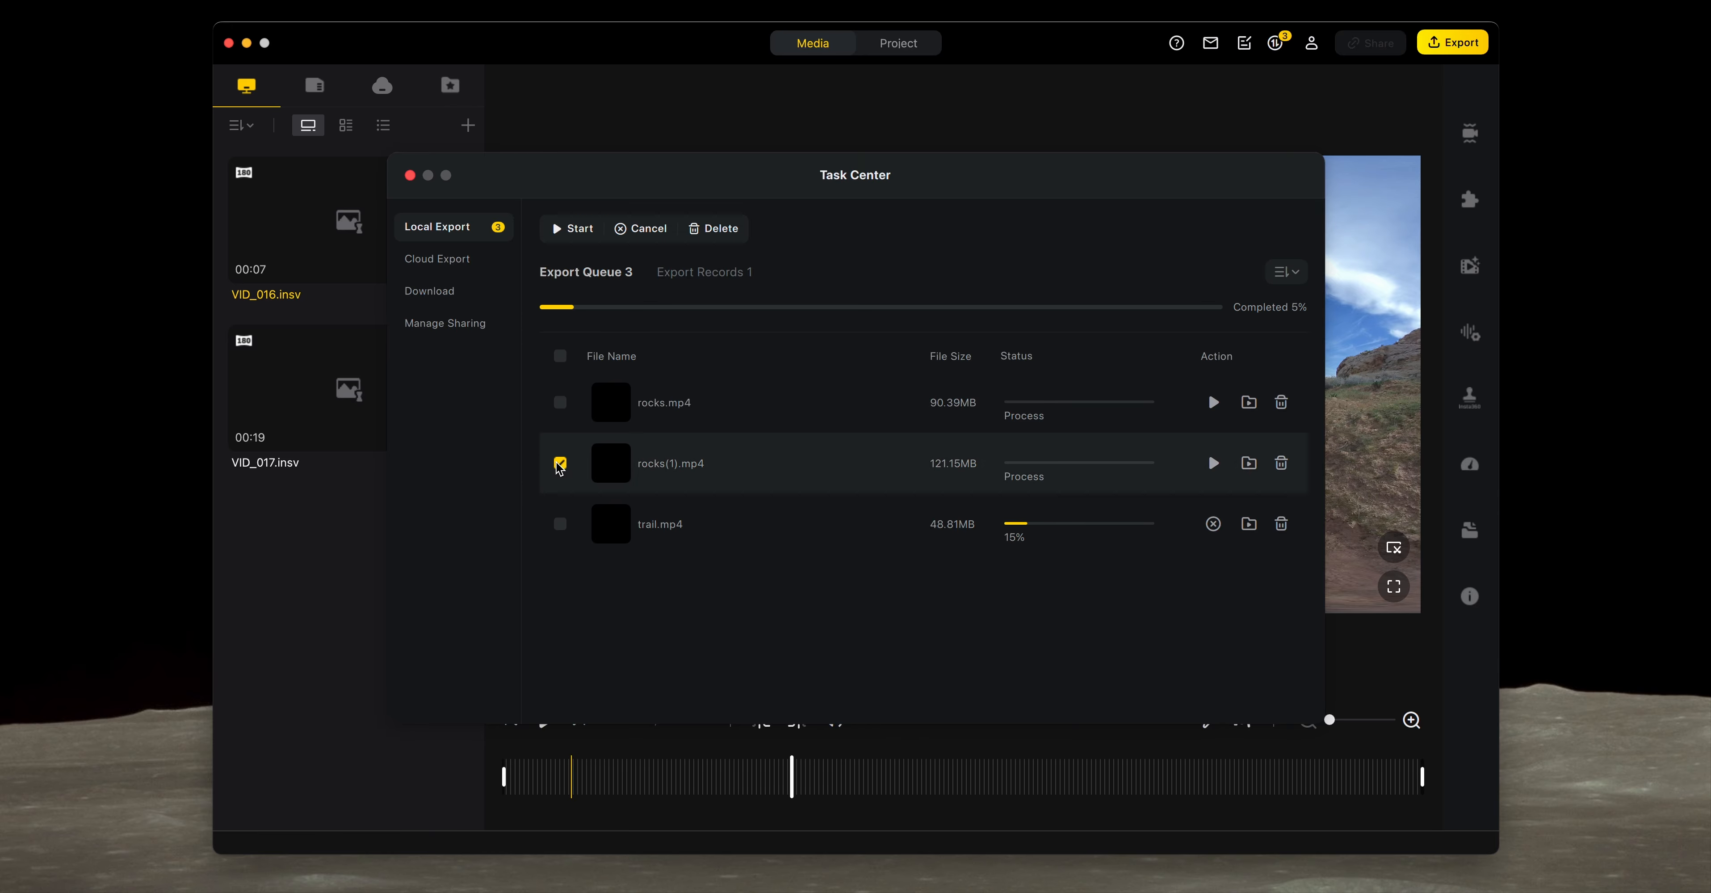
pyautogui.click(1281, 465)
pyautogui.click(1003, 480)
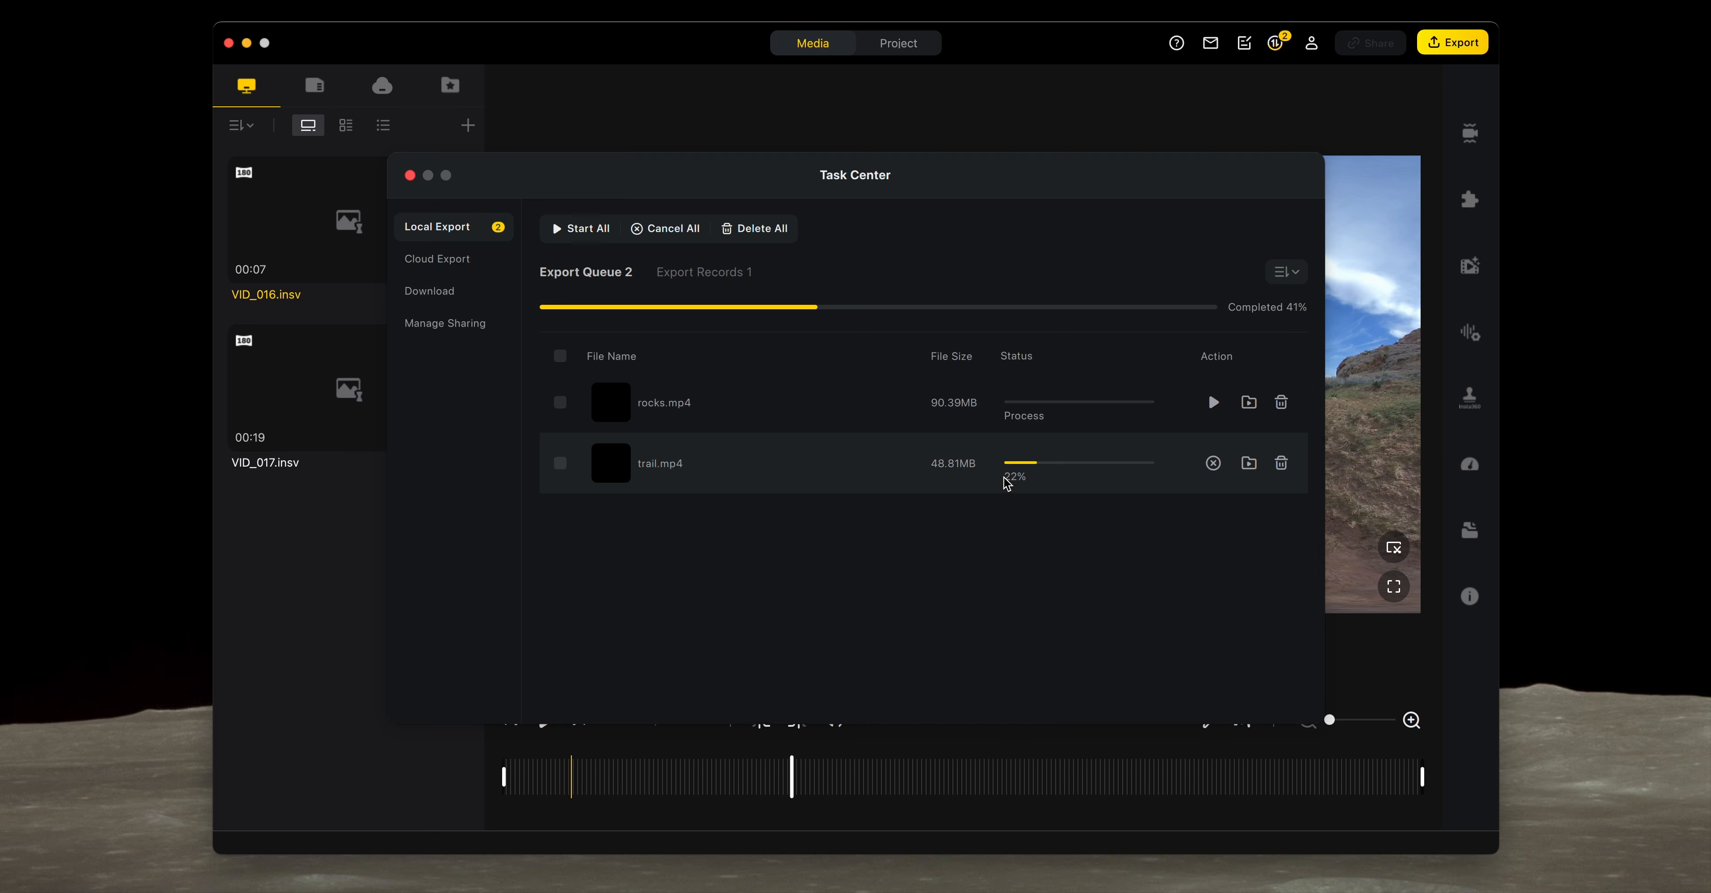
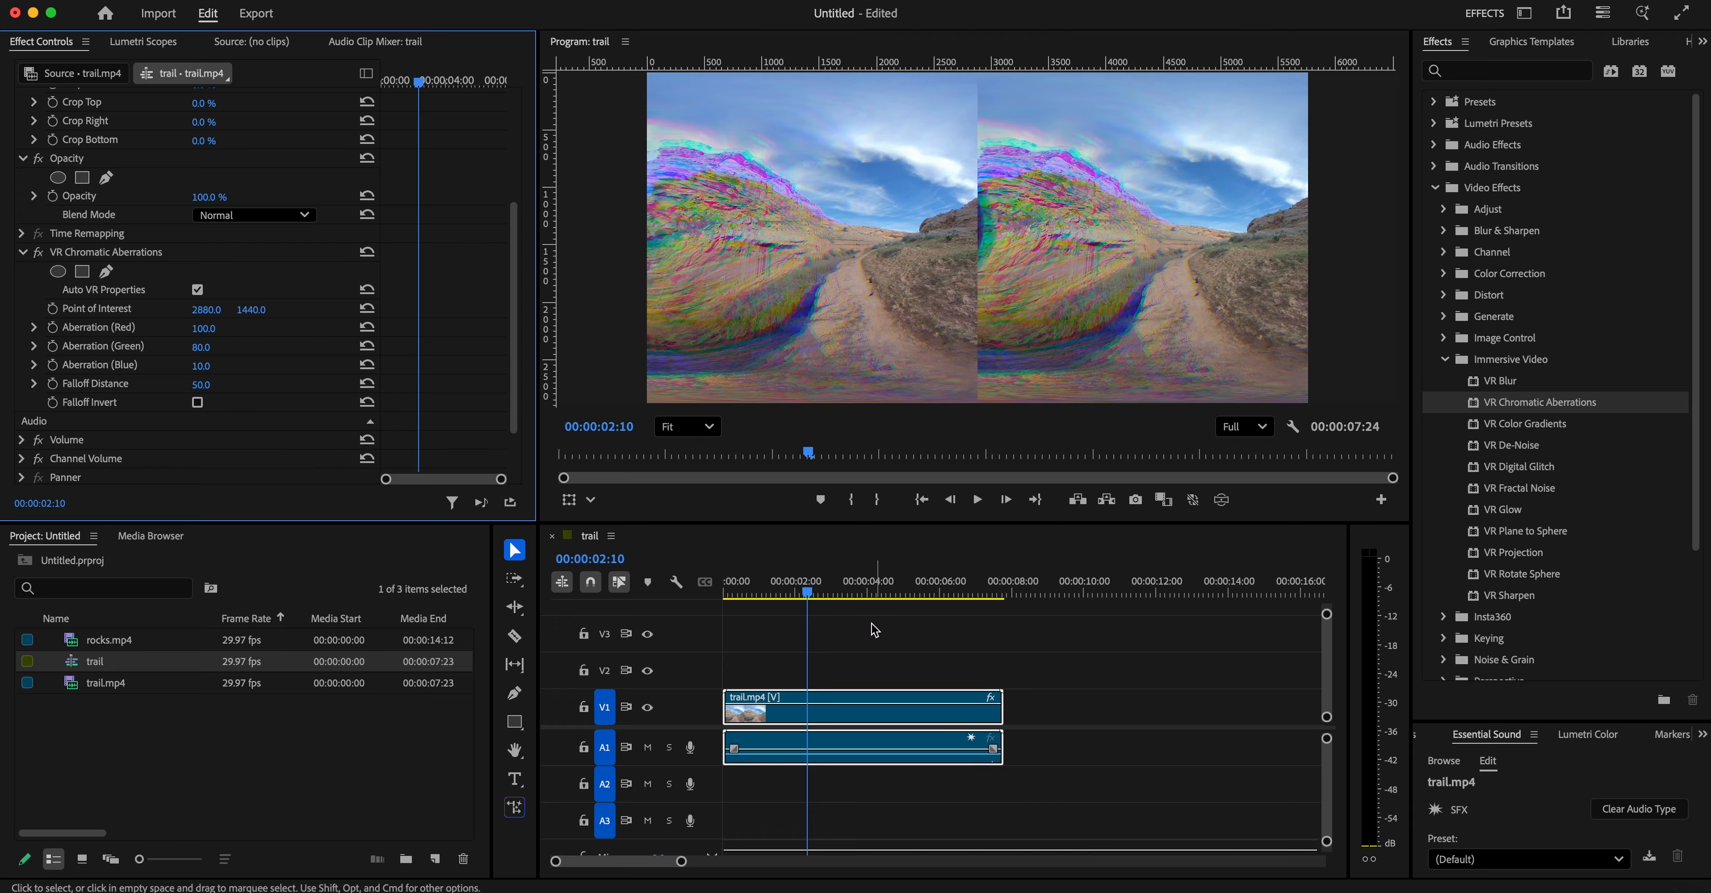
# - In Premiere Pro, move the playhead to the sequence start and set the VR Chromatic Aberrations effect's Aberration (Green) to -100
pyautogui.click(797, 593)
pyautogui.moveTo(797, 594); pyautogui.dragTo(724, 592)
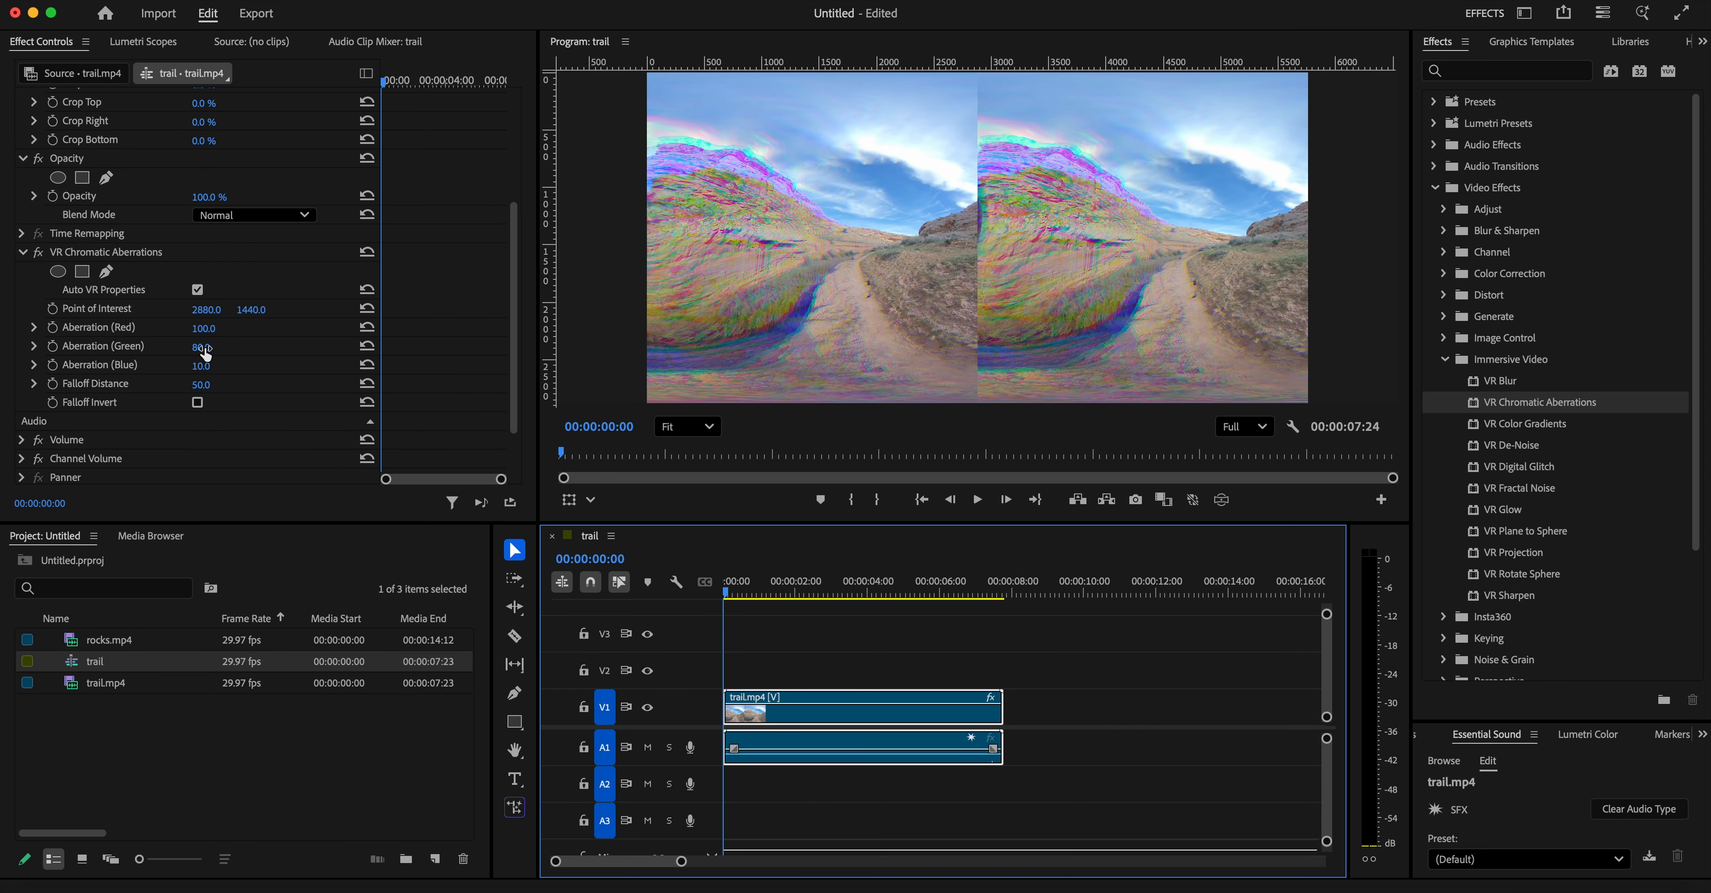
pyautogui.moveTo(205, 352); pyautogui.dragTo(86, 353)
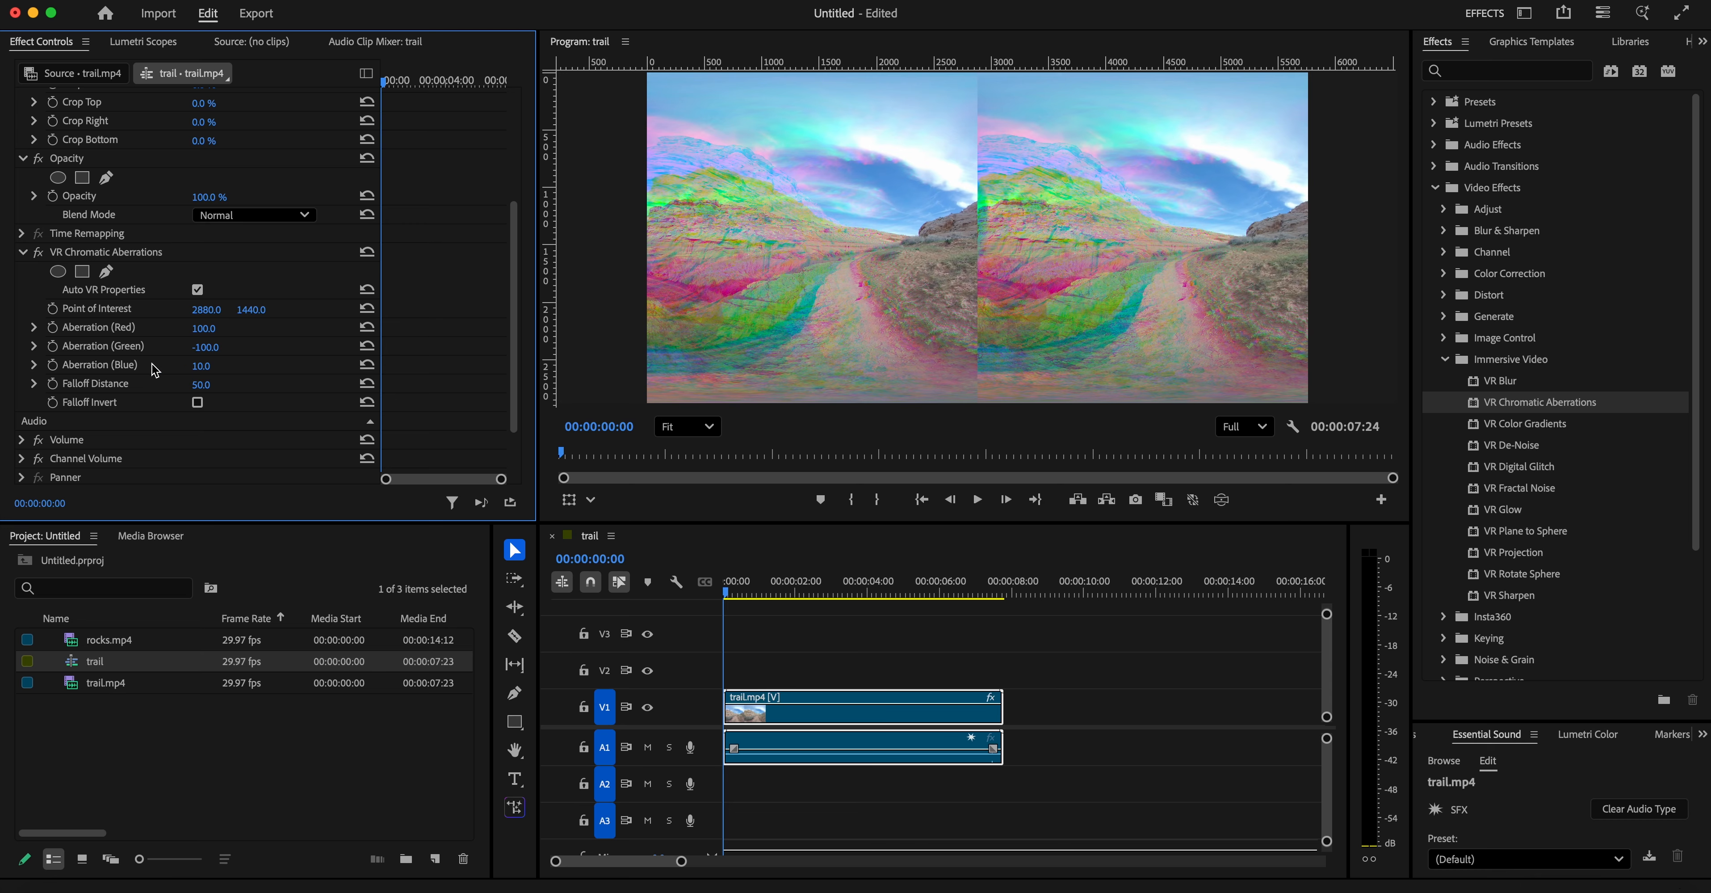
# - Animate Aberration (Green) with keyframes from -100 at the sequence start to 100 at 00:00:07:17
pyautogui.click(51, 346)
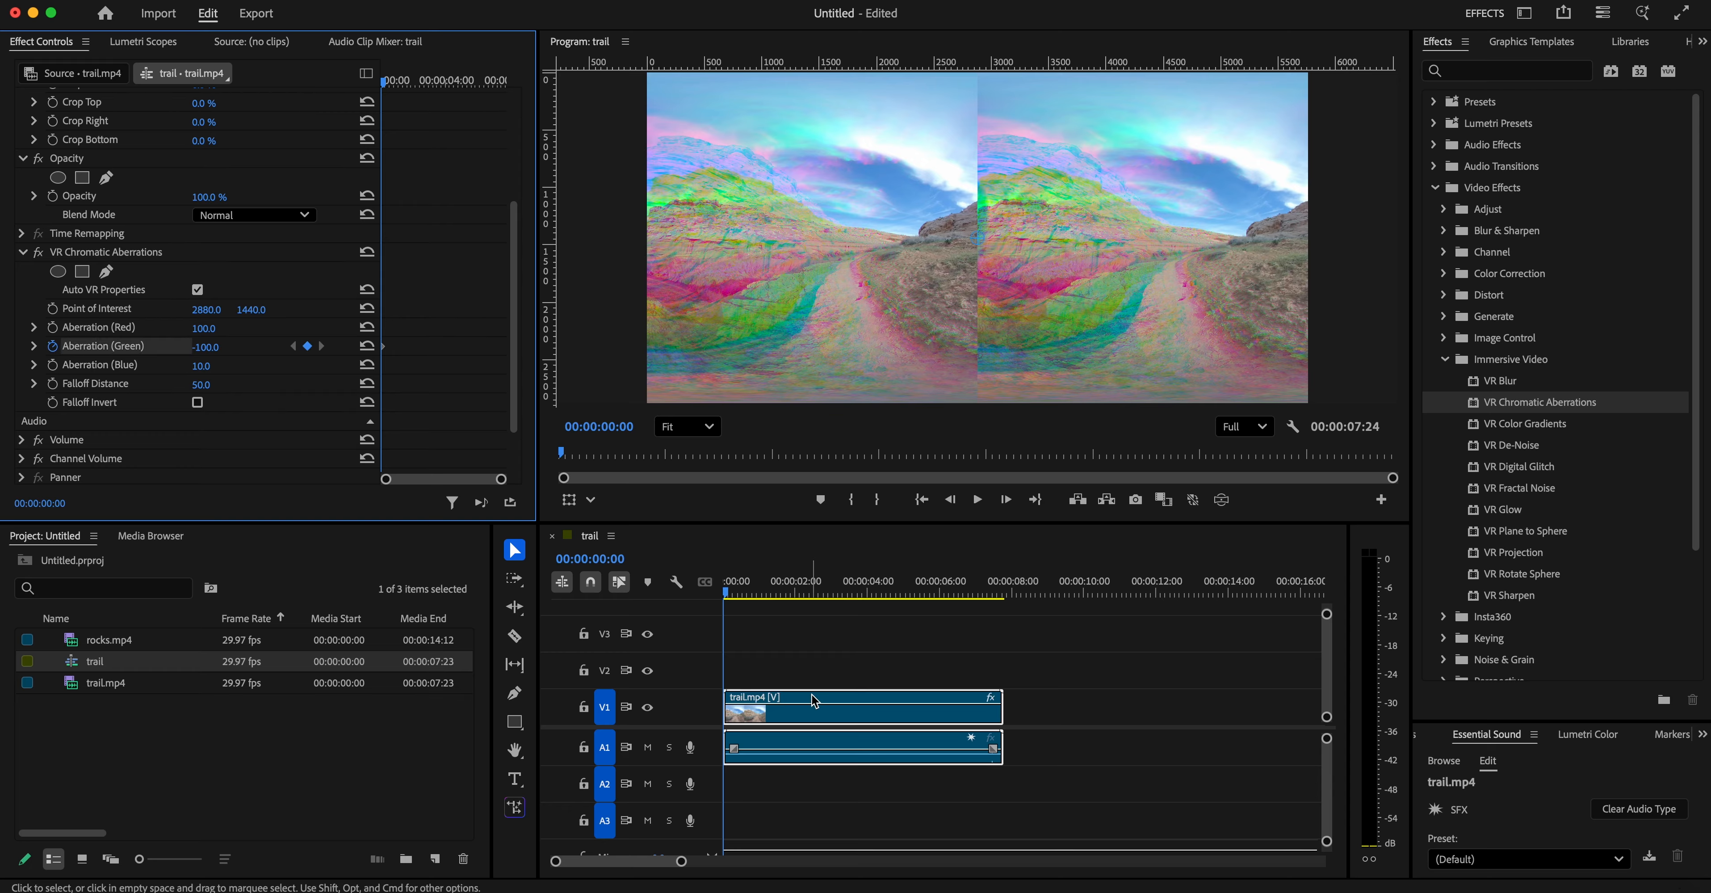
pyautogui.moveTo(730, 595); pyautogui.dragTo(1000, 618)
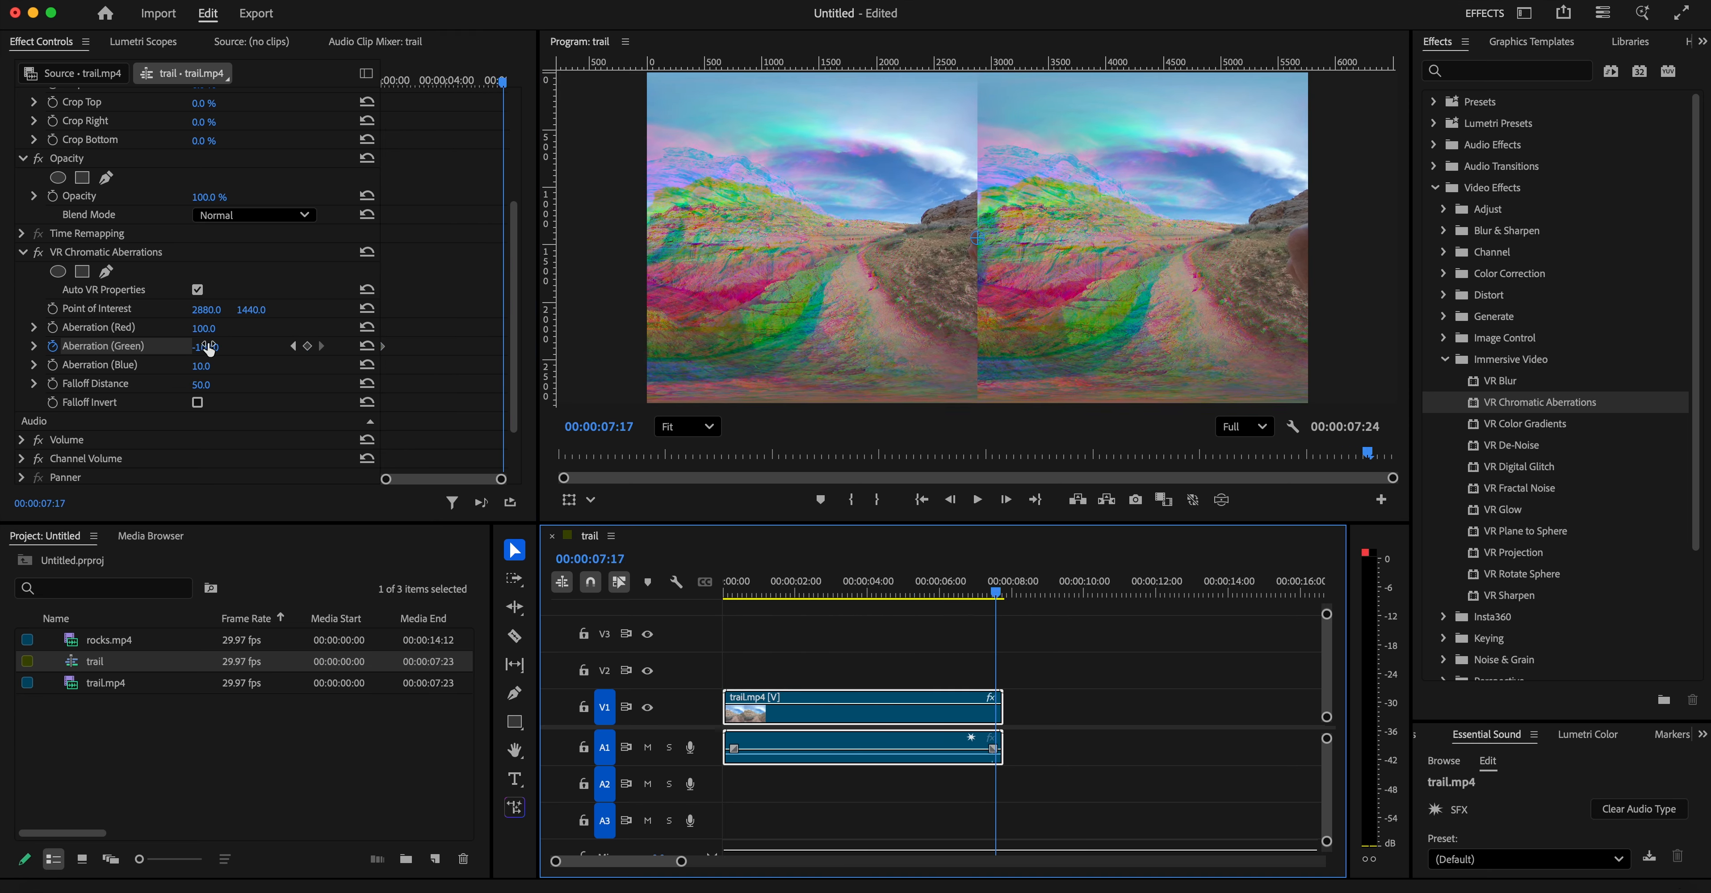
pyautogui.moveTo(206, 356); pyautogui.dragTo(342, 356)
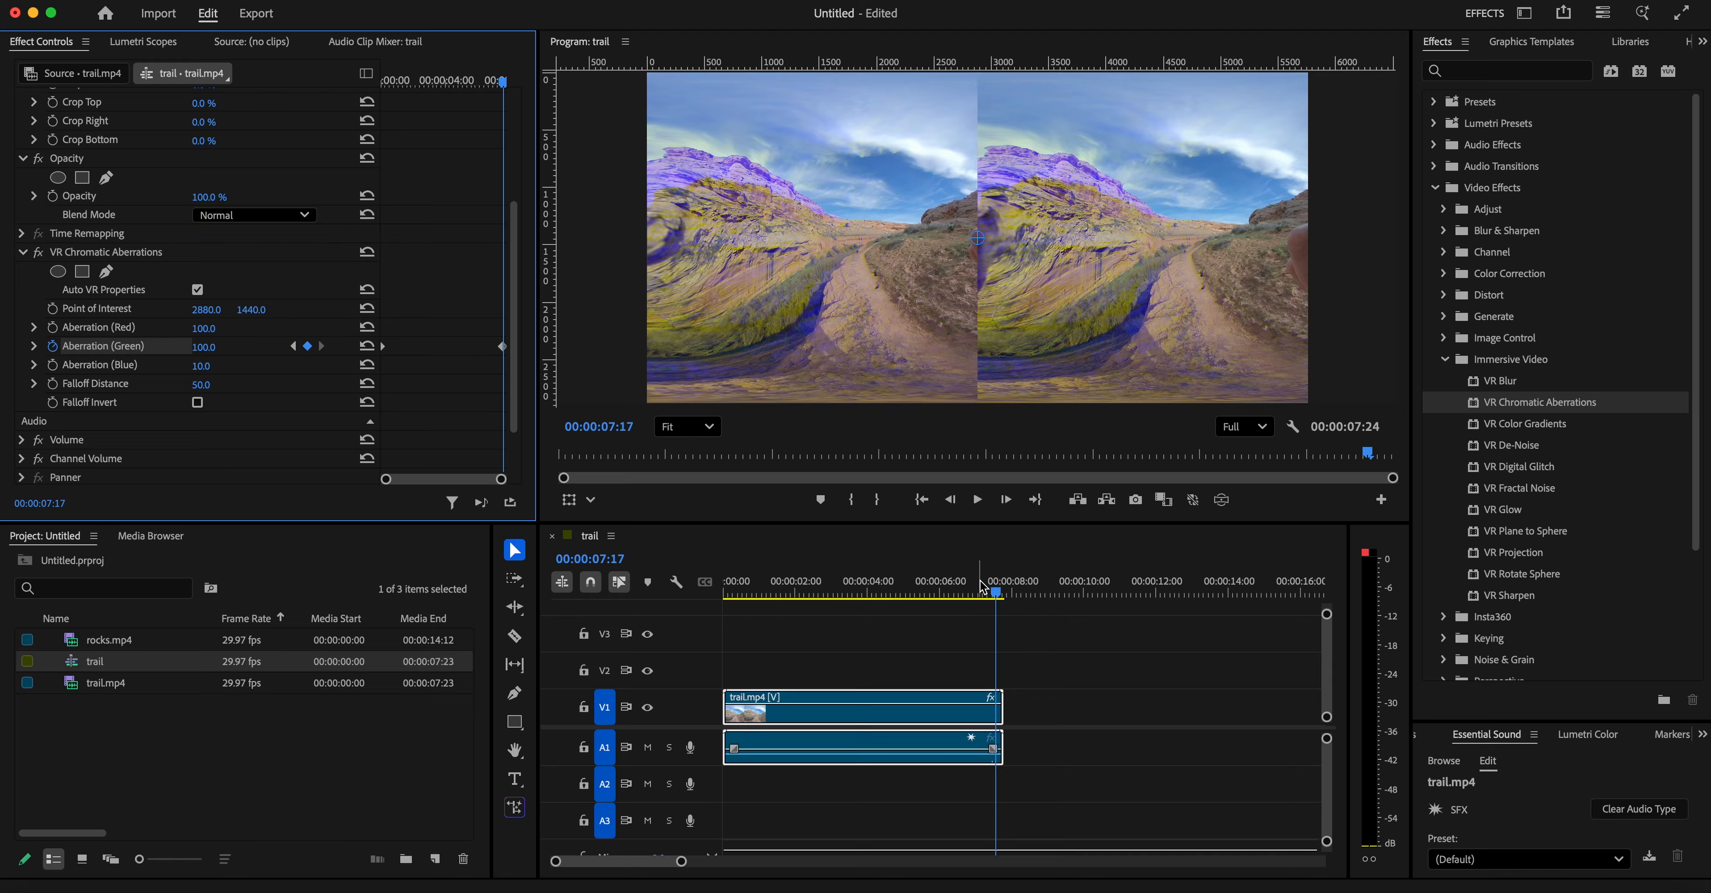
# - Play the trail sequence from its start to preview the animated chromatic aberration, stopping around five seconds in
pyautogui.click(769, 639)
pyautogui.press('Home')
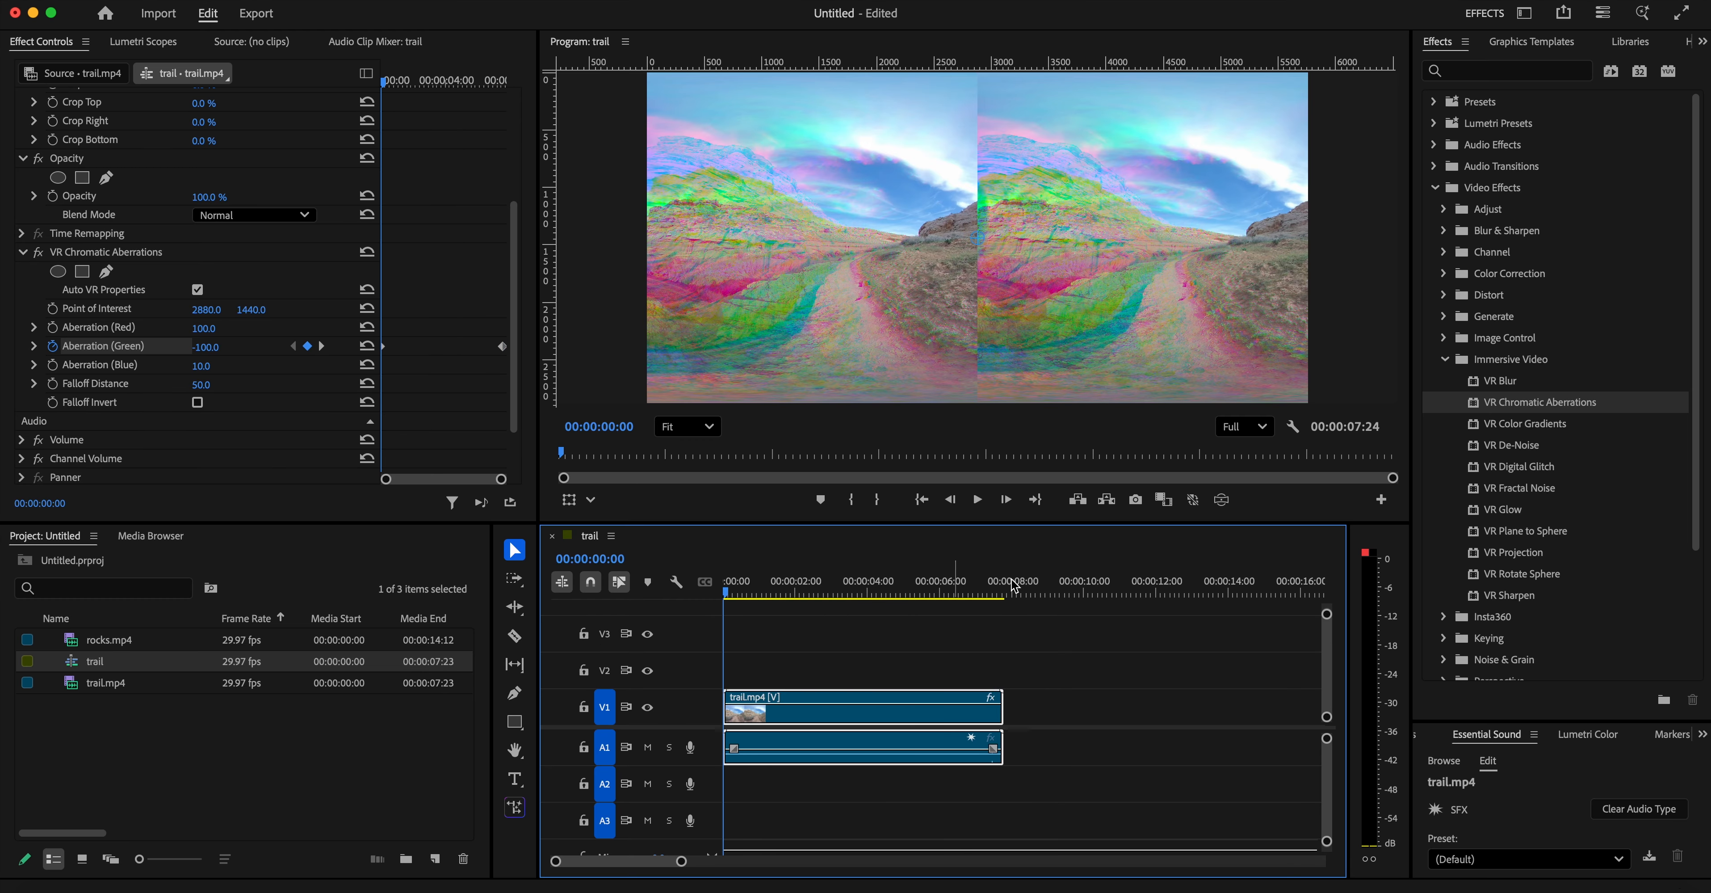
pyautogui.click(979, 500)
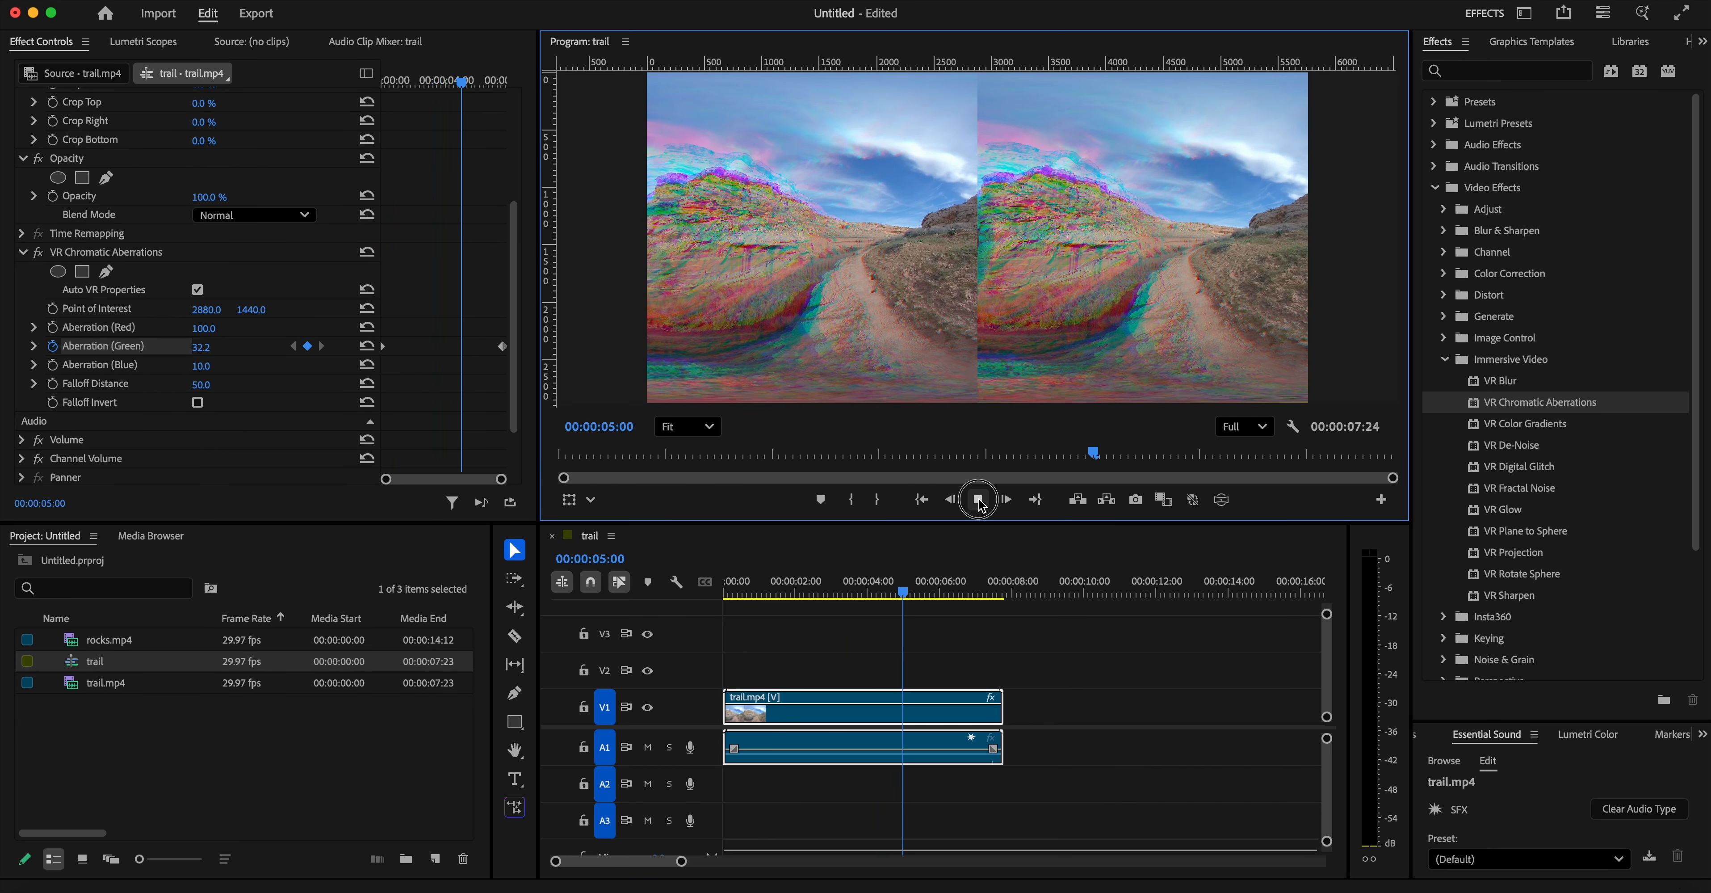
pyautogui.click(981, 503)
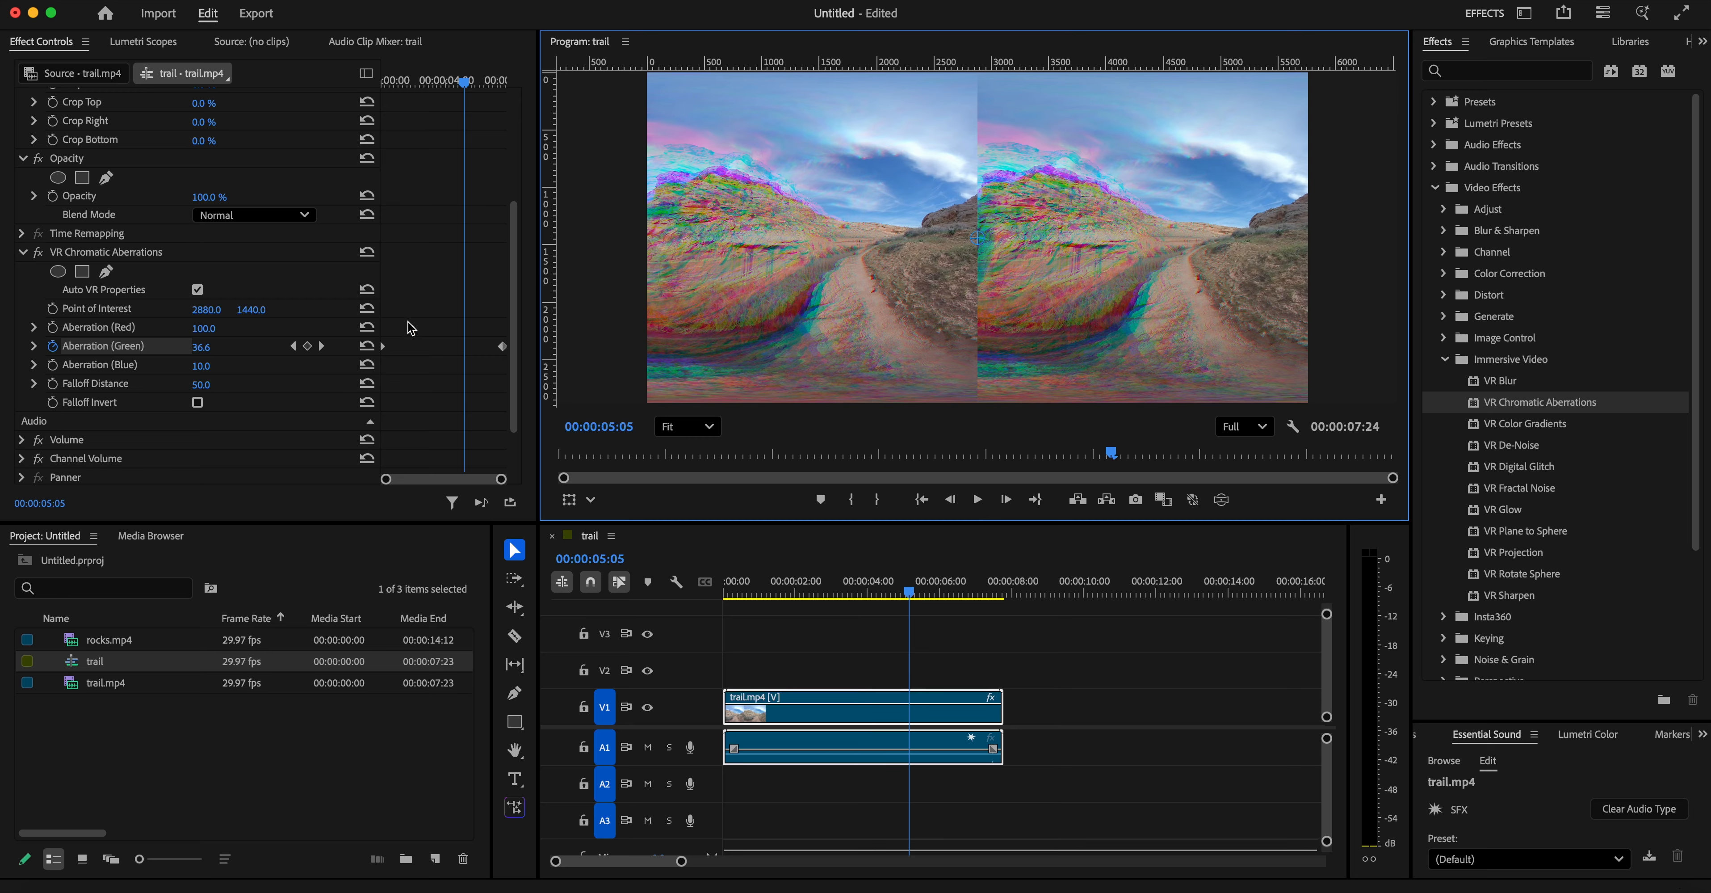
# - Shift the two Aberration (Green) keyframes inward, slightly after the clip's start and slightly before its end
pyautogui.click(383, 346)
pyautogui.moveTo(382, 347); pyautogui.dragTo(394, 347)
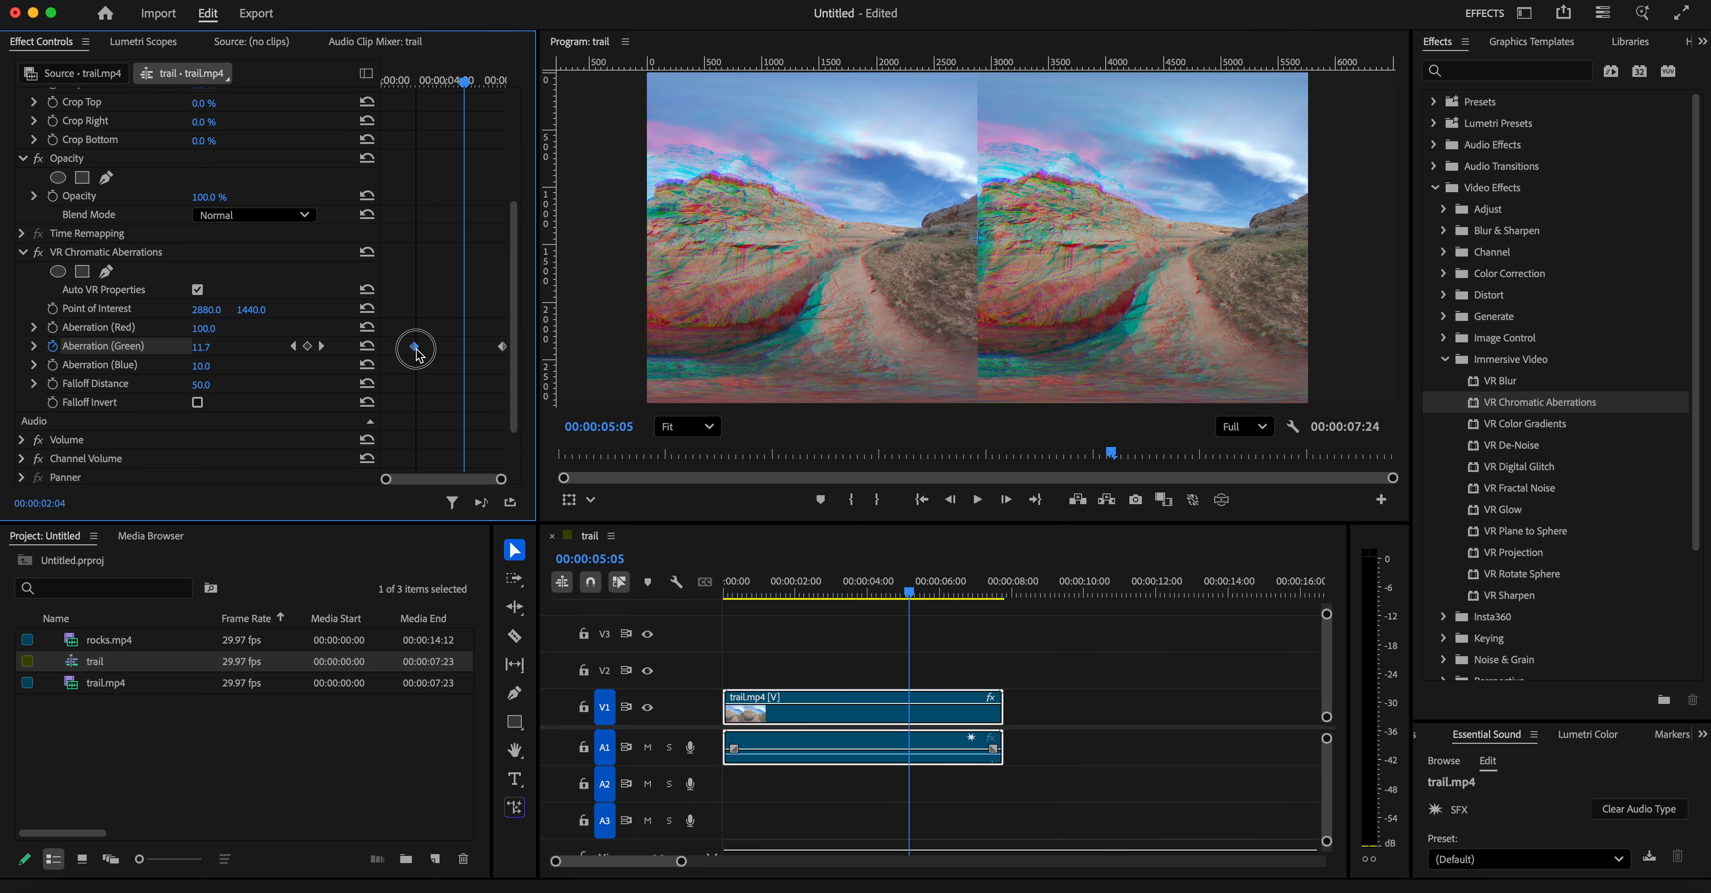
pyautogui.moveTo(505, 350)
pyautogui.mouseDown()
pyautogui.moveTo(436, 362)
pyautogui.moveTo(495, 362)
pyautogui.mouseUp()
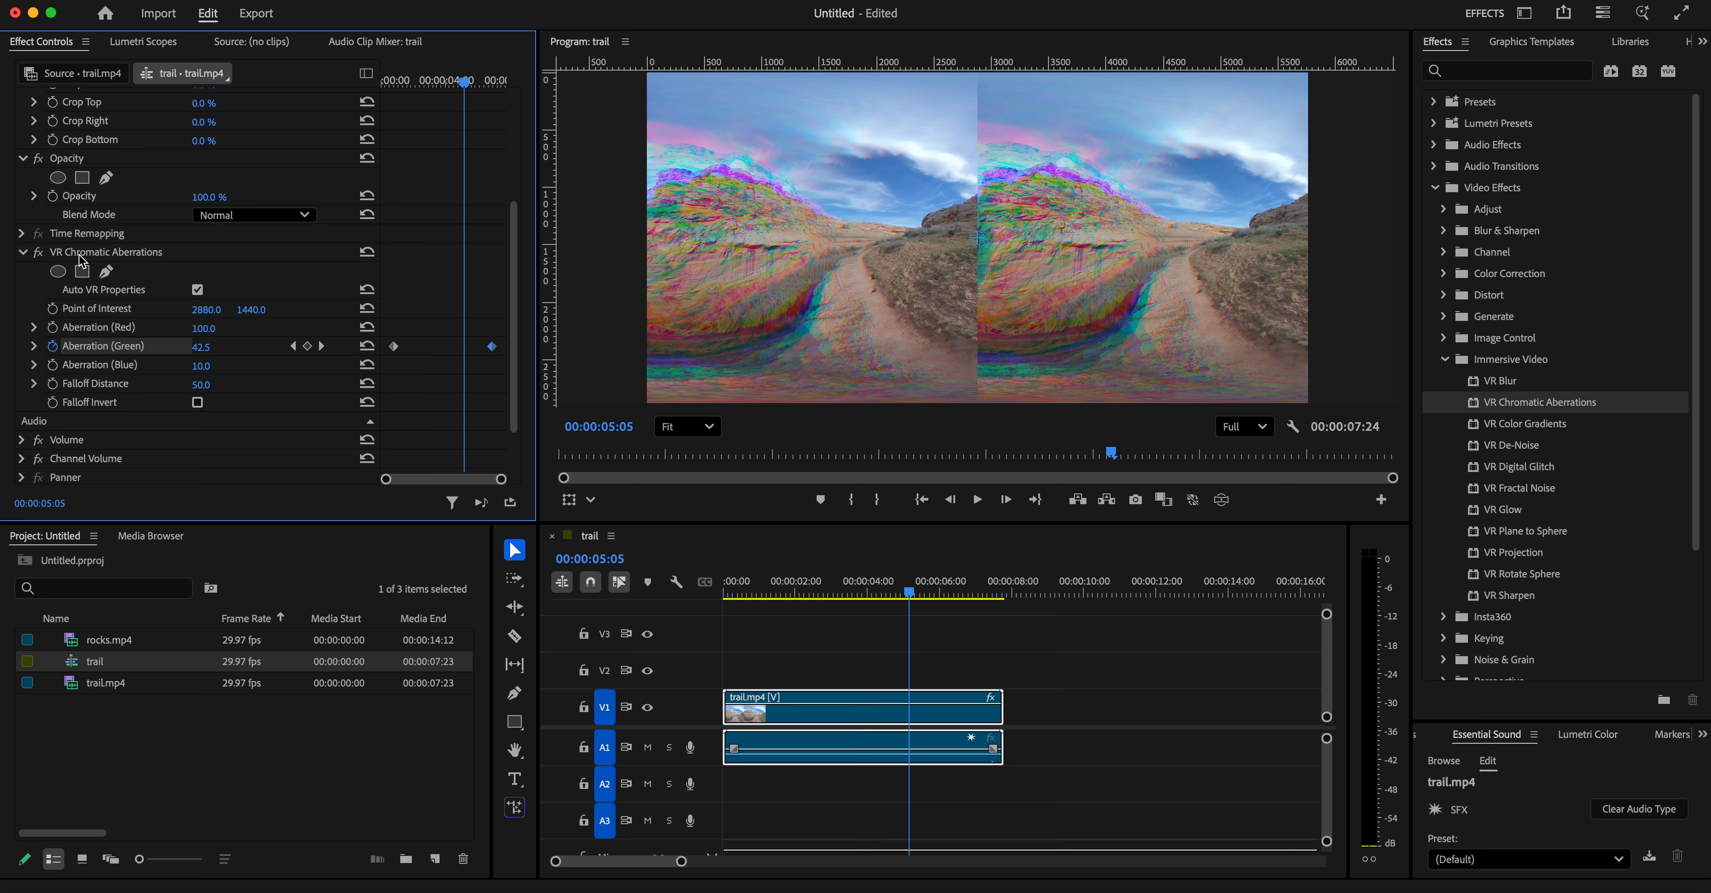
# - Set the VR Chromatic Aberrations effect's Falloff Distance to 70, and remove the effect from the trail clip
pyautogui.click(124, 385)
pyautogui.moveTo(202, 385)
pyautogui.mouseDown()
pyautogui.moveTo(235, 385)
pyautogui.moveTo(171, 385)
pyautogui.moveTo(215, 385)
pyautogui.mouseUp()
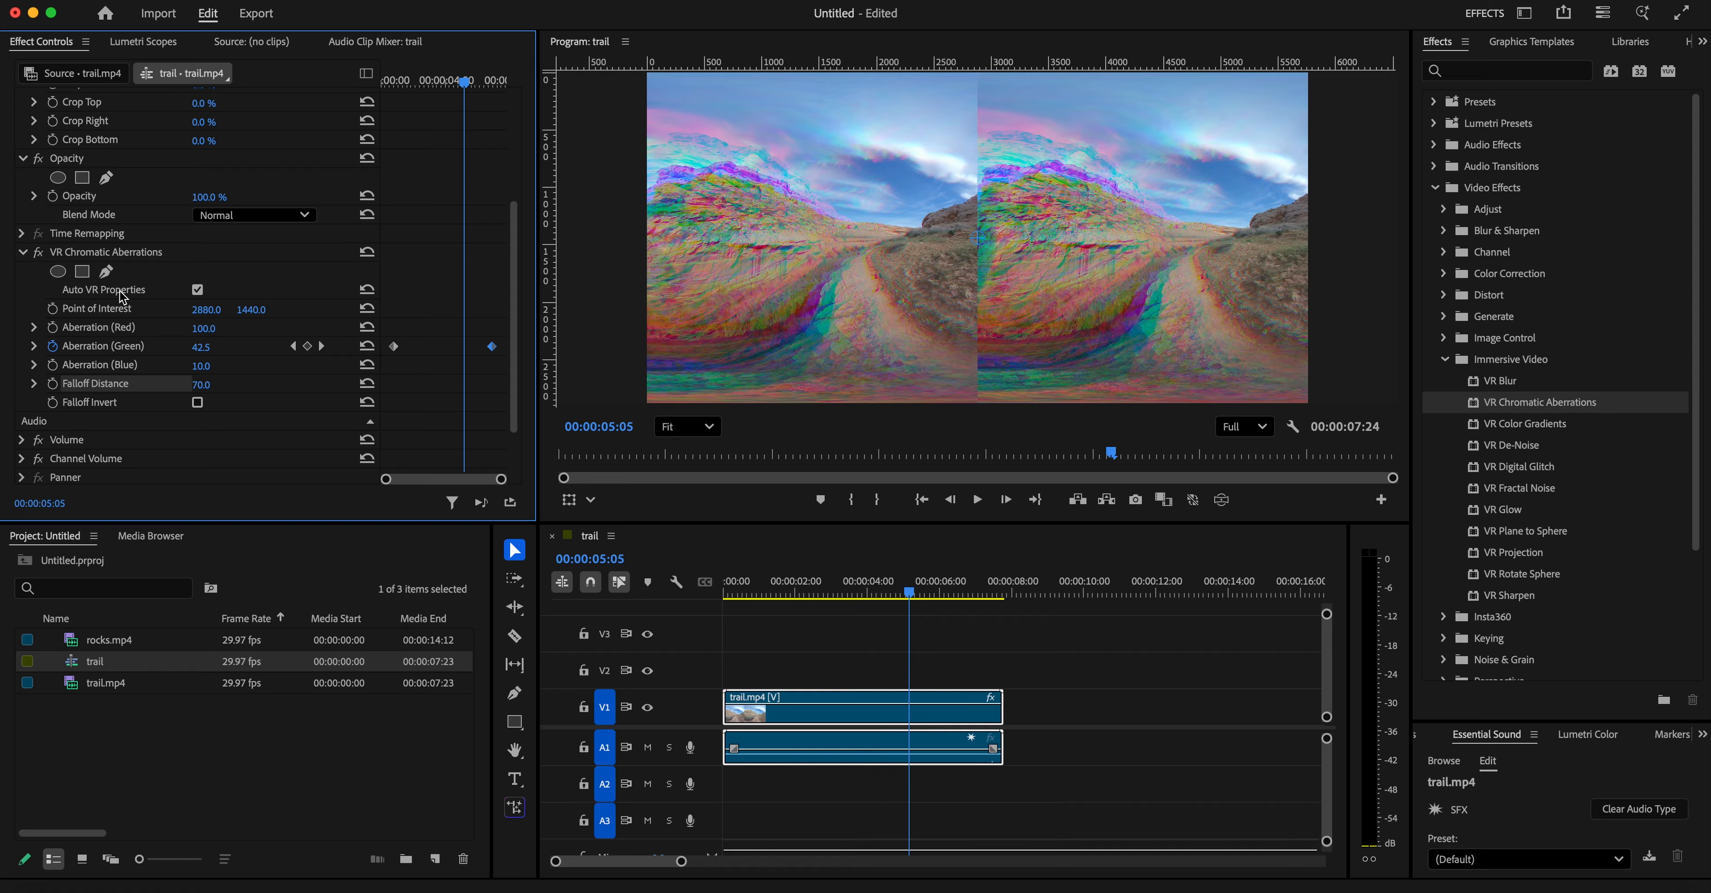
pyautogui.click(99, 253)
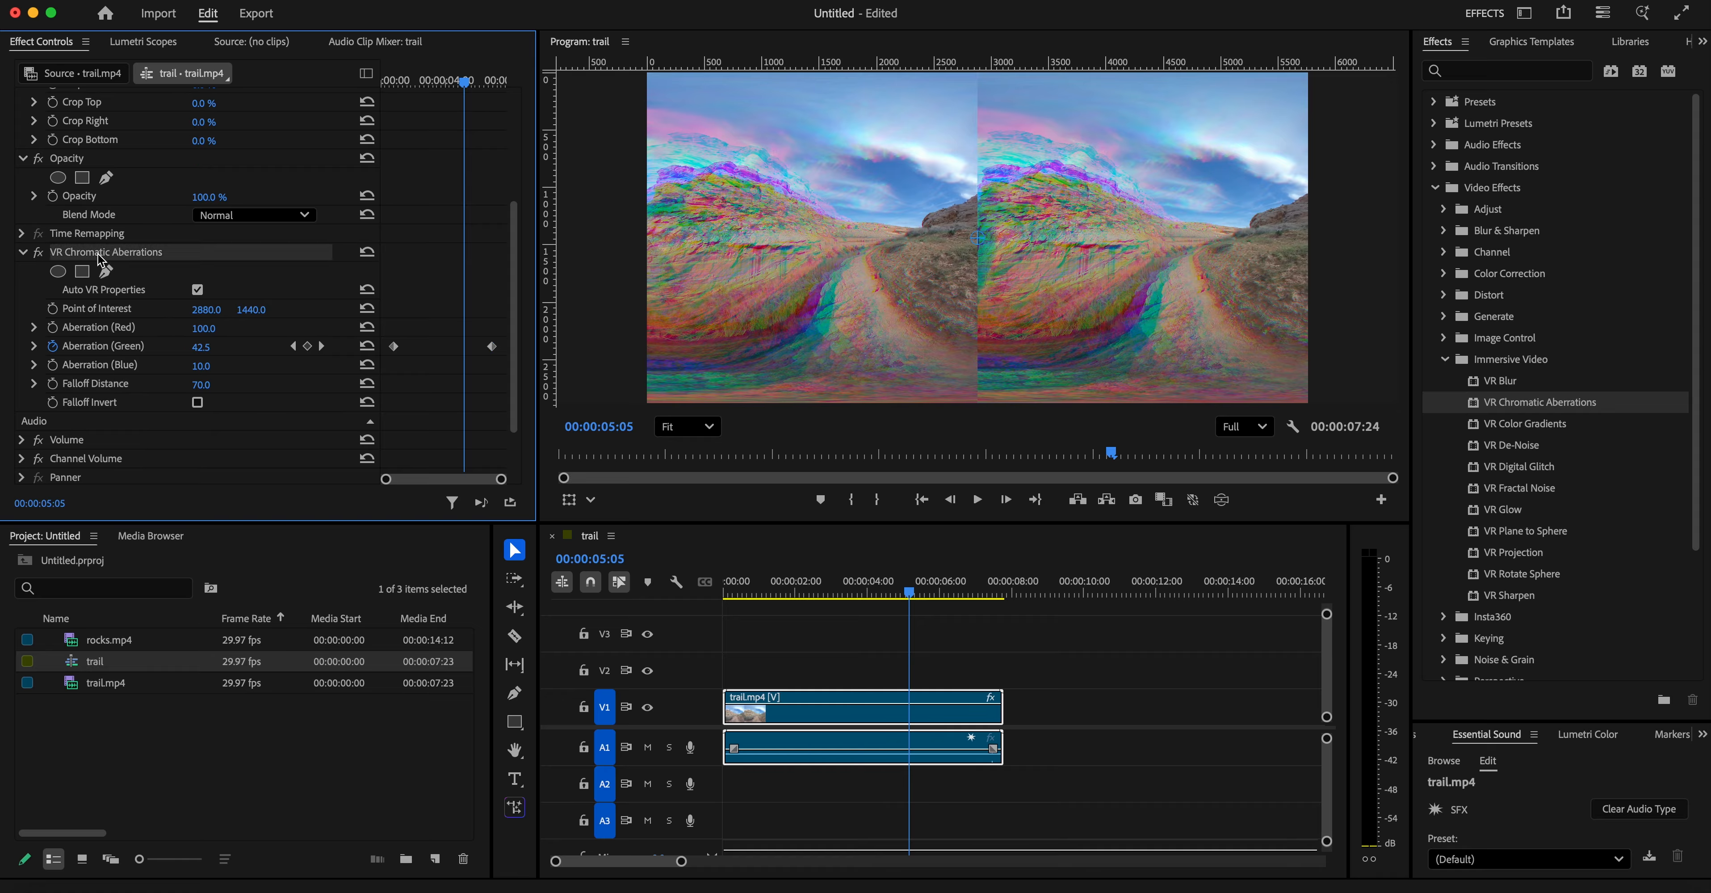
pyautogui.press('Delete')
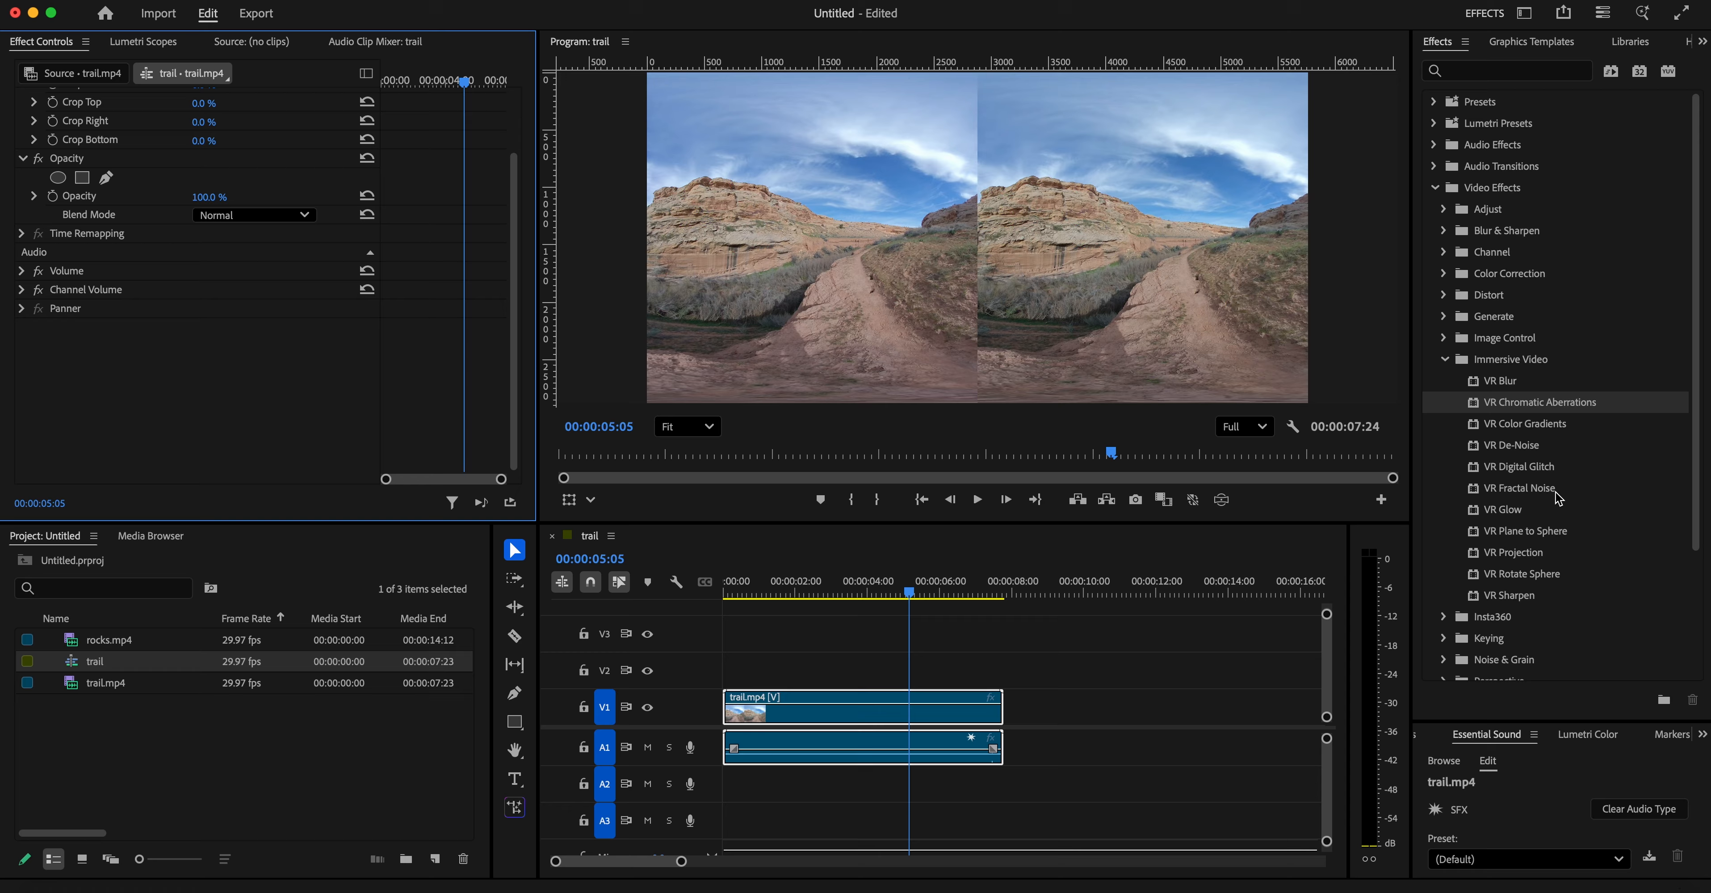
# - Apply VR Color Gradients to the trail clip with 6 points, Gradient Power 53, Gradient Blend 18, Opacity 45% and Multiply blending
pyautogui.moveTo(1476, 433); pyautogui.dragTo(797, 704)
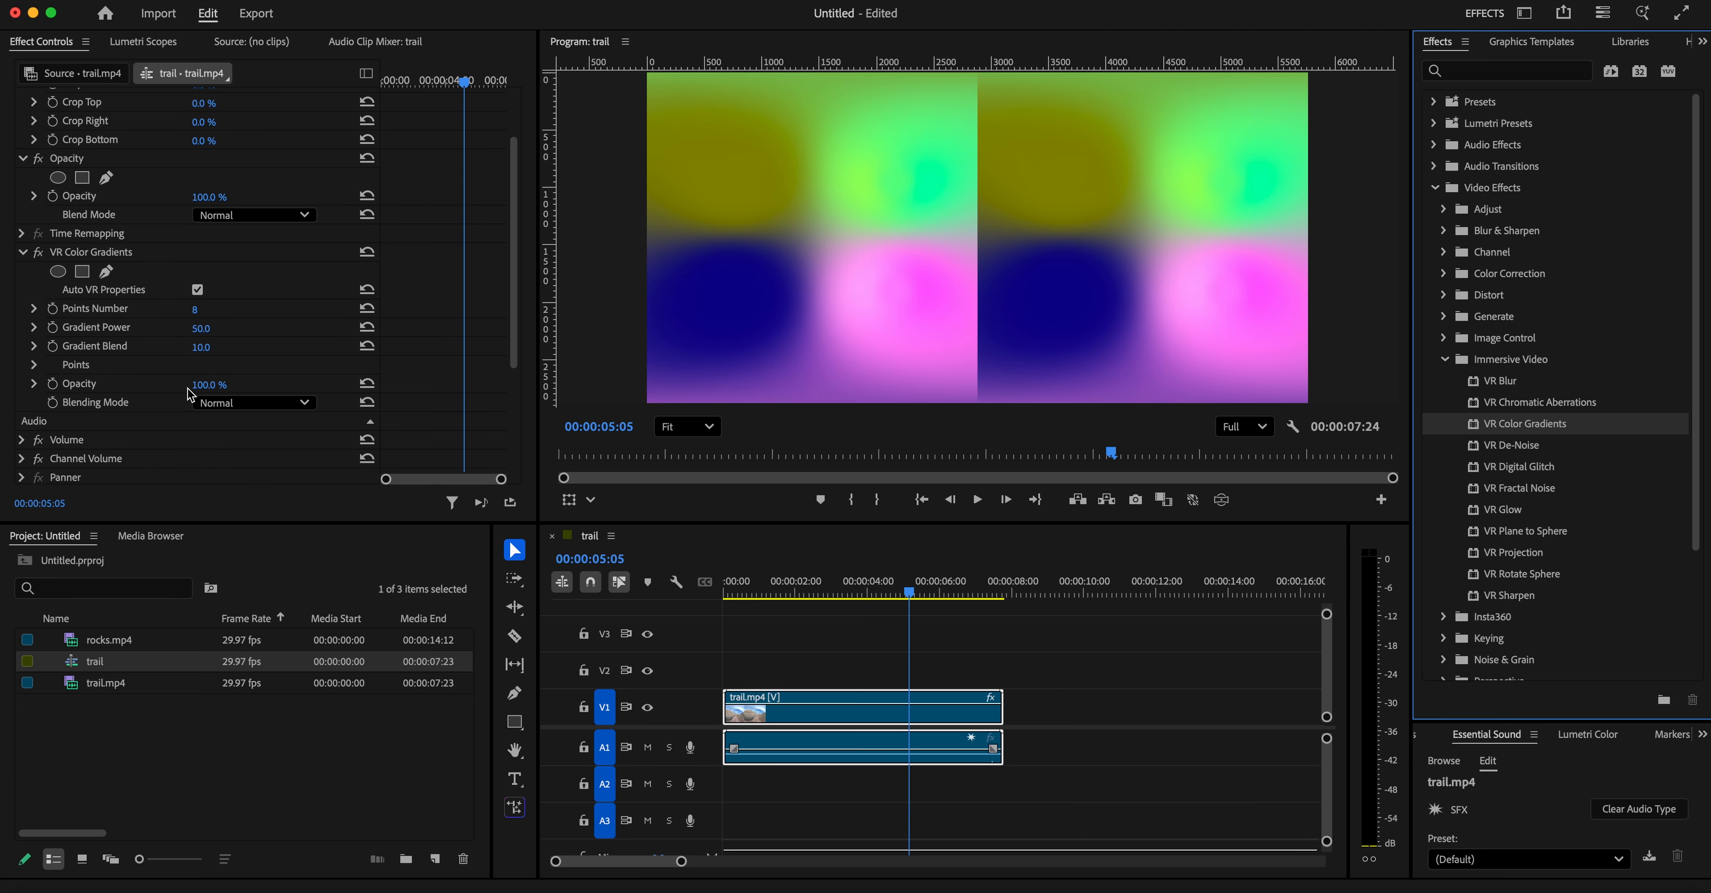
pyautogui.moveTo(207, 387)
pyautogui.mouseDown()
pyautogui.moveTo(156, 388)
pyautogui.moveTo(176, 388)
pyautogui.mouseUp()
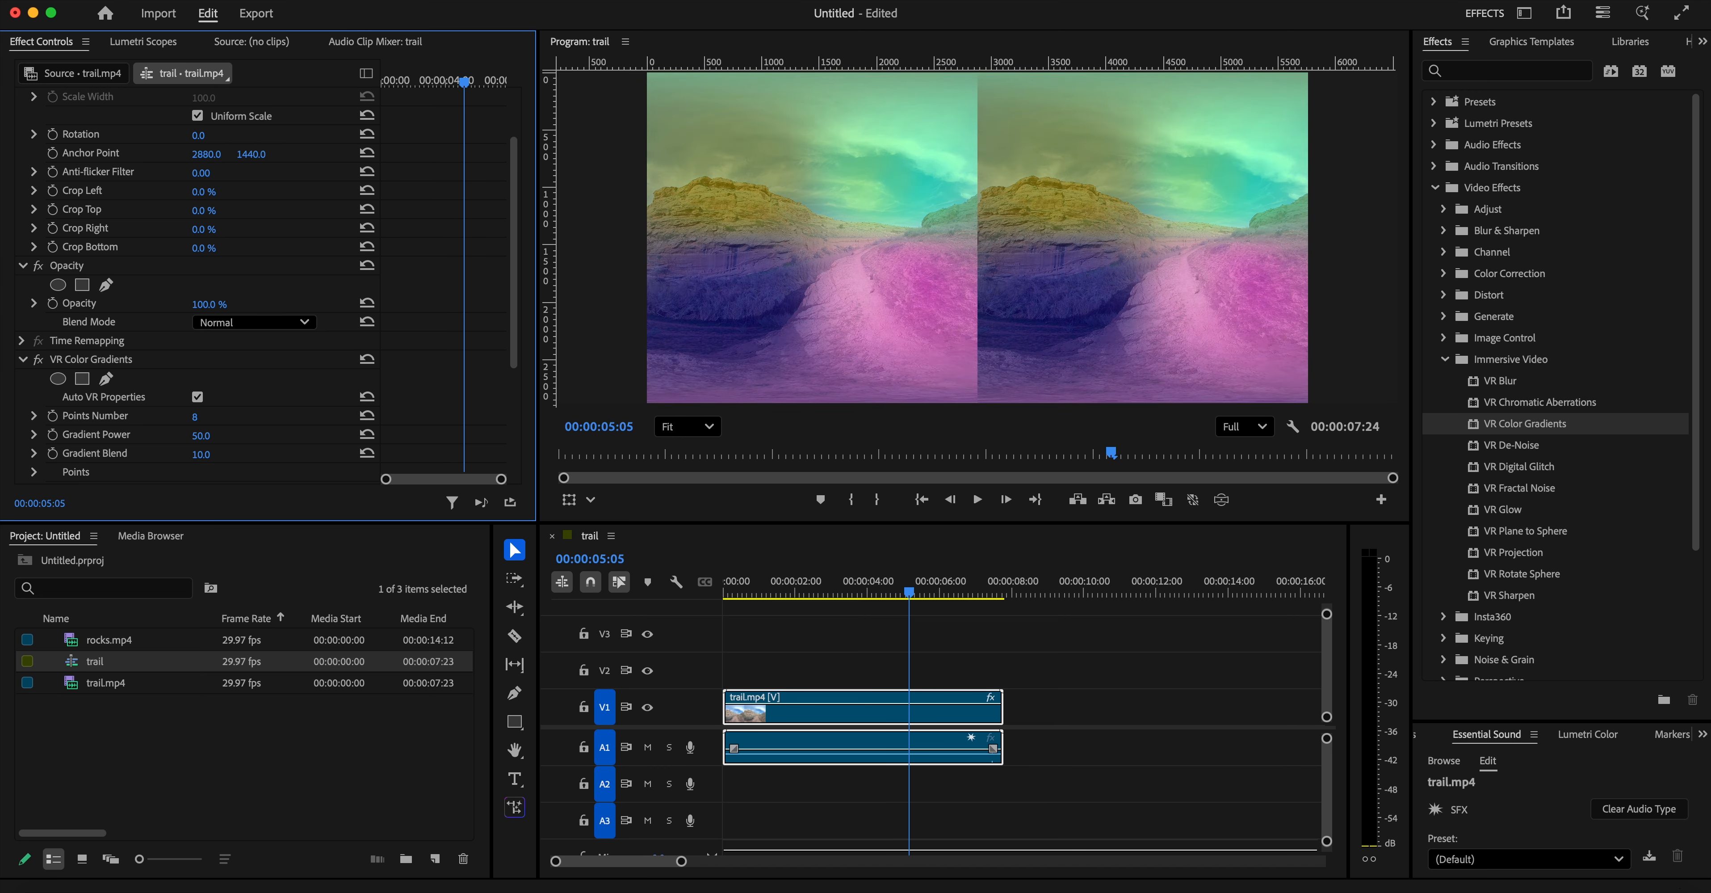
pyautogui.scroll(-5, 219, 347)
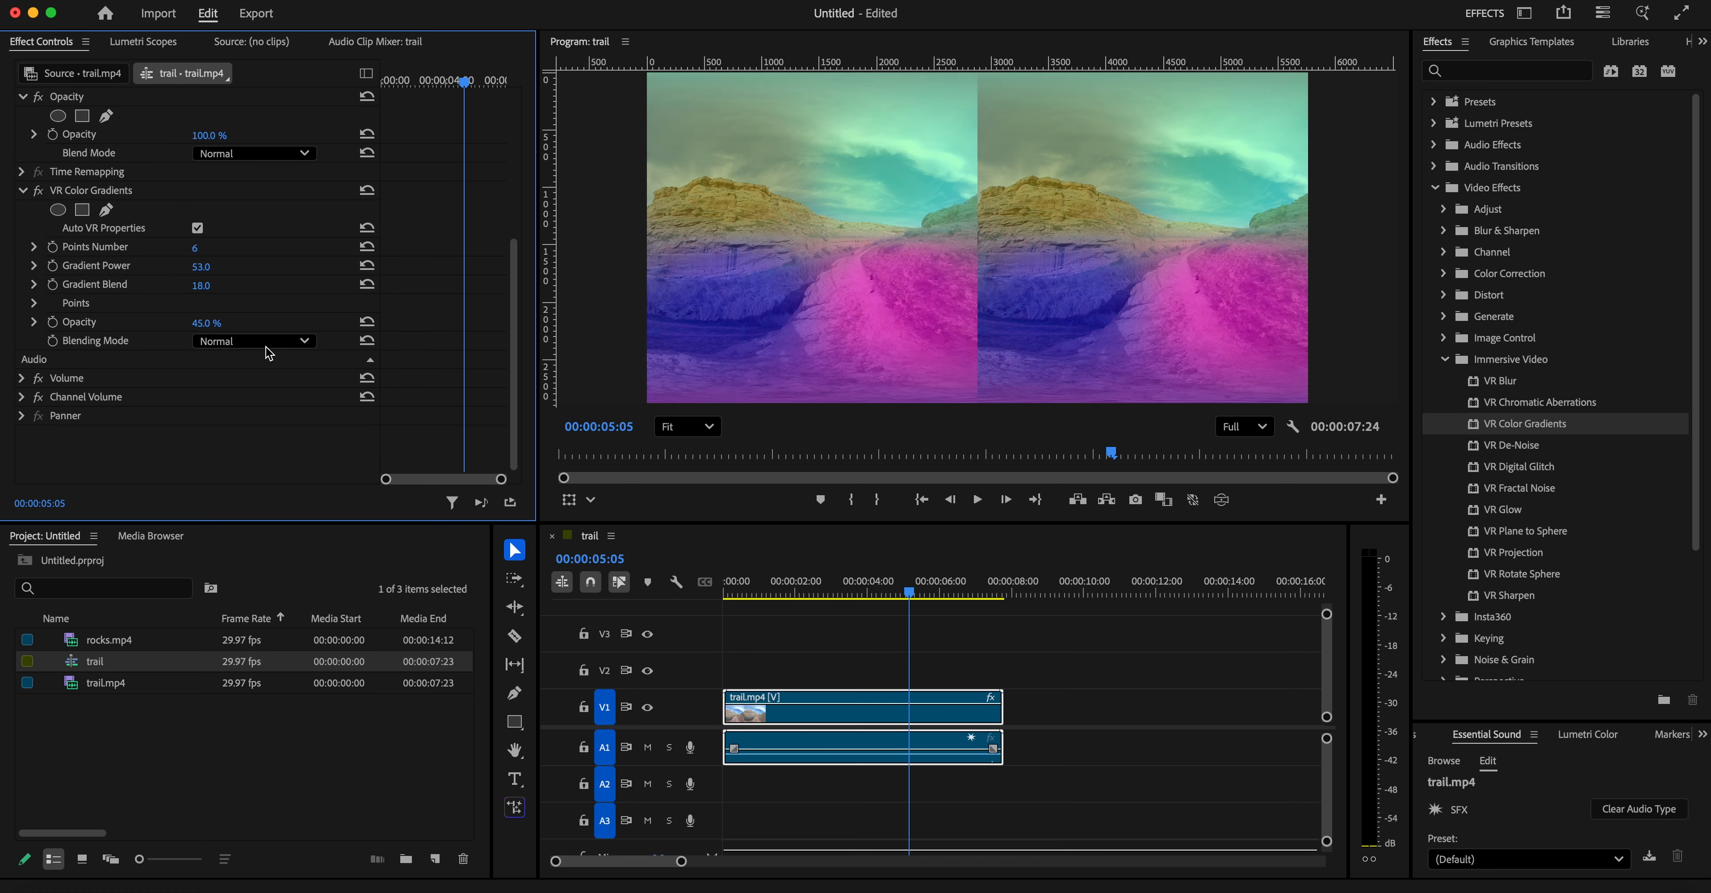
pyautogui.click(239, 341)
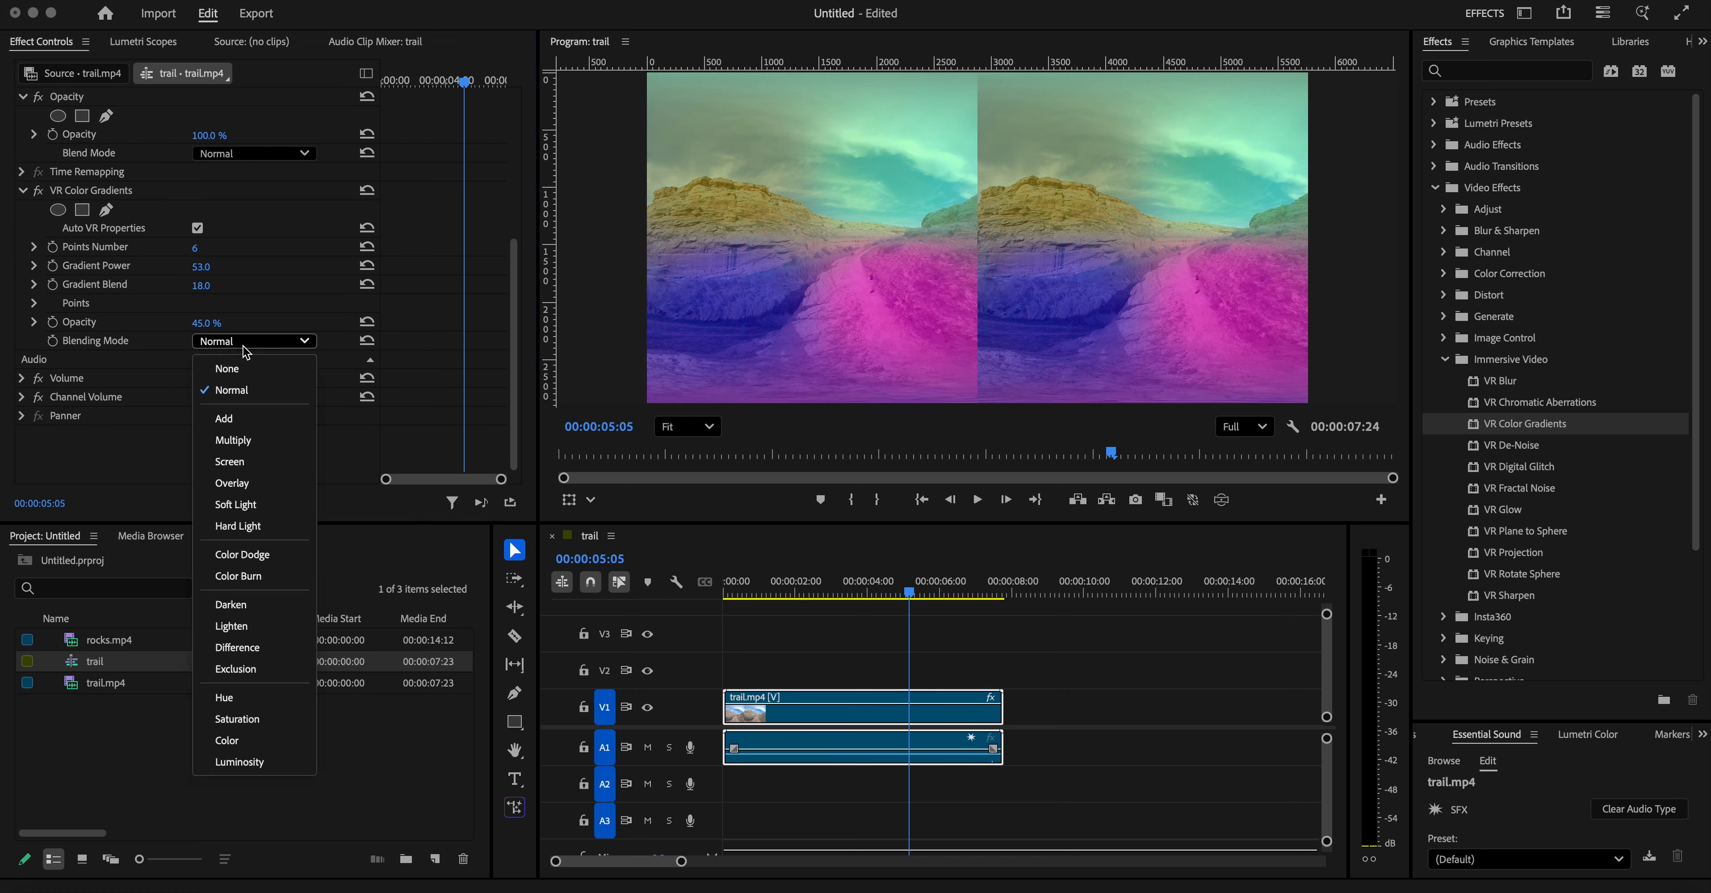
pyautogui.click(234, 441)
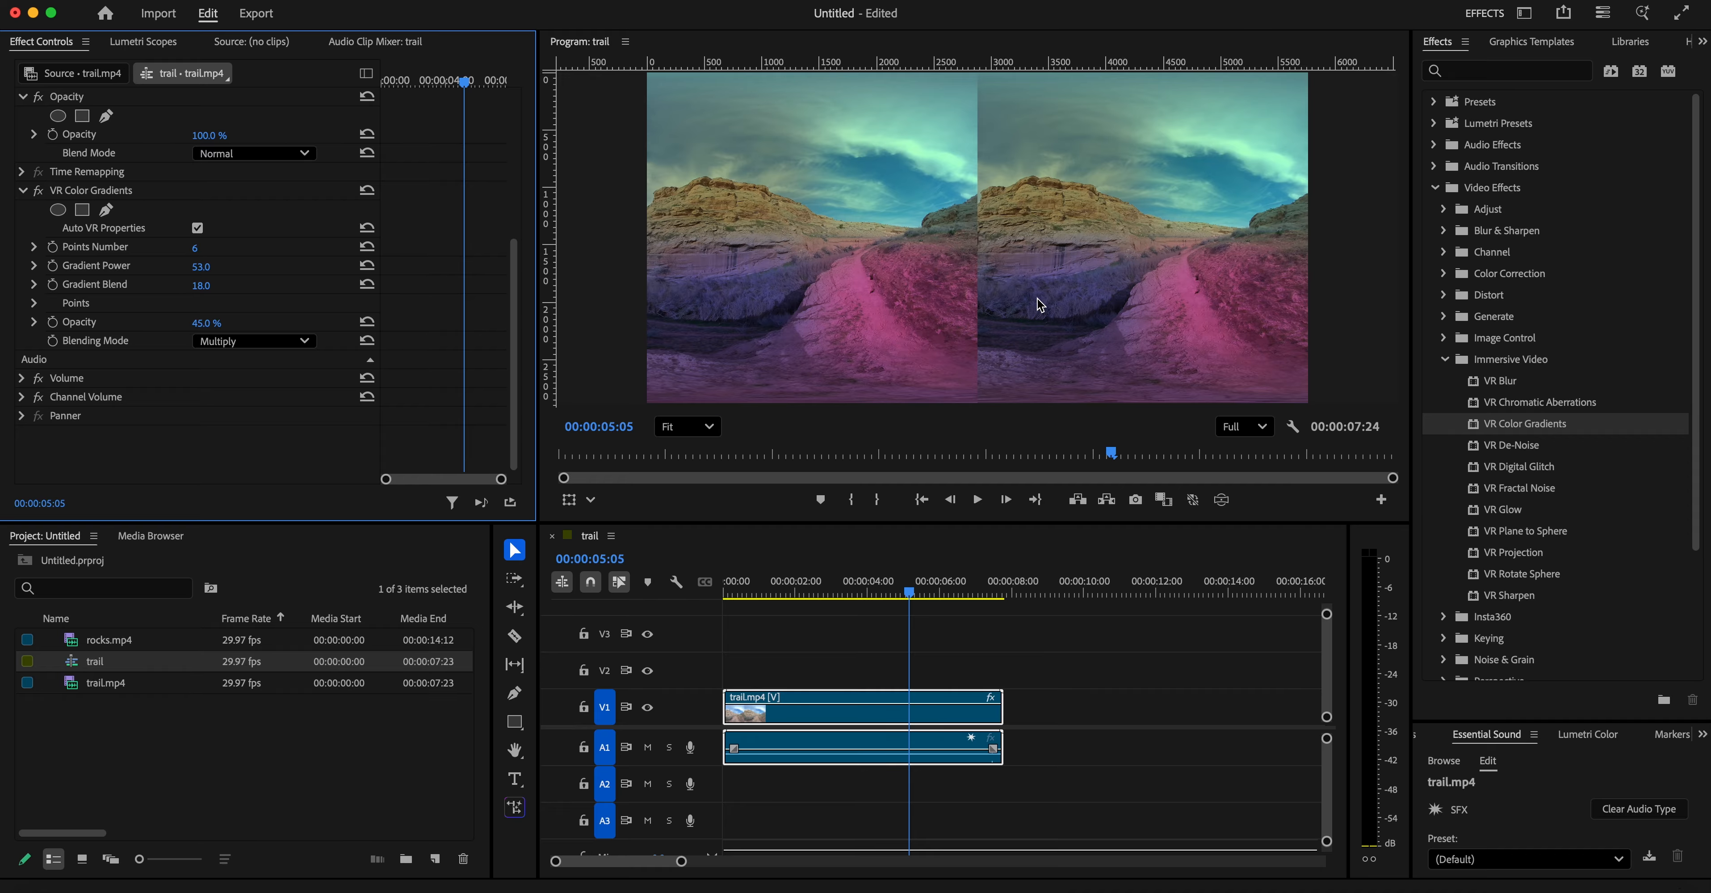
# - Set the VR Color Gradients Points Number to 7 and reposition several gradient points over the path, rocks and sky in the preview
pyautogui.click(841, 695)
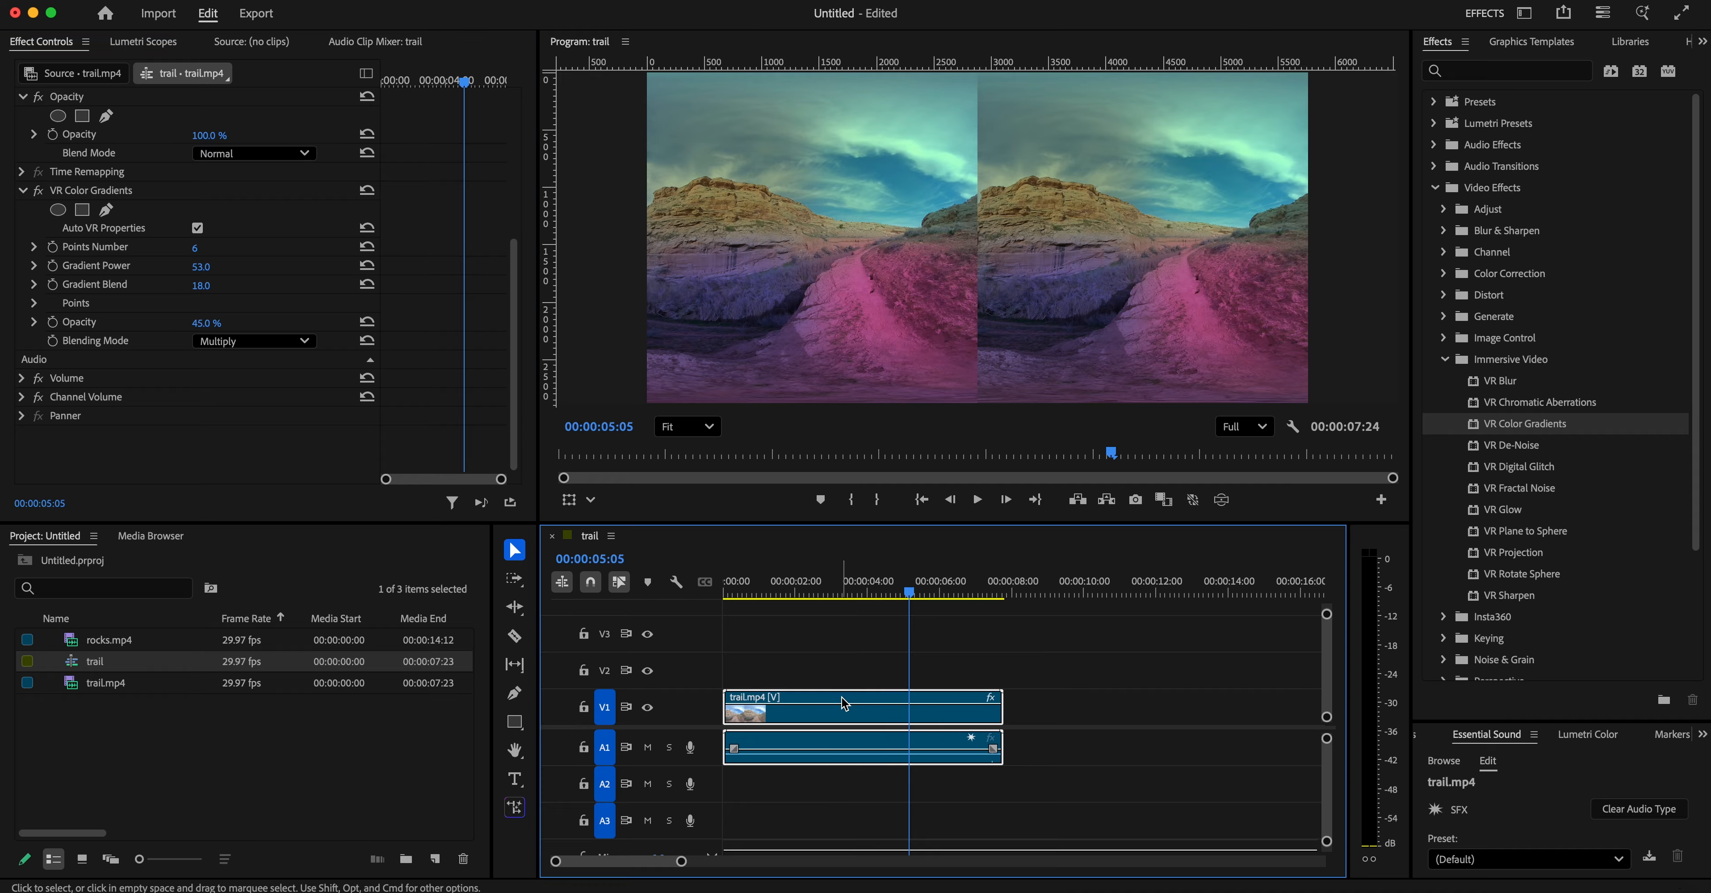
pyautogui.click(195, 248)
pyautogui.moveTo(195, 248); pyautogui.dragTo(195, 248)
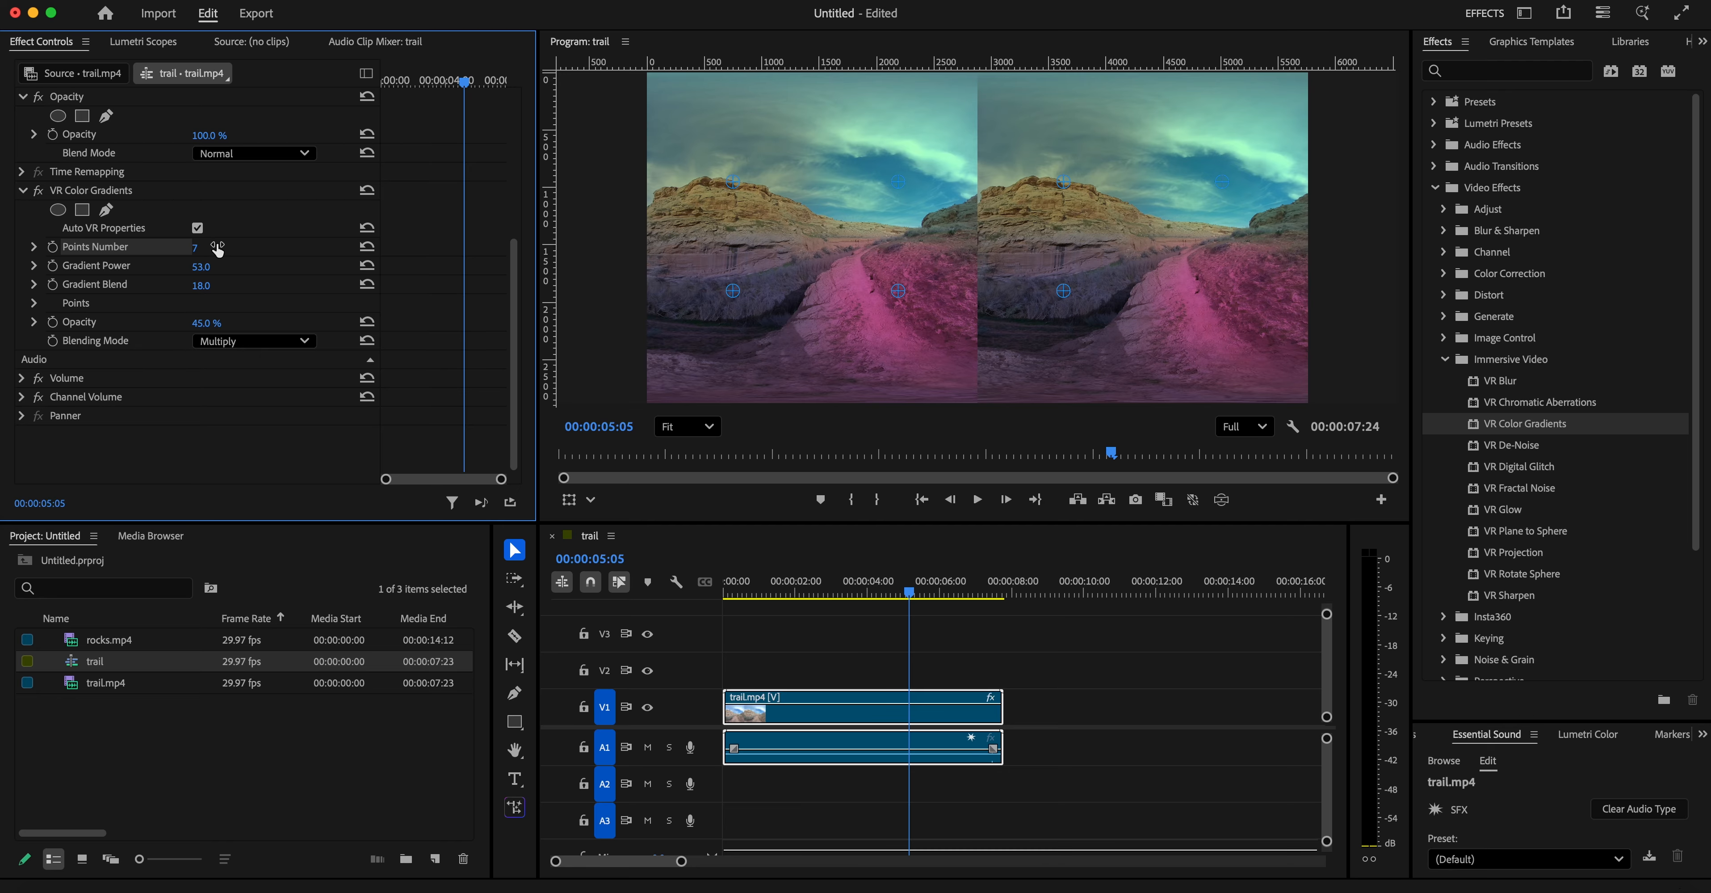
pyautogui.moveTo(903, 300); pyautogui.dragTo(867, 291)
pyautogui.moveTo(873, 231); pyautogui.dragTo(856, 323)
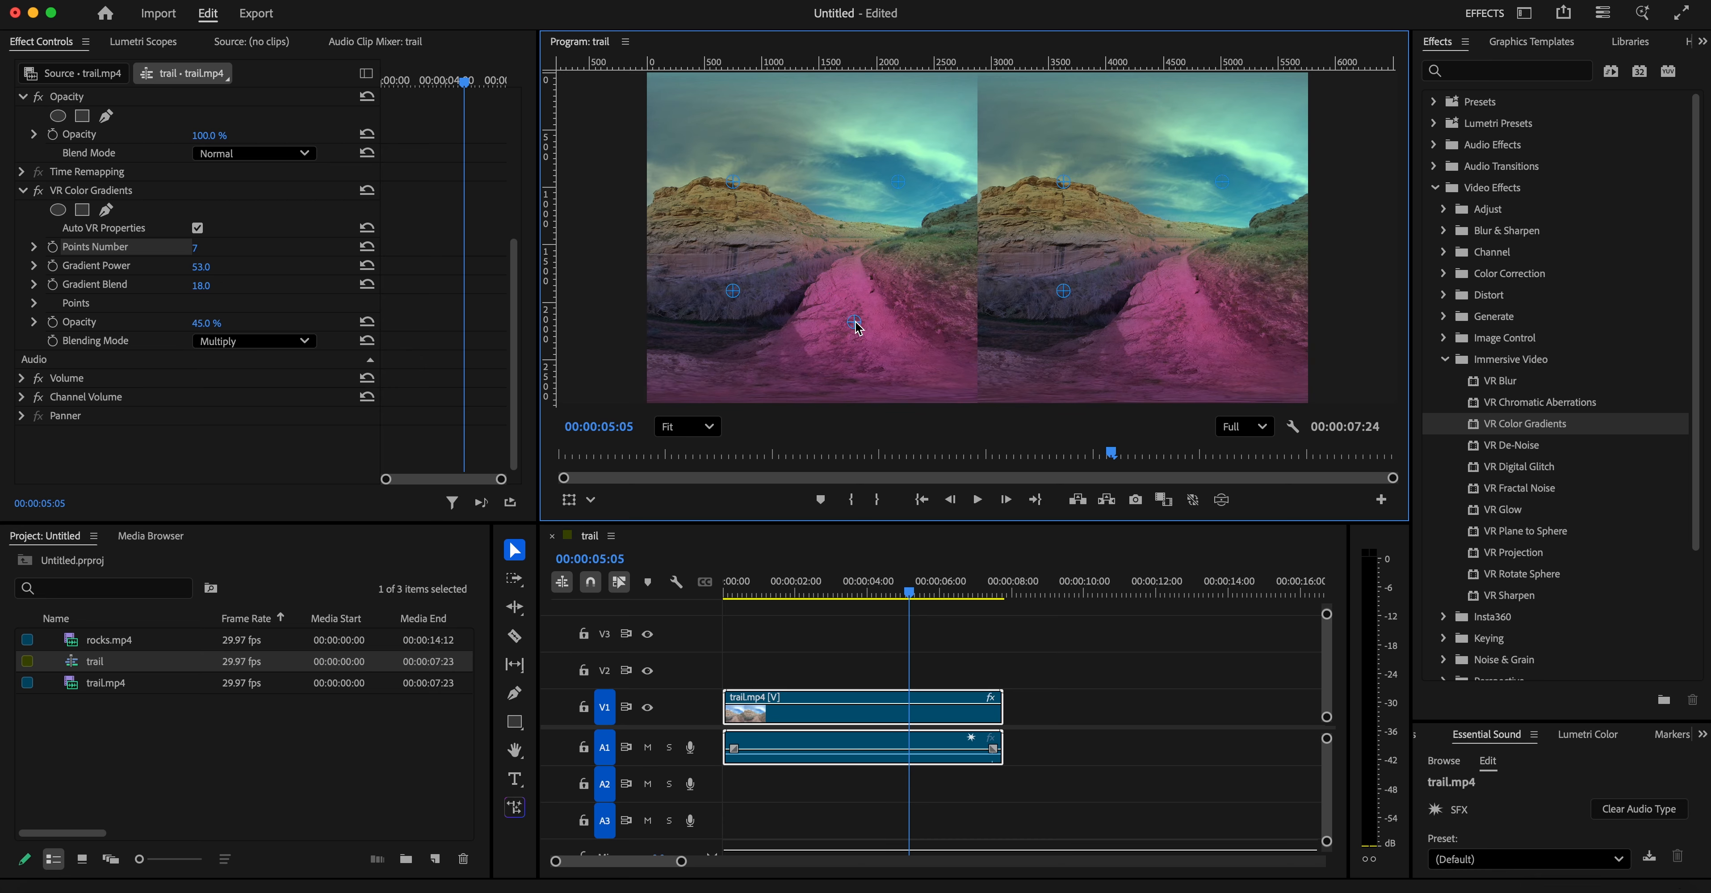
pyautogui.moveTo(1066, 297); pyautogui.dragTo(1129, 266)
pyautogui.moveTo(1228, 181); pyautogui.dragTo(1176, 229)
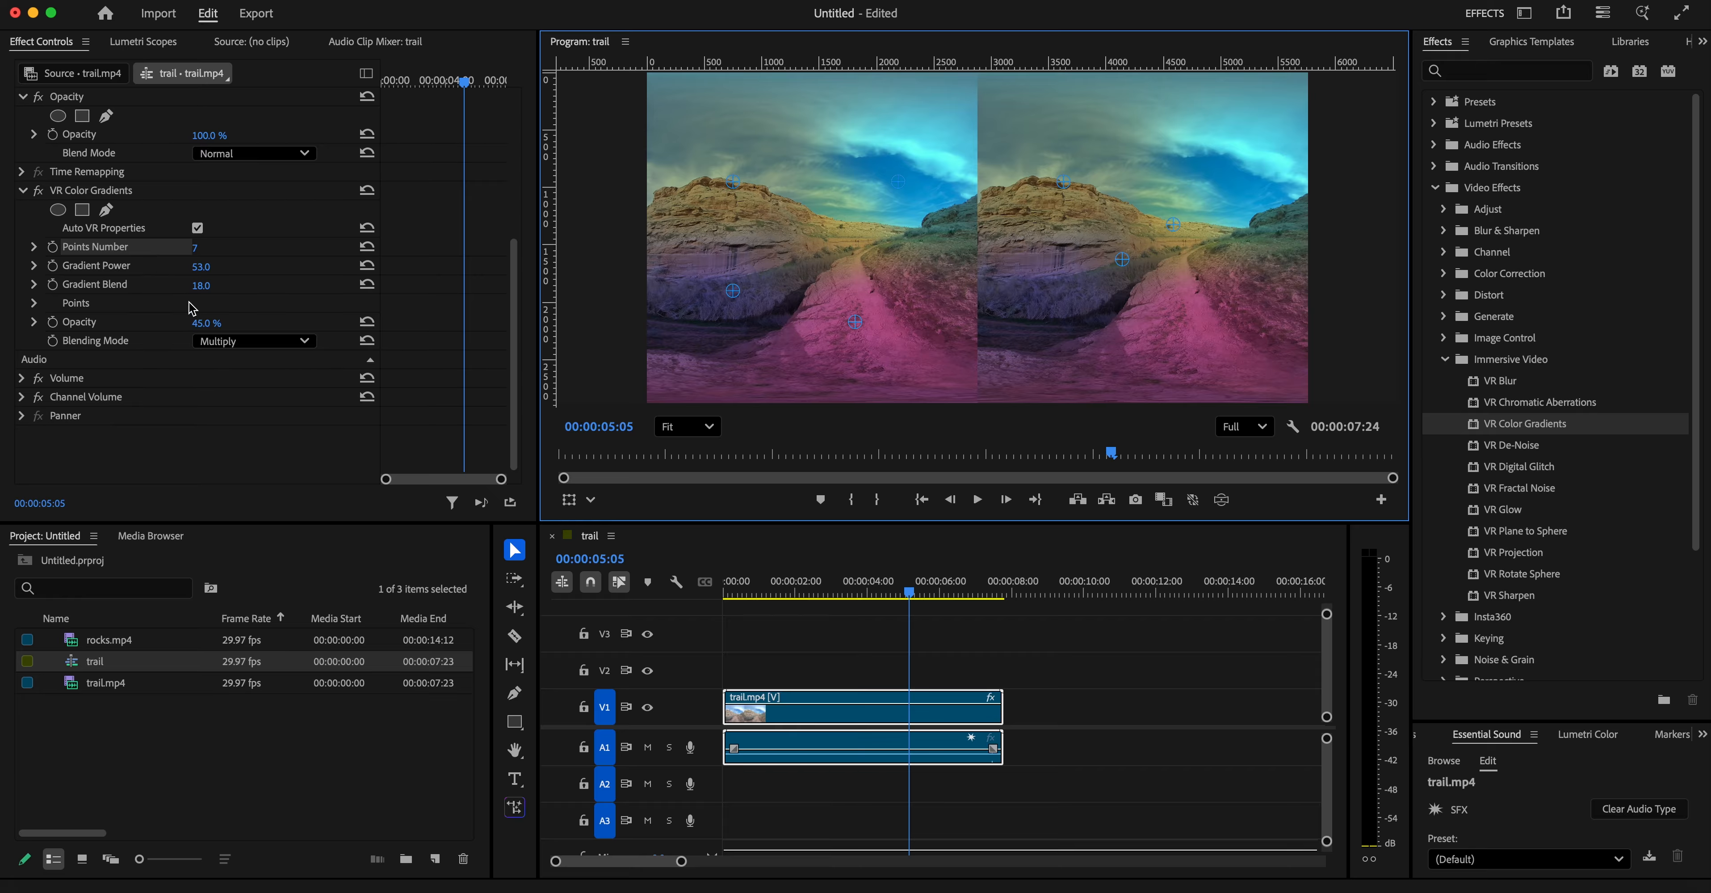
# - Remove VR Color Gradients from the trail clip and apply VR De-Noise in its place
pyautogui.click(105, 192)
pyautogui.press('Delete')
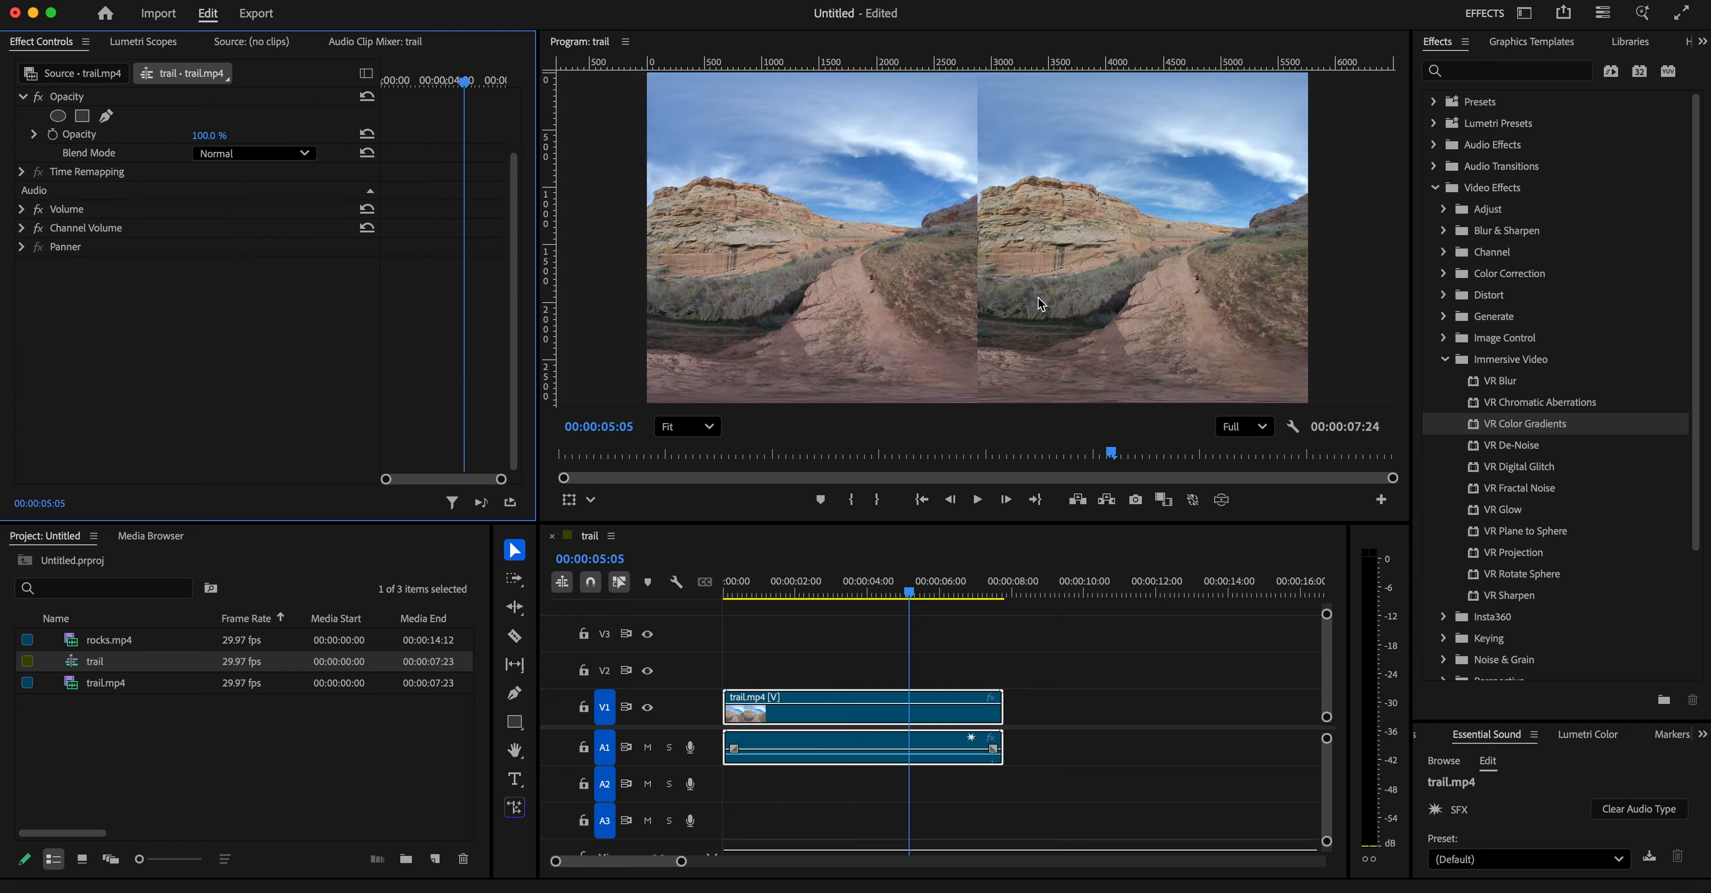
pyautogui.click(1480, 451)
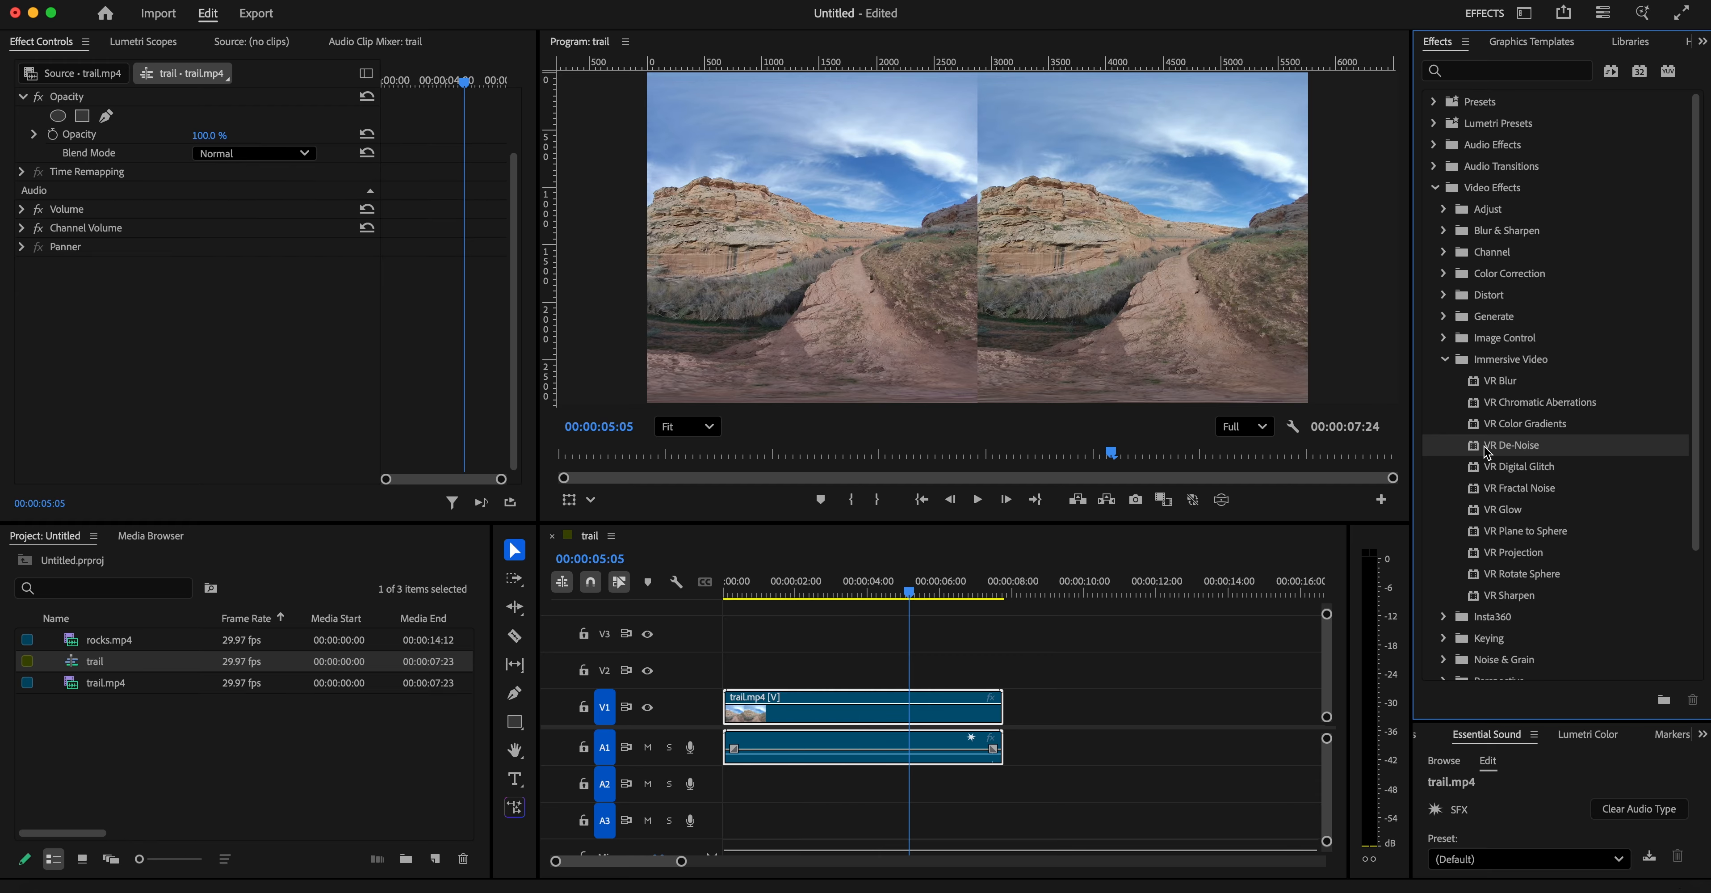
pyautogui.moveTo(1477, 453); pyautogui.dragTo(864, 707)
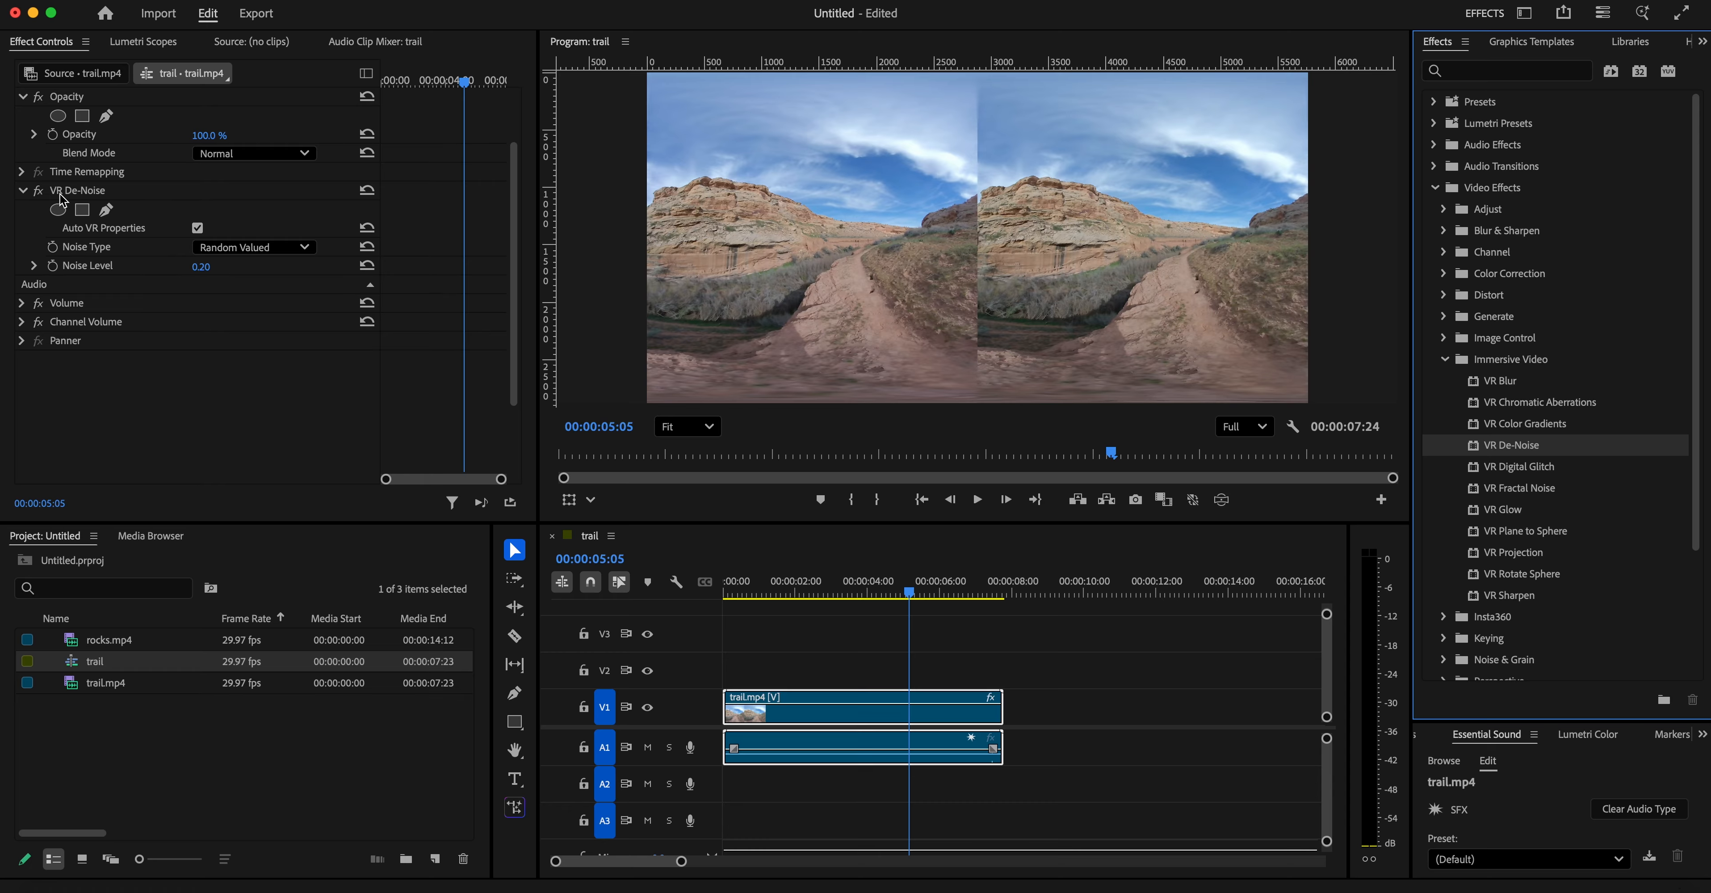
# - Replace the VR De-Noise effect on the trail clip with VR Digital Glitch
pyautogui.click(90, 195)
pyautogui.press('Delete')
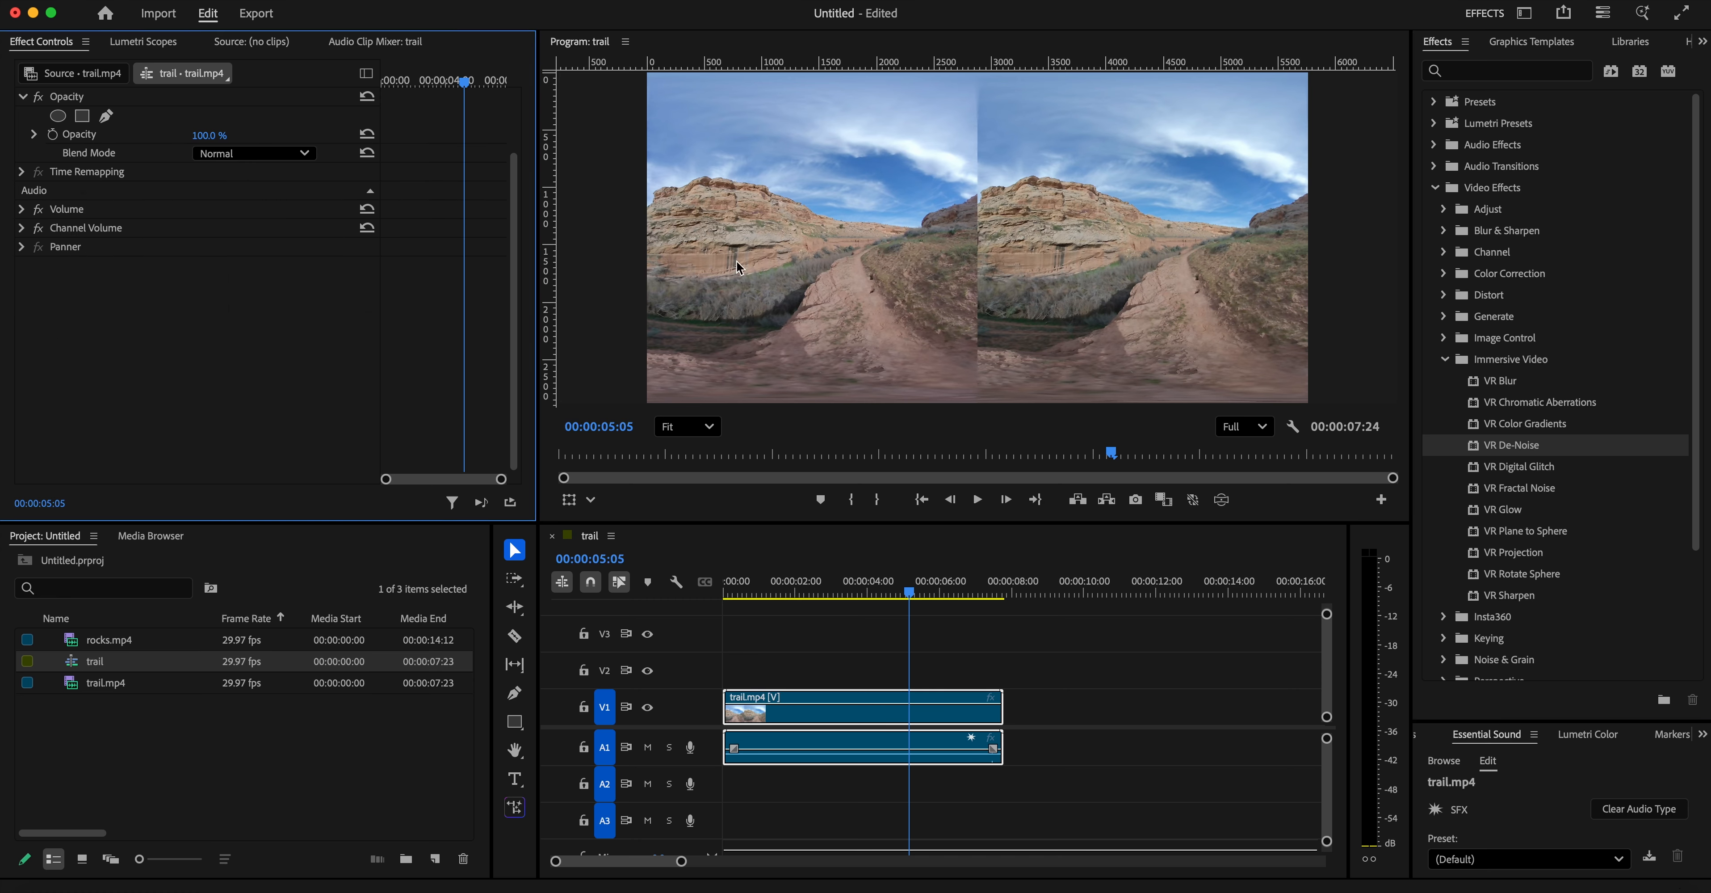
pyautogui.click(1481, 468)
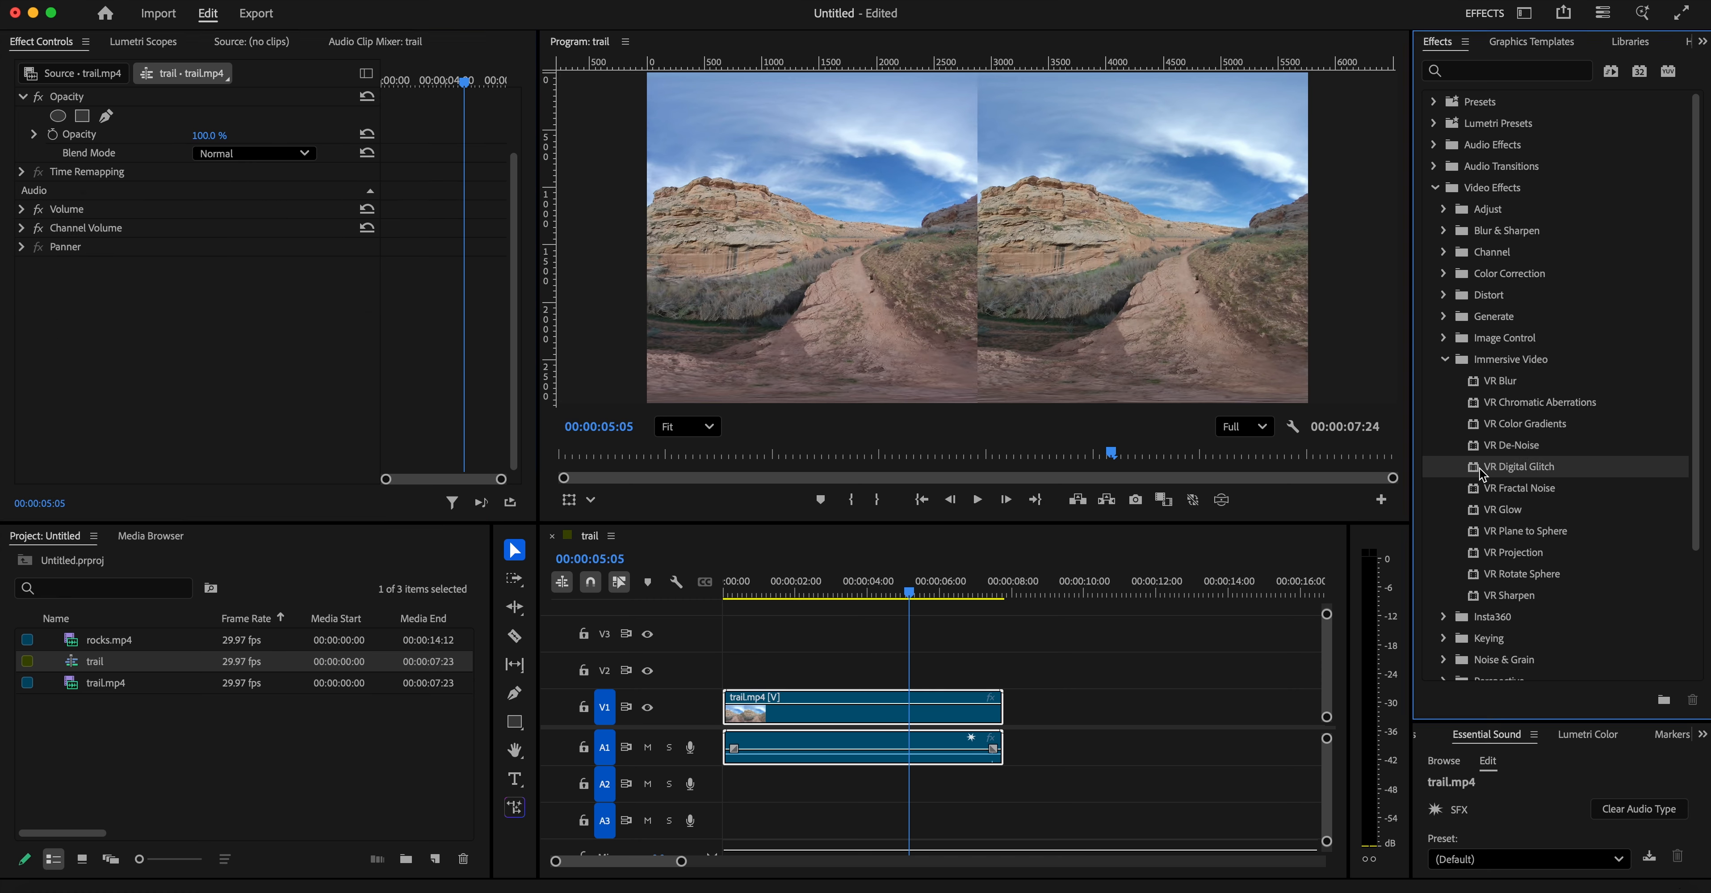
pyautogui.moveTo(1481, 469); pyautogui.dragTo(896, 705)
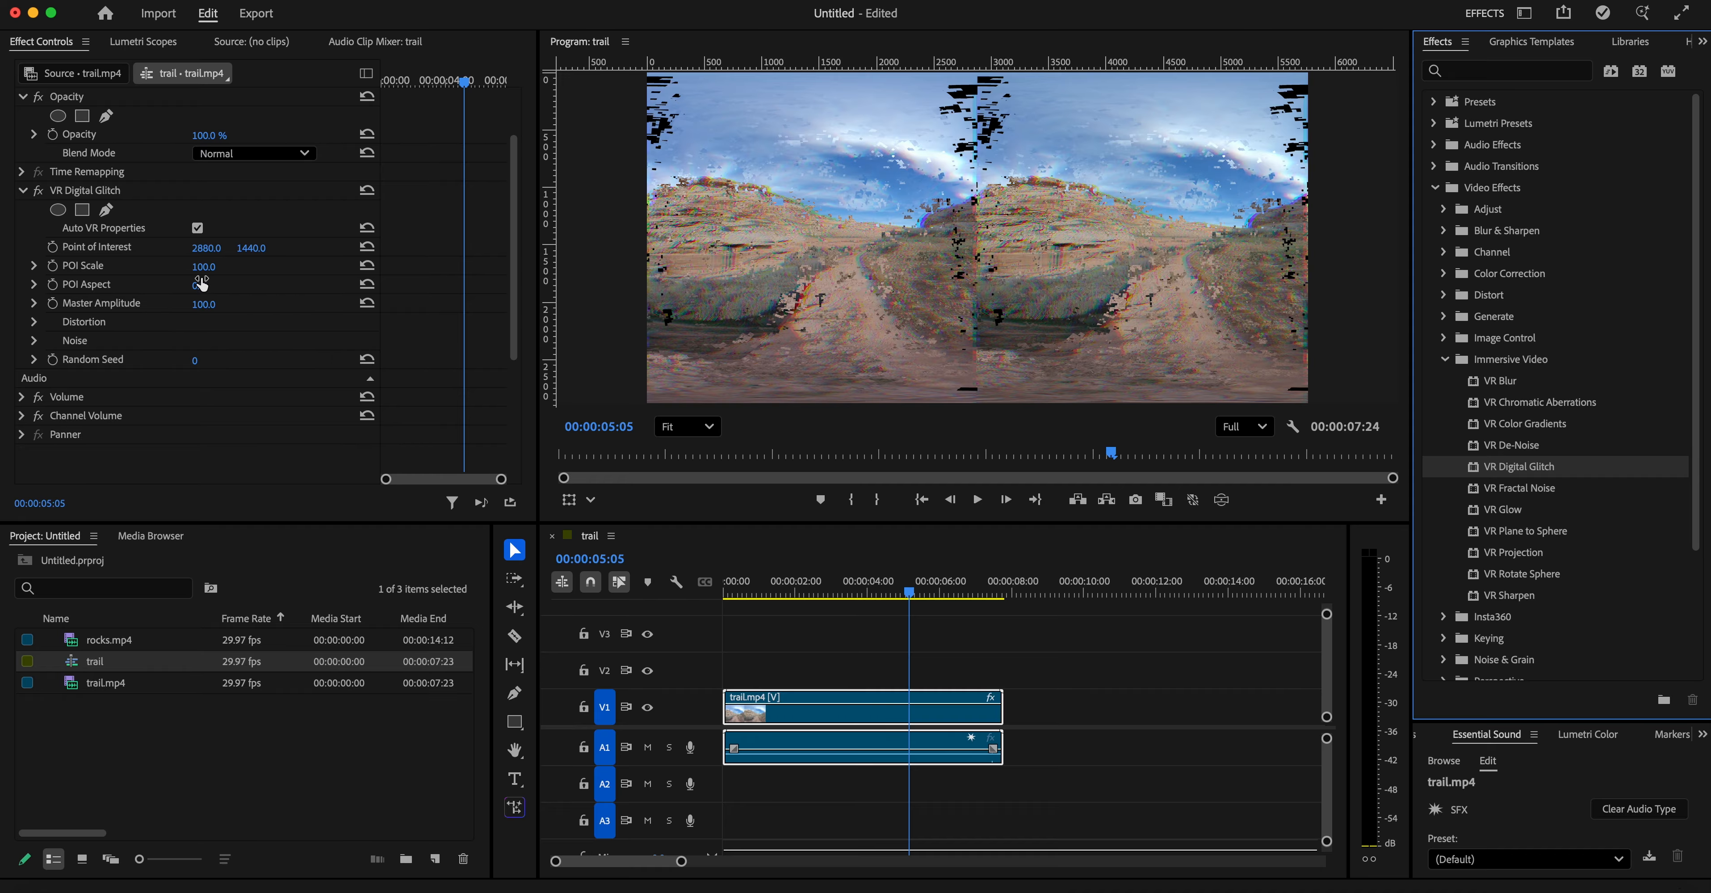
# - Set the VR Digital Glitch effect's POI Aspect to 57, and remove the effect from the trail clip
pyautogui.moveTo(203, 292); pyautogui.dragTo(262, 292)
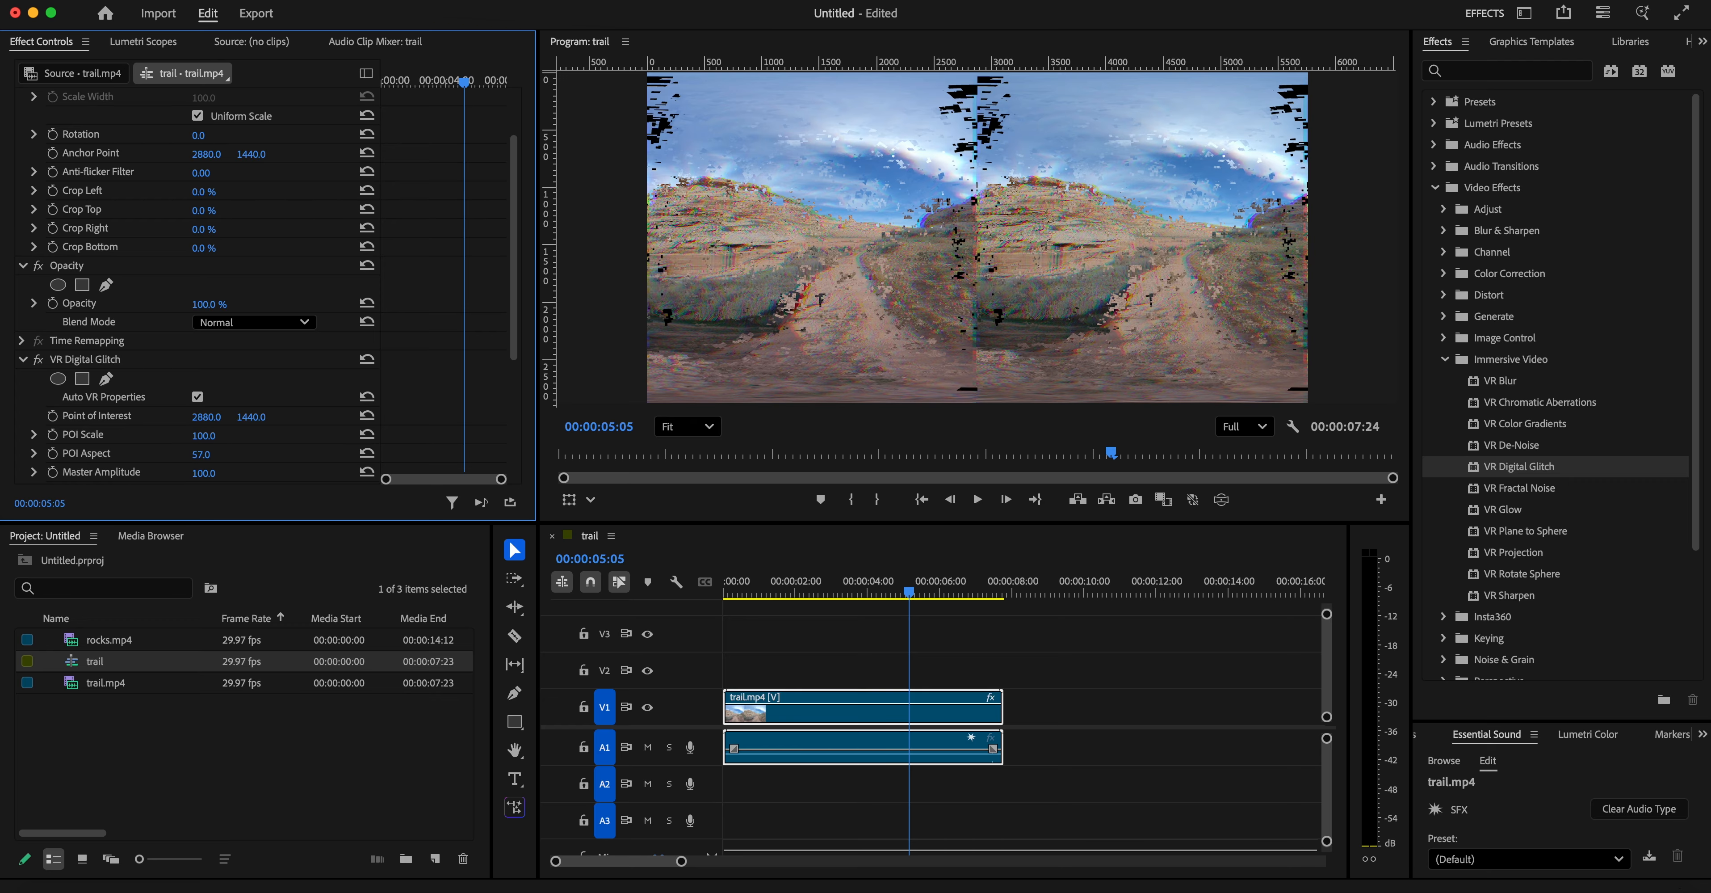
pyautogui.moveTo(203, 435); pyautogui.dragTo(203, 473)
pyautogui.click(77, 364)
pyautogui.press('Delete')
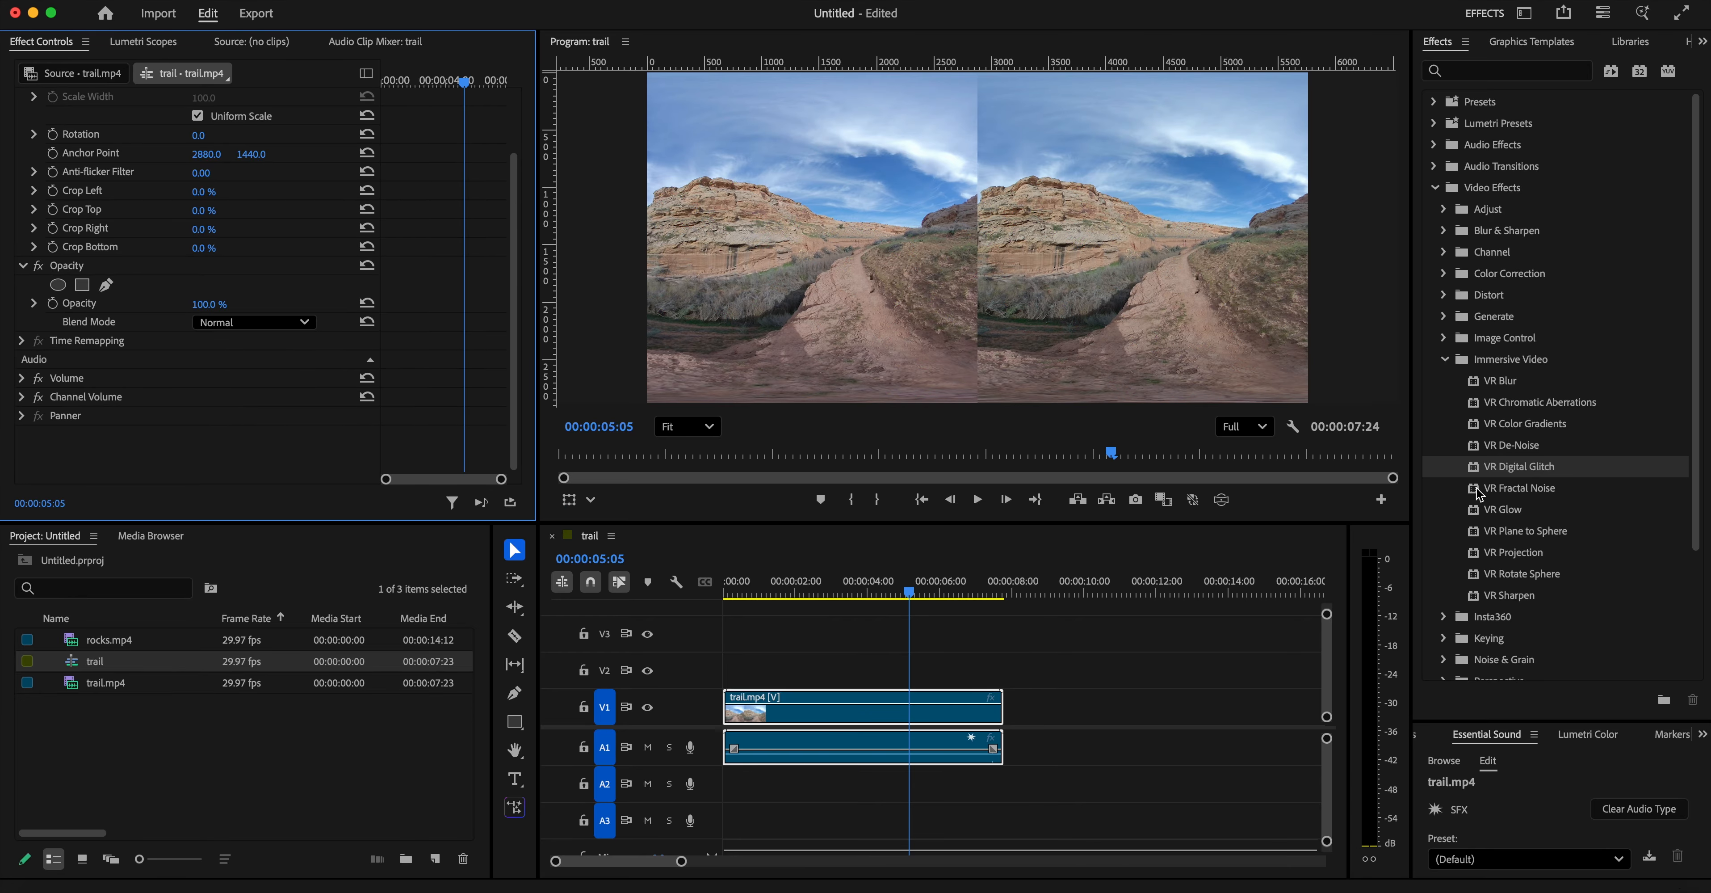
# - Apply the VR Fractal Noise effect to the trail clip and set its Brightness to -9
pyautogui.click(1479, 490)
pyautogui.moveTo(1479, 492); pyautogui.dragTo(797, 703)
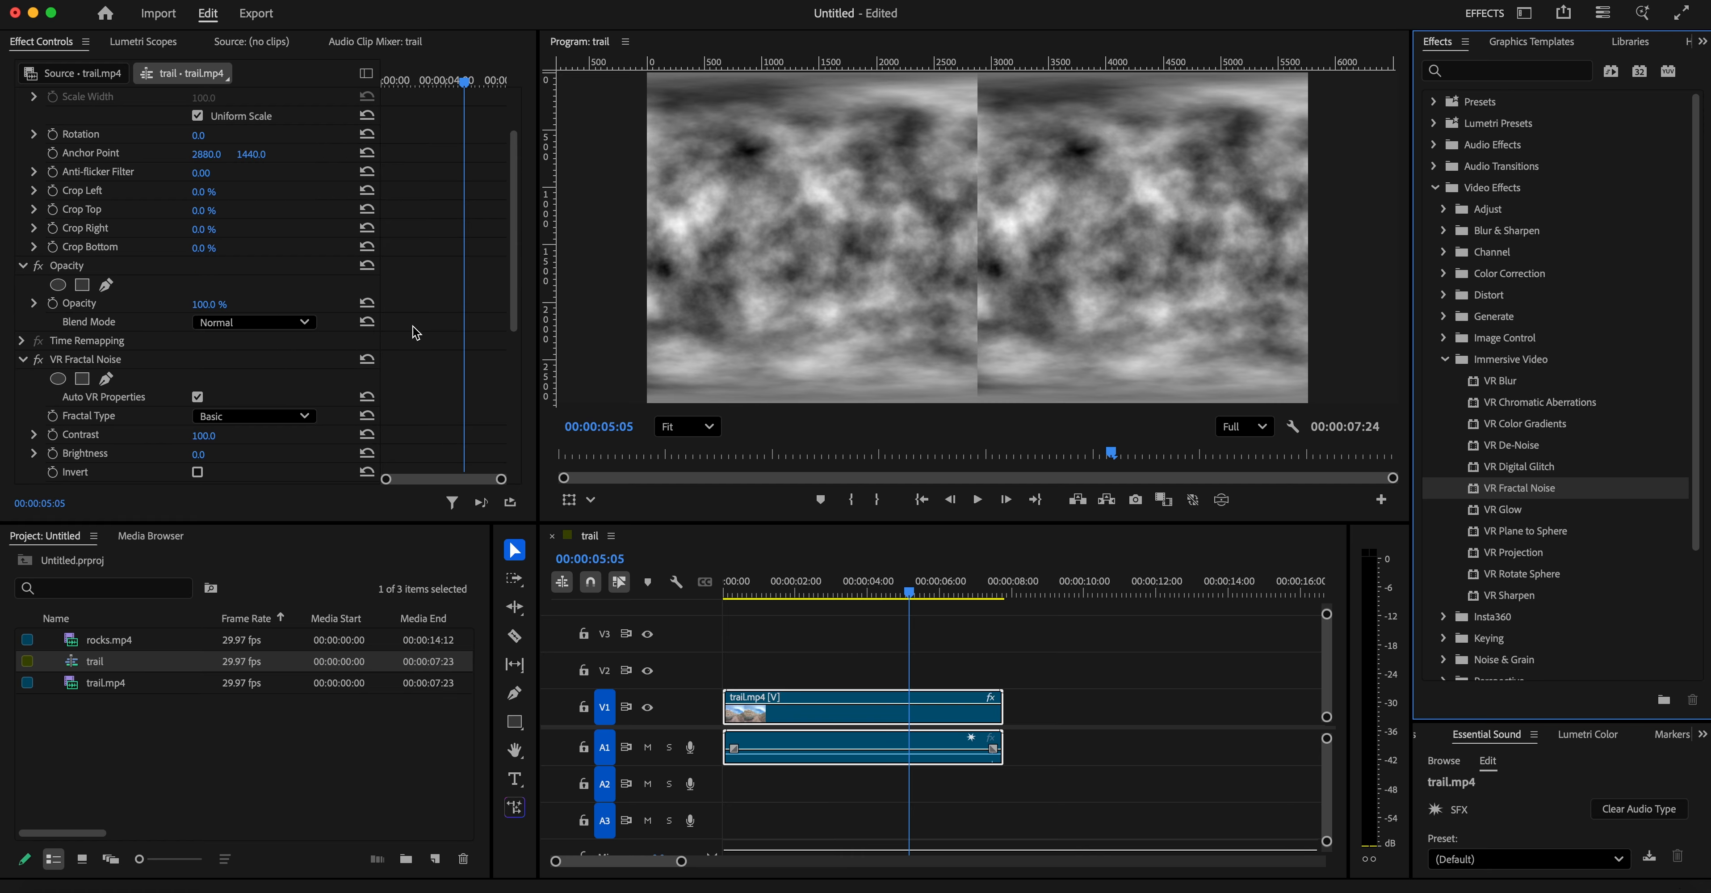
pyautogui.moveTo(513, 310); pyautogui.dragTo(428, 377)
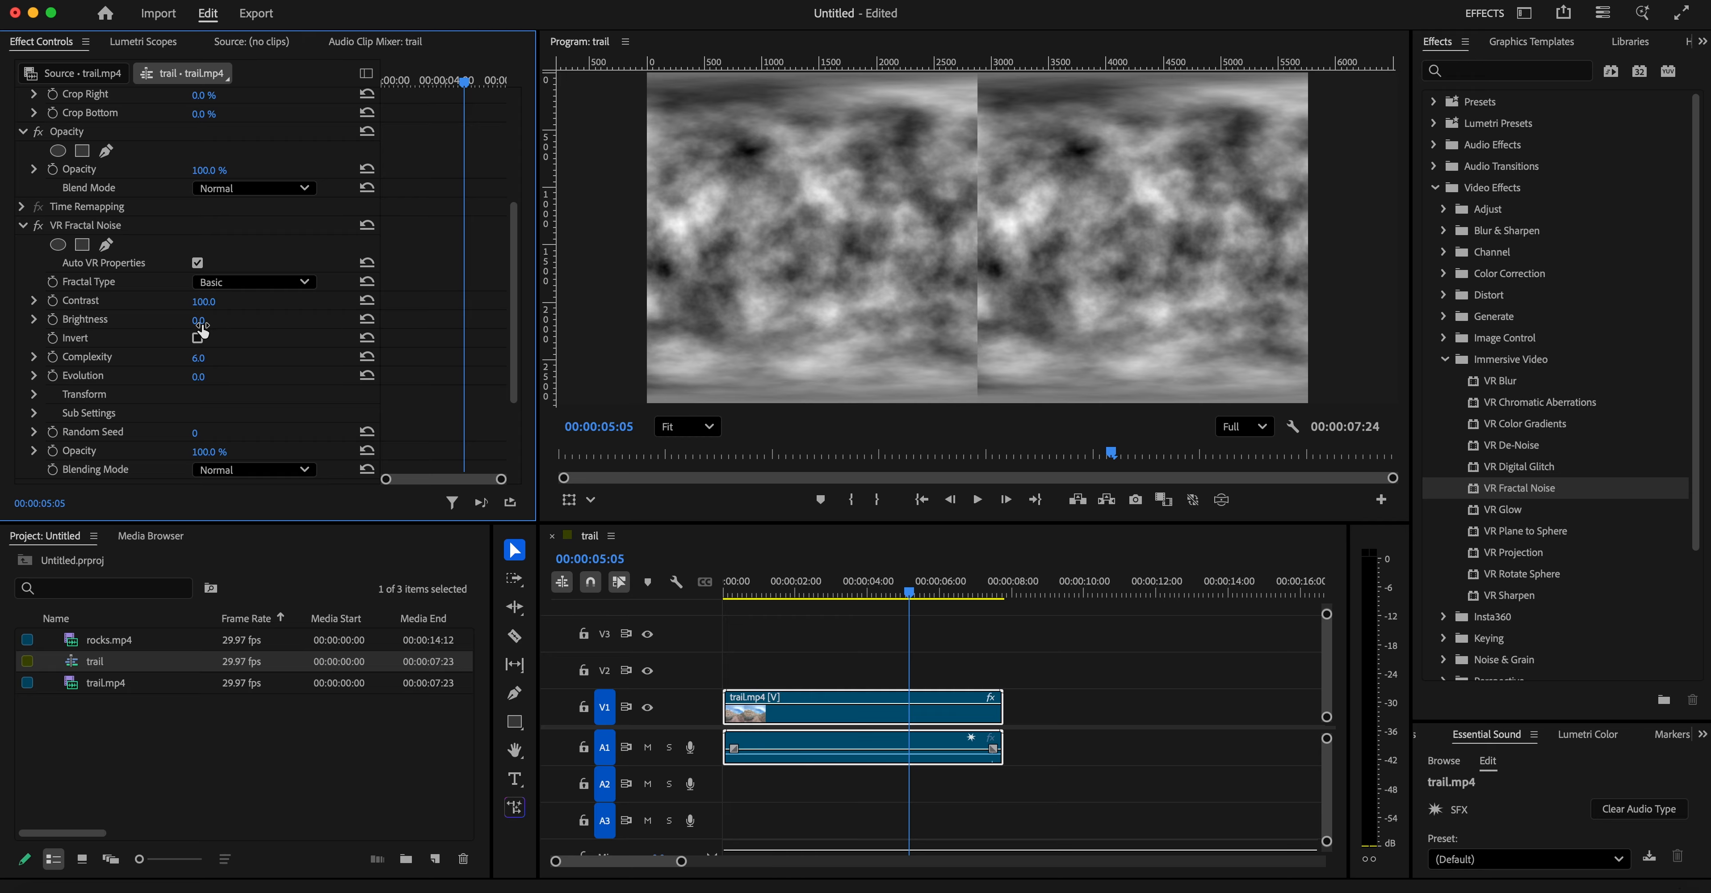
pyautogui.moveTo(200, 320)
pyautogui.mouseDown()
pyautogui.moveTo(231, 320)
pyautogui.moveTo(175, 320)
pyautogui.mouseUp()
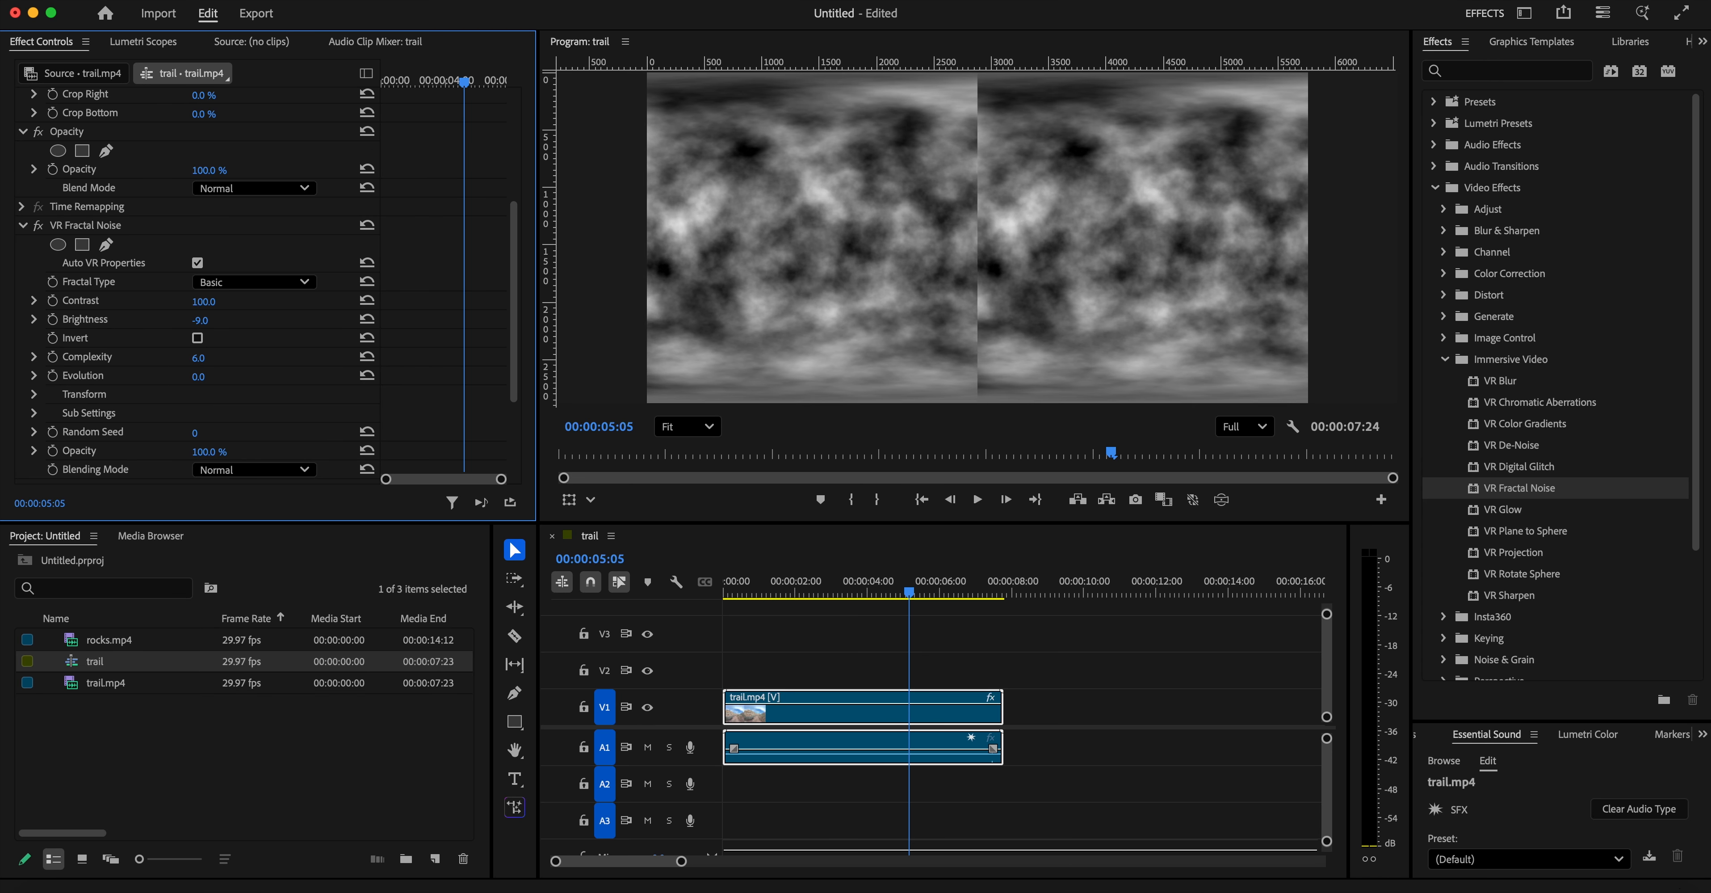
# - Try inverting the fractal noise, leave Invert off, and set Complexity to 10 and Evolution to 5°
pyautogui.click(200, 337)
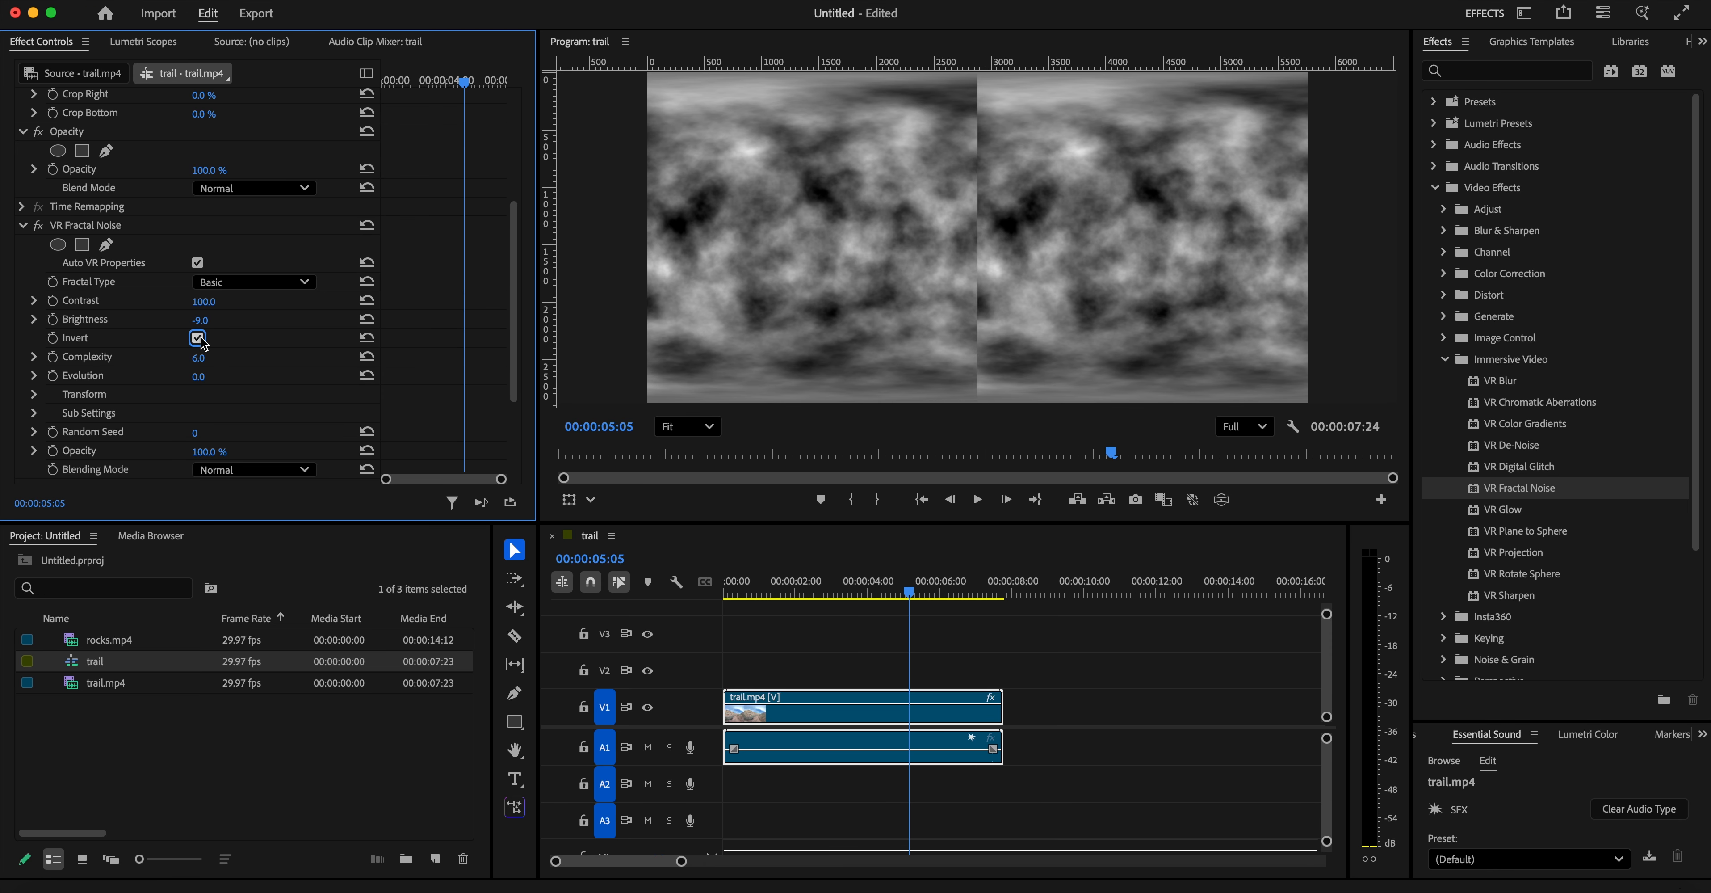
pyautogui.click(200, 337)
pyautogui.moveTo(198, 357); pyautogui.dragTo(208, 357)
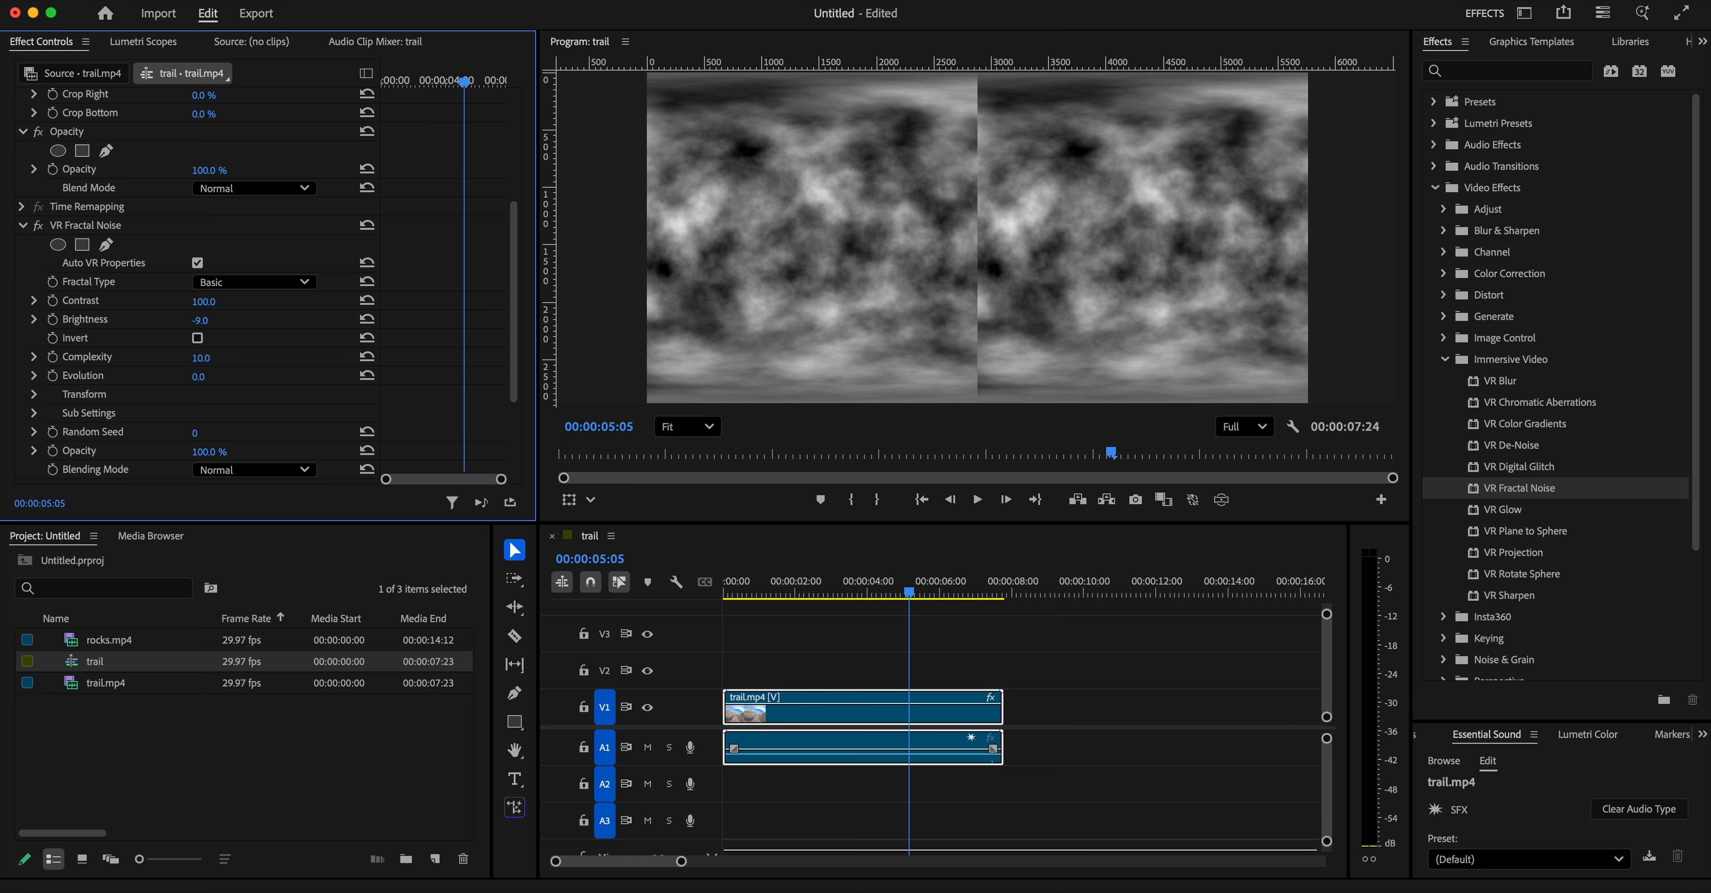
pyautogui.moveTo(200, 382)
pyautogui.mouseDown()
pyautogui.moveTo(278, 382)
pyautogui.moveTo(203, 382)
pyautogui.mouseUp()
# - Keyframe the fractal noise's Evolution from 5° at the start of the clip to 1x24.0° at 00:00:07:14
pyautogui.moveTo(915, 593); pyautogui.dragTo(708, 614)
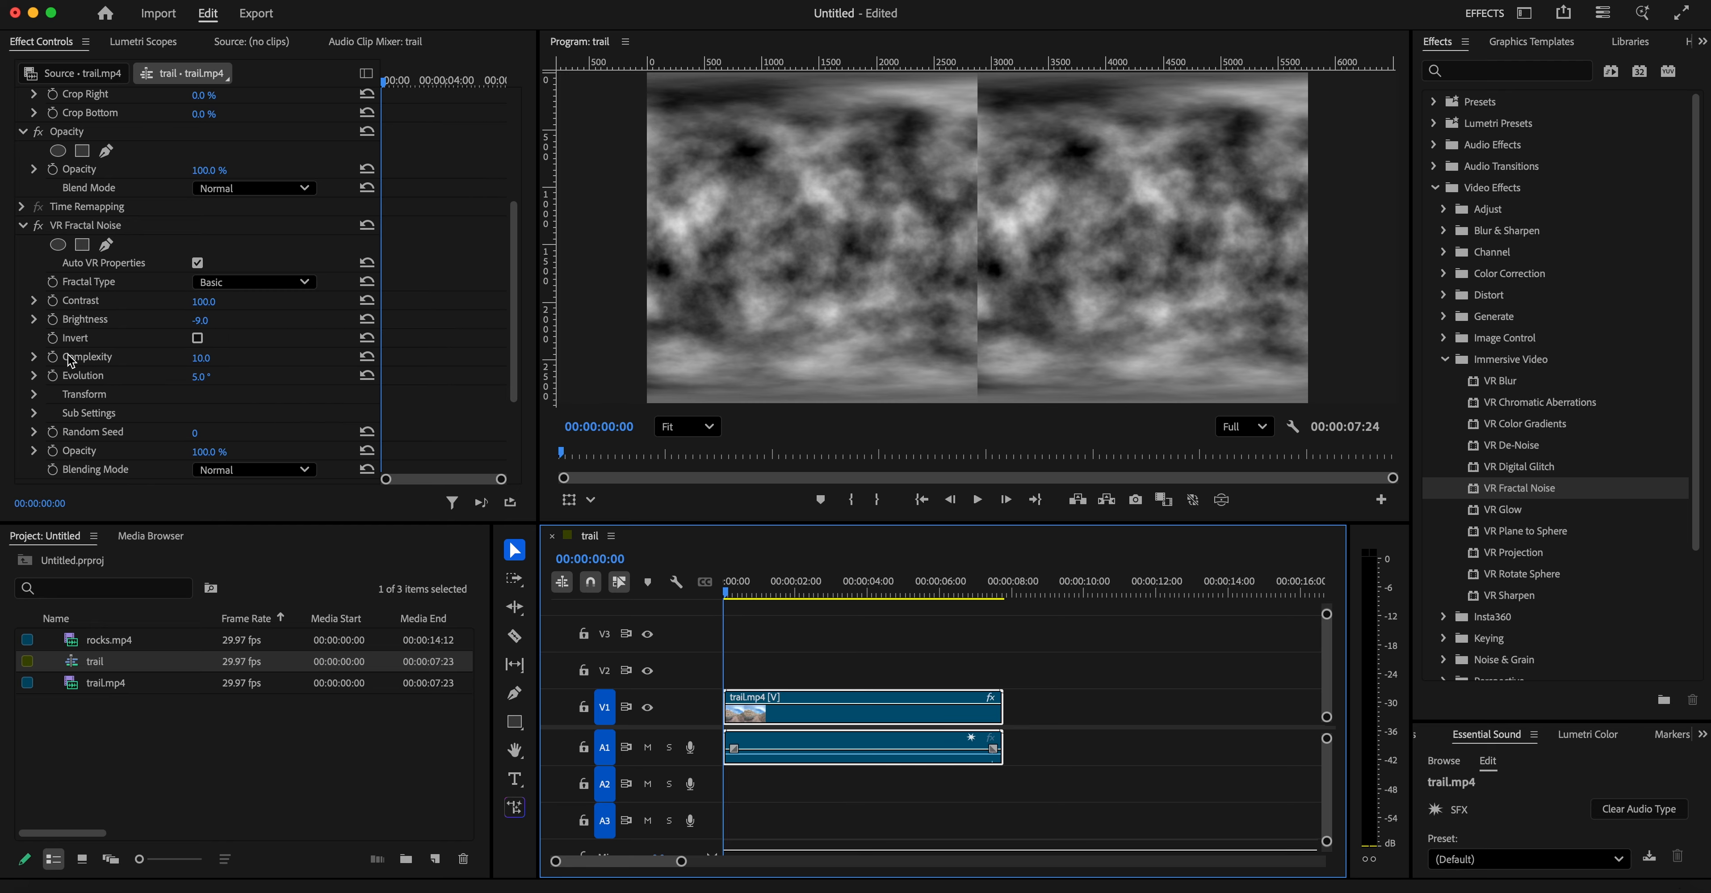
pyautogui.click(53, 376)
pyautogui.moveTo(728, 594); pyautogui.dragTo(992, 593)
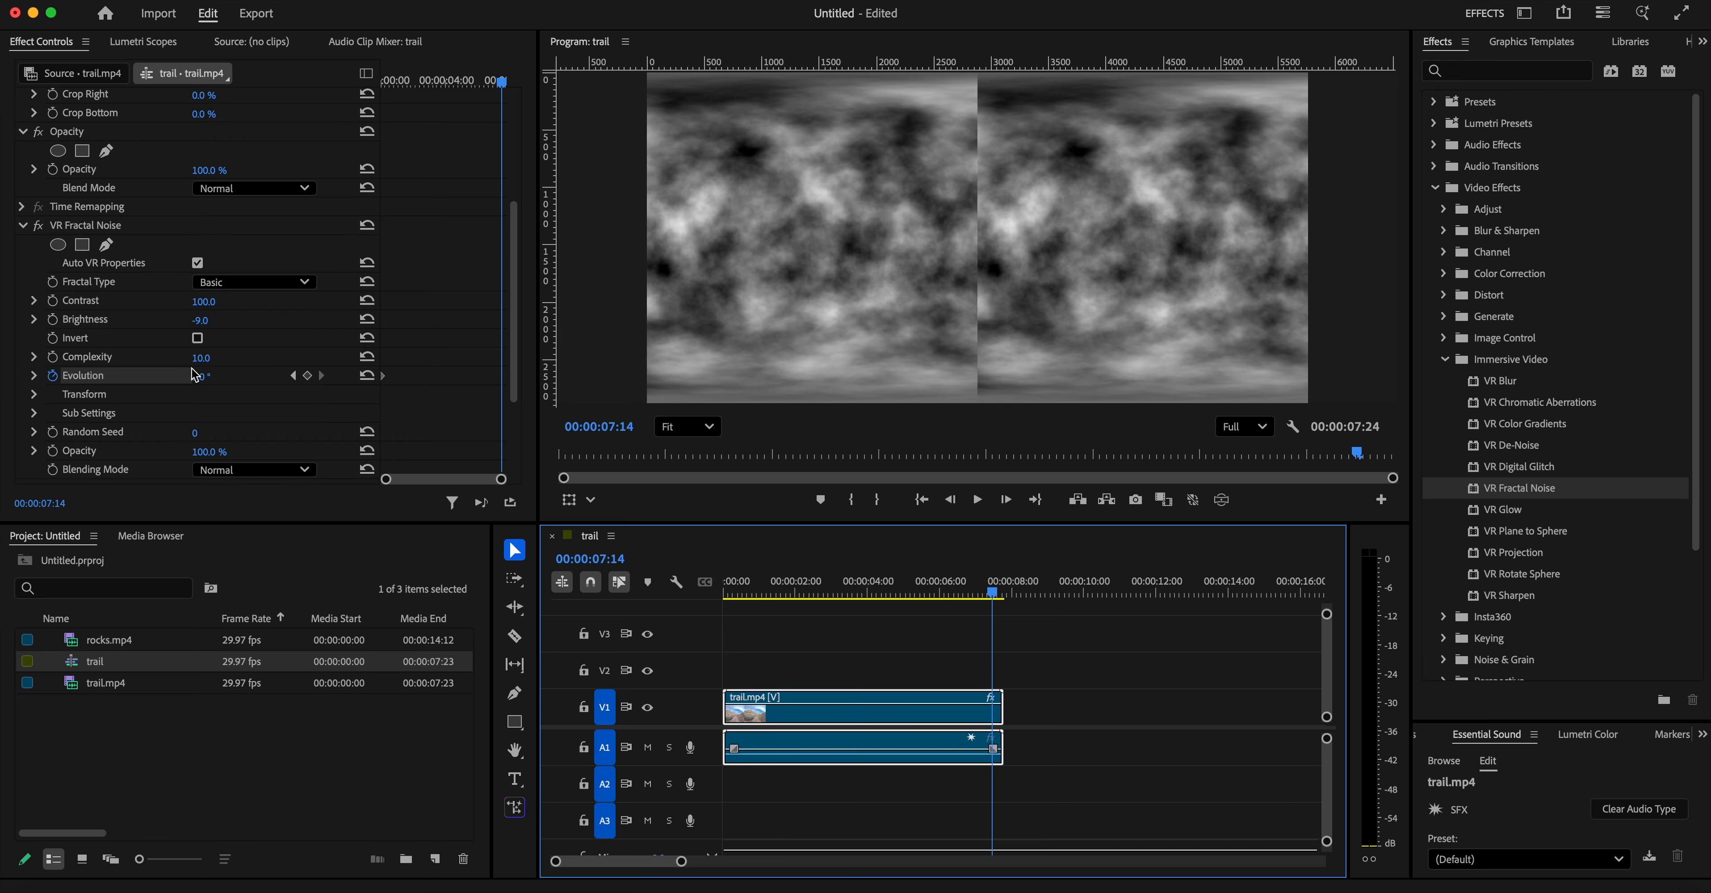
pyautogui.moveTo(203, 377)
pyautogui.mouseDown()
pyautogui.moveTo(456, 377)
pyautogui.moveTo(210, 401)
pyautogui.mouseUp()
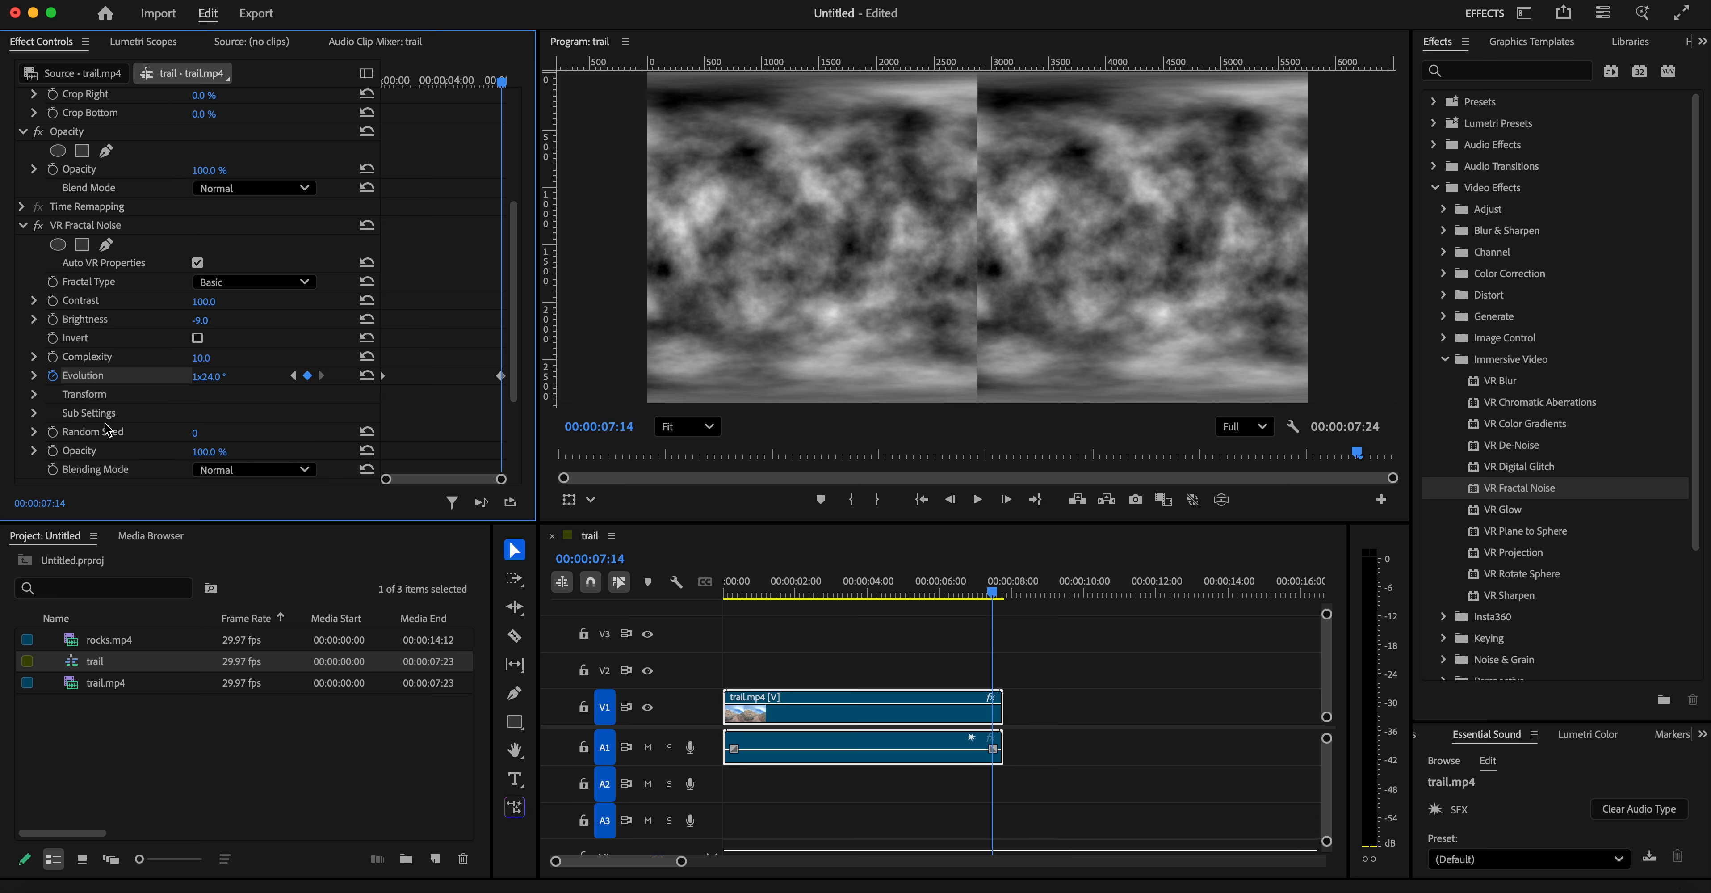
# - Play the trail sequence from the beginning to preview the animated fractal noise
pyautogui.click(1000, 599)
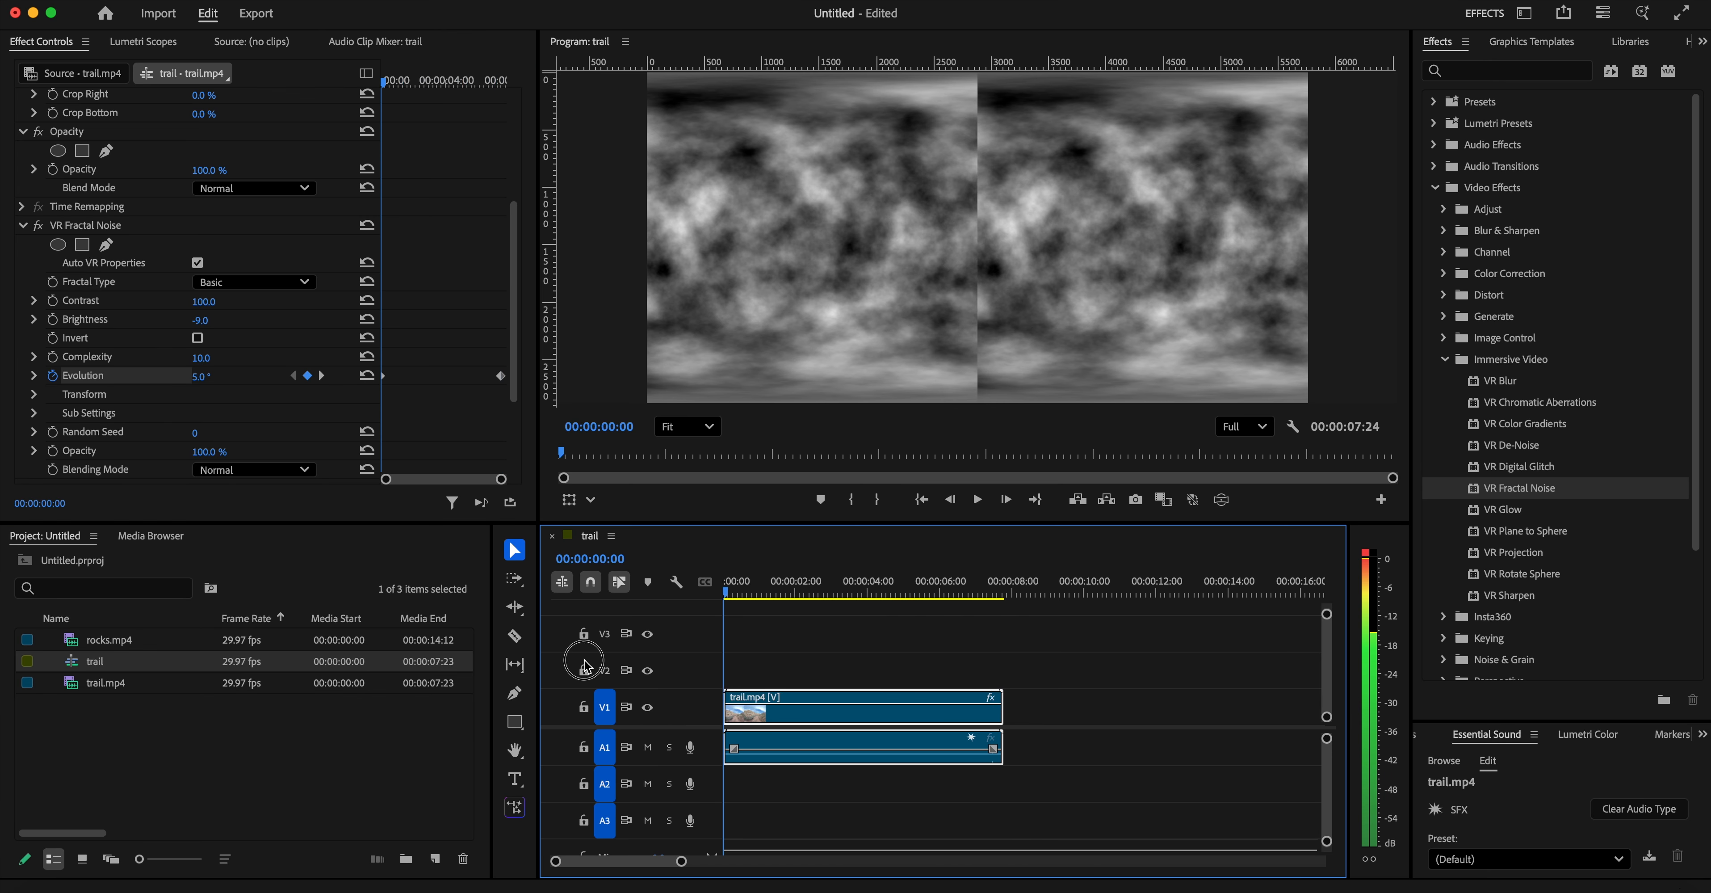
pyautogui.press('Home')
pyautogui.click(978, 500)
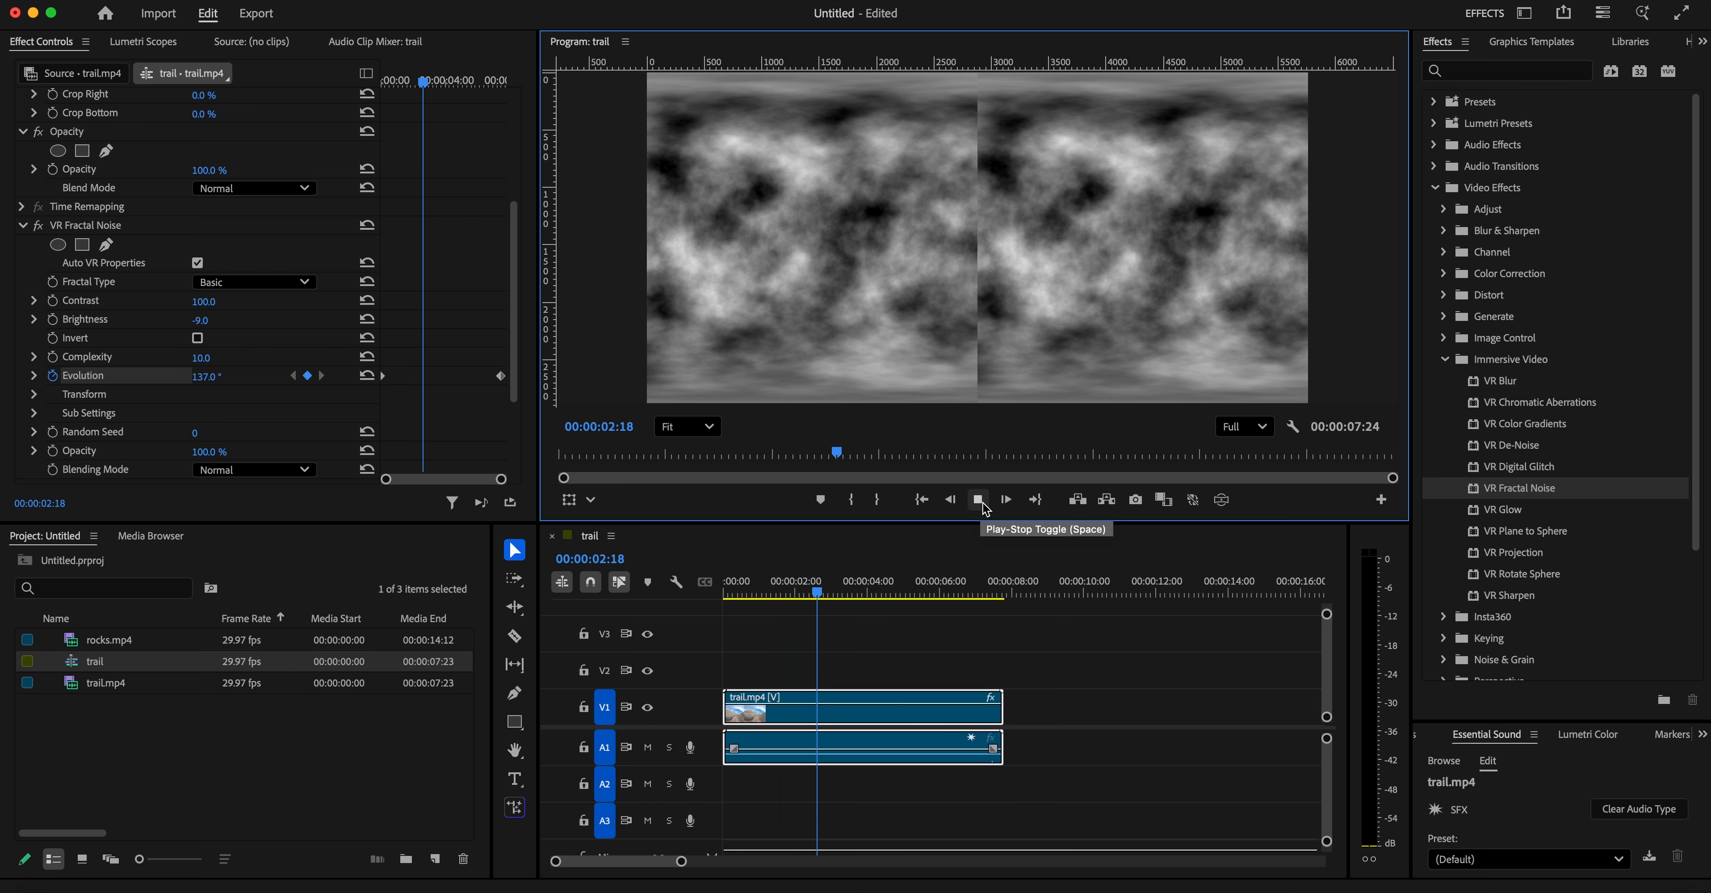
pyautogui.click(979, 501)
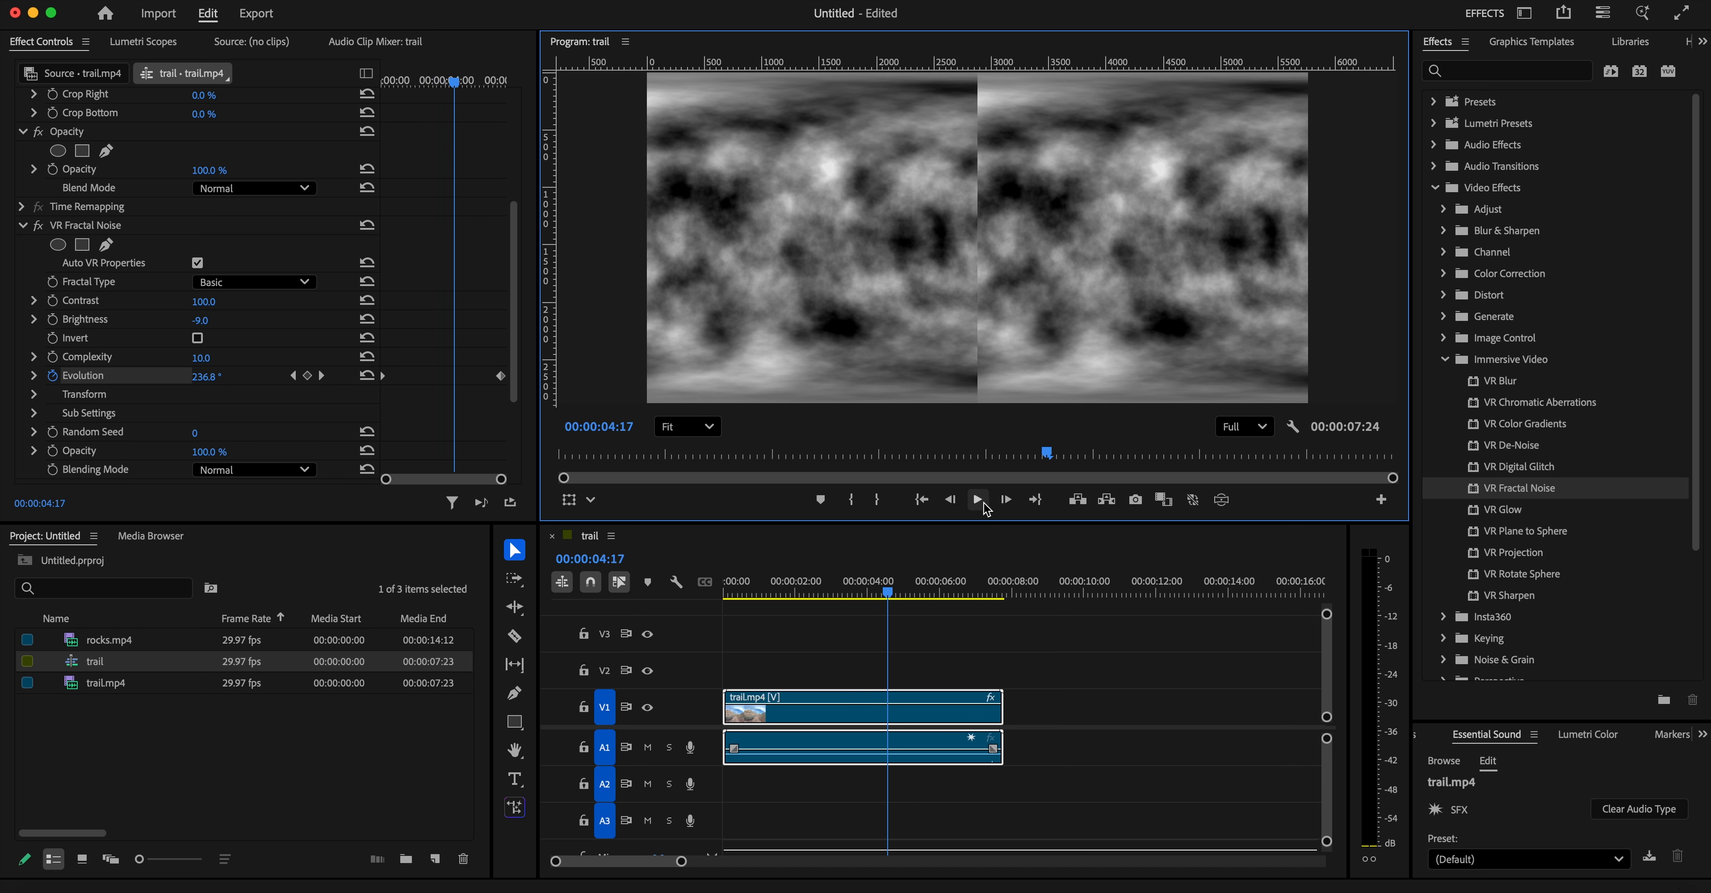
# - Try the Multiply blending mode on the VR Fractal Noise effect, and set its Blending Mode to Difference
pyautogui.click(110, 432)
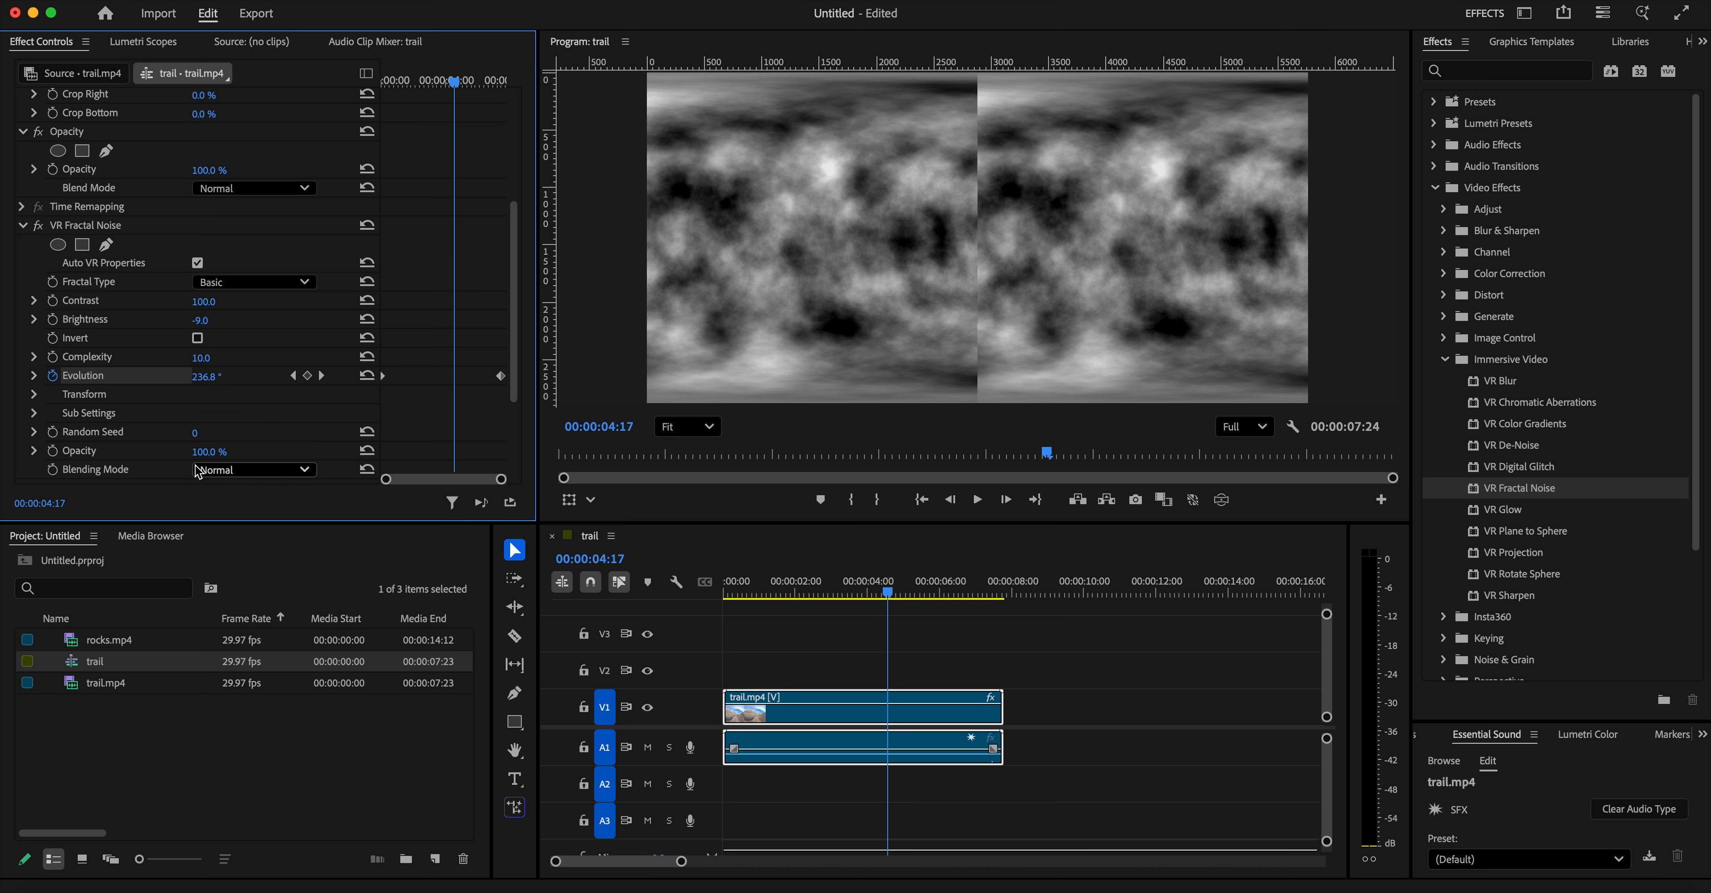
pyautogui.click(231, 470)
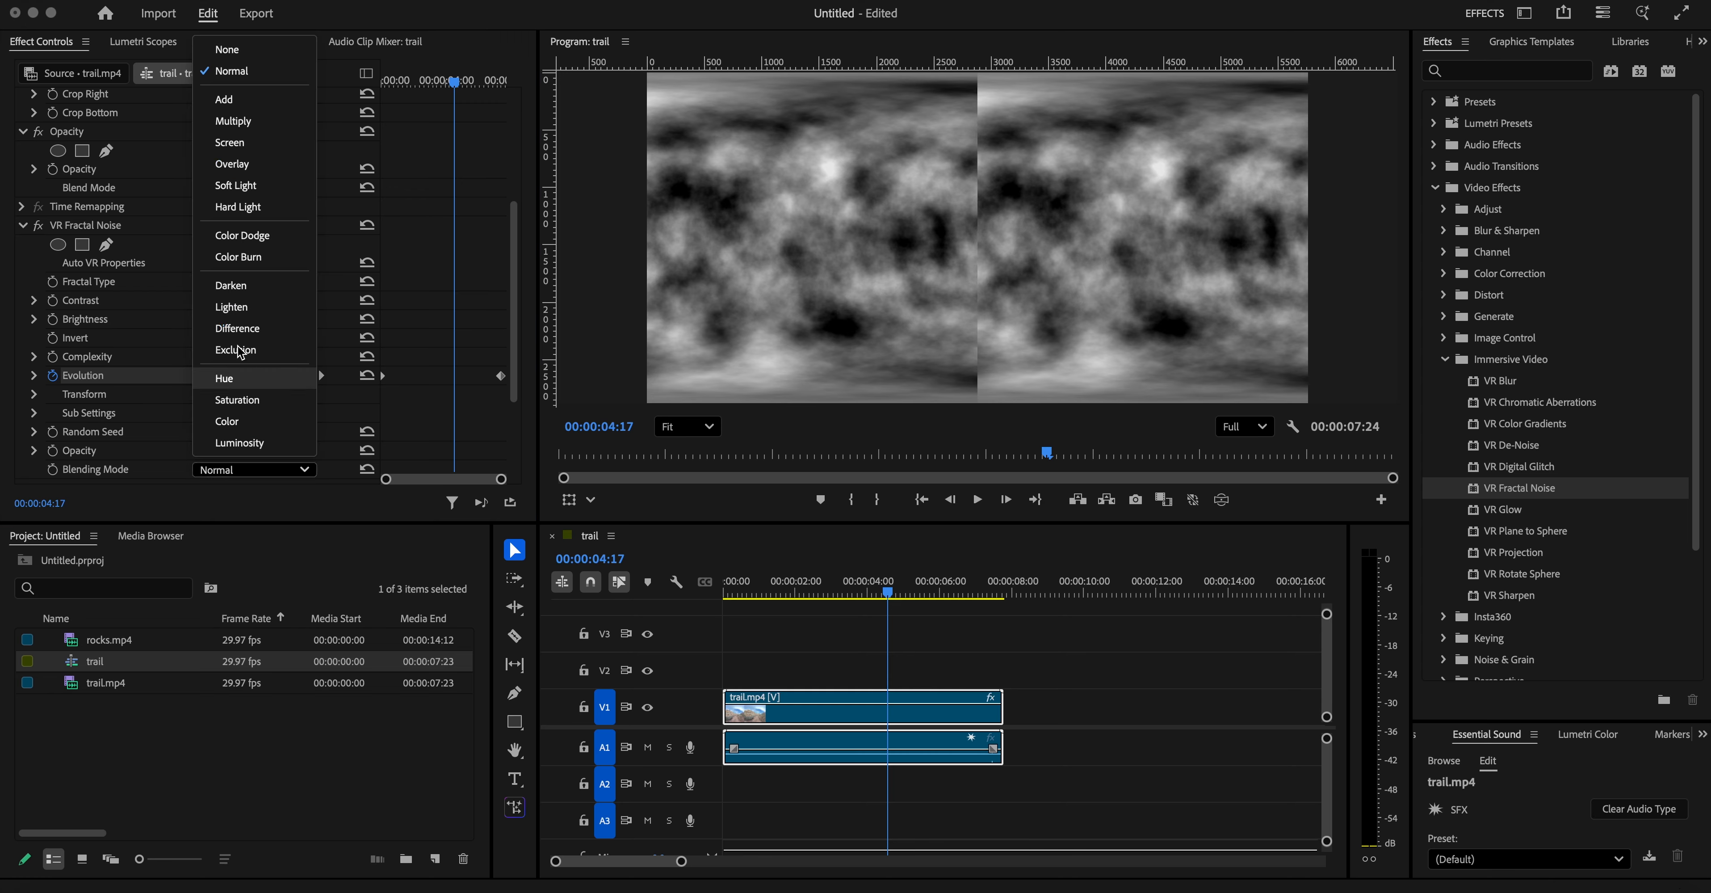
pyautogui.click(233, 122)
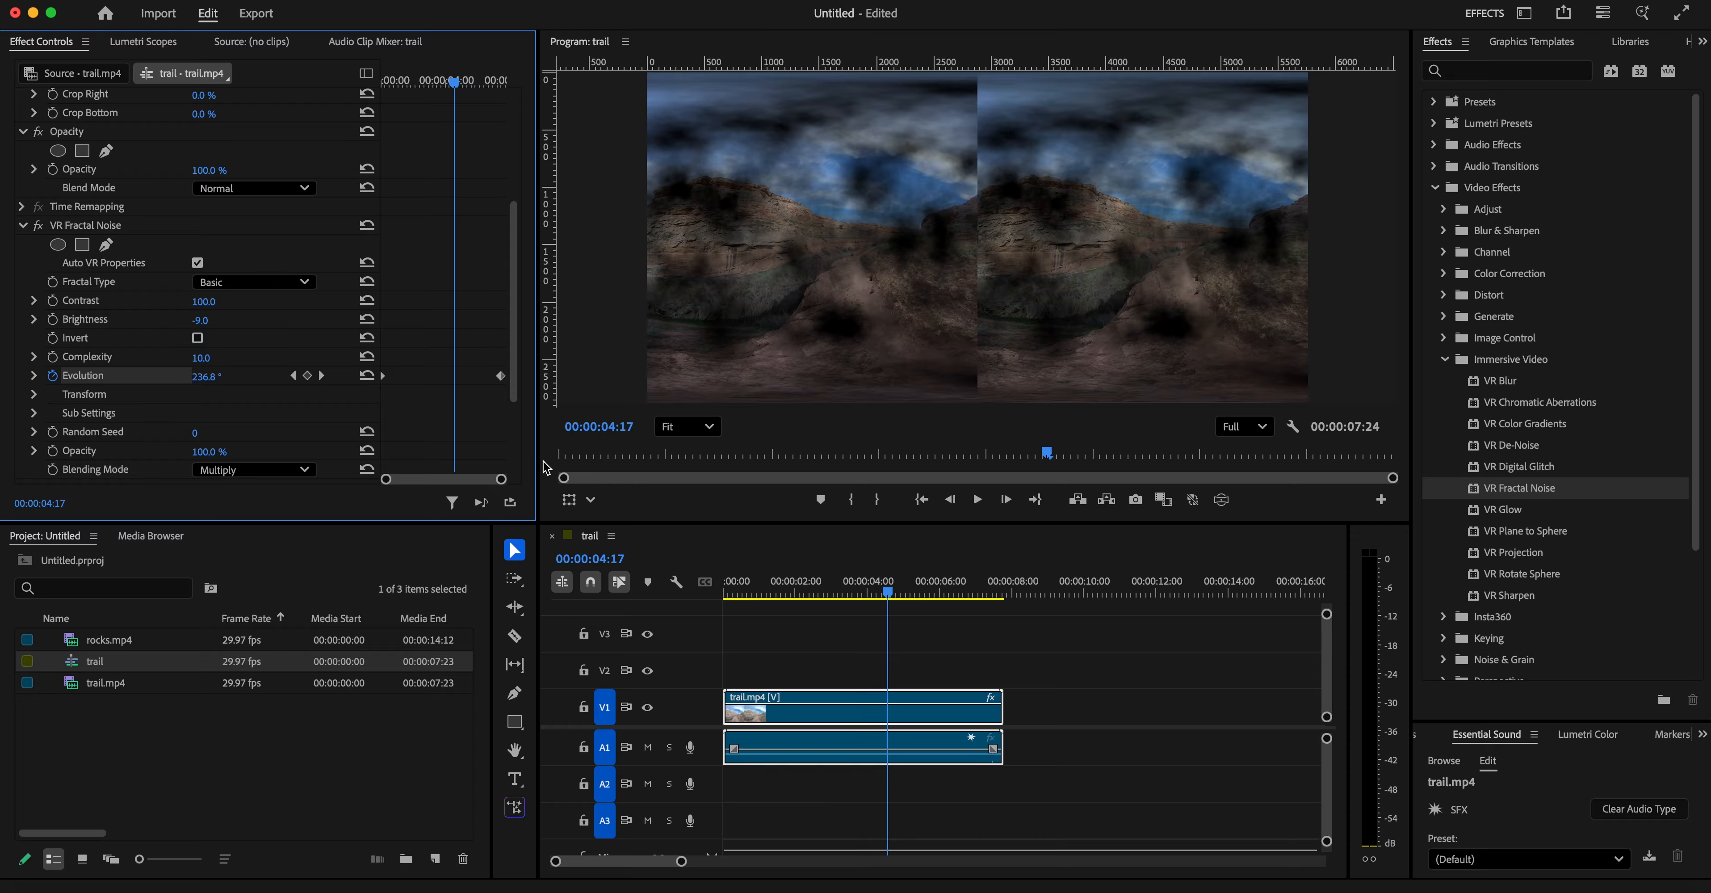
pyautogui.moveTo(209, 451)
pyautogui.mouseDown()
pyautogui.moveTo(153, 451)
pyautogui.moveTo(210, 451)
pyautogui.mouseUp()
pyautogui.click(229, 472)
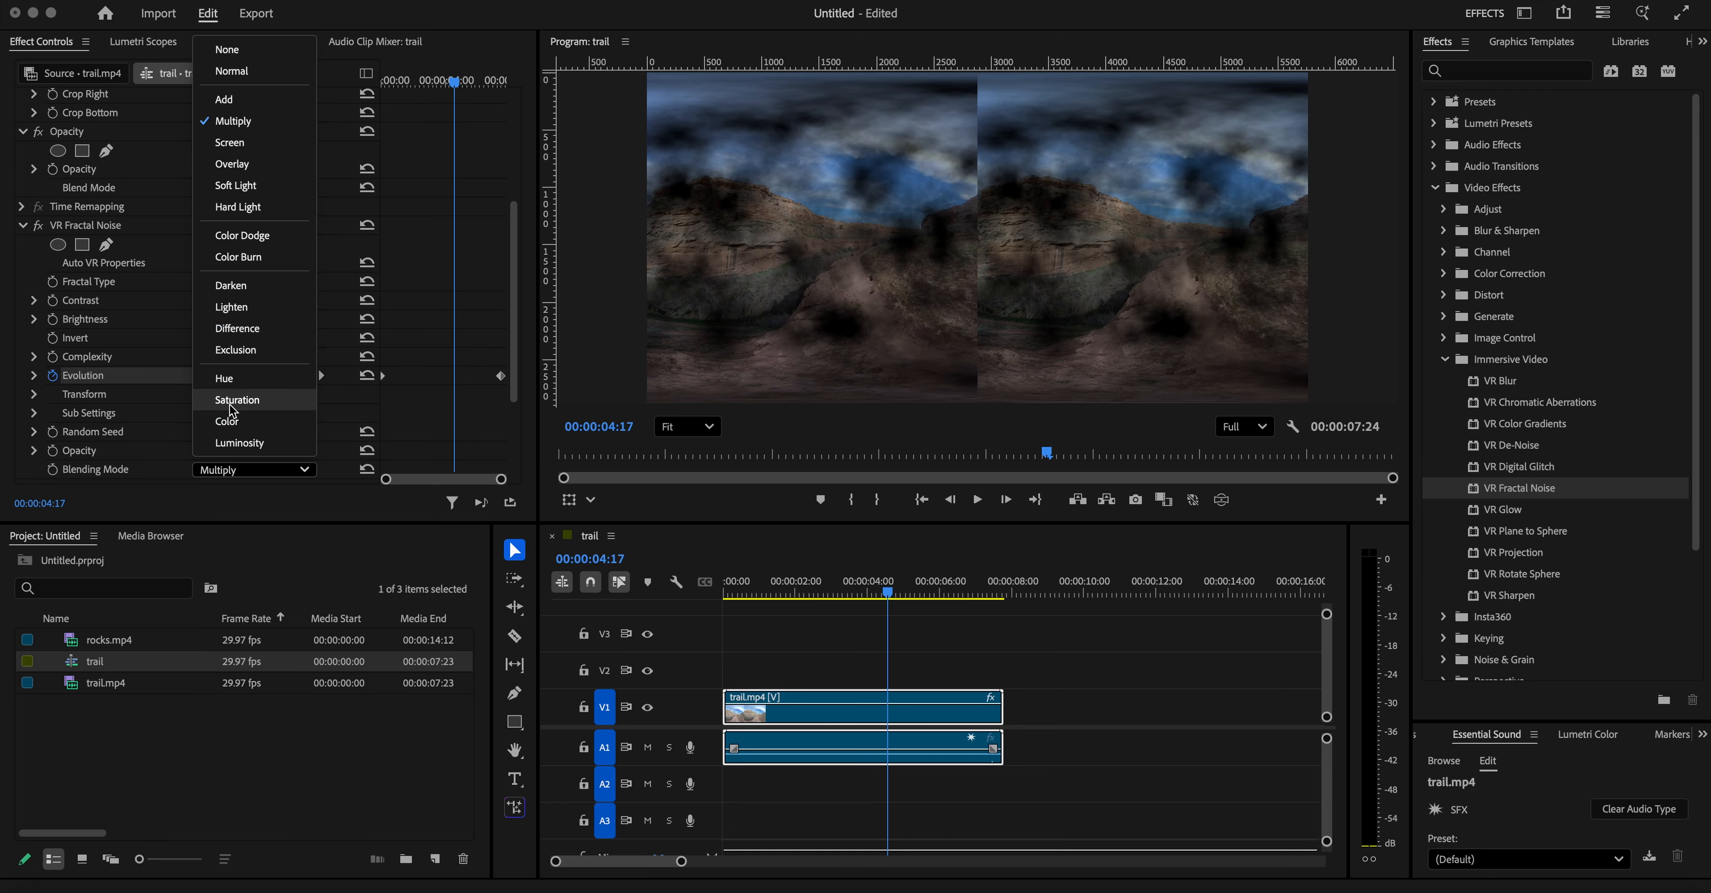
pyautogui.click(255, 332)
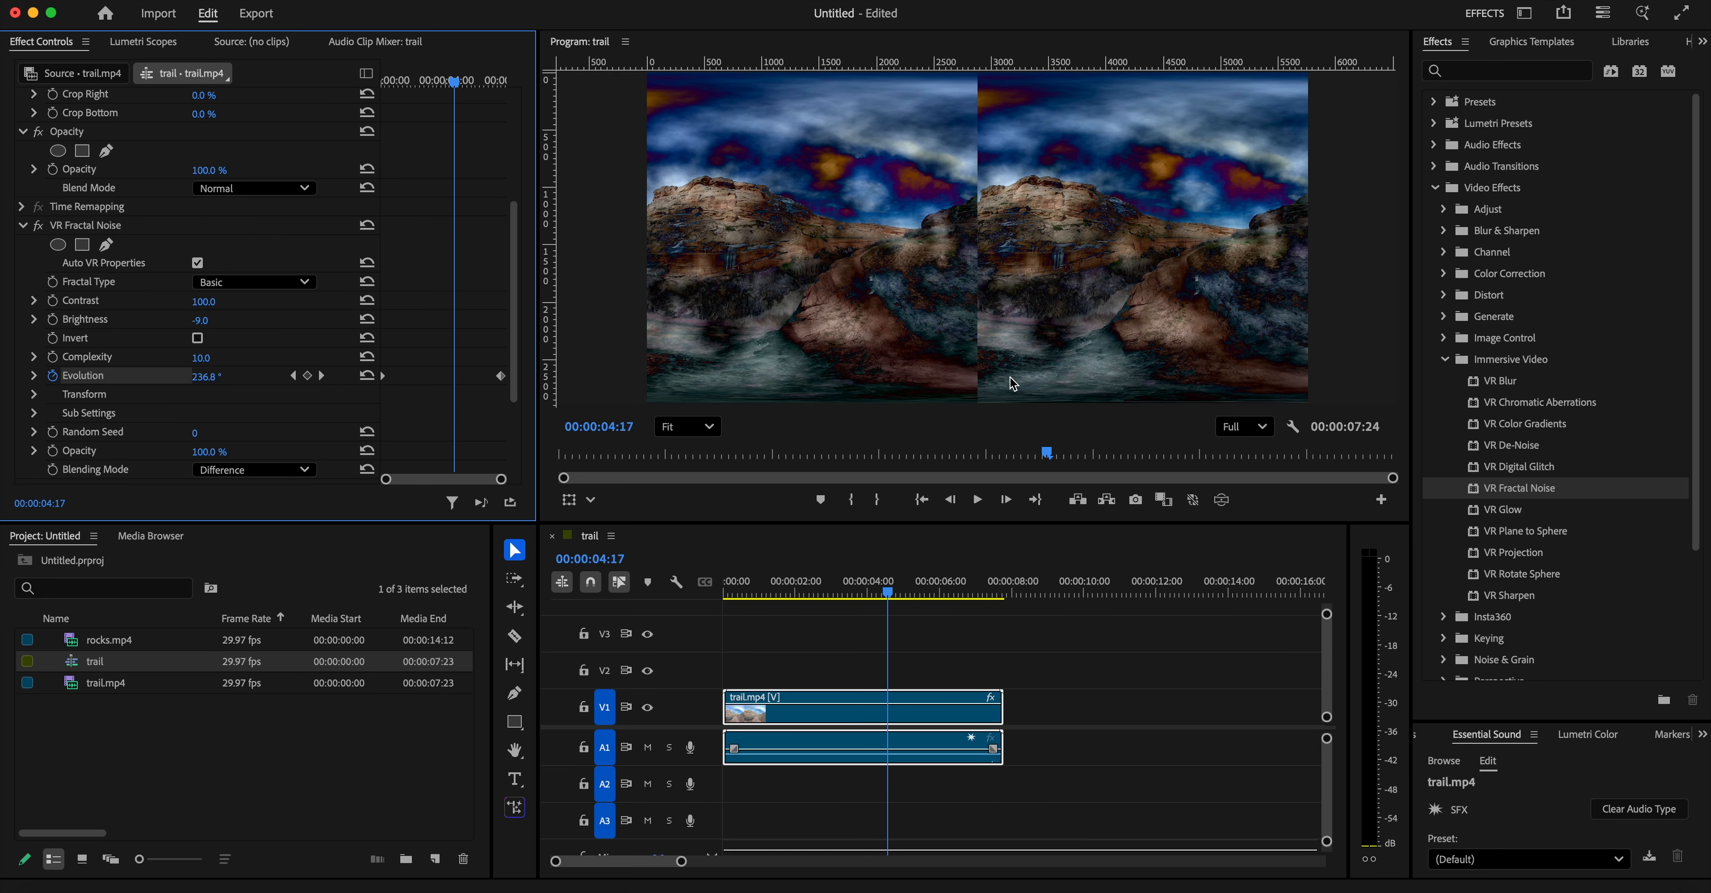
# - Play the sequence from near its start to preview the noise blended with the trail footage
pyautogui.moveTo(890, 591); pyautogui.dragTo(734, 617)
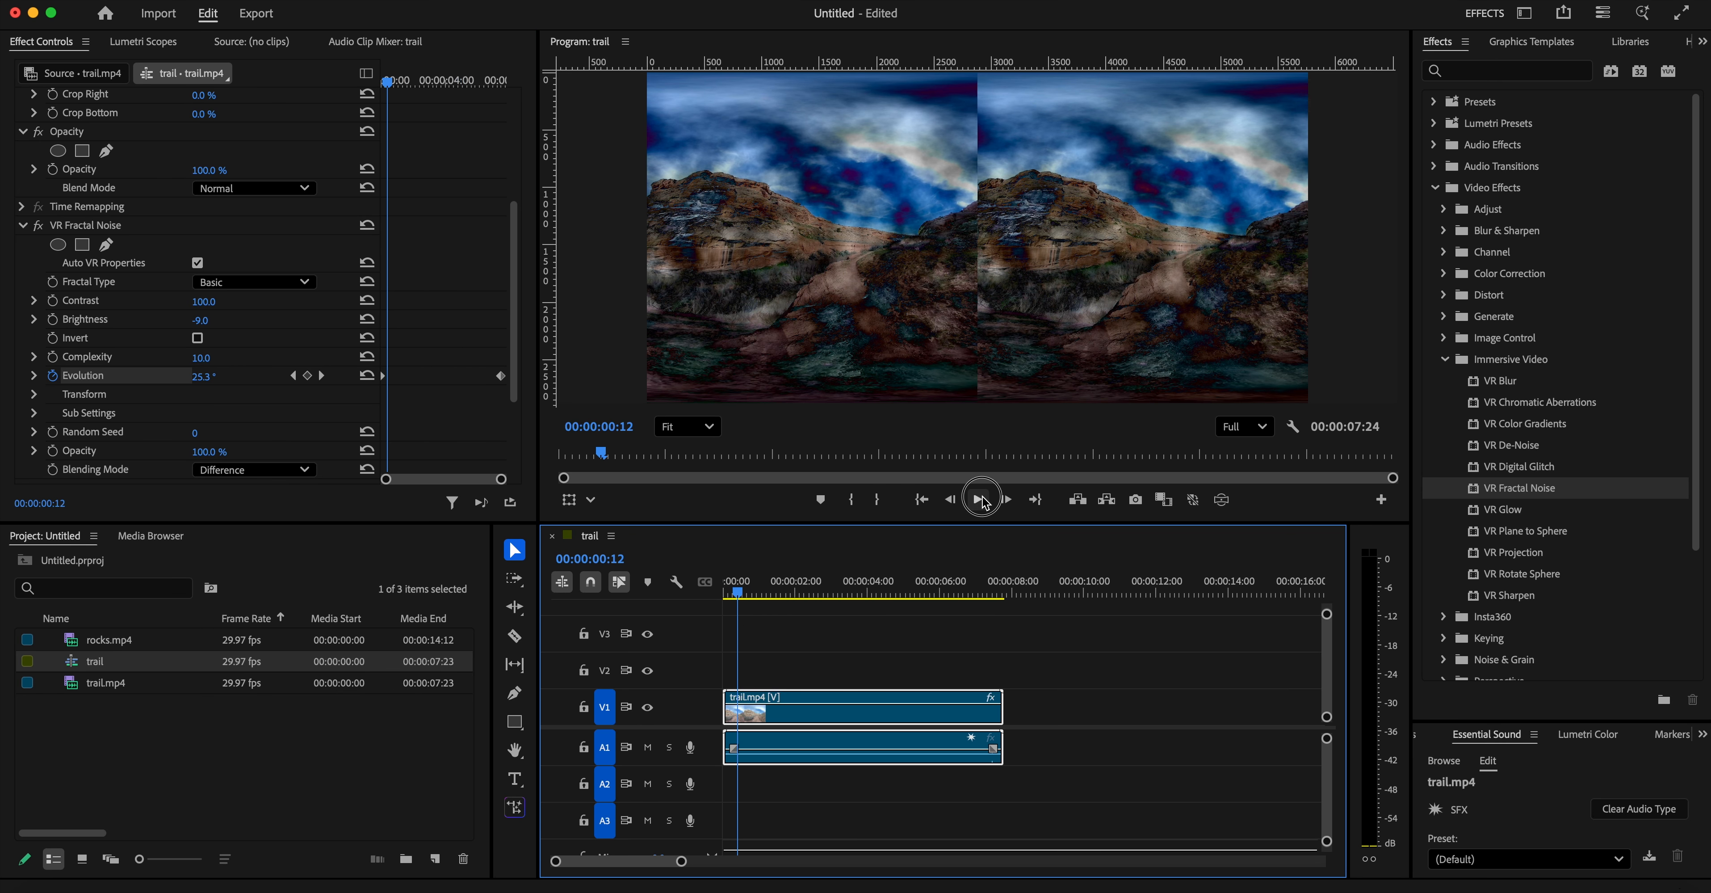
pyautogui.click(979, 500)
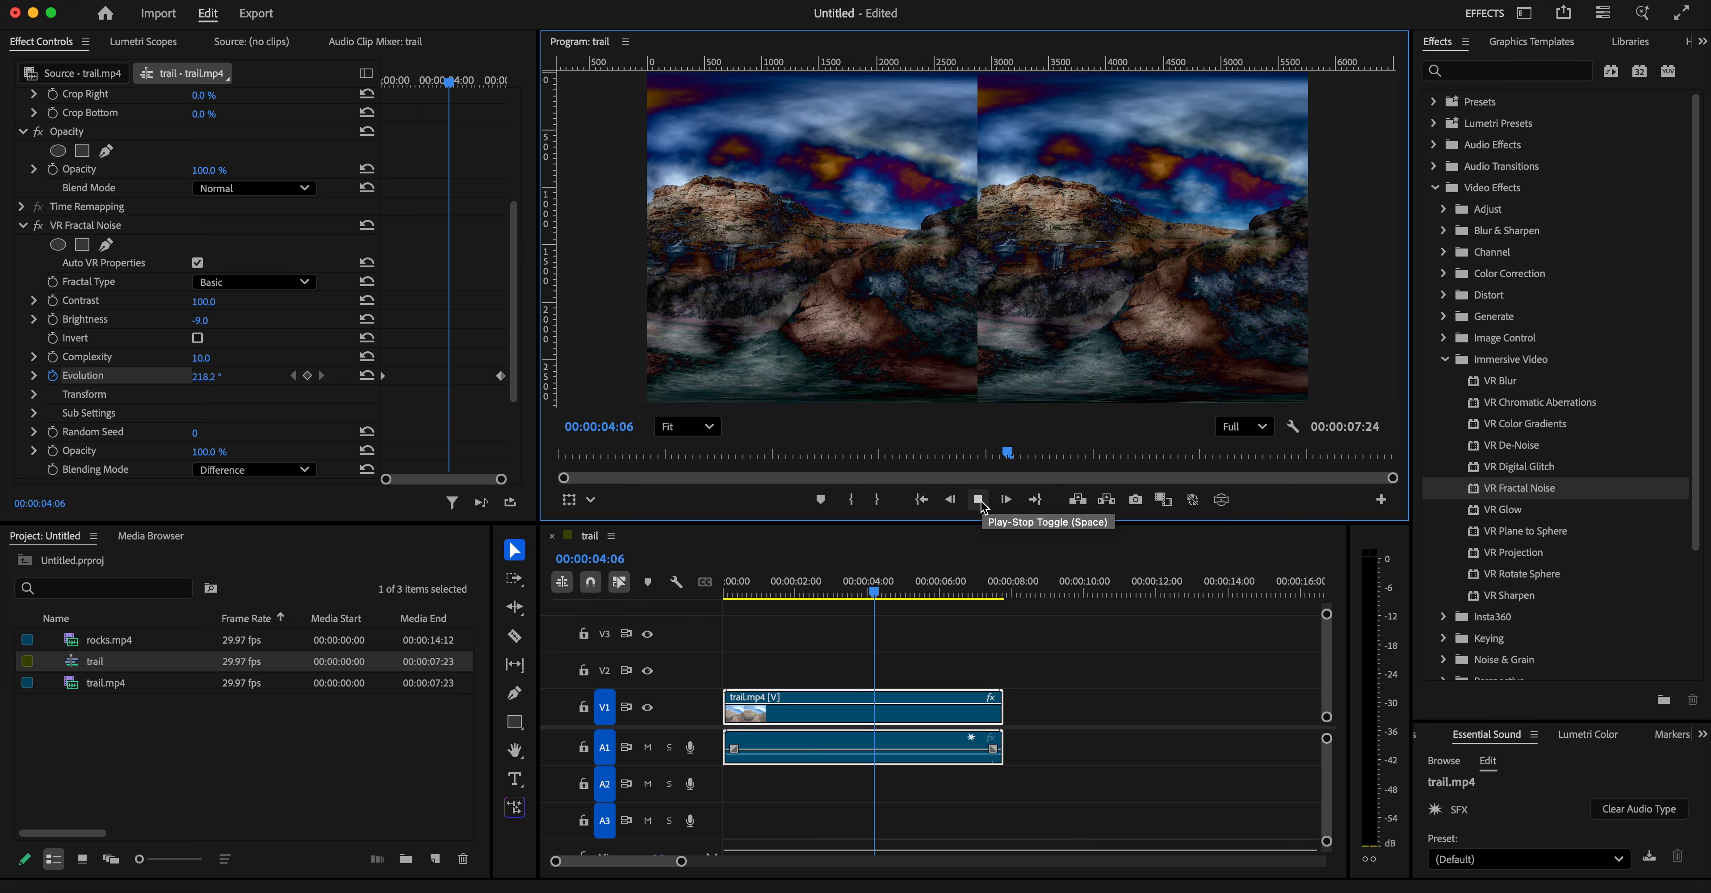
pyautogui.click(978, 500)
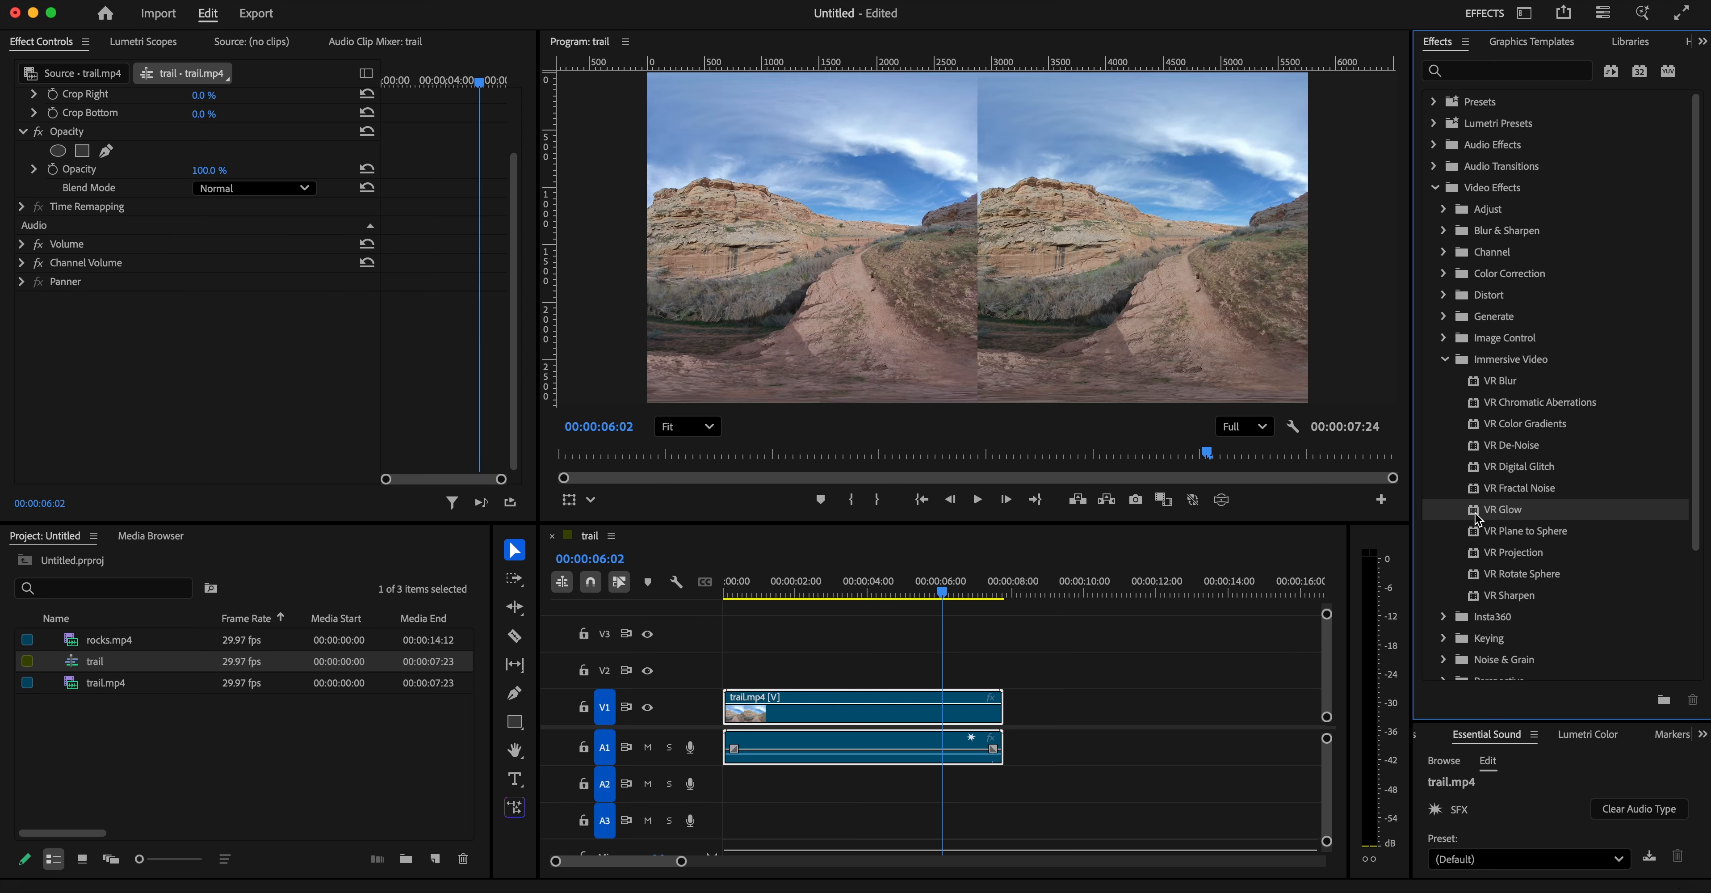
# - Replace the VR Fractal Noise effect on the trail clip with VR Glow and set its Glow Radius to 399
pyautogui.click(1473, 512)
pyautogui.moveTo(1475, 518); pyautogui.dragTo(905, 701)
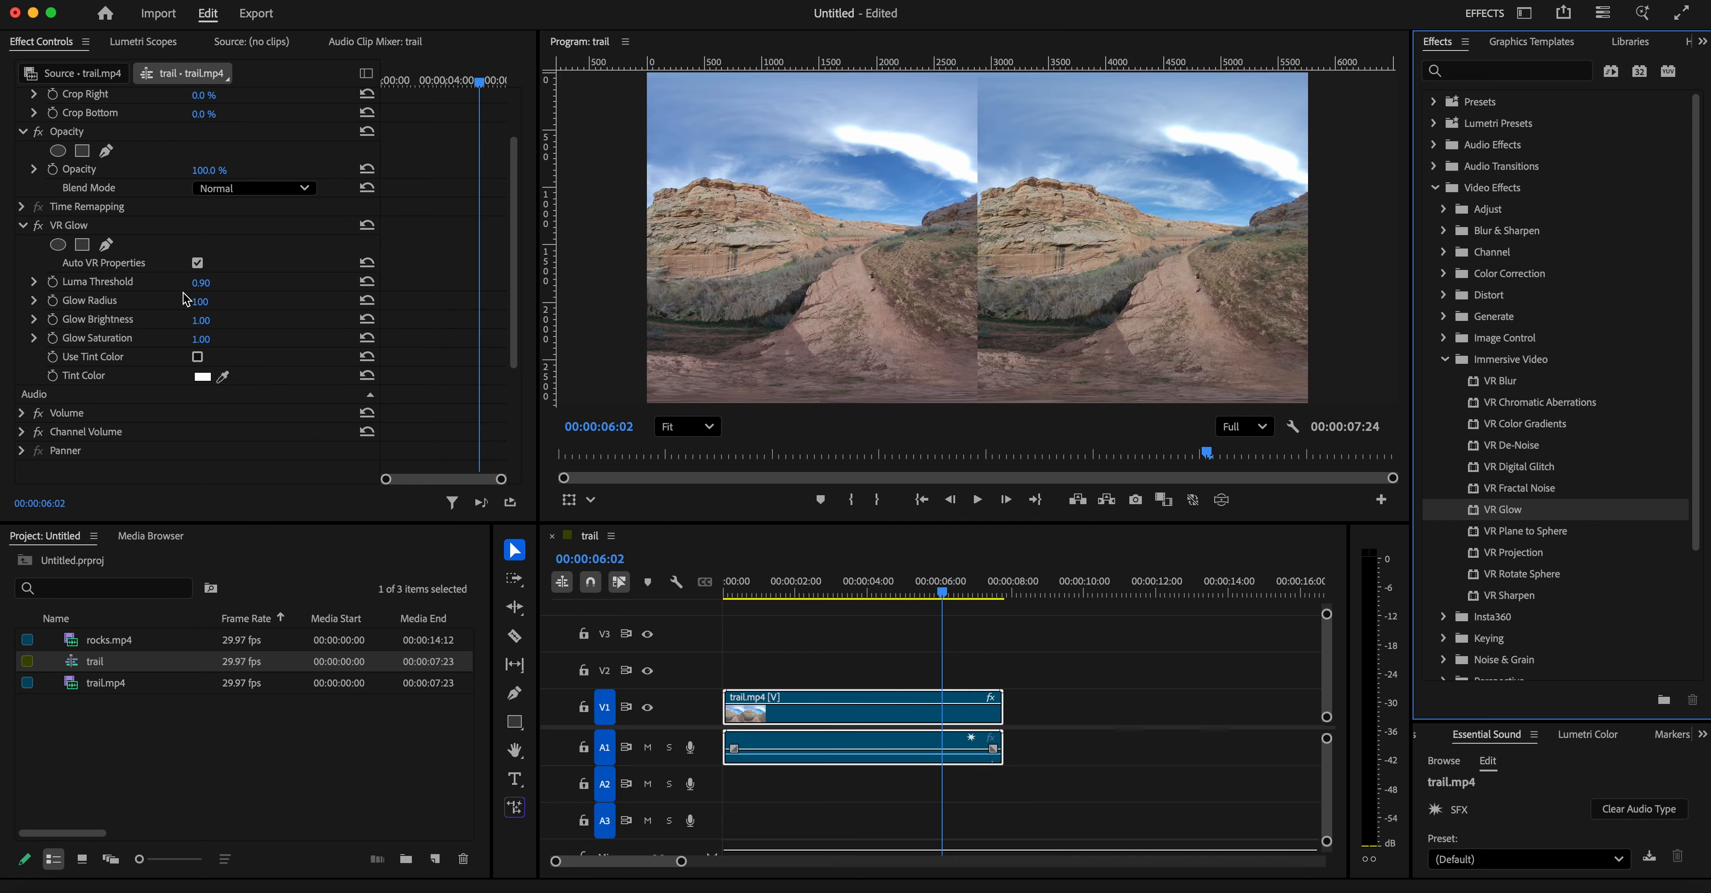
pyautogui.moveTo(201, 302); pyautogui.dragTo(240, 302)
pyautogui.moveTo(257, 436); pyautogui.dragTo(329, 435)
pyautogui.scroll(-3, 259, 441)
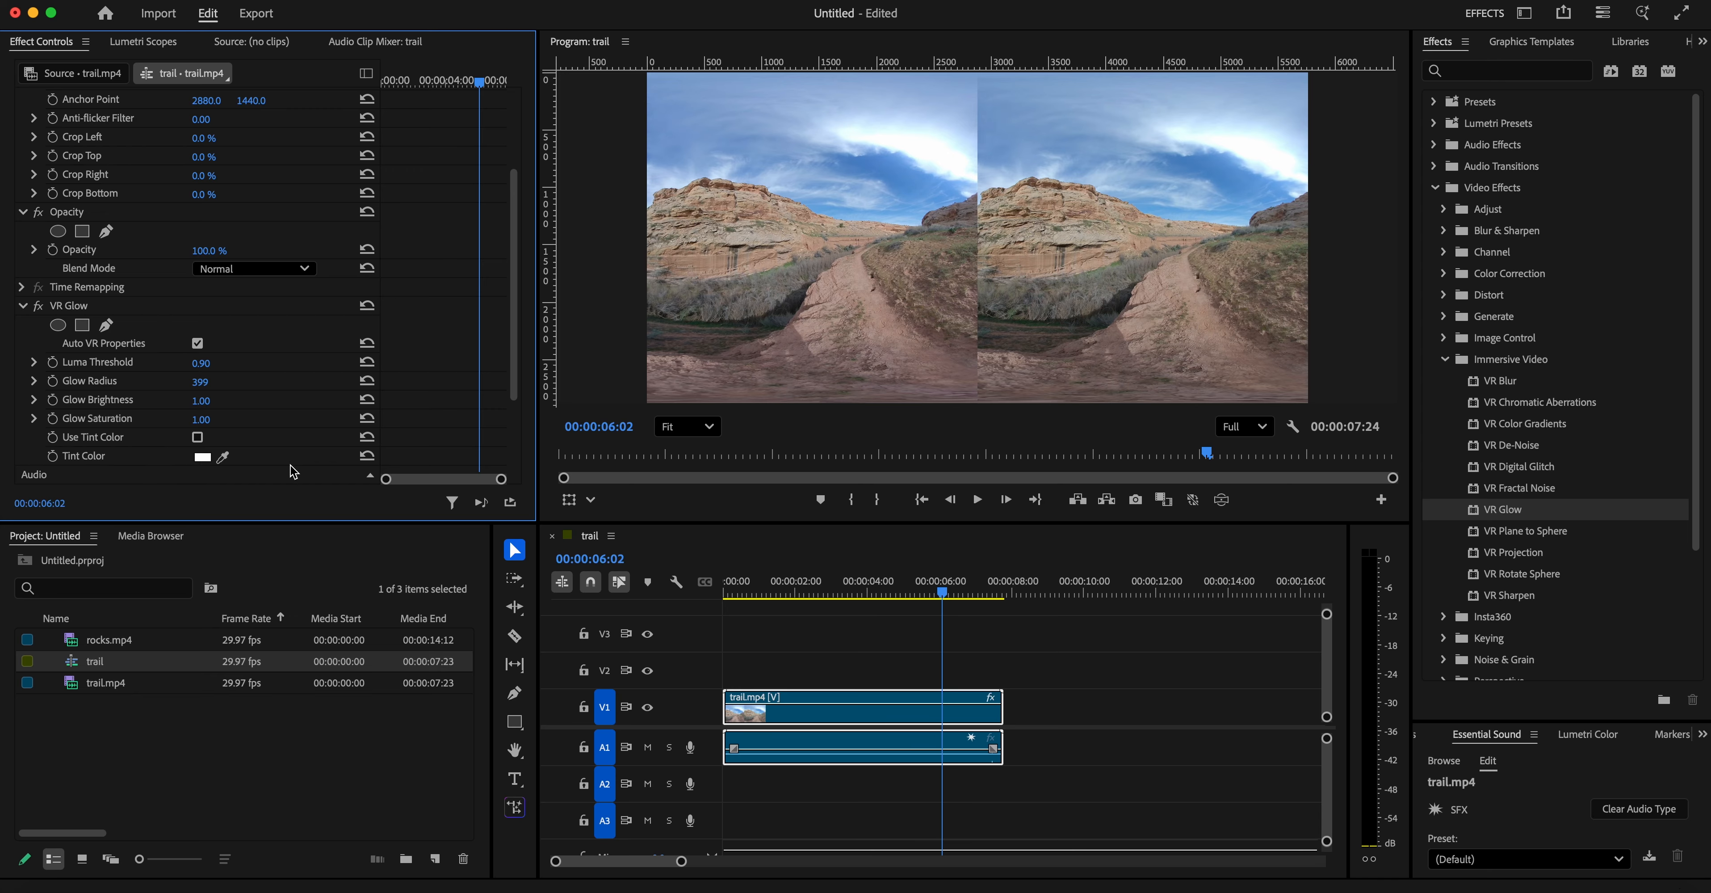
# - Set the VR Glow's Tint Color to red BF1313 with Use Tint Color enabled, and remove the effect from the trail clip
pyautogui.click(203, 458)
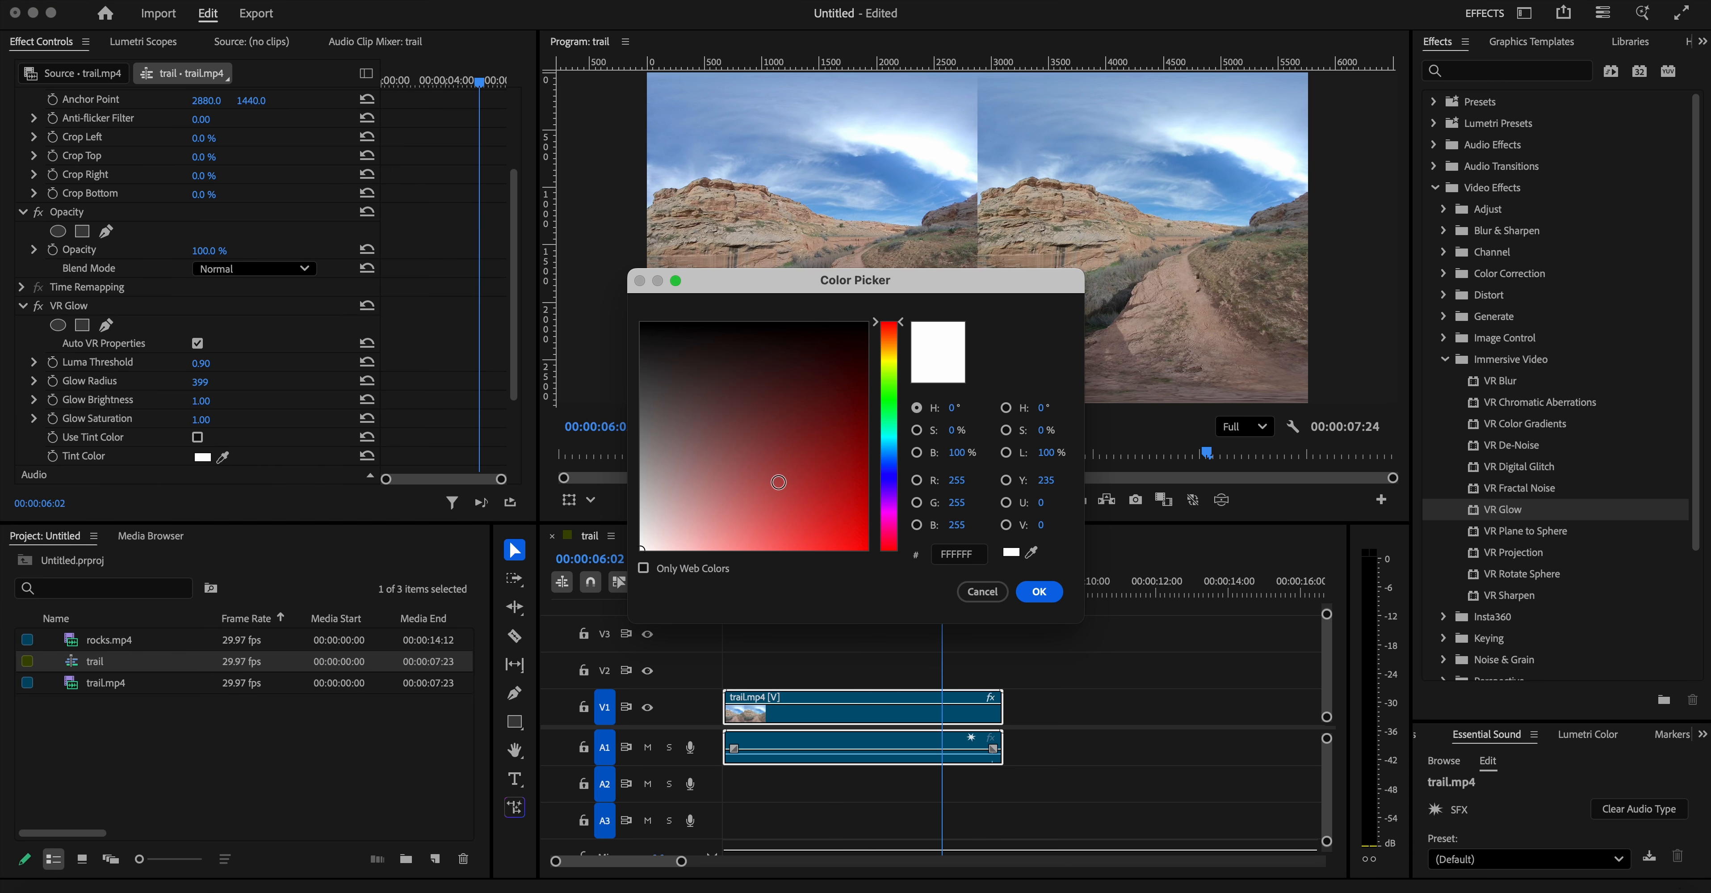
pyautogui.click(845, 493)
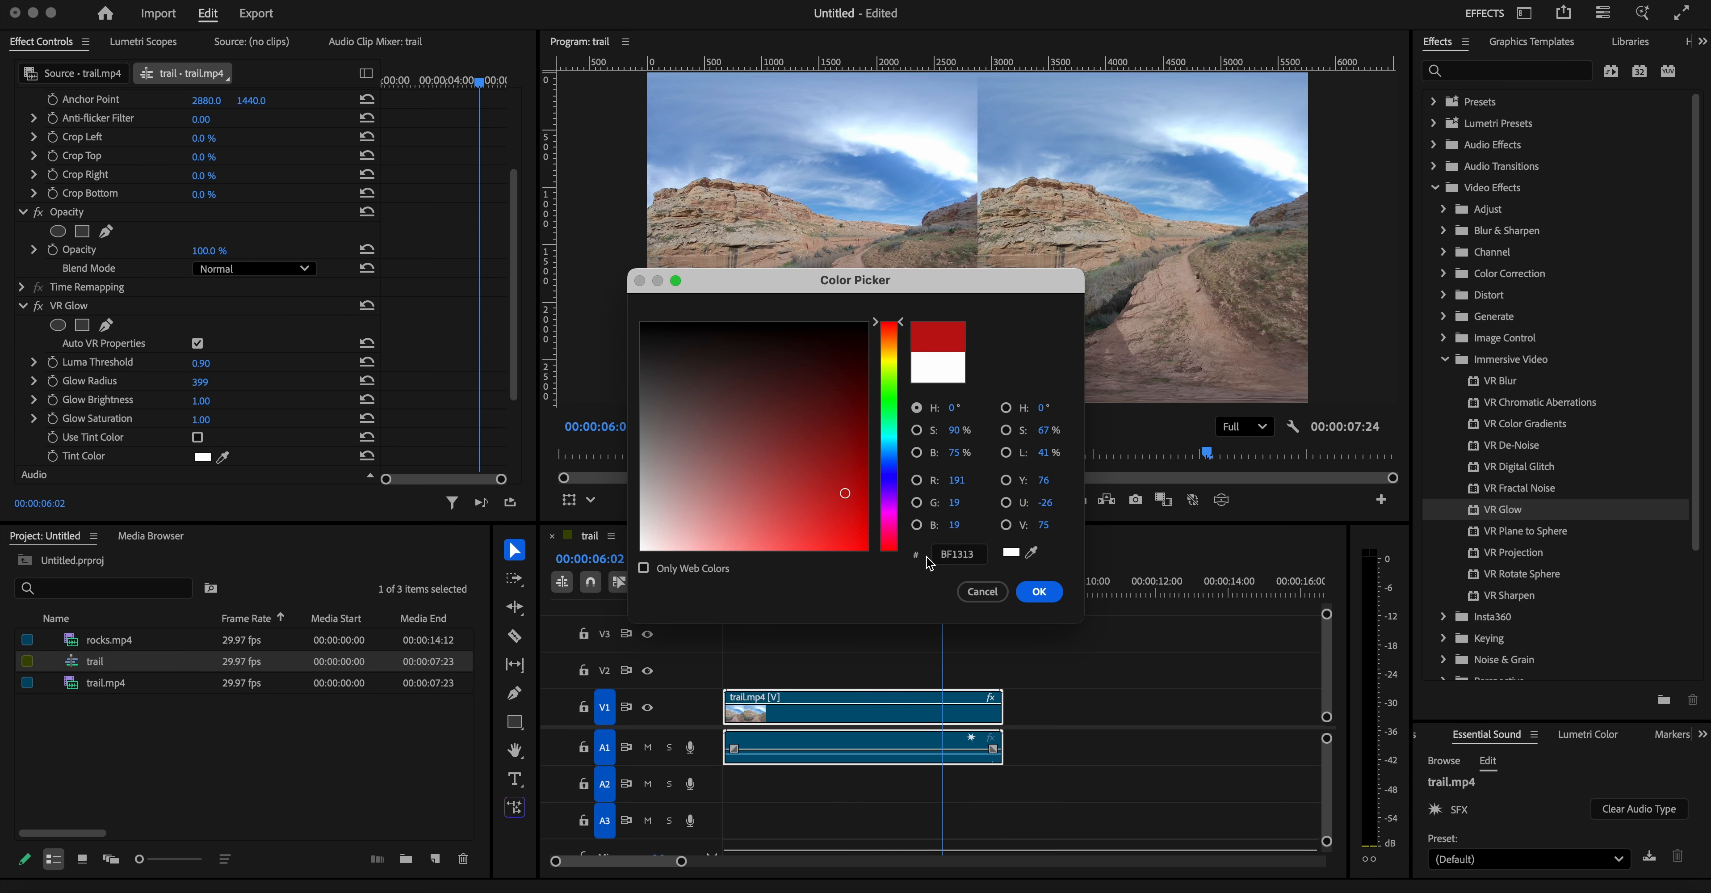
pyautogui.click(1039, 591)
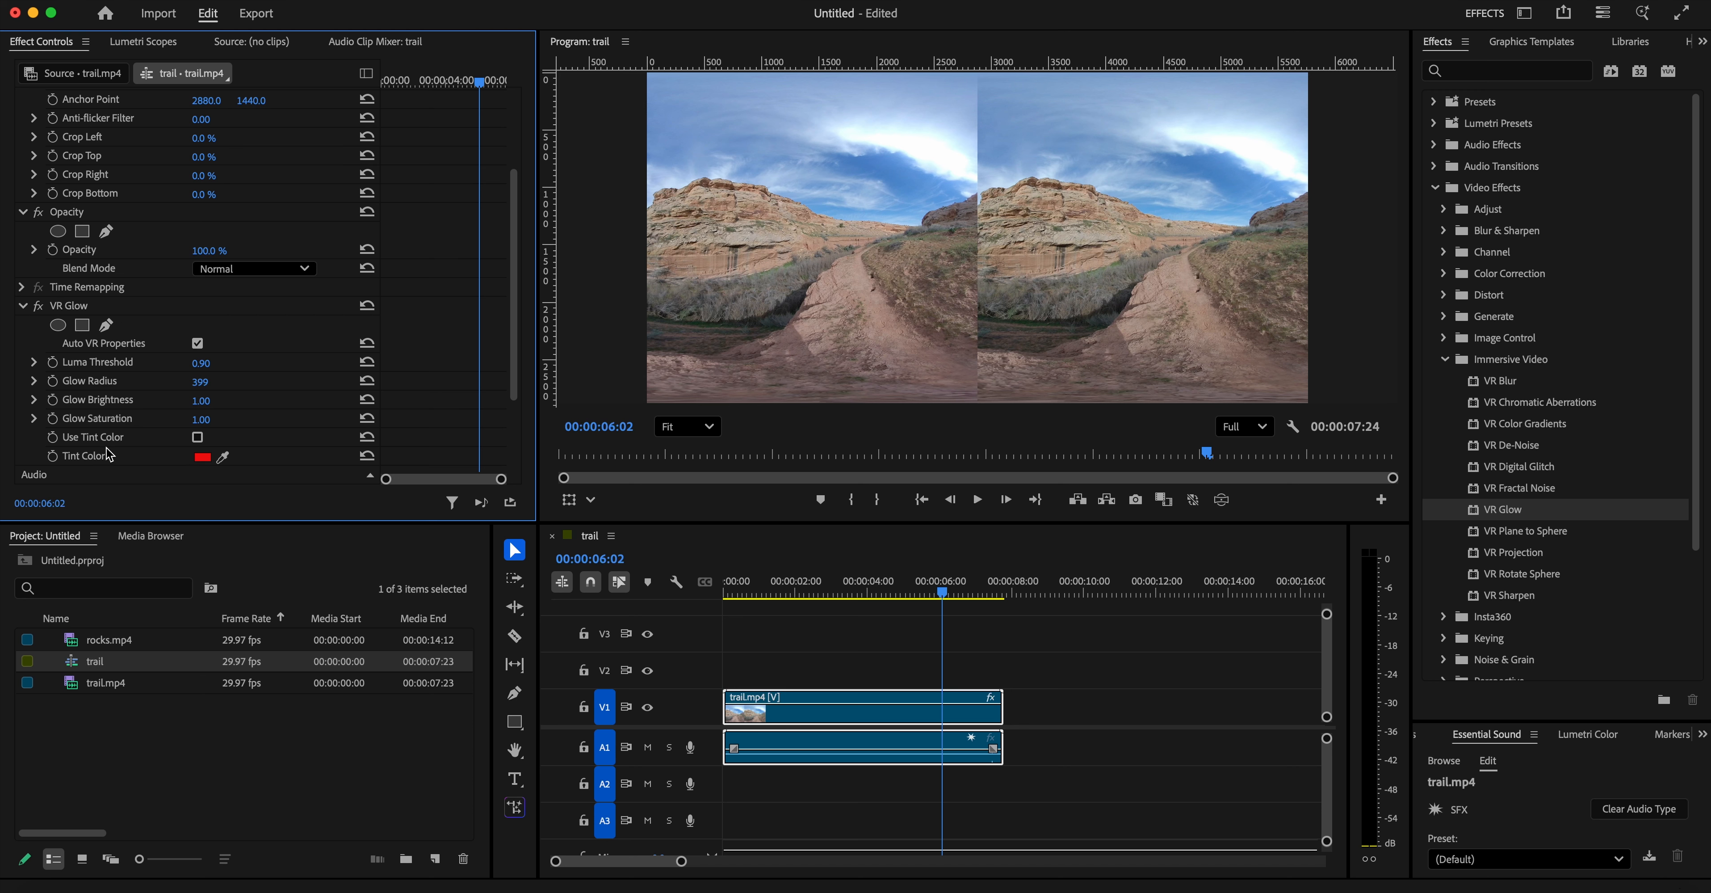
pyautogui.click(199, 440)
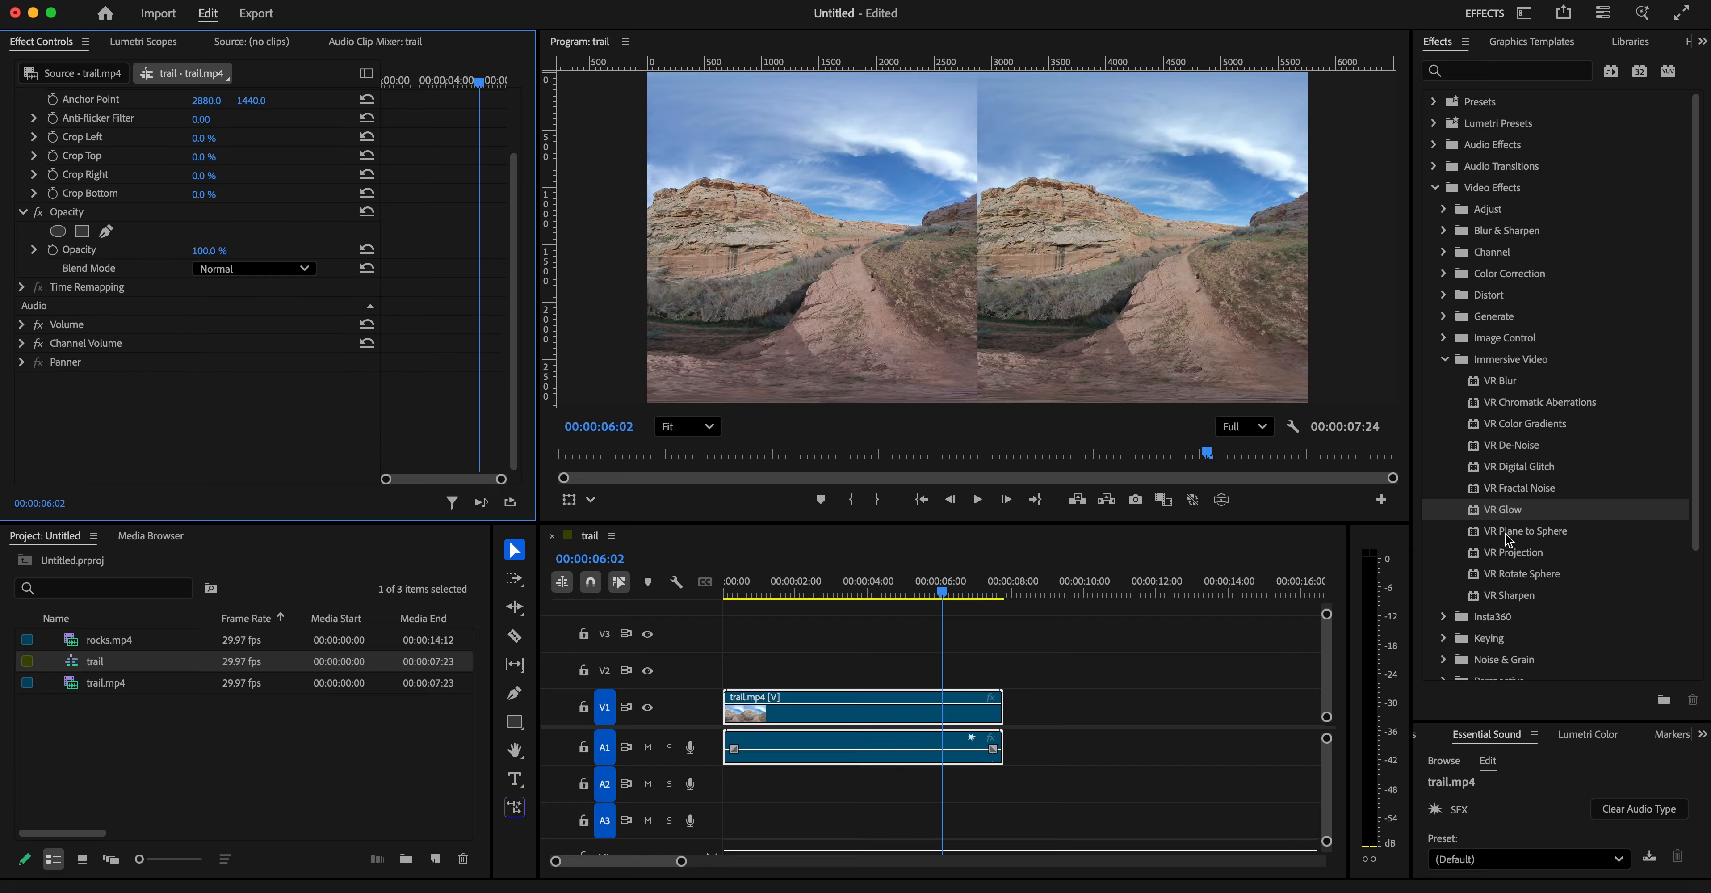
# - Import hiker.gif from the Bears Ears folder into the project
pyautogui.click(1493, 535)
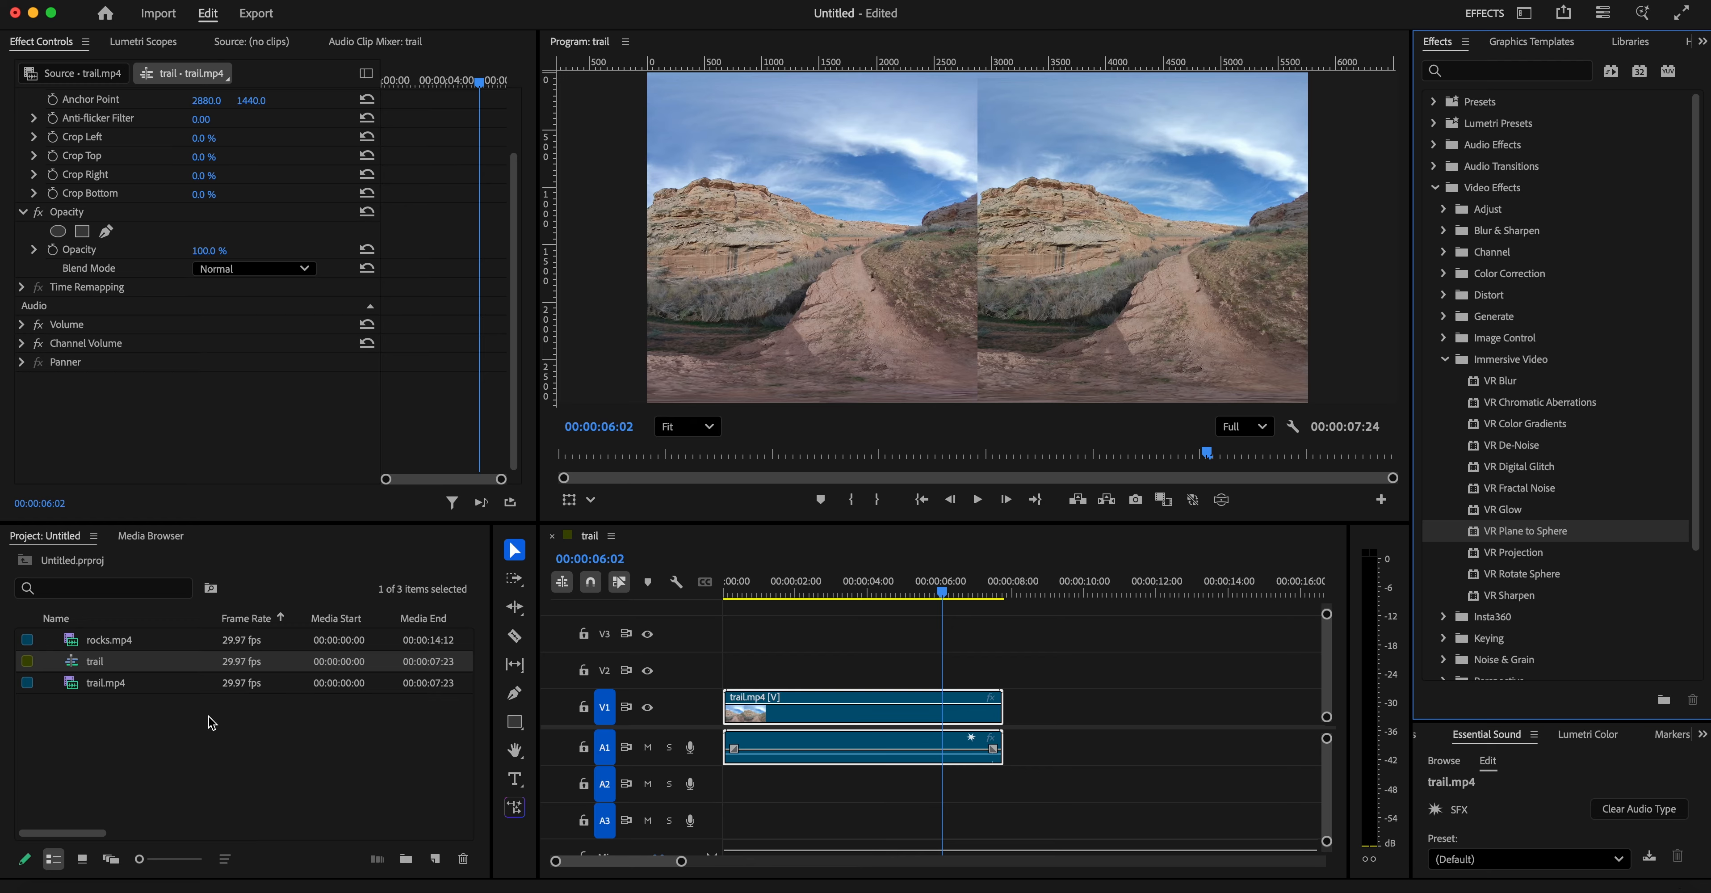
pyautogui.click(143, 1)
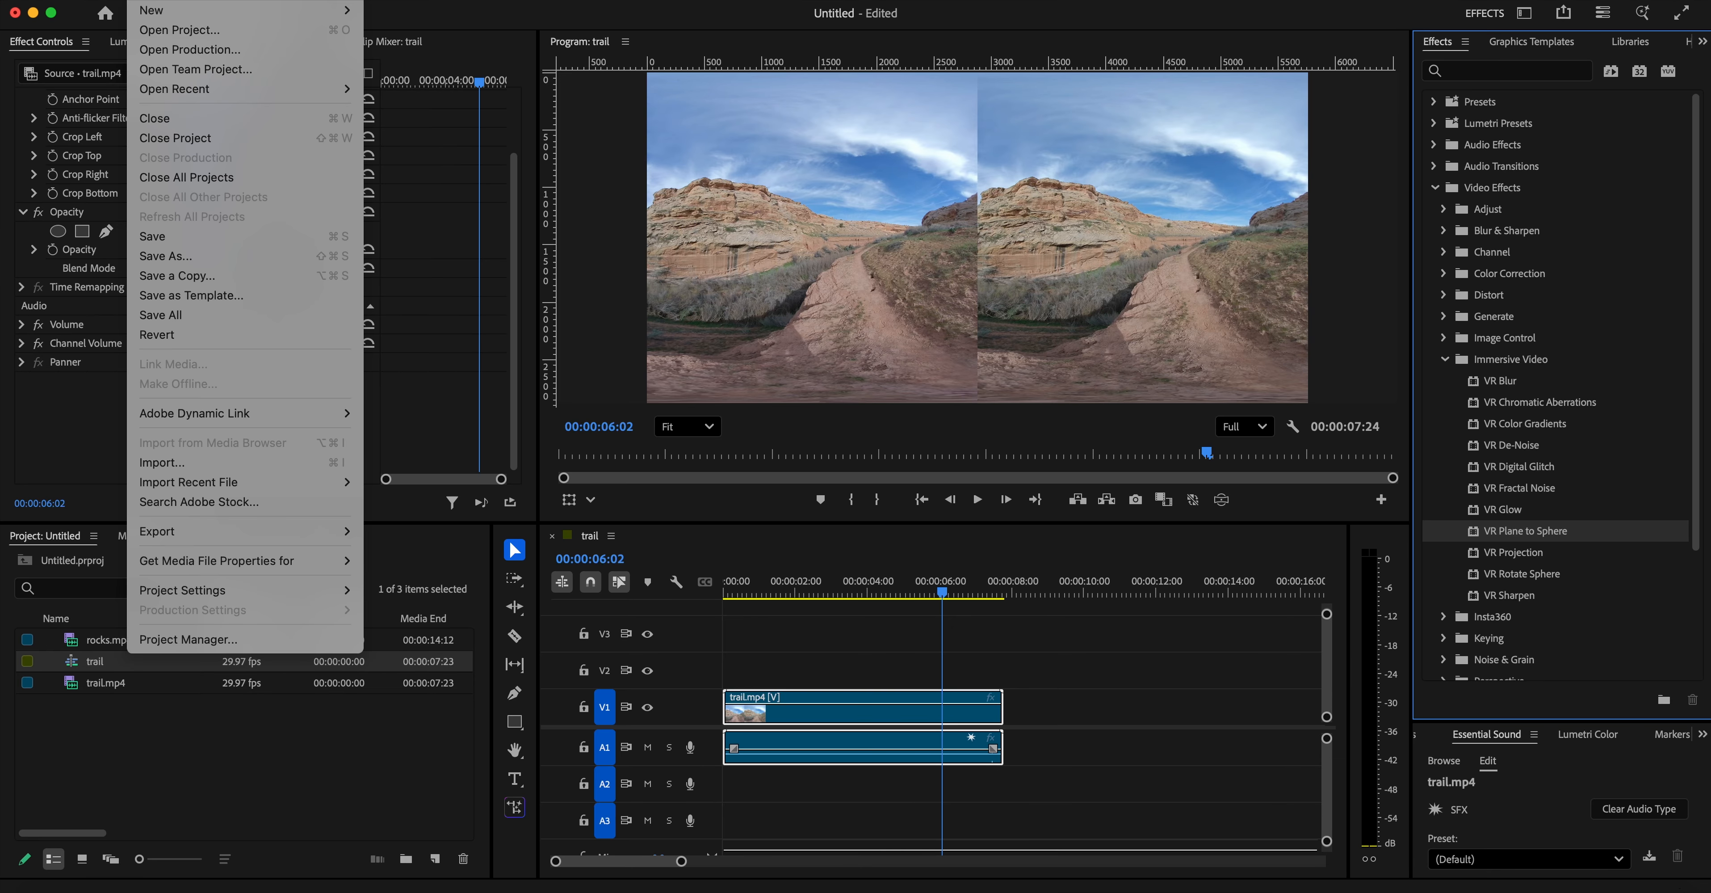
pyautogui.click(202, 463)
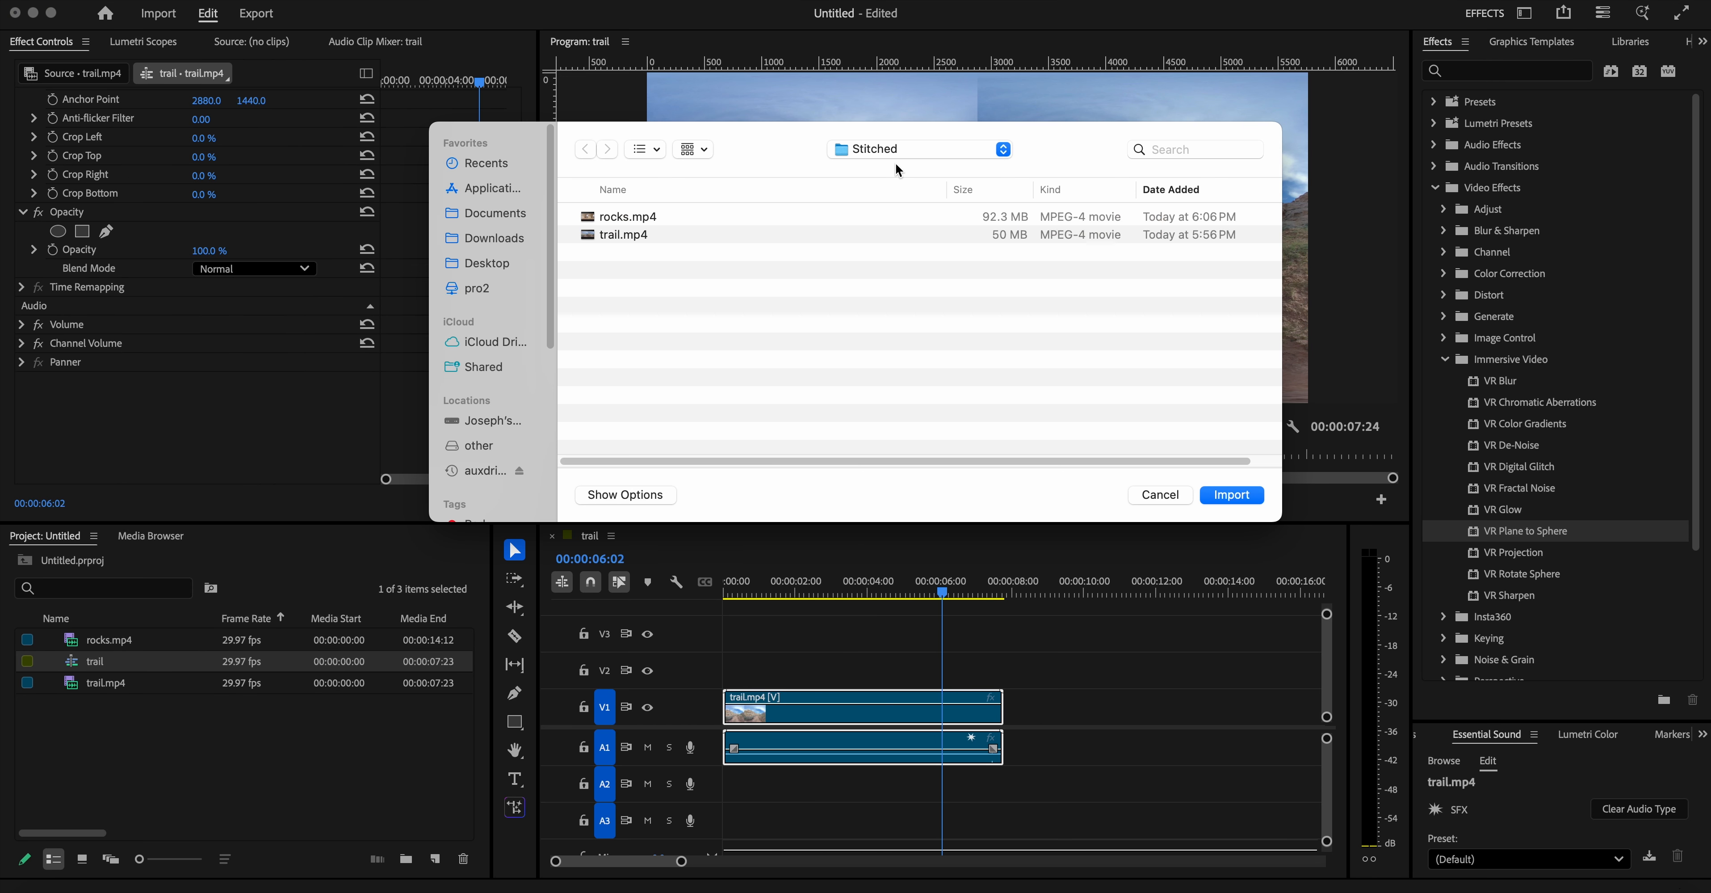
pyautogui.click(896, 162)
pyautogui.click(897, 158)
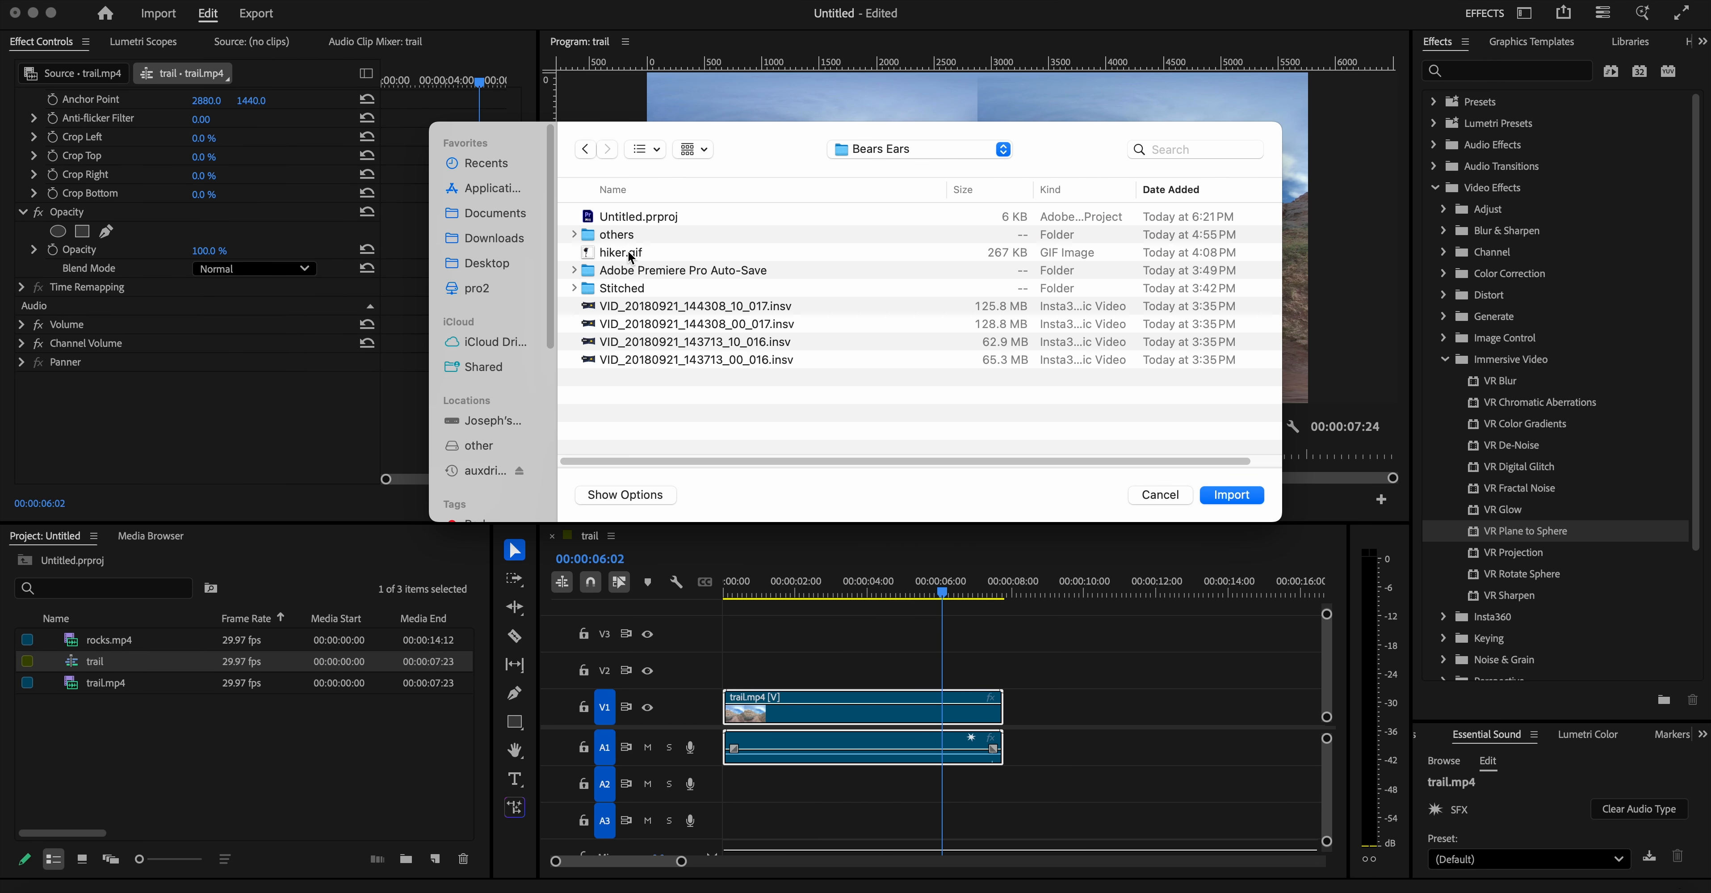
pyautogui.click(624, 254)
pyautogui.click(1232, 495)
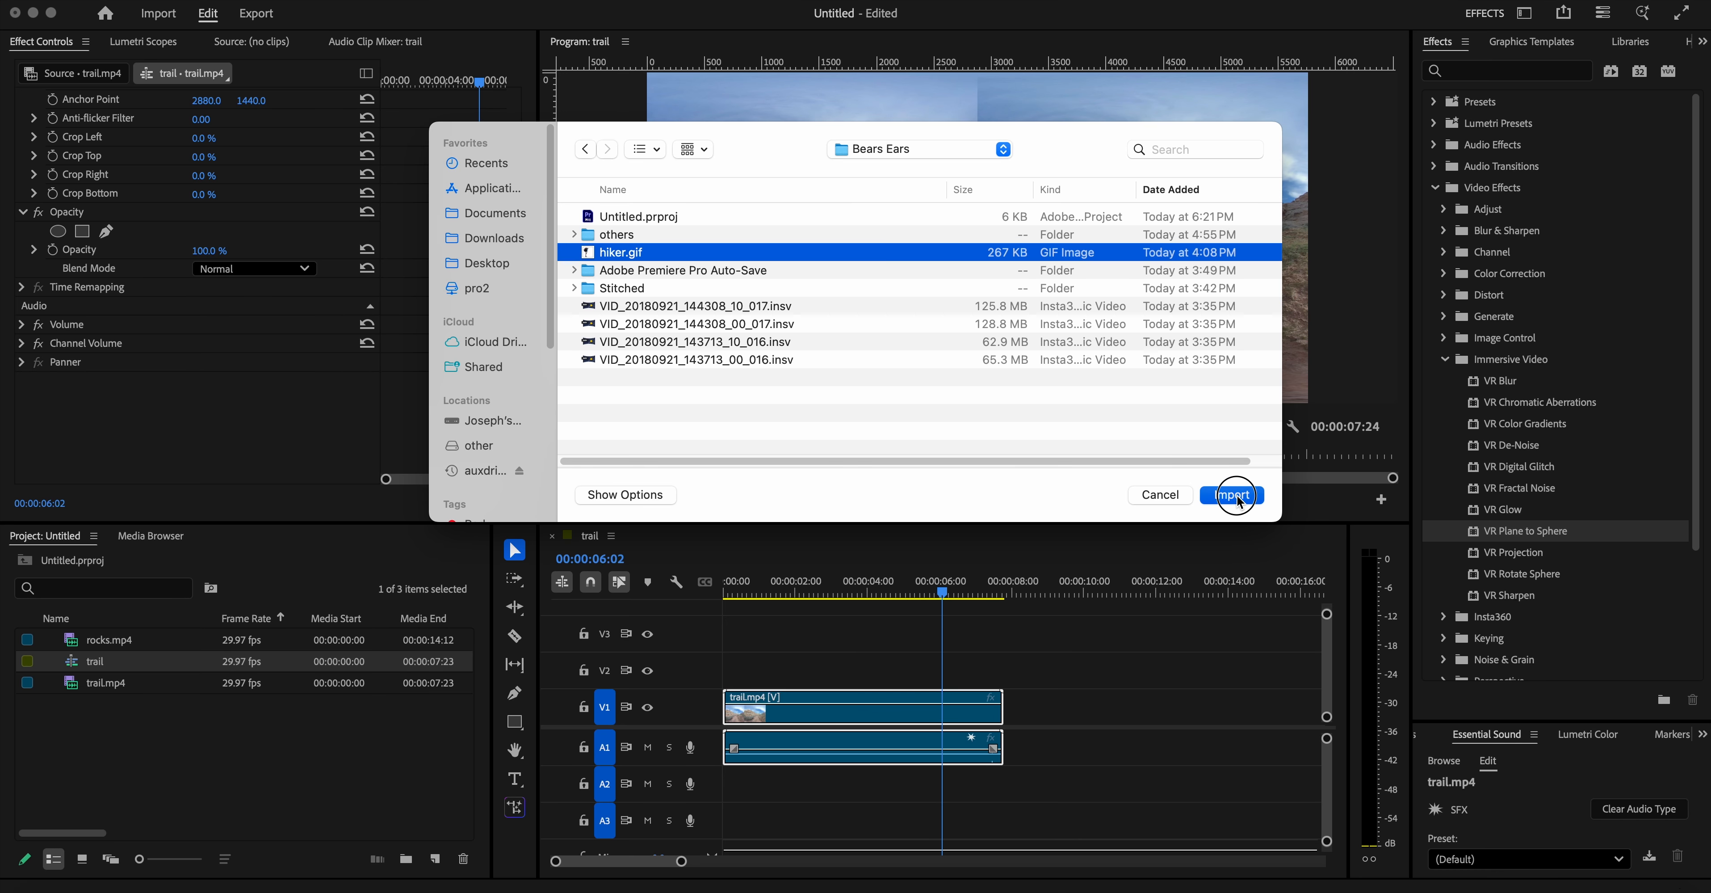
# - Place hiker.gif on track V2 above the start of the trail clip and move the playhead to 00:00:01:09
pyautogui.moveTo(85, 650); pyautogui.dragTo(742, 666)
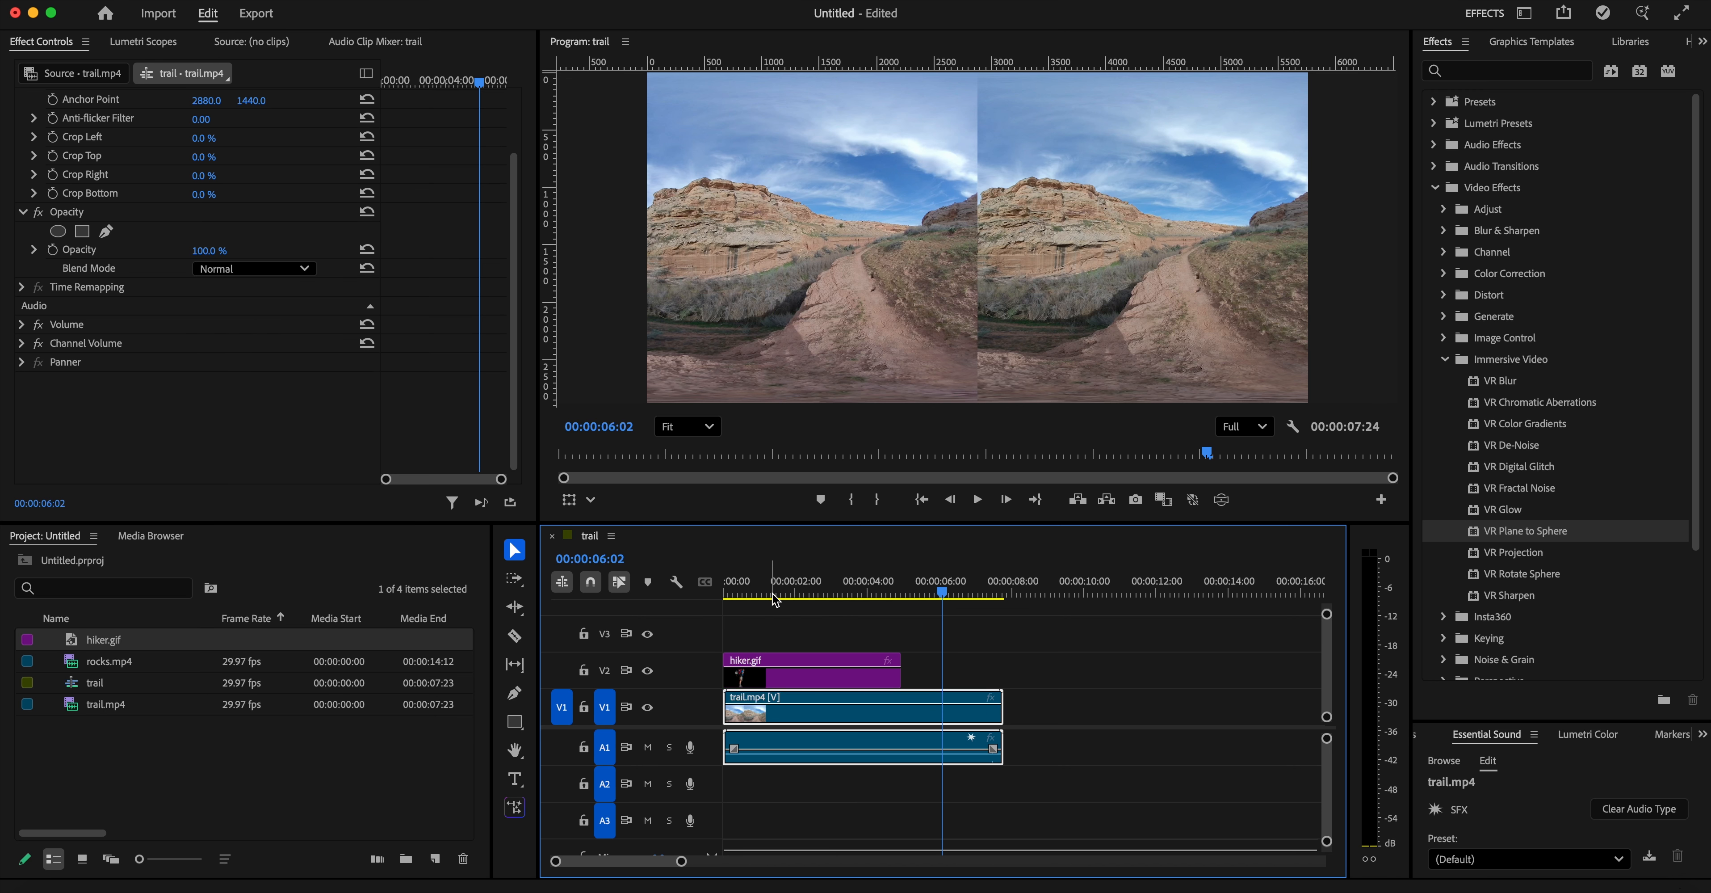
pyautogui.click(771, 594)
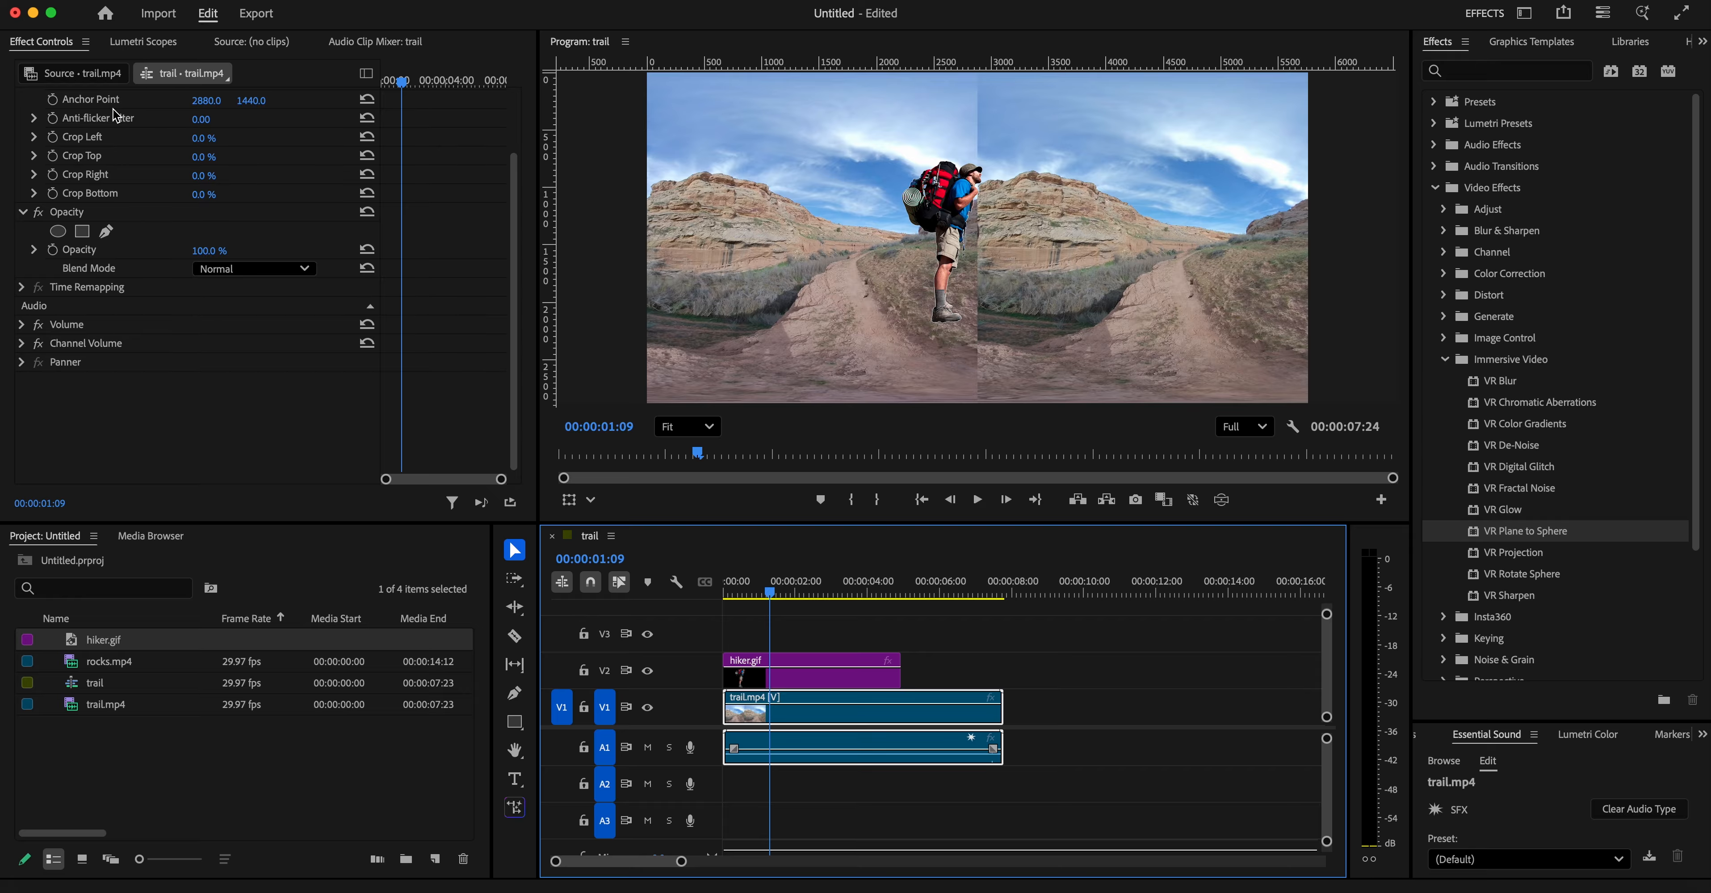
# - Apply the VR Plane to Sphere effect to the hiker.gif clip on V2
pyautogui.moveTo(515, 267); pyautogui.dragTo(515, 203)
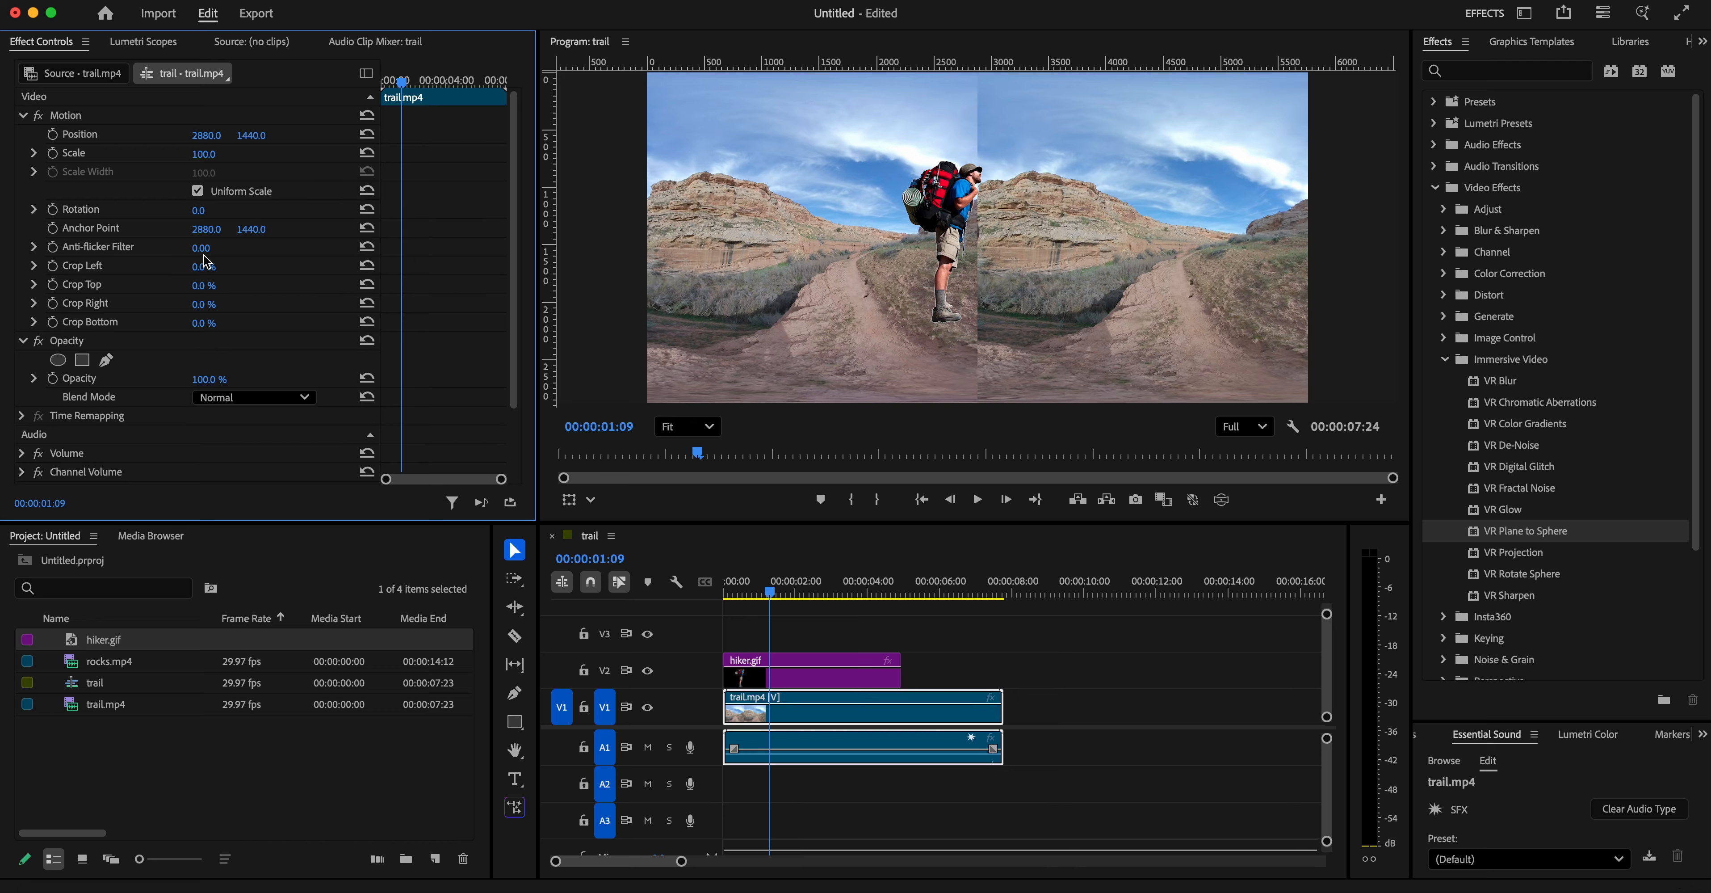
pyautogui.moveTo(516, 270); pyautogui.dragTo(499, 358)
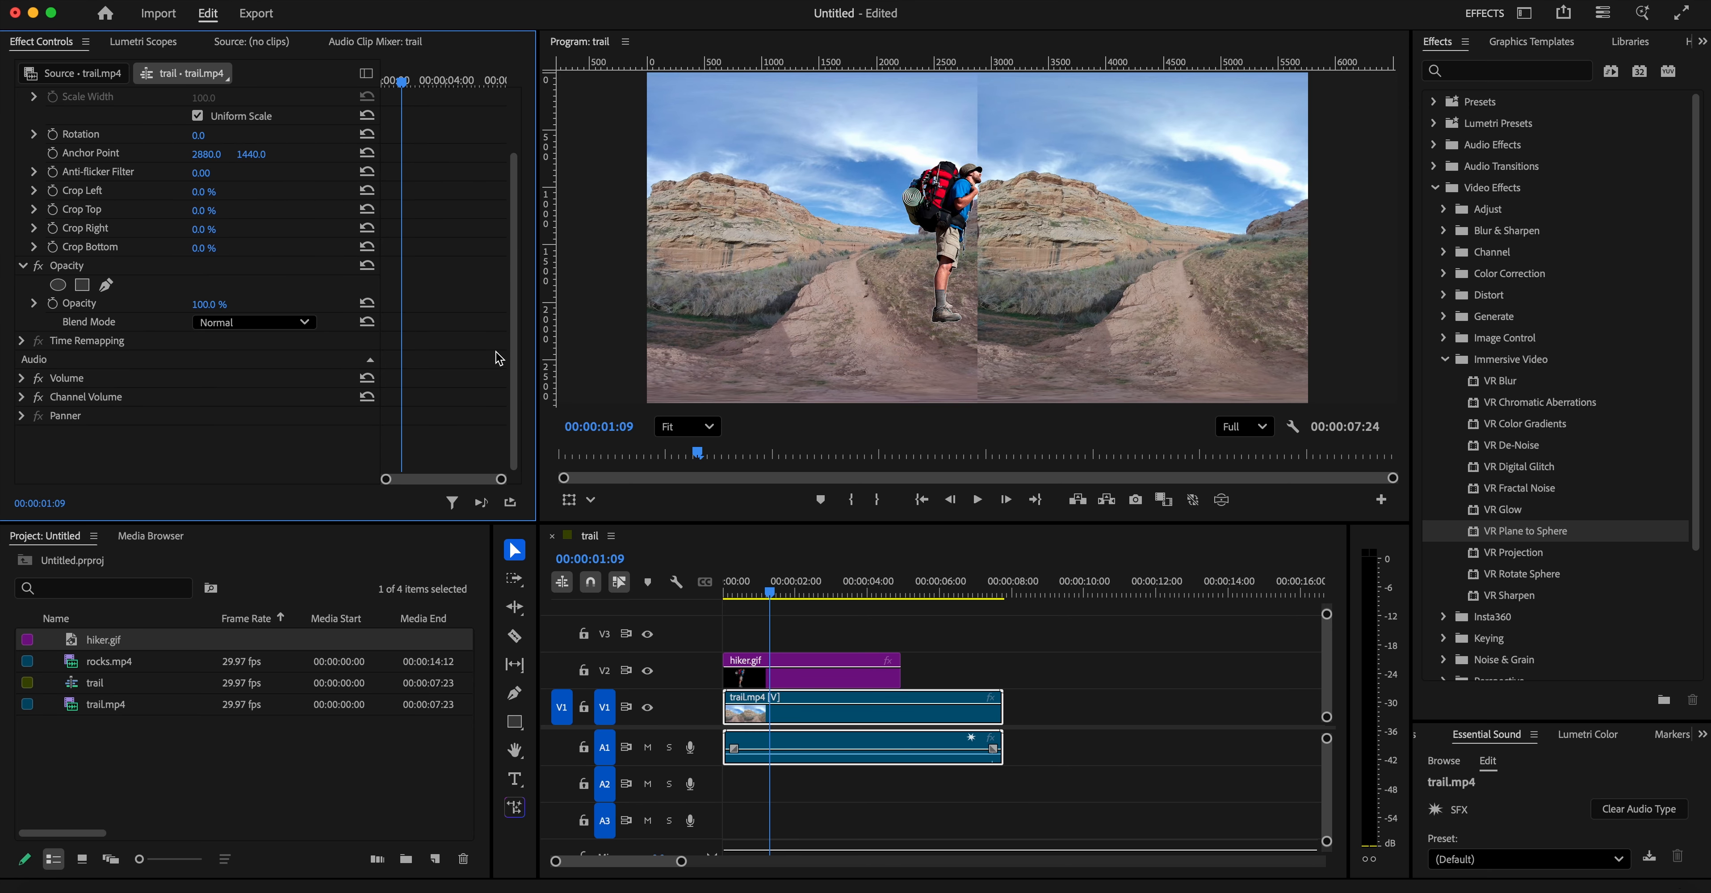
pyautogui.click(1466, 536)
pyautogui.moveTo(912, 562); pyautogui.dragTo(781, 670)
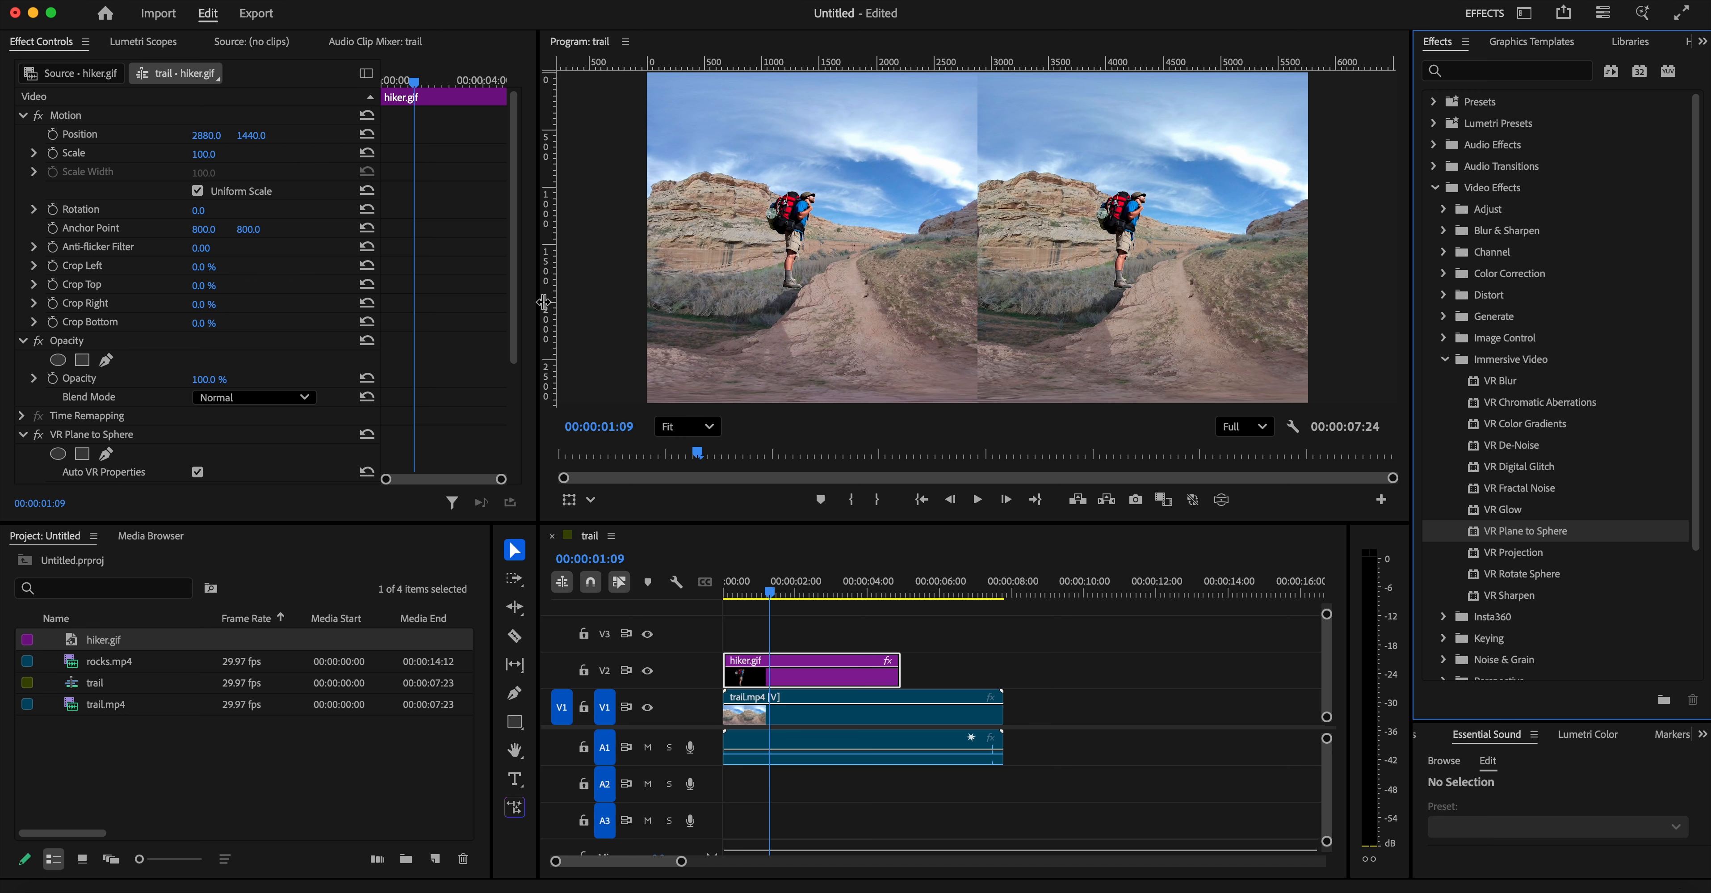
# - Set the hiker's VR Plane to Sphere projection to tilt 23°, pan 17° and roll -2°, and its Scale (Degrees) to 45
pyautogui.moveTo(518, 306); pyautogui.dragTo(508, 389)
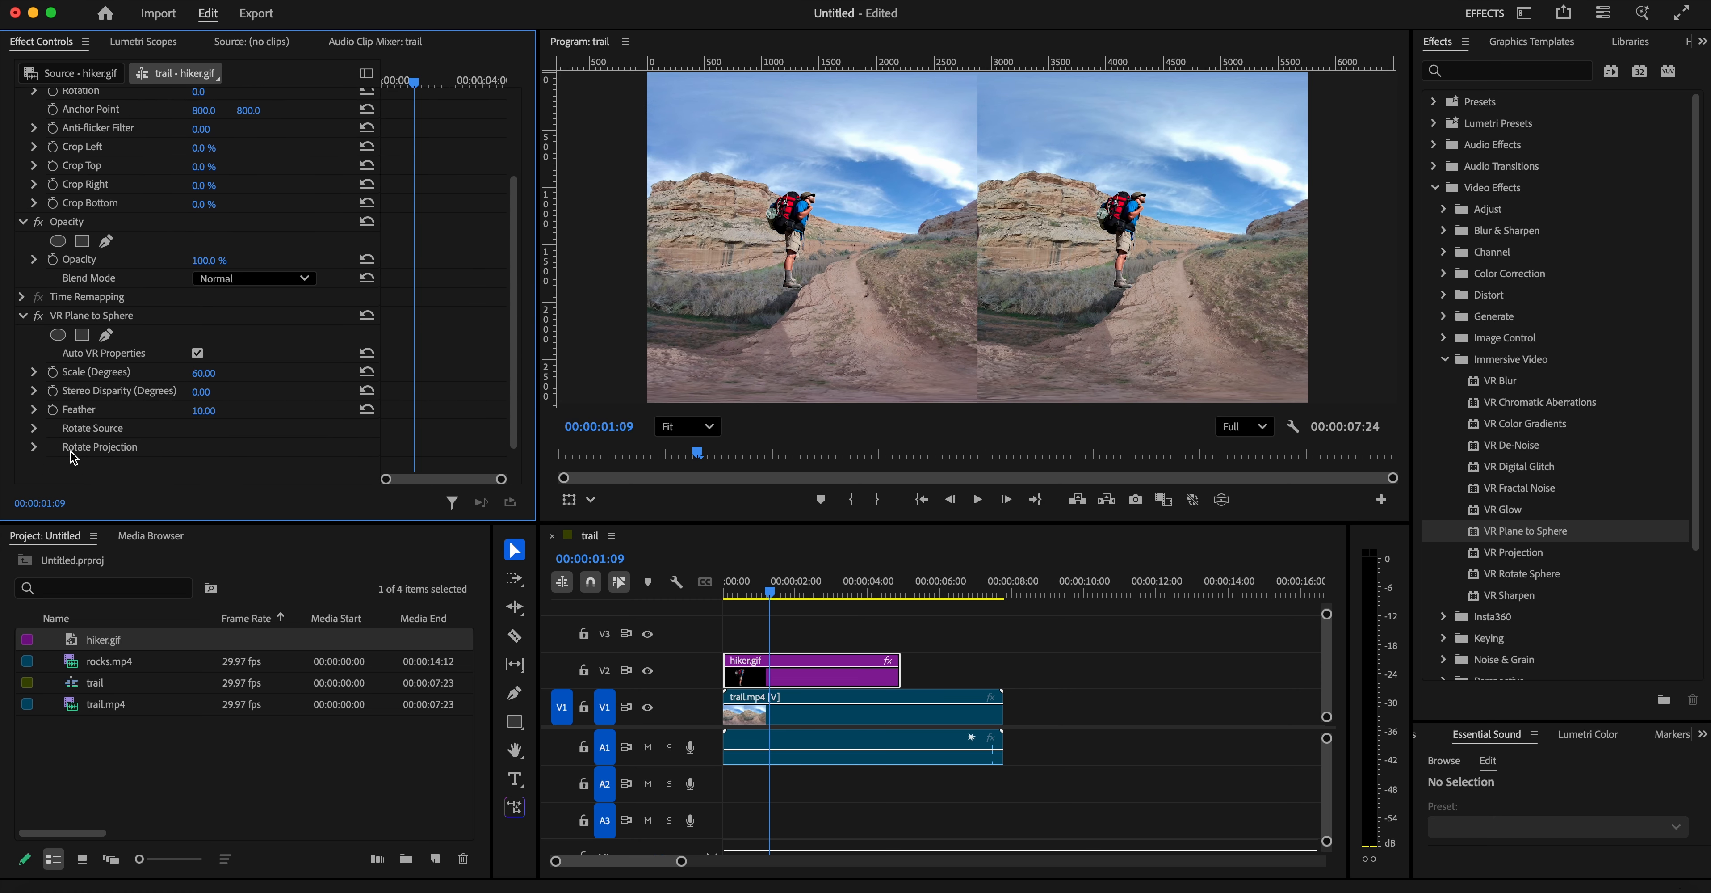
pyautogui.click(36, 452)
pyautogui.scroll(-5, 102, 386)
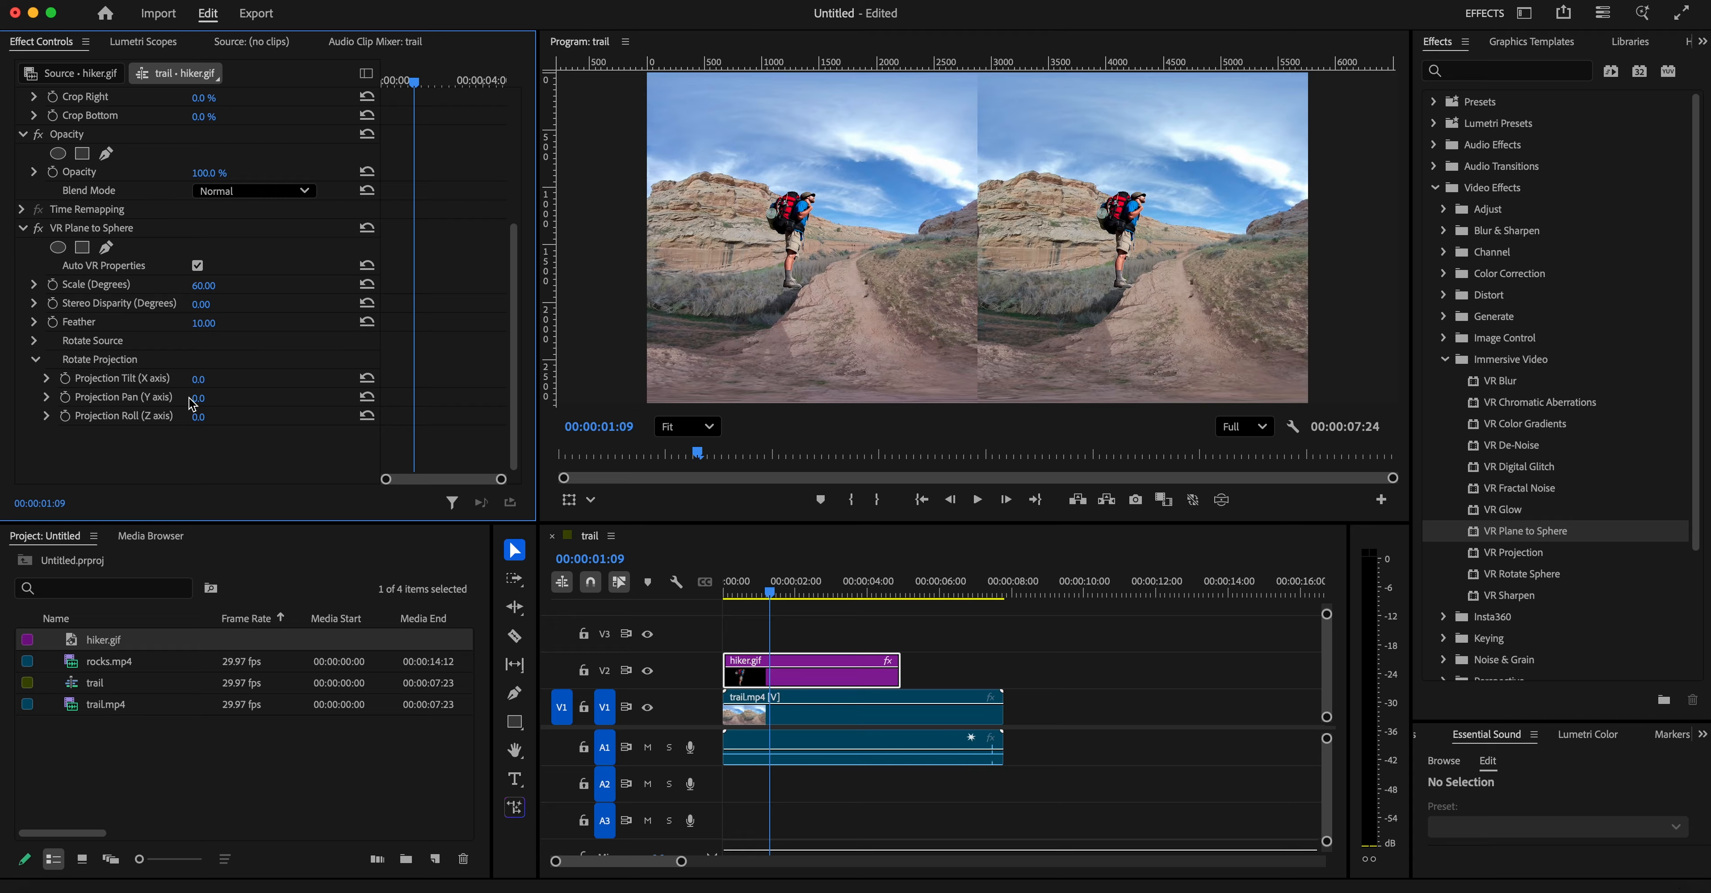
pyautogui.moveTo(198, 397)
pyautogui.mouseDown()
pyautogui.moveTo(232, 398)
pyautogui.moveTo(179, 398)
pyautogui.moveTo(225, 397)
pyautogui.moveTo(181, 378)
pyautogui.moveTo(231, 378)
pyautogui.moveTo(198, 416)
pyautogui.mouseUp()
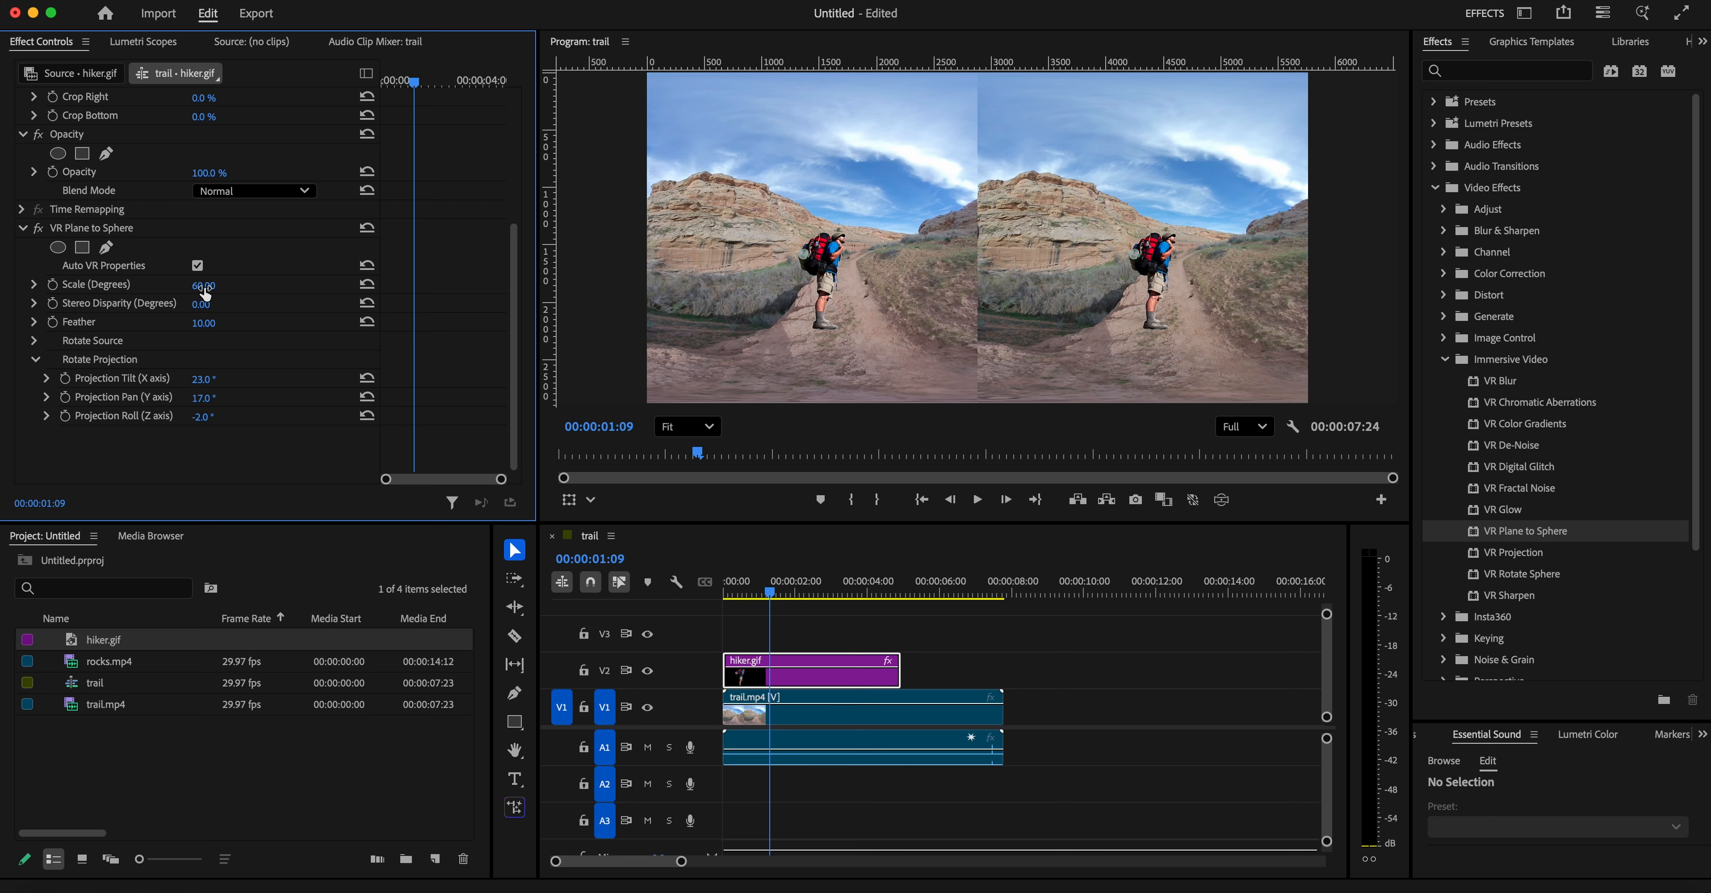
pyautogui.moveTo(206, 292)
pyautogui.mouseDown()
pyautogui.moveTo(186, 292)
pyautogui.moveTo(199, 292)
pyautogui.mouseUp()
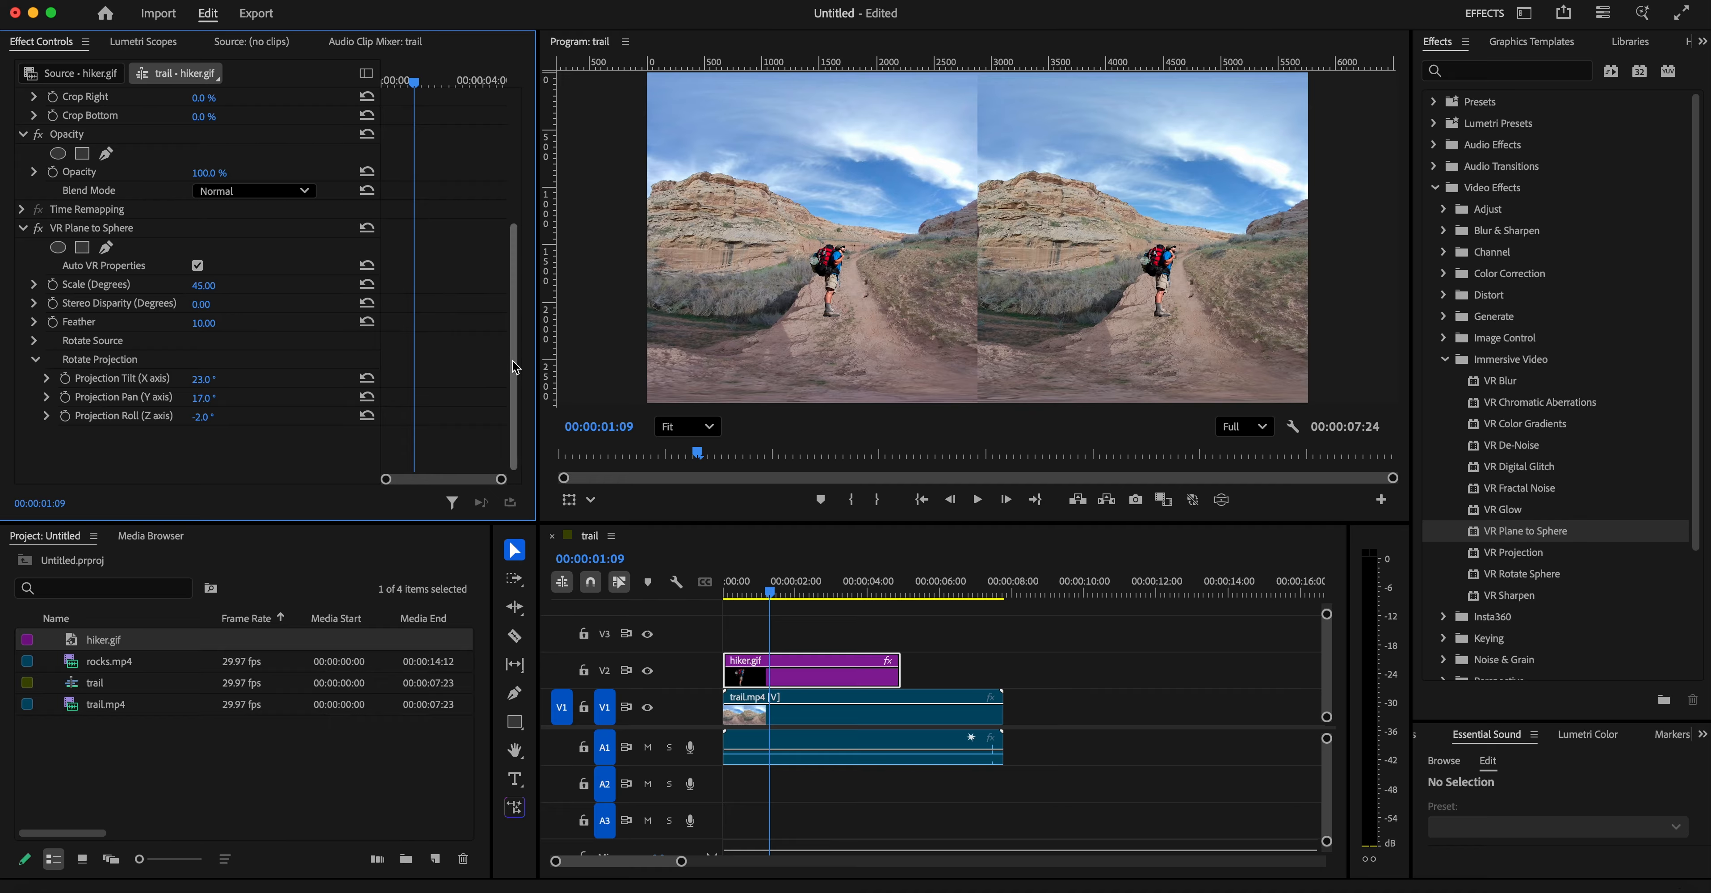
pyautogui.moveTo(512, 360); pyautogui.dragTo(516, 200)
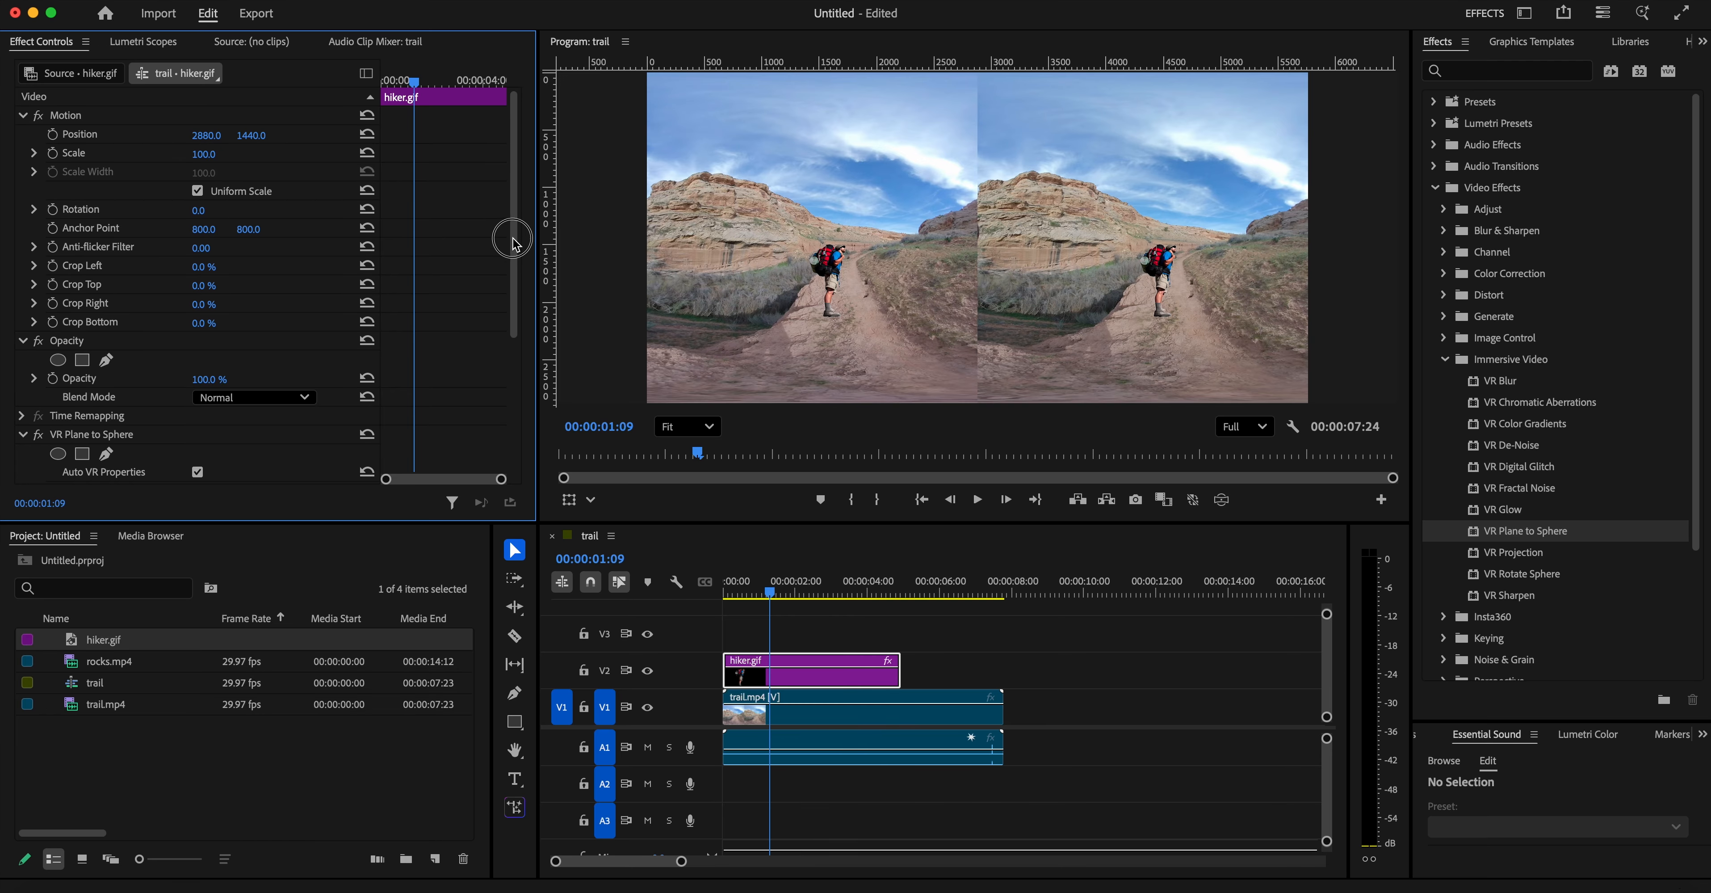
pyautogui.moveTo(515, 236); pyautogui.dragTo(499, 385)
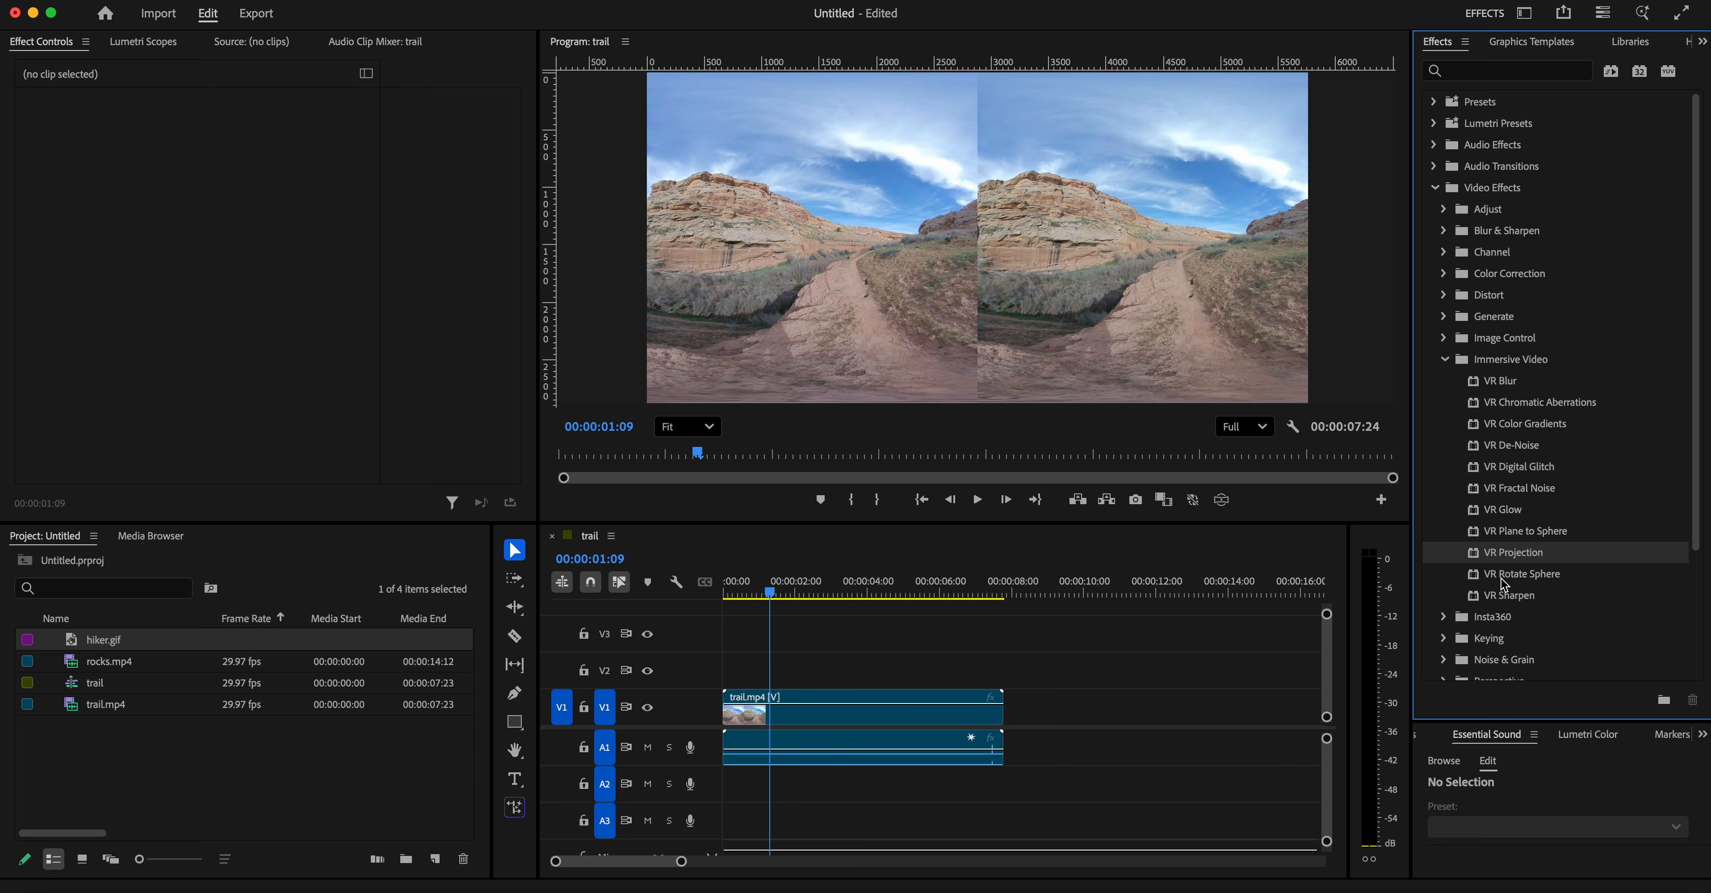
# - Try the VR Sharpen effect on the trail clip with an increased Sharpen Amount
pyautogui.click(1504, 584)
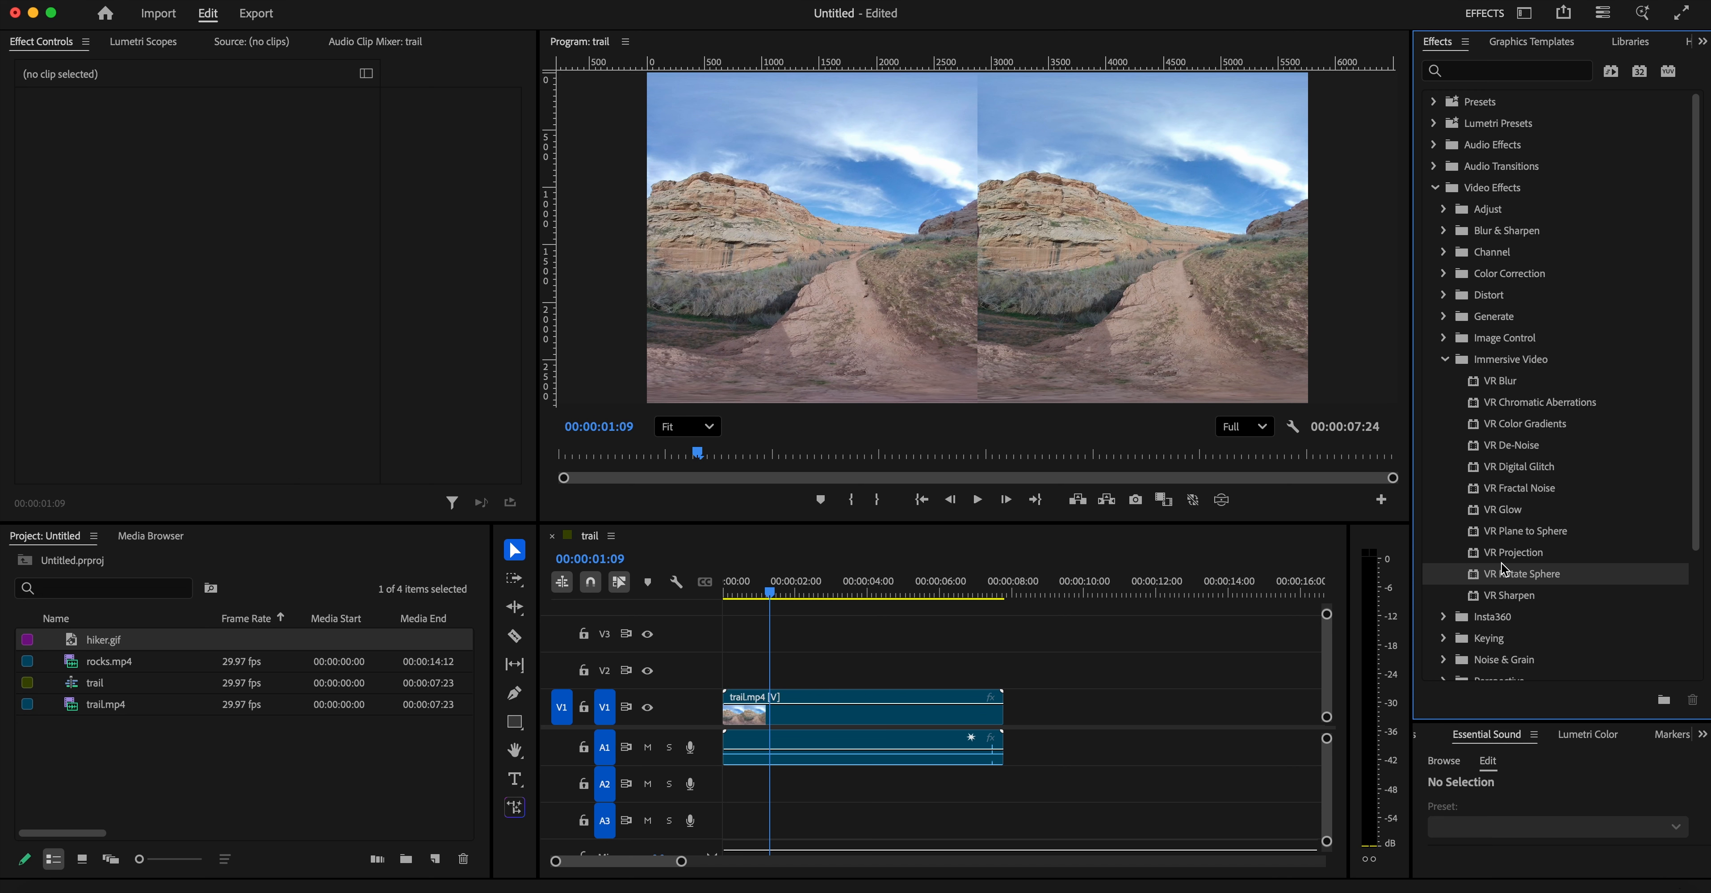
pyautogui.click(1506, 599)
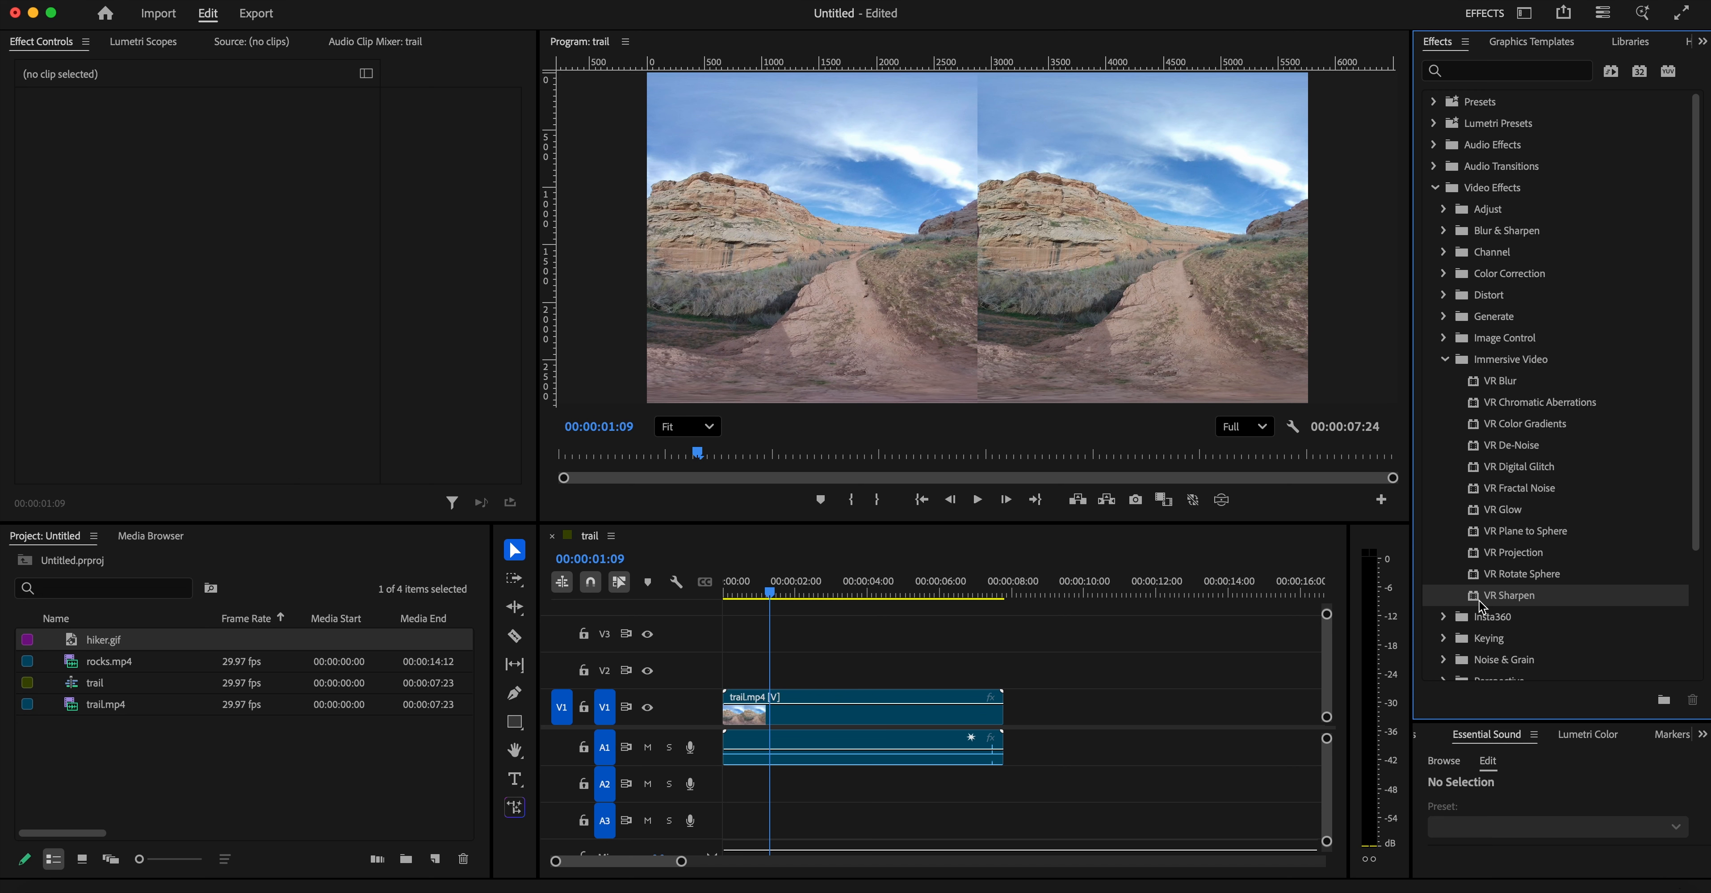
pyautogui.moveTo(1479, 603); pyautogui.dragTo(851, 711)
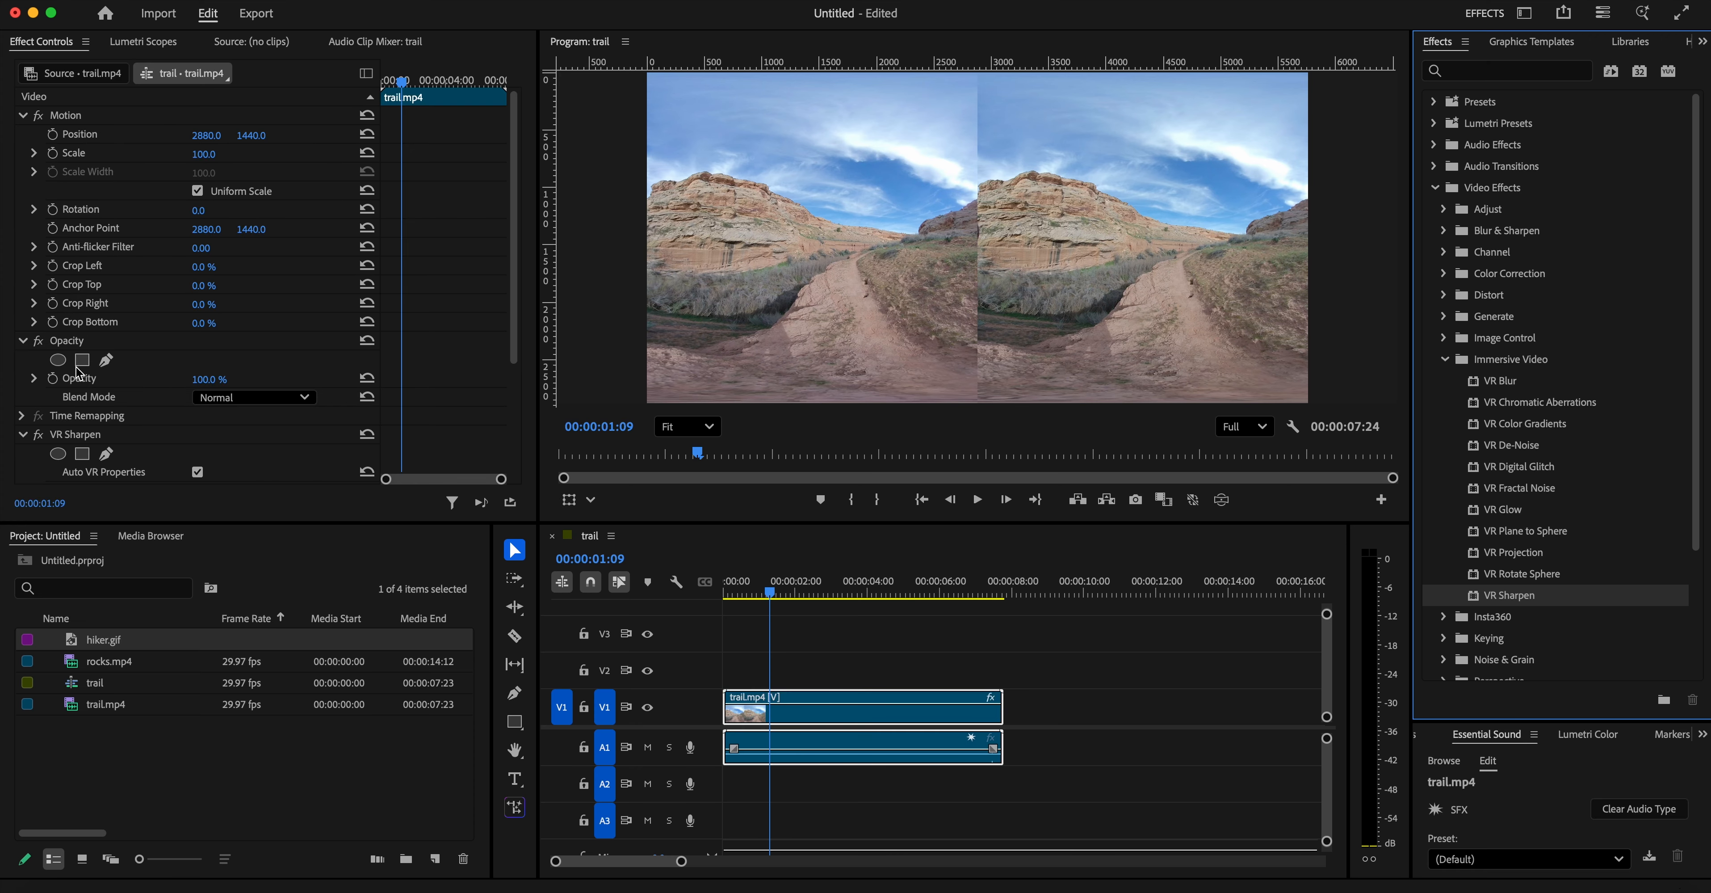
pyautogui.scroll(-3, 199, 448)
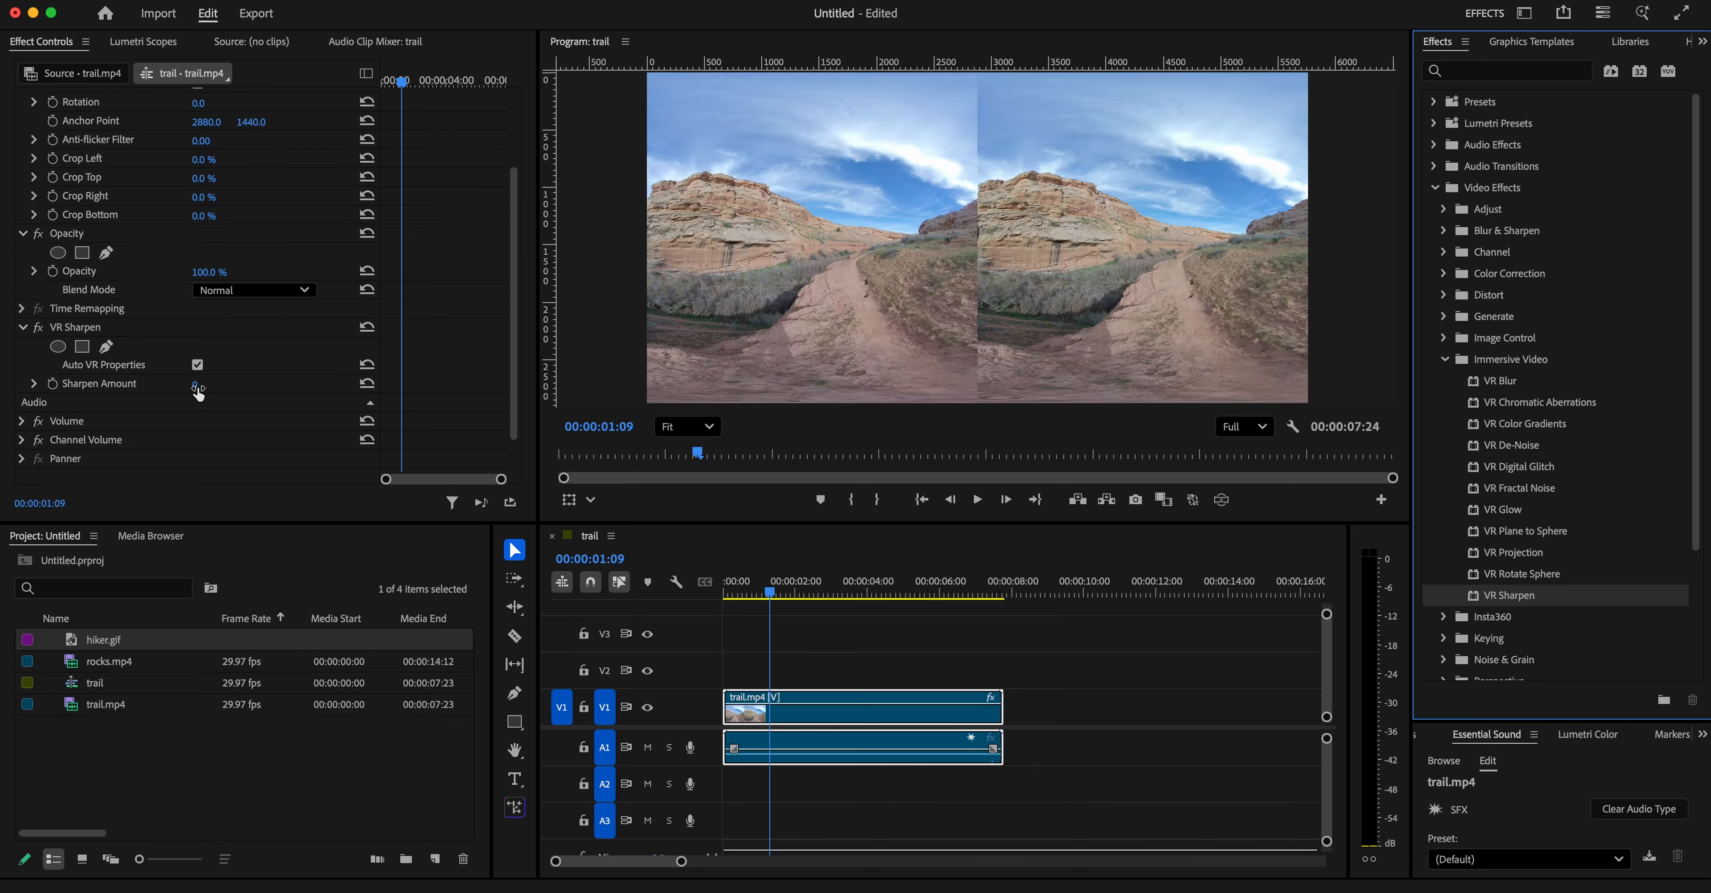
pyautogui.moveTo(198, 389); pyautogui.dragTo(265, 390)
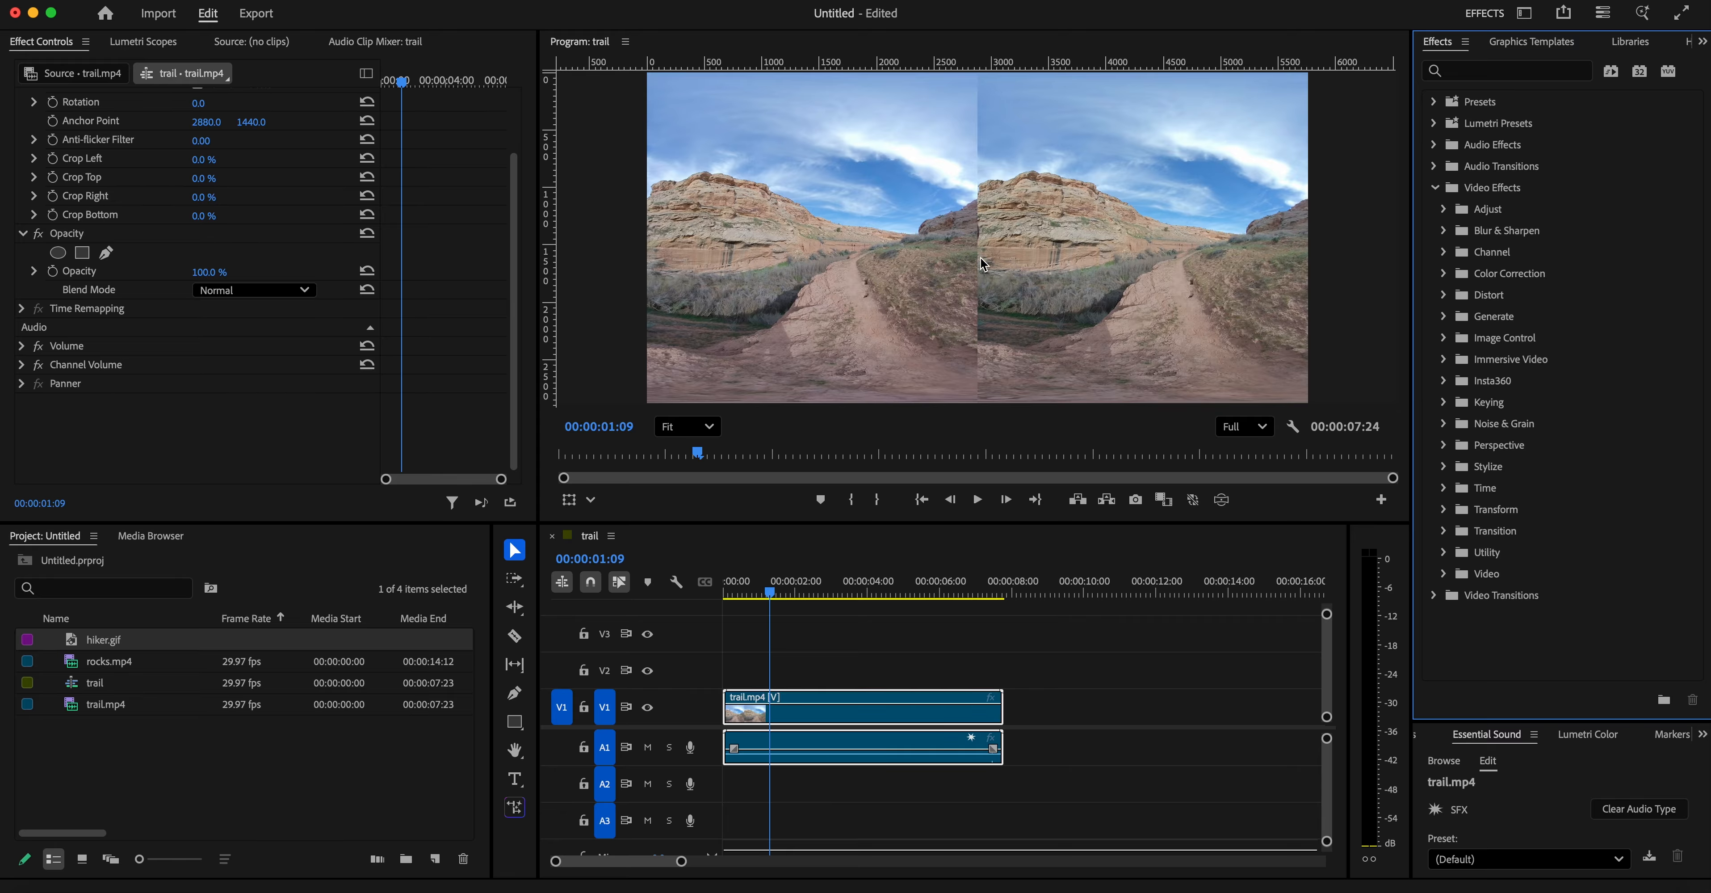
# - Try the Extract effect on the trail clip with Black Input Level 101, White Input Level 160 and Softness 100
pyautogui.click(1446, 210)
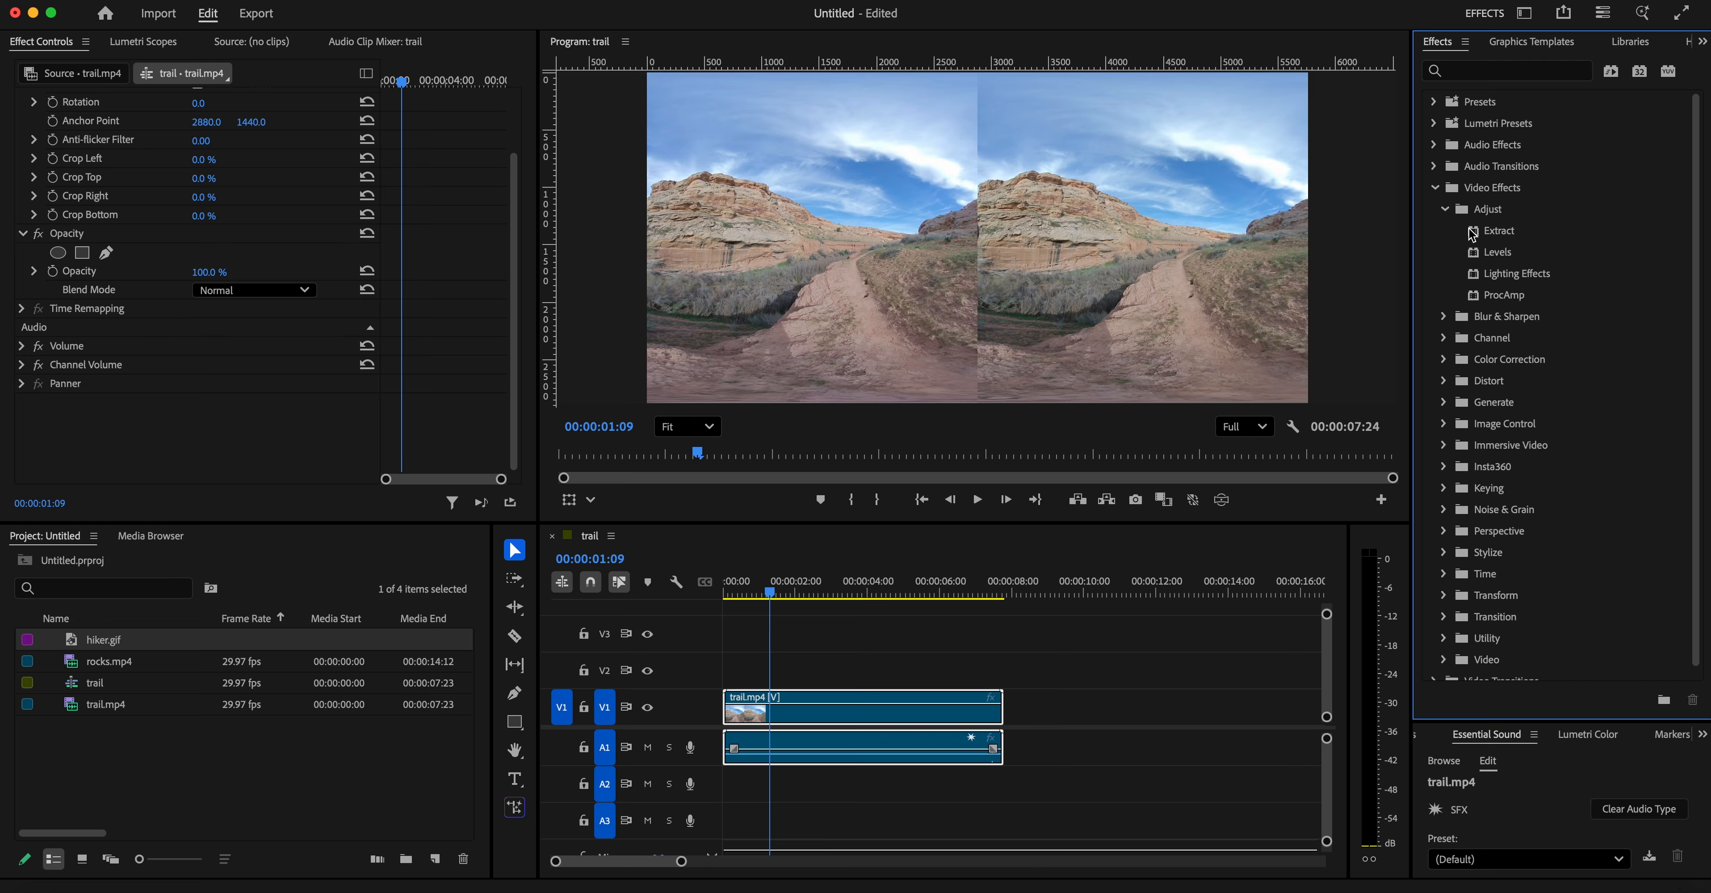
pyautogui.moveTo(1473, 232); pyautogui.dragTo(794, 706)
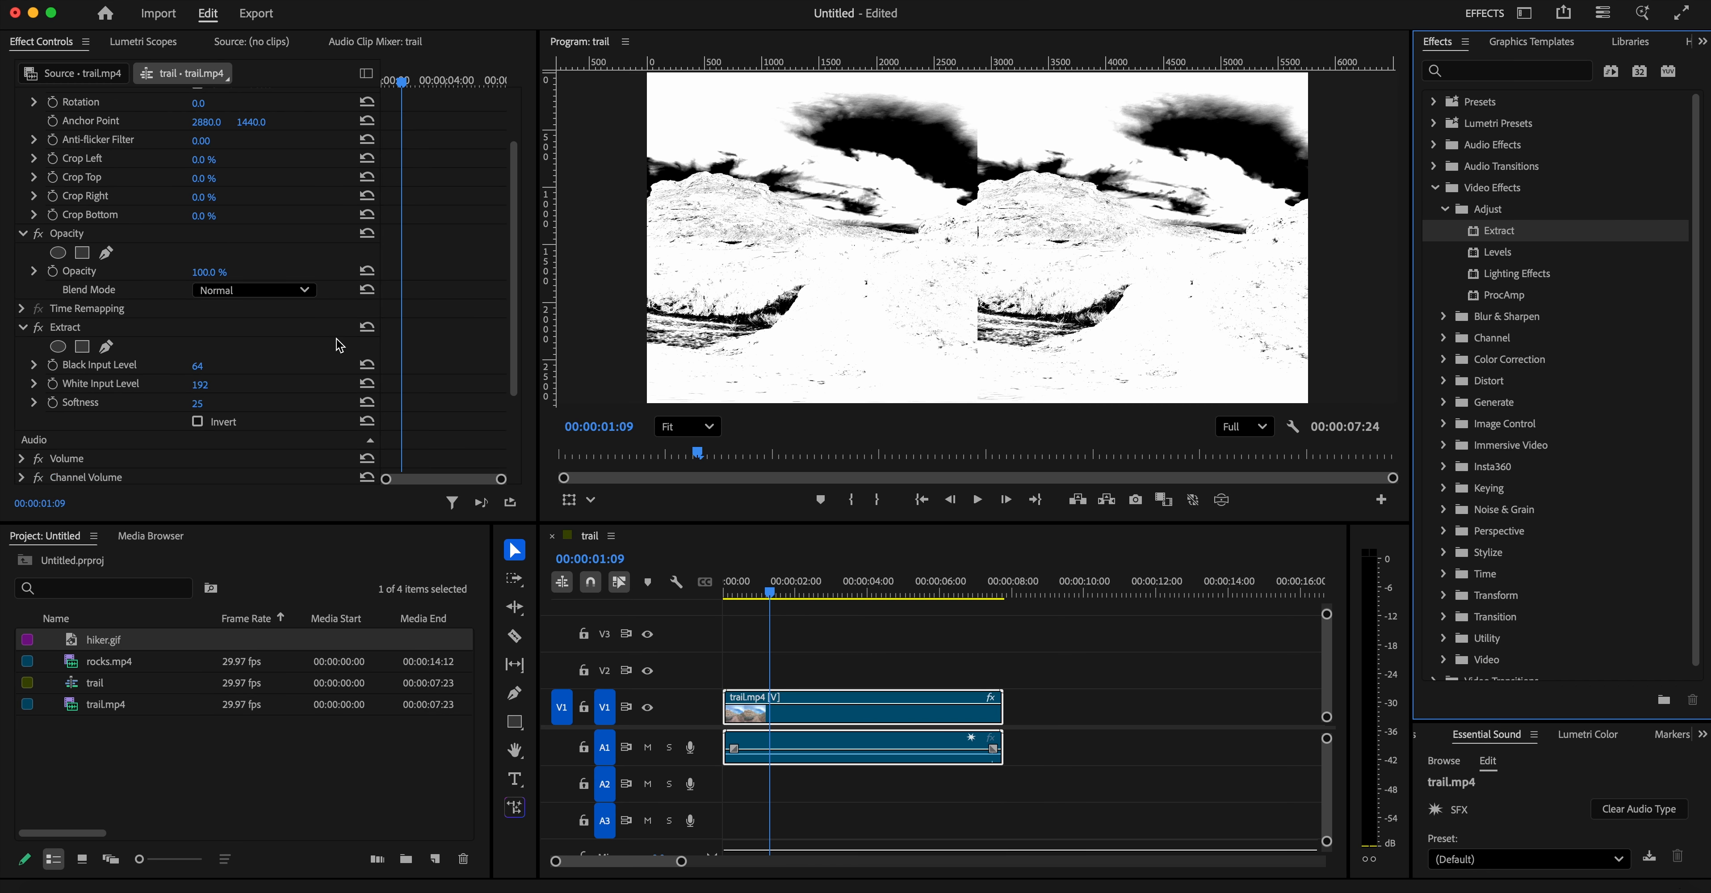
pyautogui.scroll(-3, 151, 332)
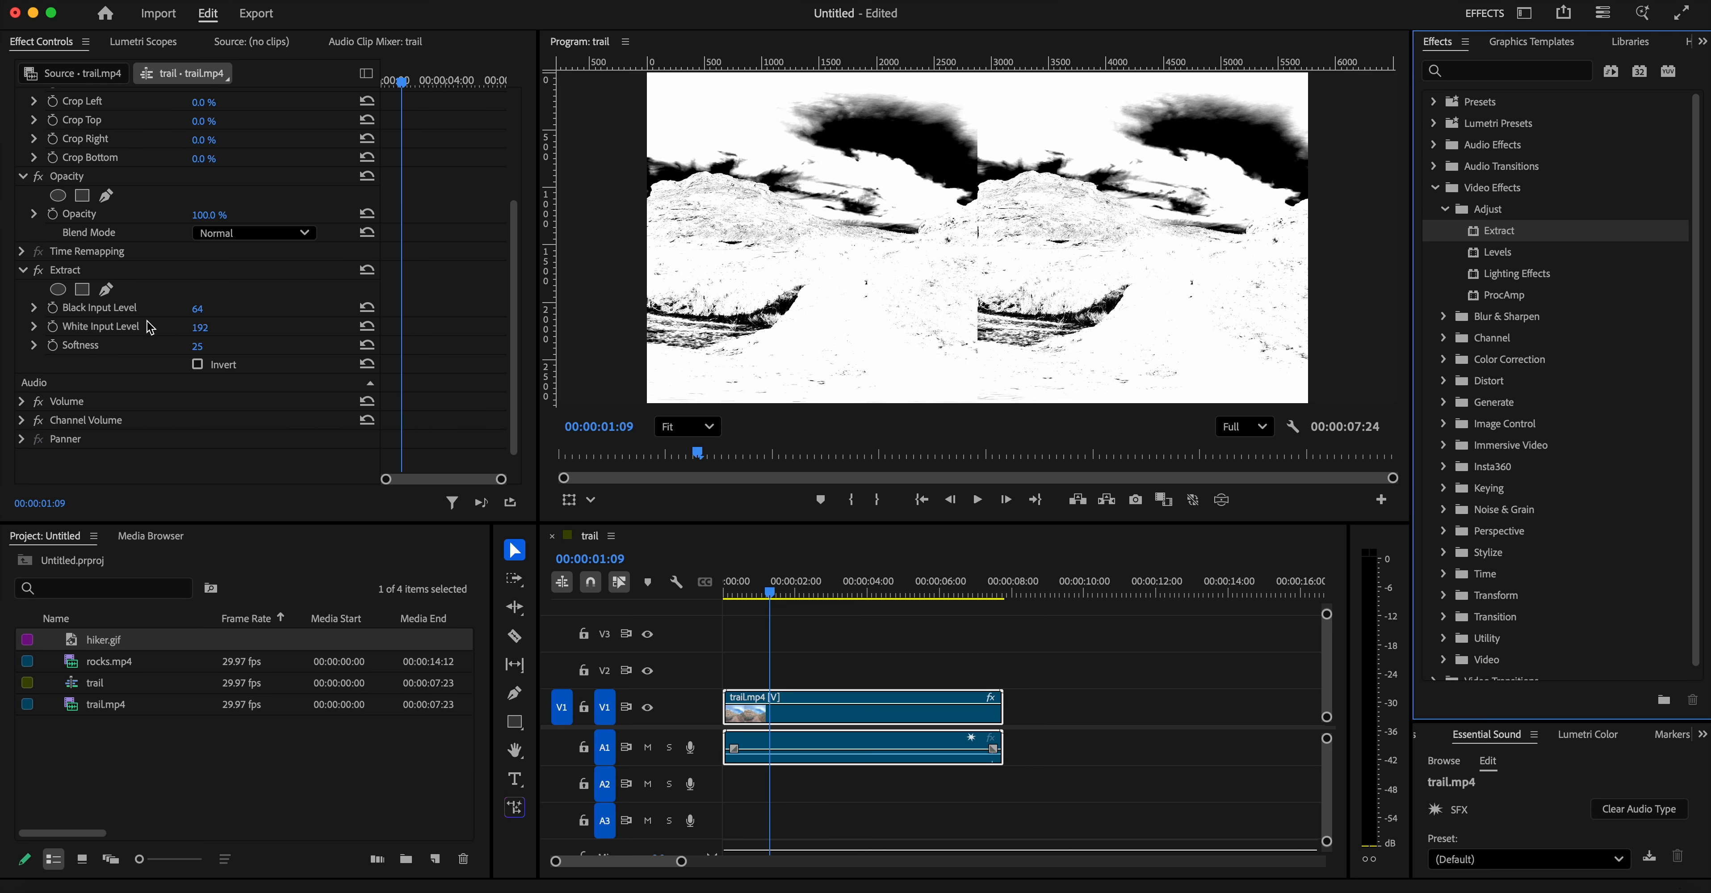
pyautogui.moveTo(199, 309); pyautogui.dragTo(242, 347)
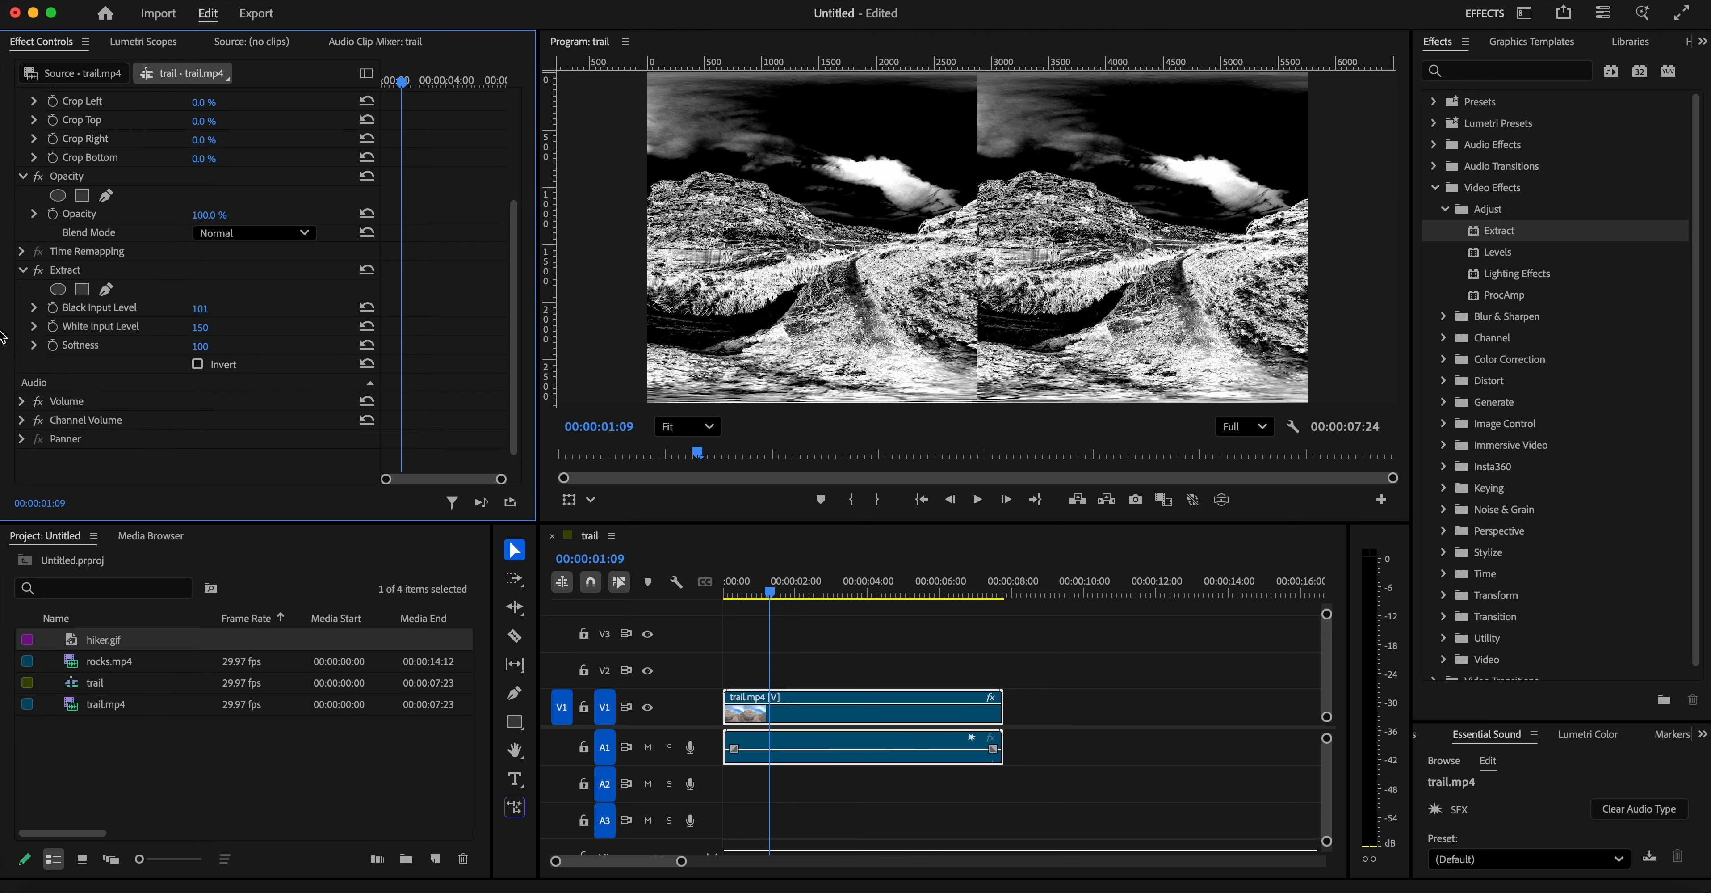
pyautogui.moveTo(202, 332); pyautogui.dragTo(151, 332)
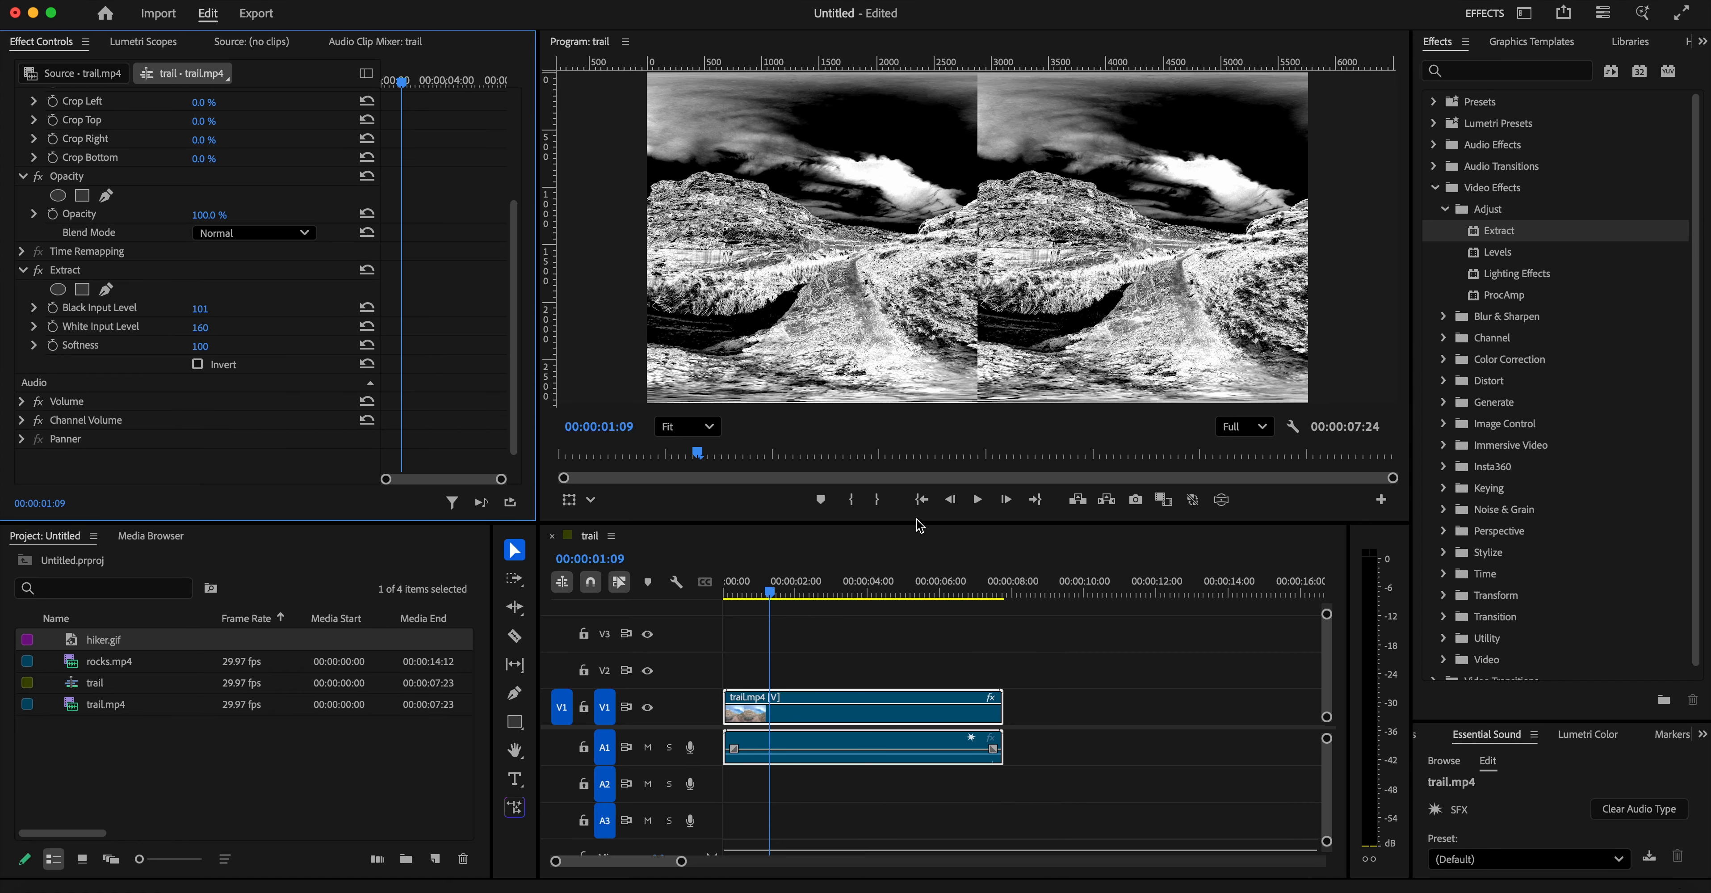
# - Apply the Levels effect to the trail clip with (RGB) Black Input Level 73 and (RGB) White Input Level 231
pyautogui.click(1479, 254)
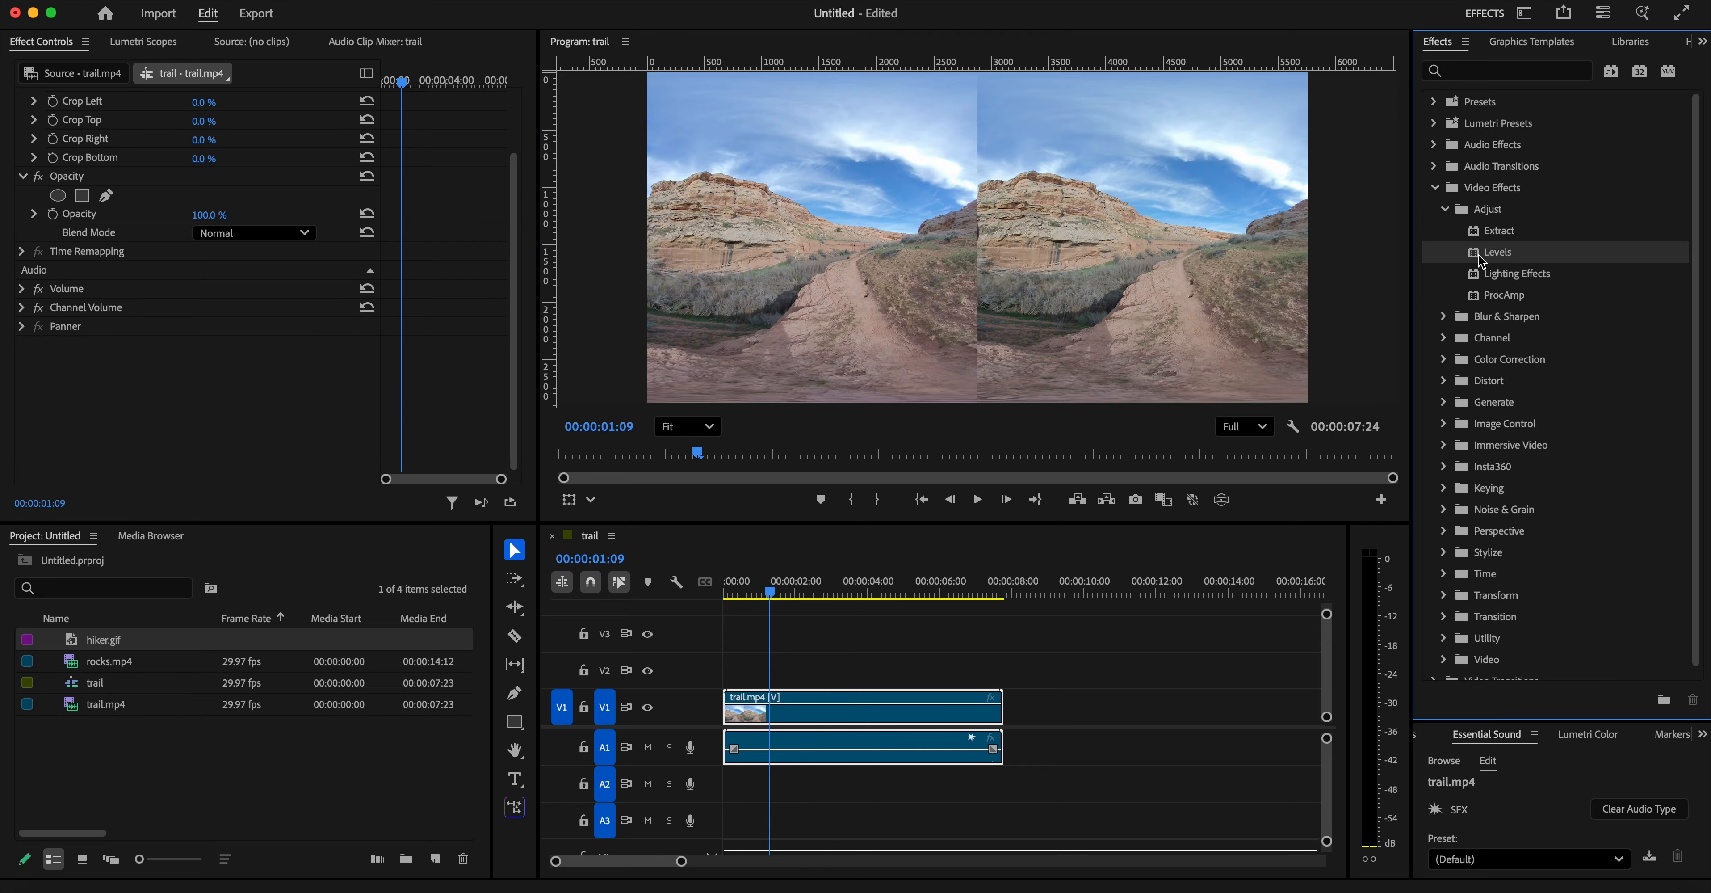
pyautogui.moveTo(1479, 254); pyautogui.dragTo(849, 700)
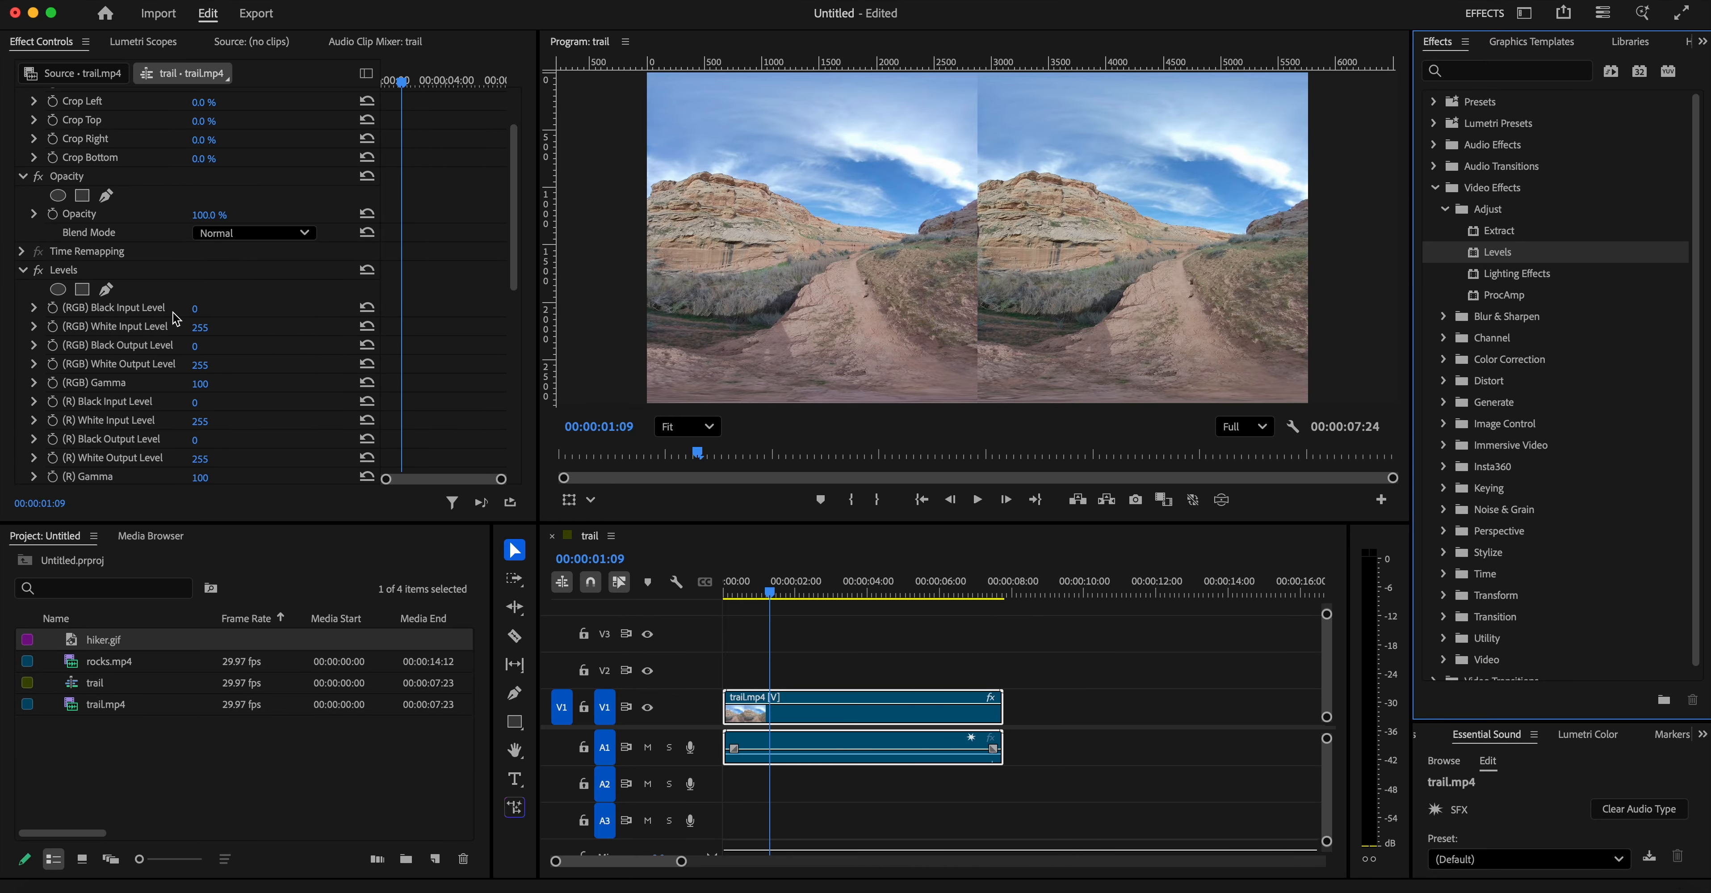
pyautogui.moveTo(196, 308); pyautogui.dragTo(222, 309)
pyautogui.moveTo(198, 429)
pyautogui.mouseDown()
pyautogui.moveTo(153, 416)
pyautogui.moveTo(222, 436)
pyautogui.moveTo(195, 436)
pyautogui.moveTo(212, 398)
pyautogui.moveTo(194, 398)
pyautogui.mouseUp()
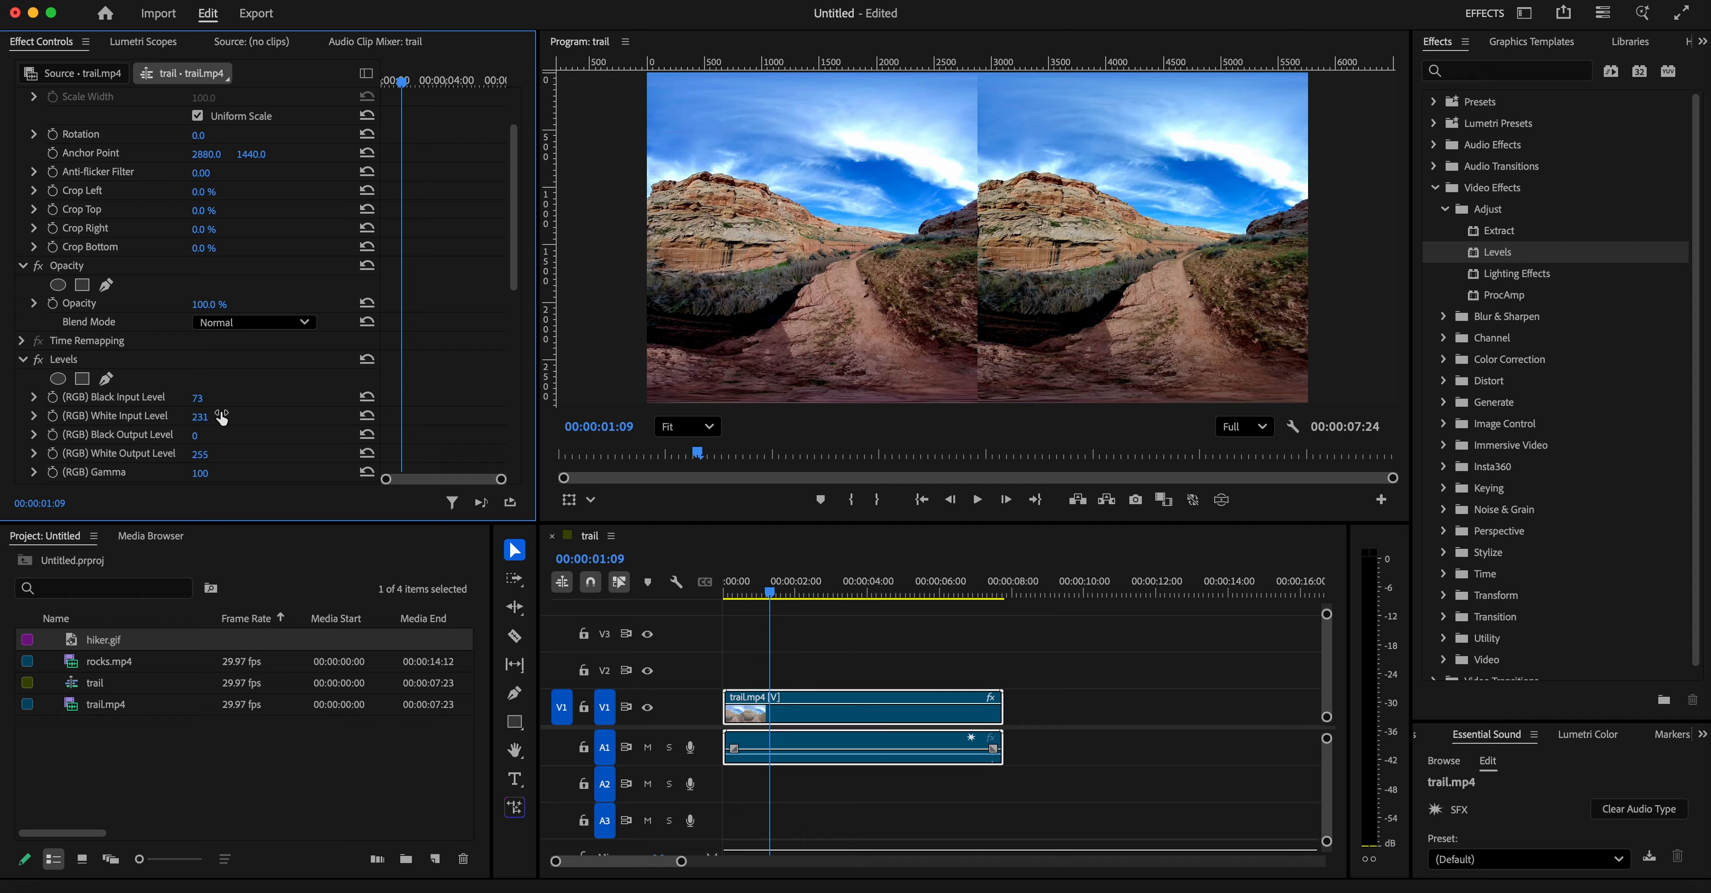
# - Toggle the Levels effect off and on repeatedly to compare the trail clip with and without it, and delete the effect
pyautogui.scroll(-2, 222, 418)
pyautogui.scroll(-1, 222, 419)
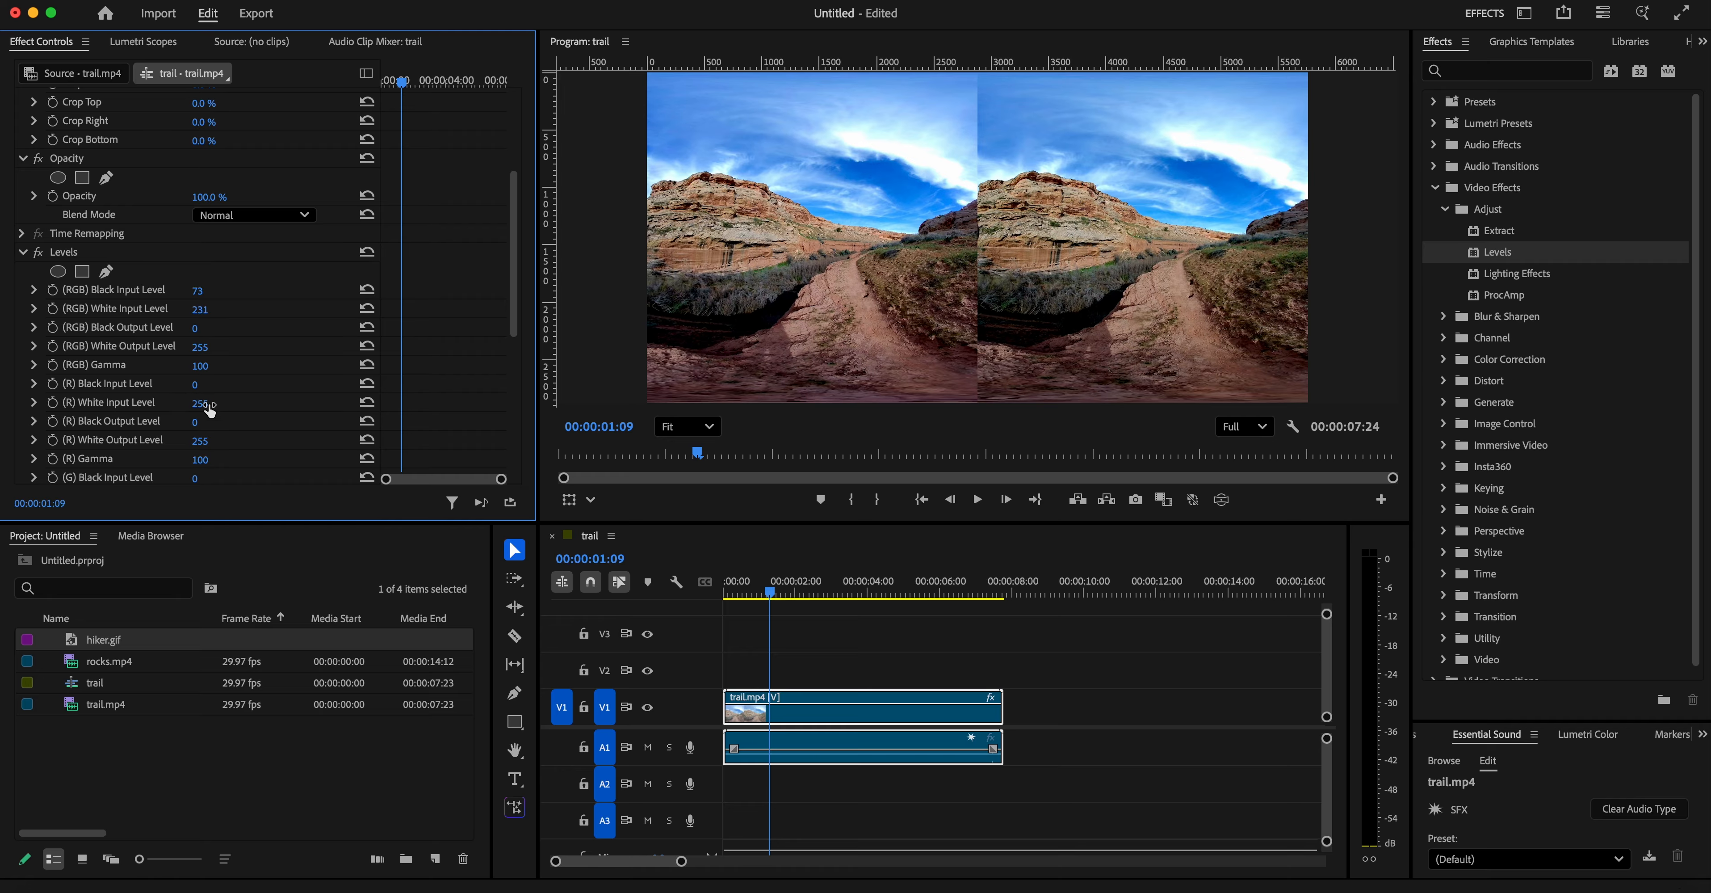
pyautogui.scroll(2, 192, 387)
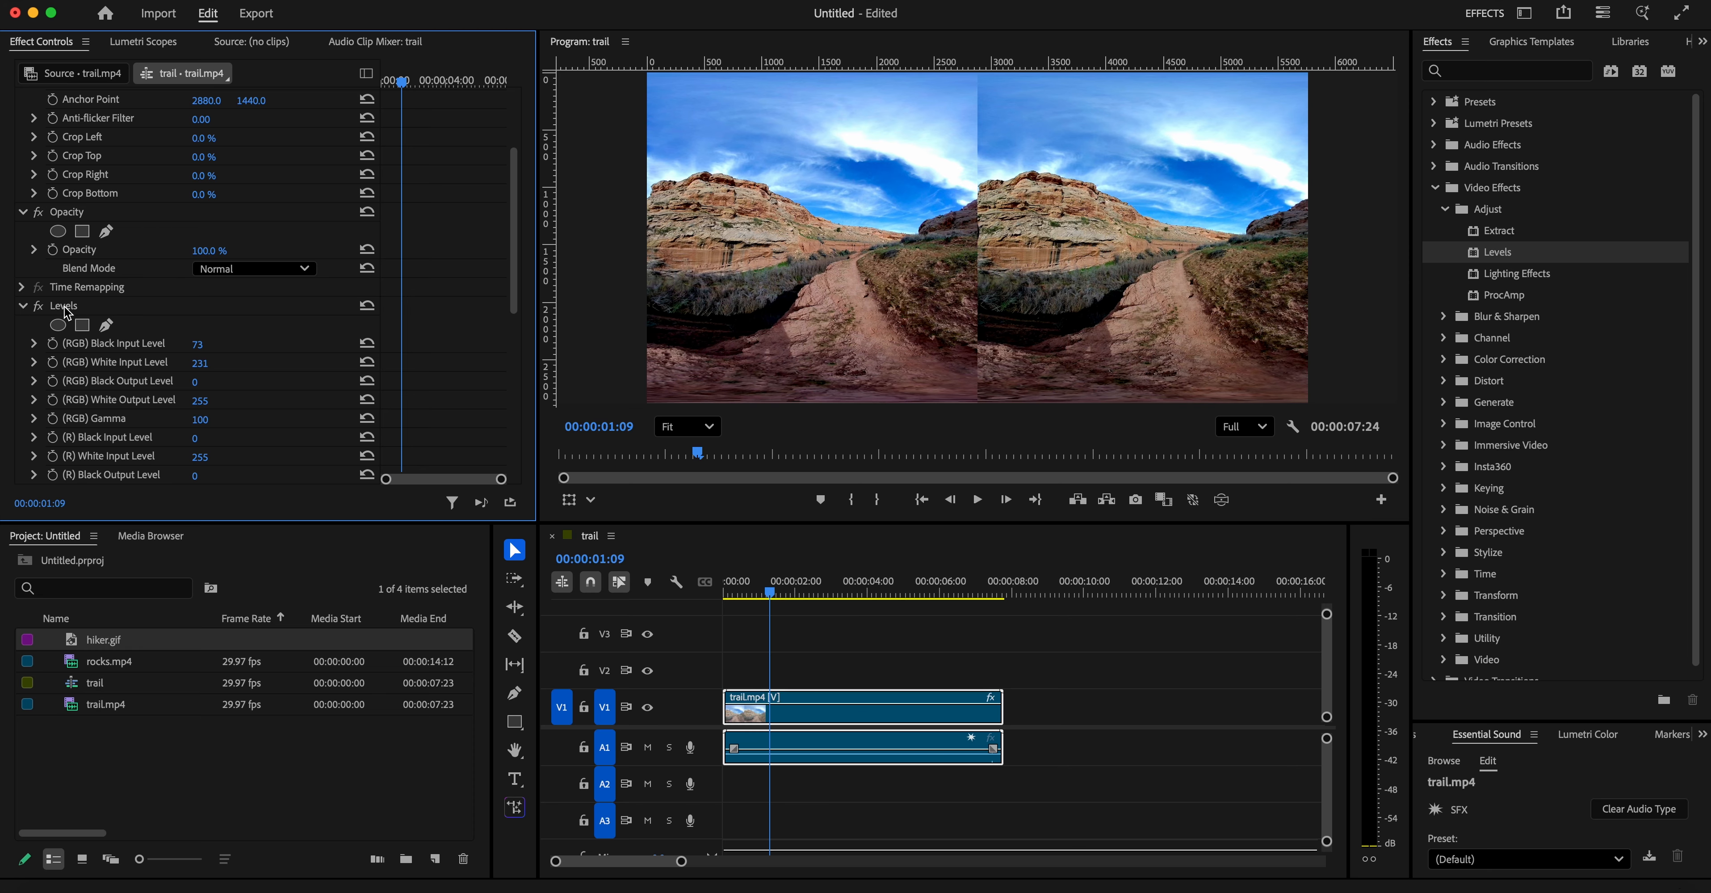
pyautogui.click(38, 306)
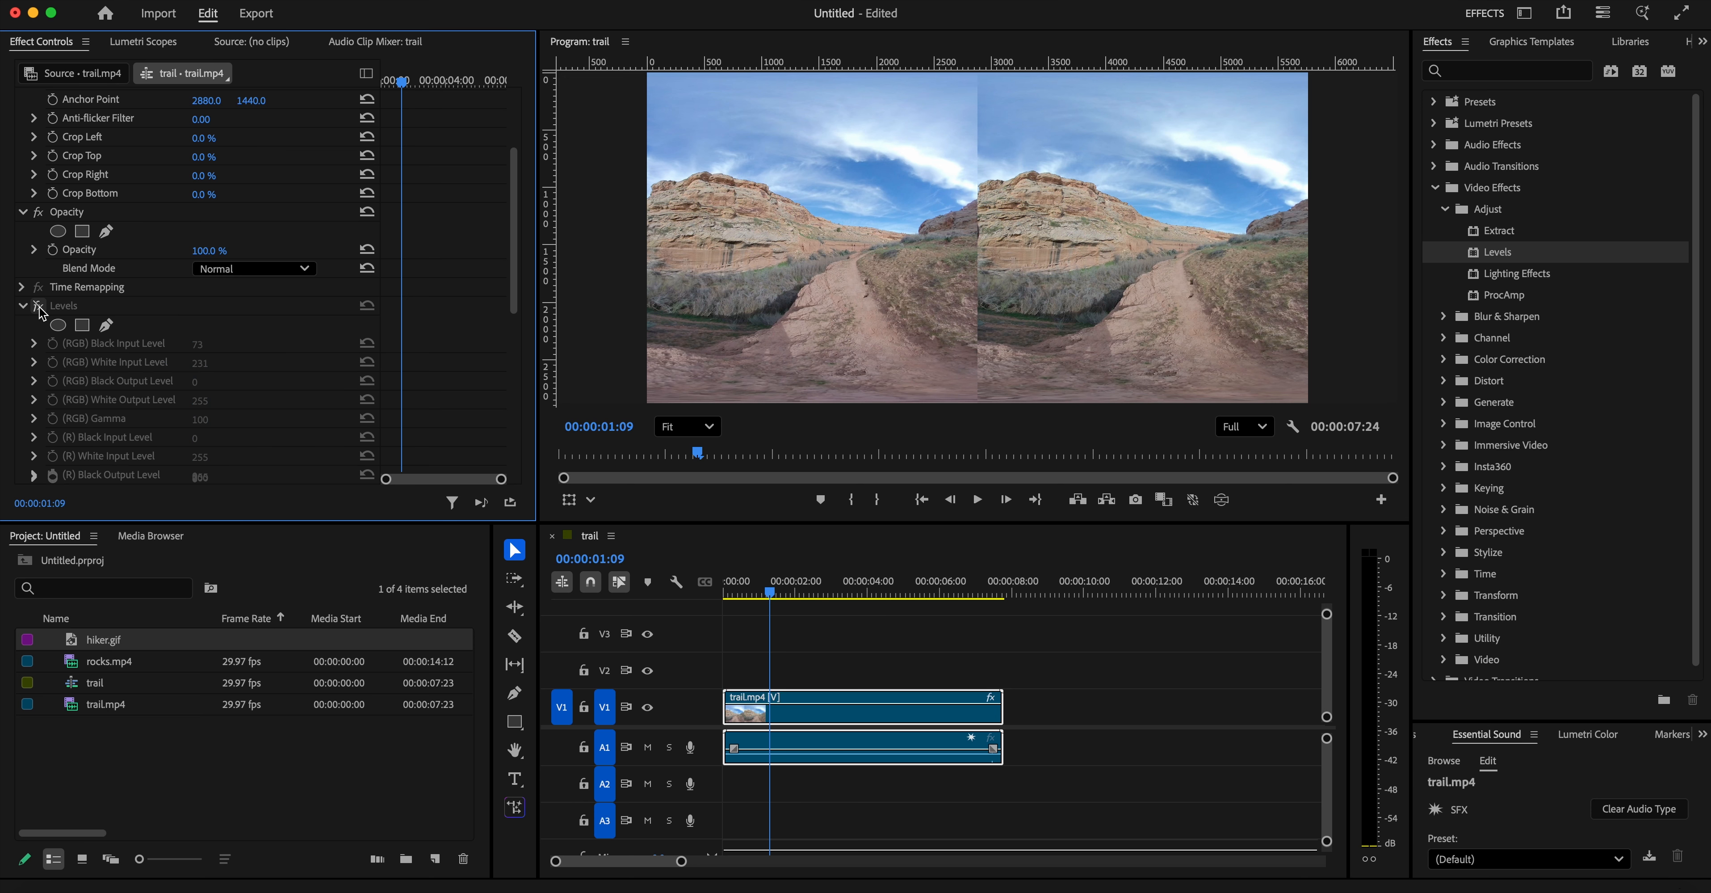
pyautogui.click(39, 306)
pyautogui.click(39, 306)
pyautogui.click(37, 304)
pyautogui.click(38, 306)
pyautogui.click(38, 306)
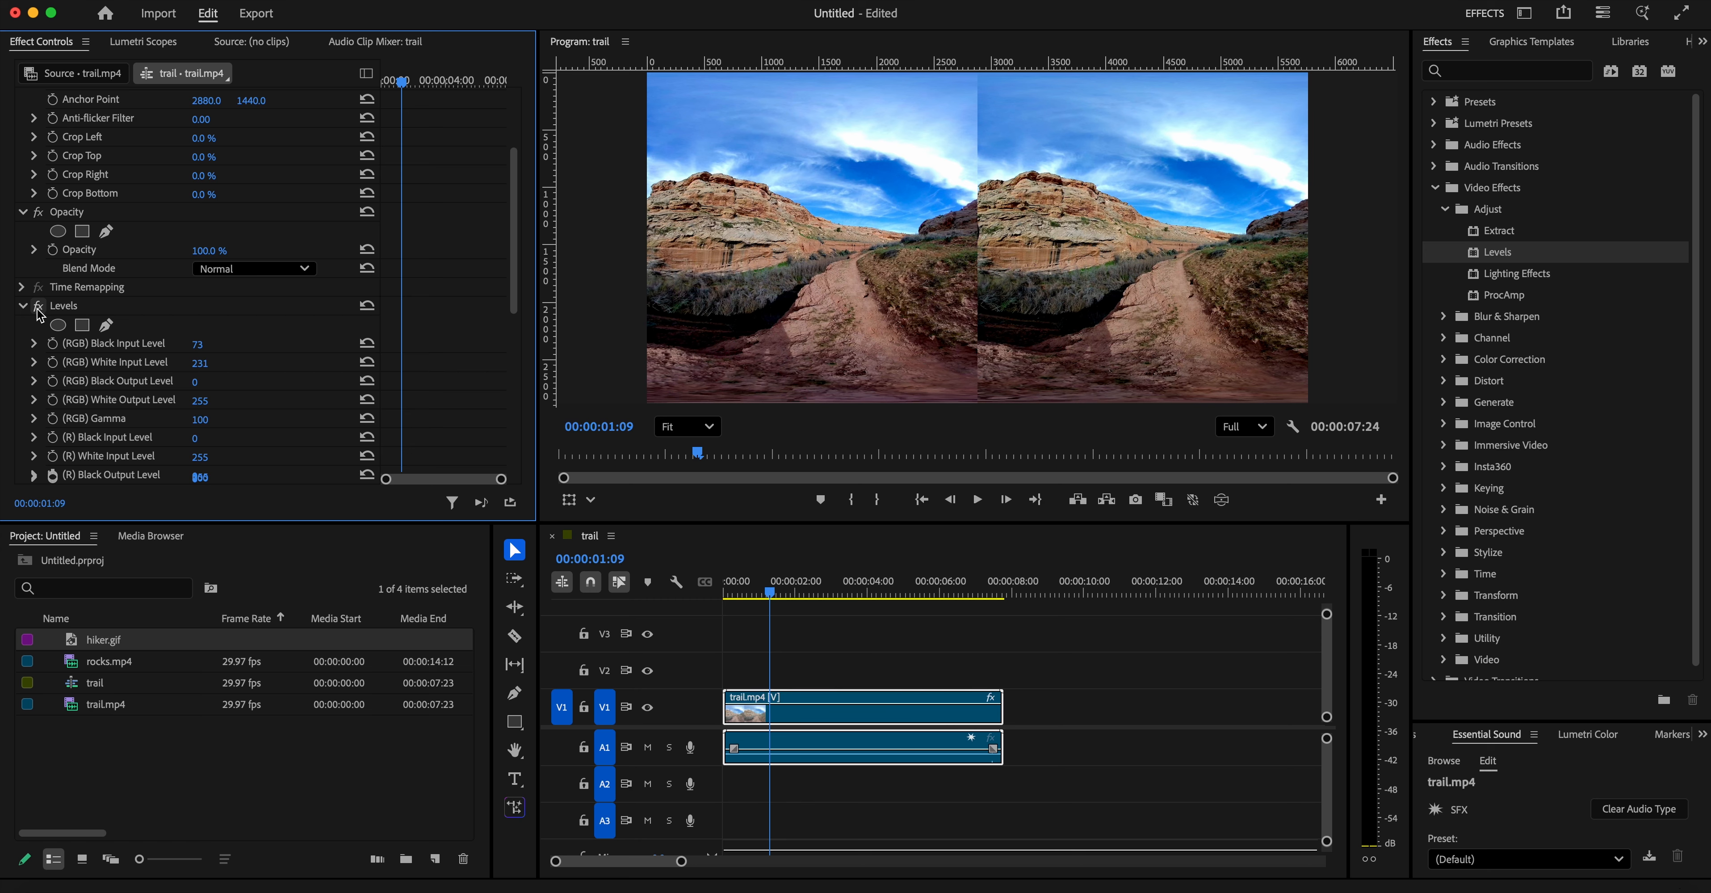
pyautogui.click(39, 306)
pyautogui.click(39, 306)
pyautogui.click(40, 308)
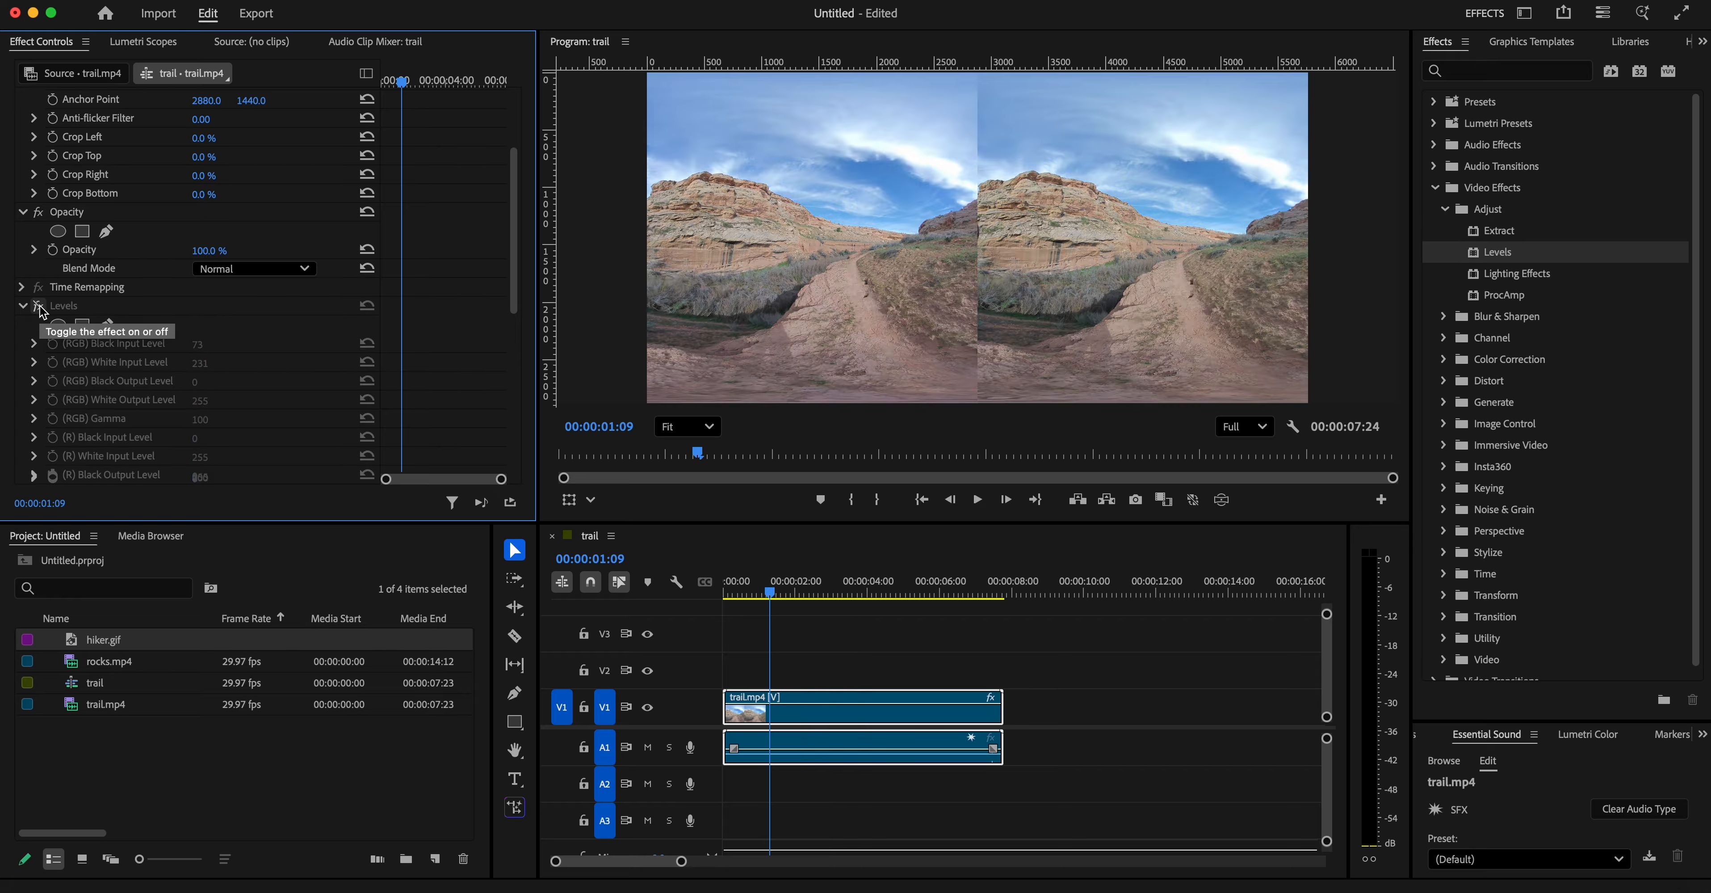
pyautogui.click(40, 308)
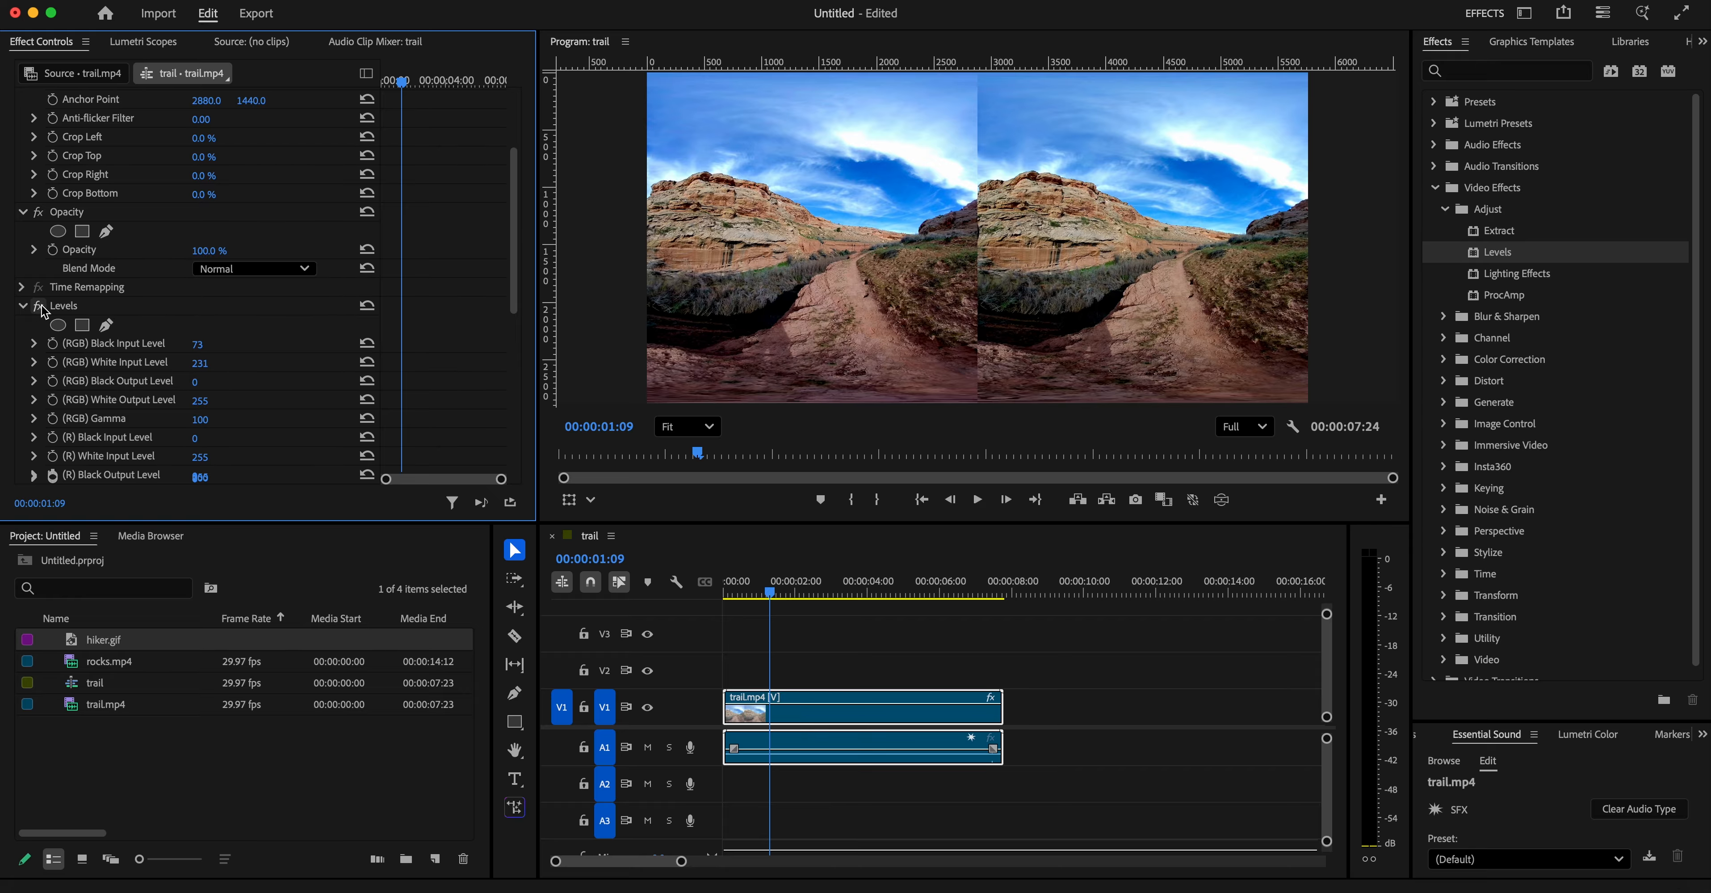
pyautogui.click(78, 311)
pyautogui.press('BackSpace')
# - Try Lighting Effects on the trail clip and delete the effect again
pyautogui.click(1479, 279)
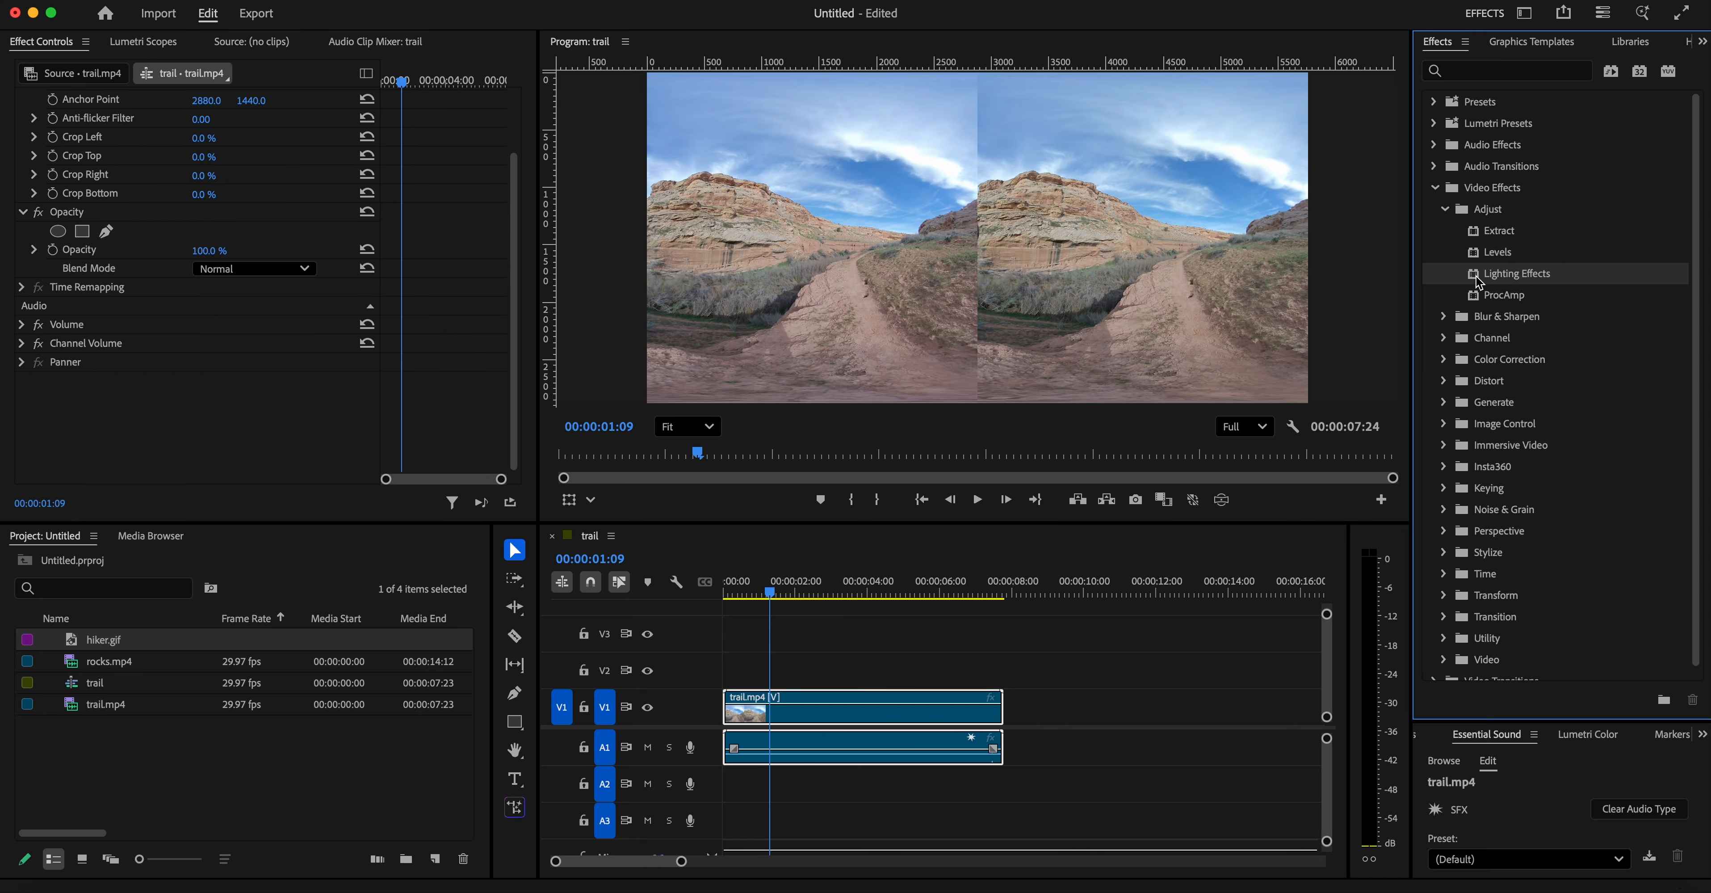
pyautogui.moveTo(1479, 281); pyautogui.dragTo(805, 709)
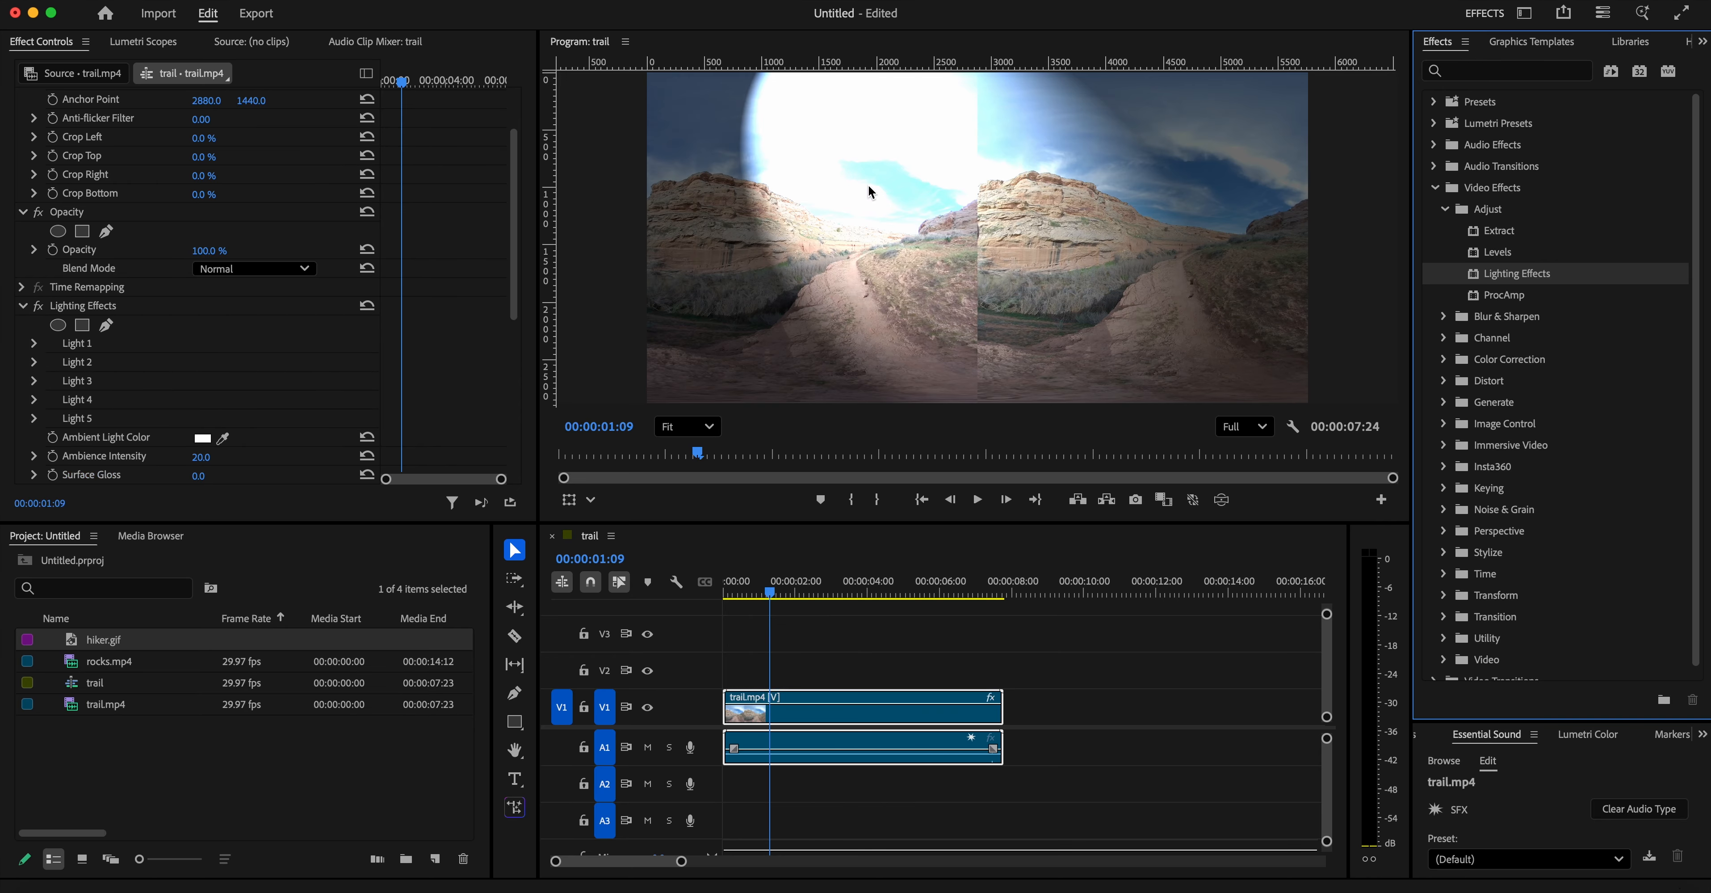
pyautogui.click(87, 309)
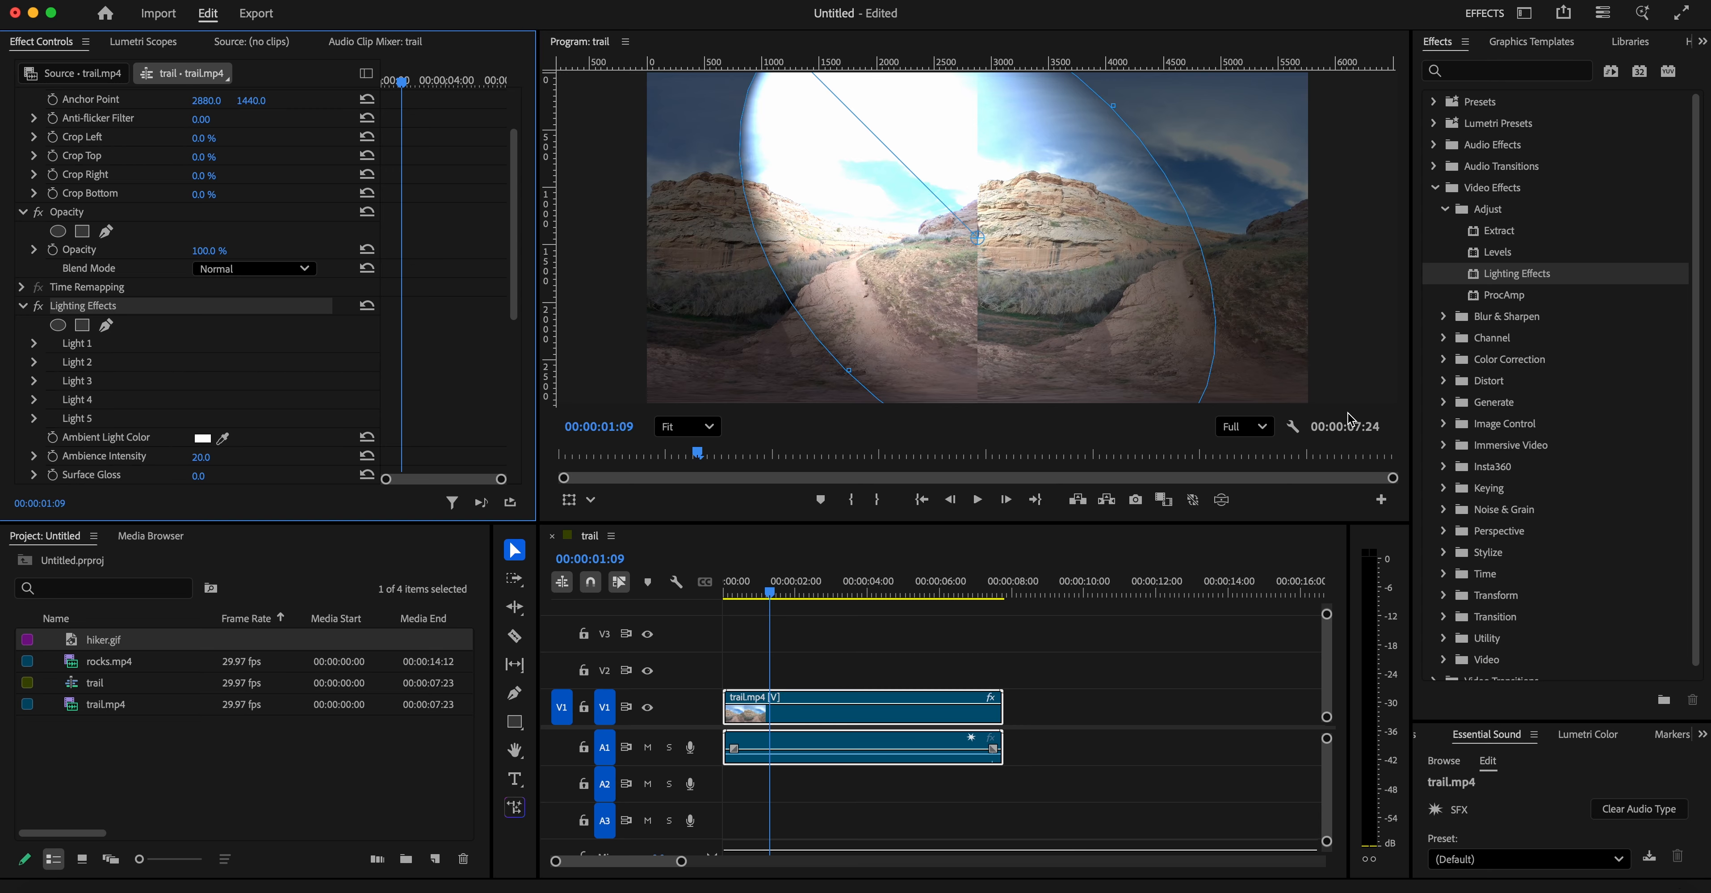
pyautogui.press('Delete')
# - Try ProcAmp on the trail clip with Brightness -17, Contrast 82, Hue 165° and Saturation 200, and remove the effect
pyautogui.click(1479, 301)
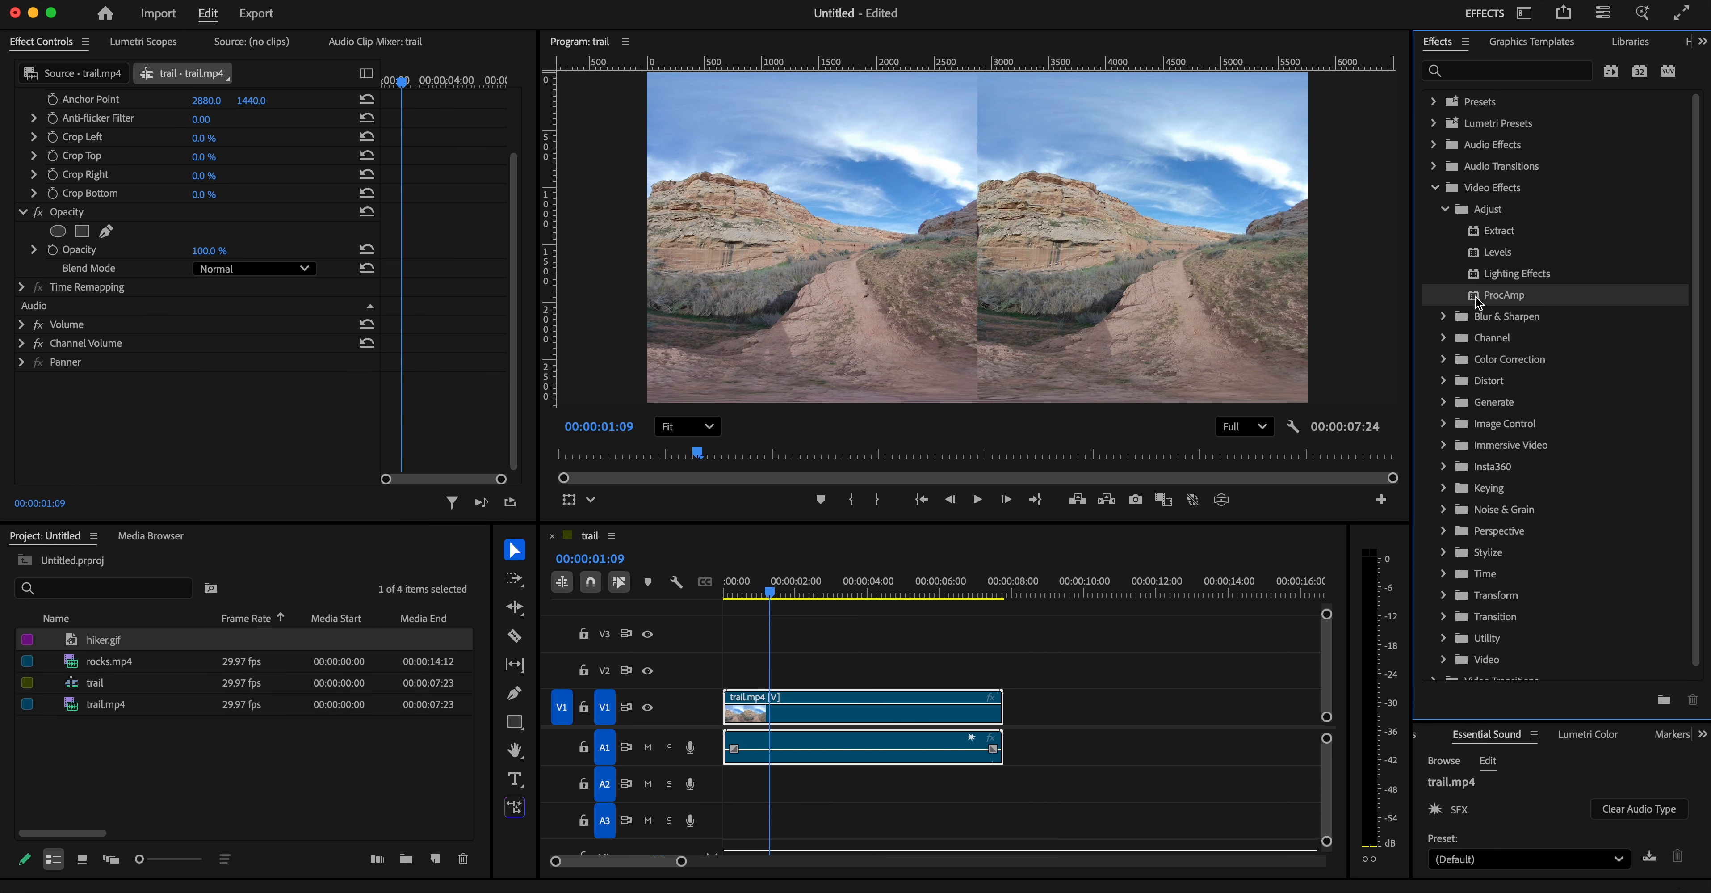
pyautogui.moveTo(1479, 303); pyautogui.dragTo(800, 706)
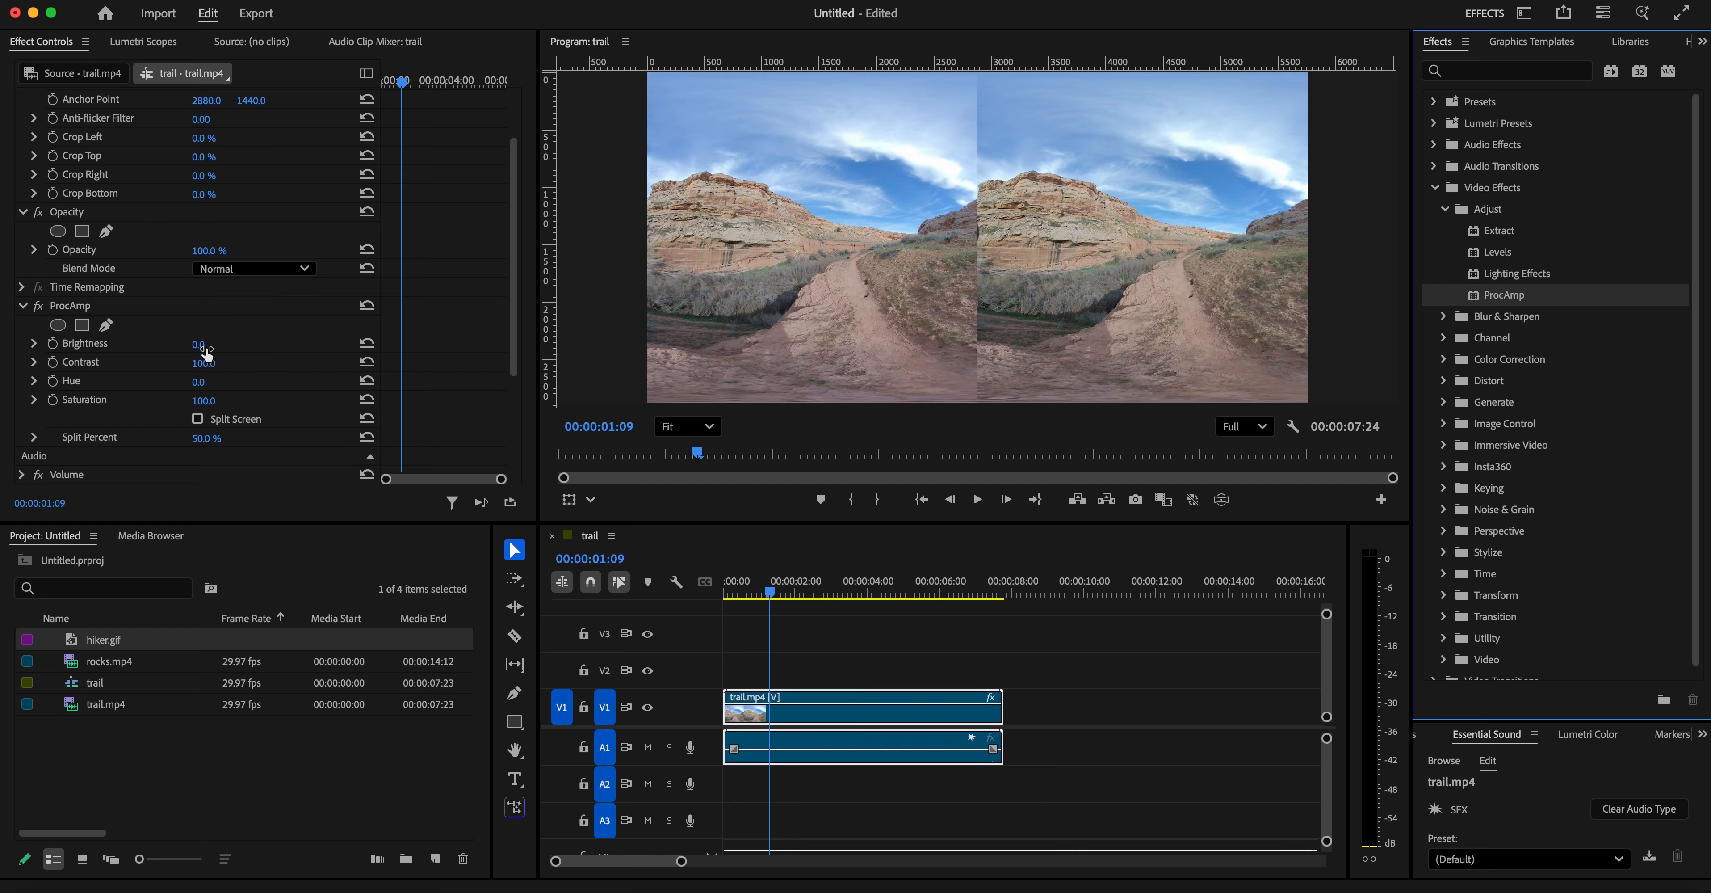
pyautogui.moveTo(203, 400); pyautogui.dragTo(223, 400)
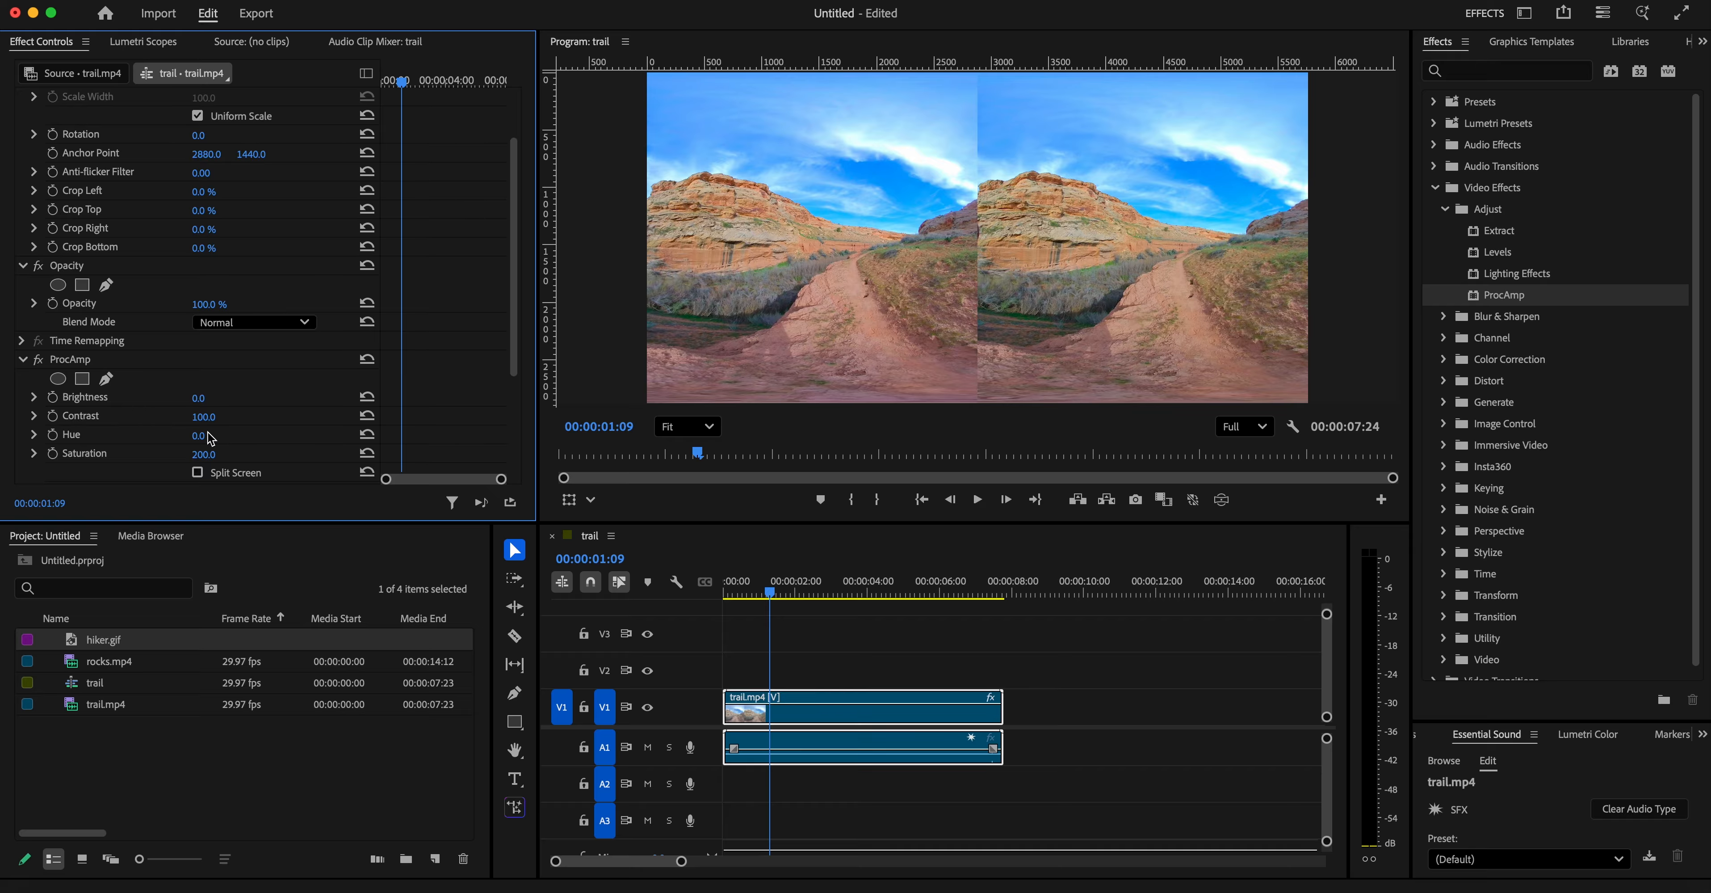
pyautogui.moveTo(199, 397); pyautogui.dragTo(185, 397)
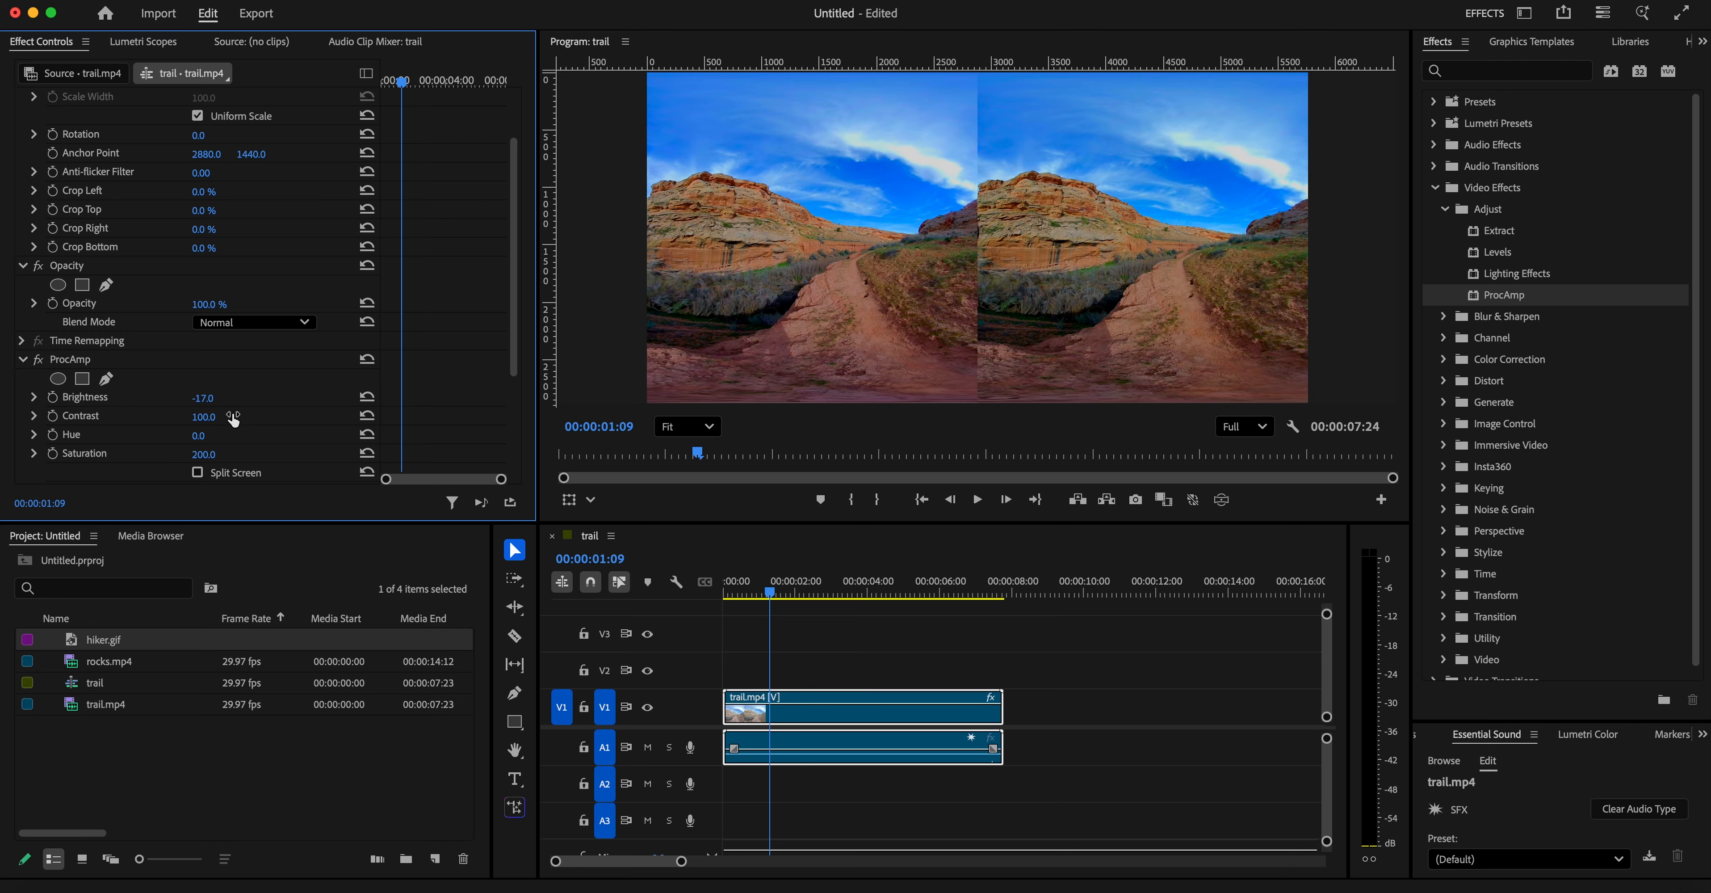
pyautogui.moveTo(202, 416)
pyautogui.mouseDown()
pyautogui.moveTo(229, 436)
pyautogui.moveTo(201, 436)
pyautogui.moveTo(222, 437)
pyautogui.mouseUp()
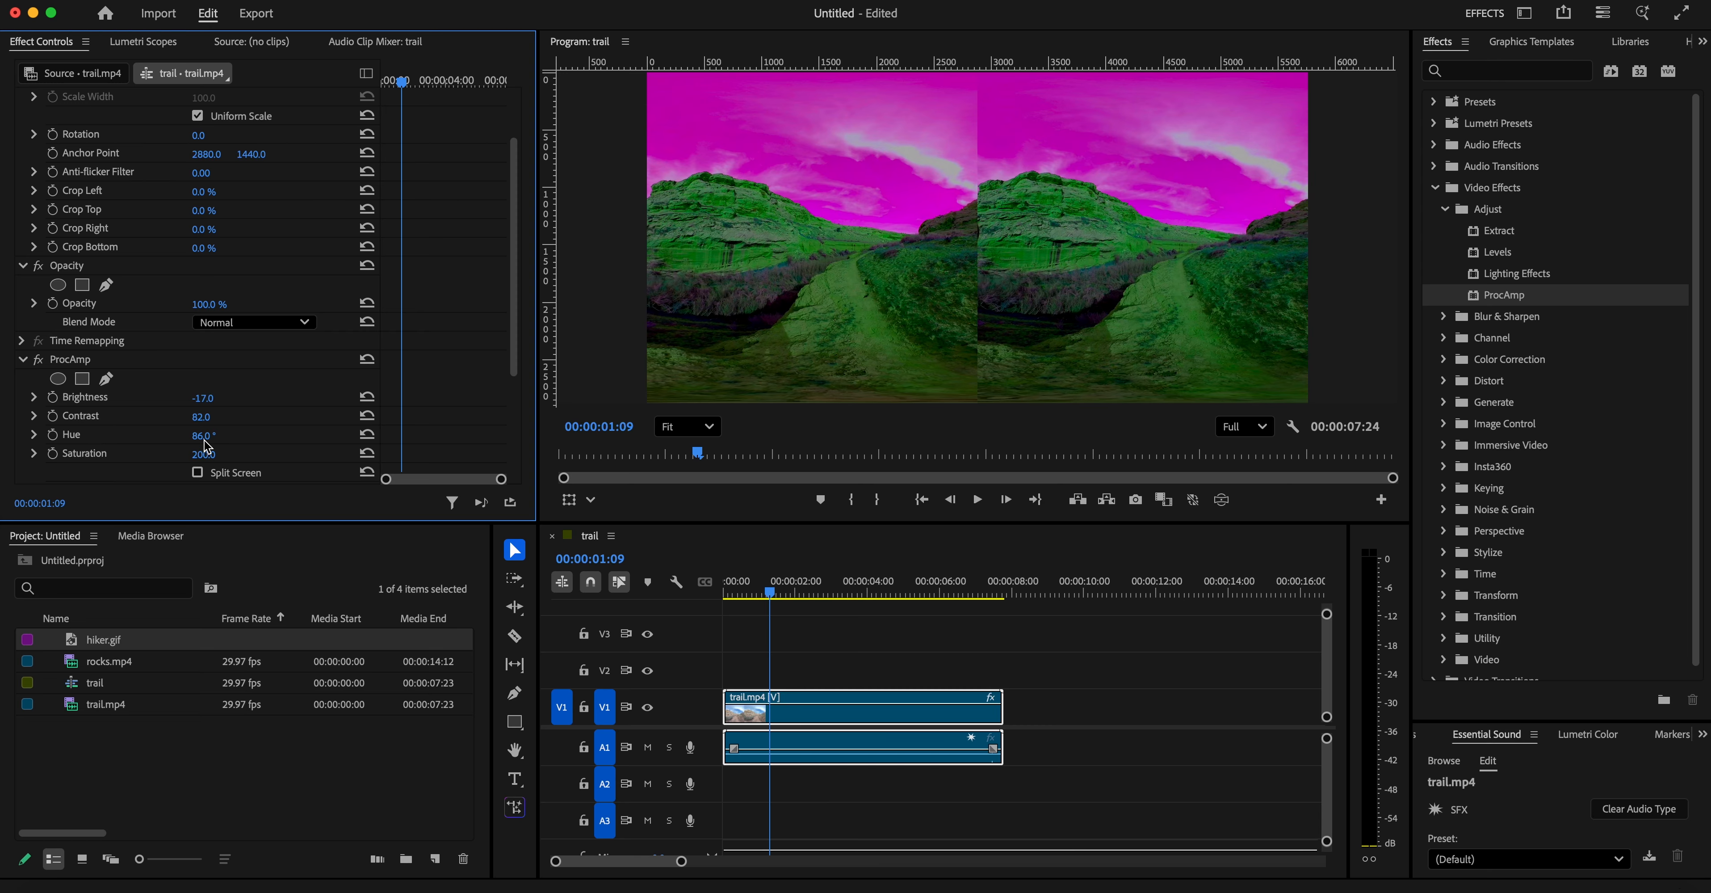
pyautogui.moveTo(203, 435); pyautogui.dragTo(256, 435)
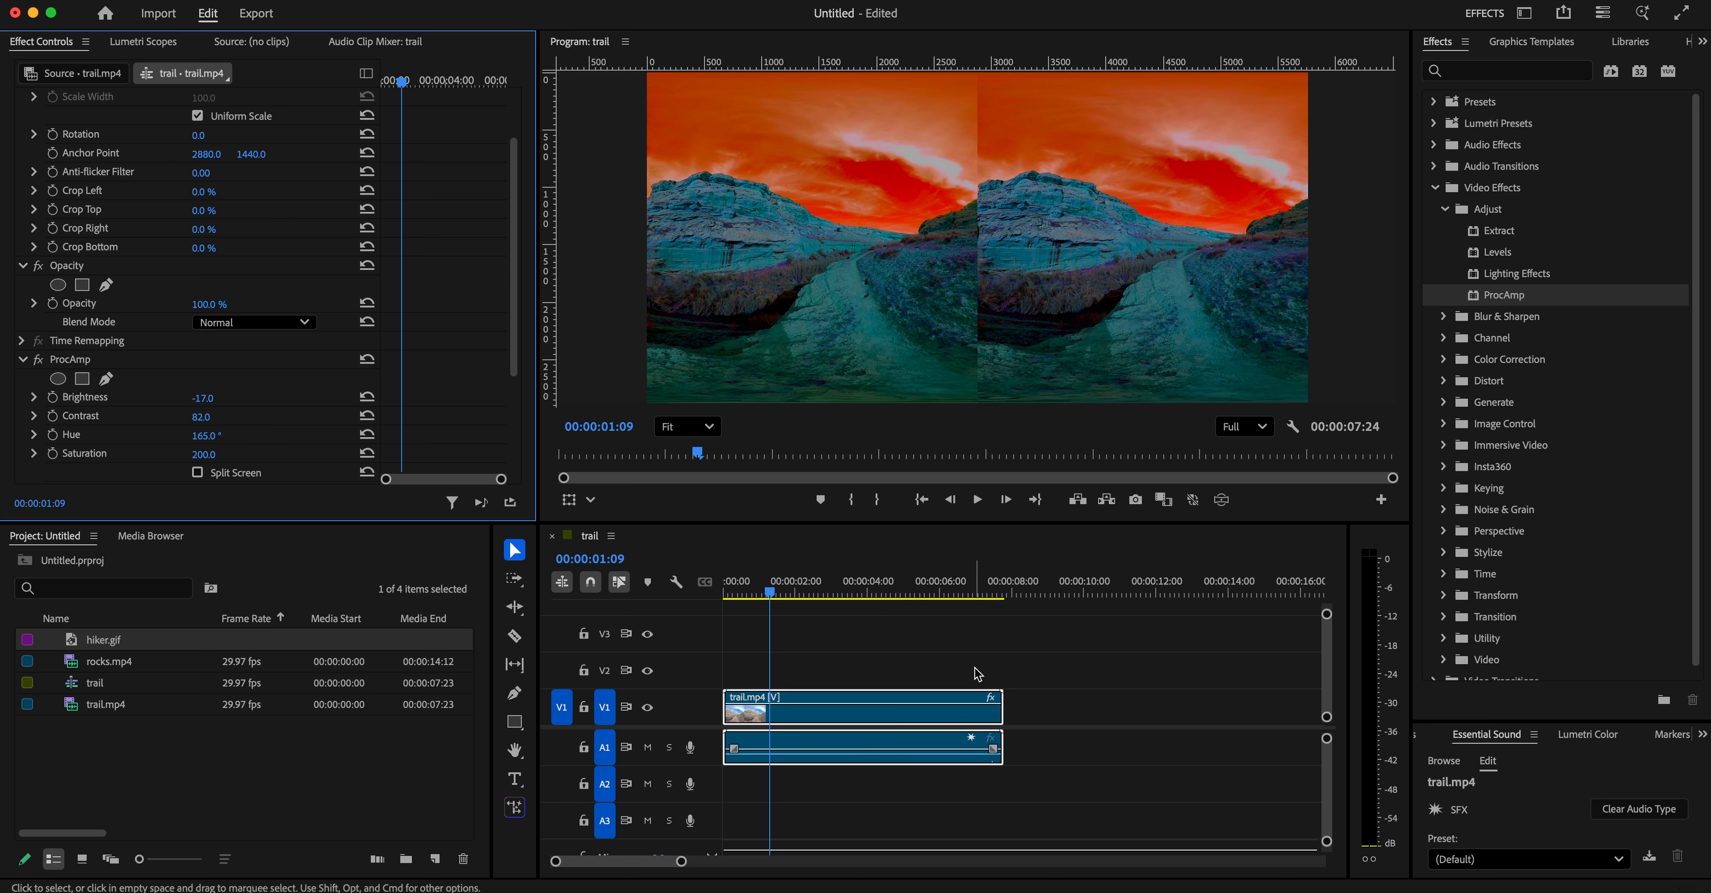
pyautogui.click(75, 362)
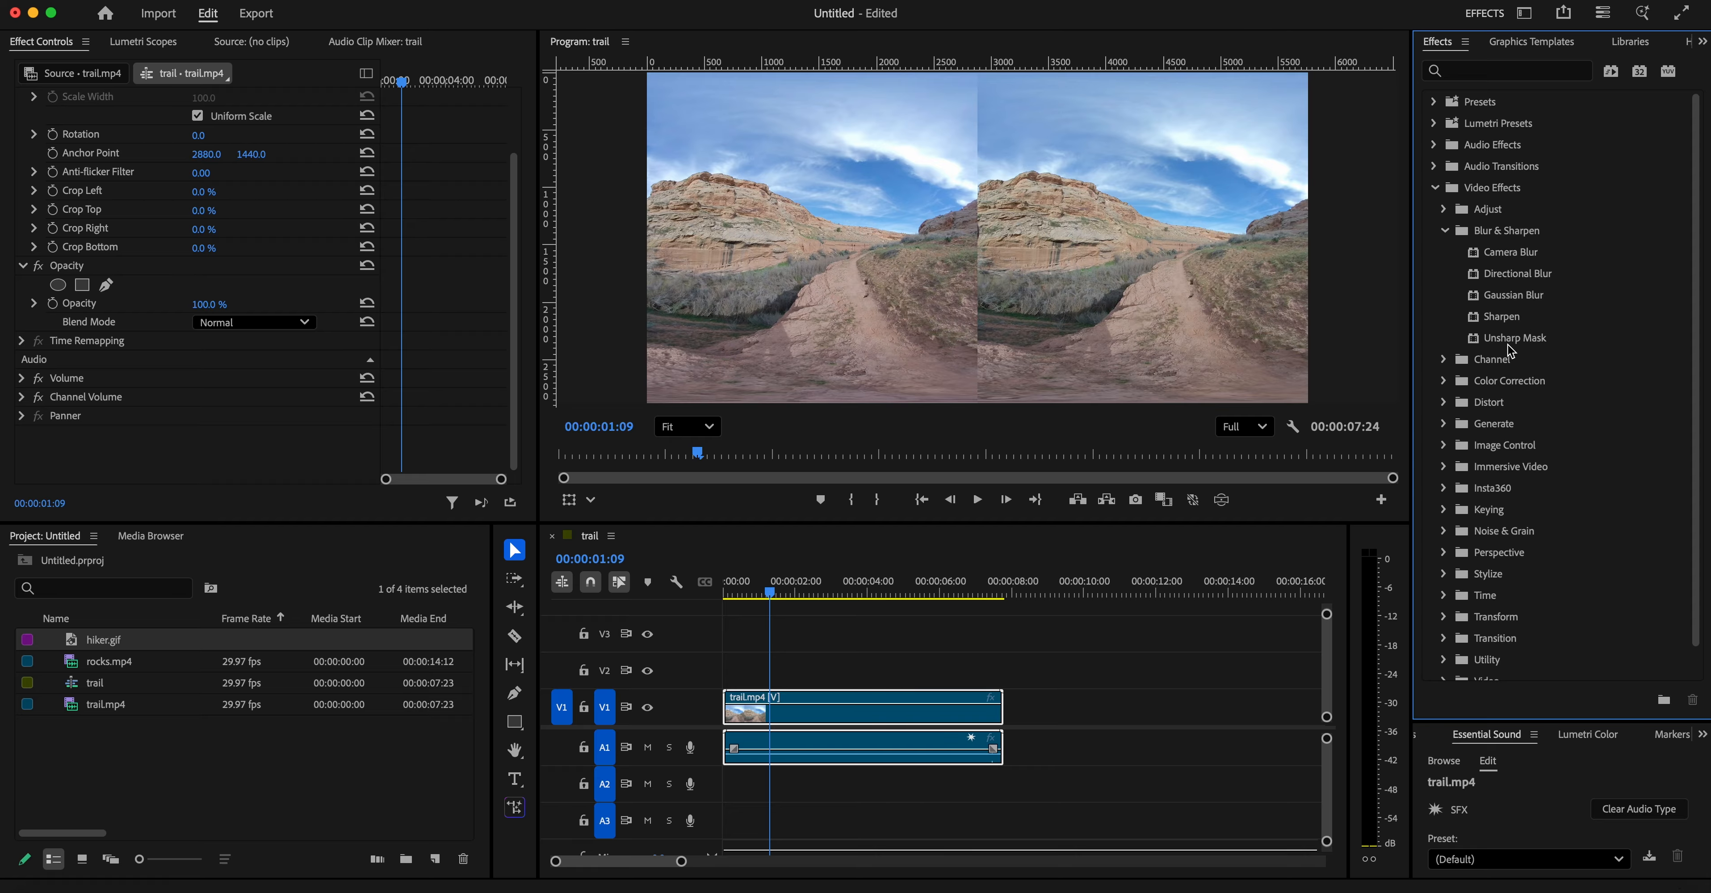
# - Try Unsharp Mask on the trail clip with Amount 173 and Radius 141.1, and remove the effect
pyautogui.click(1488, 340)
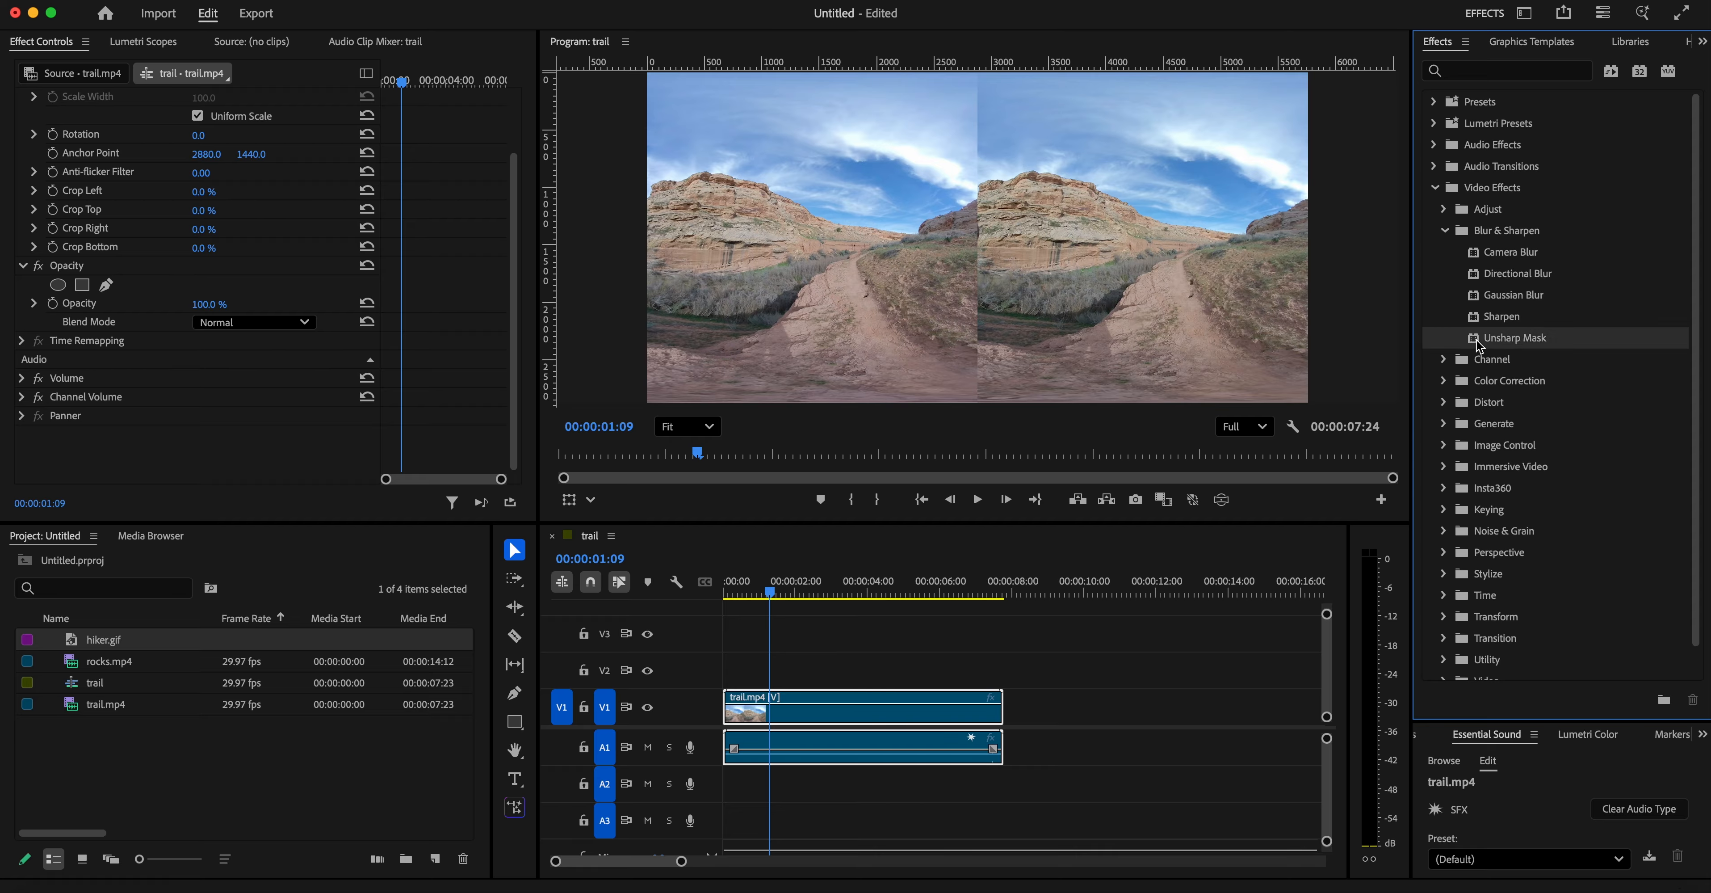
pyautogui.moveTo(1480, 345); pyautogui.dragTo(806, 713)
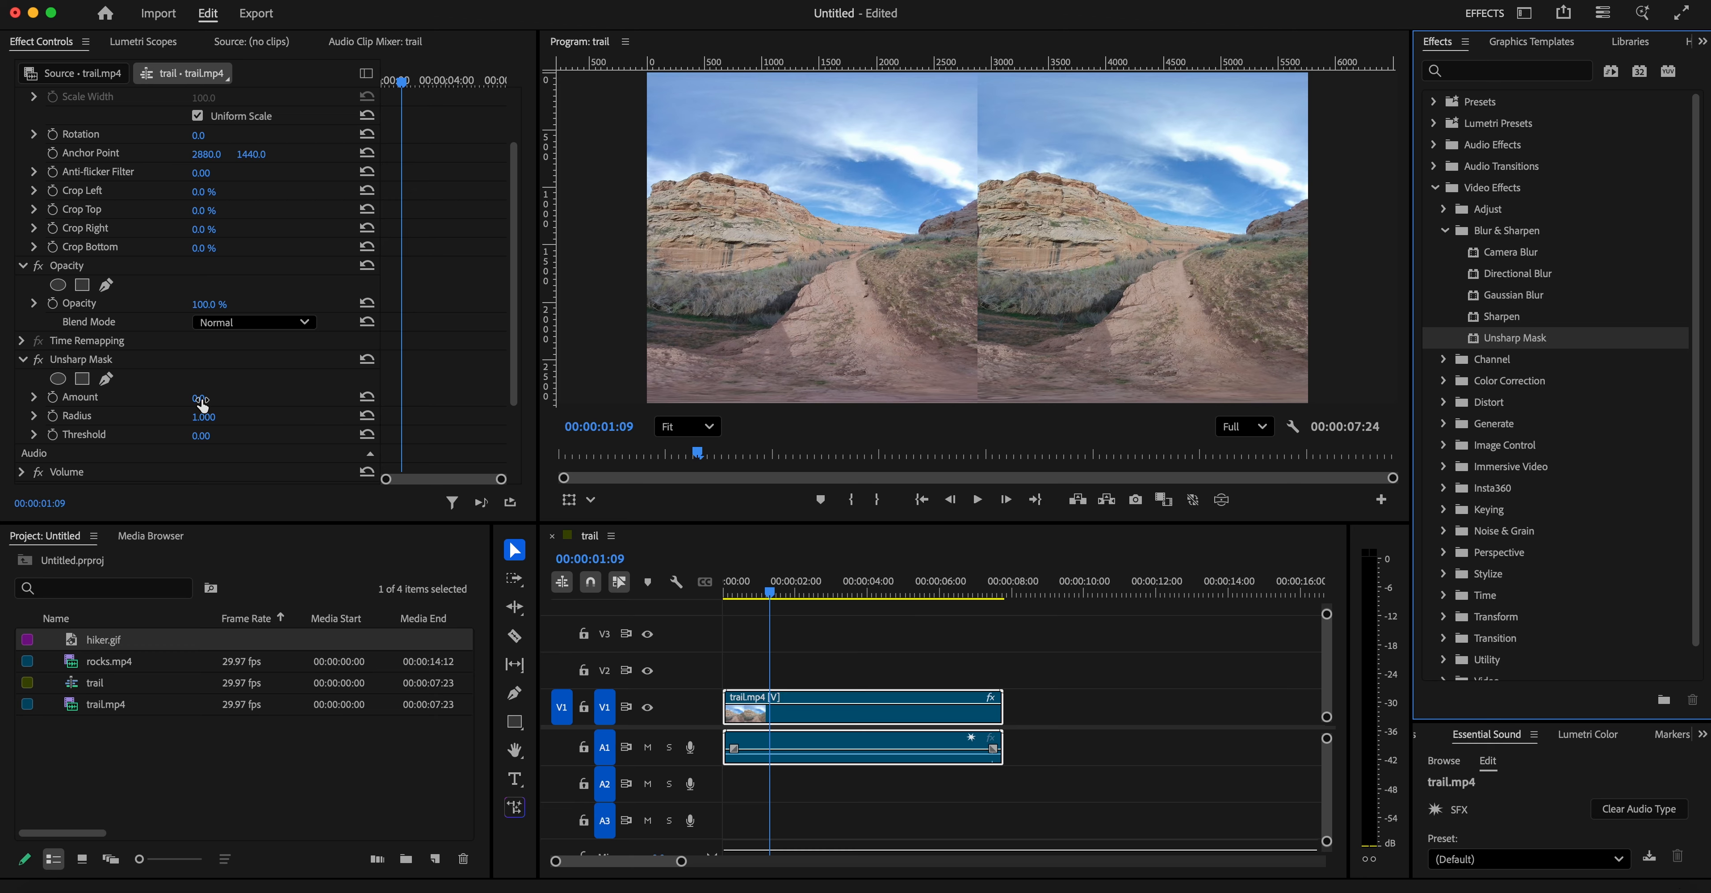
pyautogui.moveTo(202, 401); pyautogui.dragTo(1132, 498)
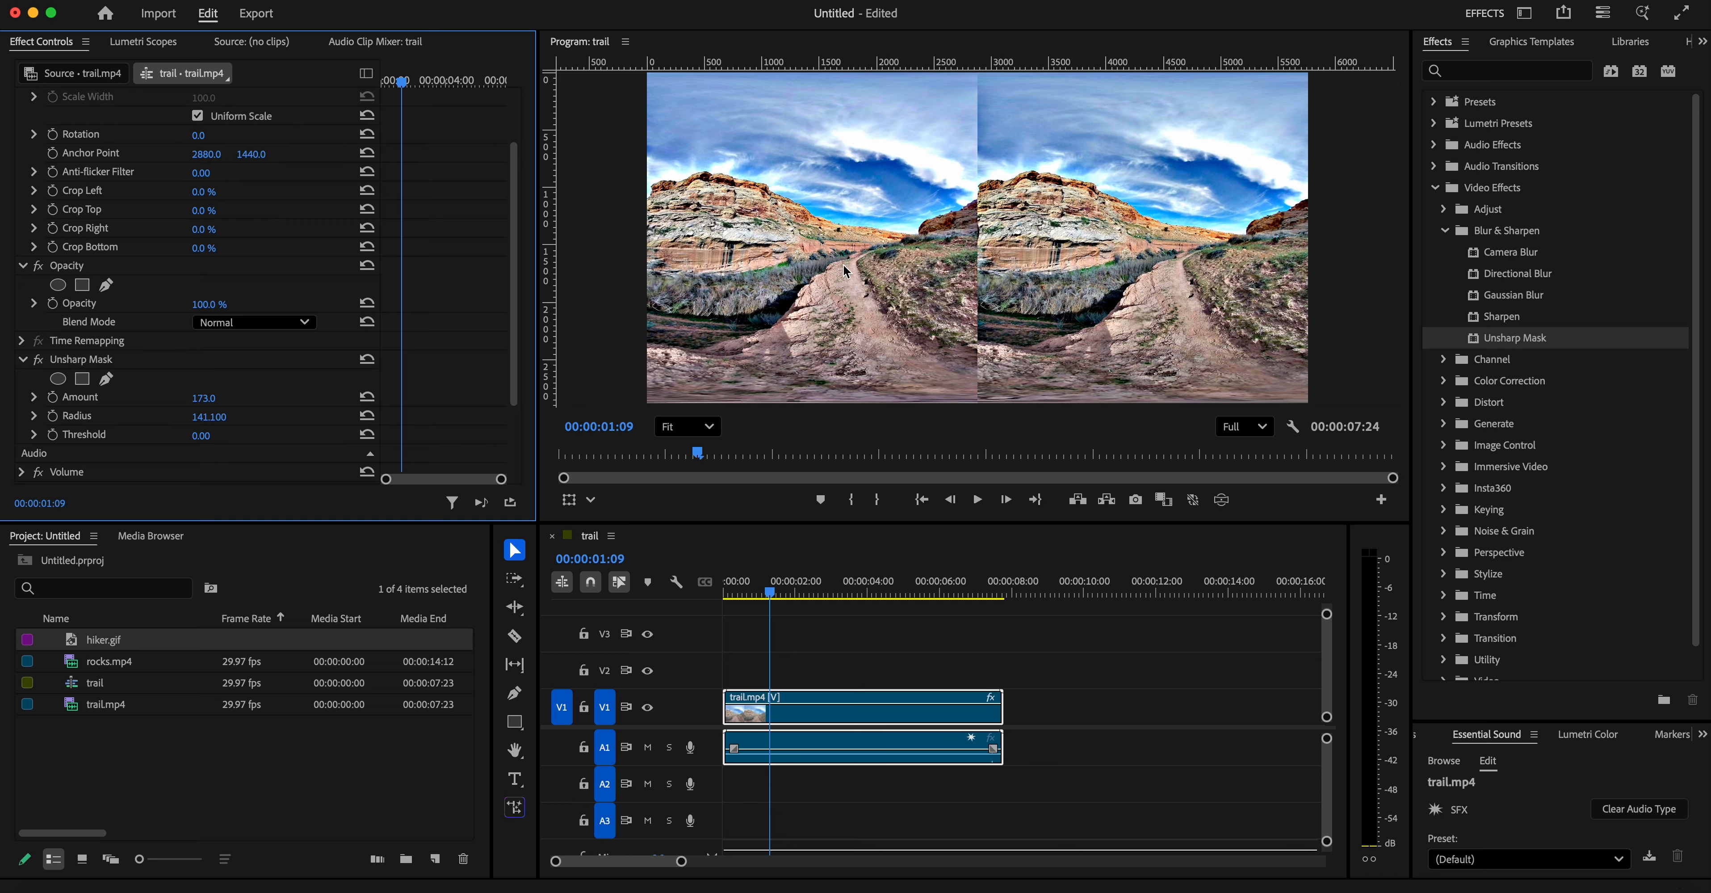
pyautogui.click(82, 363)
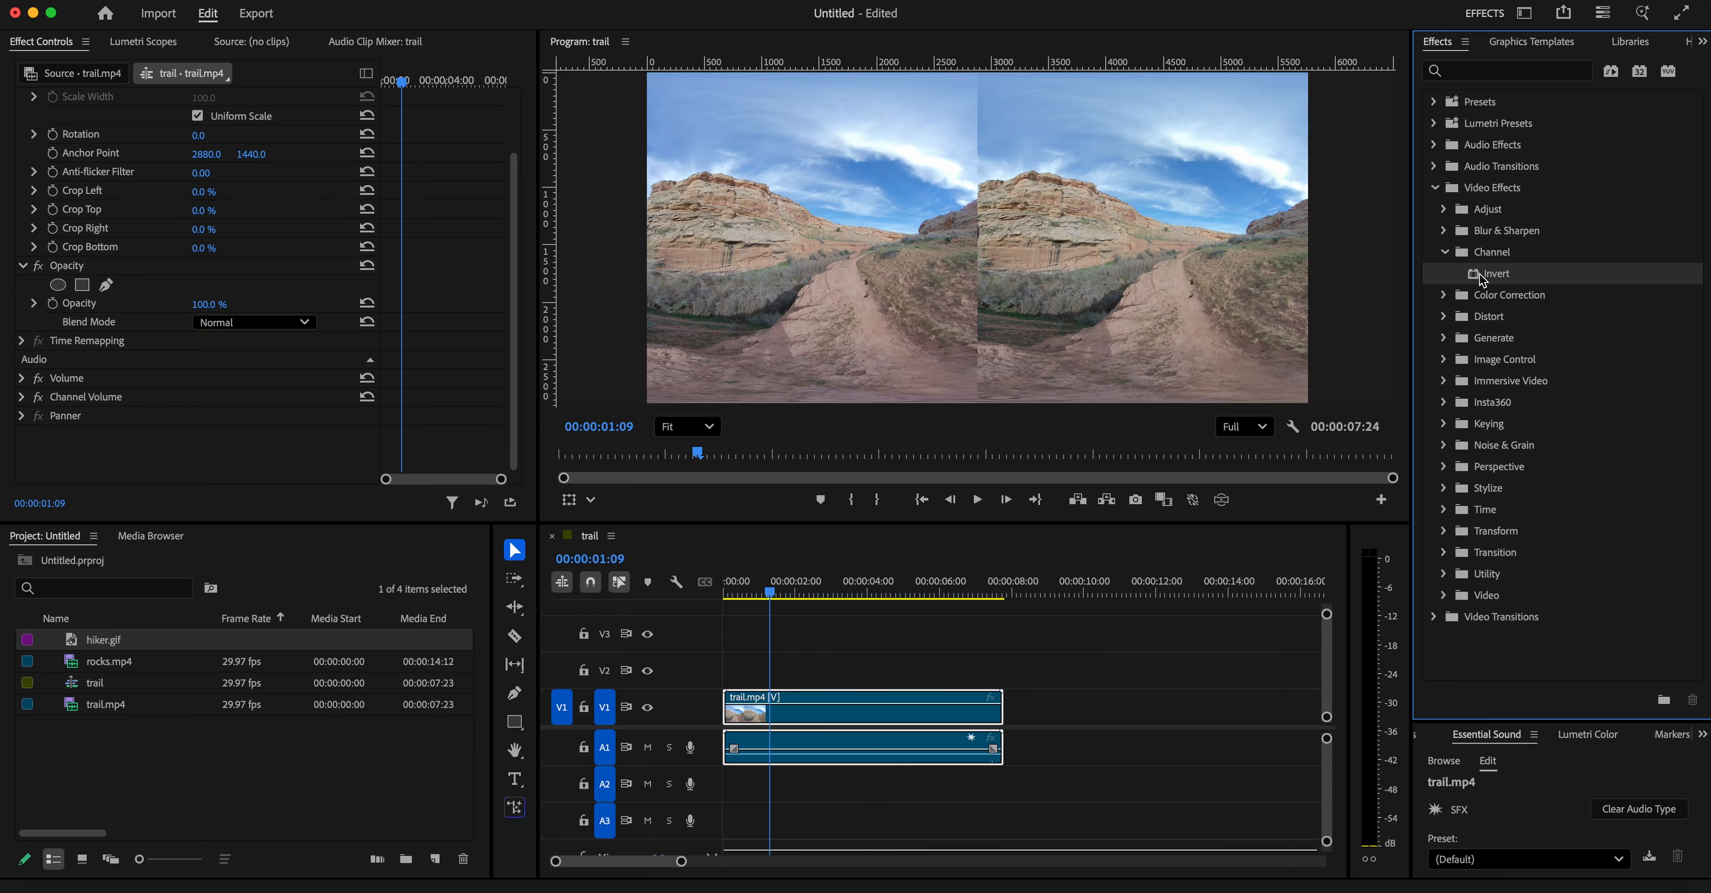
# - Apply the Invert channel effect to the trail clip on V1
pyautogui.moveTo(1462, 278); pyautogui.dragTo(767, 706)
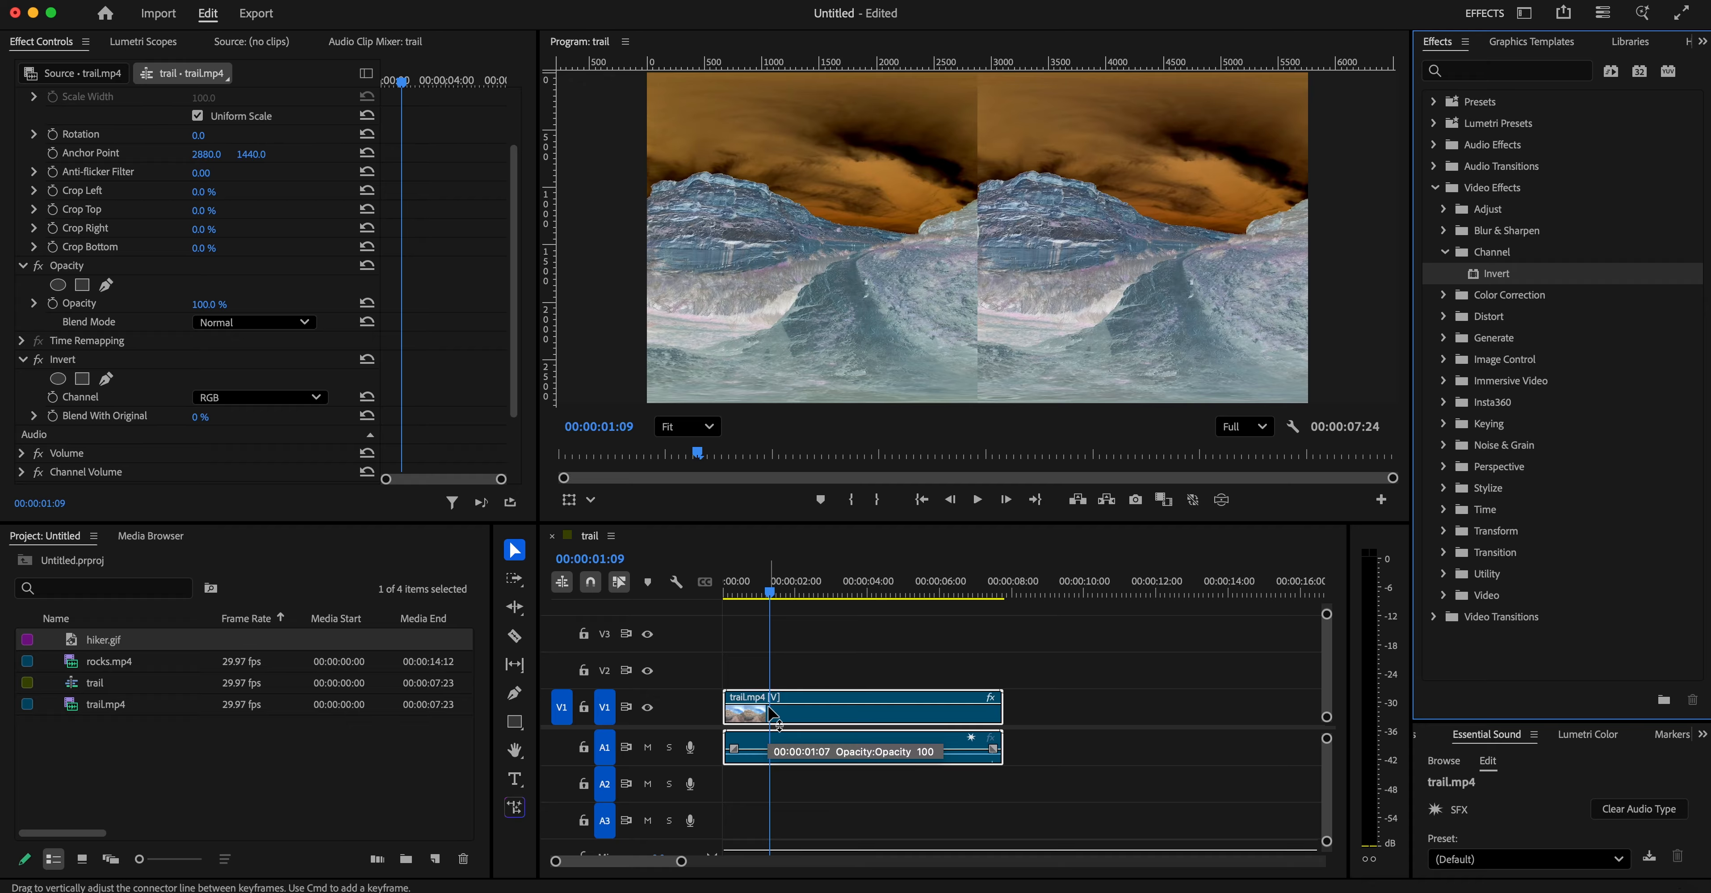
# - Remove the Invert effect from the trail clip and collapse the Channel effects folder
pyautogui.click(65, 362)
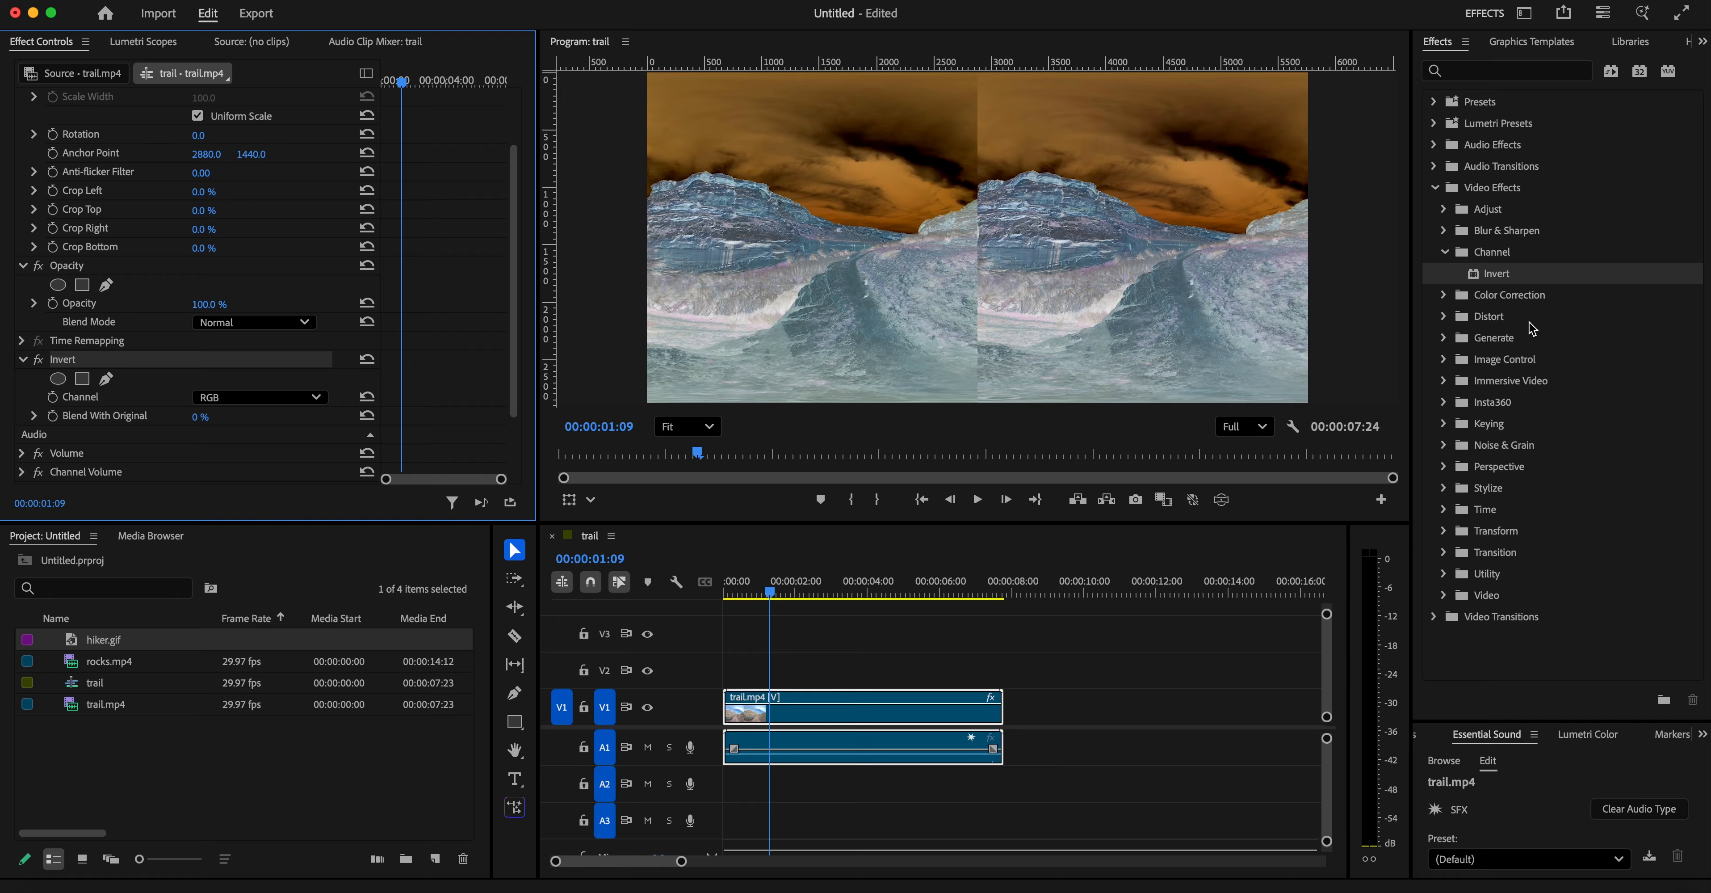
pyautogui.press('Delete')
pyautogui.click(1443, 253)
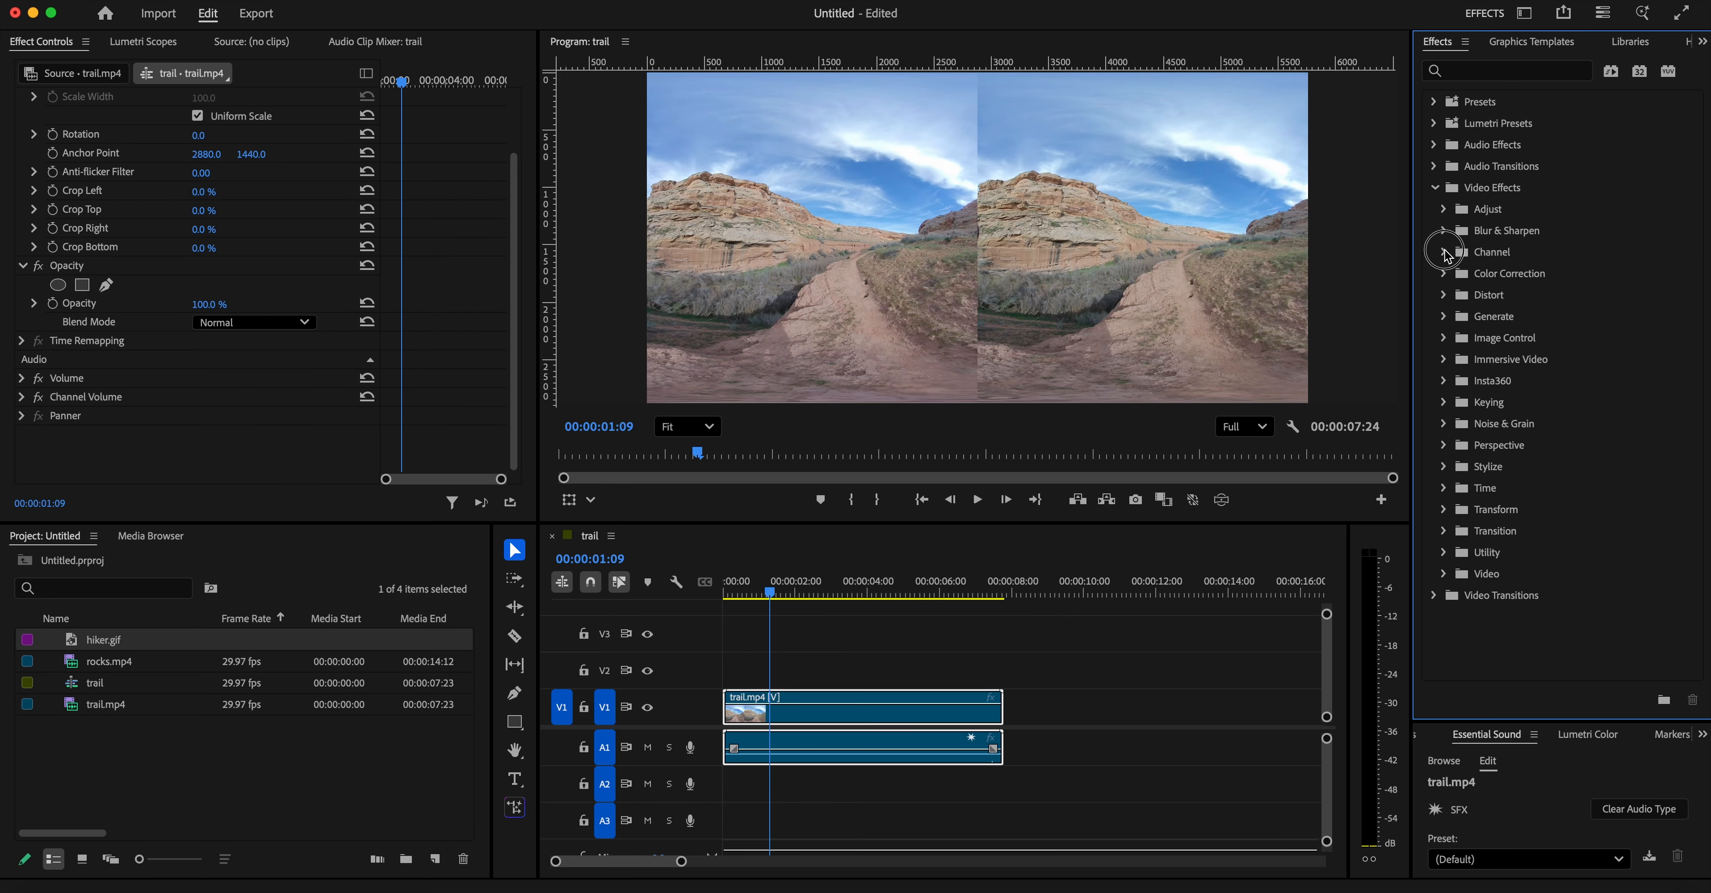
# - Try Brightness & Contrast on the trail clip with Brightness -52 and Contrast -13, compare it switched off, and remove the effect
pyautogui.click(1446, 274)
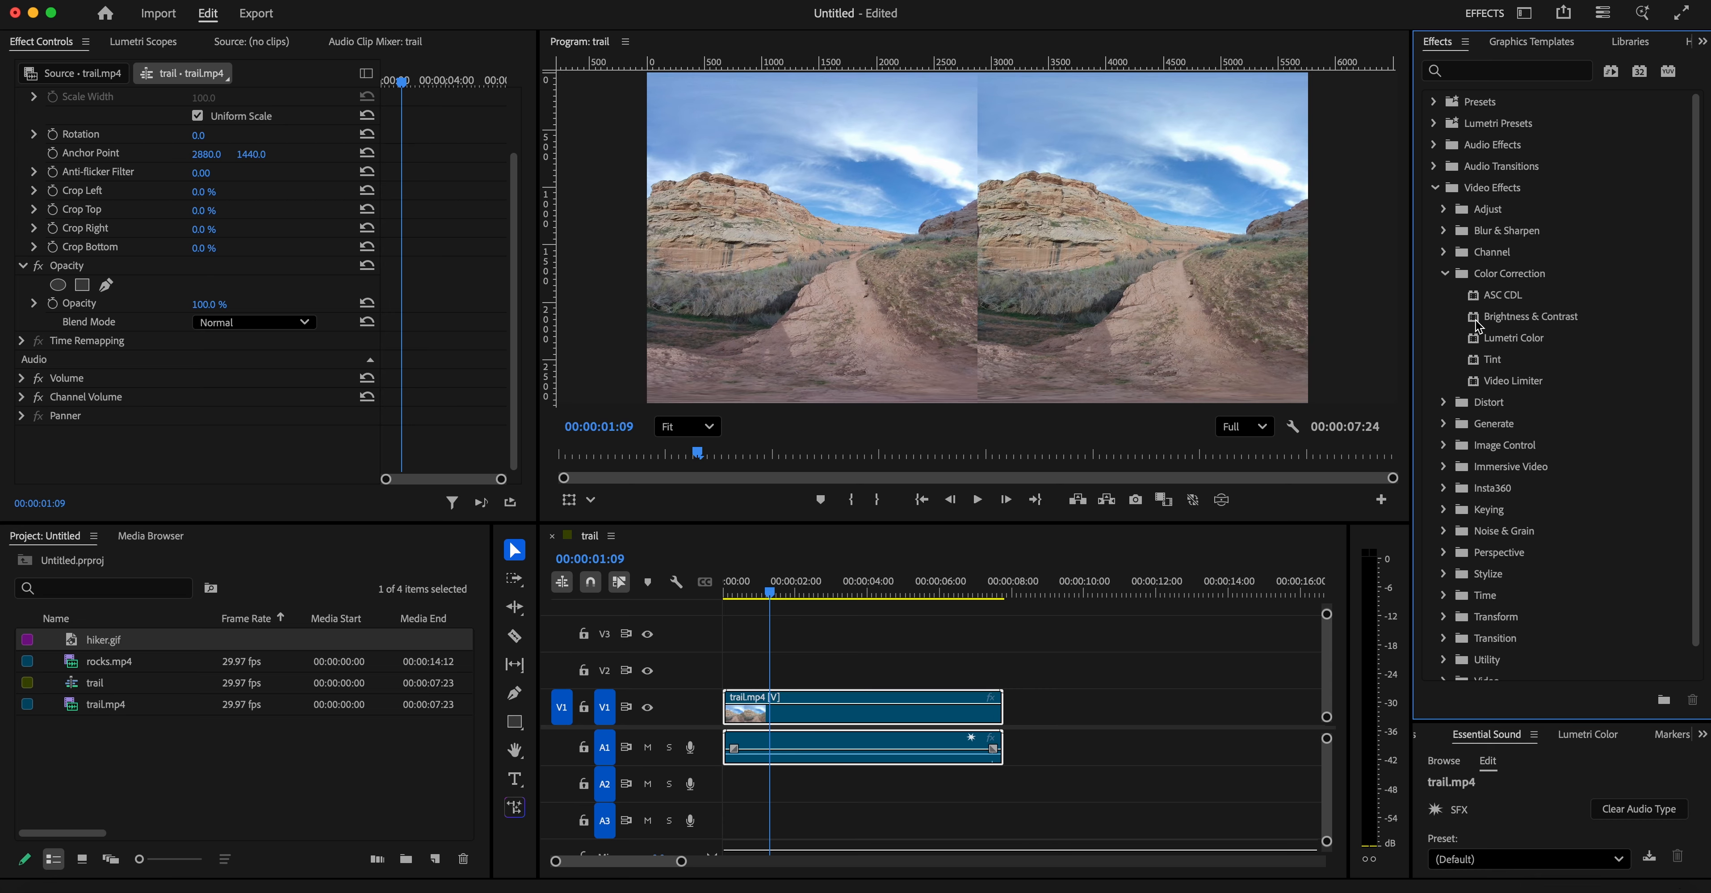
pyautogui.moveTo(1477, 325); pyautogui.dragTo(857, 702)
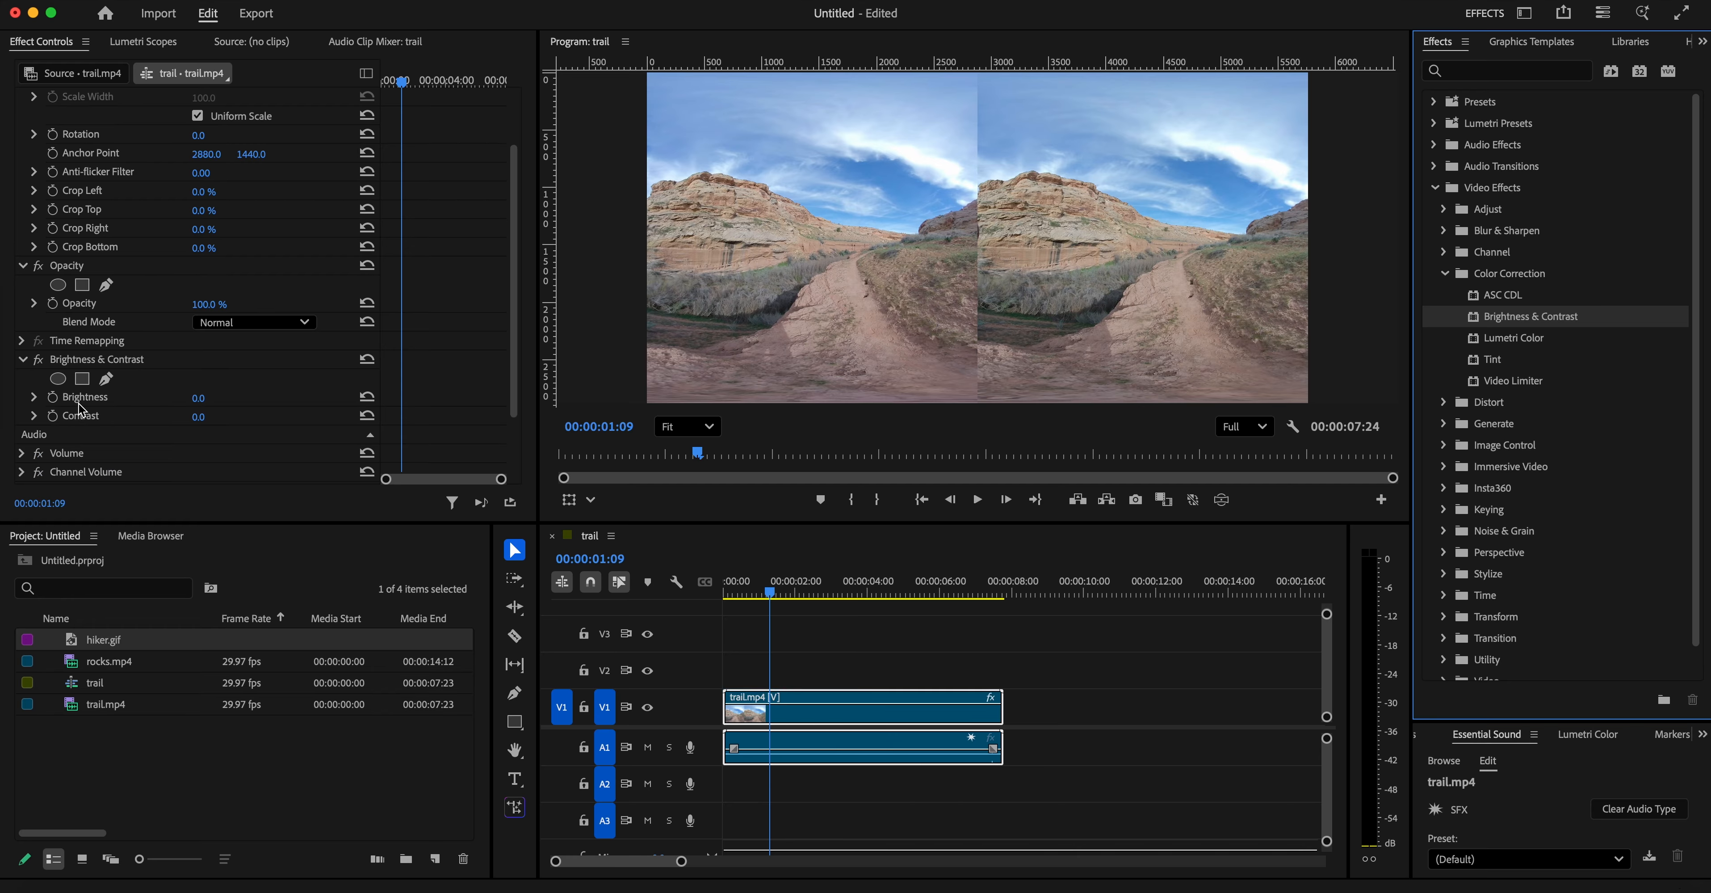
pyautogui.moveTo(199, 398); pyautogui.dragTo(252, 417)
pyautogui.moveTo(200, 398); pyautogui.dragTo(149, 397)
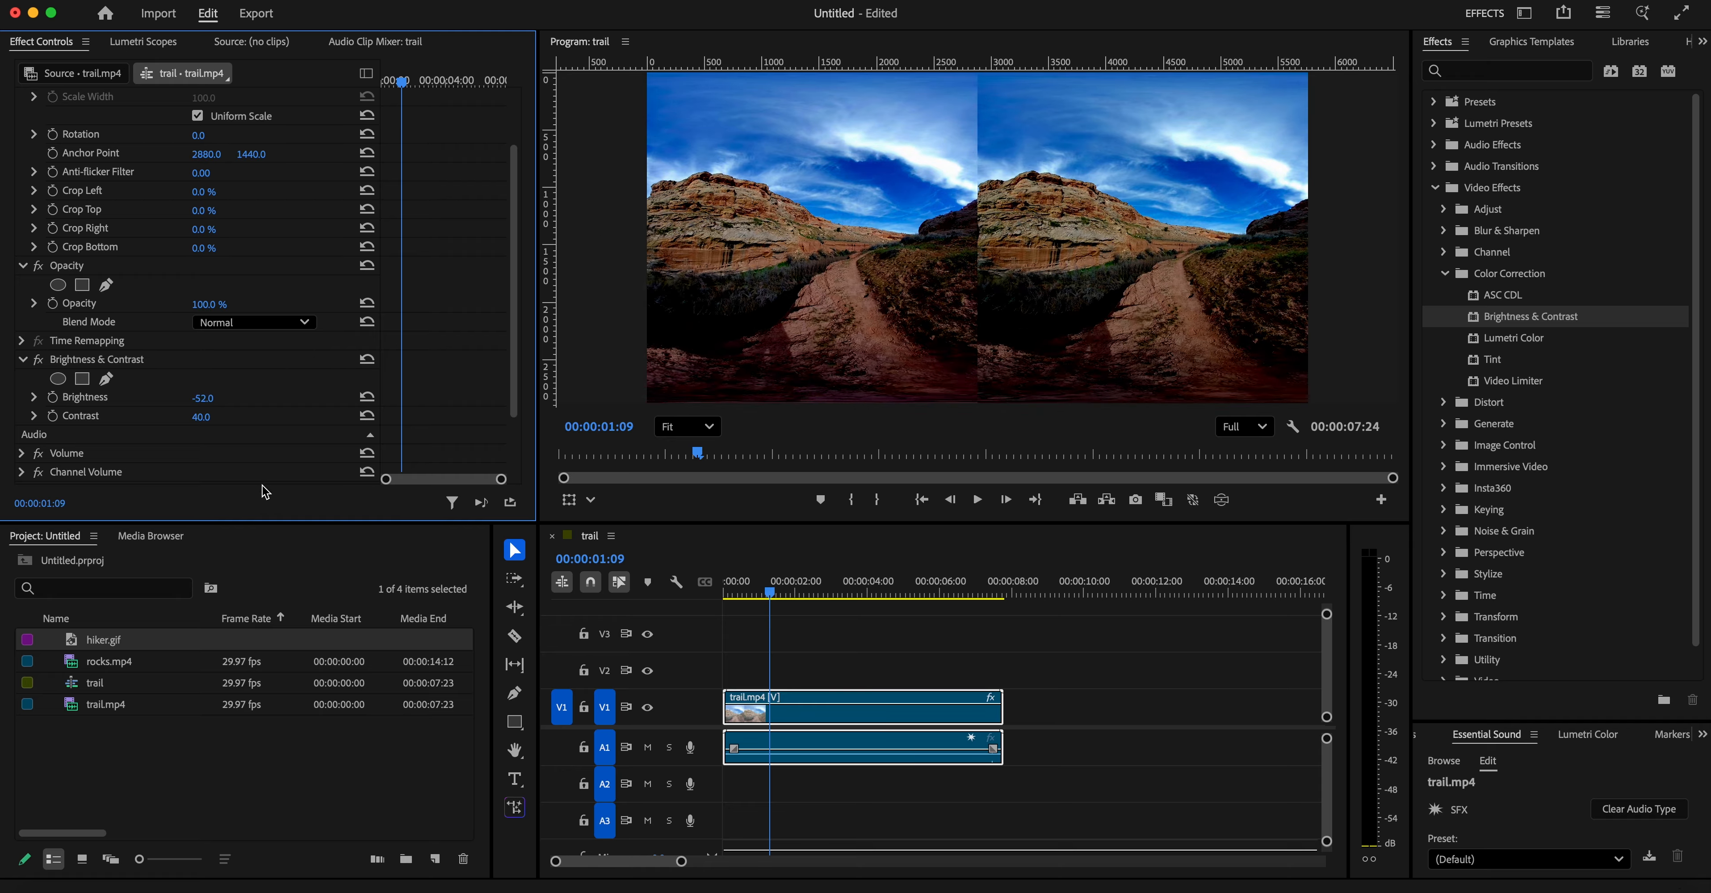
pyautogui.moveTo(202, 417); pyautogui.dragTo(131, 416)
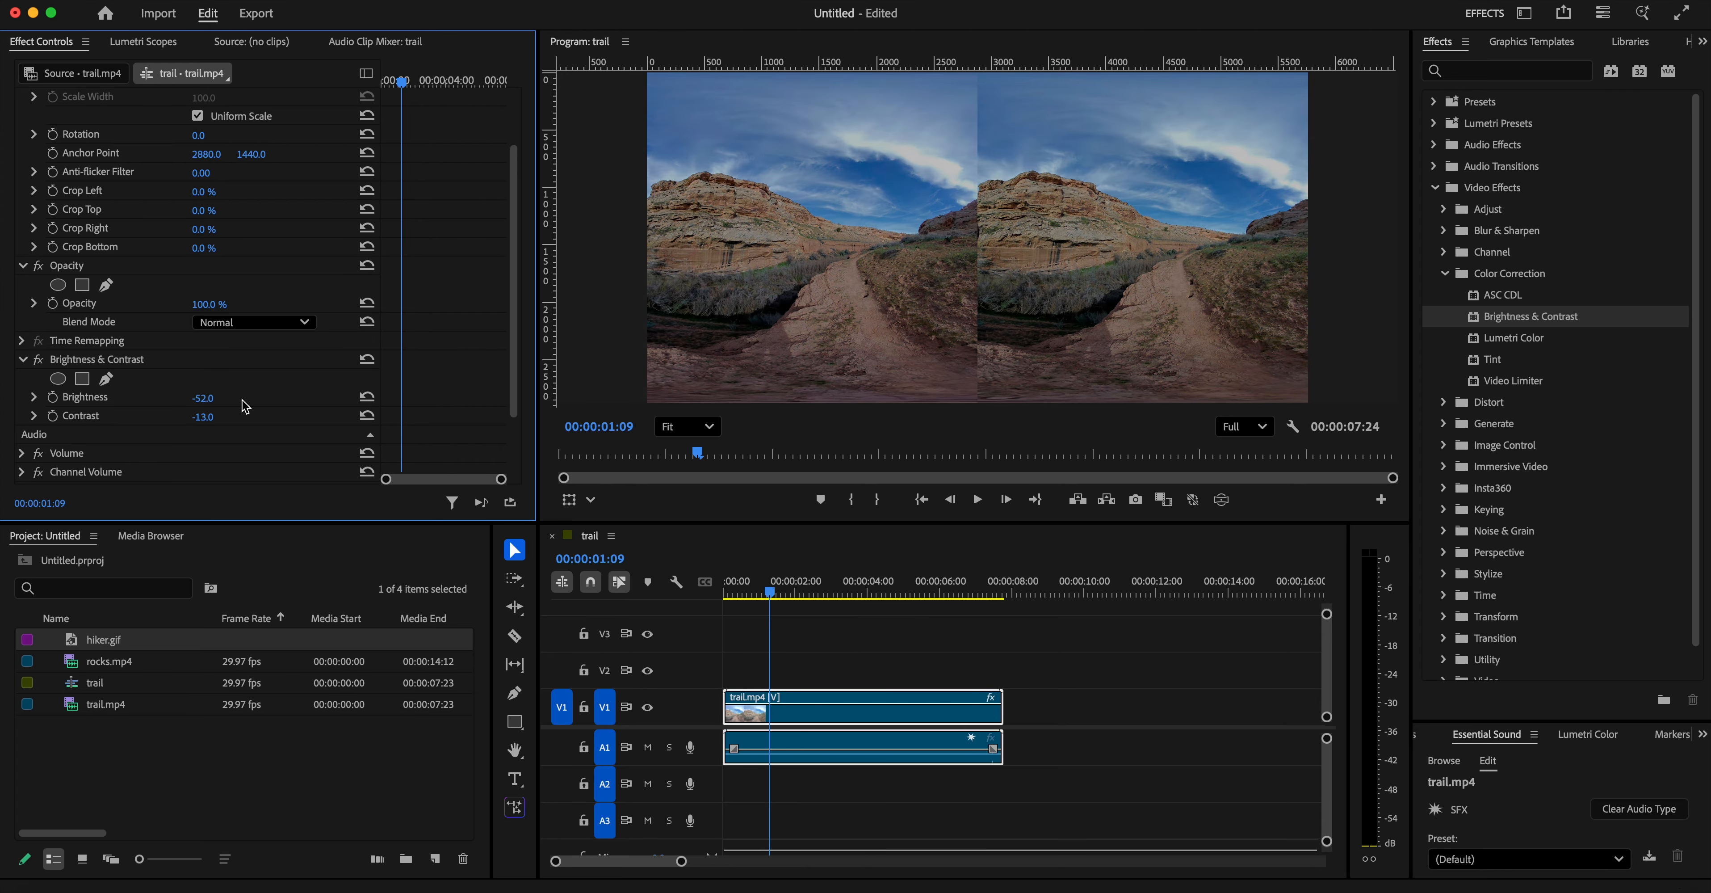
pyautogui.click(40, 363)
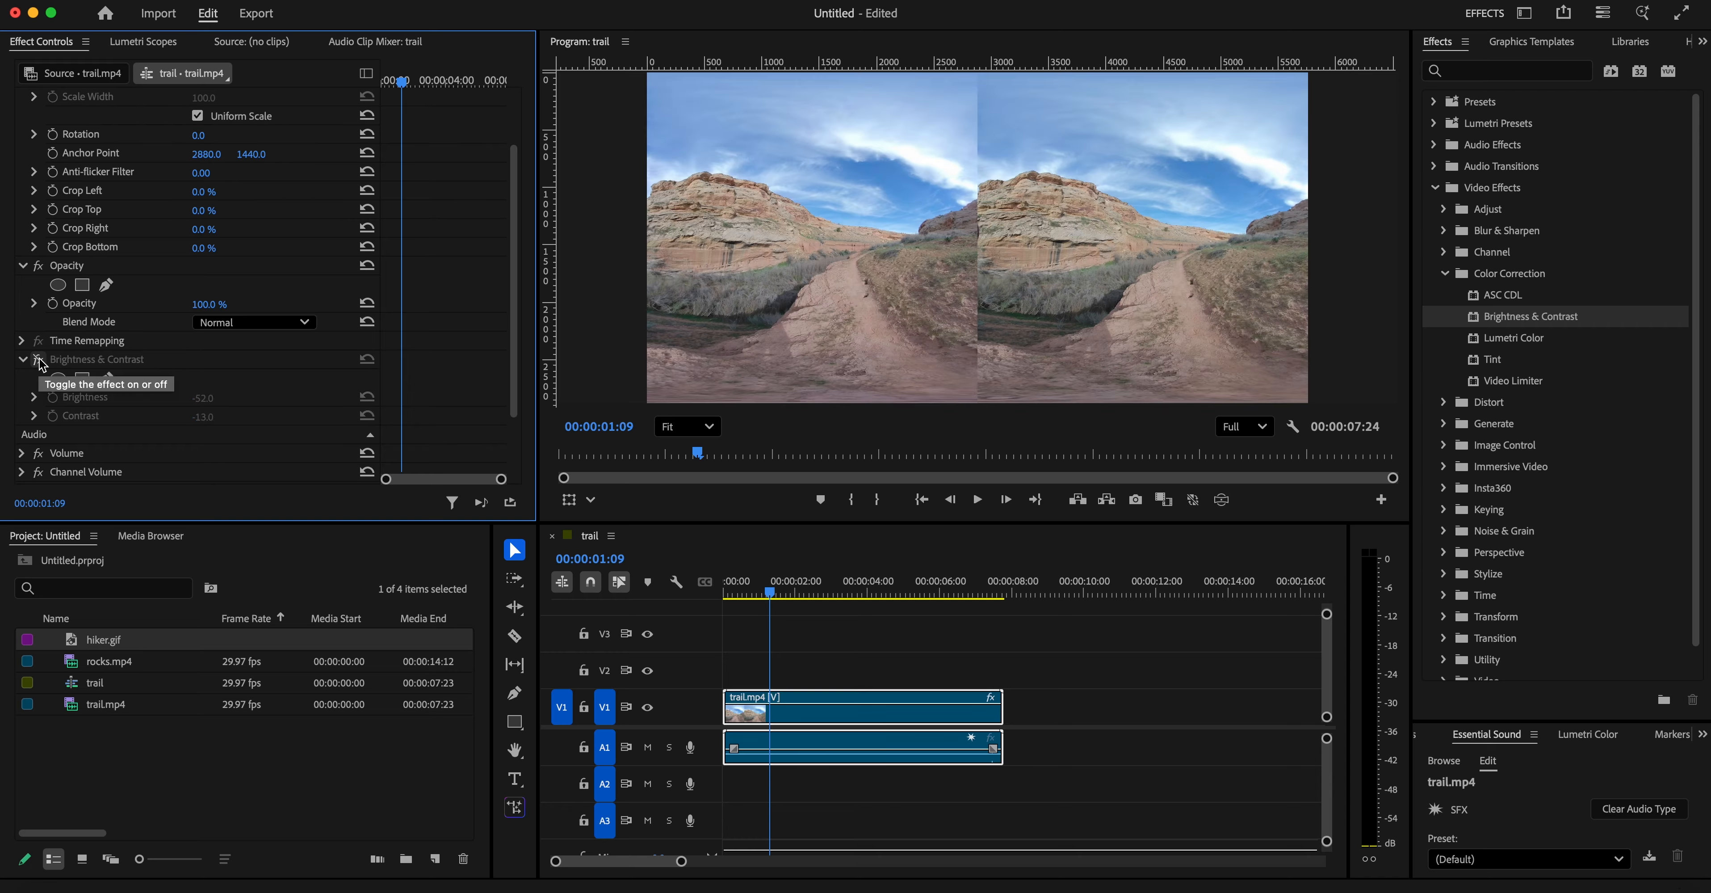
pyautogui.click(40, 363)
pyautogui.click(45, 362)
pyautogui.press('Delete')
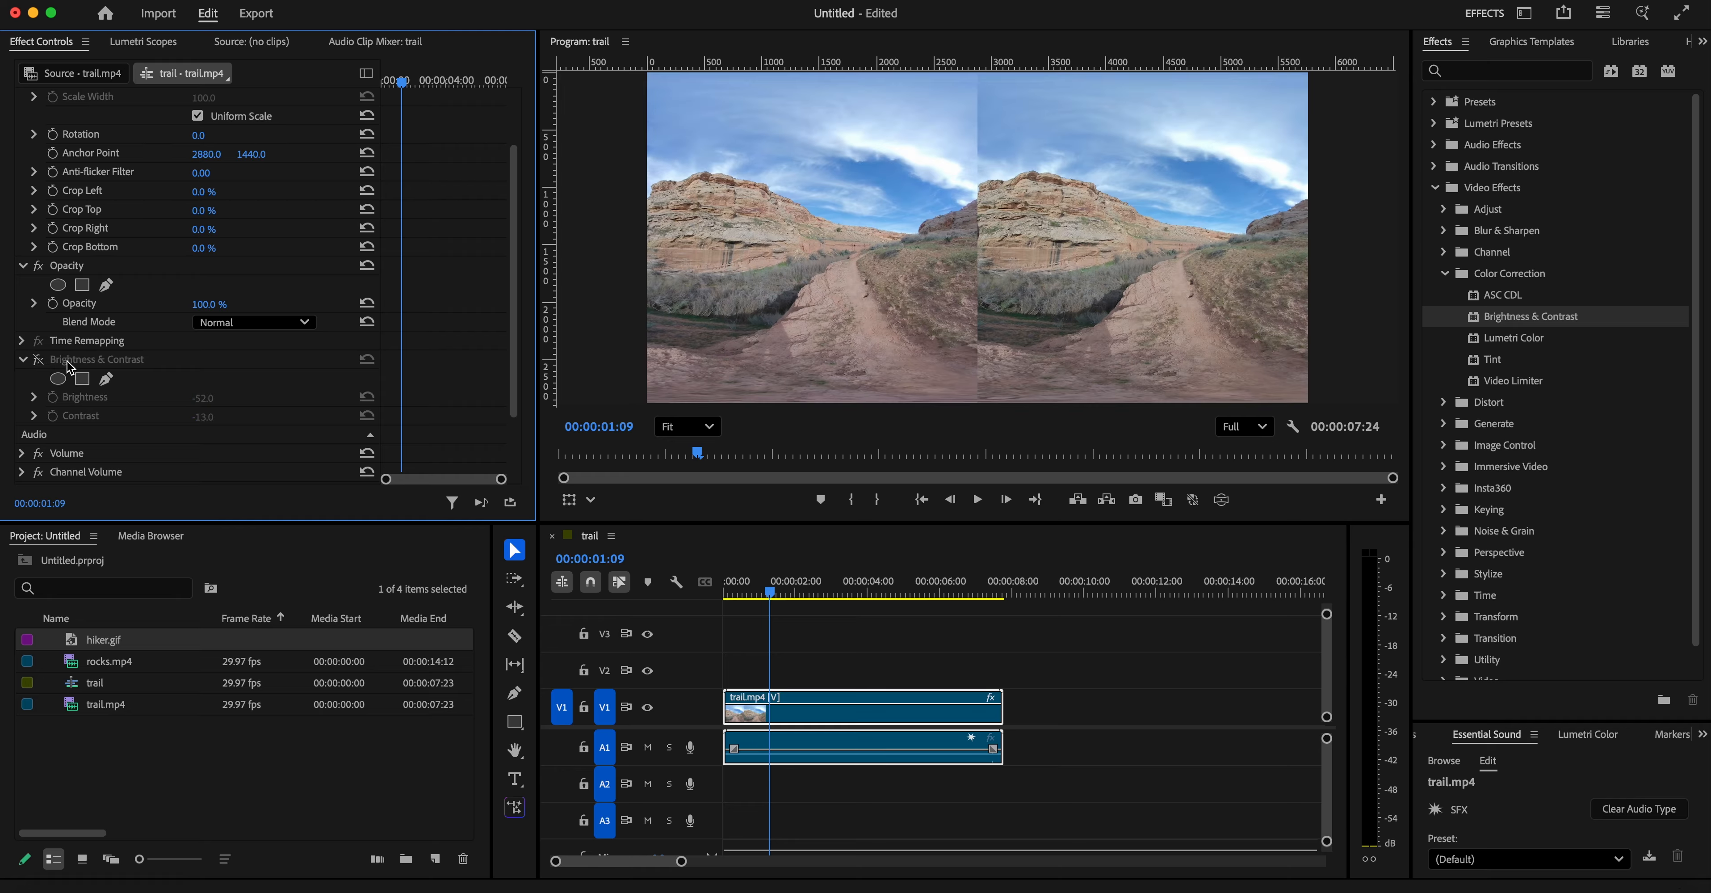
# - Apply Lumetri Color to the trail clip on V1 and expand its Curves and Basic Correction settings
pyautogui.click(1487, 338)
pyautogui.moveTo(1483, 344); pyautogui.dragTo(867, 708)
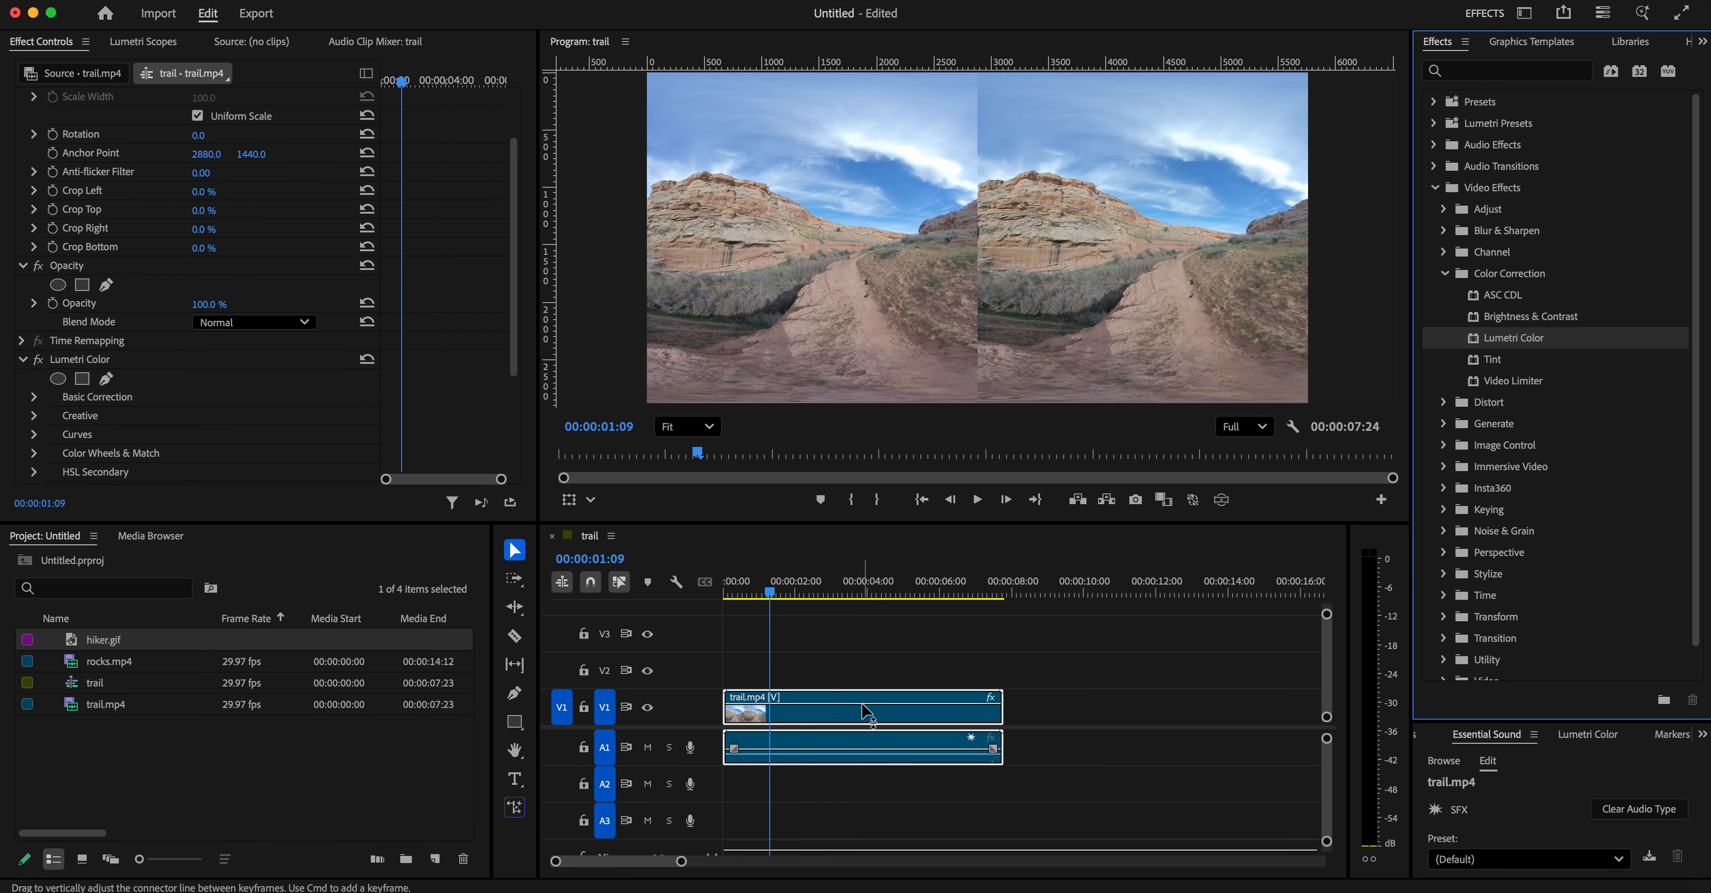
pyautogui.scroll(-1, 197, 428)
pyautogui.scroll(-2, 196, 429)
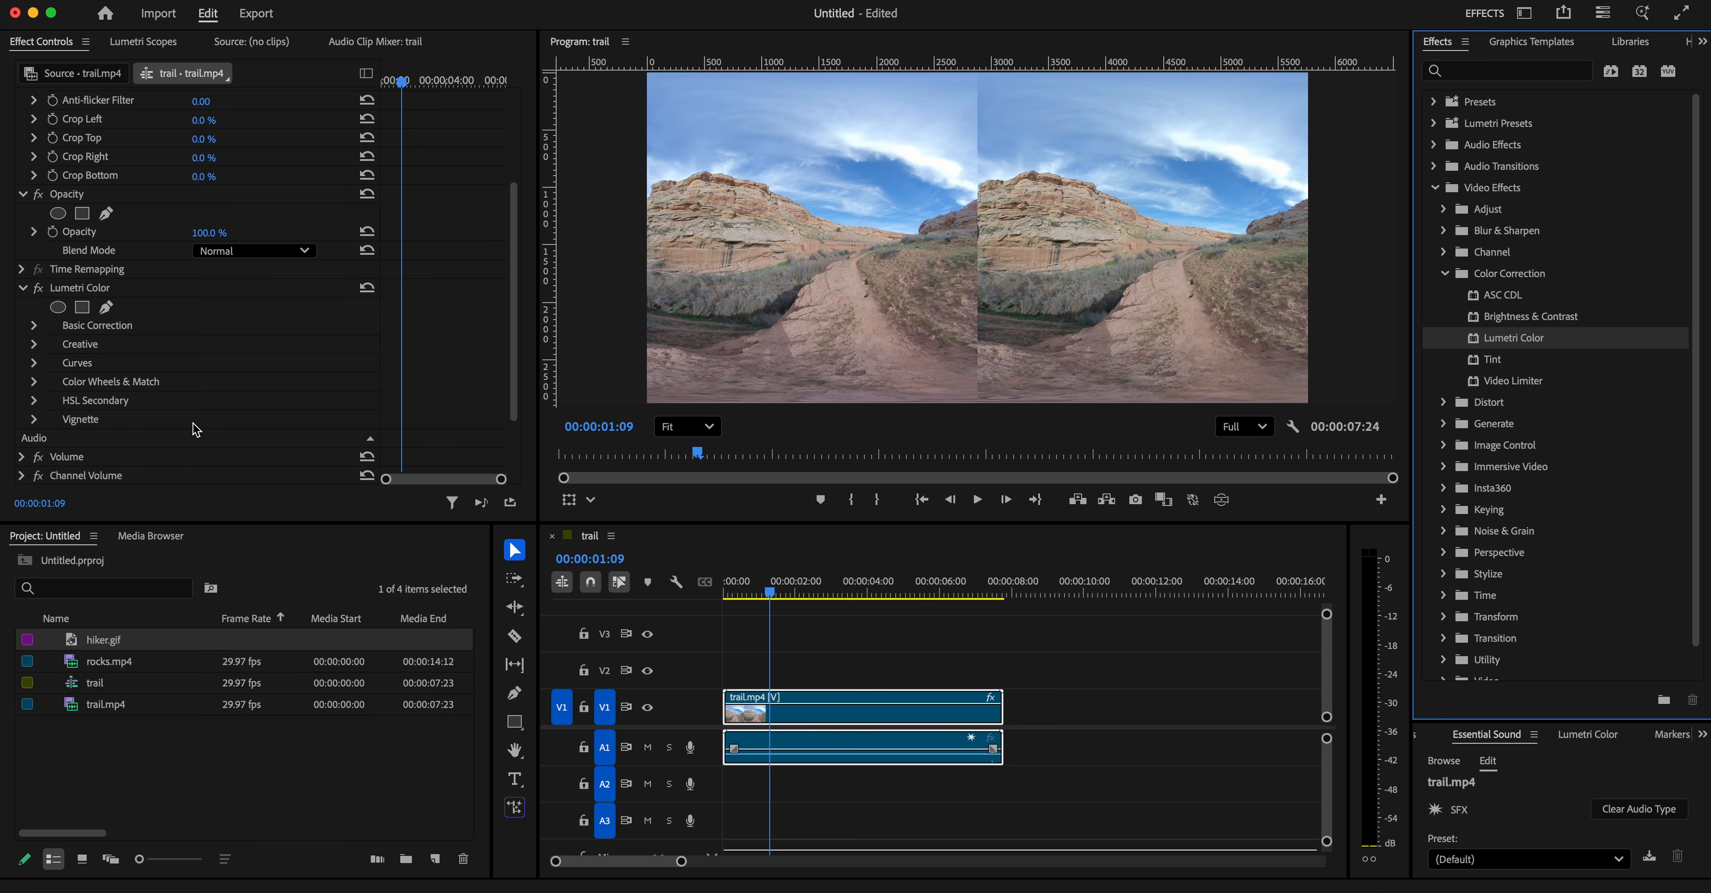
pyautogui.click(36, 364)
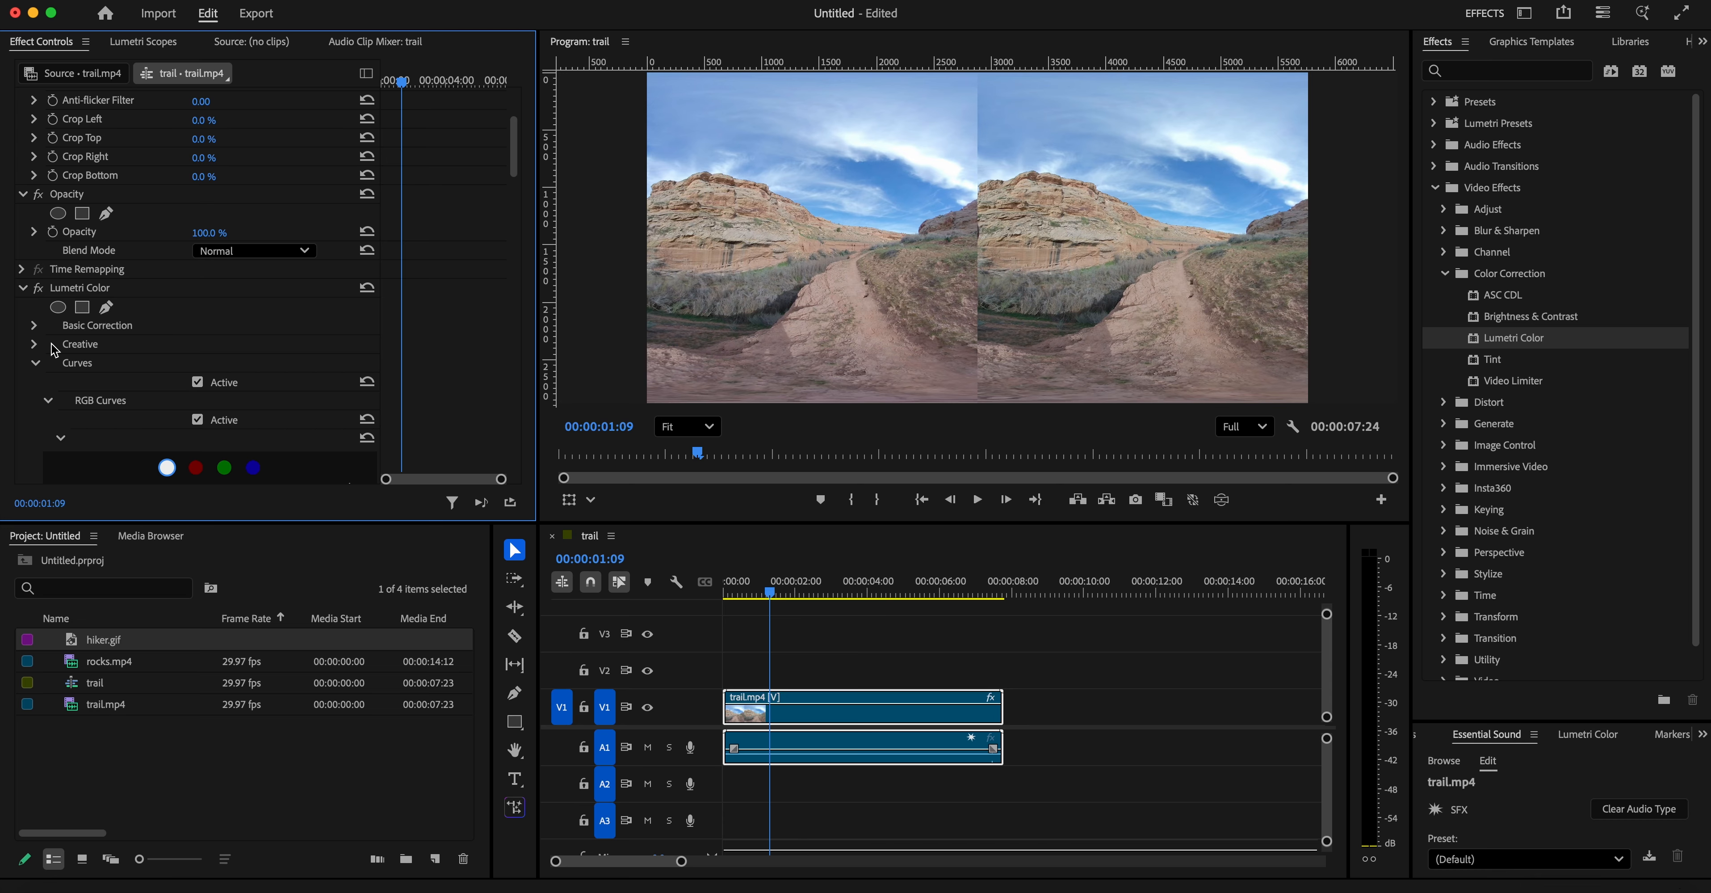
pyautogui.click(34, 325)
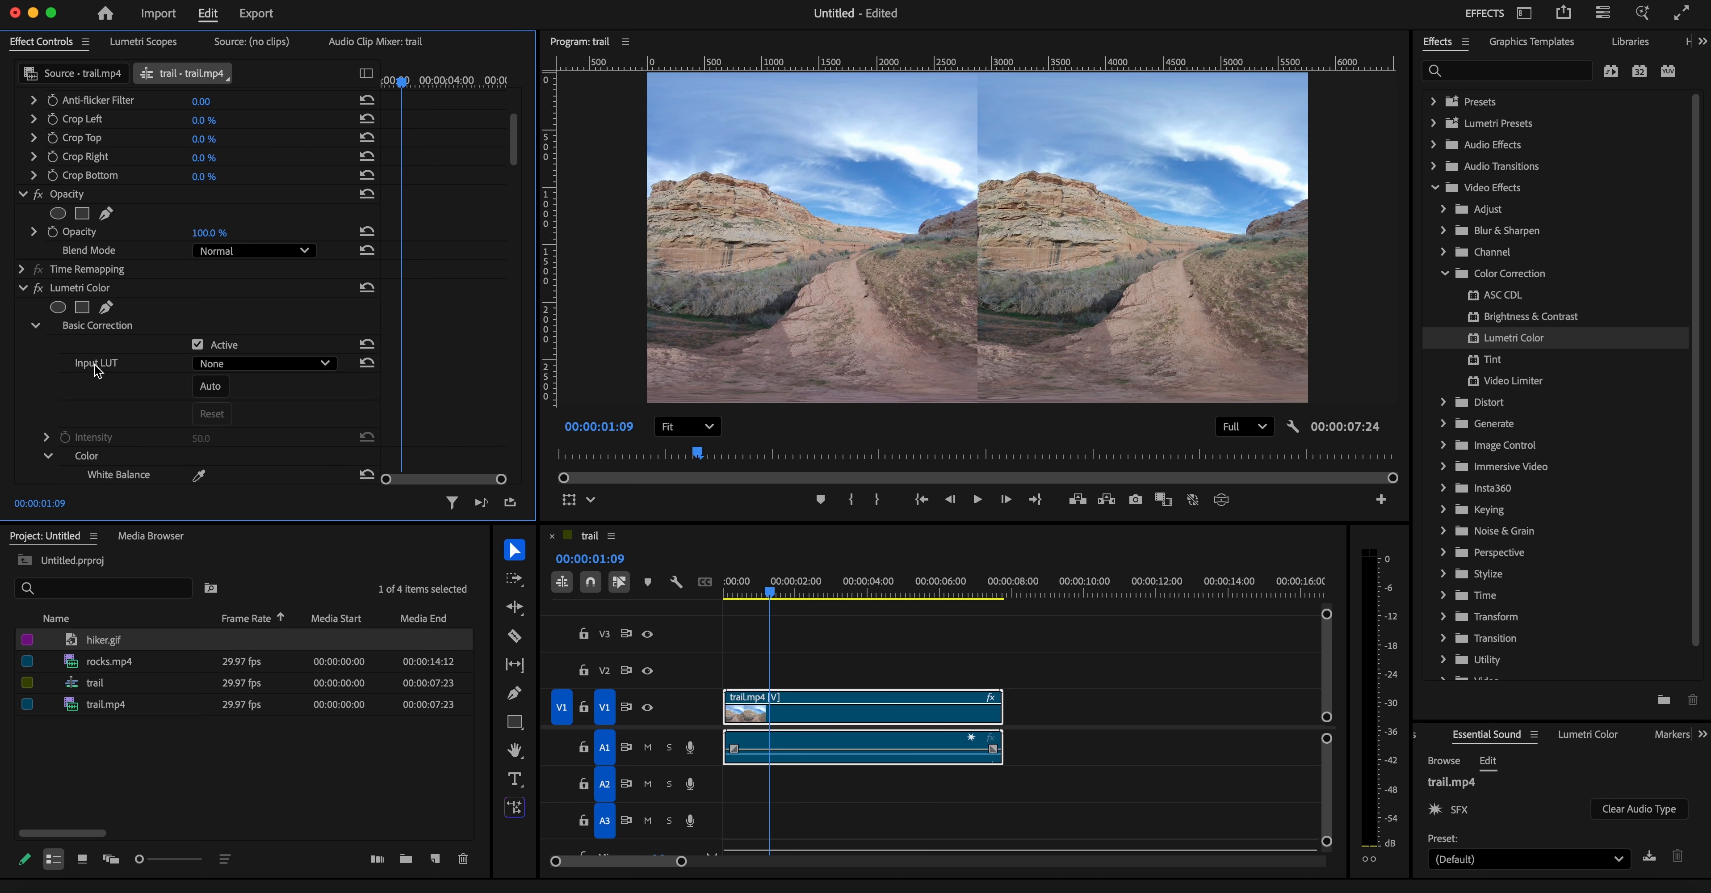
# - Try the Input LUTs AMIRA_Default_LogC2Rec709, ARRI_Universal_HD and D-21_delogC_EI0200_B1 with auto correction, and reset the Input LUT to None
pyautogui.click(253, 370)
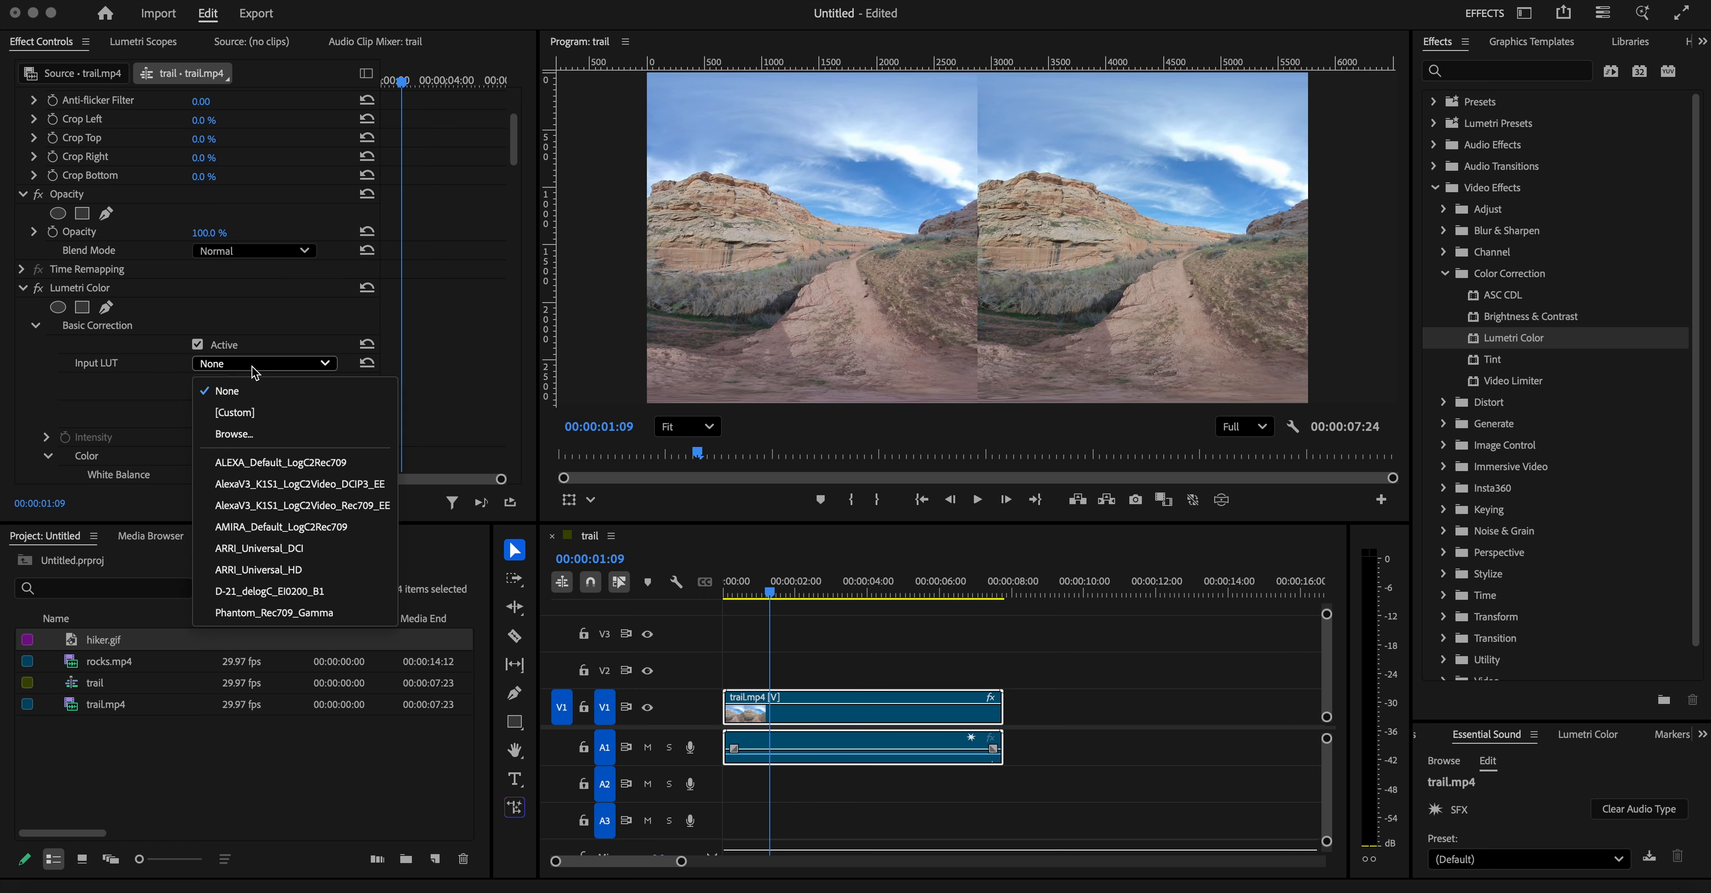
pyautogui.click(291, 532)
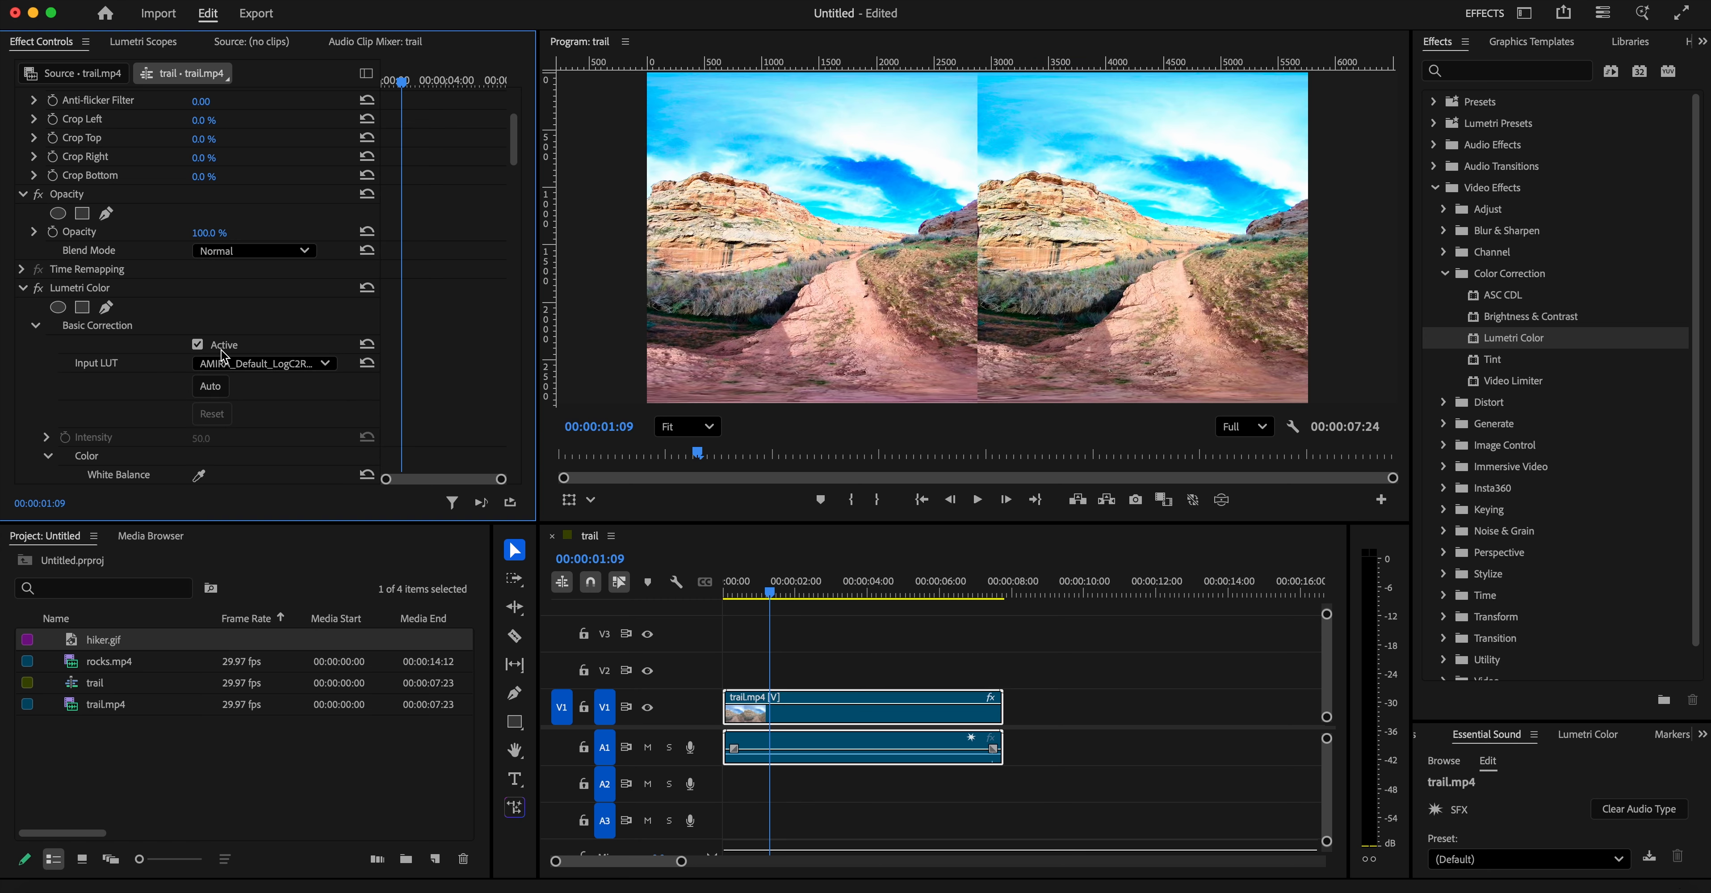
pyautogui.click(241, 369)
pyautogui.click(249, 572)
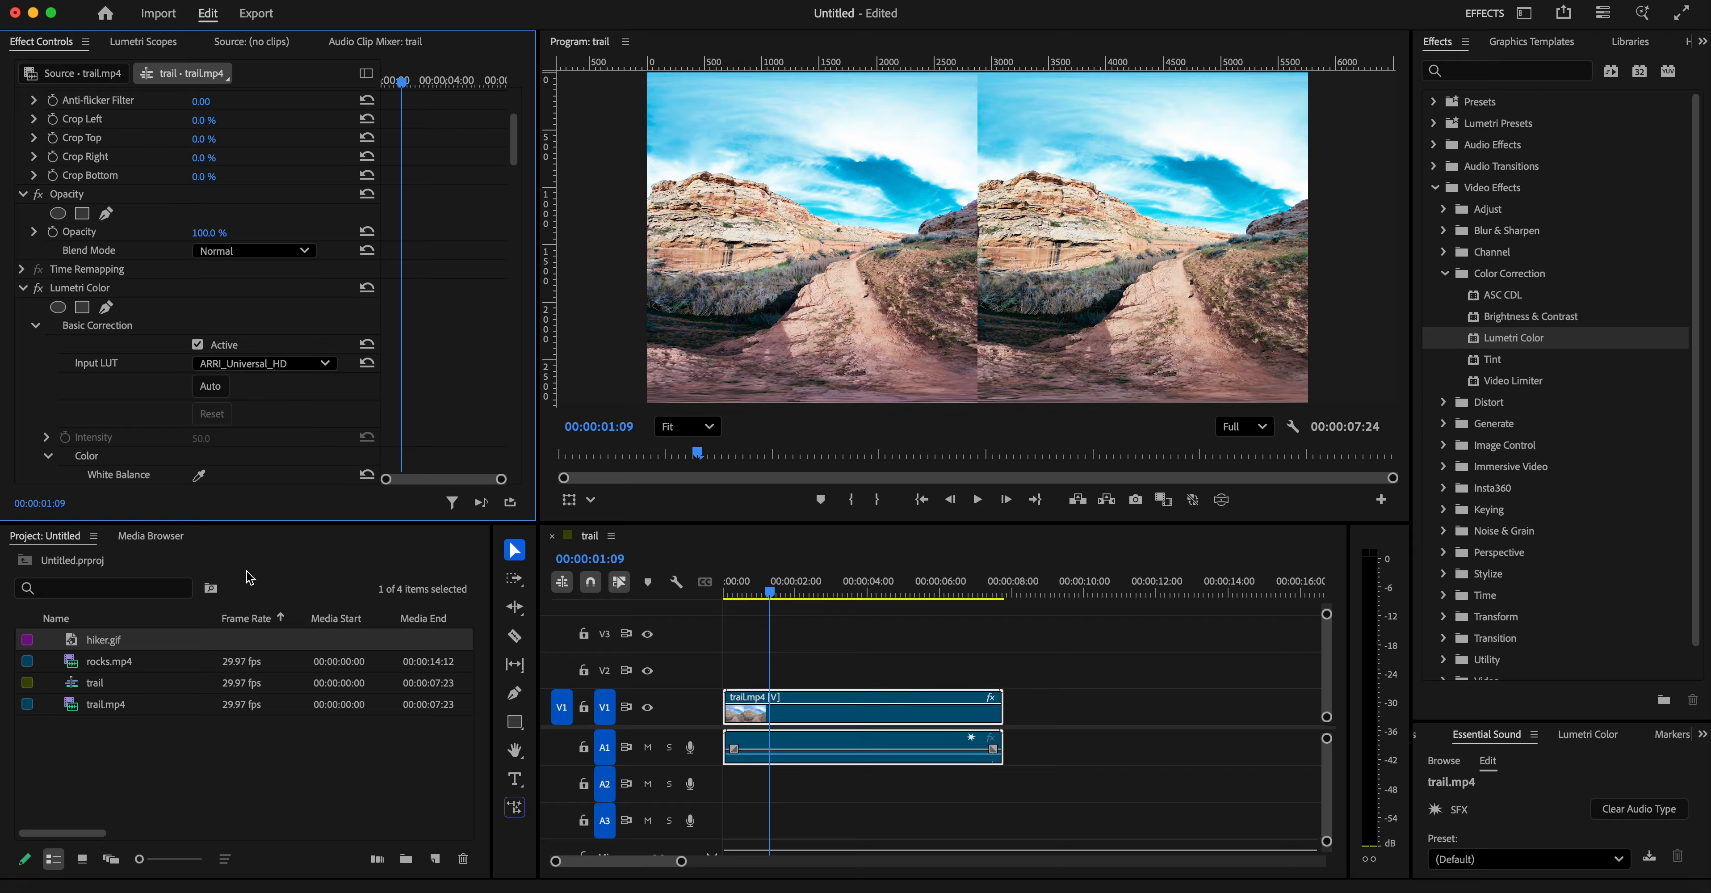
pyautogui.click(261, 366)
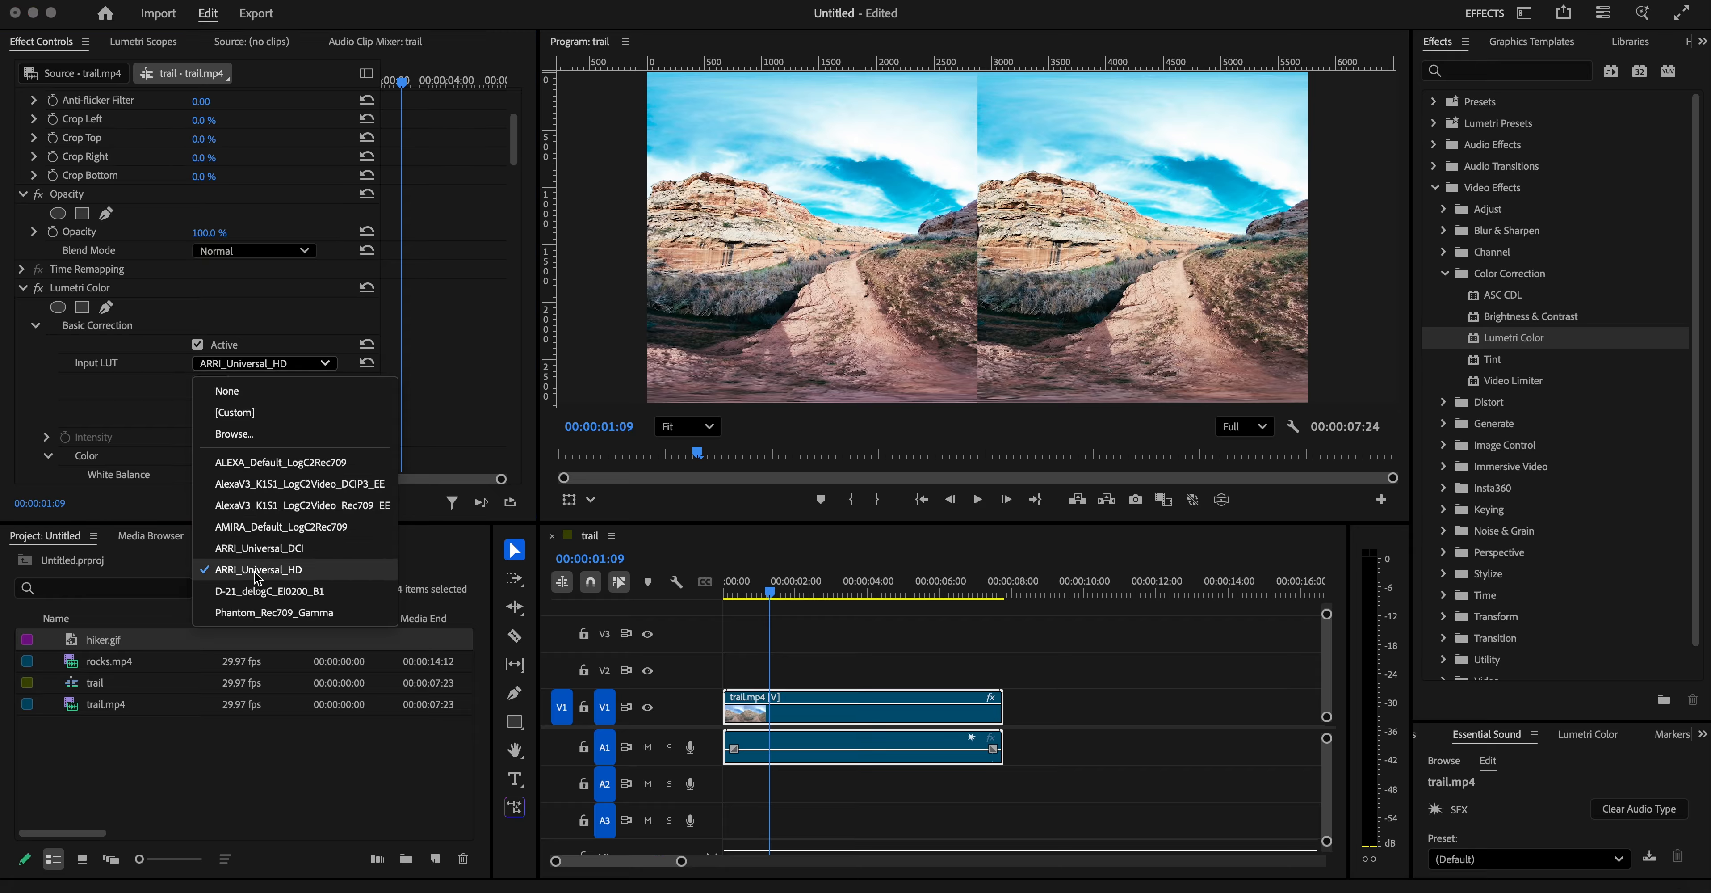
pyautogui.click(258, 592)
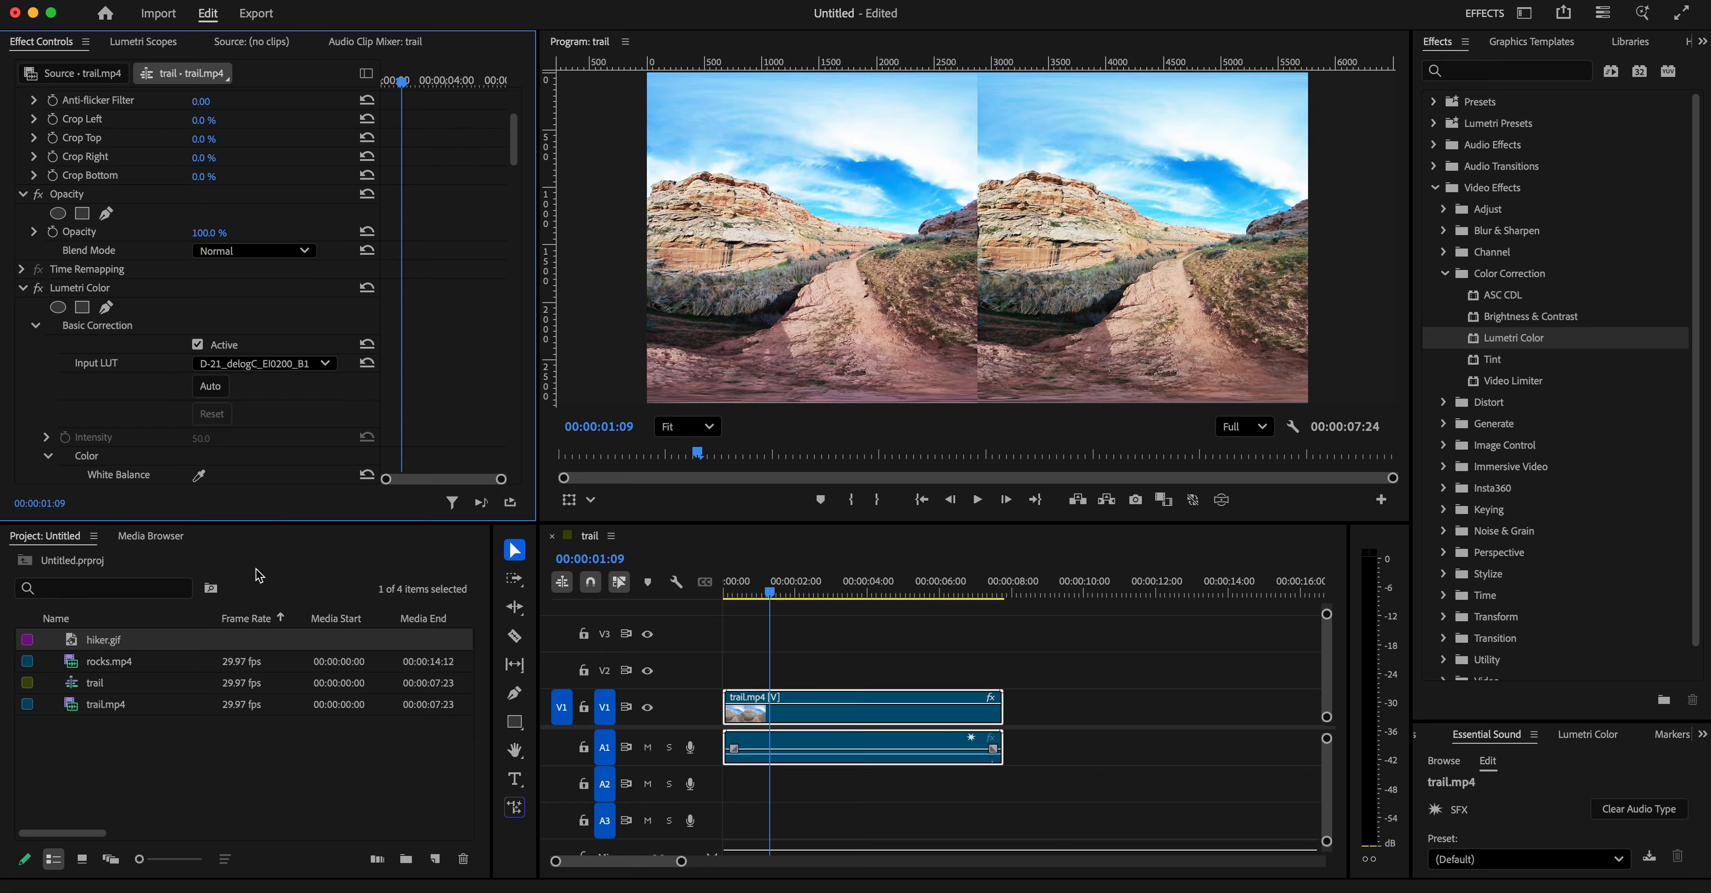
pyautogui.click(219, 395)
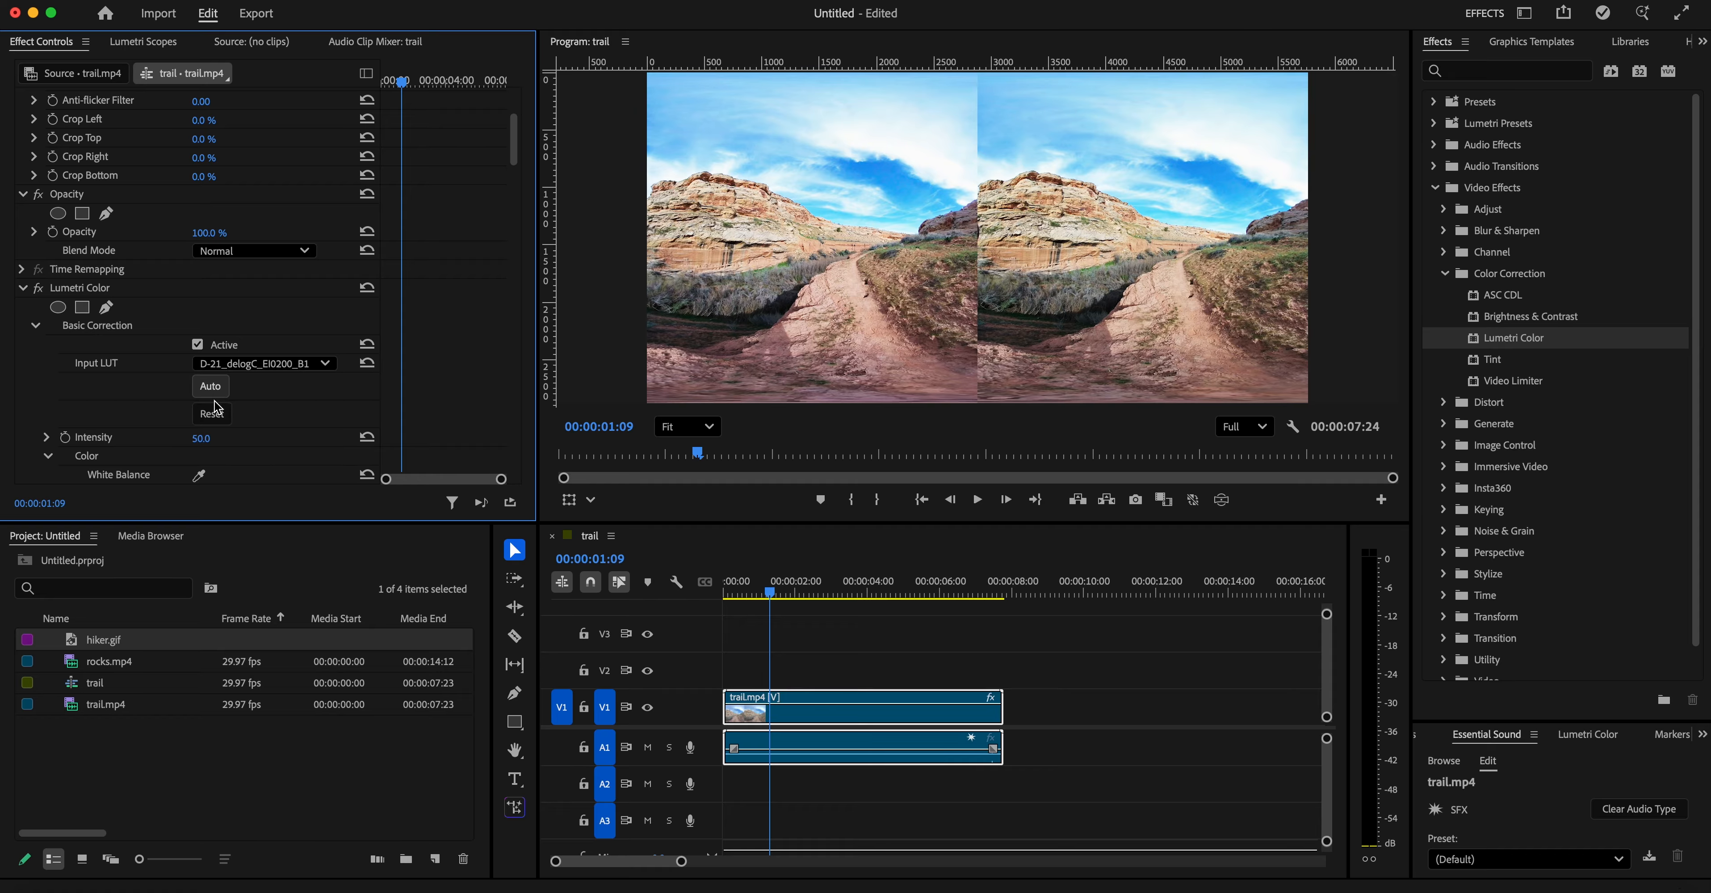
pyautogui.click(217, 407)
pyautogui.click(369, 362)
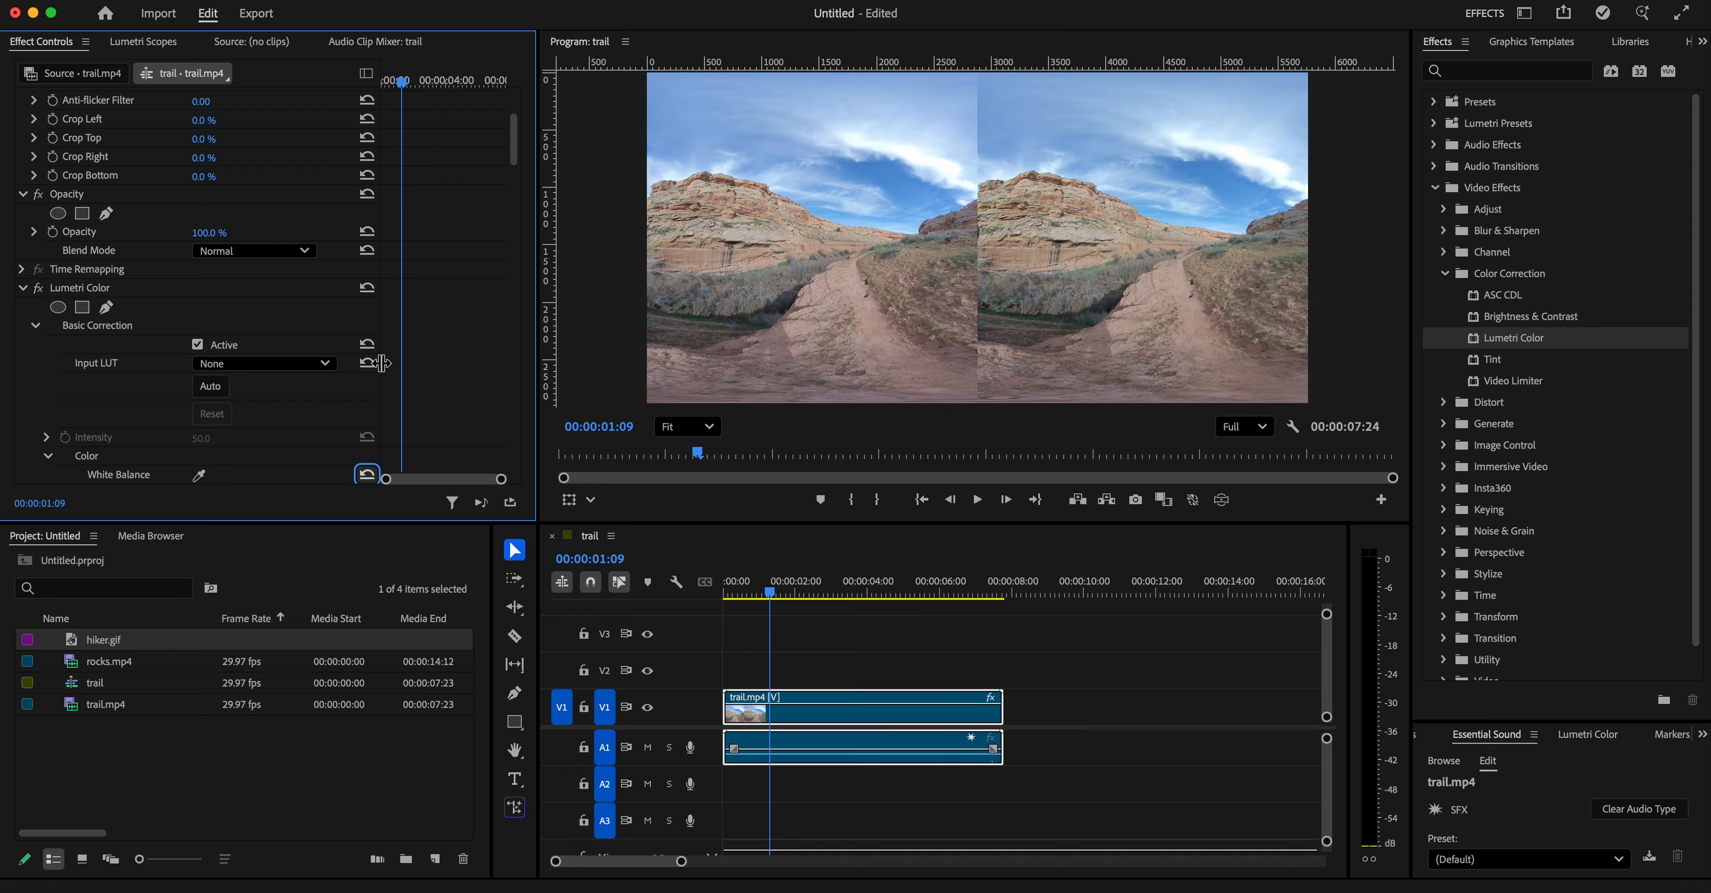
# - Set Lumetri's Basic Correction color values to Temperature 53, Tint -11 and Saturation 99
pyautogui.scroll(-3, 123, 452)
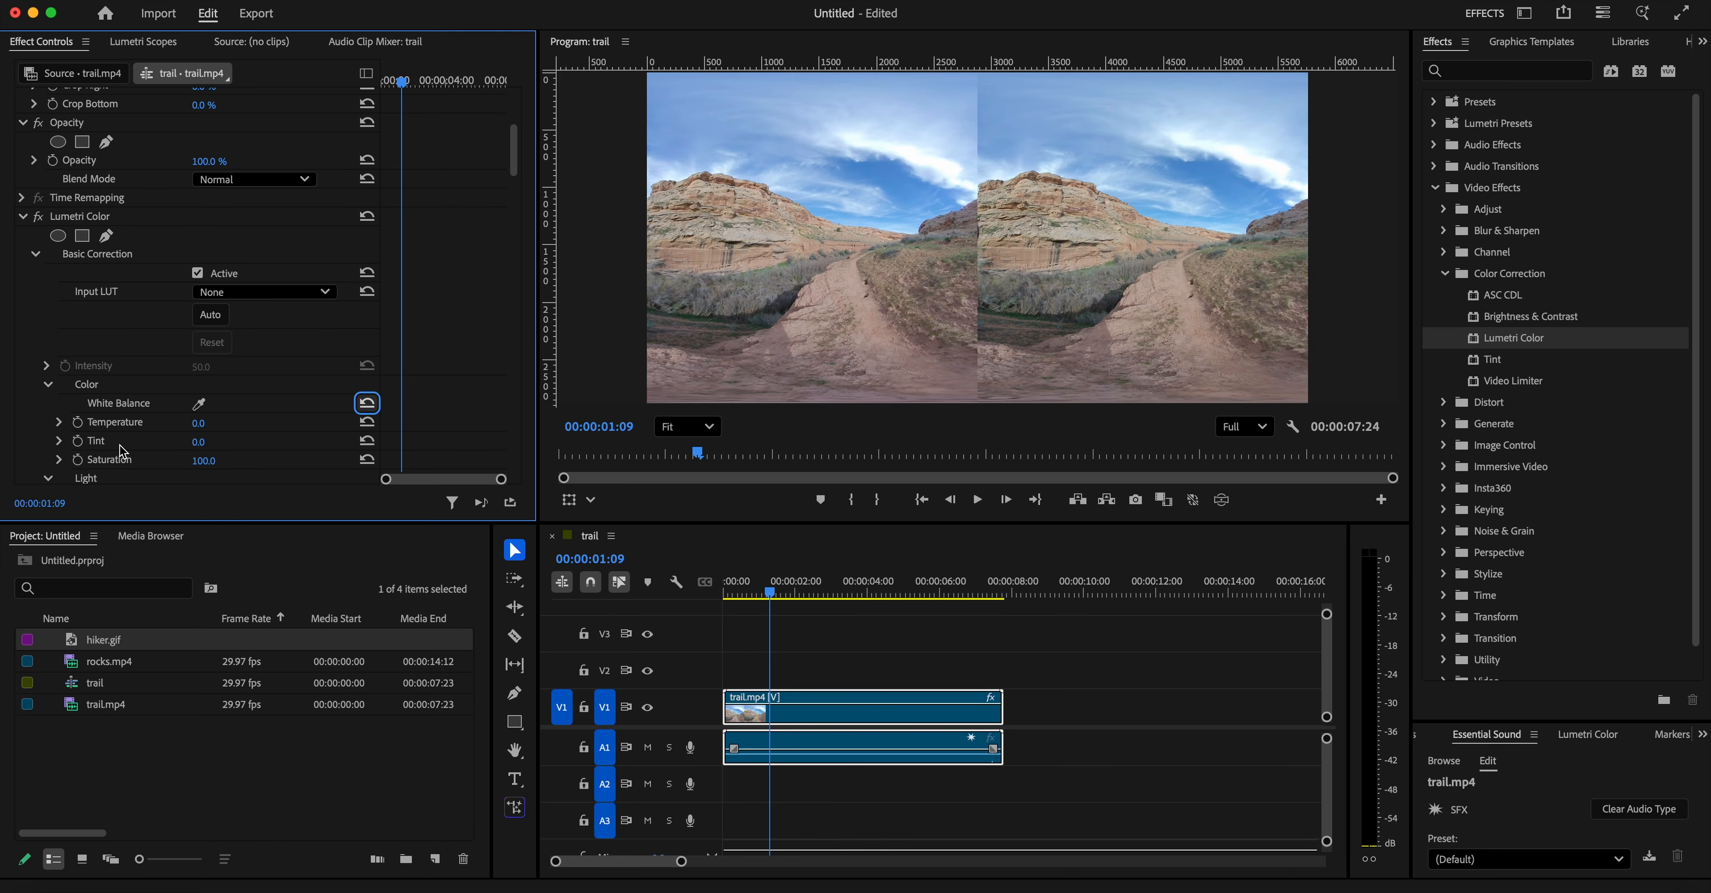
pyautogui.scroll(-3, 123, 452)
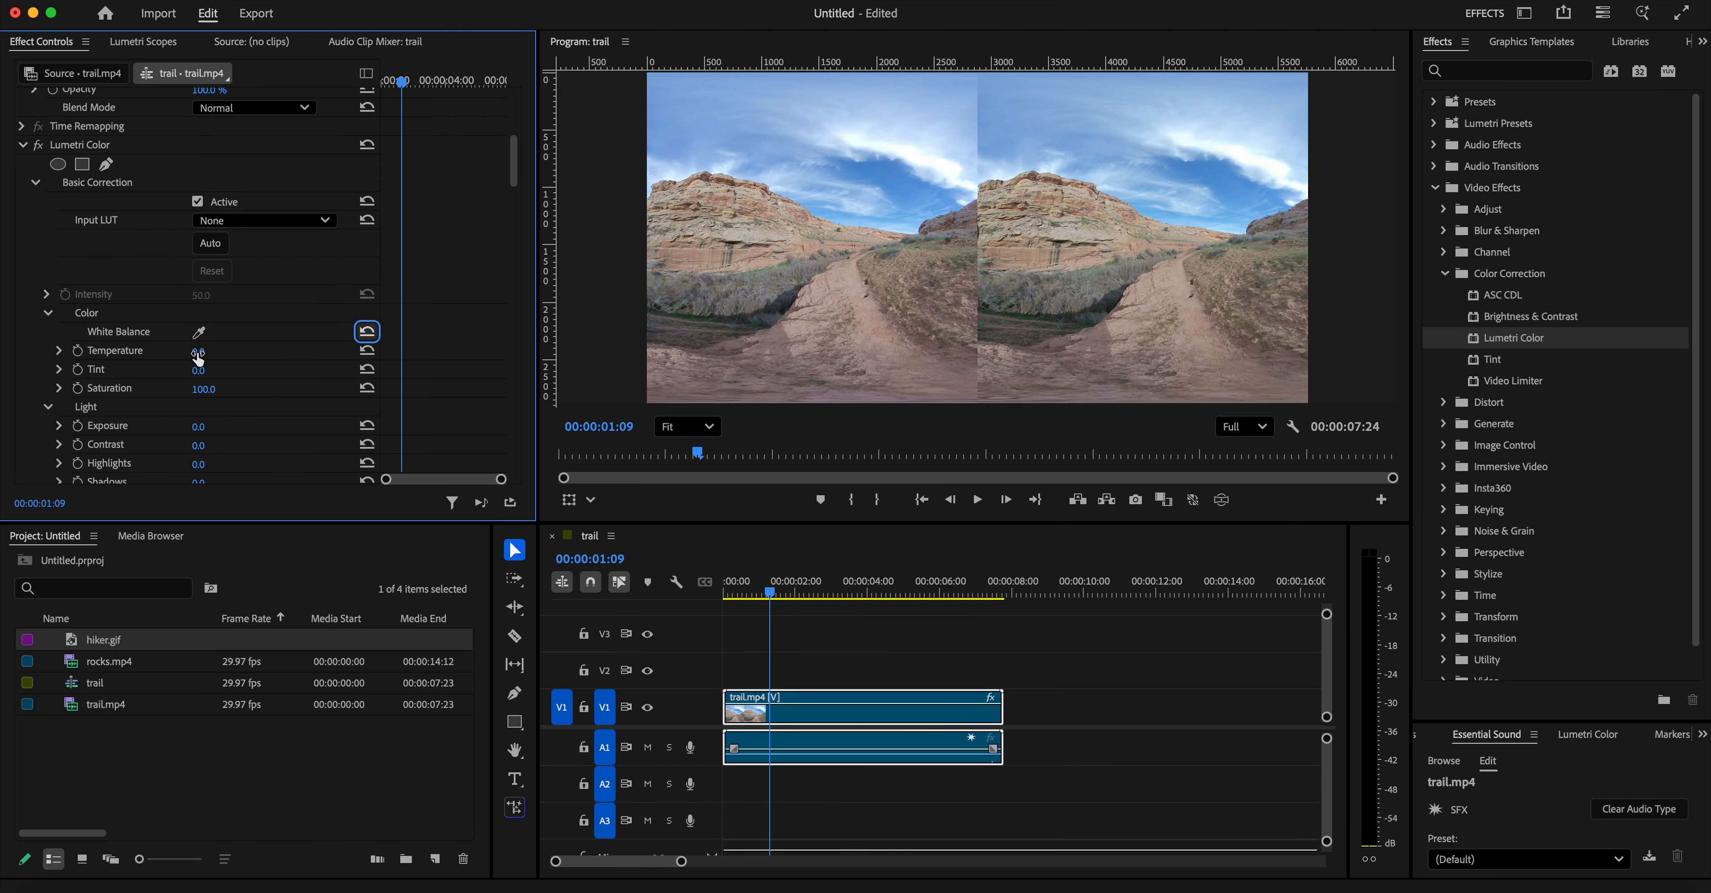
pyautogui.moveTo(198, 354)
pyautogui.mouseDown()
pyautogui.moveTo(254, 370)
pyautogui.moveTo(173, 370)
pyautogui.mouseUp()
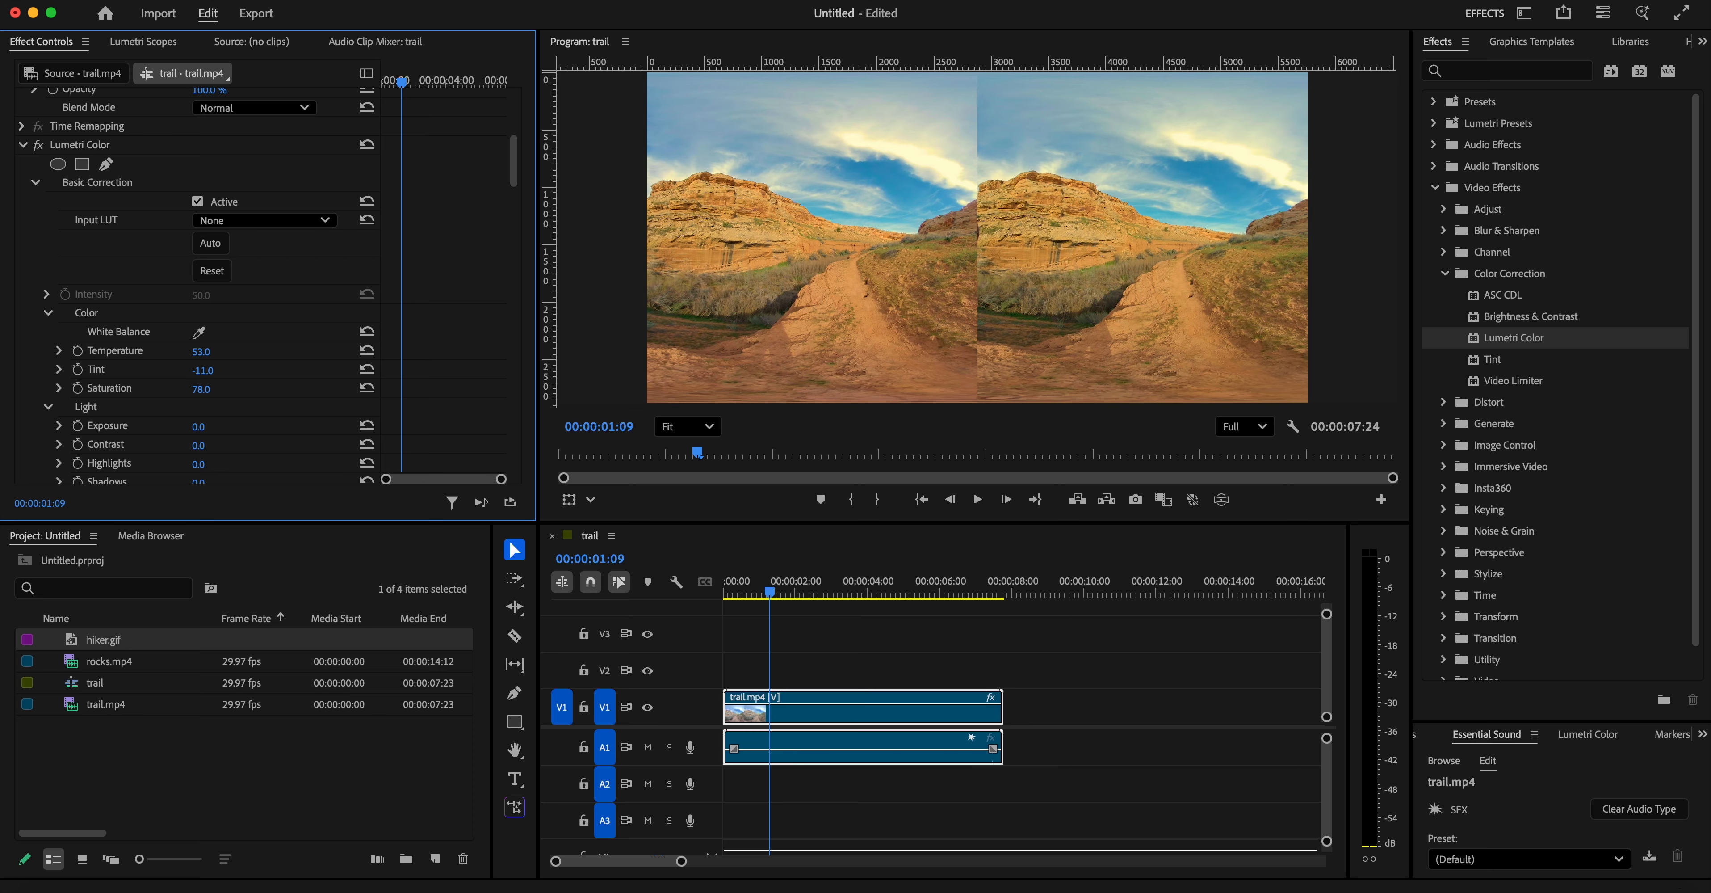
pyautogui.moveTo(201, 389); pyautogui.dragTo(174, 389)
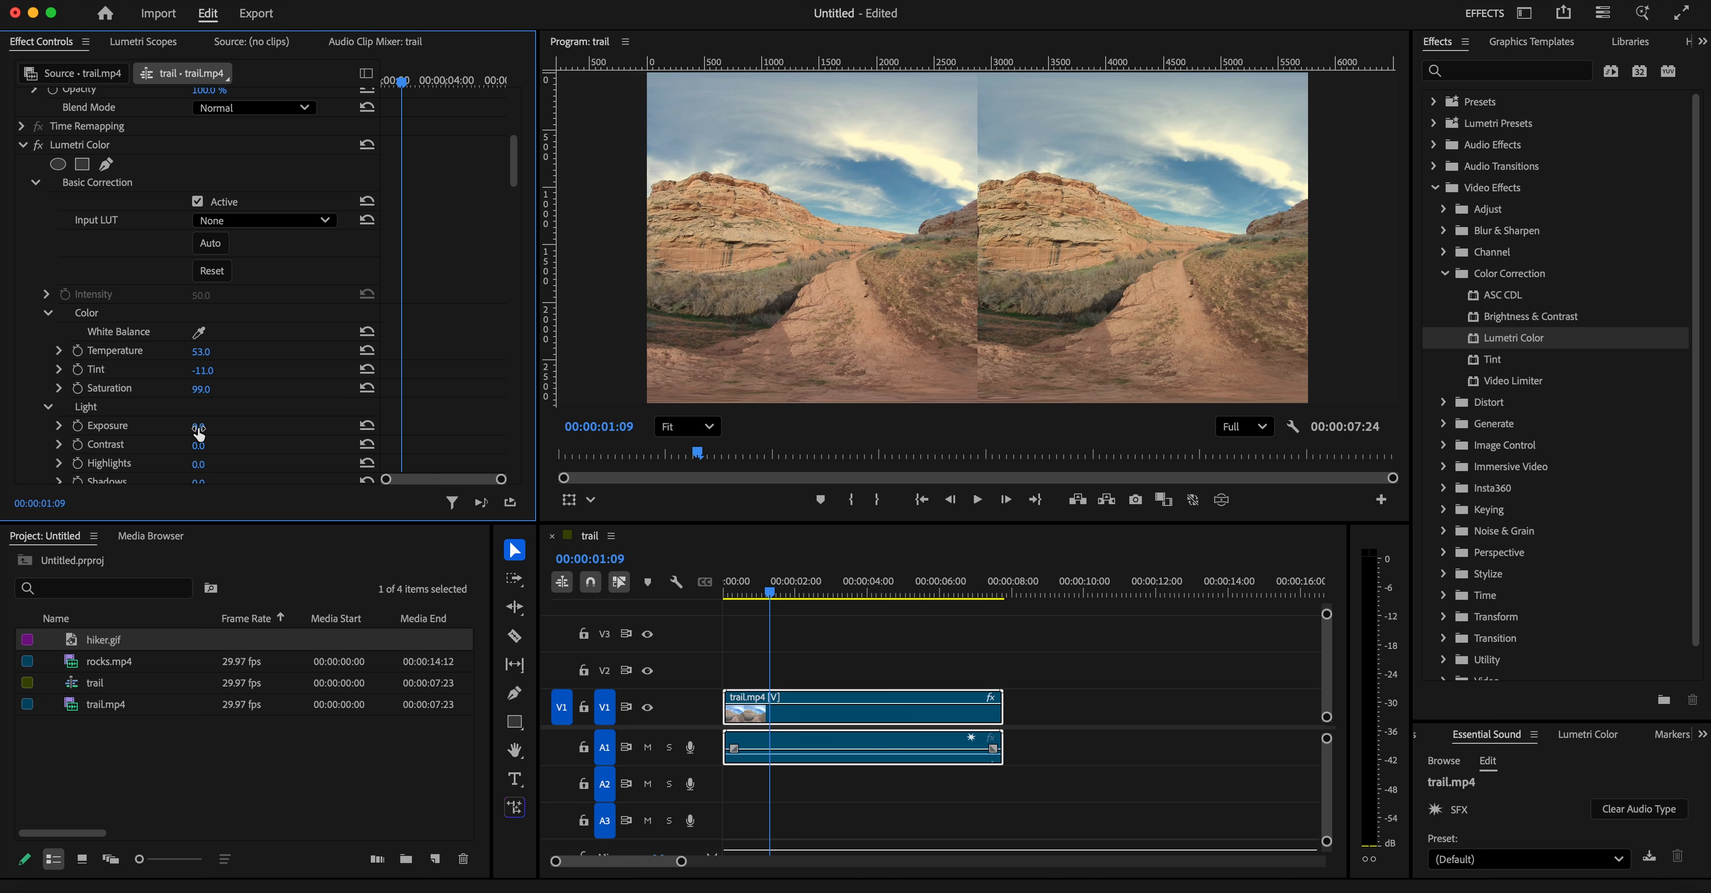
# - Set Lumetri's light values to Exposure -0.9, Contrast 10, Highlights 34, Shadows -5, Whites -13 and Blacks -68
pyautogui.moveTo(198, 433)
pyautogui.mouseDown()
pyautogui.moveTo(226, 431)
pyautogui.moveTo(196, 432)
pyautogui.mouseUp()
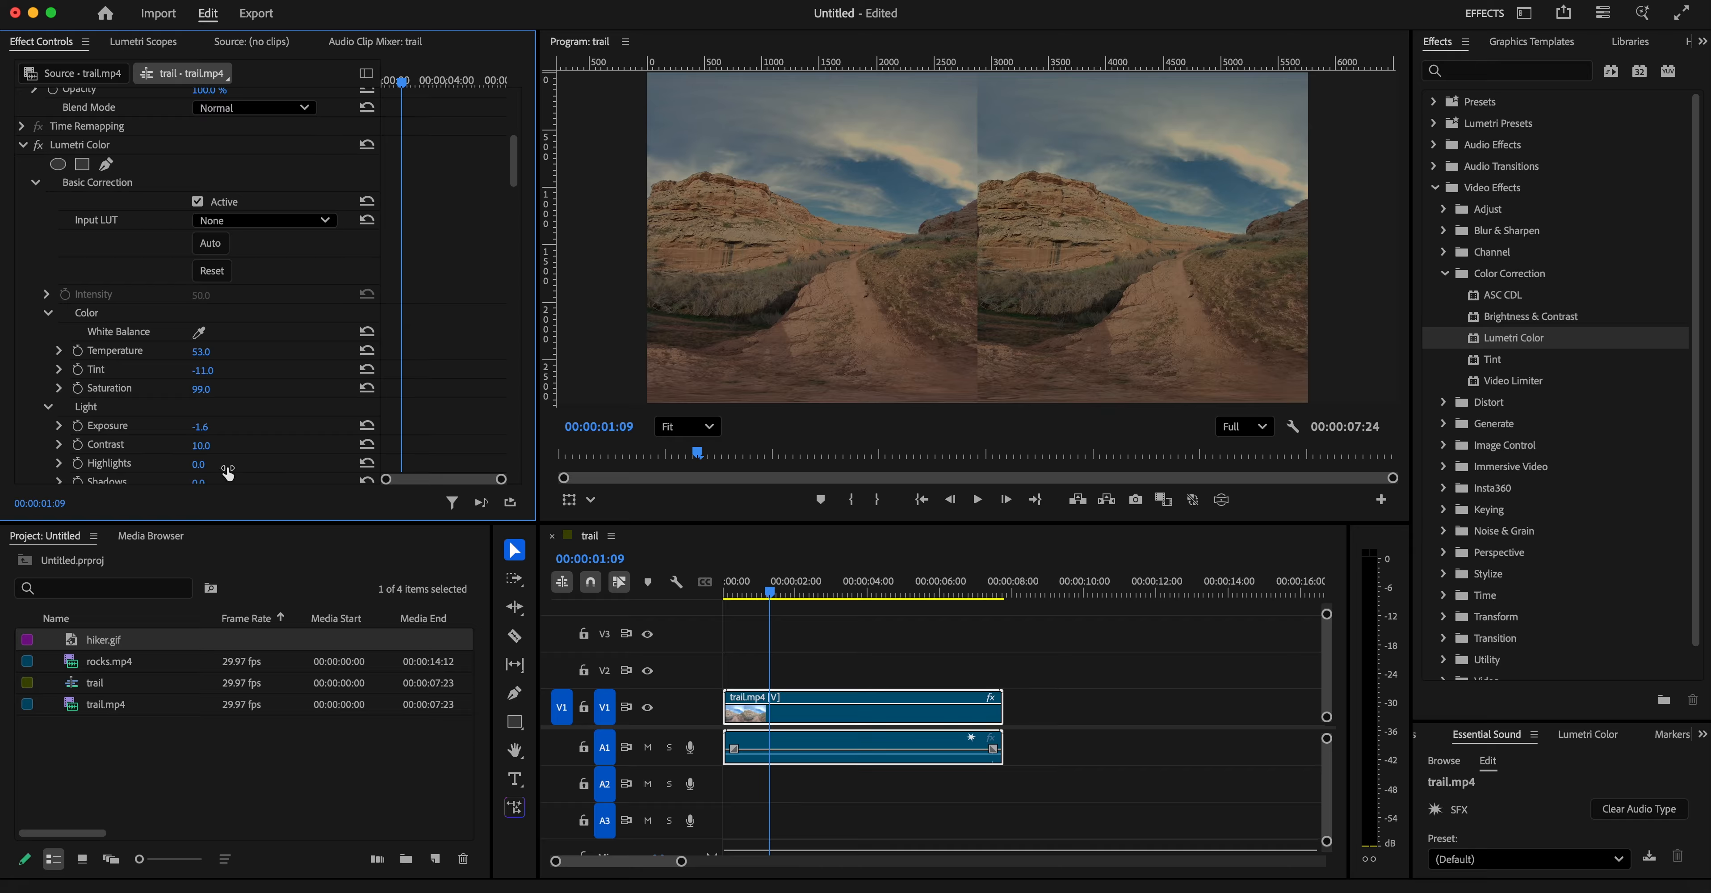
pyautogui.moveTo(201, 464); pyautogui.dragTo(213, 464)
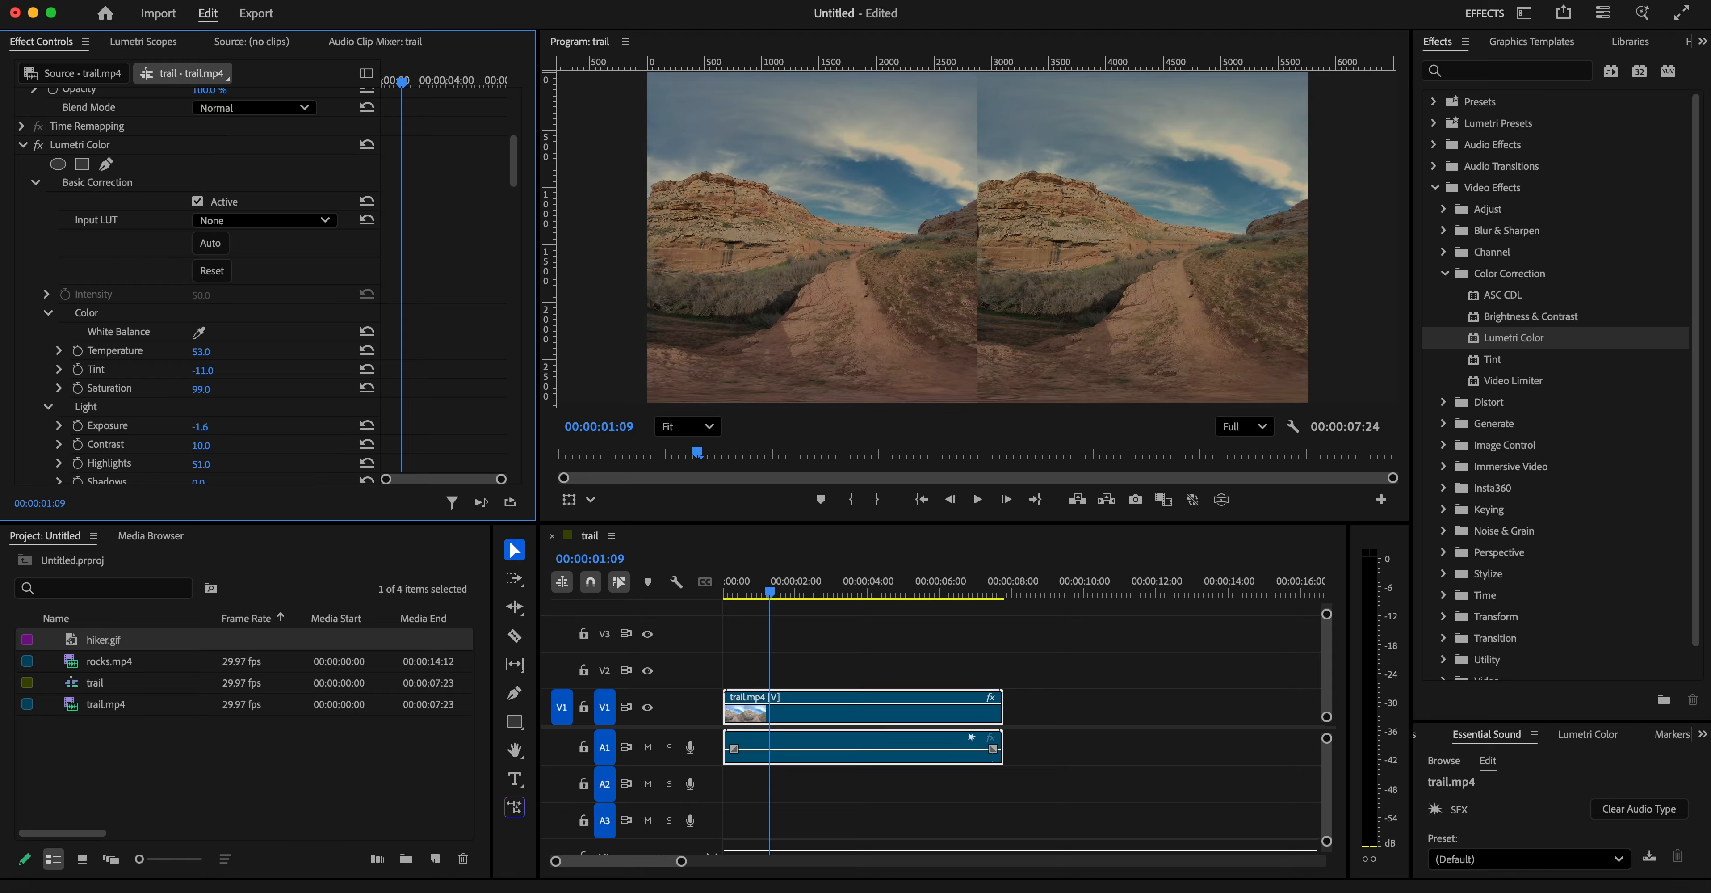
pyautogui.scroll(-3, 218, 432)
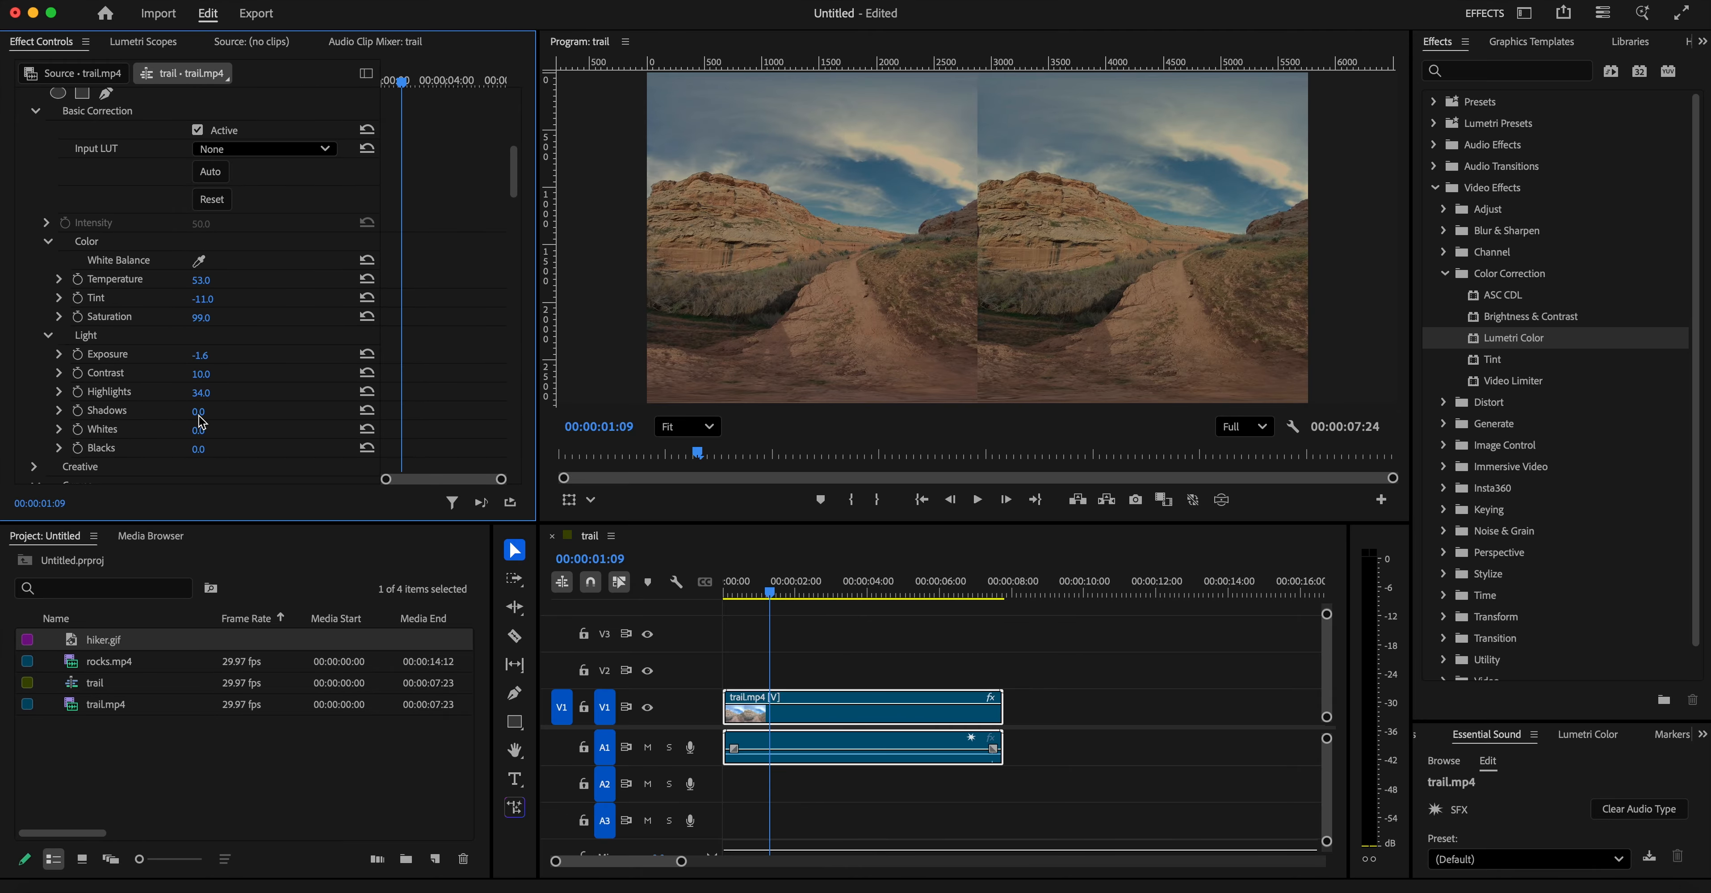
pyautogui.moveTo(199, 411)
pyautogui.mouseDown()
pyautogui.moveTo(222, 411)
pyautogui.moveTo(182, 411)
pyautogui.mouseUp()
pyautogui.moveTo(194, 411); pyautogui.dragTo(154, 448)
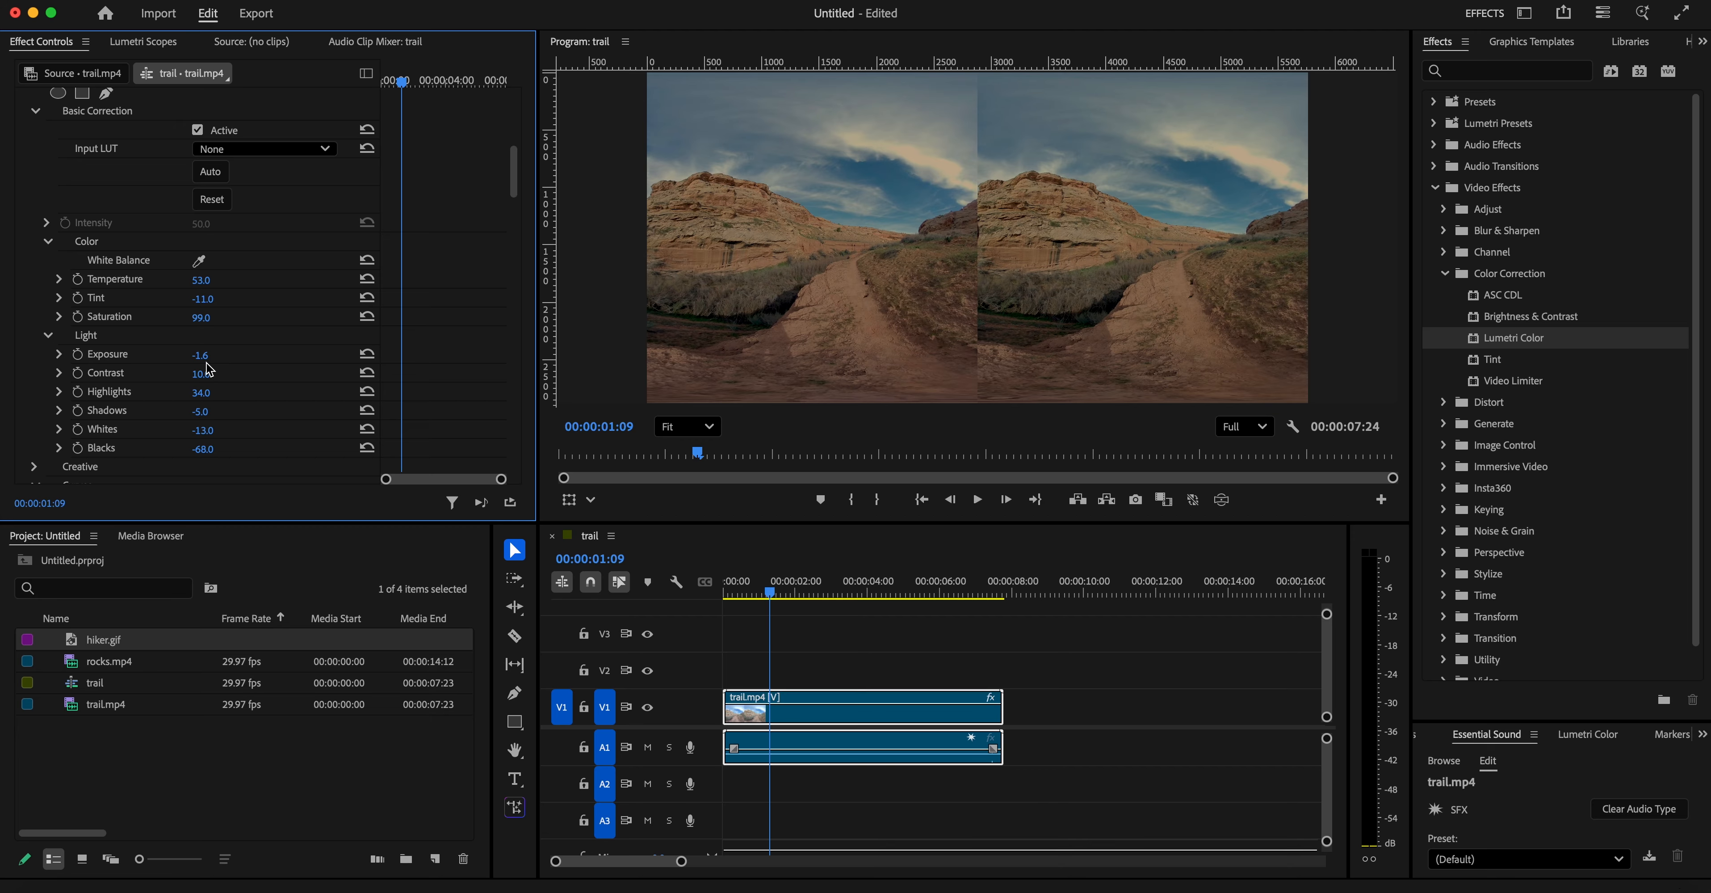
pyautogui.moveTo(202, 356); pyautogui.dragTo(206, 356)
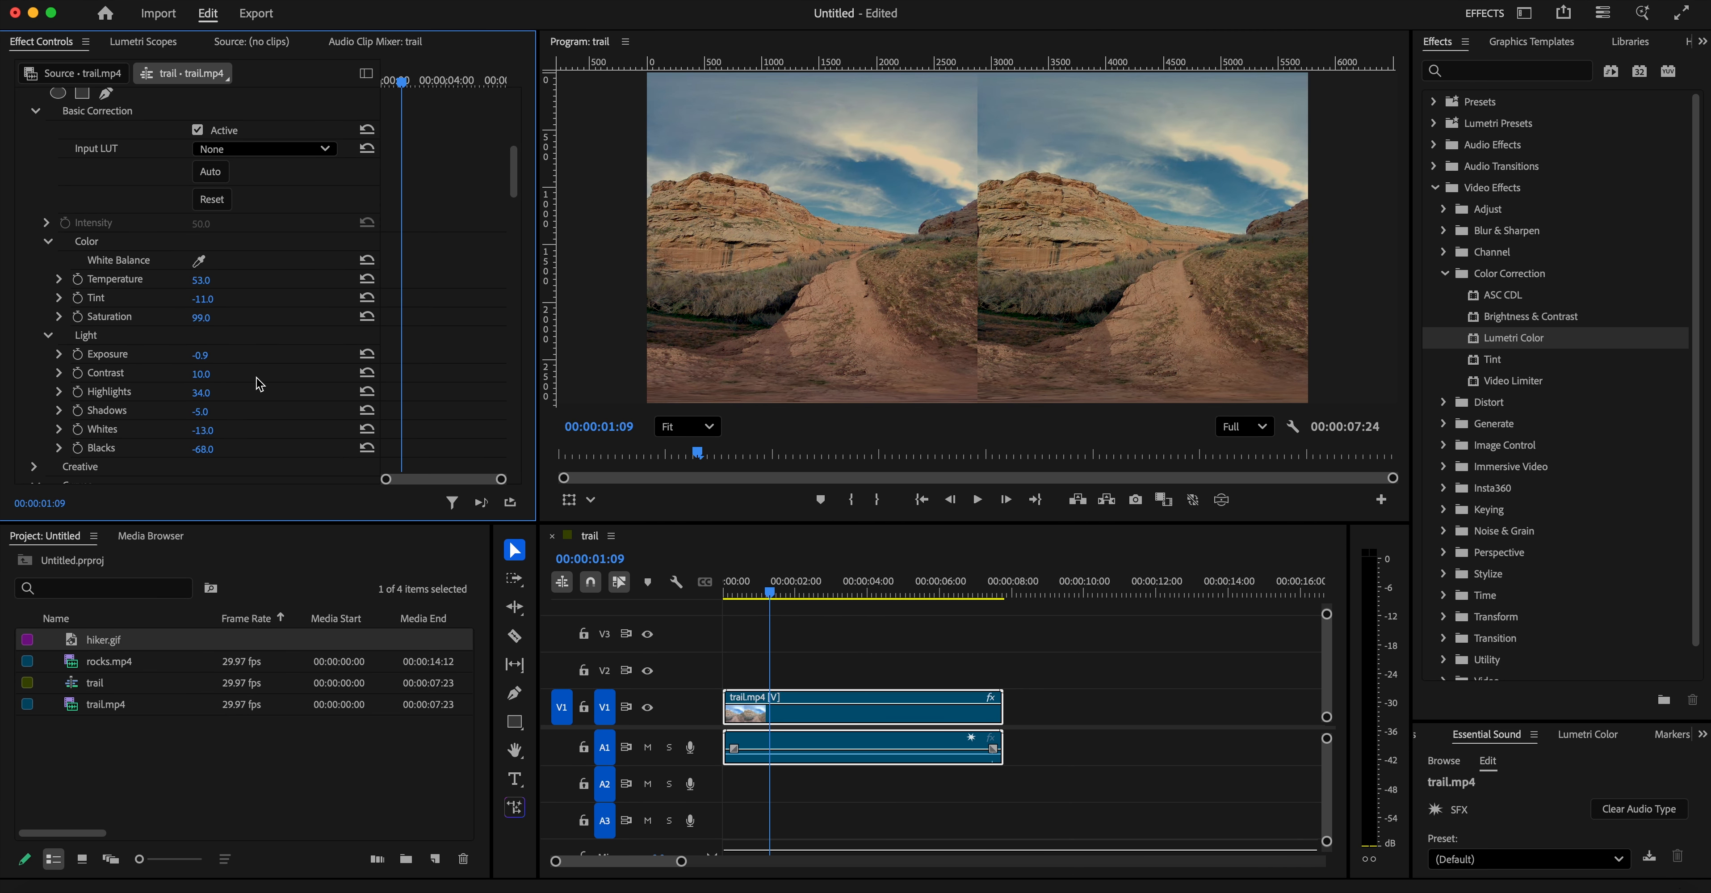
# - Try red shadows and magenta highlights in Lumetri's Creative adjustments, and shift both the Shadow Tint and Highlight Tint to green
pyautogui.scroll(-3, 200, 411)
pyautogui.click(105, 329)
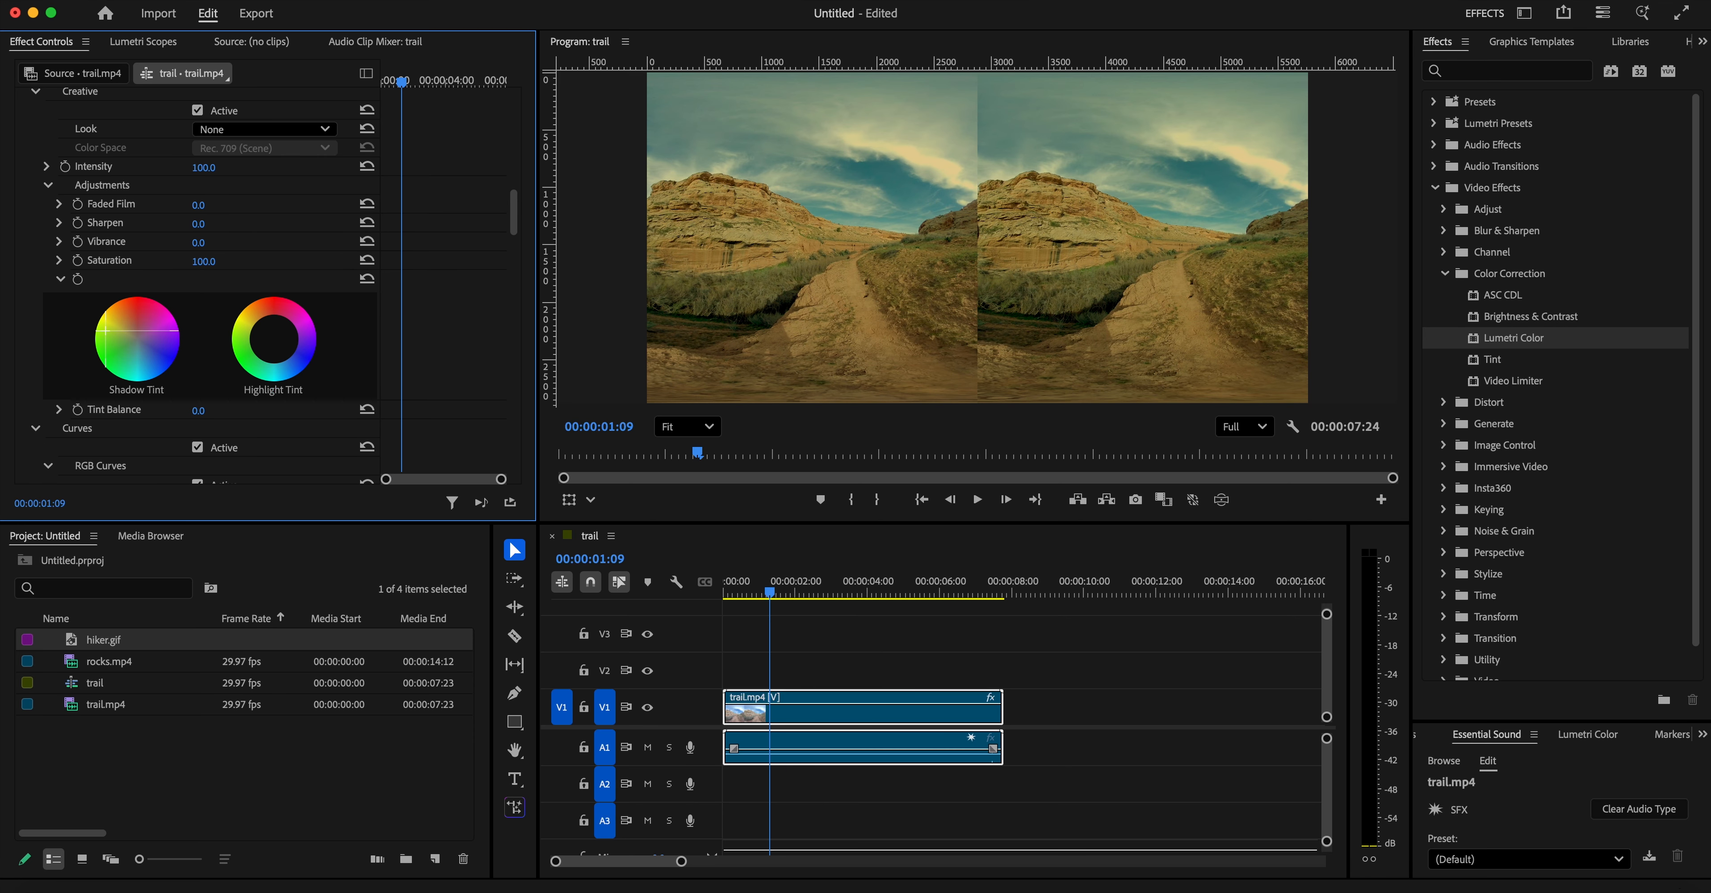
pyautogui.moveTo(108, 330); pyautogui.dragTo(145, 305)
pyautogui.doubleClick(170, 343)
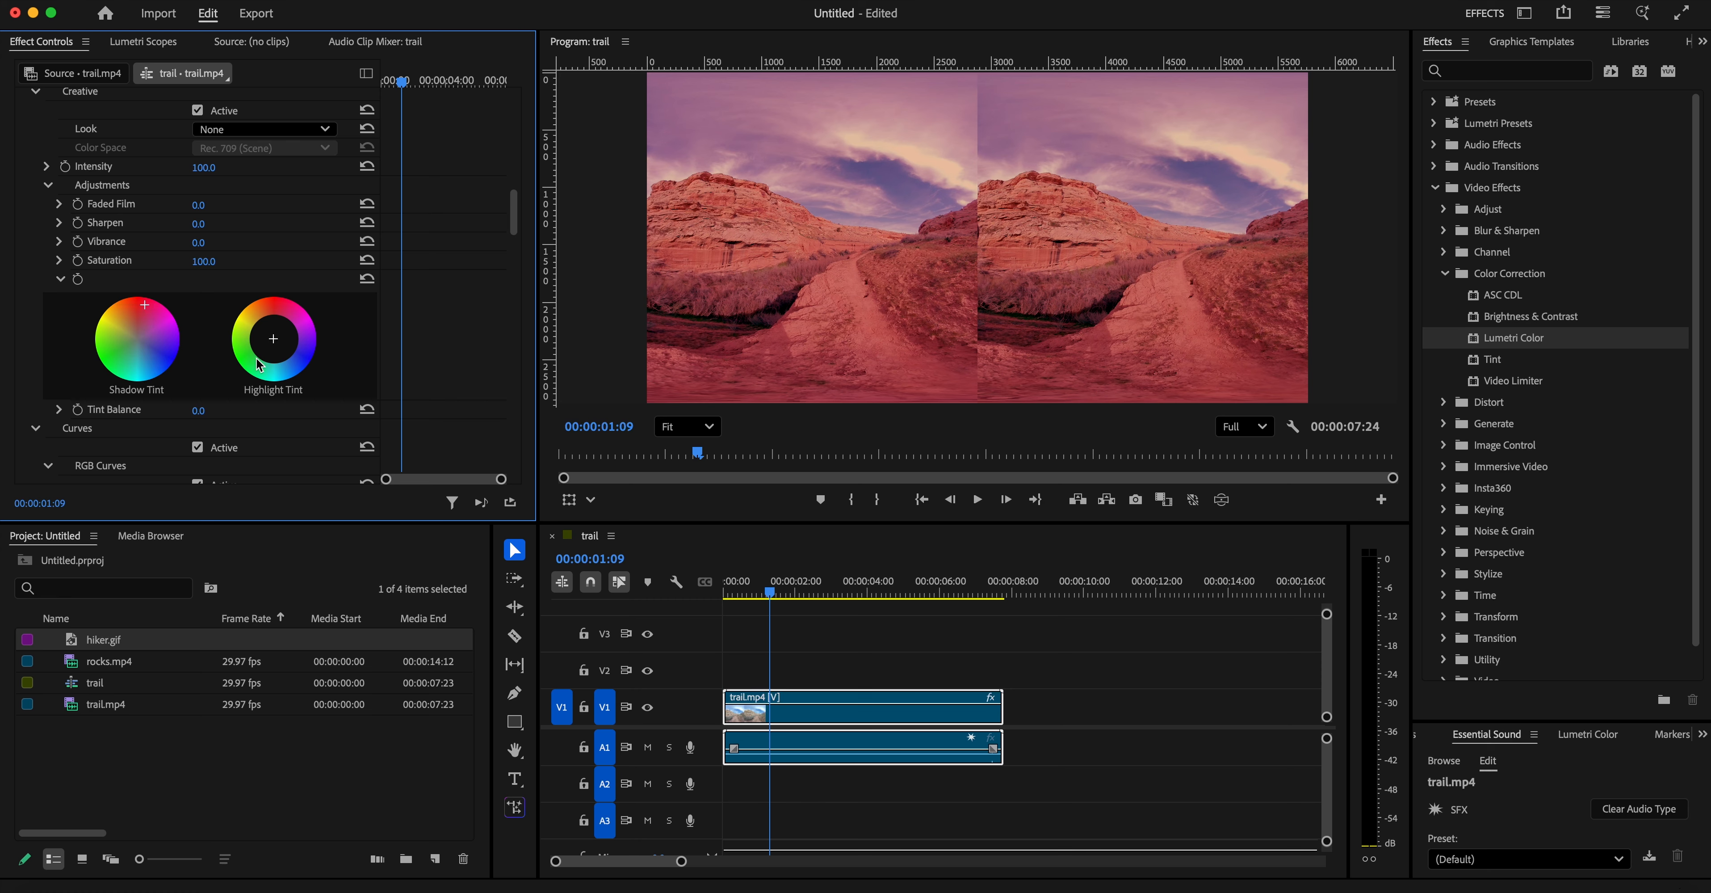
pyautogui.moveTo(259, 365); pyautogui.dragTo(291, 327)
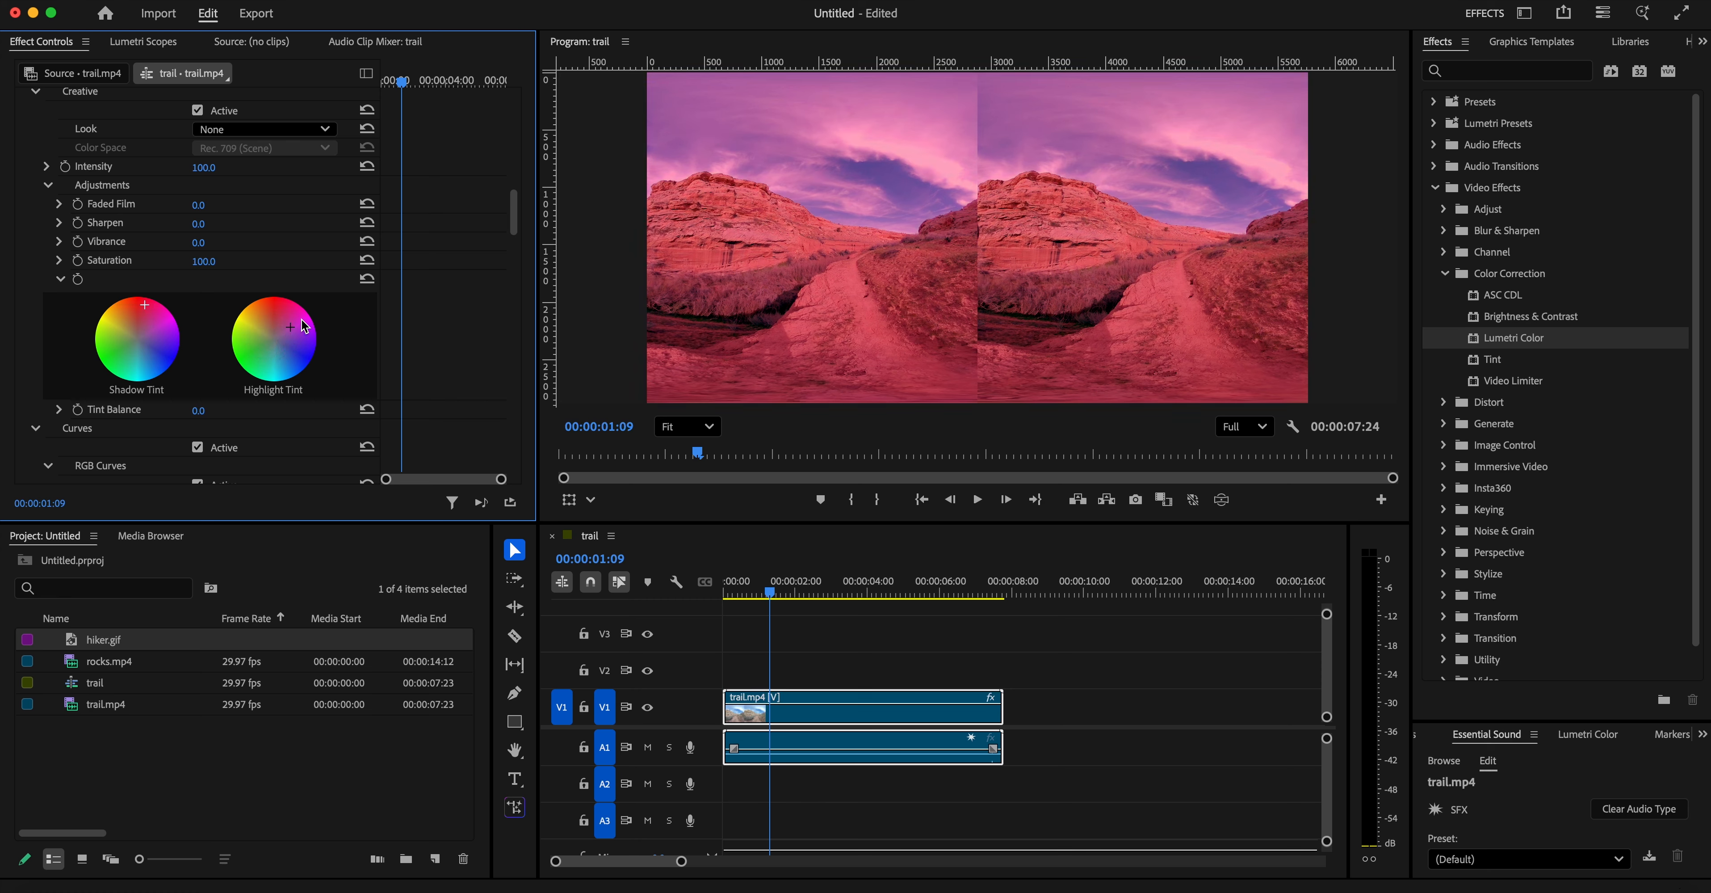
pyautogui.doubleClick(268, 343)
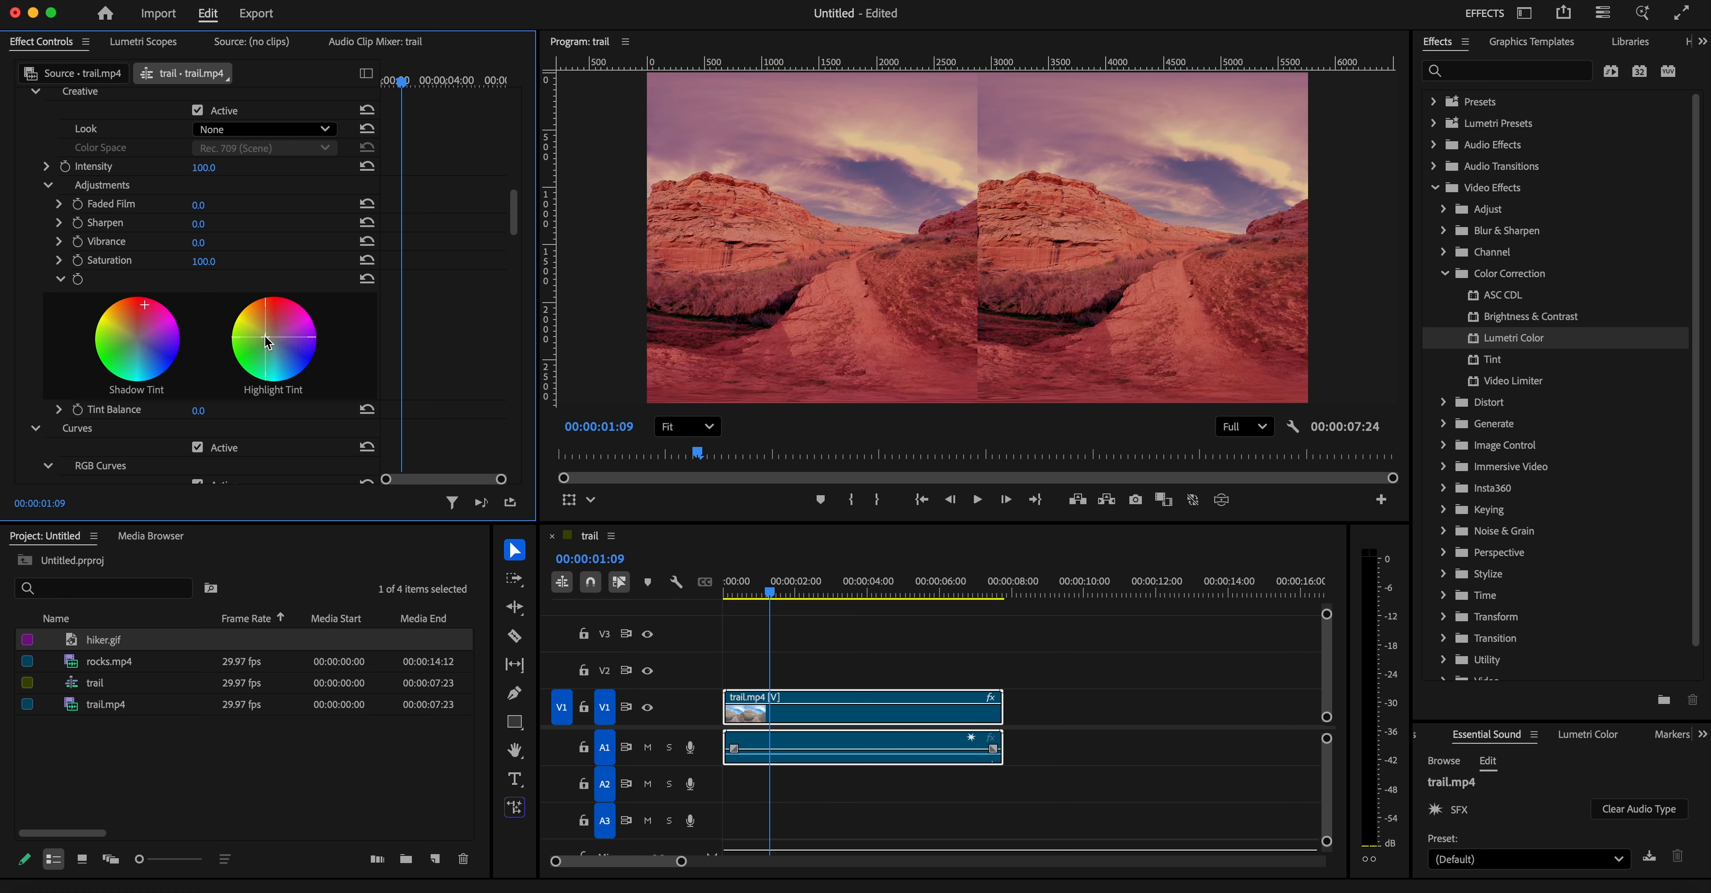
pyautogui.moveTo(269, 343)
pyautogui.mouseDown()
pyautogui.moveTo(281, 362)
pyautogui.moveTo(262, 370)
pyautogui.mouseUp()
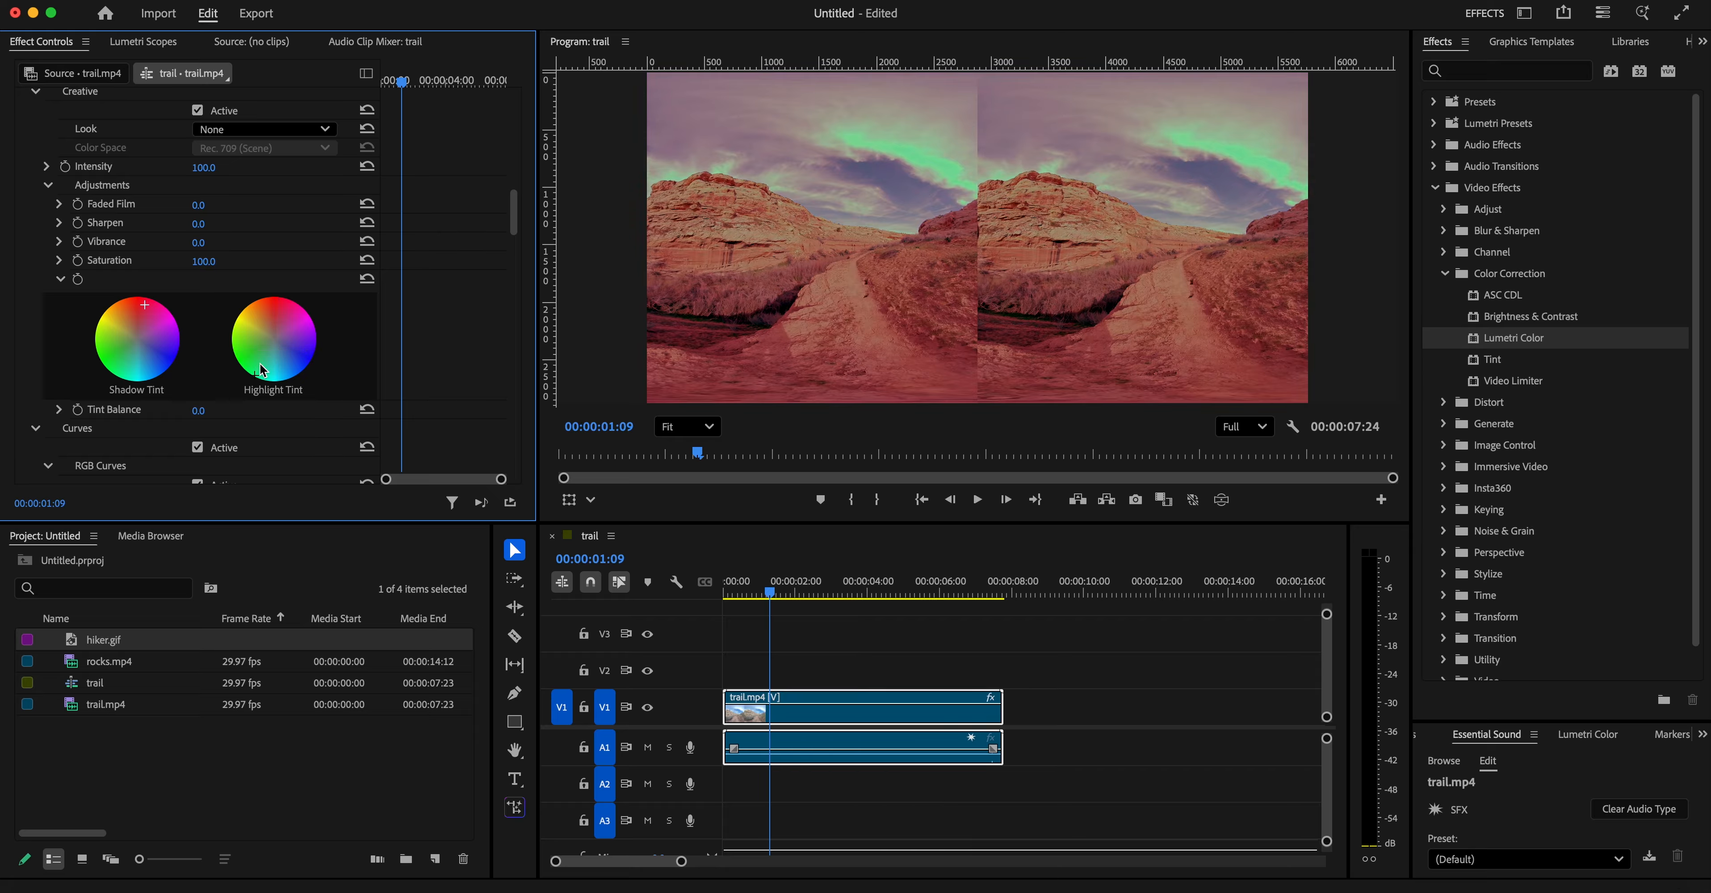
pyautogui.click(298, 338)
pyautogui.scroll(-2, 117, 279)
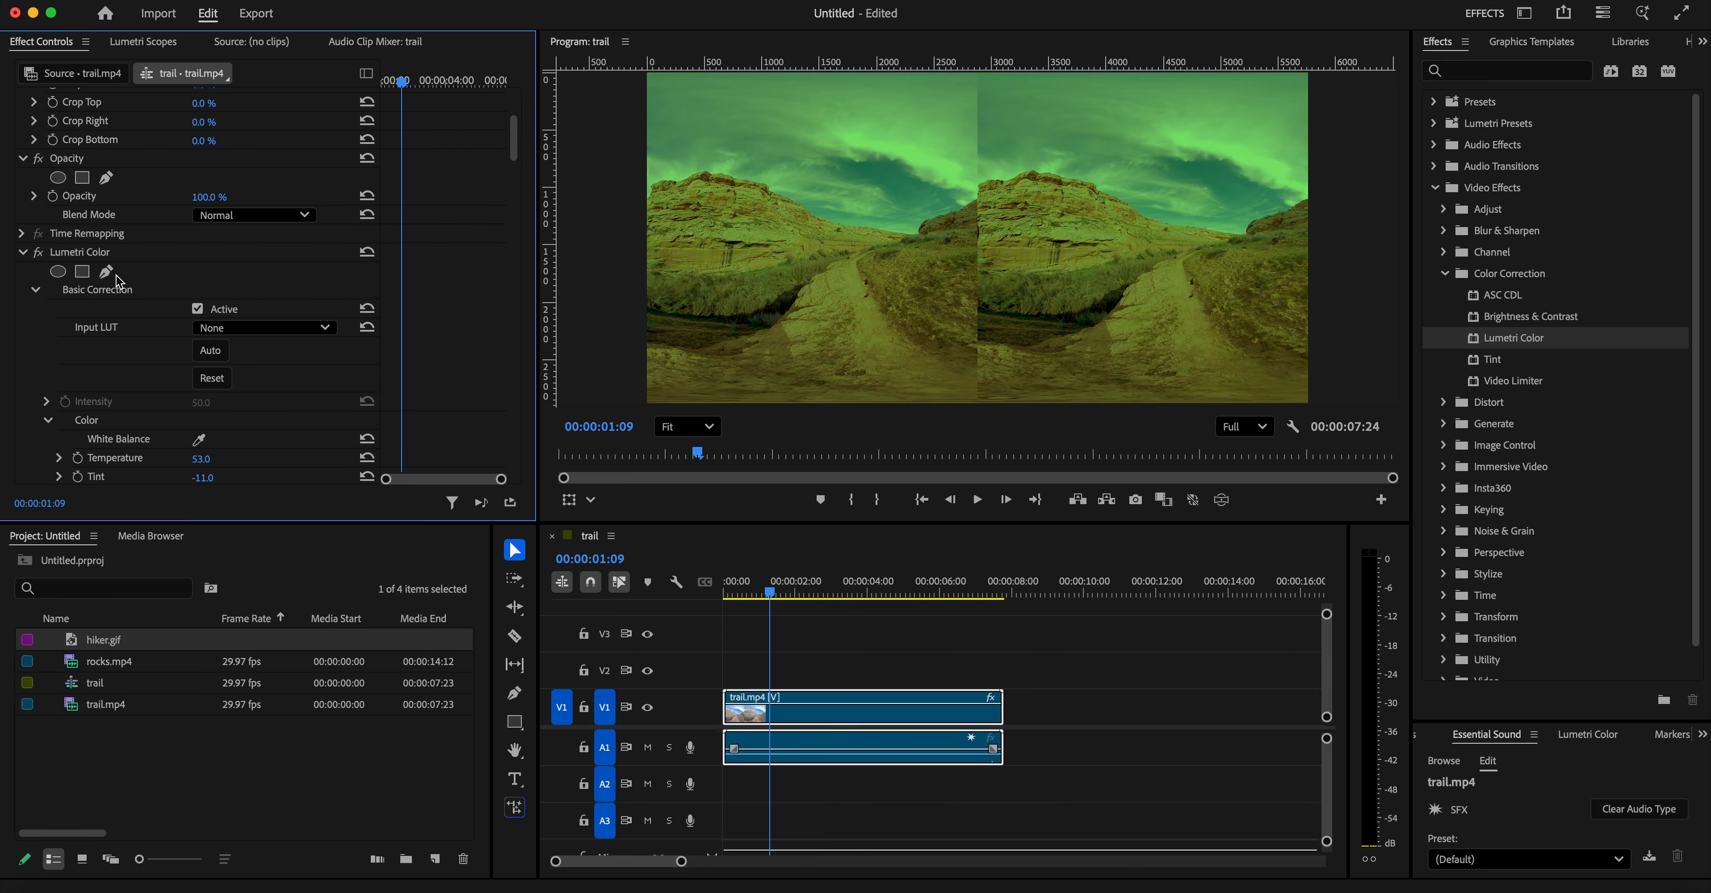
pyautogui.scroll(1, 118, 279)
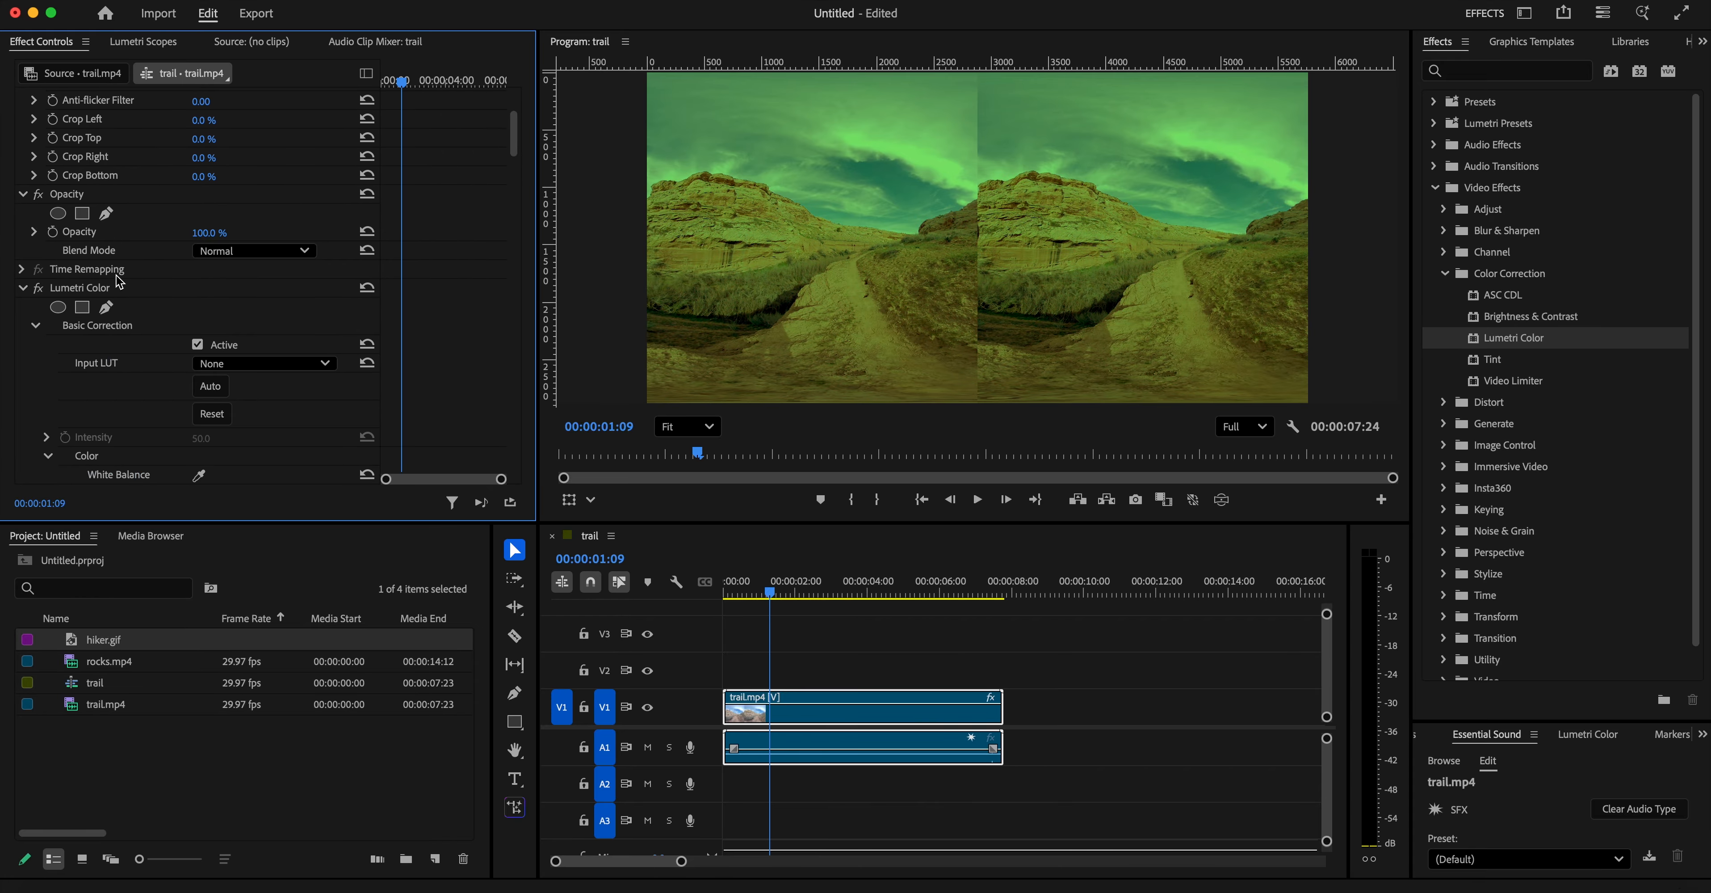
# - Remove the Lumetri Color effect from the trail clip
pyautogui.scroll(-1, 117, 276)
pyautogui.scroll(-2, 116, 276)
pyautogui.scroll(2, 116, 278)
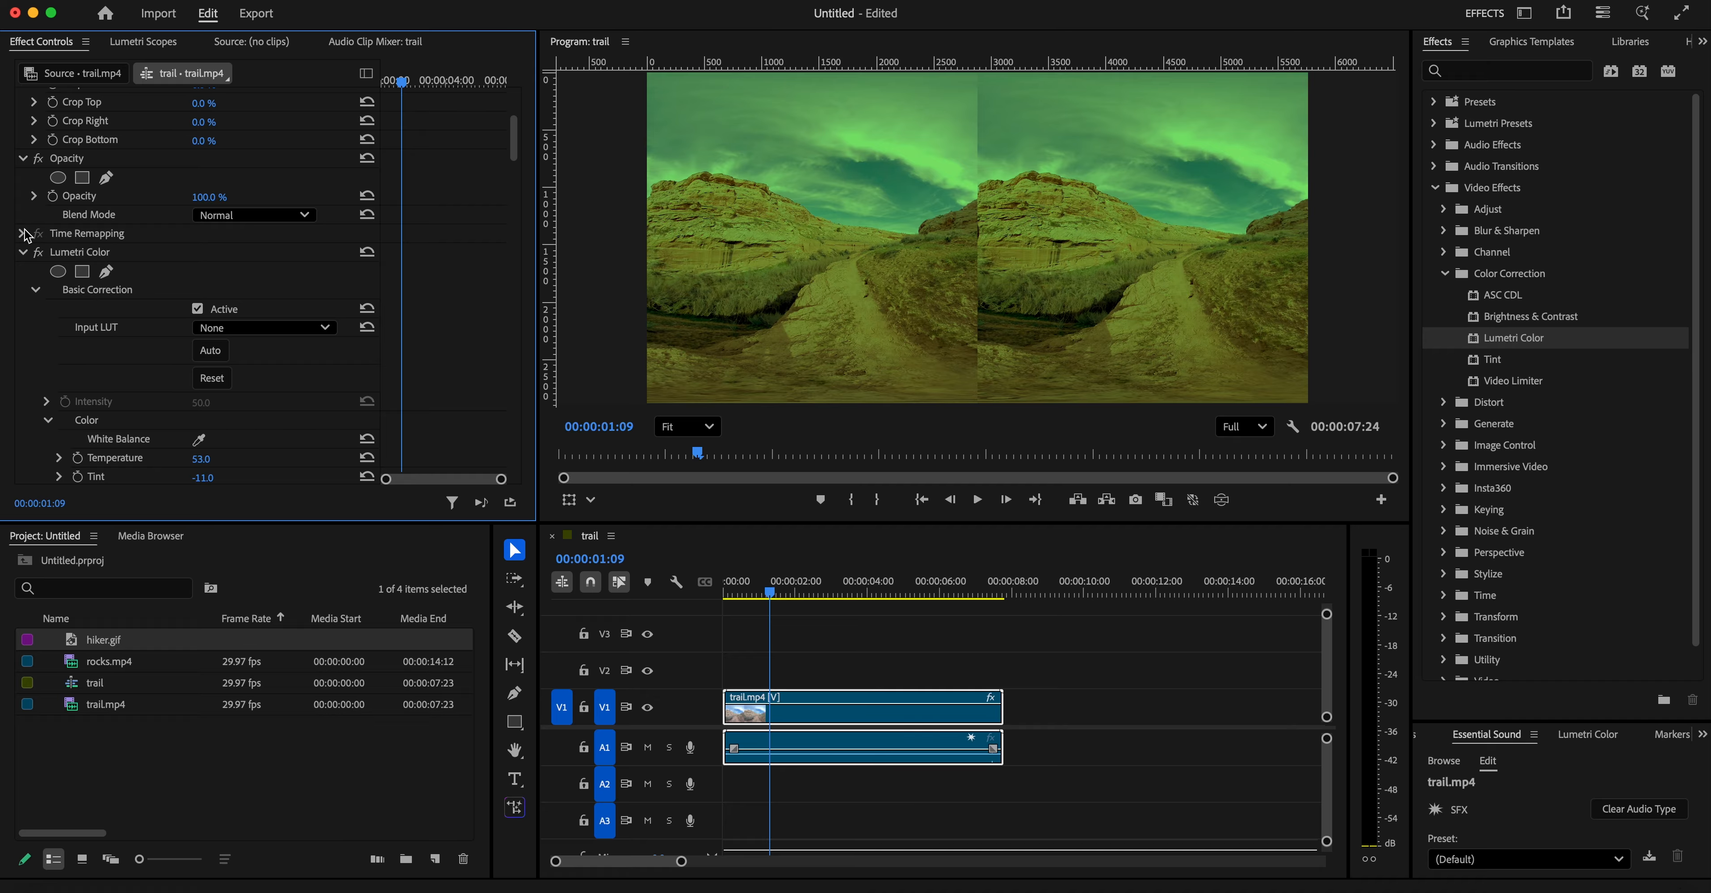
pyautogui.click(72, 255)
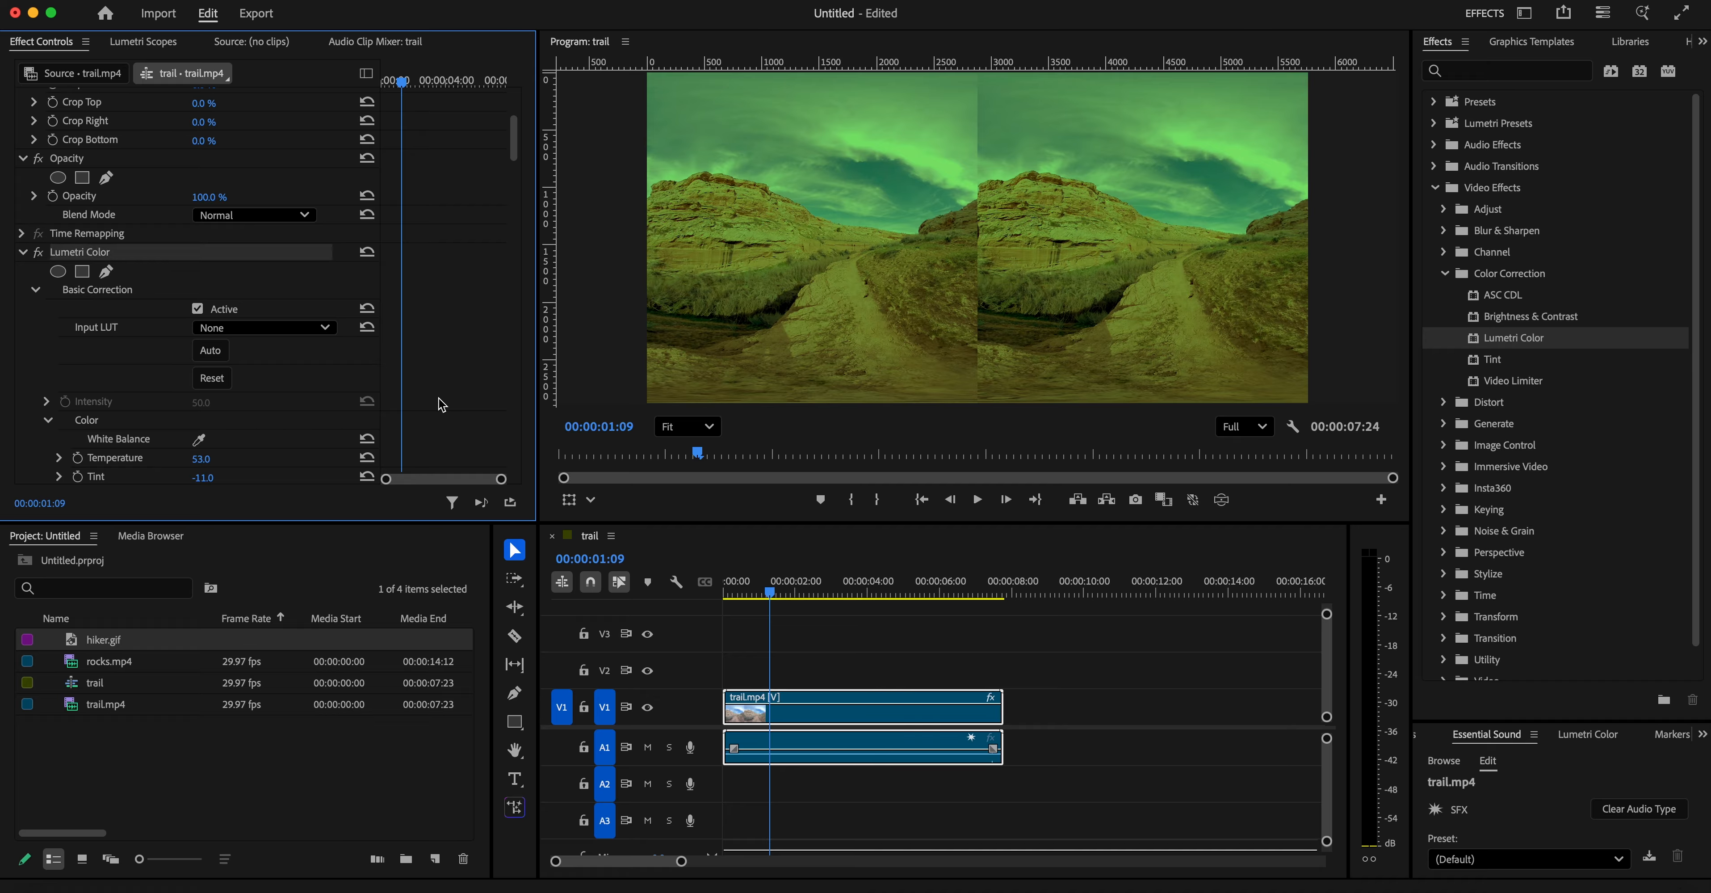
pyautogui.press('Delete')
# - Apply the Mirror effect from the Distort video effects to the trail clip
pyautogui.click(1445, 274)
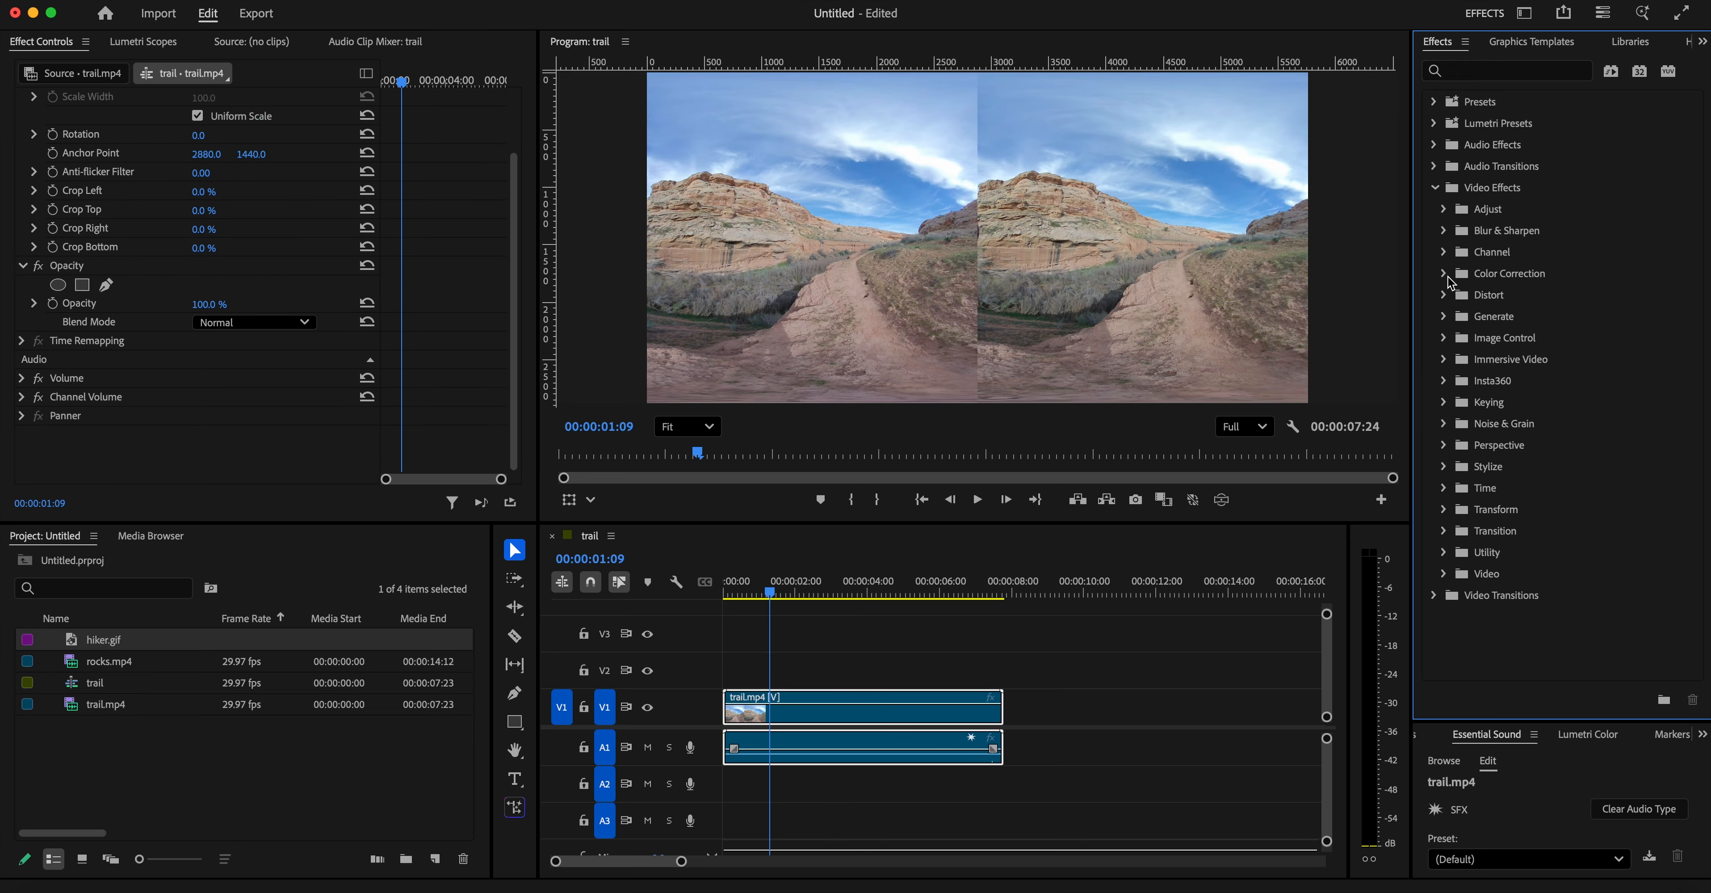
pyautogui.click(1444, 296)
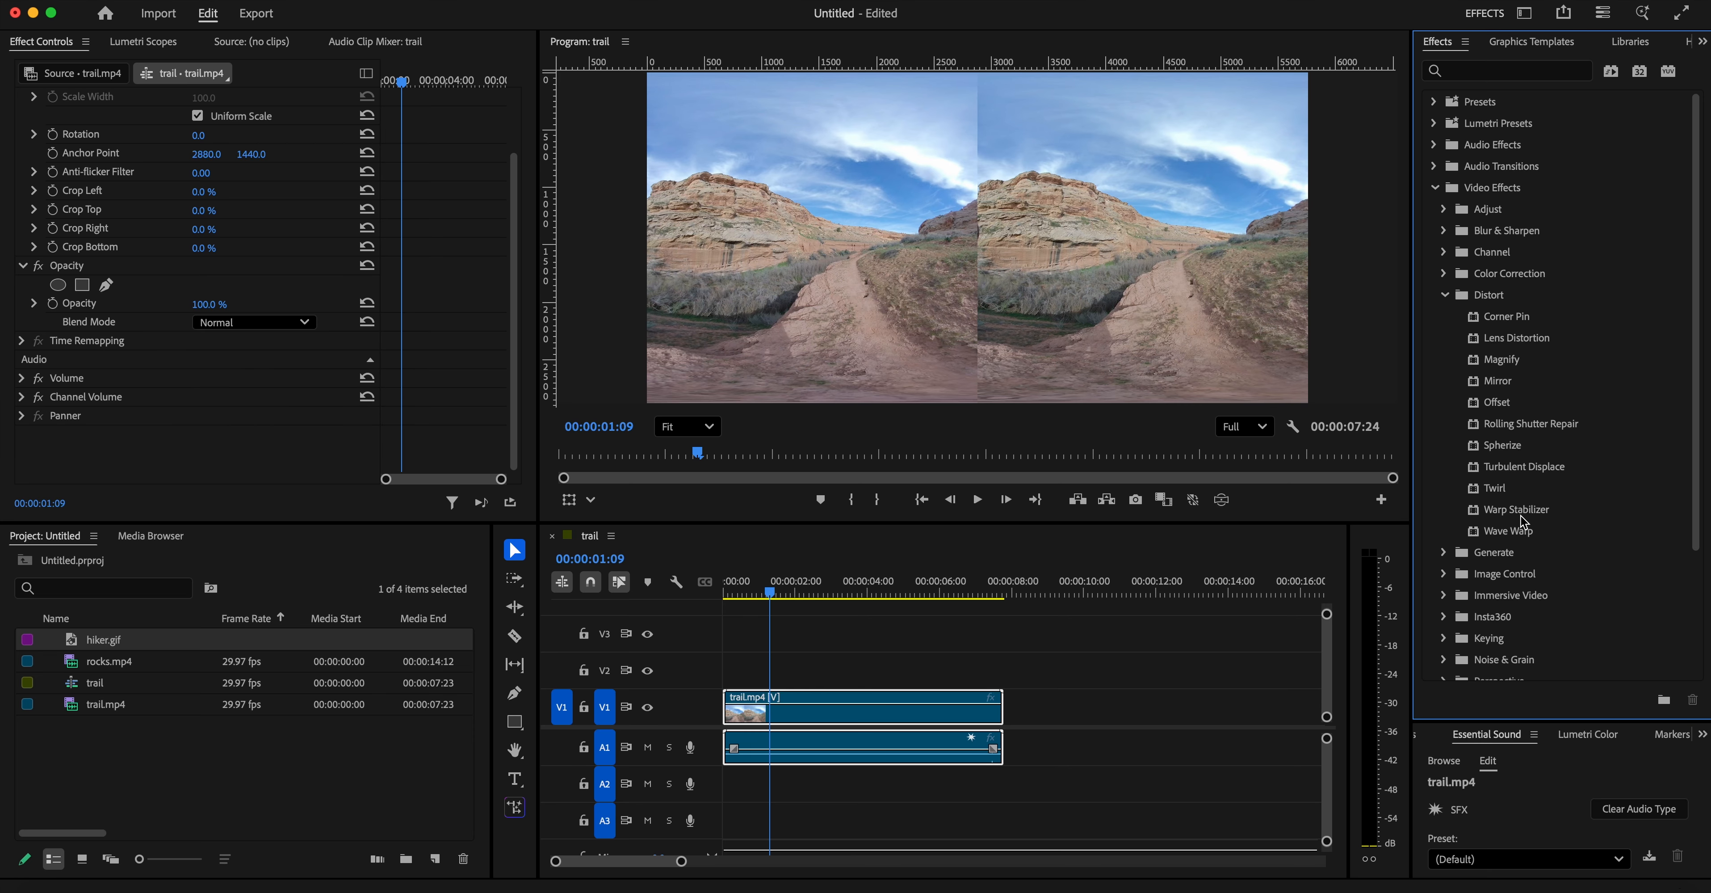
pyautogui.click(1477, 384)
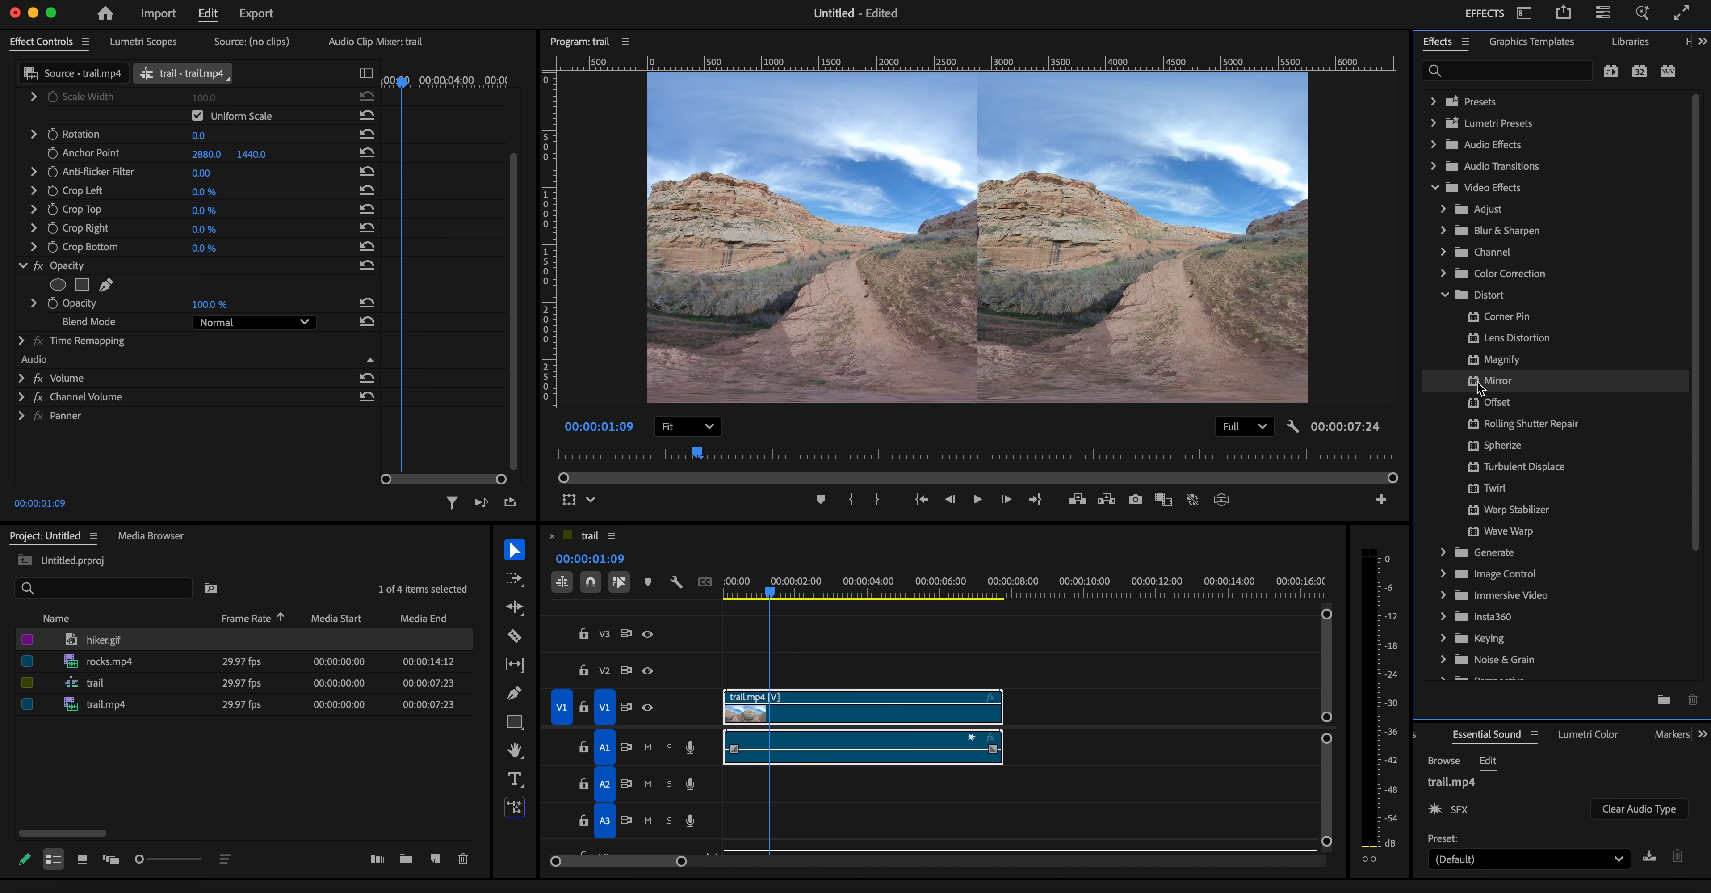
pyautogui.moveTo(1478, 381); pyautogui.dragTo(825, 713)
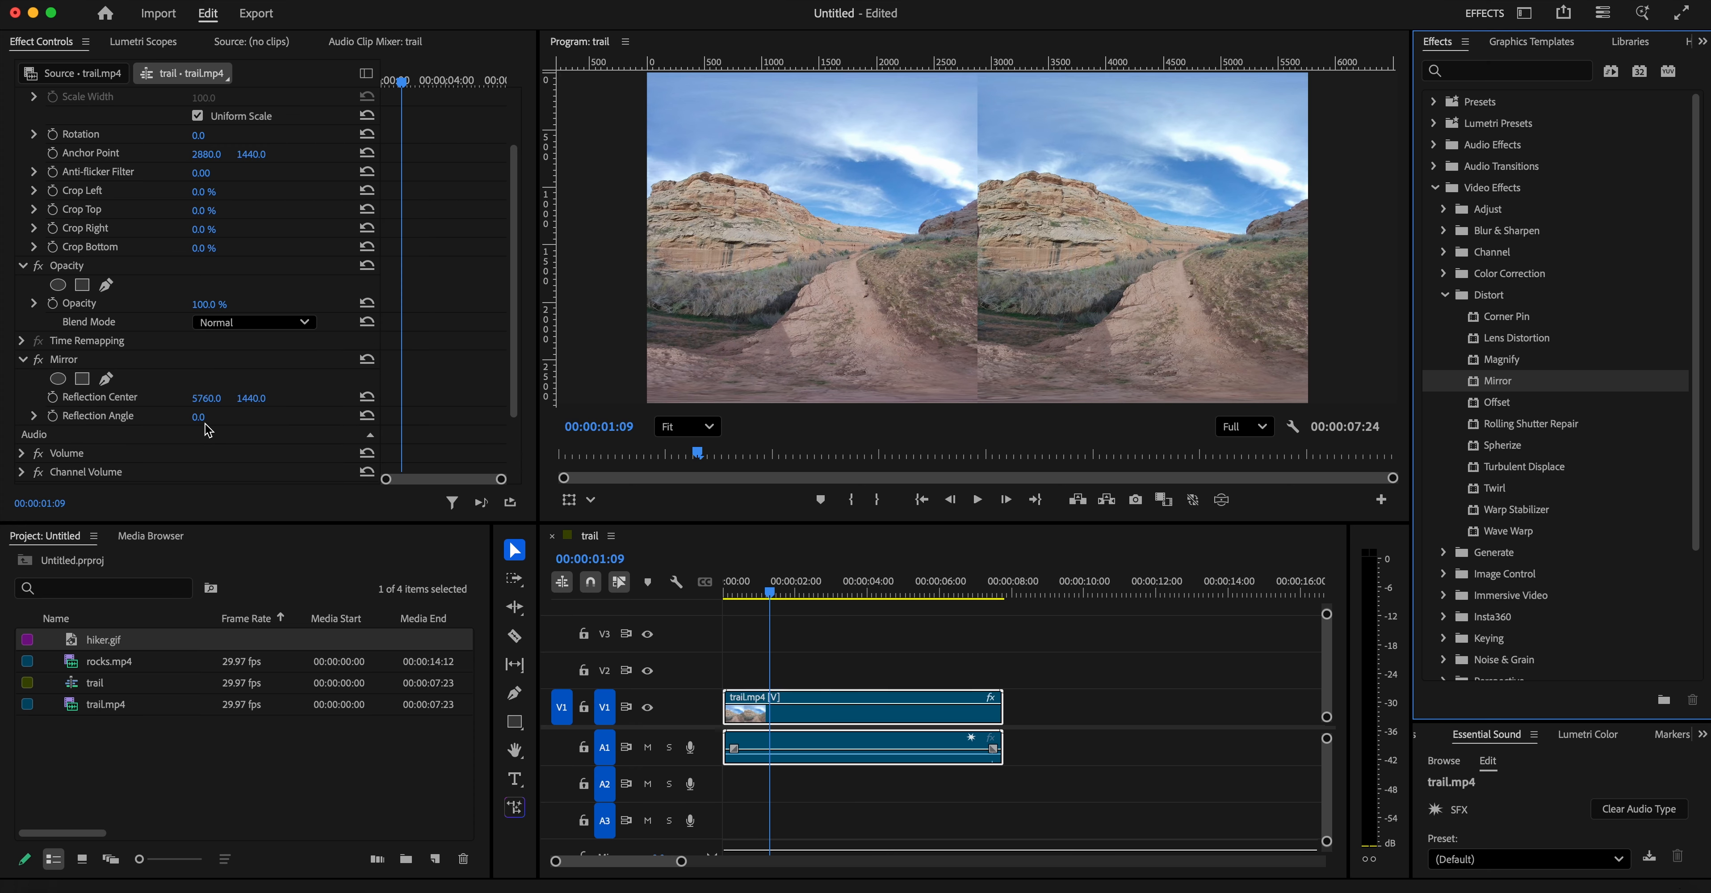
# - Try a Reflection Angle of 90° for the trail clip's Mirror effect, and remove the effect
pyautogui.moveTo(200, 417)
pyautogui.mouseDown()
pyautogui.moveTo(258, 418)
pyautogui.moveTo(217, 418)
pyautogui.mouseUp()
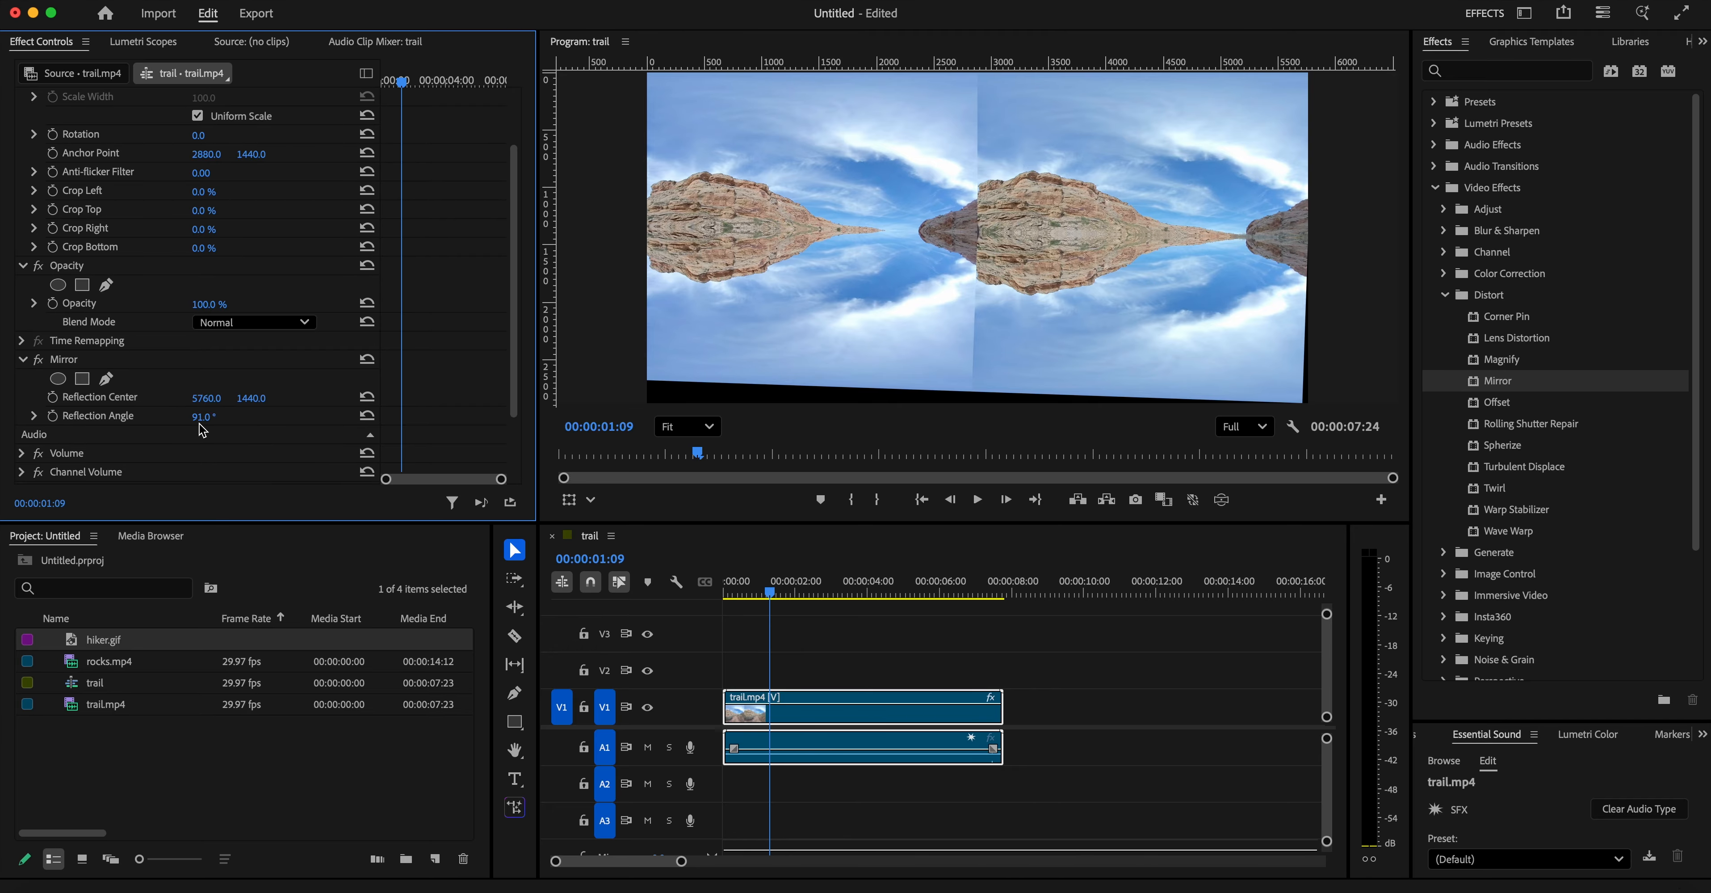
pyautogui.moveTo(201, 425); pyautogui.dragTo(213, 418)
pyautogui.click(211, 417)
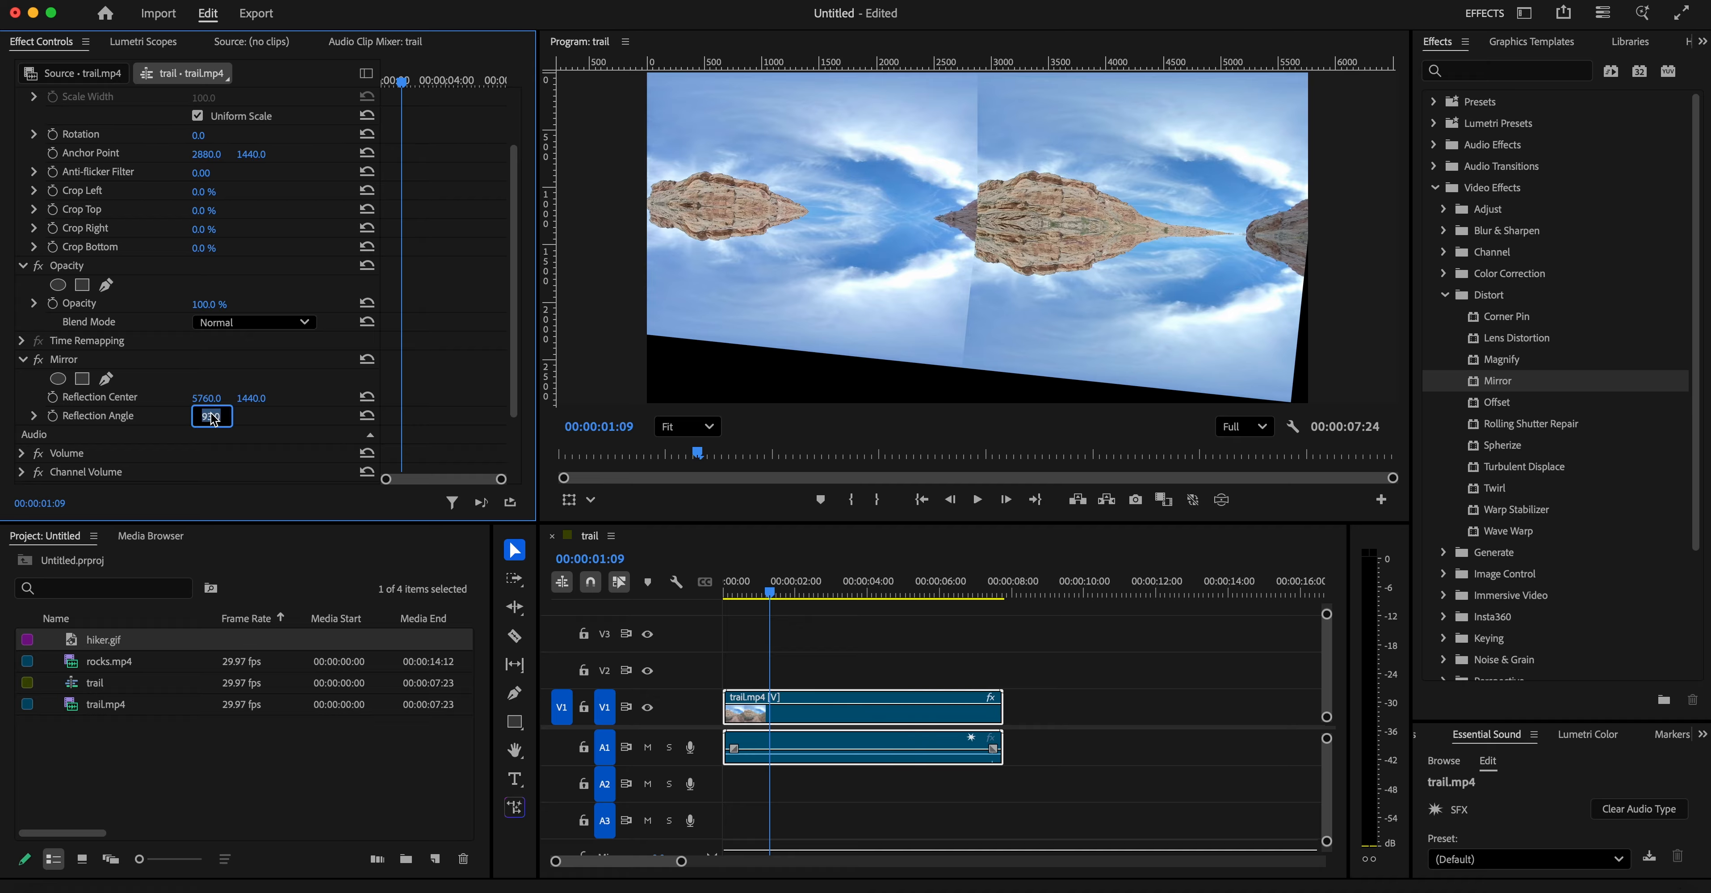
pyautogui.write('90')
pyautogui.press('Return')
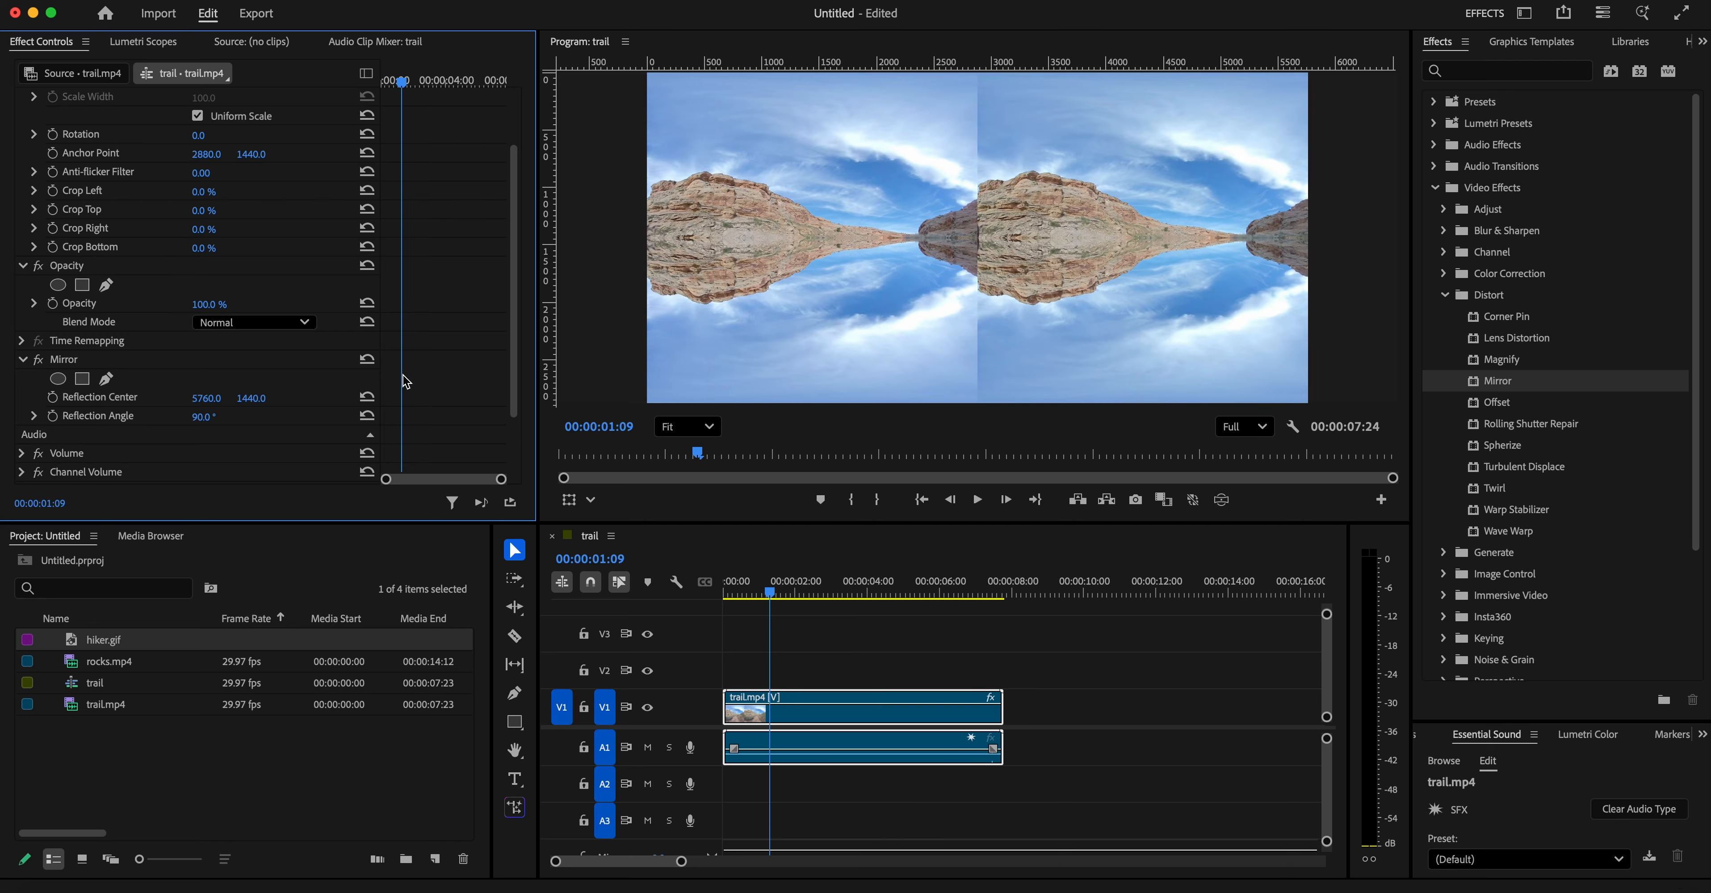
pyautogui.click(70, 363)
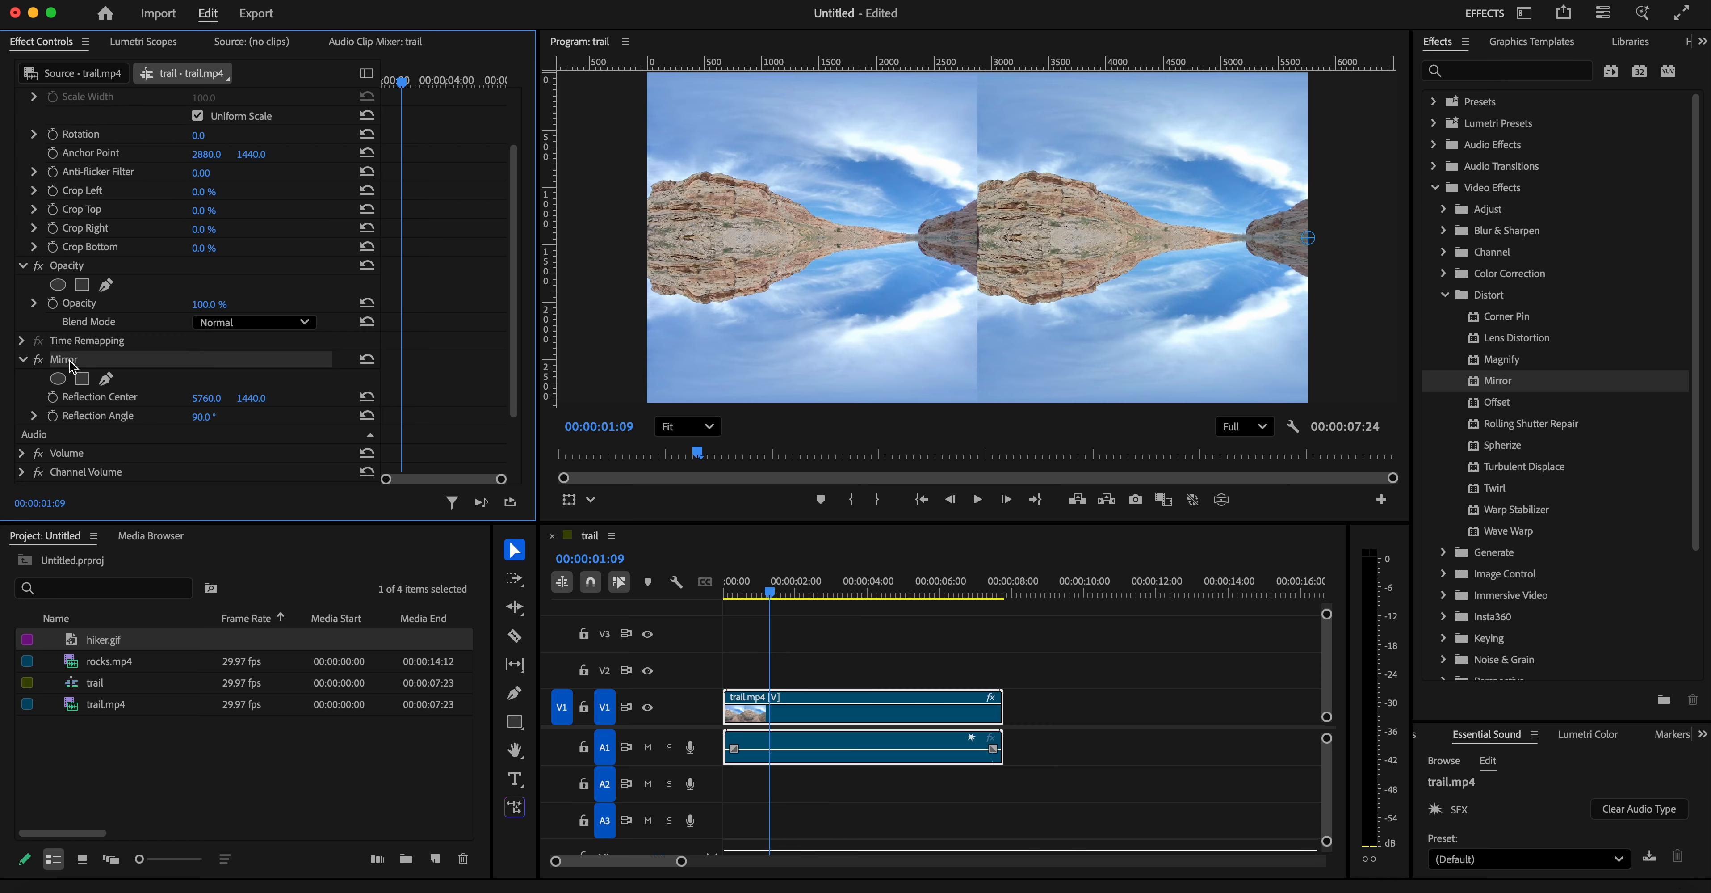
pyautogui.press('Delete')
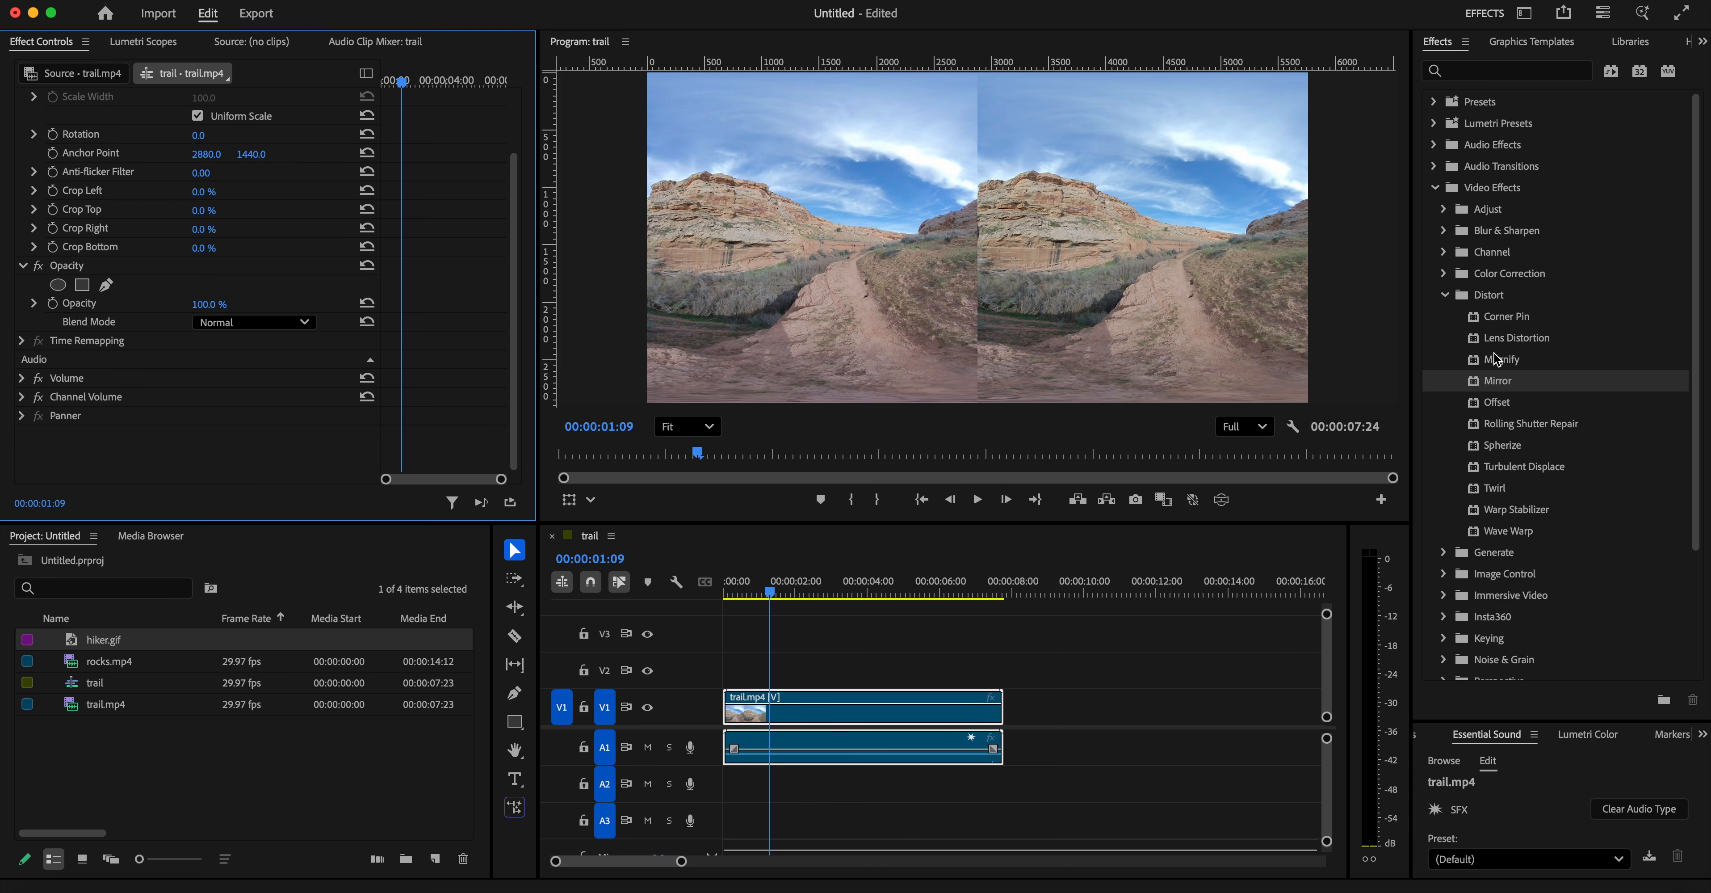
# - Try the 4-Color Gradient effect on the trail clip with its Blending Mode set to Multiply
pyautogui.click(1447, 296)
pyautogui.click(1446, 318)
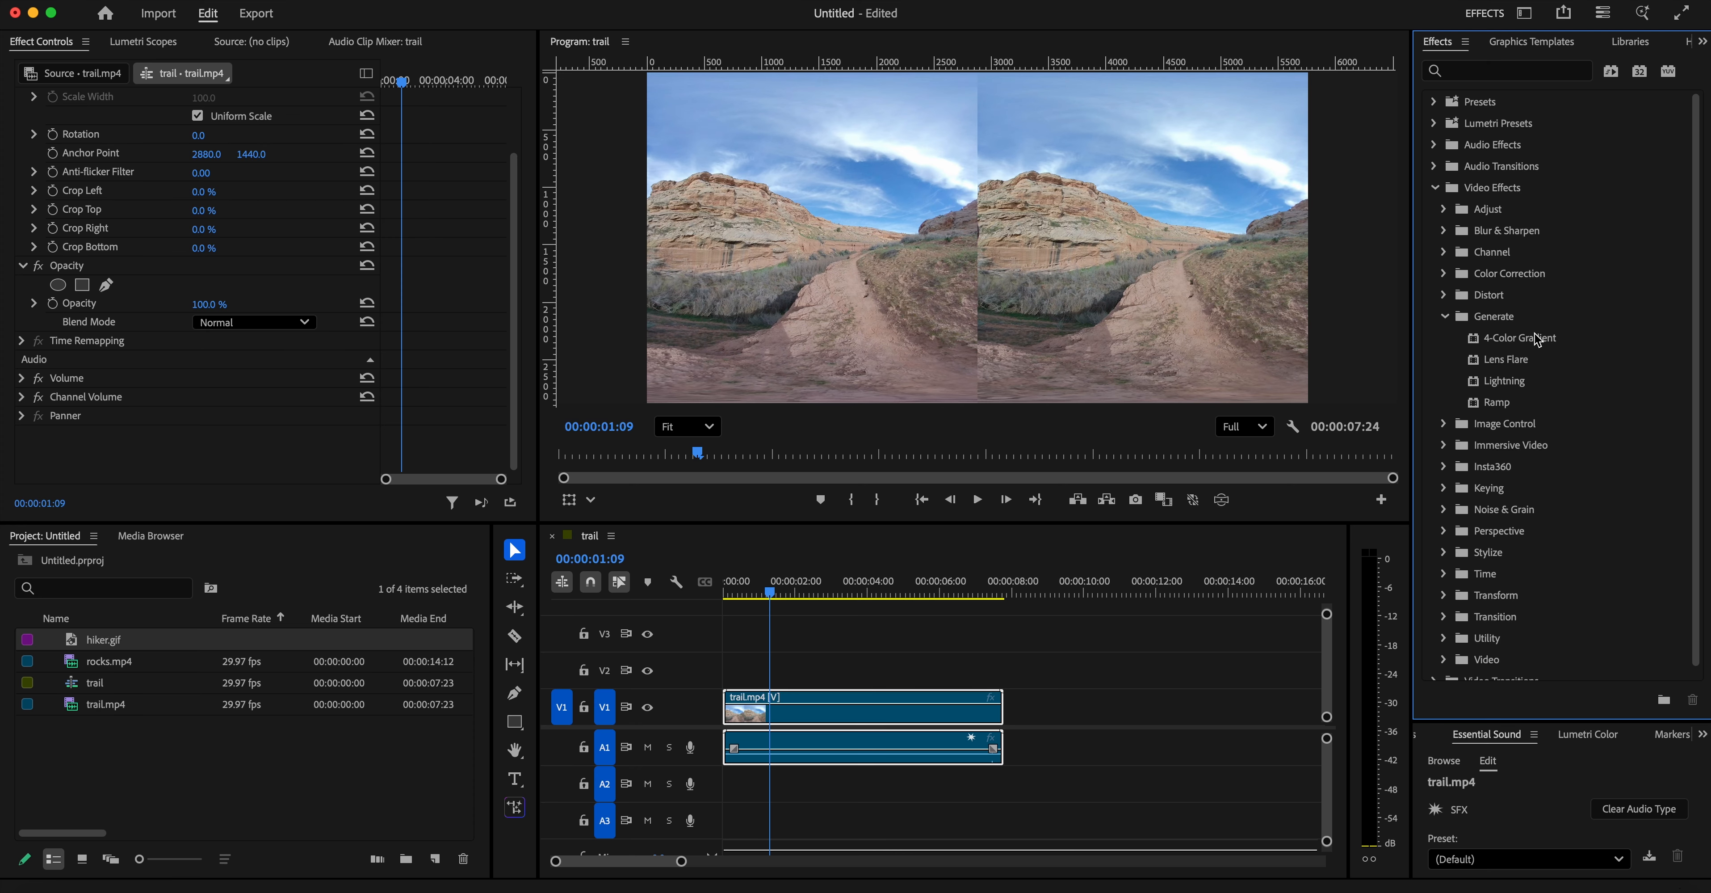
pyautogui.click(1495, 340)
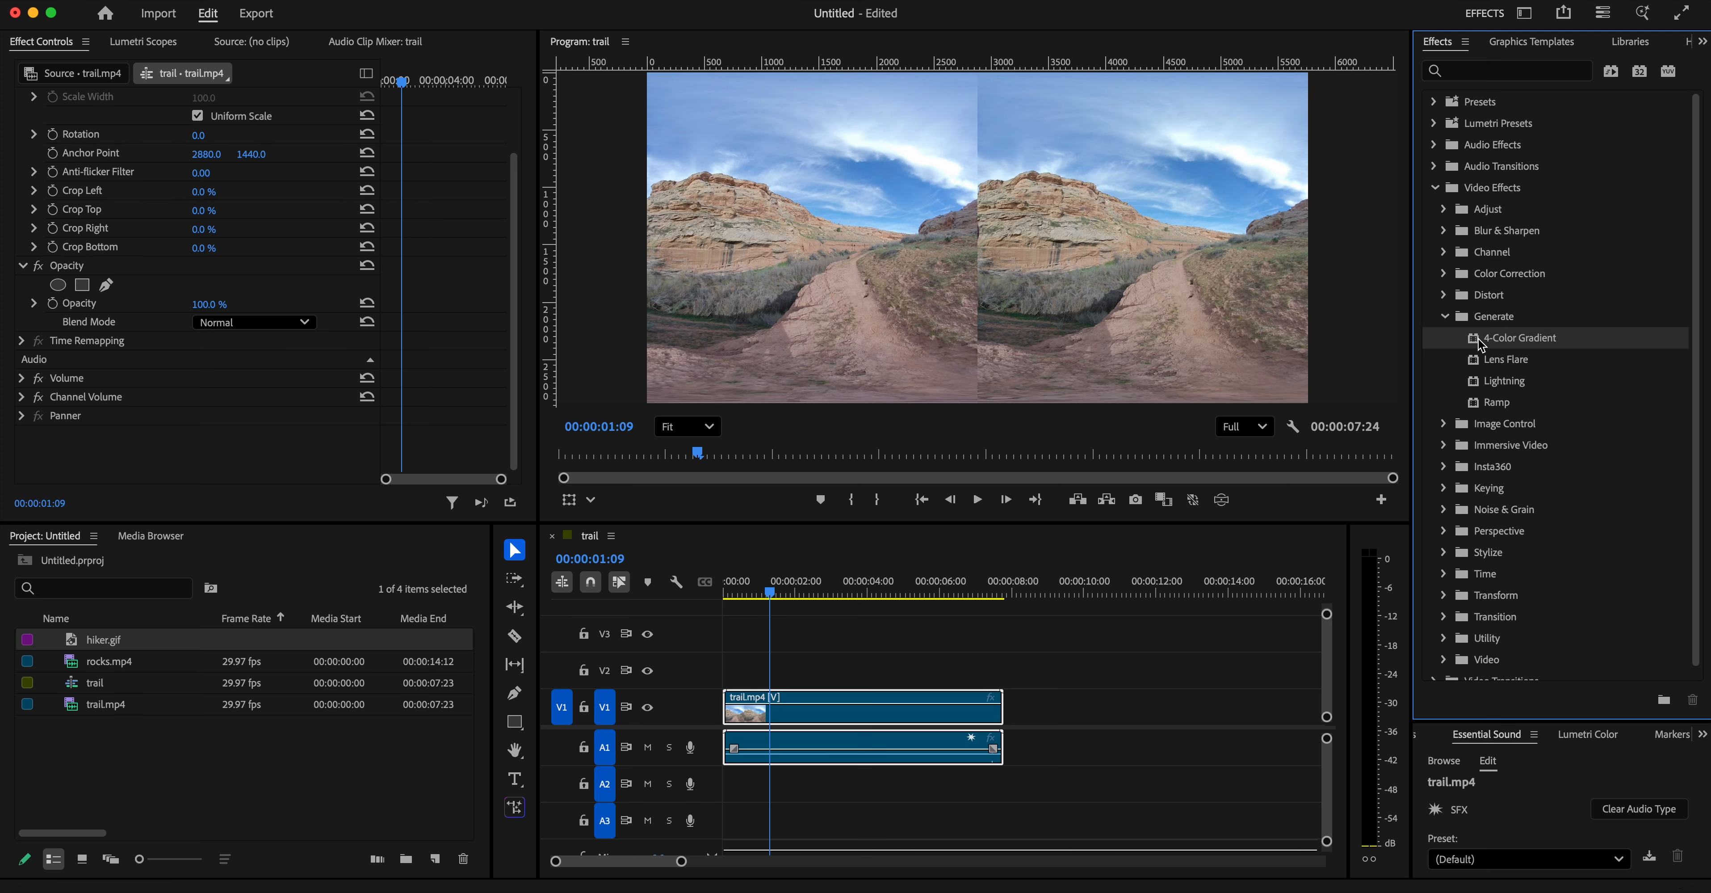
pyautogui.moveTo(1475, 338); pyautogui.dragTo(903, 708)
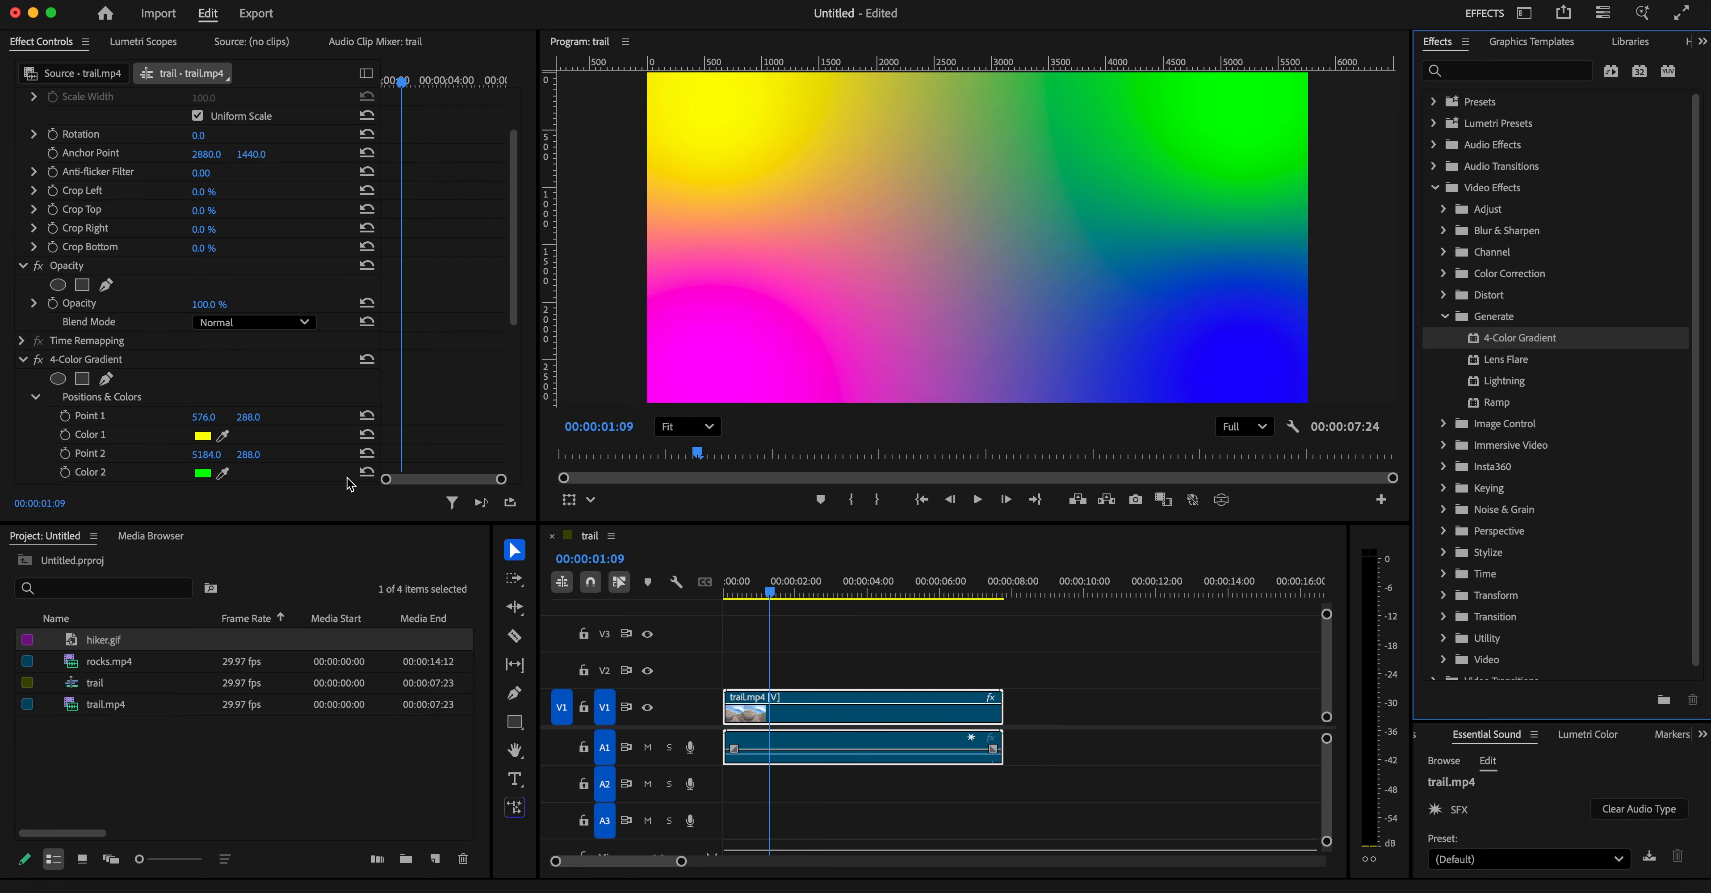
pyautogui.scroll(-7, 279, 439)
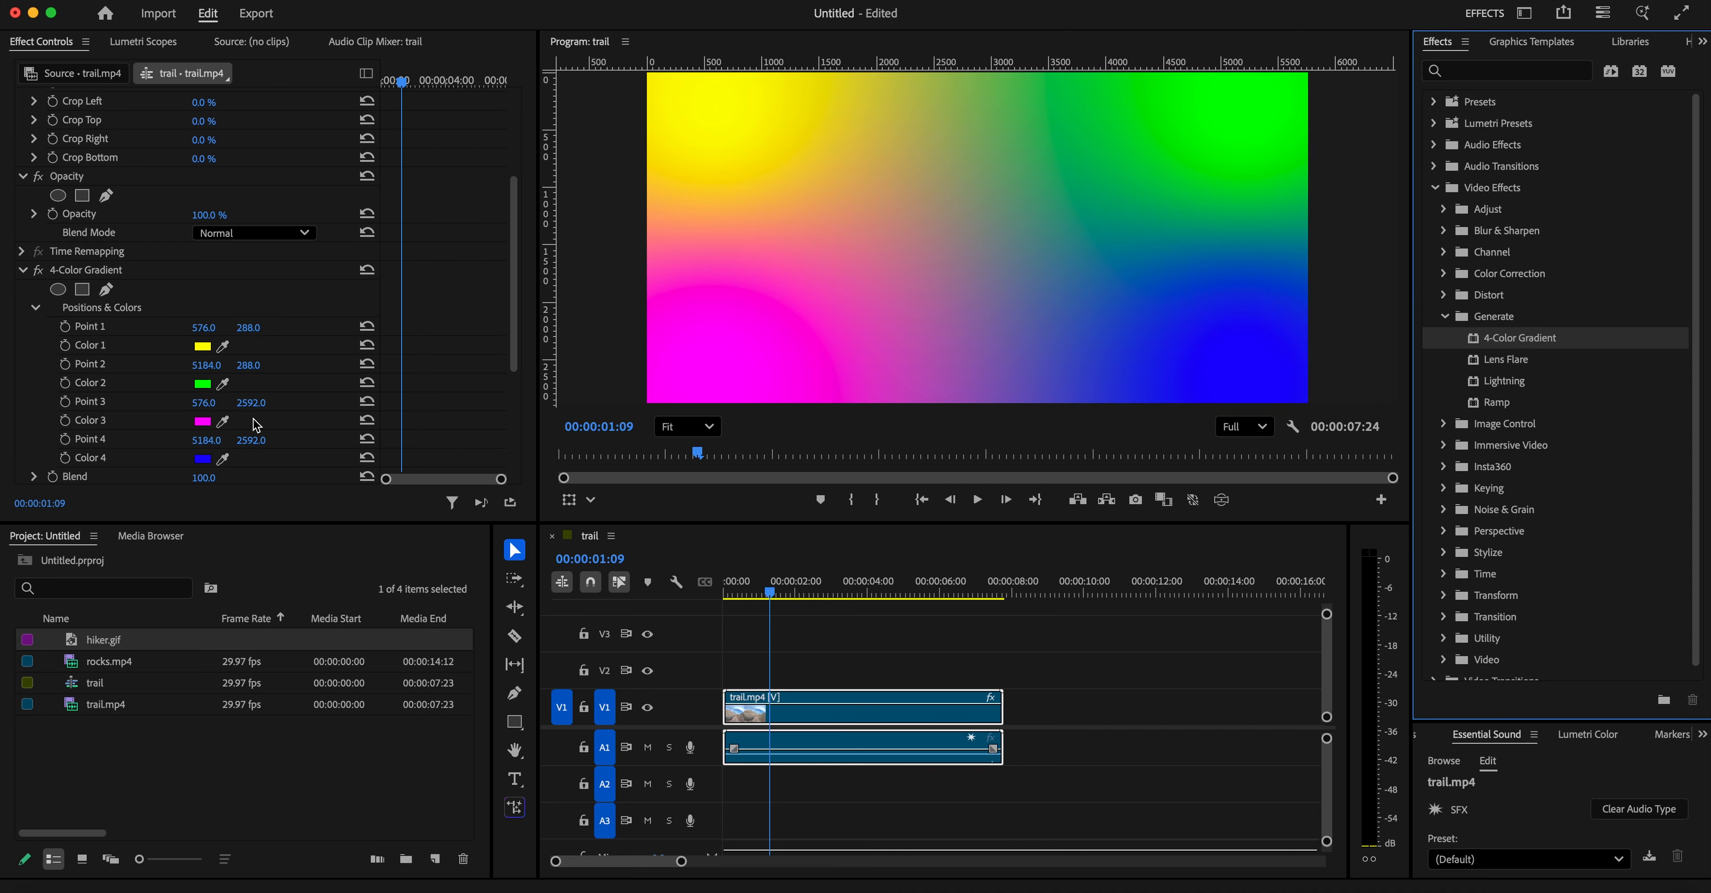
pyautogui.click(219, 373)
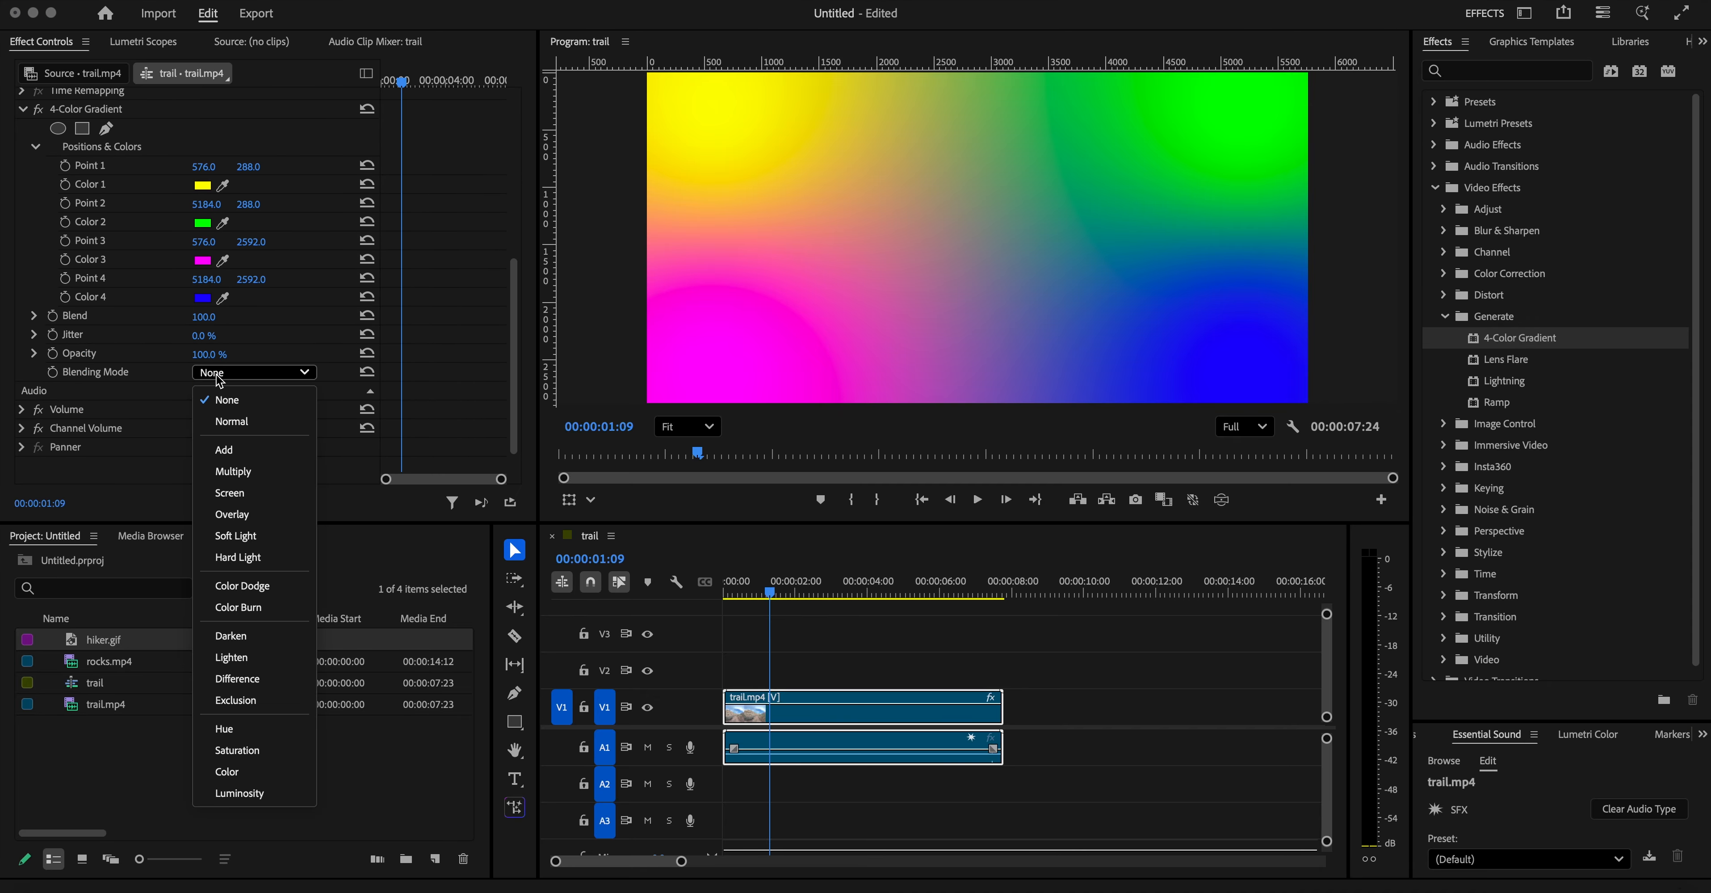
pyautogui.click(242, 469)
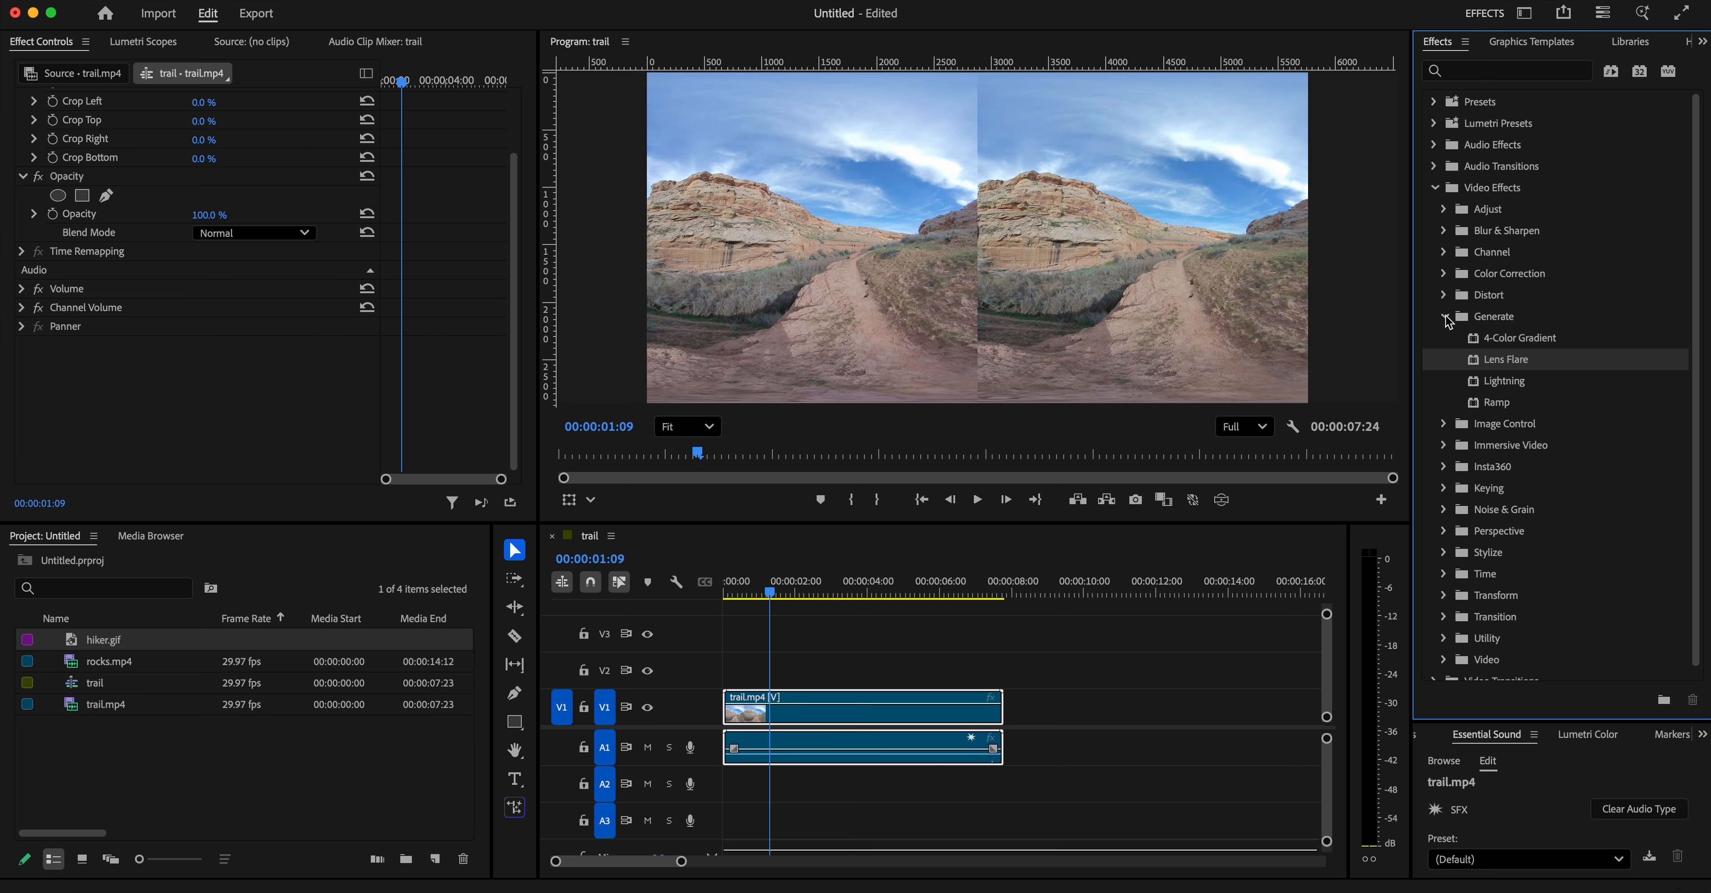
# - Try the Black & White effect on the trail clip, undo it, and expand the Immersive Video effects
pyautogui.click(1444, 321)
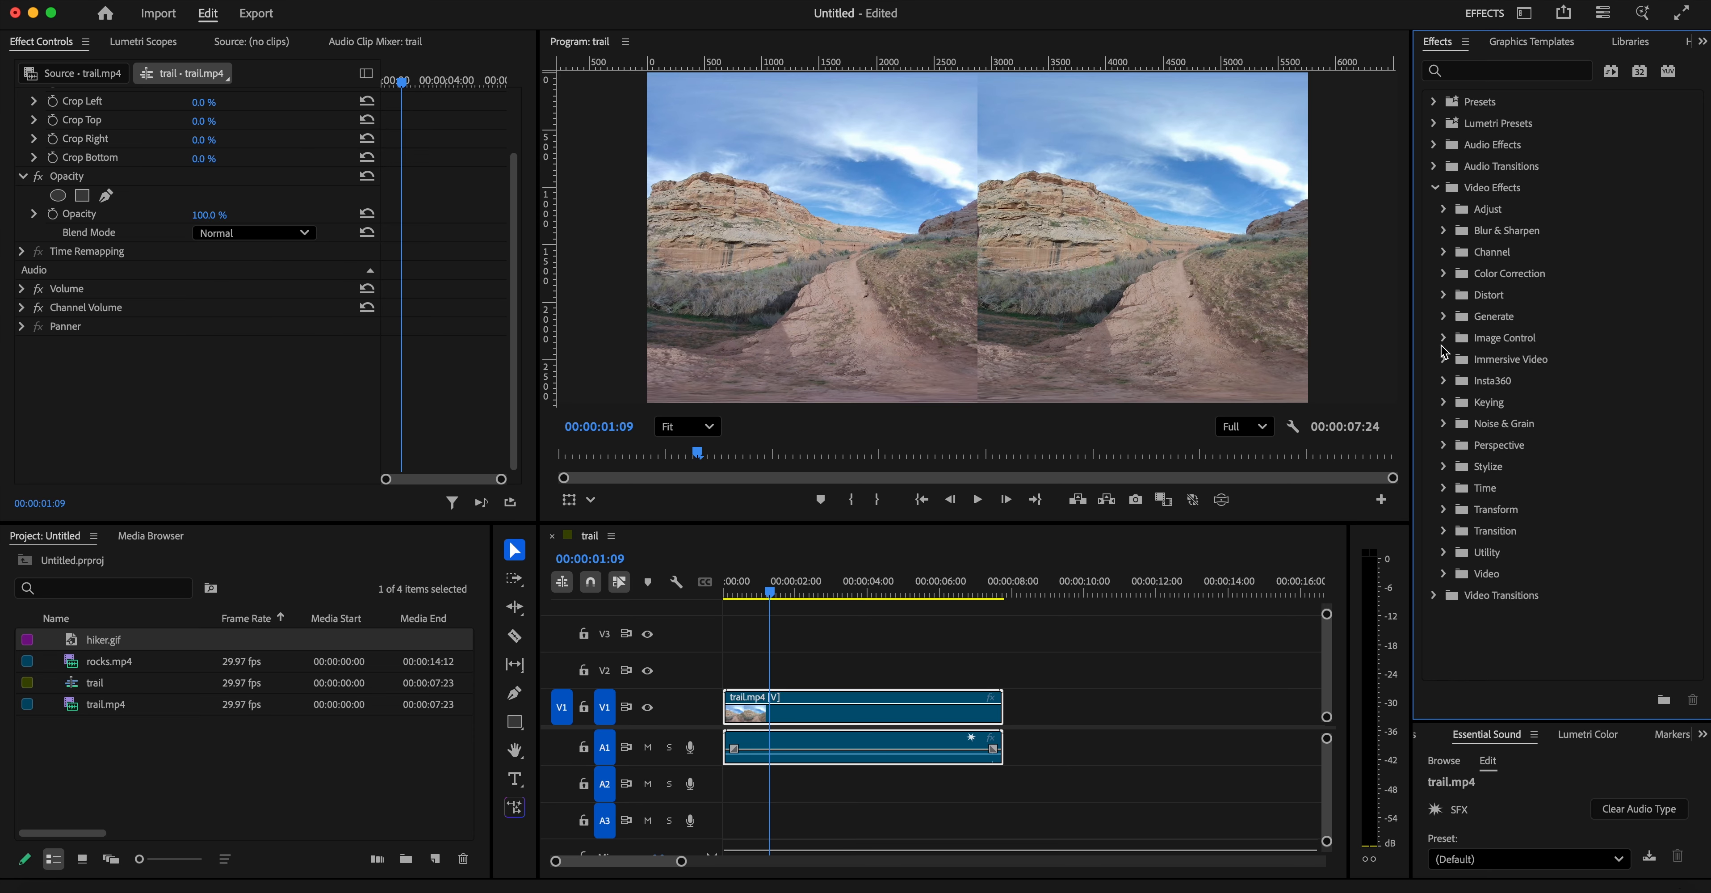
pyautogui.click(1444, 340)
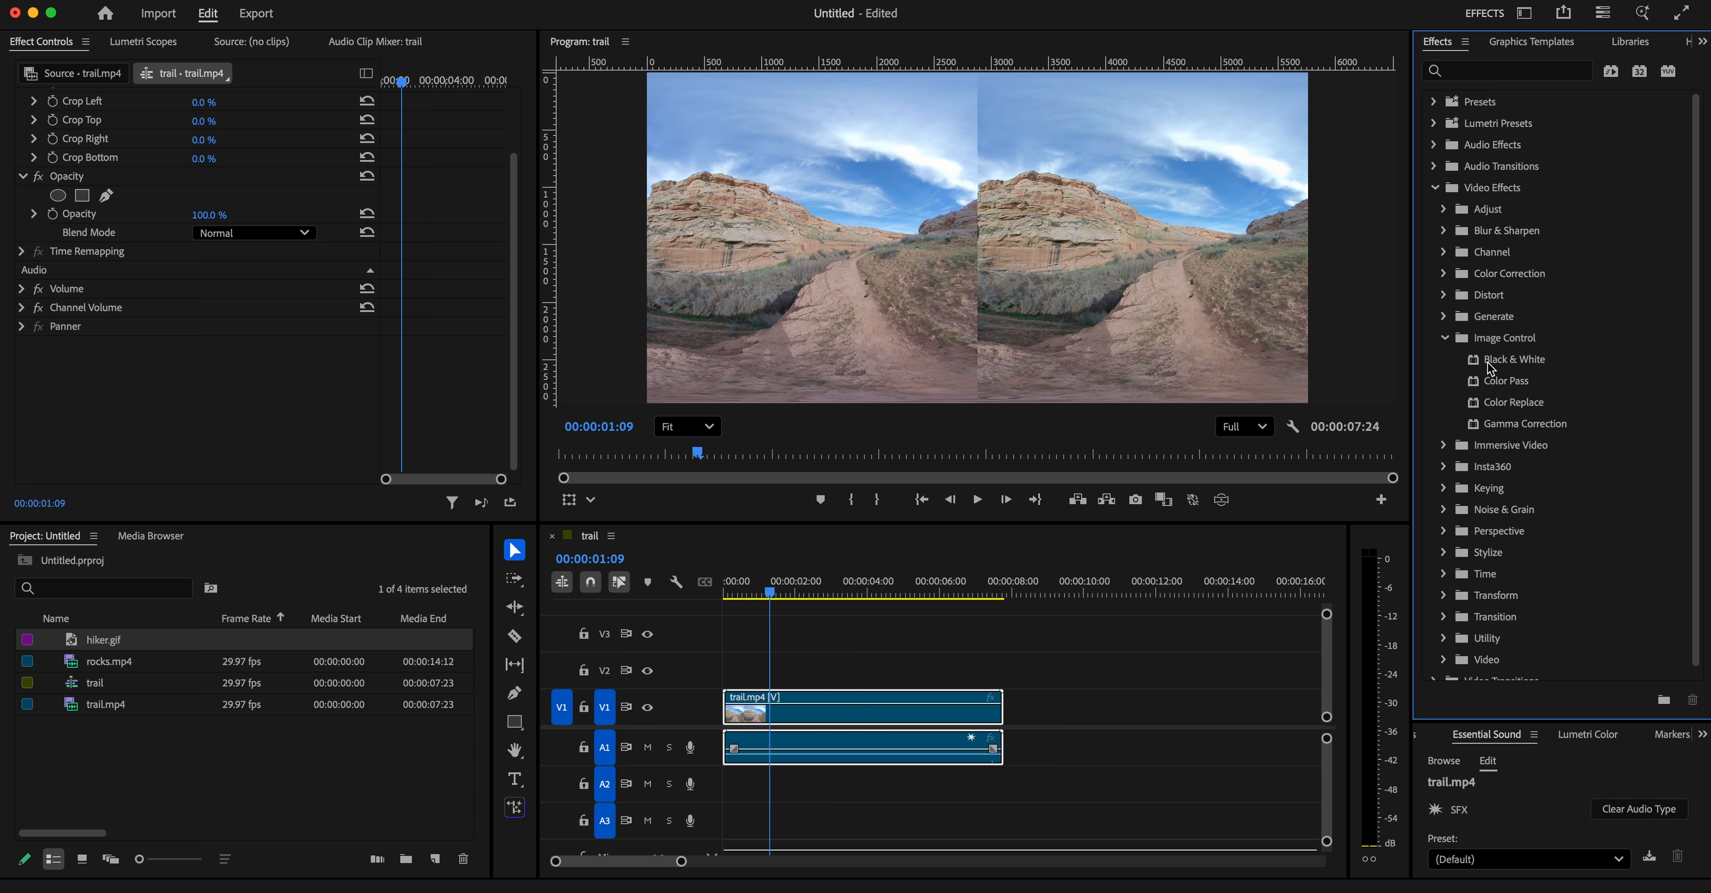
pyautogui.moveTo(1483, 370); pyautogui.dragTo(895, 710)
pyautogui.press('super+z')
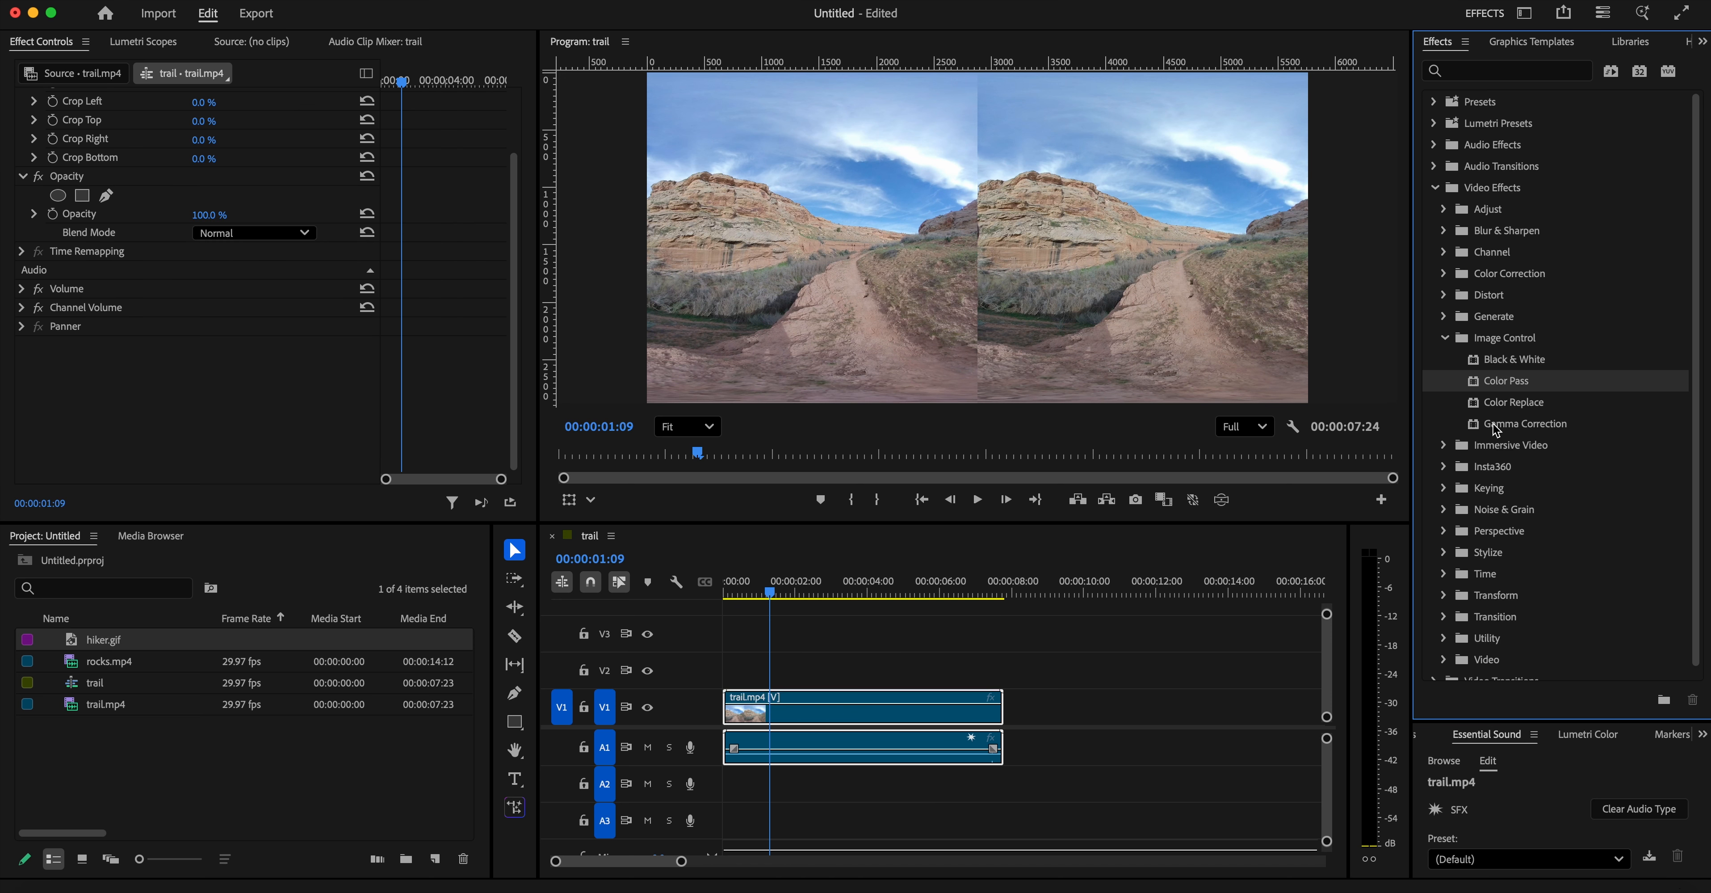
pyautogui.click(1445, 338)
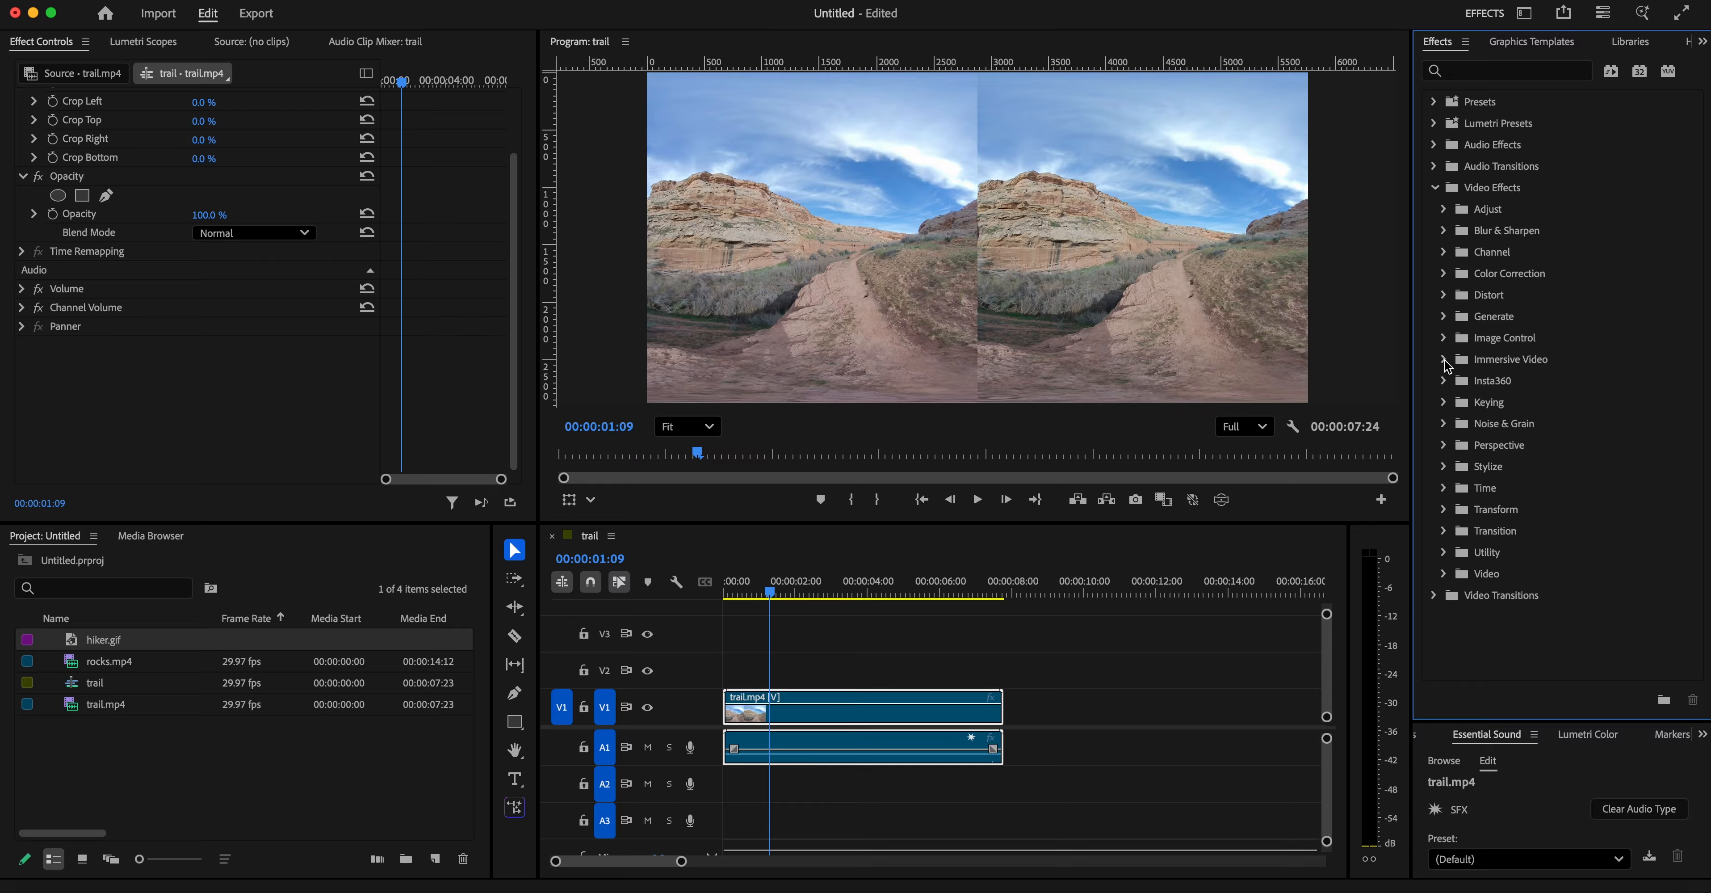
pyautogui.click(1446, 360)
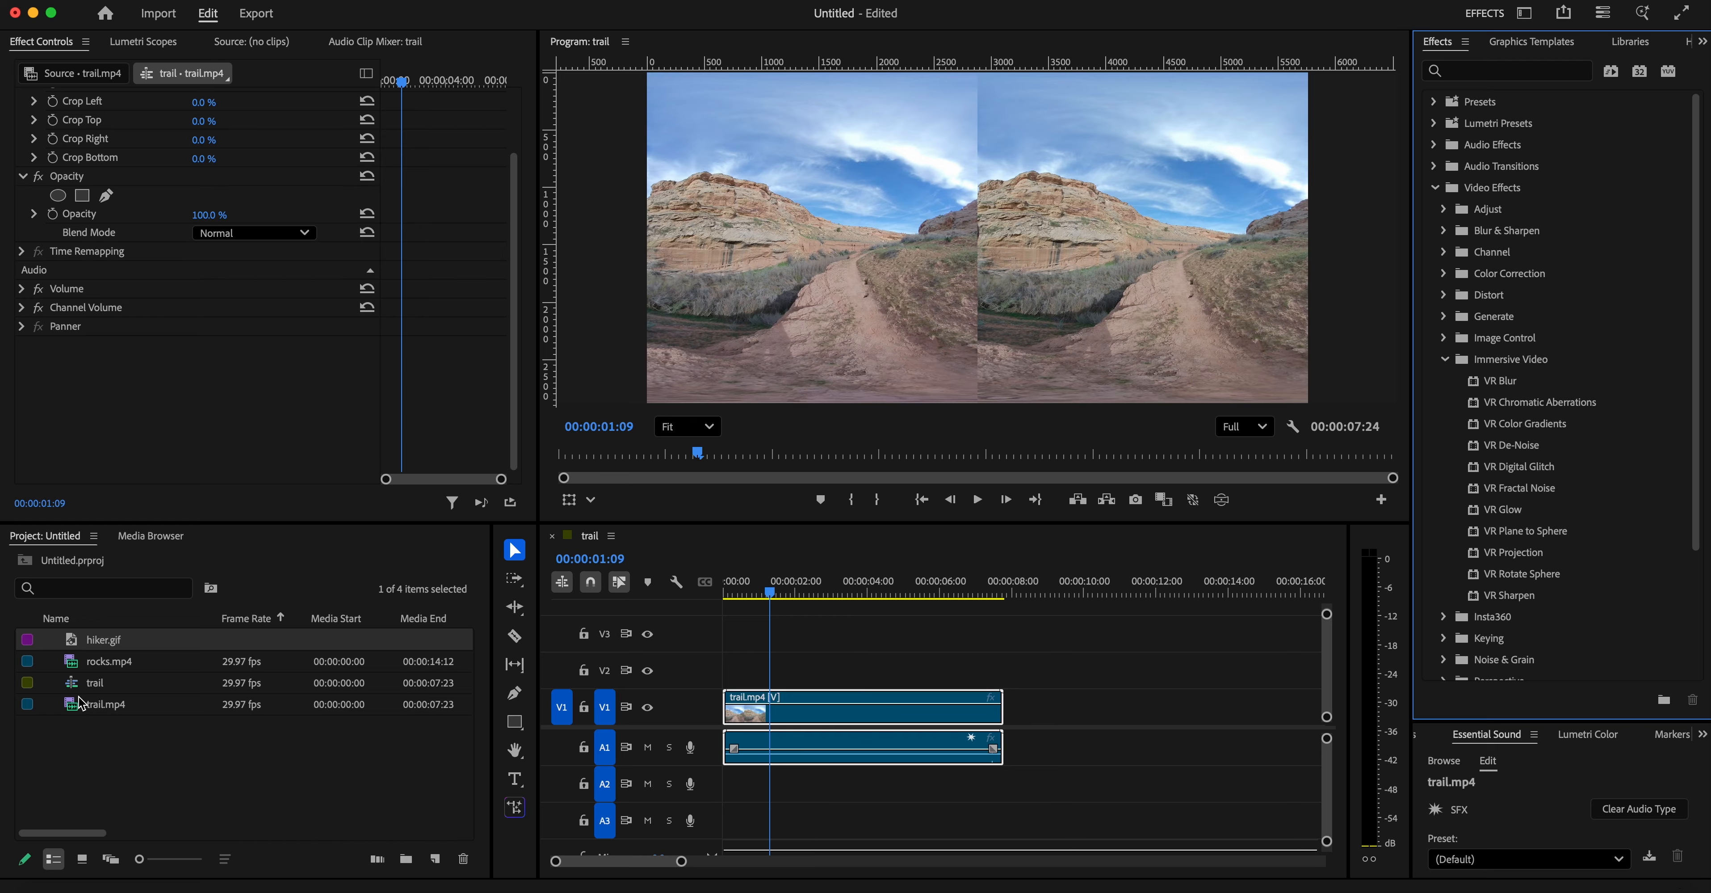
# - Add rocks.mp4 to the trail sequence and place it on track V2 above the trail clip, at the sequence start
pyautogui.click(75, 669)
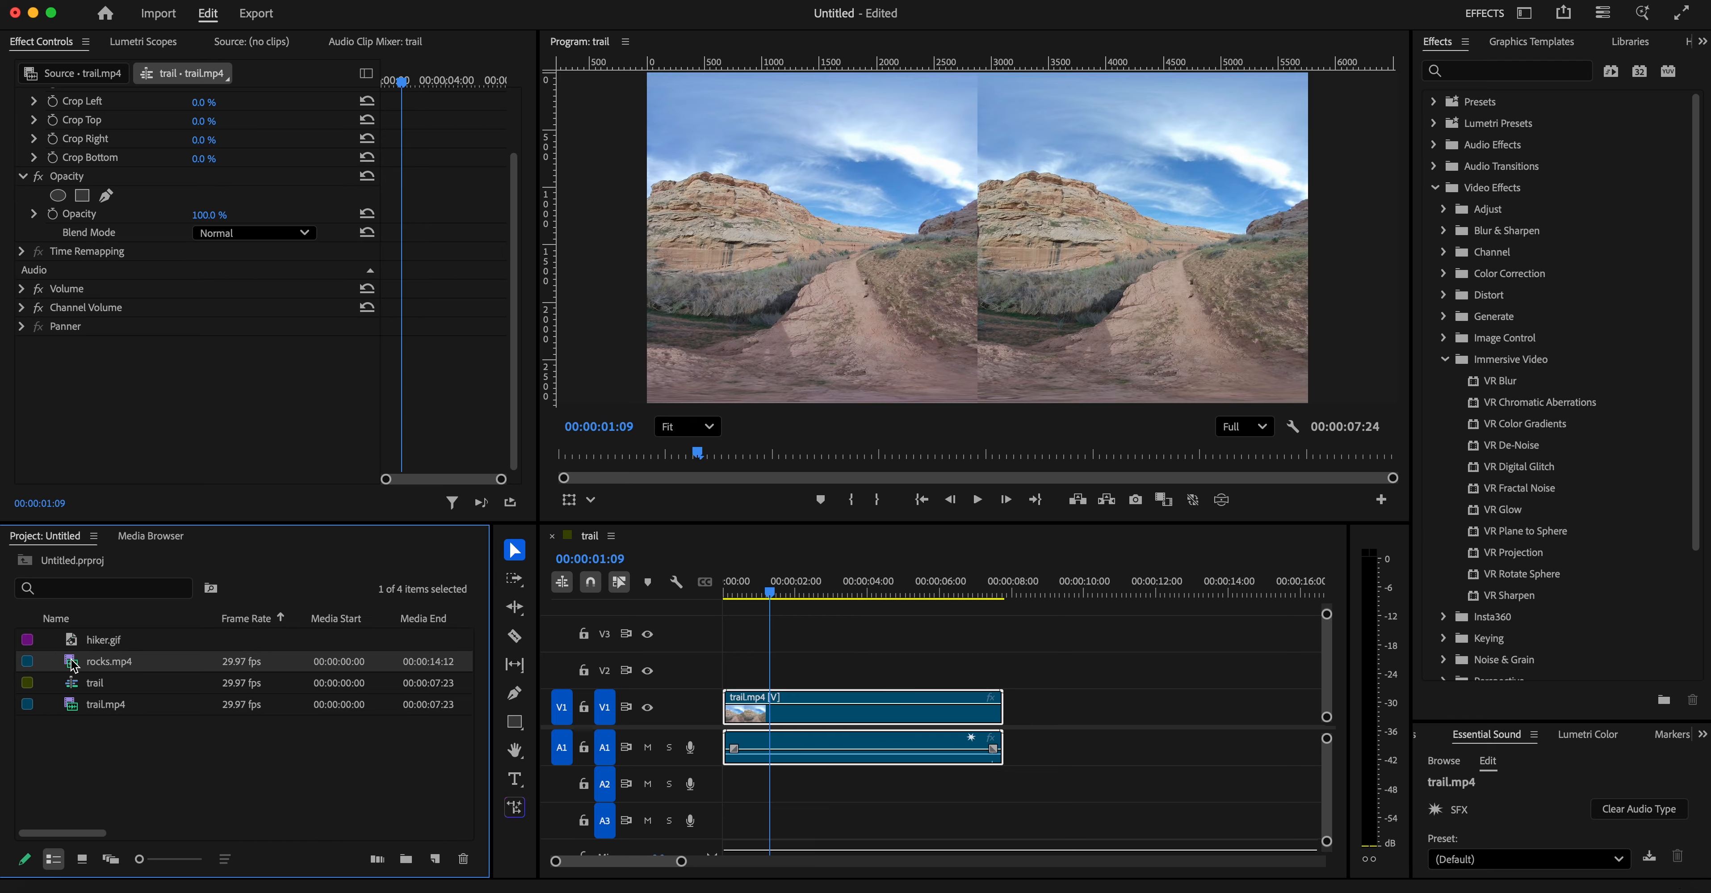
pyautogui.moveTo(75, 666); pyautogui.dragTo(936, 711)
pyautogui.click(1008, 590)
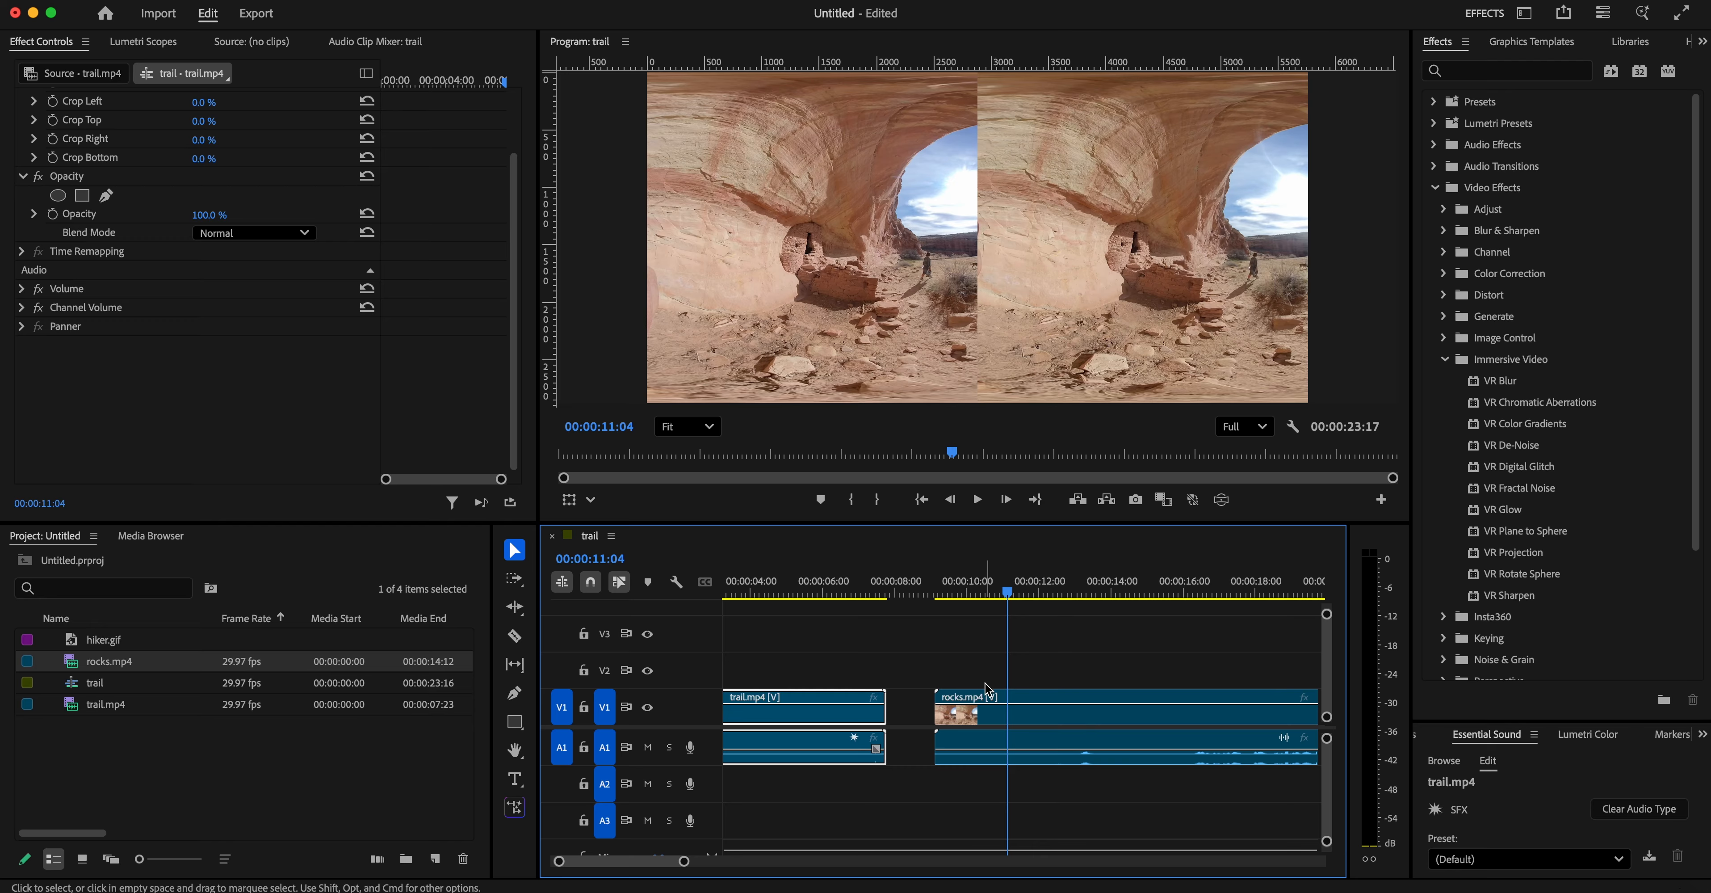
pyautogui.click(1036, 697)
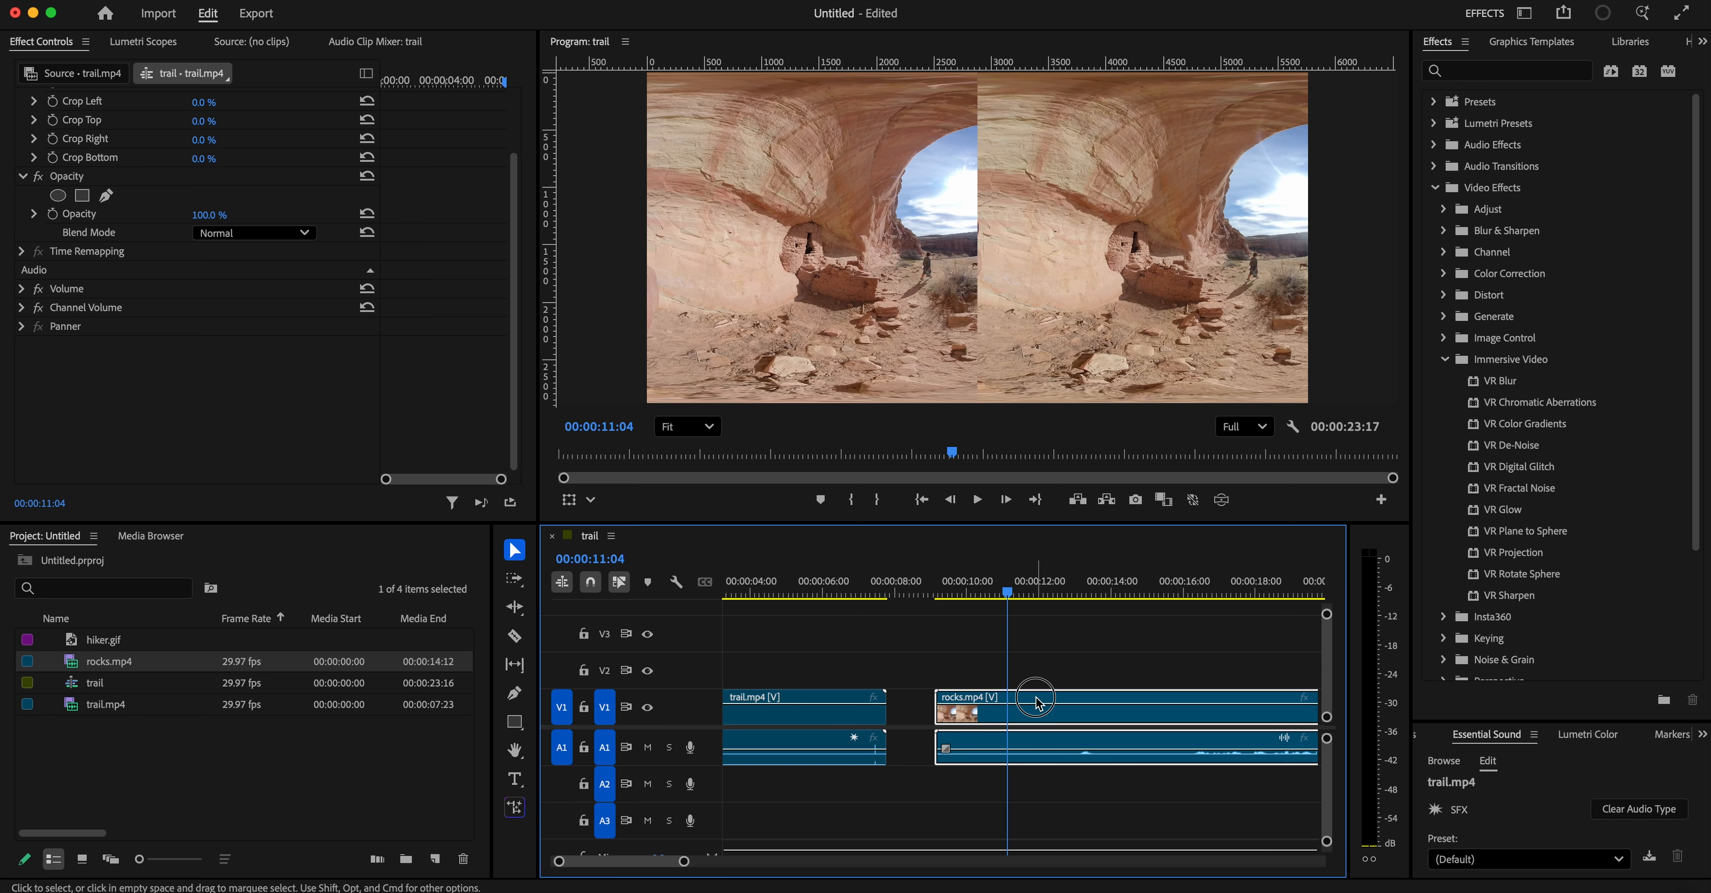
pyautogui.moveTo(1036, 698); pyautogui.dragTo(781, 664)
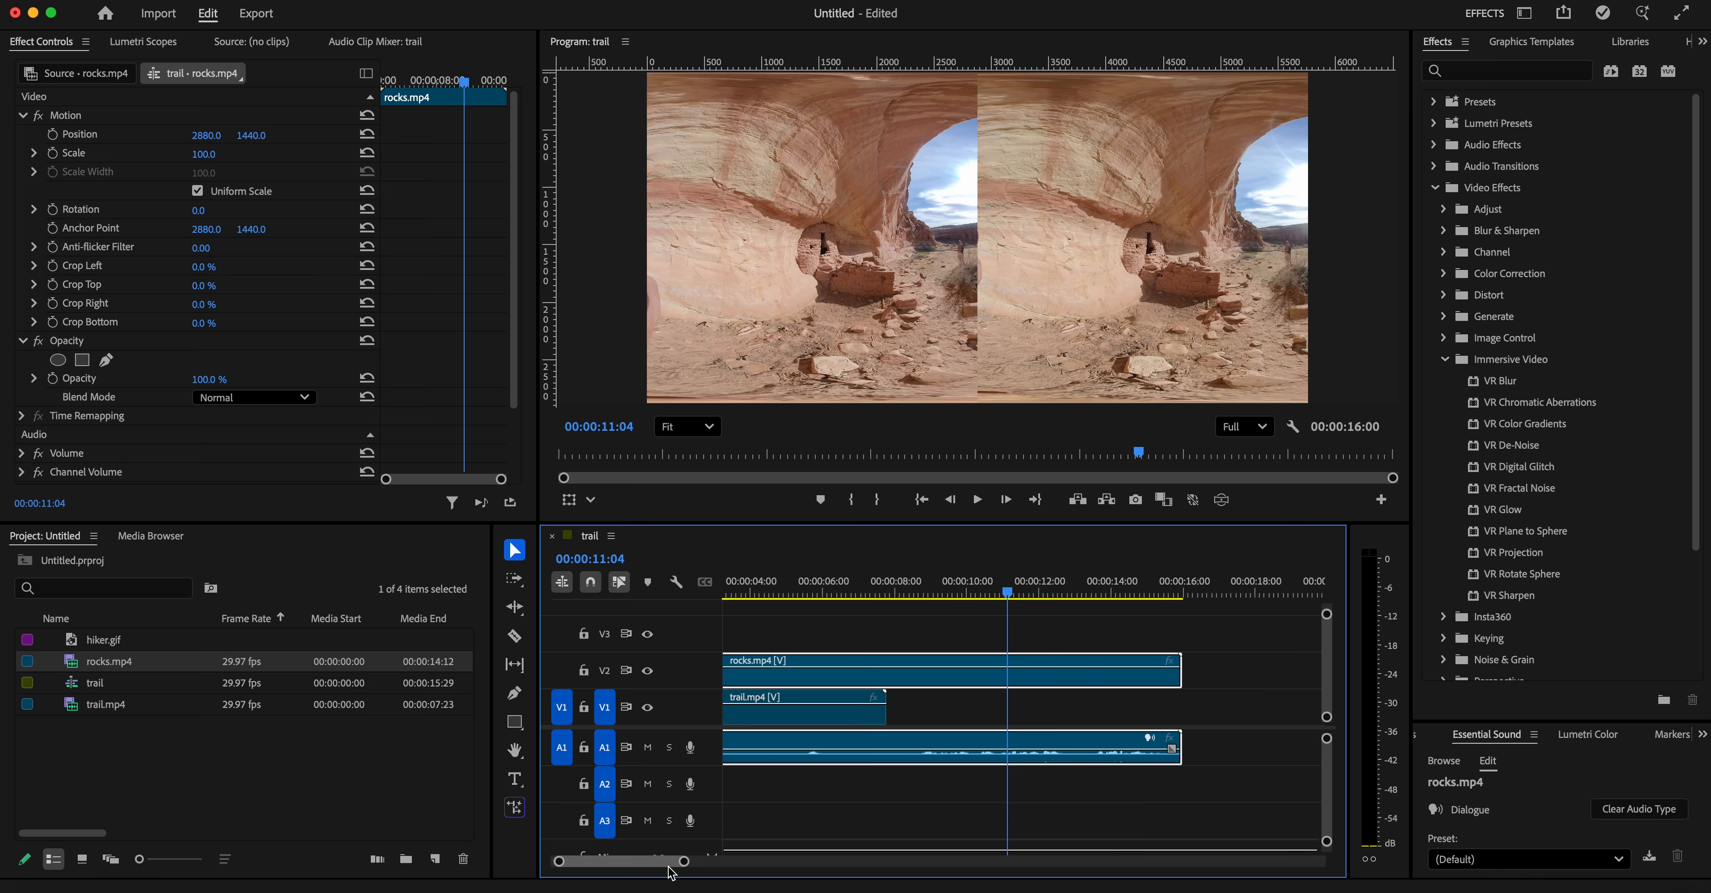
pyautogui.moveTo(685, 863); pyautogui.dragTo(755, 863)
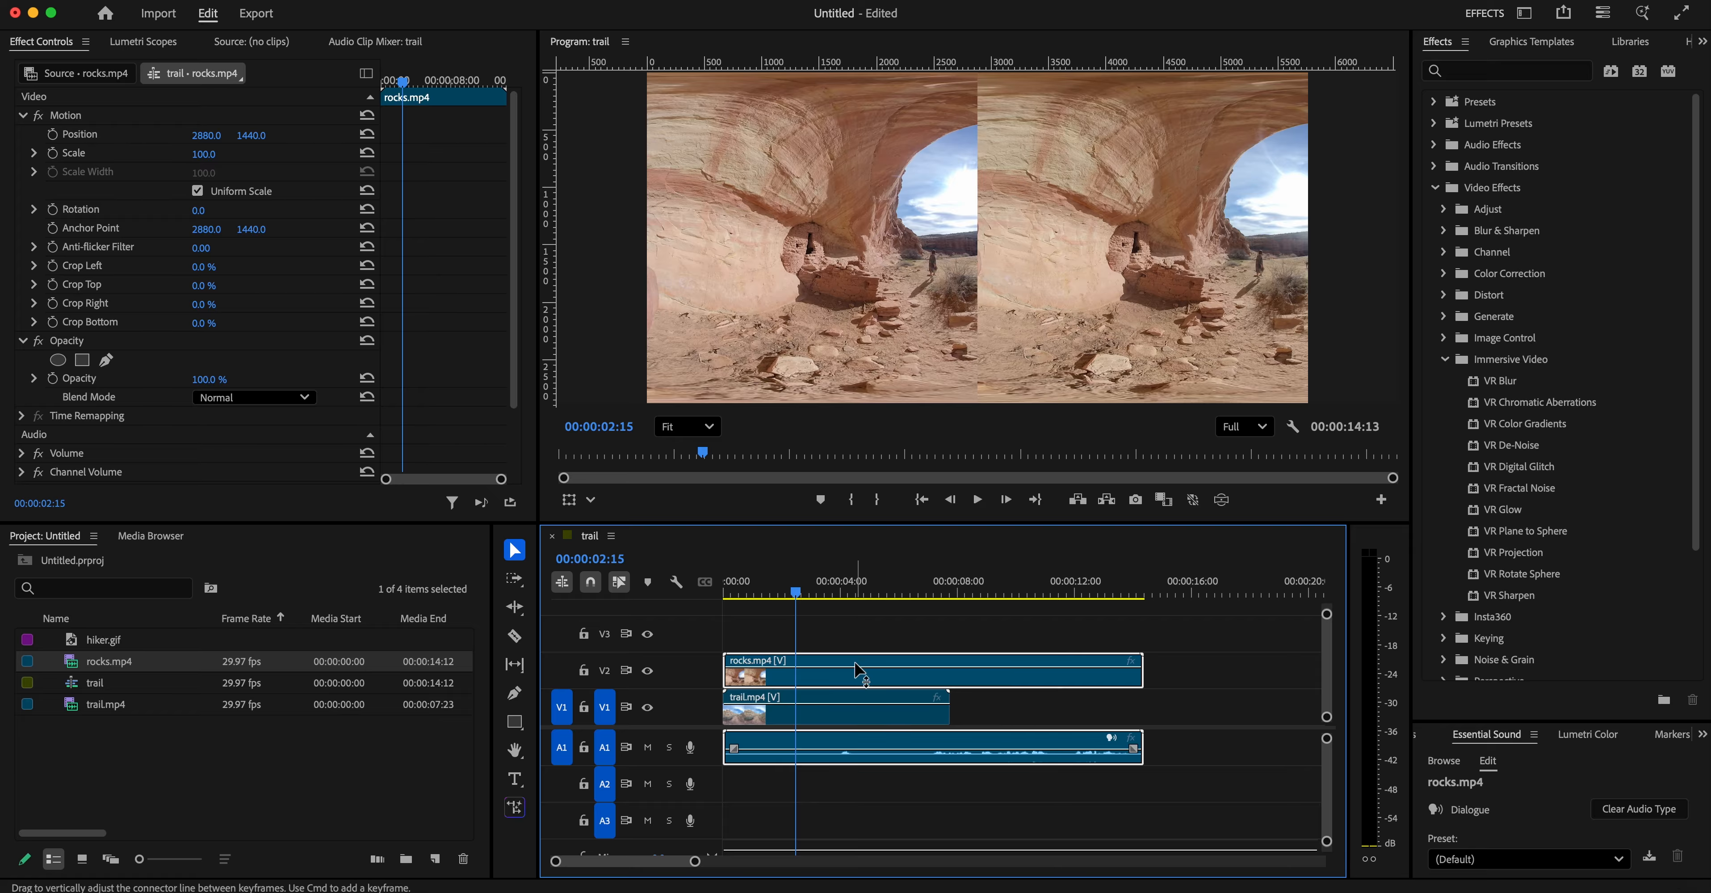
# - Unlink the rocks clip's audio from its video and delete the audio from track A1
pyautogui.rightClick(879, 663)
pyautogui.scroll(-5, 943, 684)
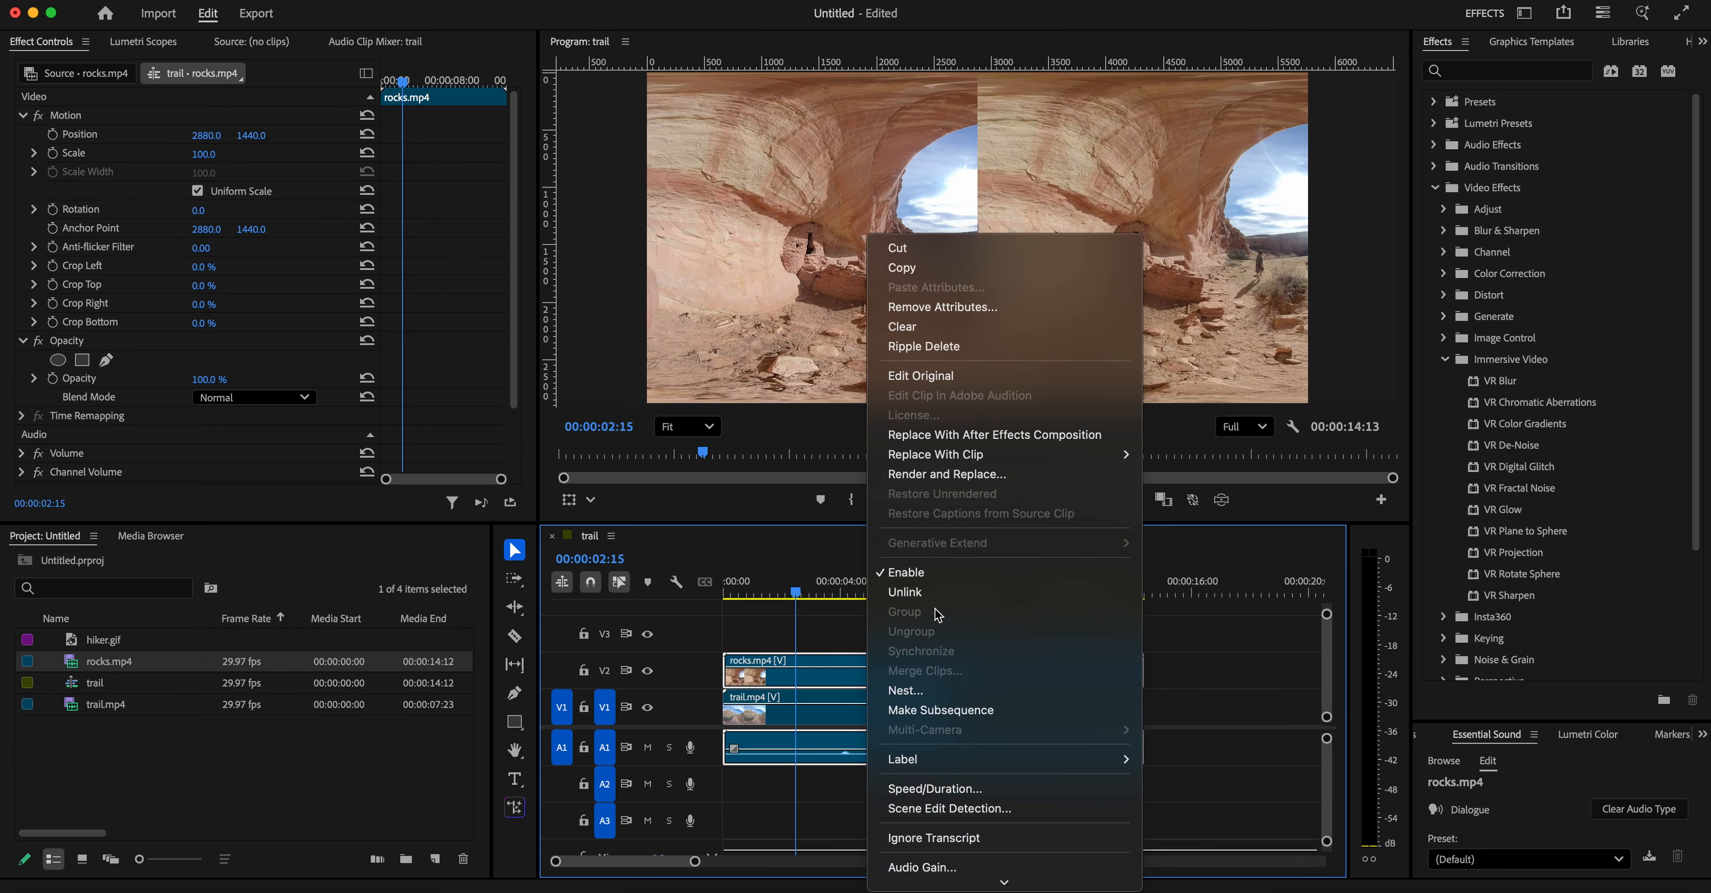
pyautogui.click(909, 593)
pyautogui.click(1005, 748)
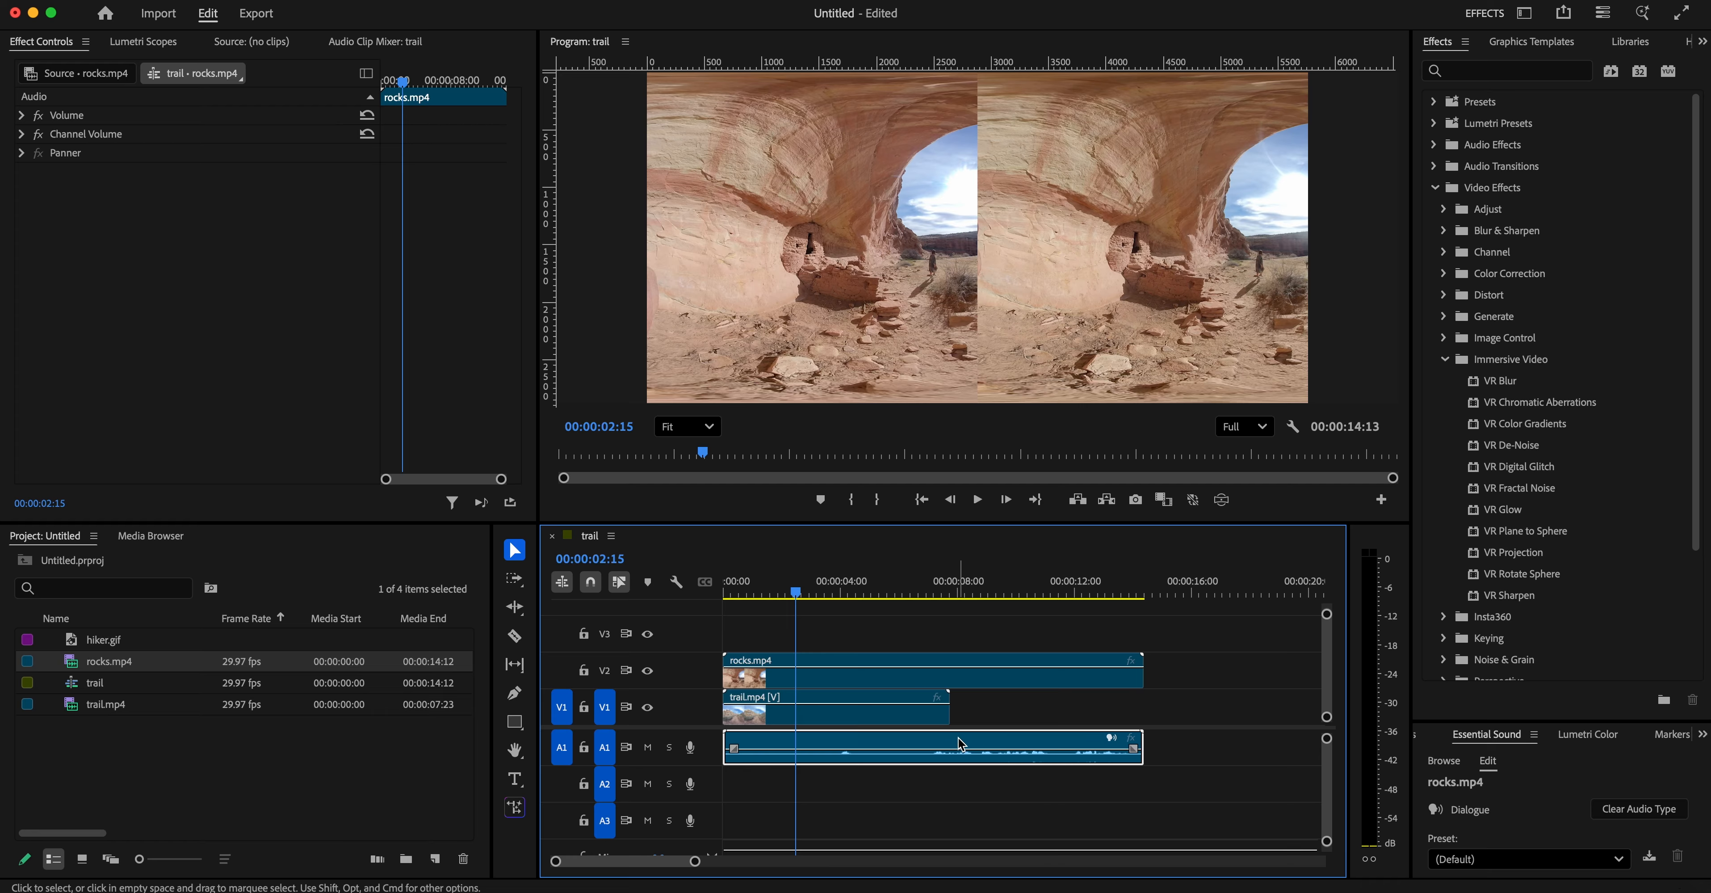
pyautogui.press('Delete')
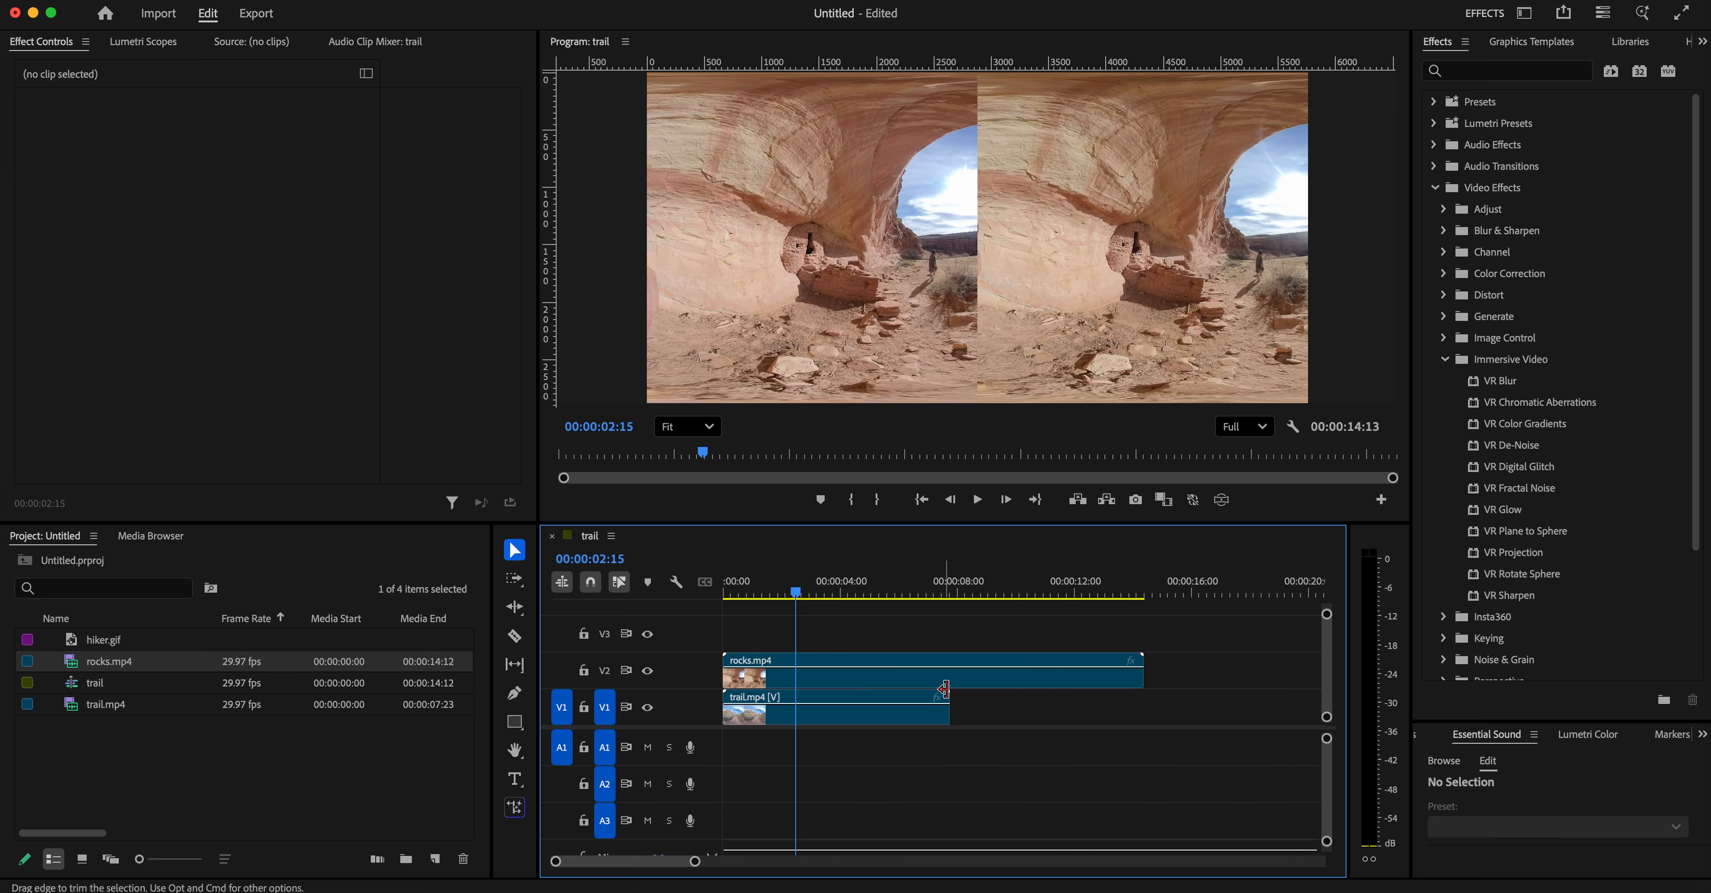
# - At 00:00:03:19, add an elliptical opacity mask to the rocks clip and move it over the stone ruin in the left-eye view
pyautogui.moveTo(809, 606); pyautogui.dragTo(830, 631)
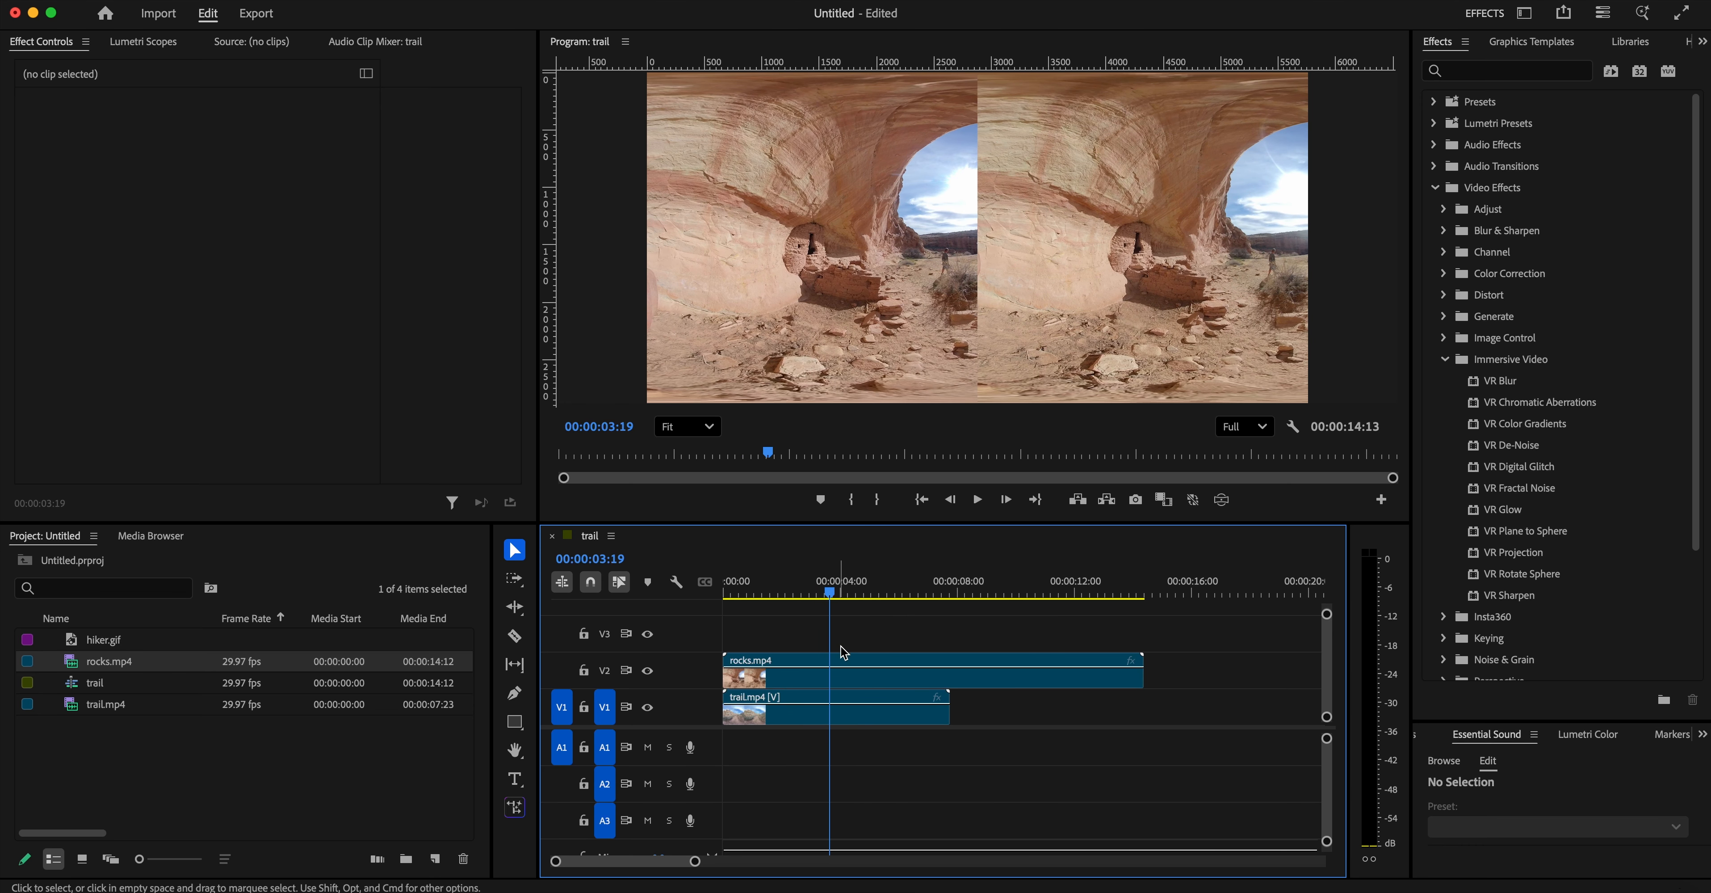
pyautogui.click(857, 671)
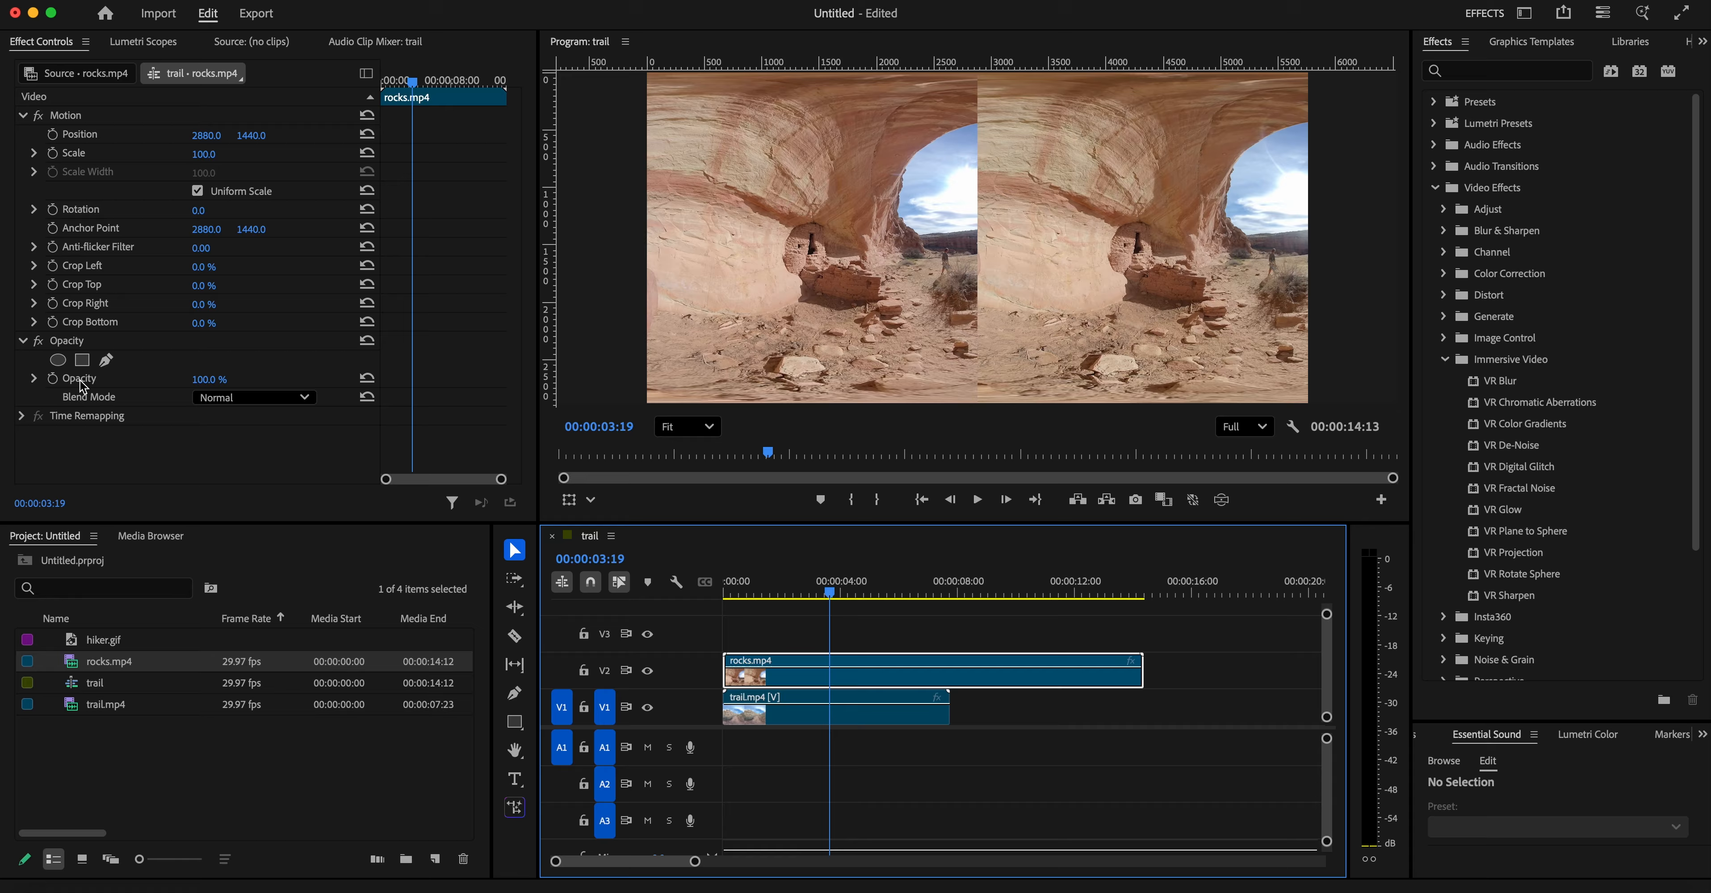
pyautogui.click(59, 362)
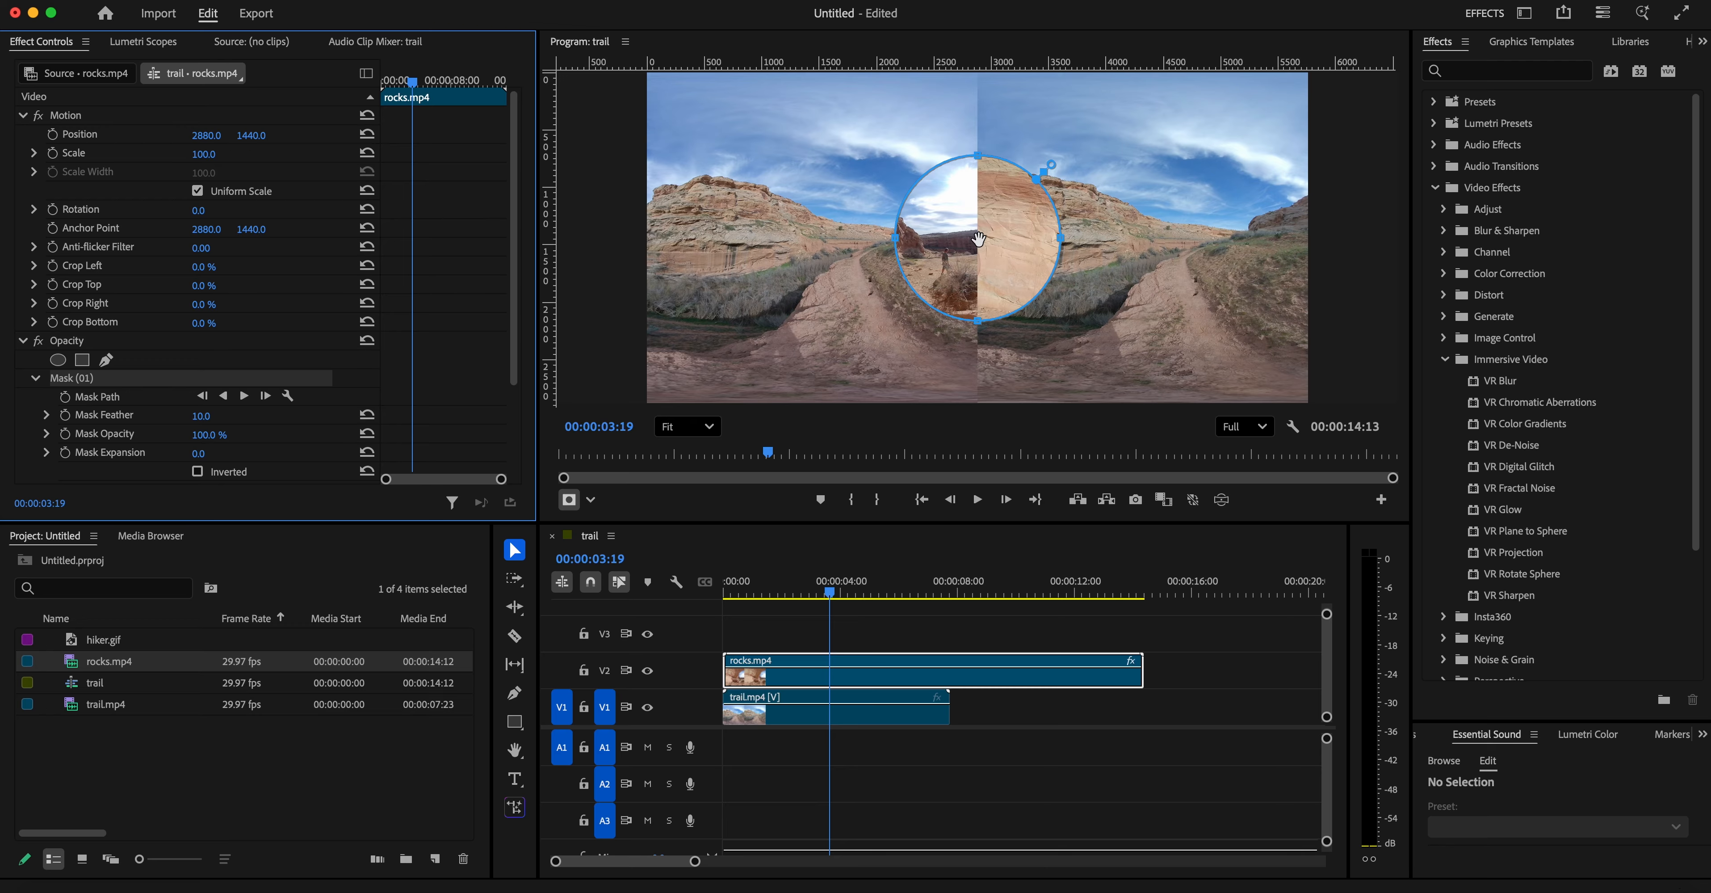
pyautogui.moveTo(972, 236); pyautogui.dragTo(819, 258)
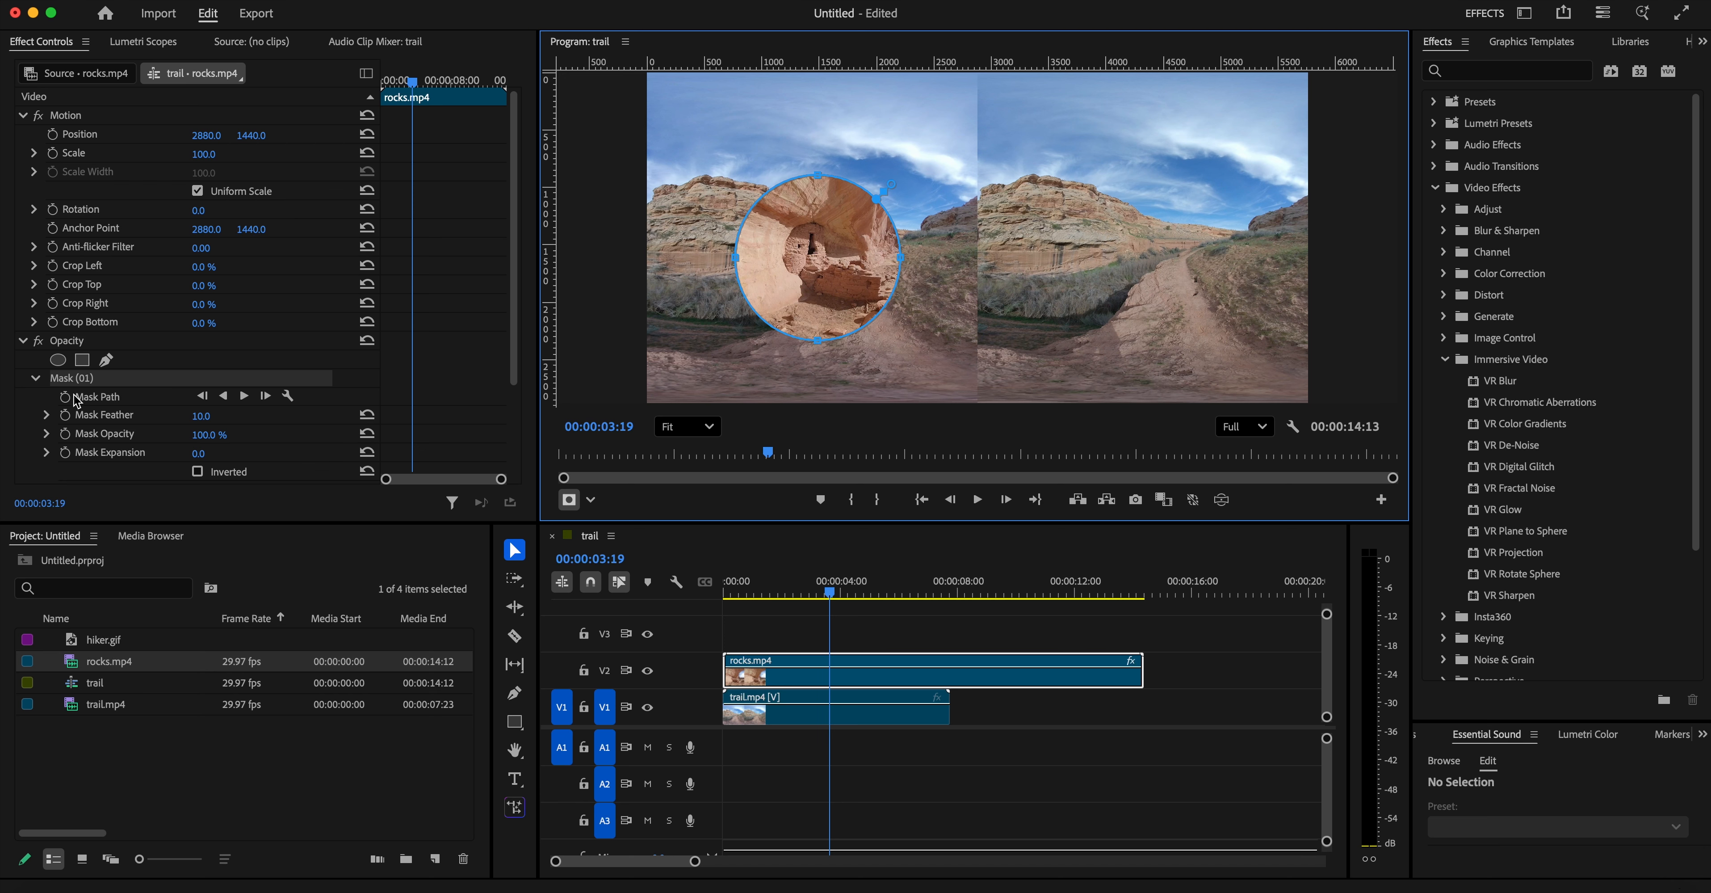
pyautogui.click(81, 380)
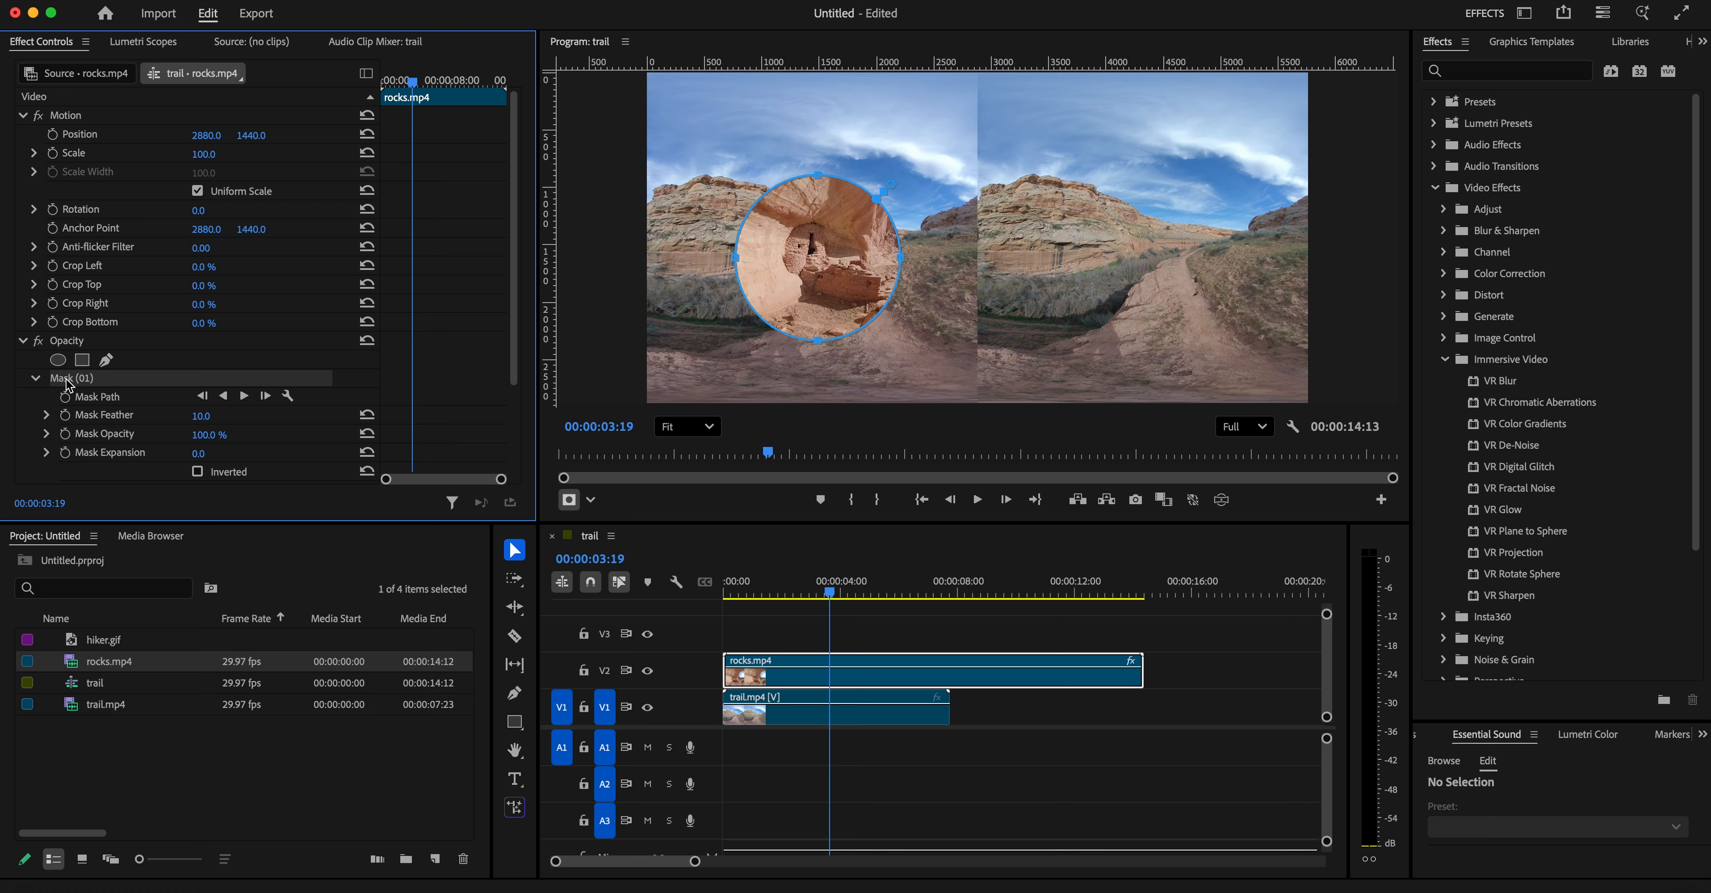
# - Duplicate the rocks clip's opacity mask and move the copy over the stone ruin in the right-eye view
pyautogui.rightClick(67, 381)
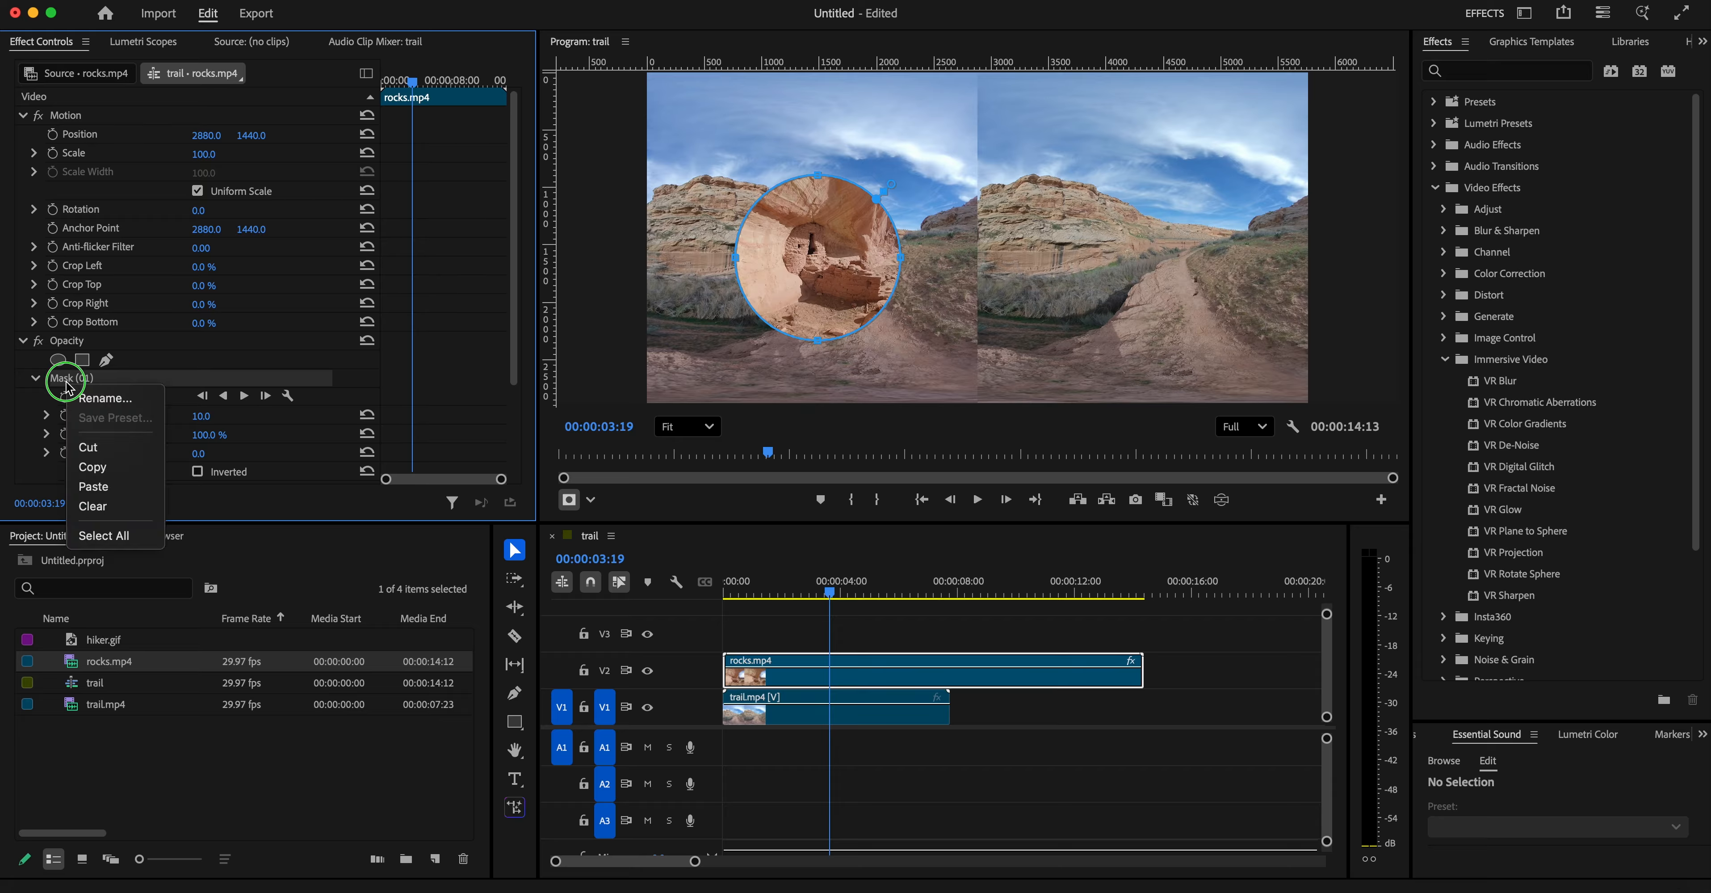
pyautogui.click(91, 468)
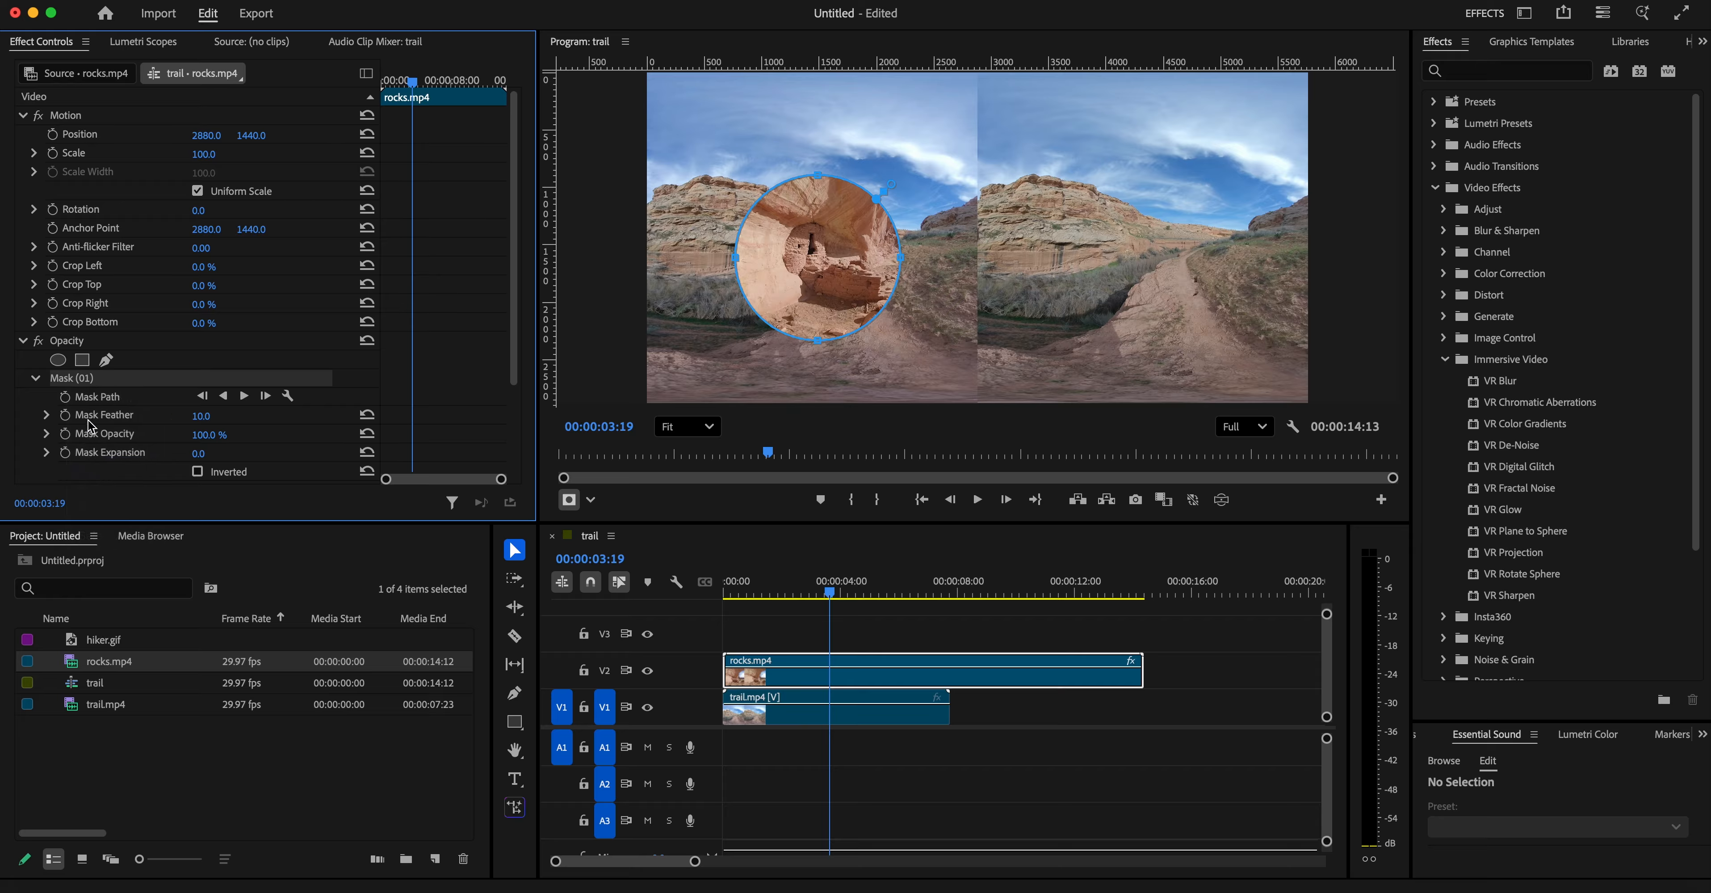
pyautogui.rightClick(73, 381)
pyautogui.click(91, 484)
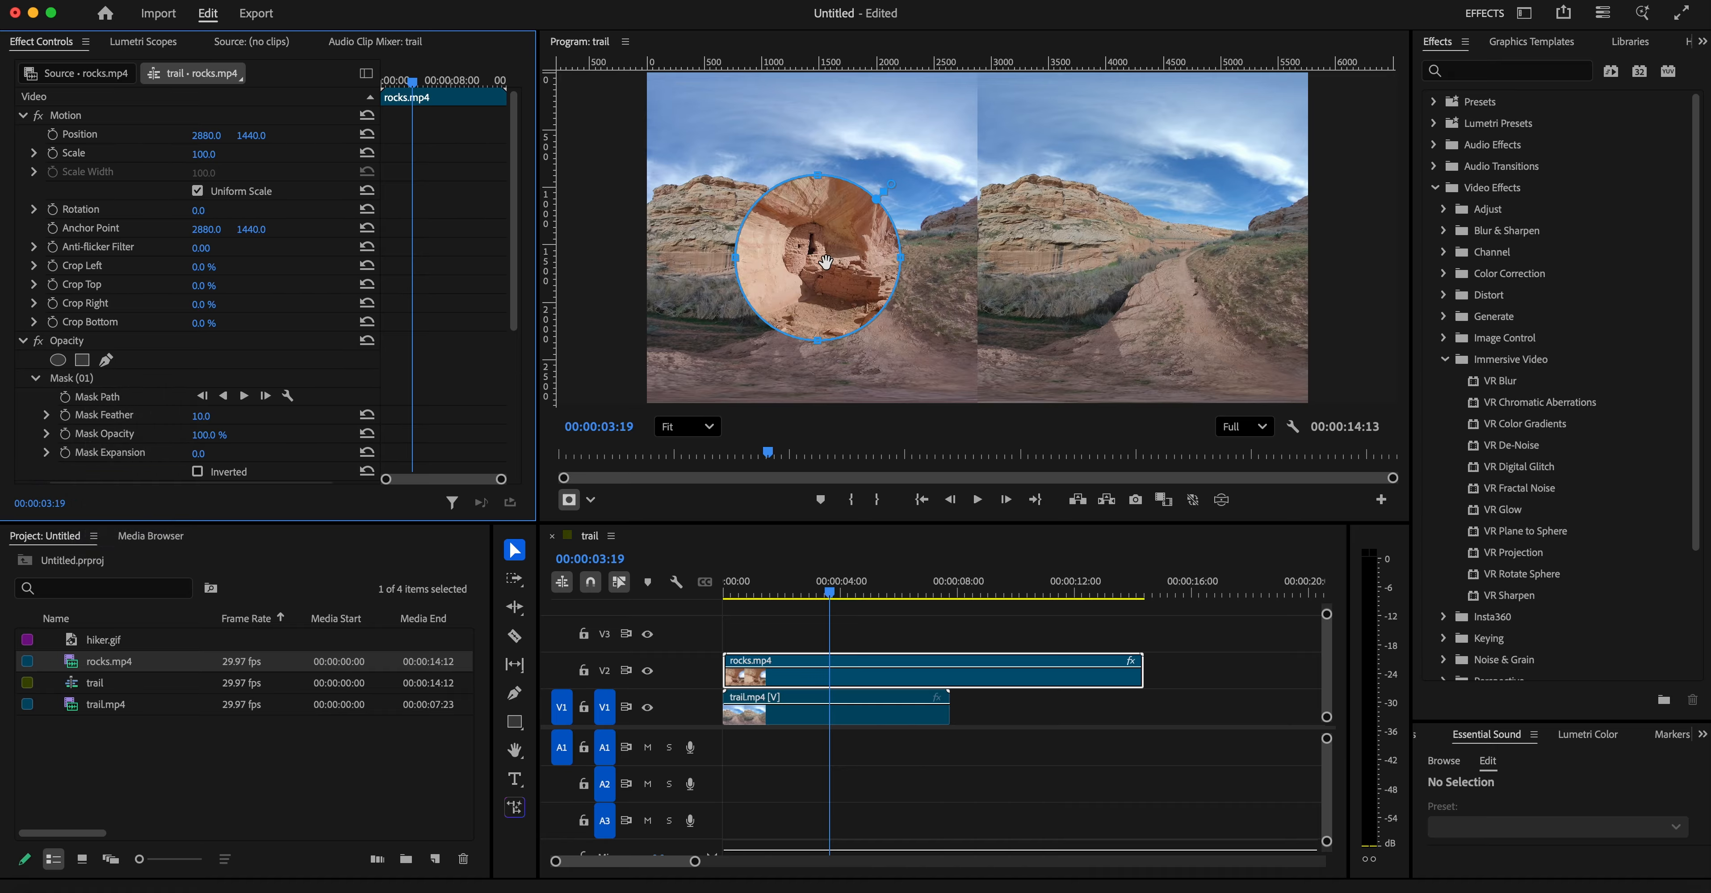
pyautogui.moveTo(816, 269); pyautogui.dragTo(1138, 271)
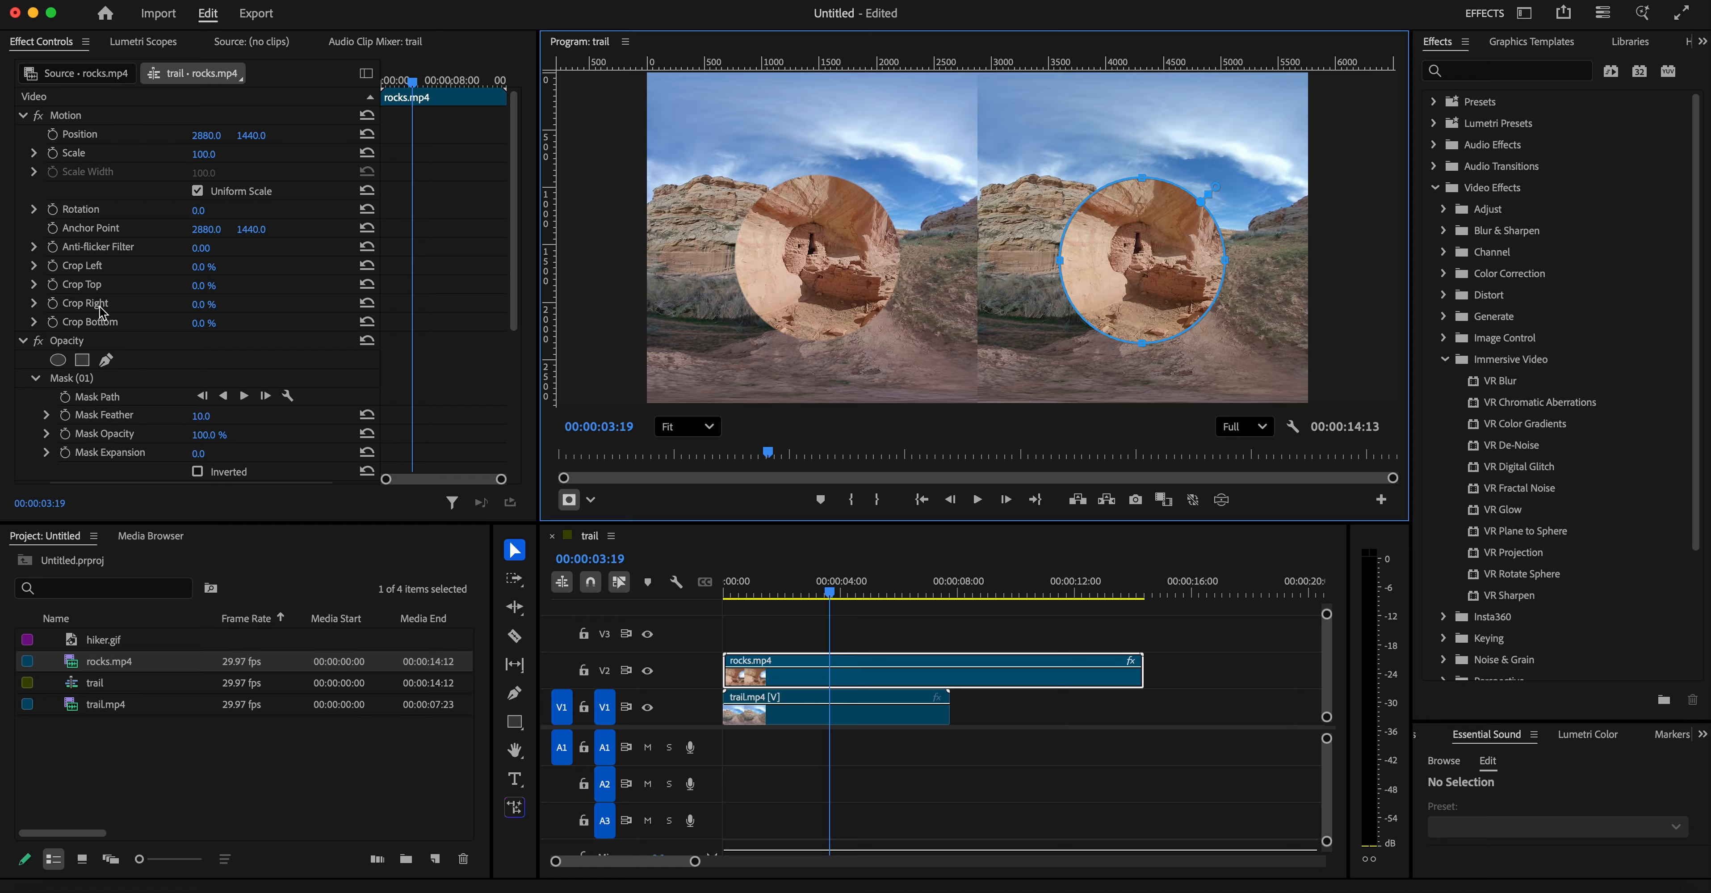
# - Set the feather of both rocks clip masks to 186 and check the blend up to 00:00:04:27
pyautogui.scroll(-4, 313, 337)
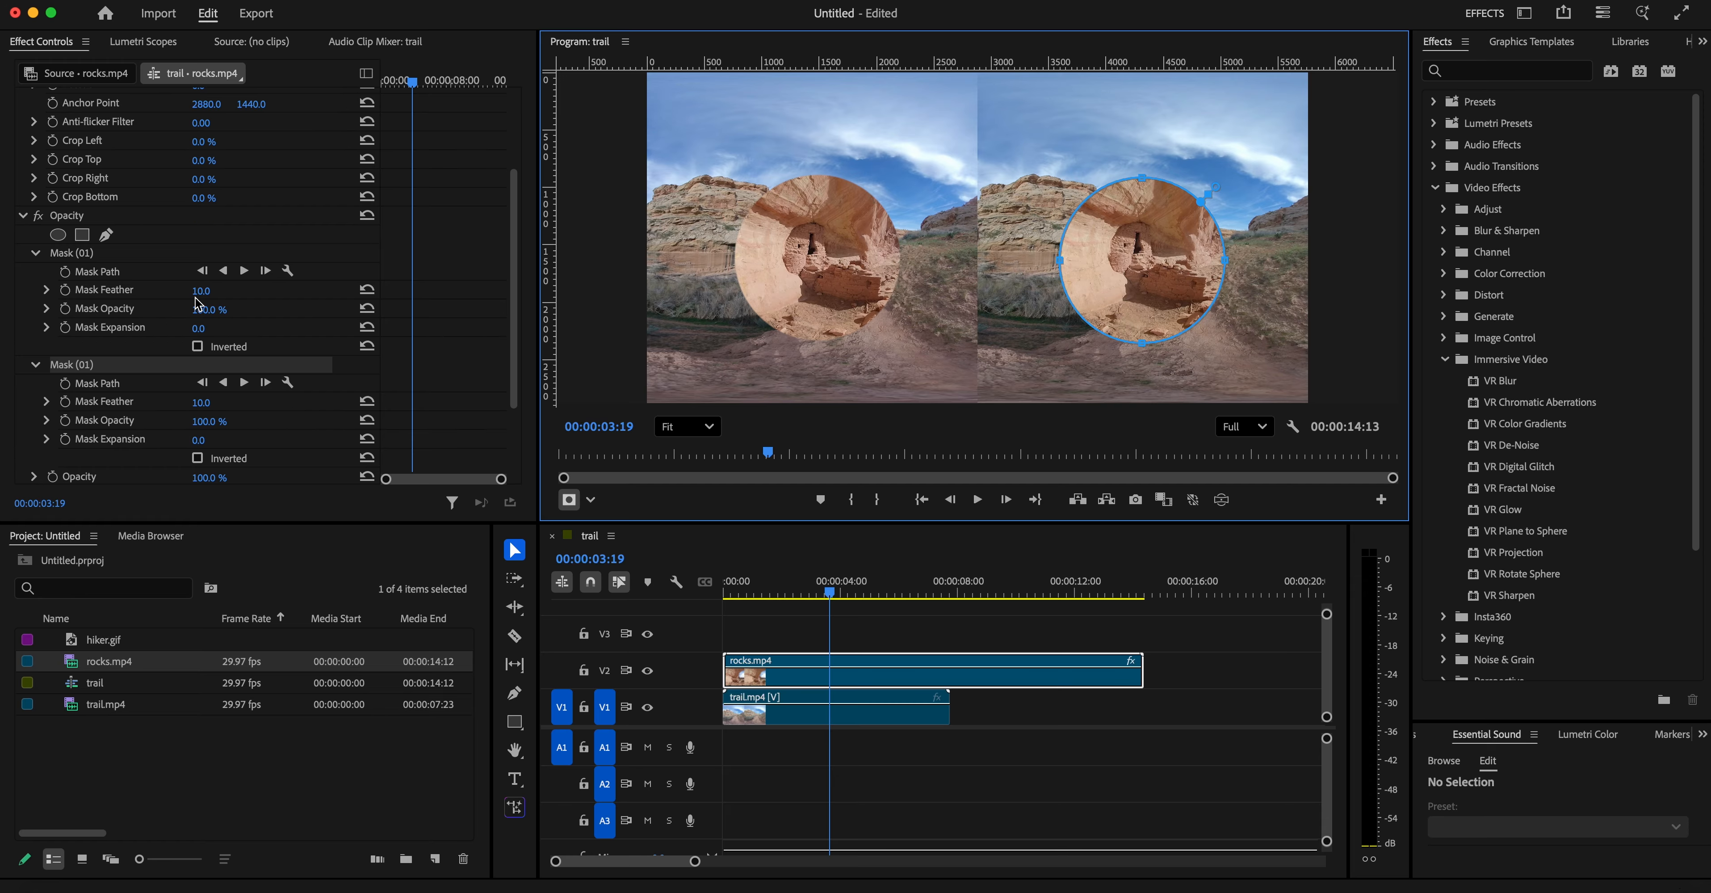
pyautogui.moveTo(200, 290); pyautogui.dragTo(216, 290)
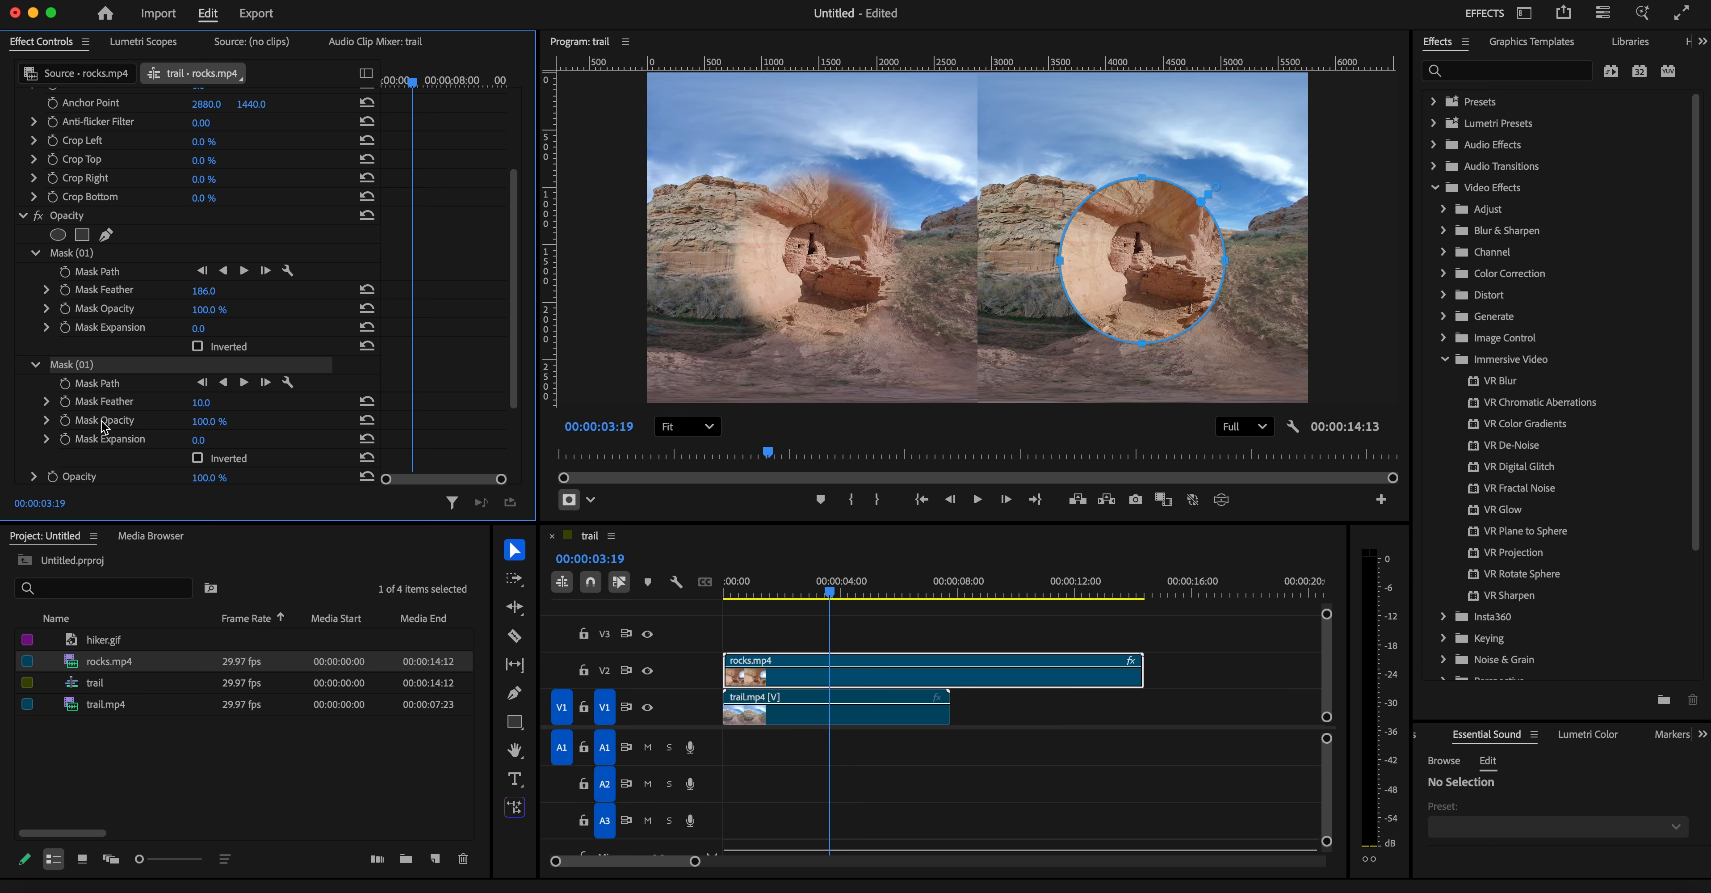
pyautogui.click(217, 400)
pyautogui.write('186')
pyautogui.press('Return')
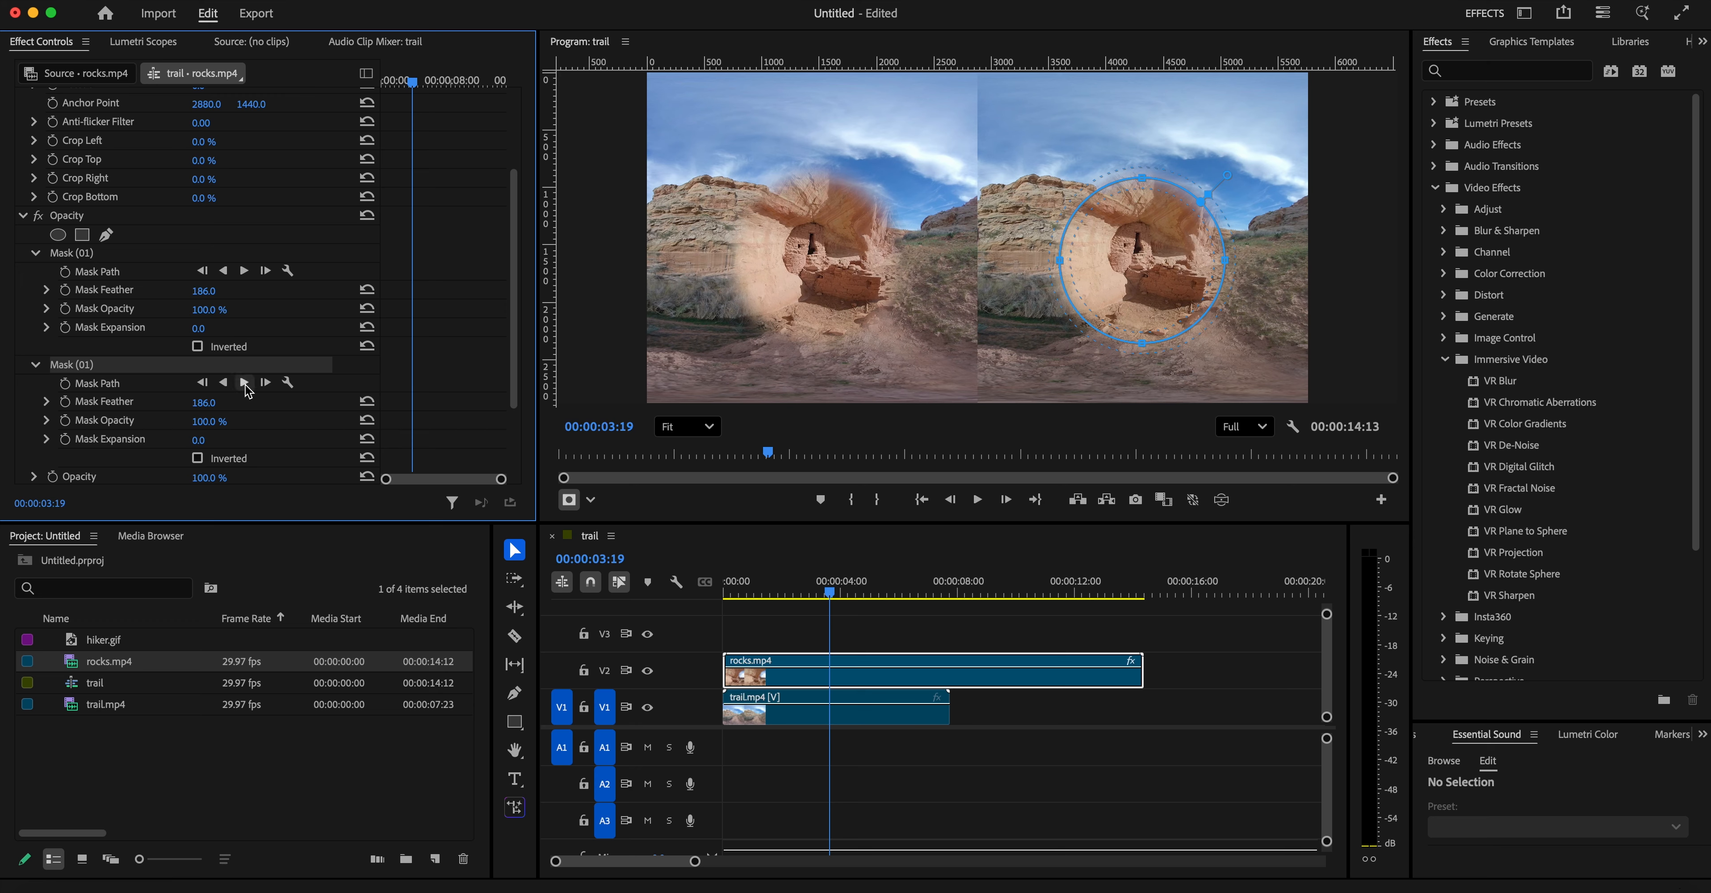
pyautogui.click(997, 778)
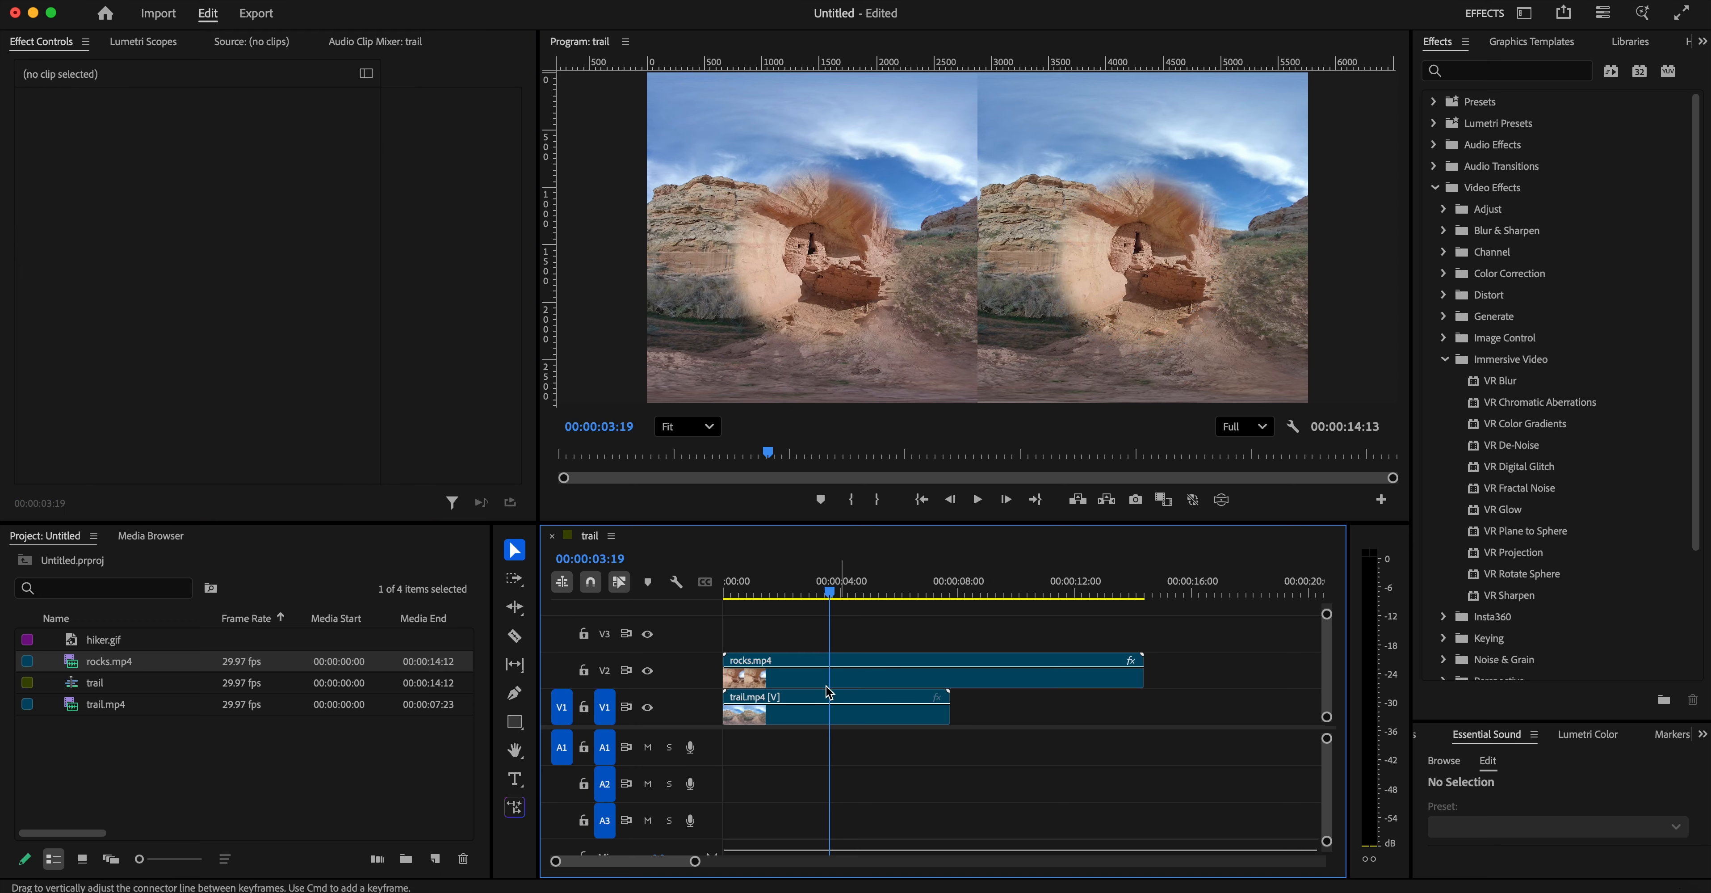
pyautogui.moveTo(829, 591); pyautogui.dragTo(867, 593)
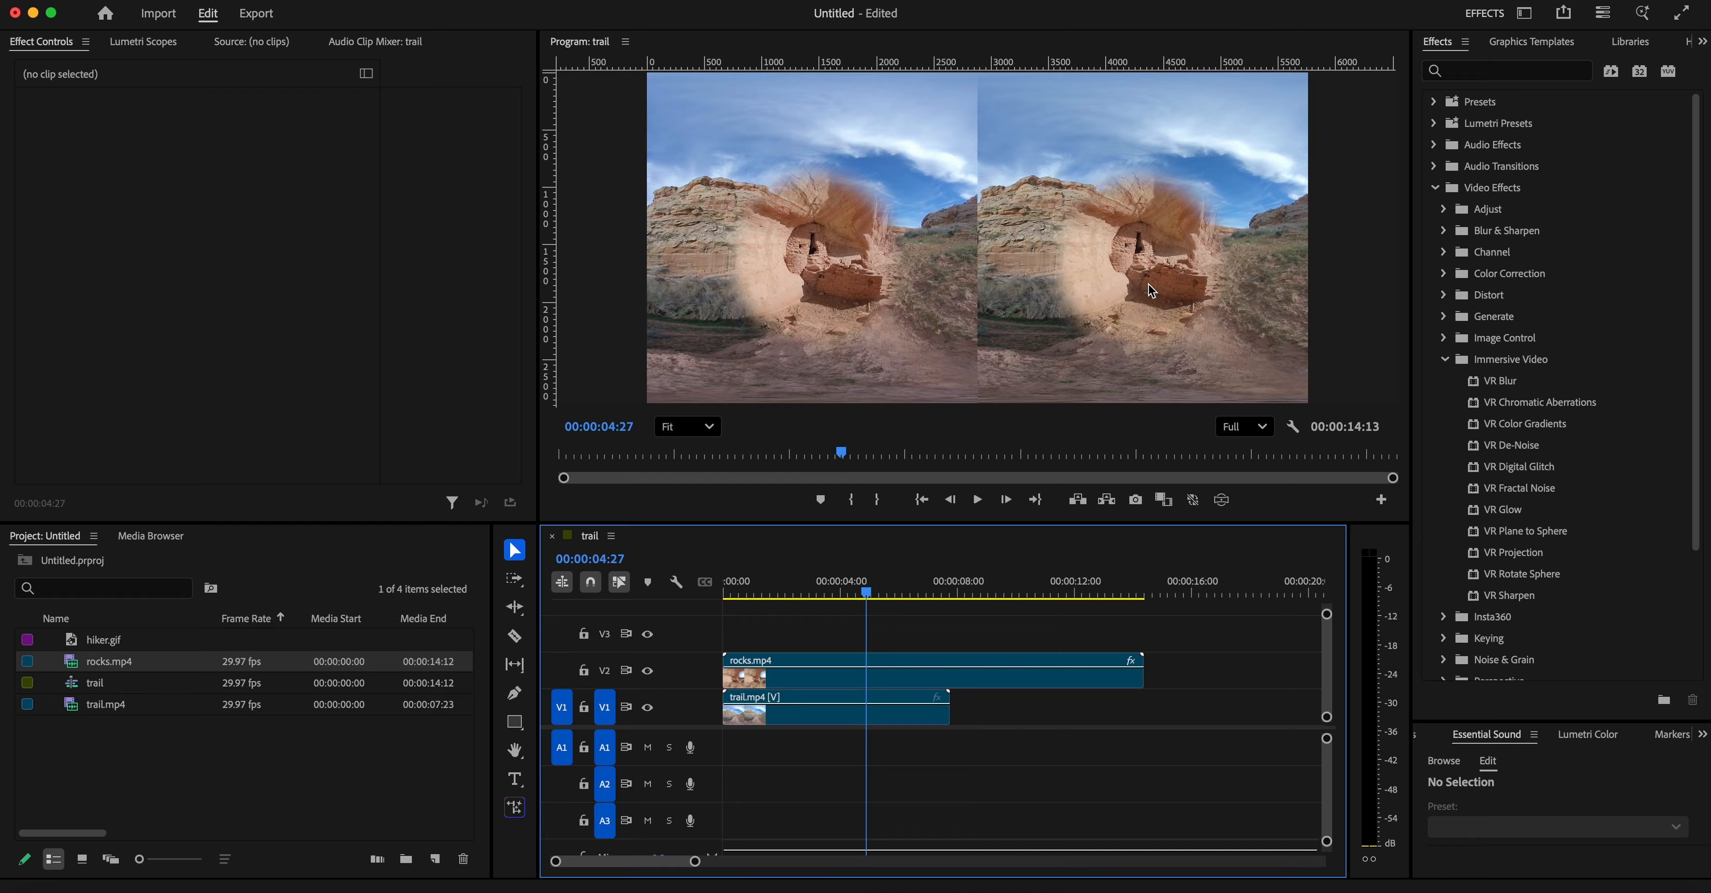
# - Apply the VR Rotate Sphere effect to the rocks clip and bring up its rotation settings
pyautogui.click(842, 667)
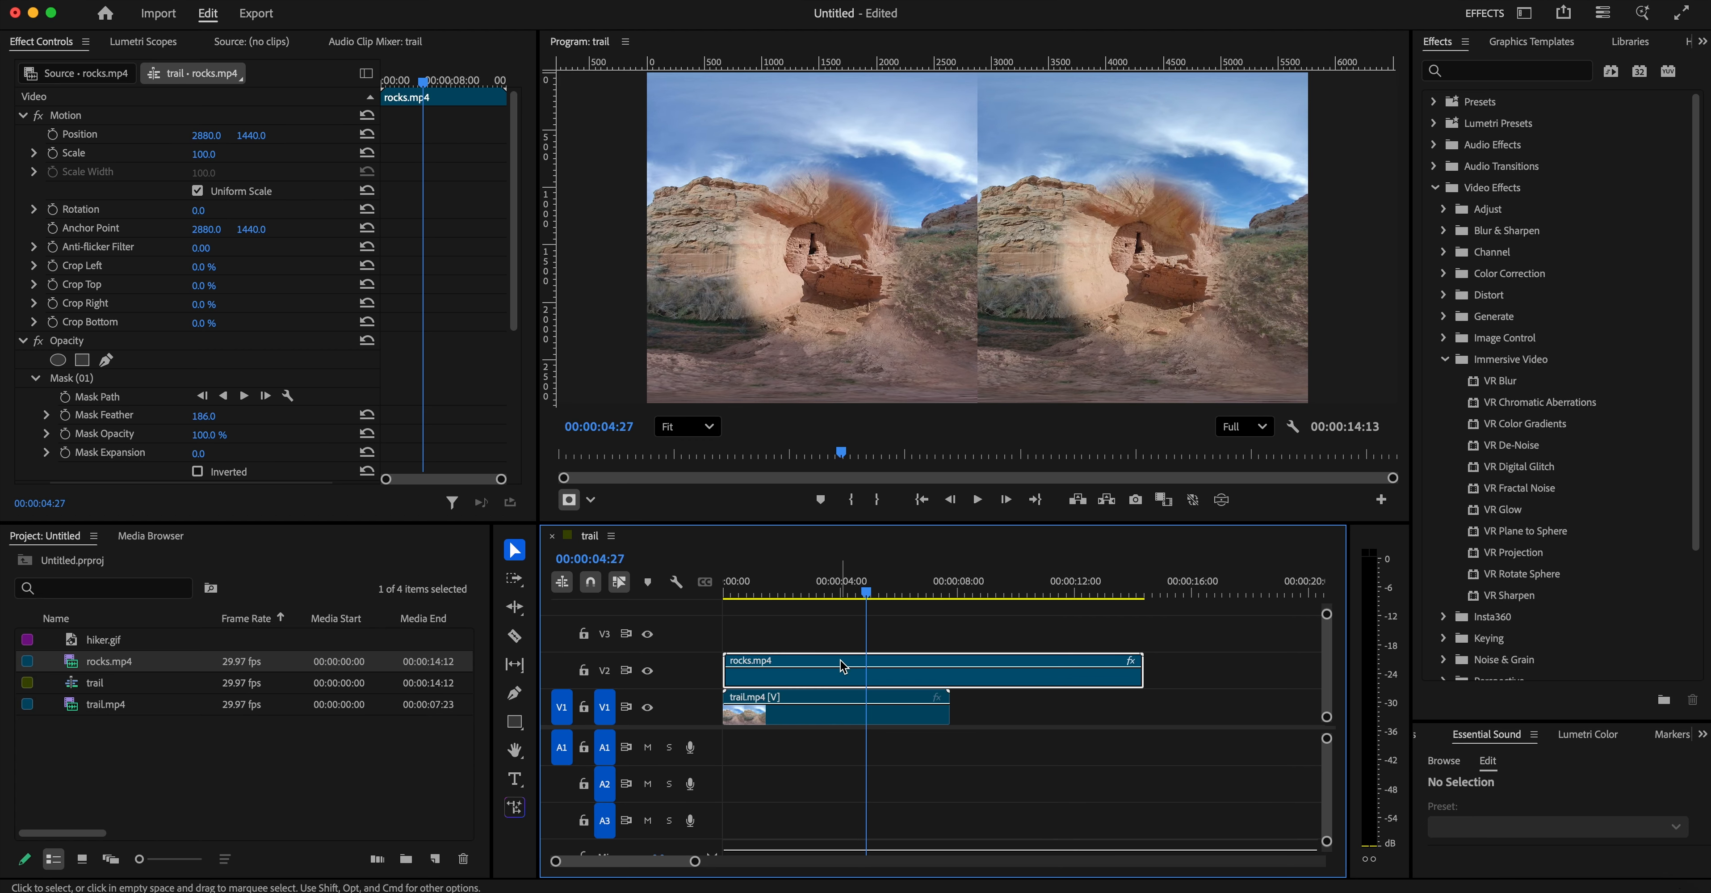
pyautogui.click(1502, 580)
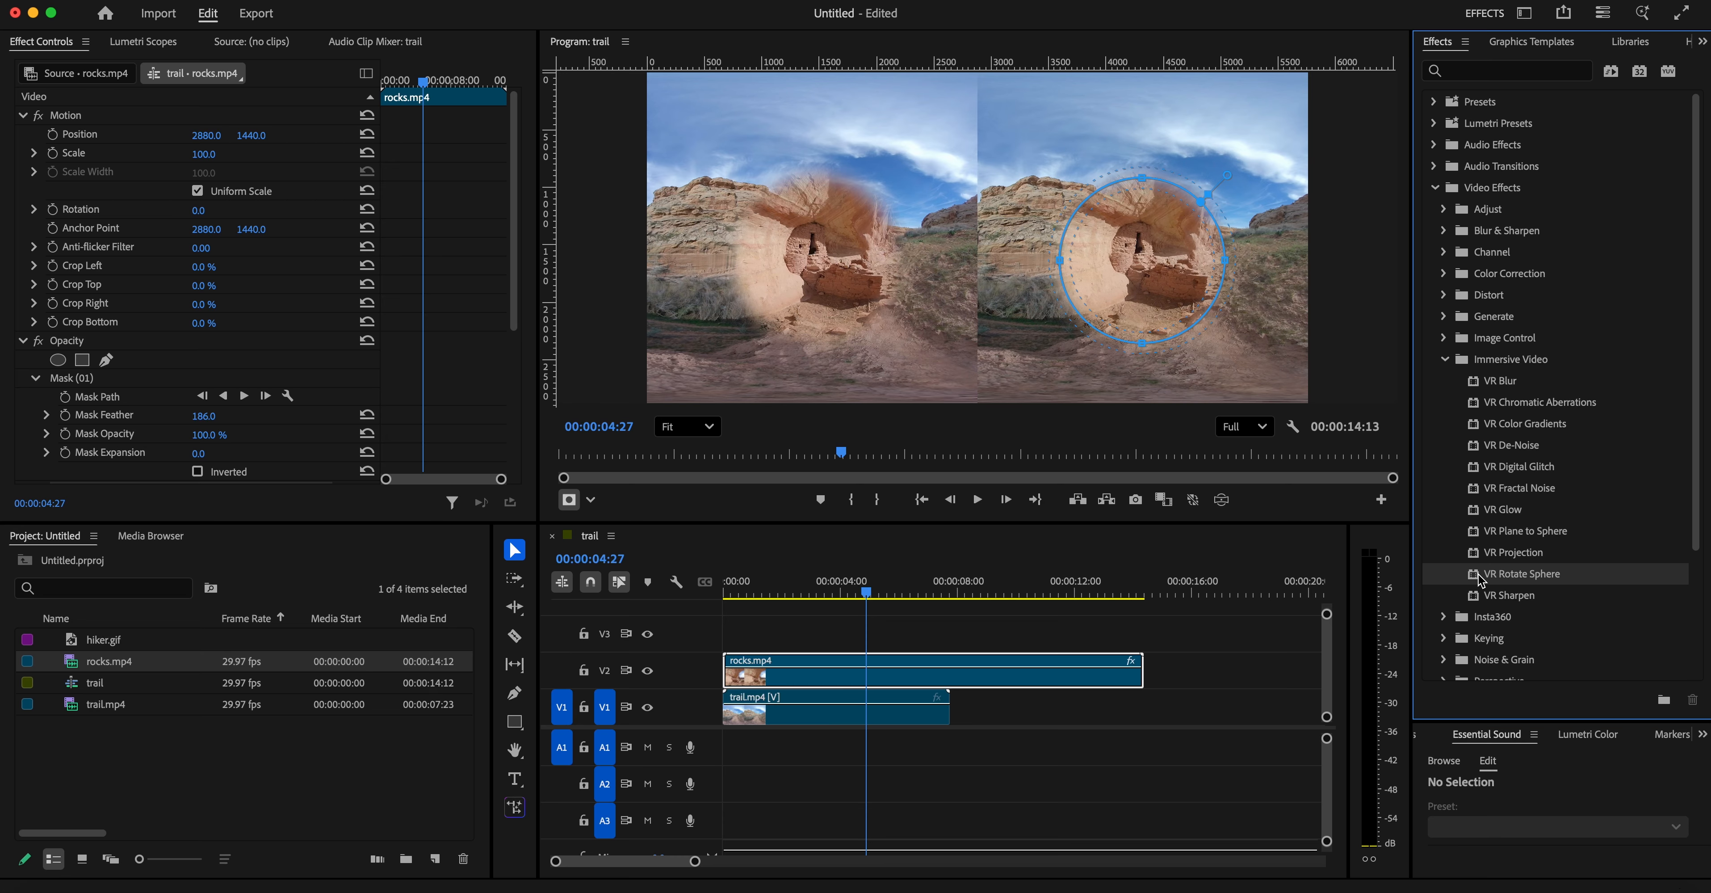
pyautogui.moveTo(1475, 584); pyautogui.dragTo(870, 671)
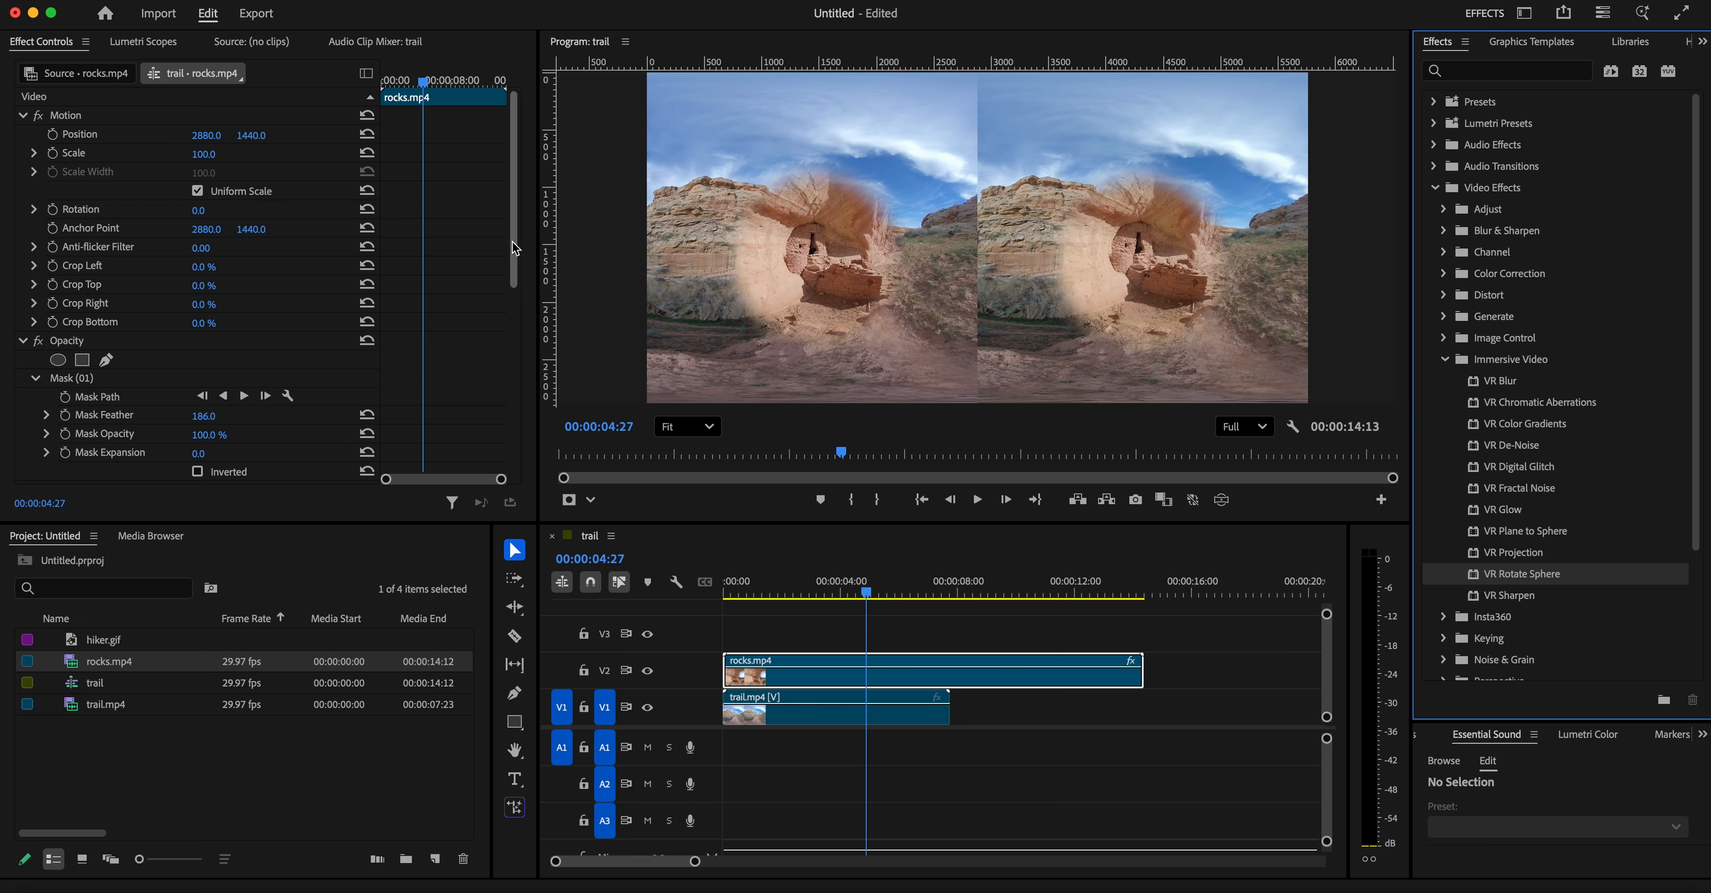
pyautogui.moveTo(516, 249); pyautogui.dragTo(485, 432)
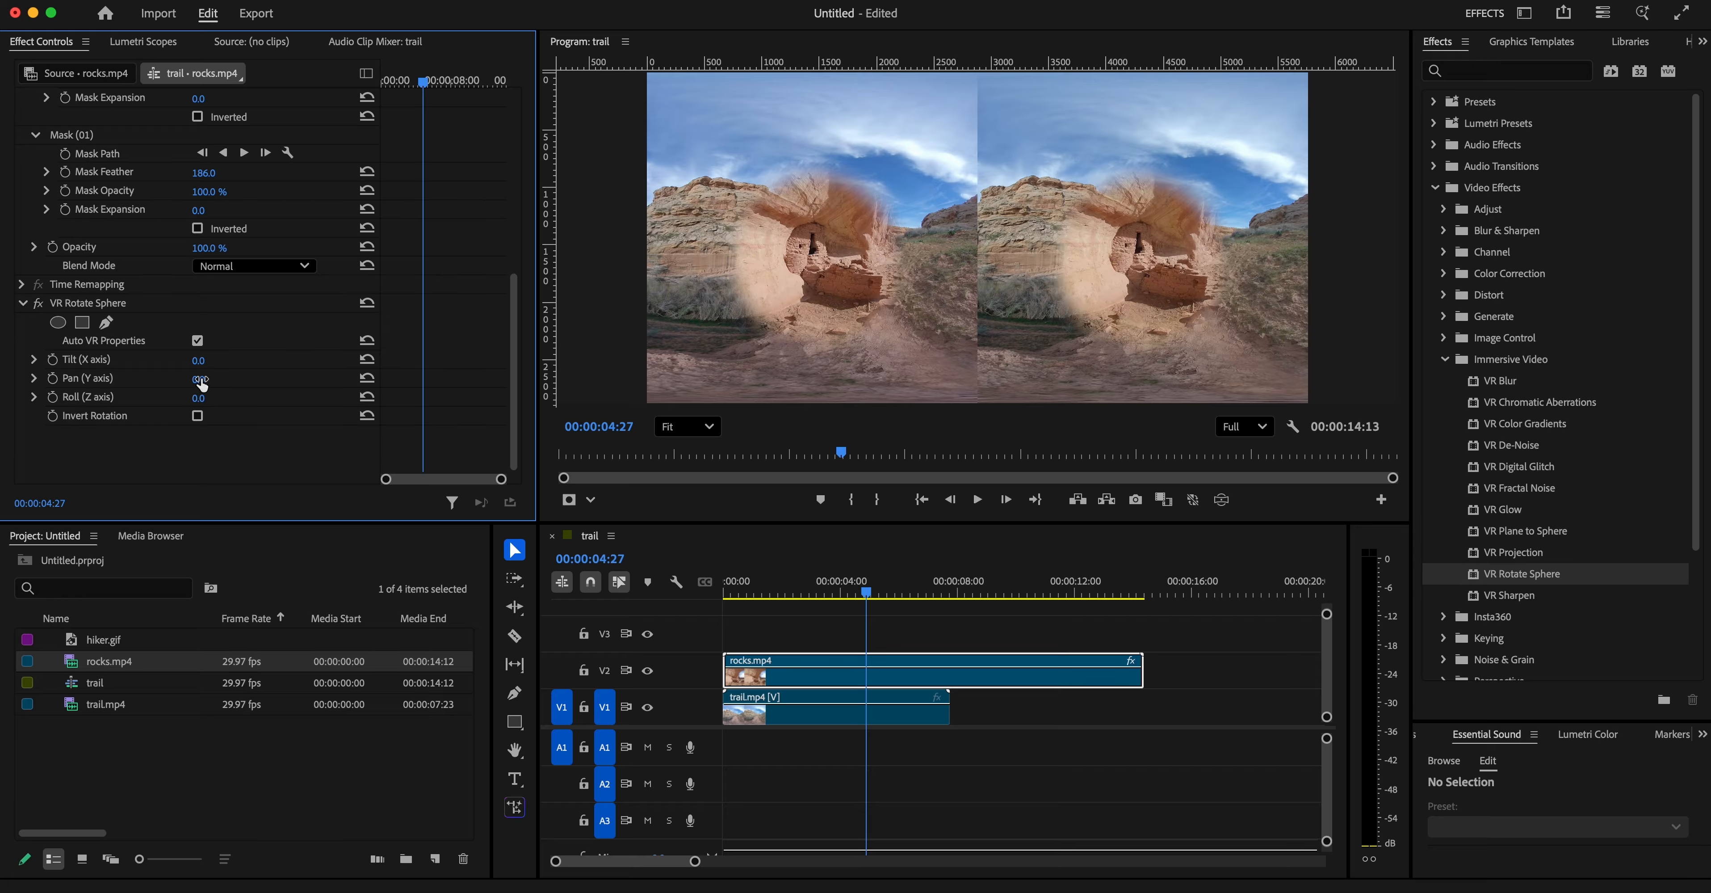
# - Rotate the rocks clip with VR Rotate Sphere to tilt 3°, pan -30° and roll -3°, checking the alignment at 00:00:05:22
pyautogui.moveTo(198, 378)
pyautogui.mouseDown()
pyautogui.moveTo(216, 378)
pyautogui.moveTo(133, 379)
pyautogui.moveTo(205, 378)
pyautogui.mouseUp()
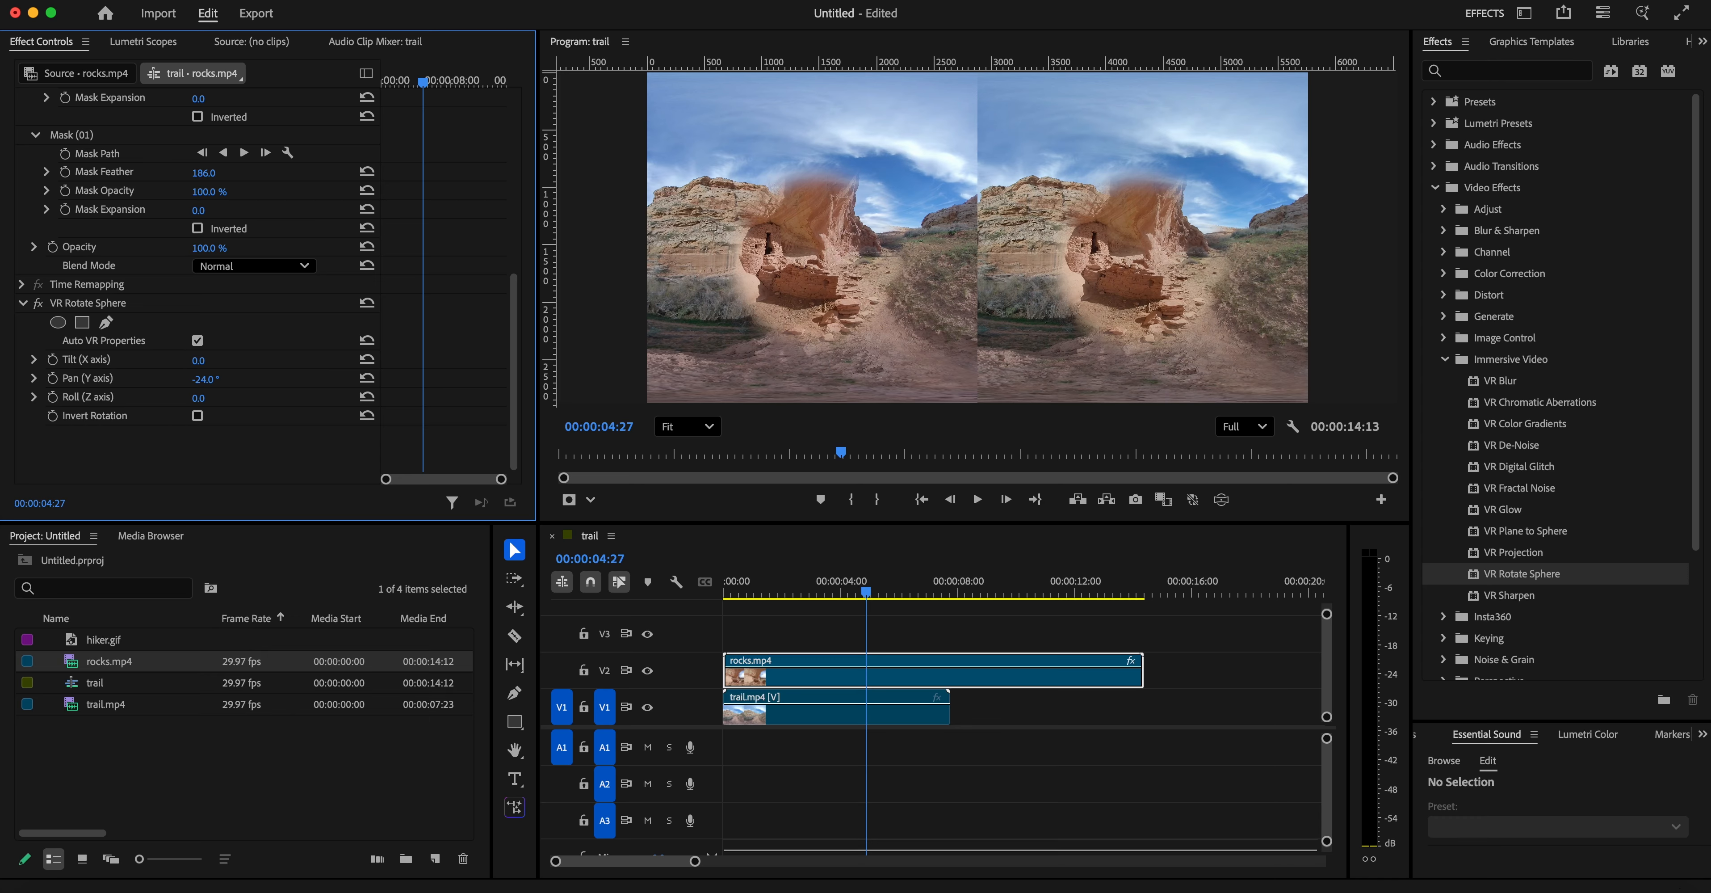
pyautogui.moveTo(204, 379); pyautogui.dragTo(162, 379)
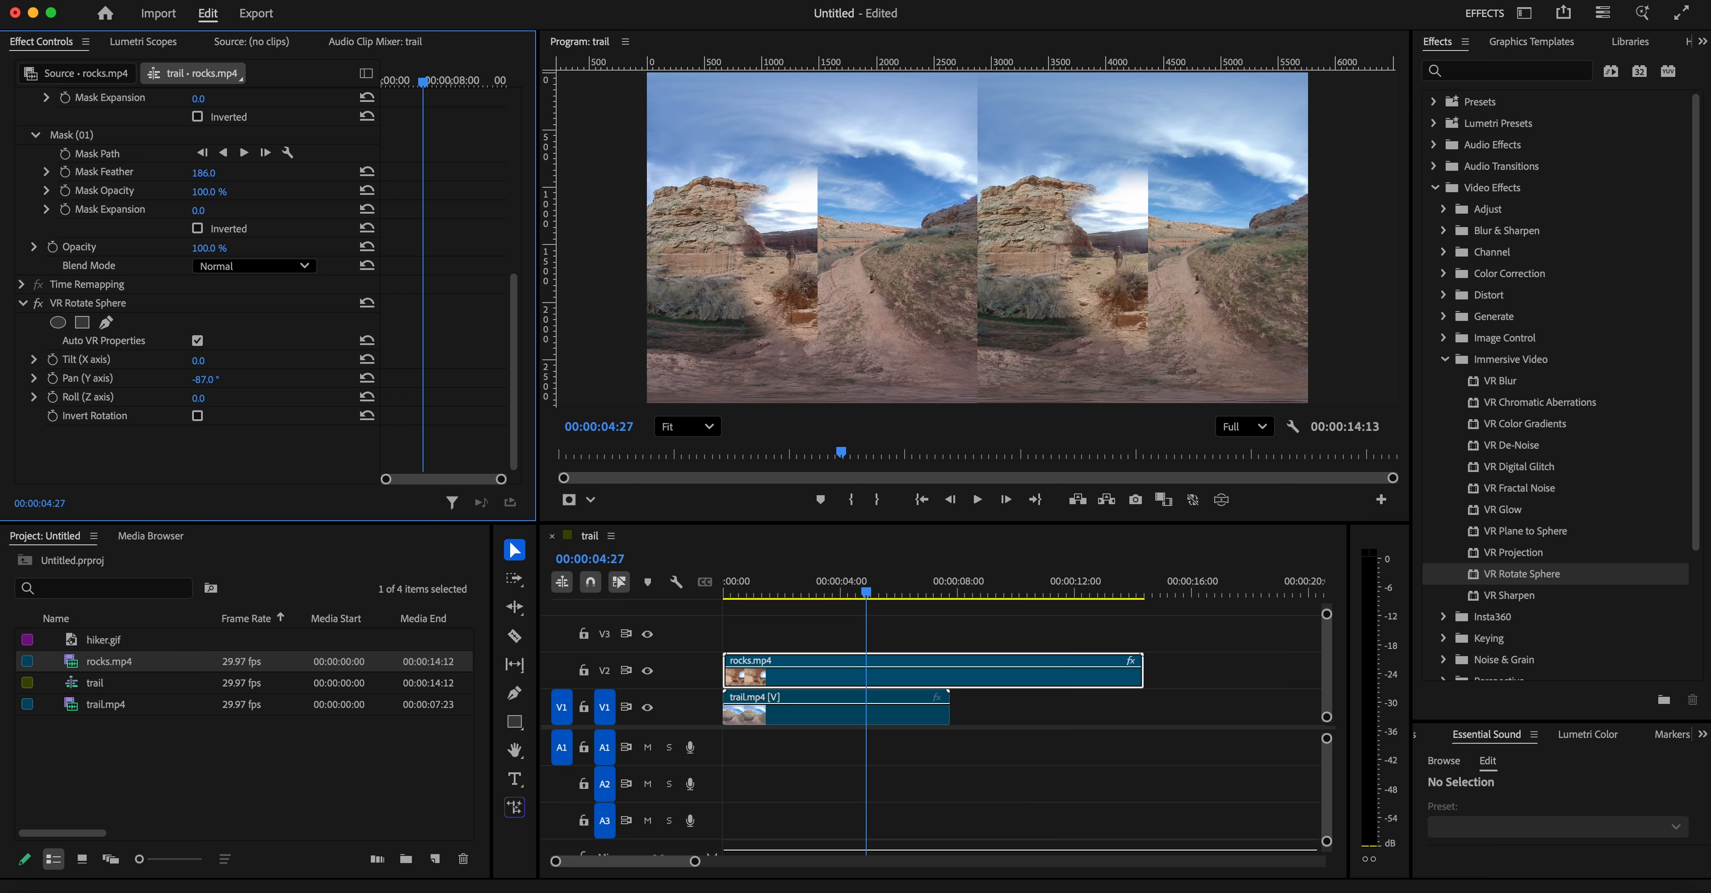
pyautogui.moveTo(162, 379); pyautogui.dragTo(201, 378)
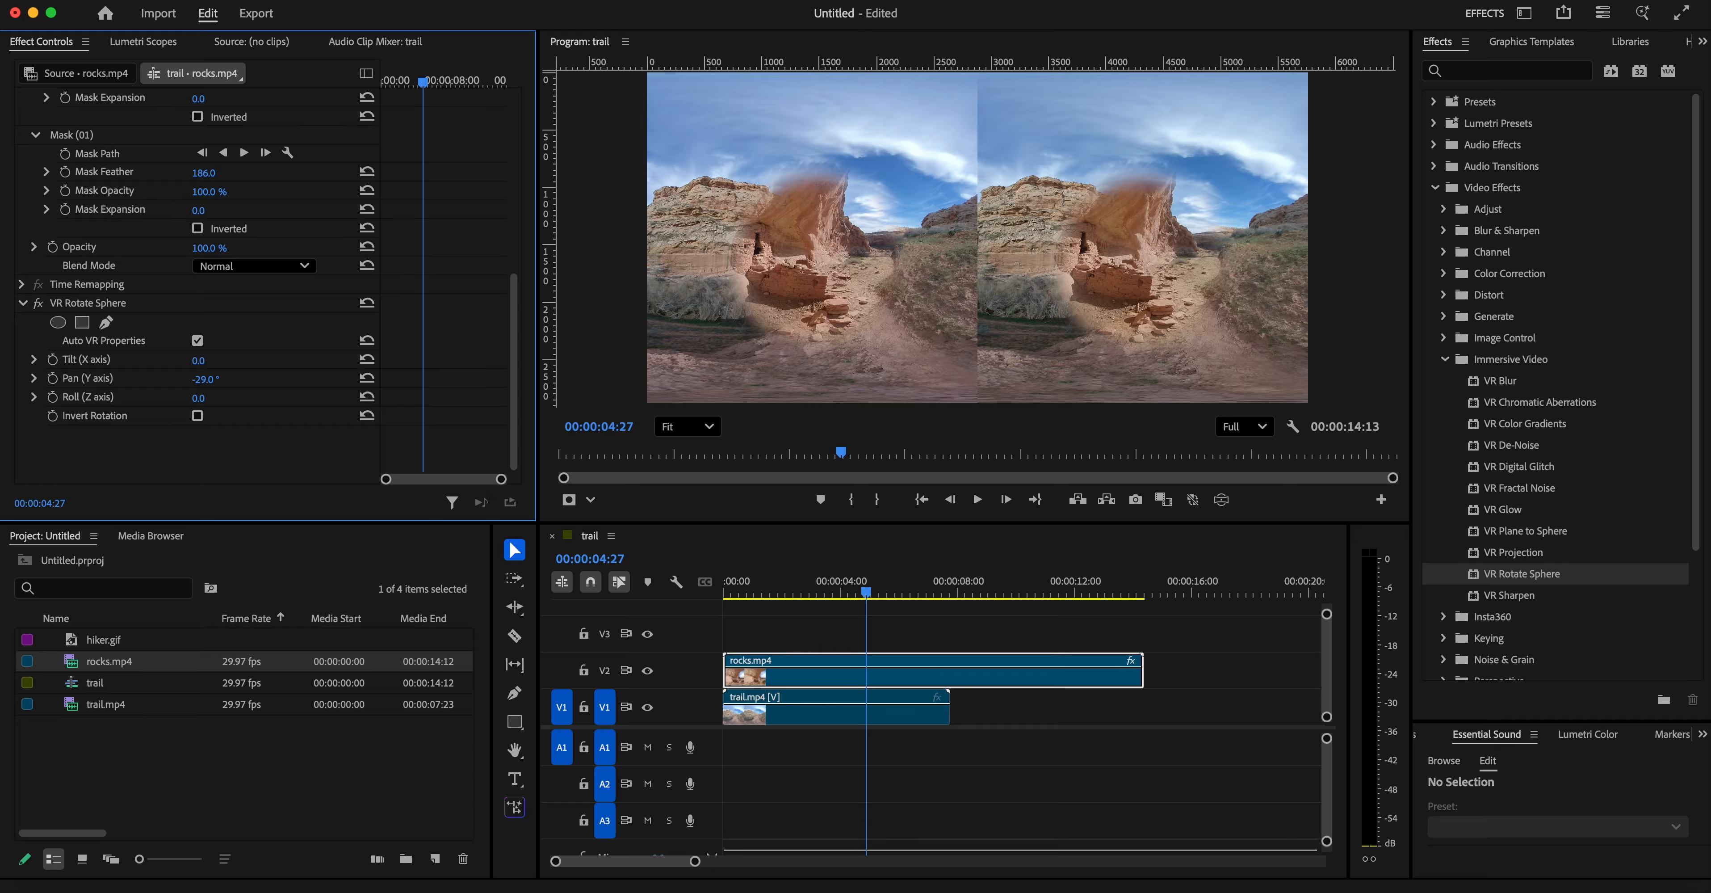
pyautogui.moveTo(201, 379); pyautogui.dragTo(200, 379)
pyautogui.moveTo(877, 595); pyautogui.dragTo(894, 628)
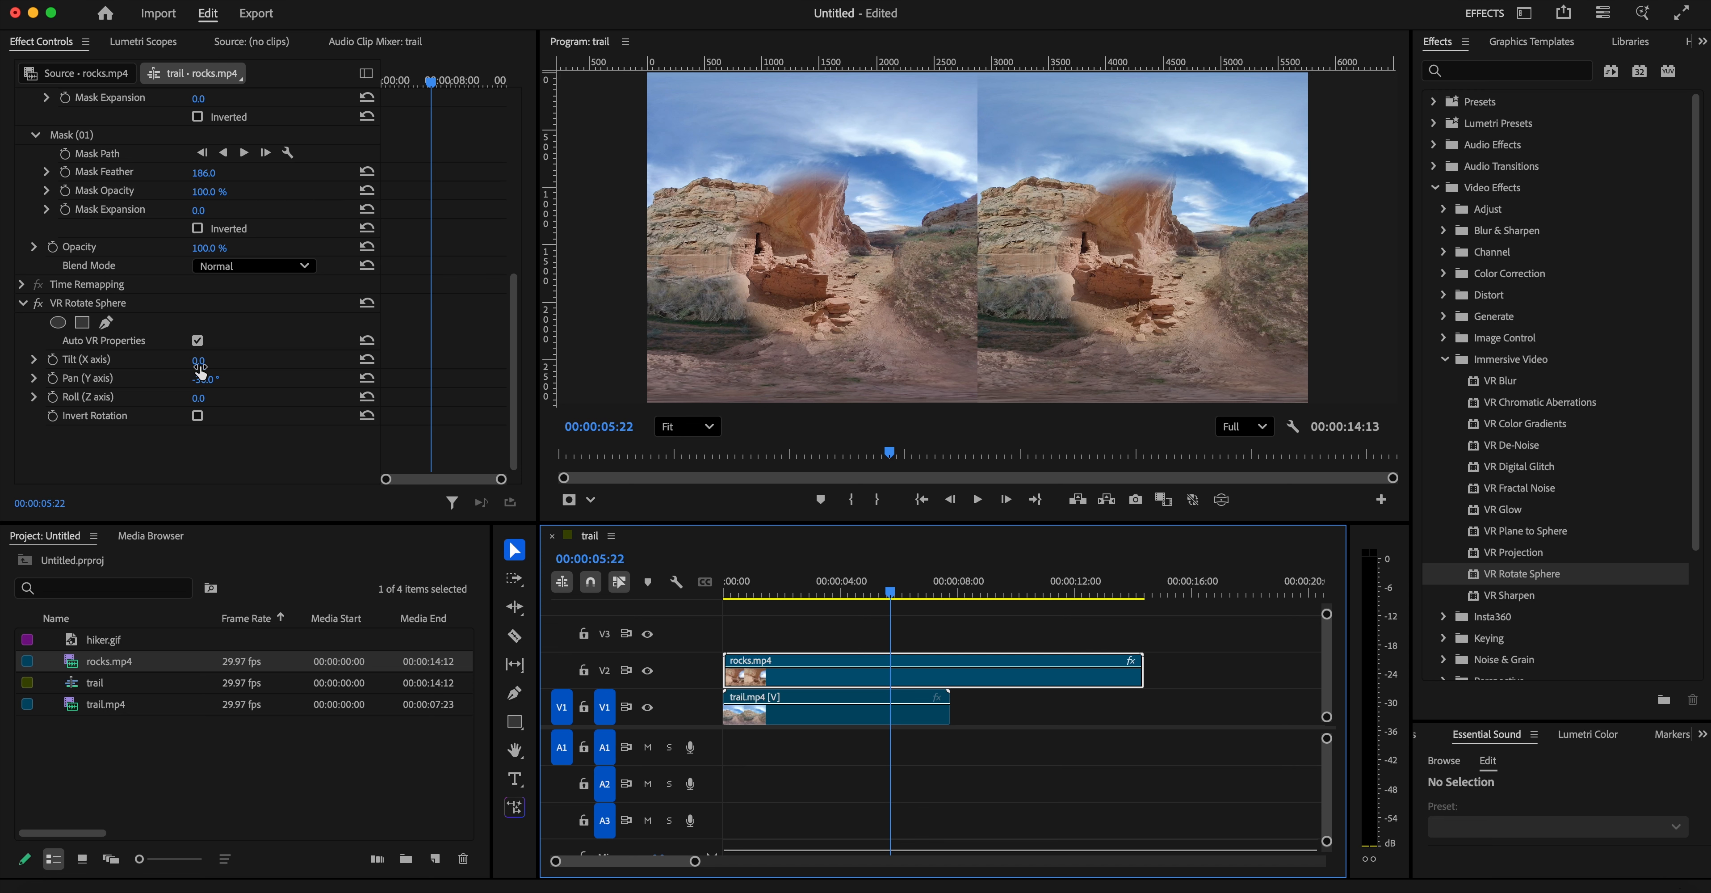
pyautogui.moveTo(201, 378); pyautogui.dragTo(202, 378)
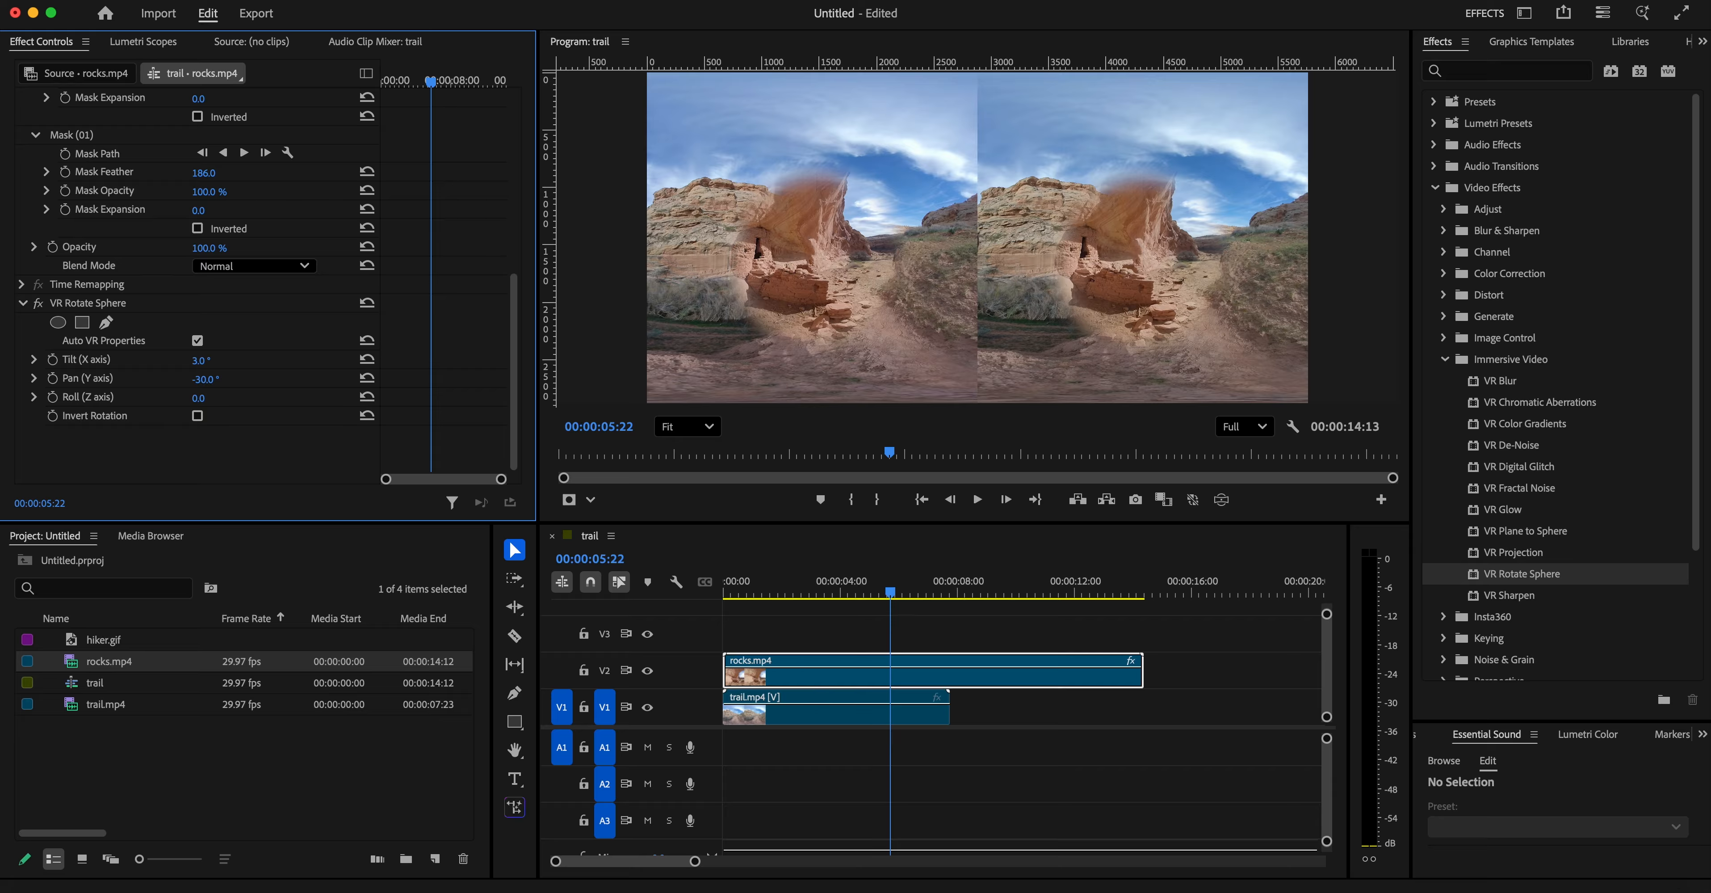
pyautogui.moveTo(198, 397)
pyautogui.mouseDown()
pyautogui.moveTo(161, 398)
pyautogui.moveTo(196, 398)
pyautogui.mouseUp()
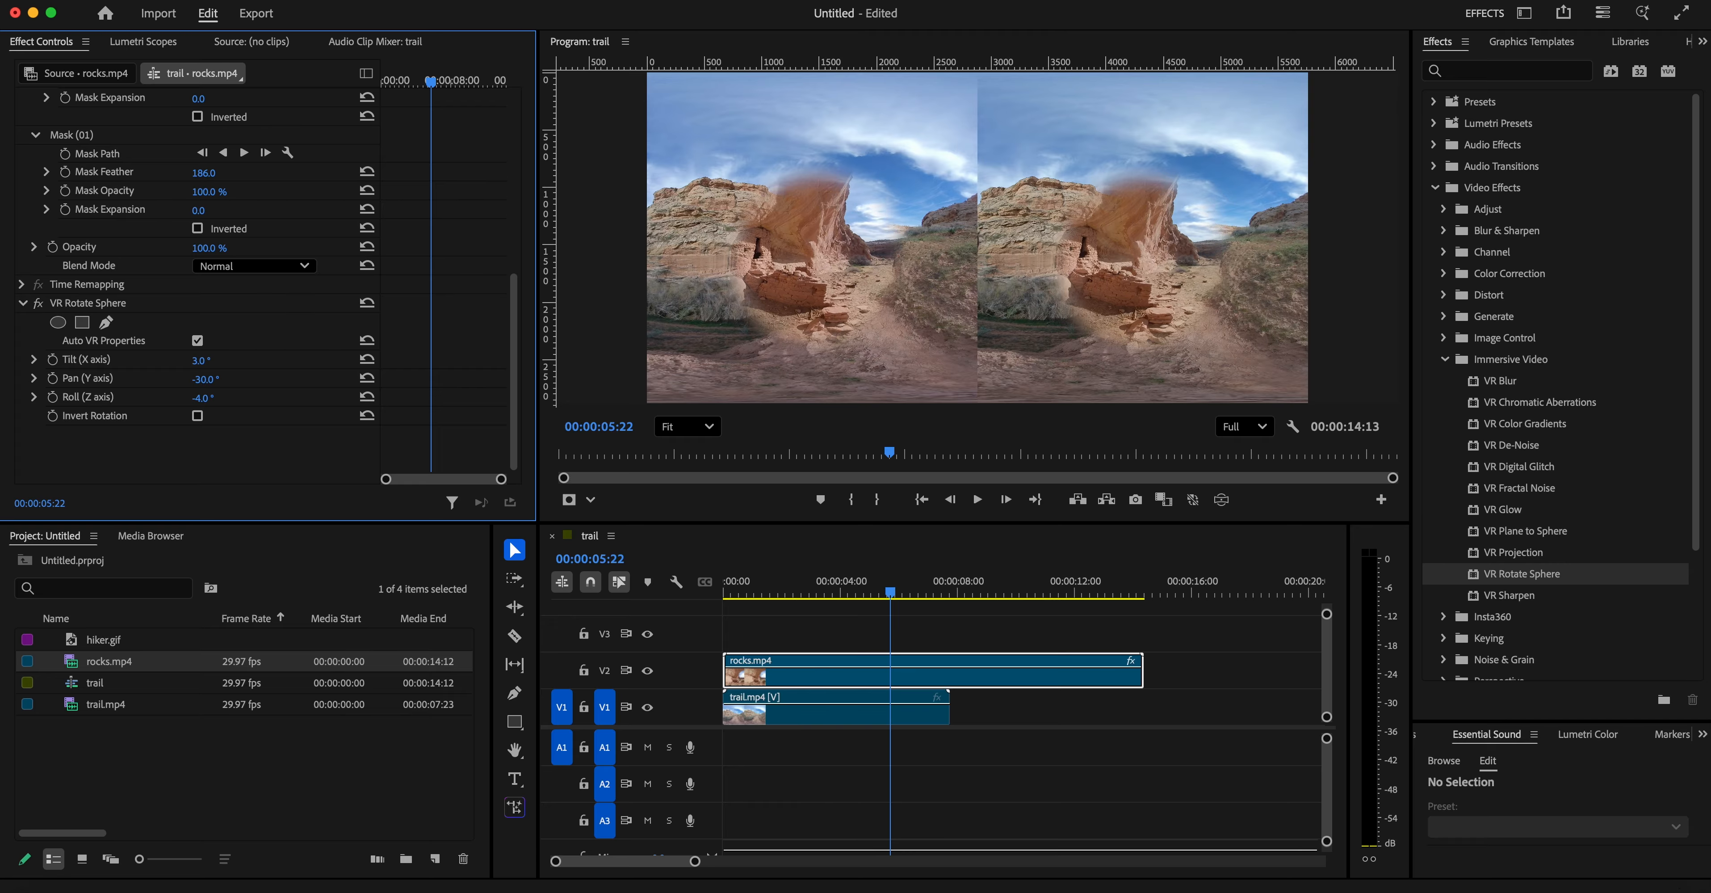
# - Look through the Insta360 and Noise & Grain video effects and expand the Stylize effects
pyautogui.click(1445, 359)
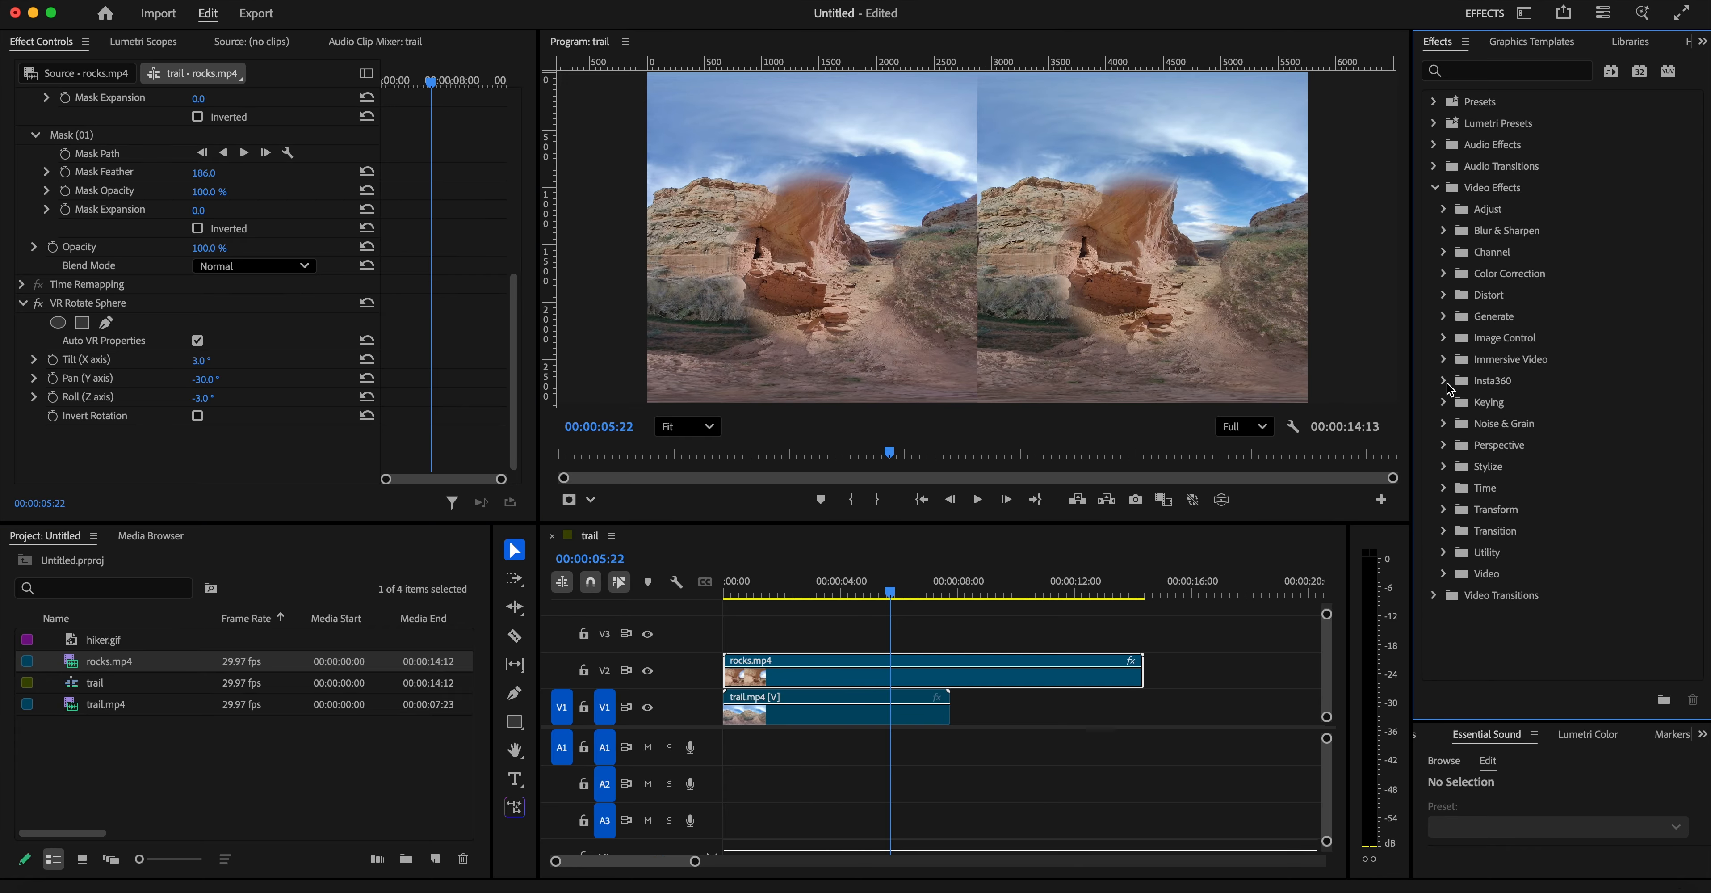
pyautogui.click(1450, 381)
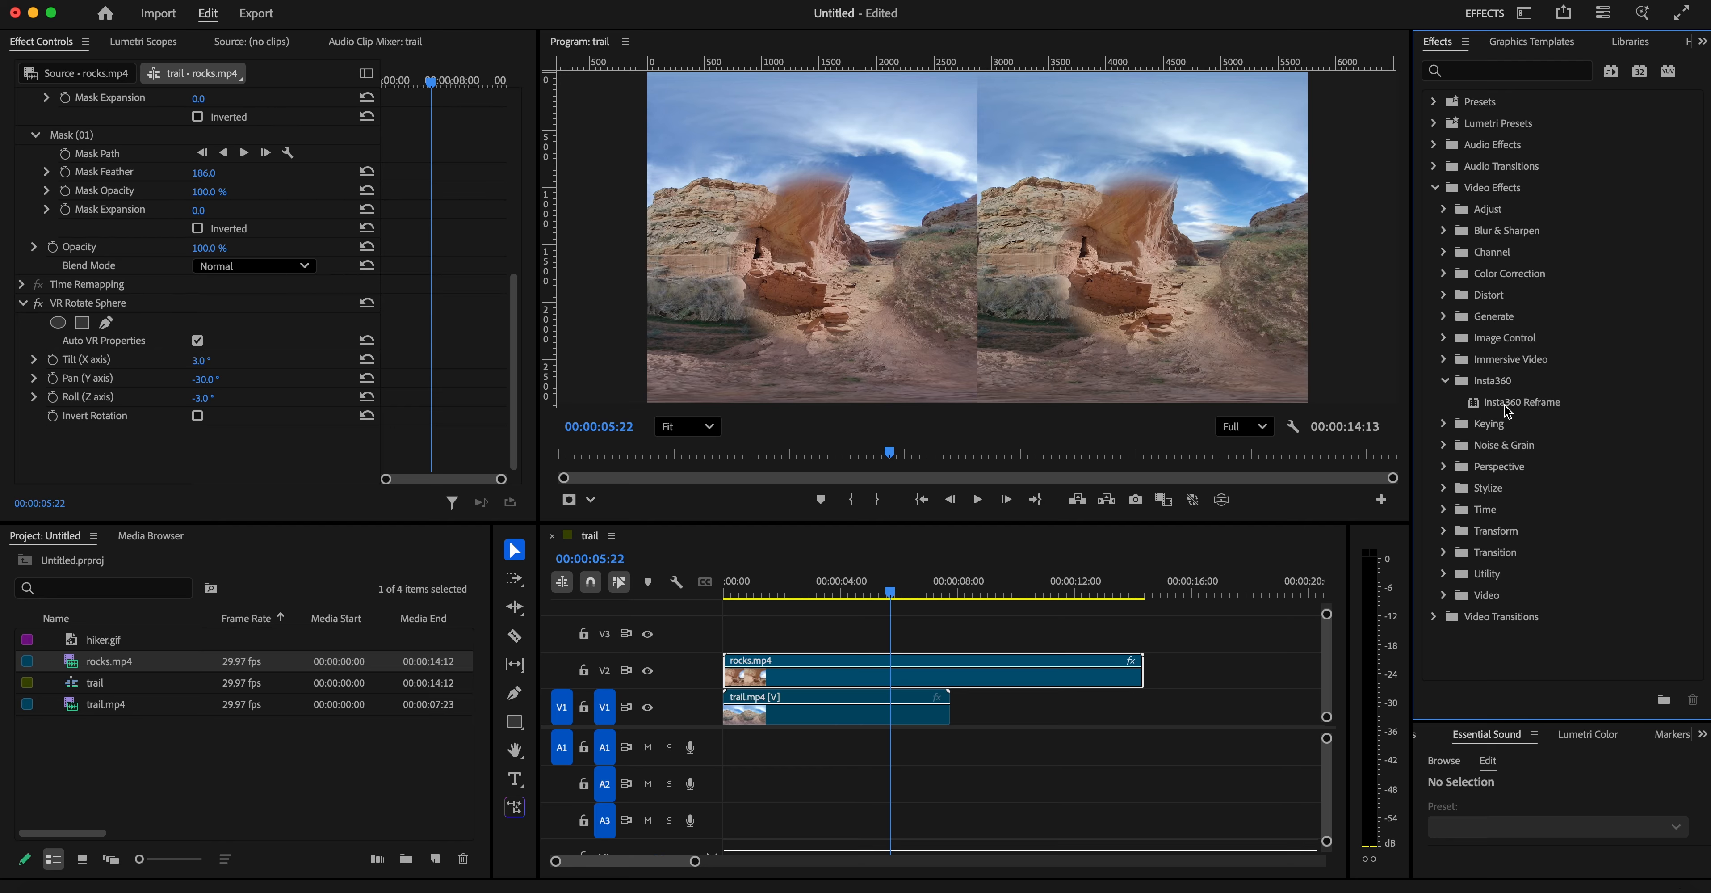
pyautogui.click(1448, 389)
pyautogui.click(1446, 424)
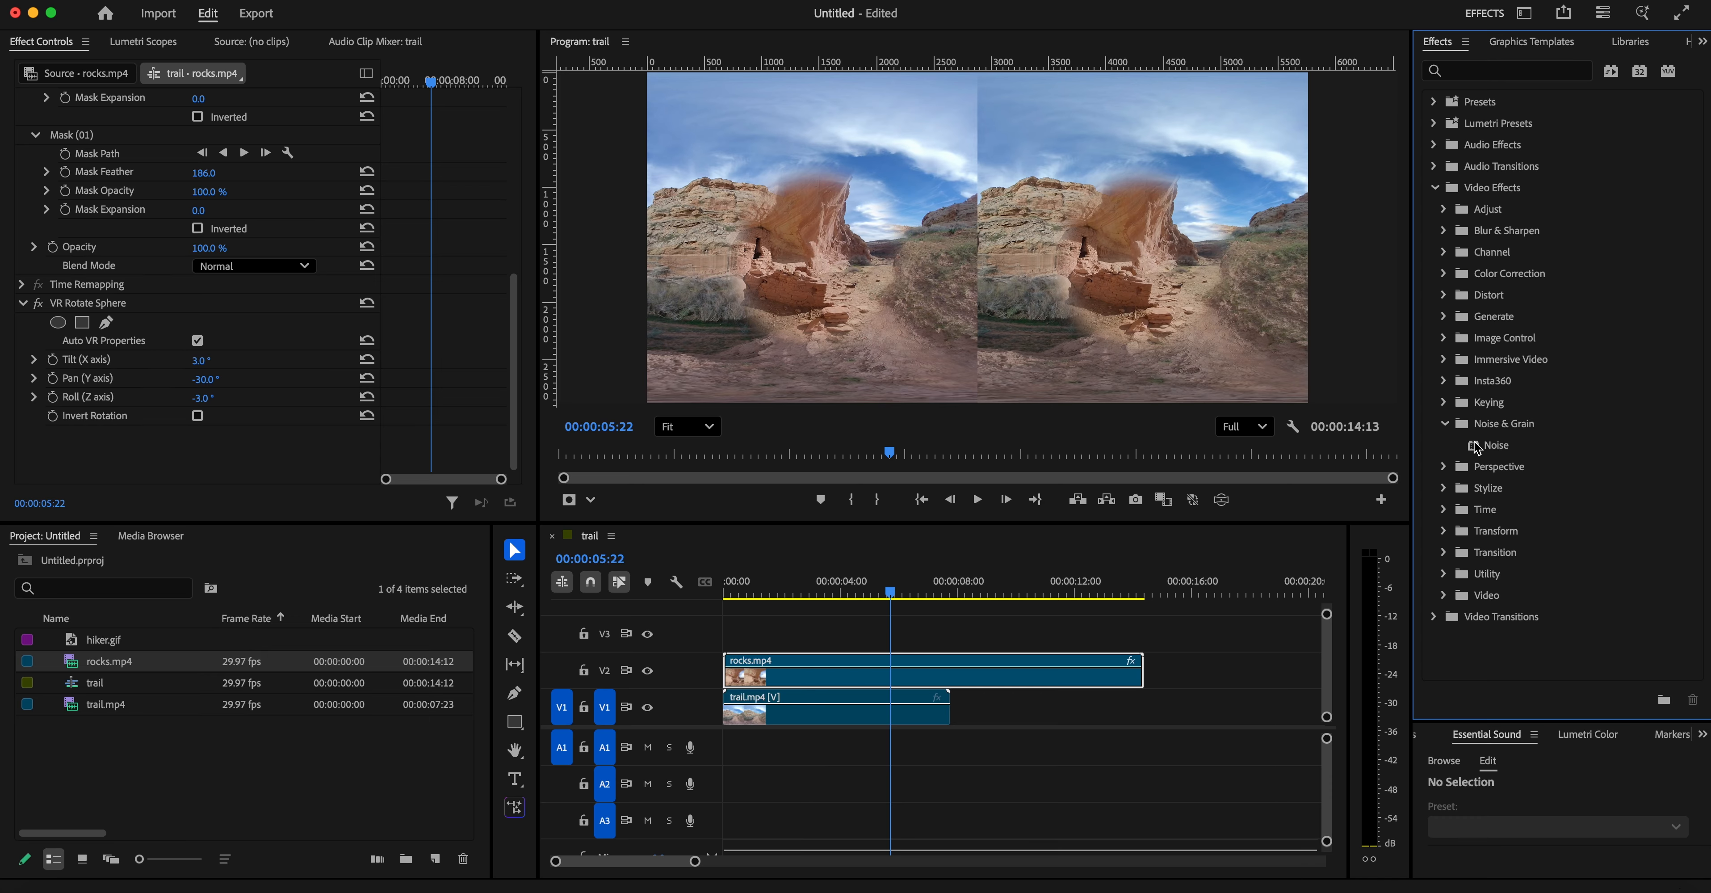
pyautogui.click(1447, 425)
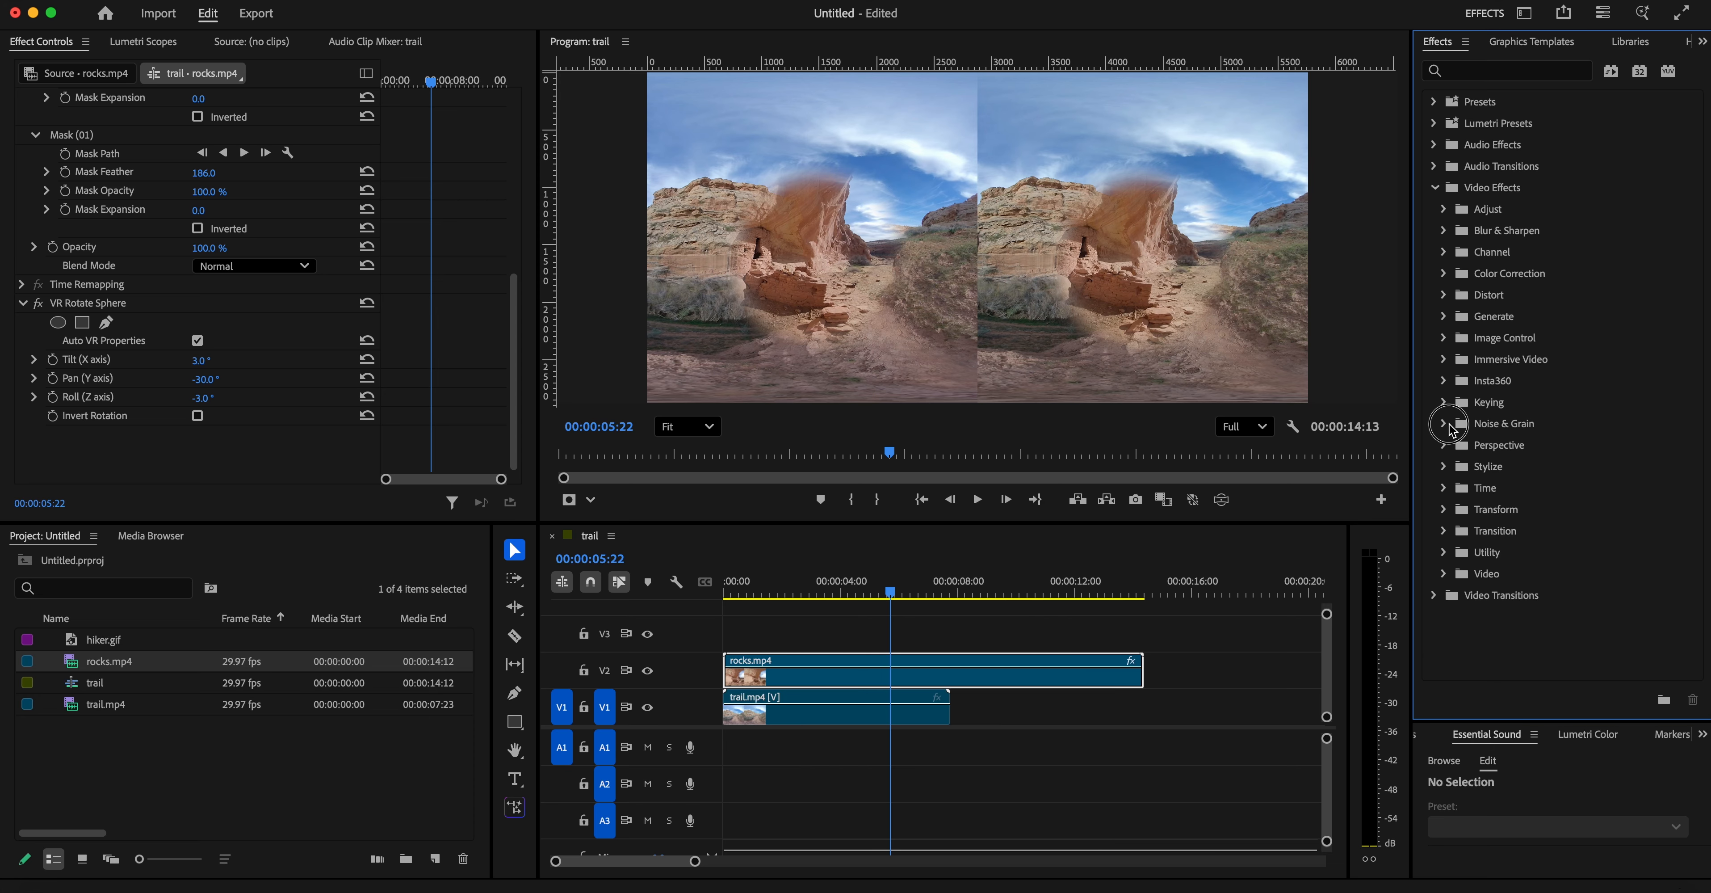
pyautogui.click(1445, 467)
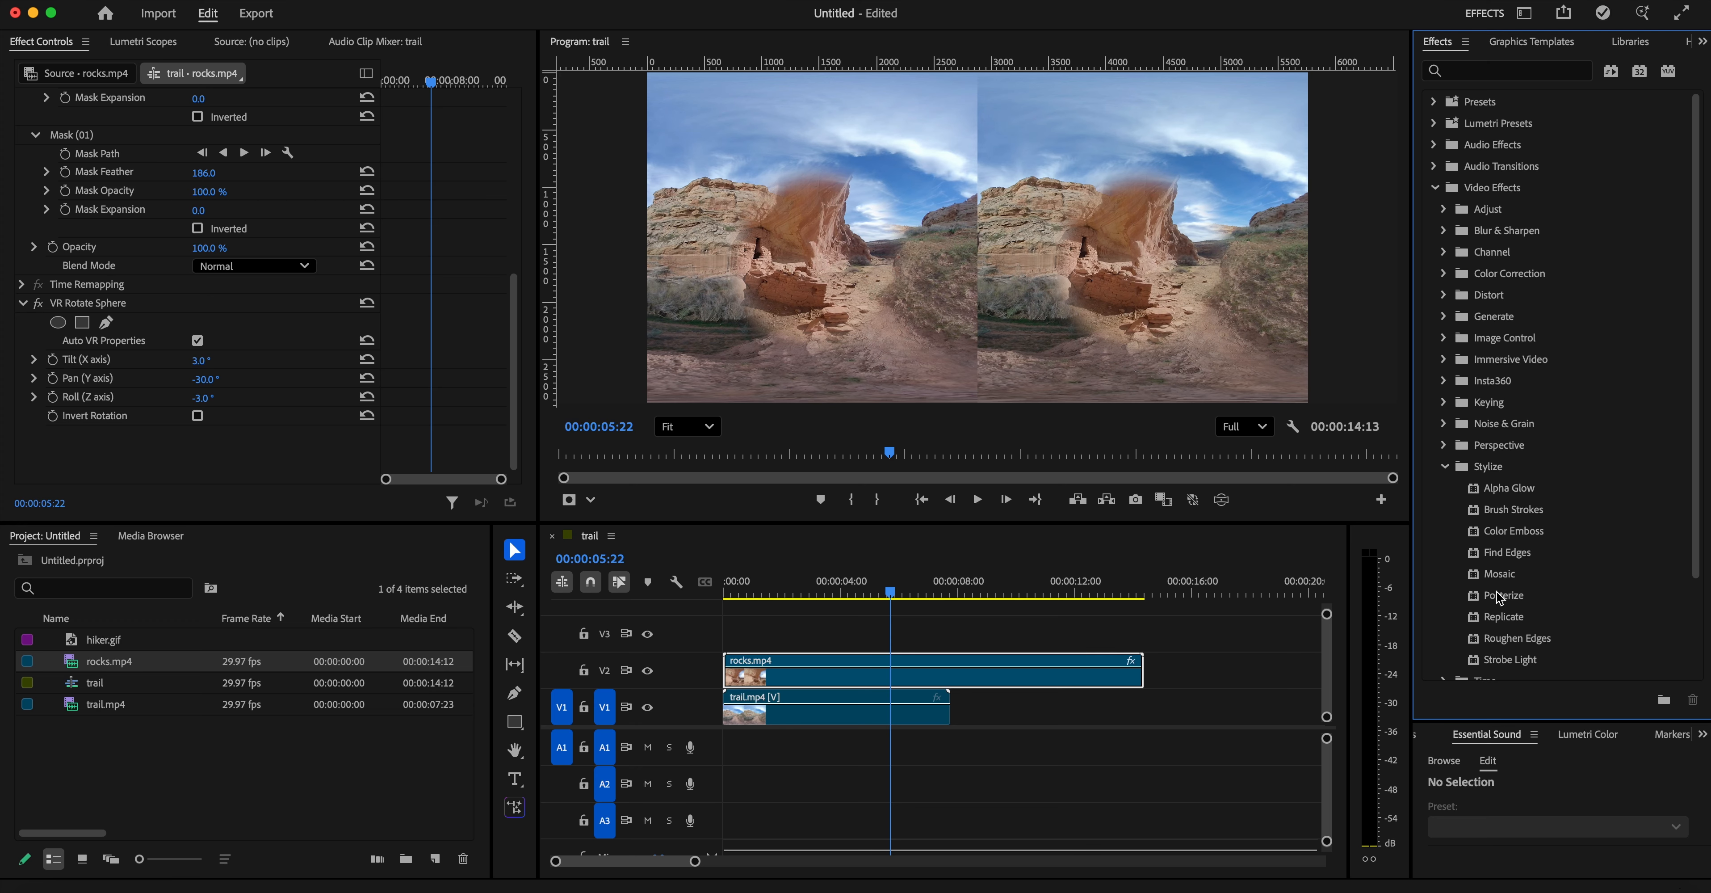
# - Move the rocks clip along track V2 to about the 18-second mark and select the trail clip at 00:00:03:11
pyautogui.click(827, 667)
pyautogui.moveTo(789, 659); pyautogui.dragTo(1298, 674)
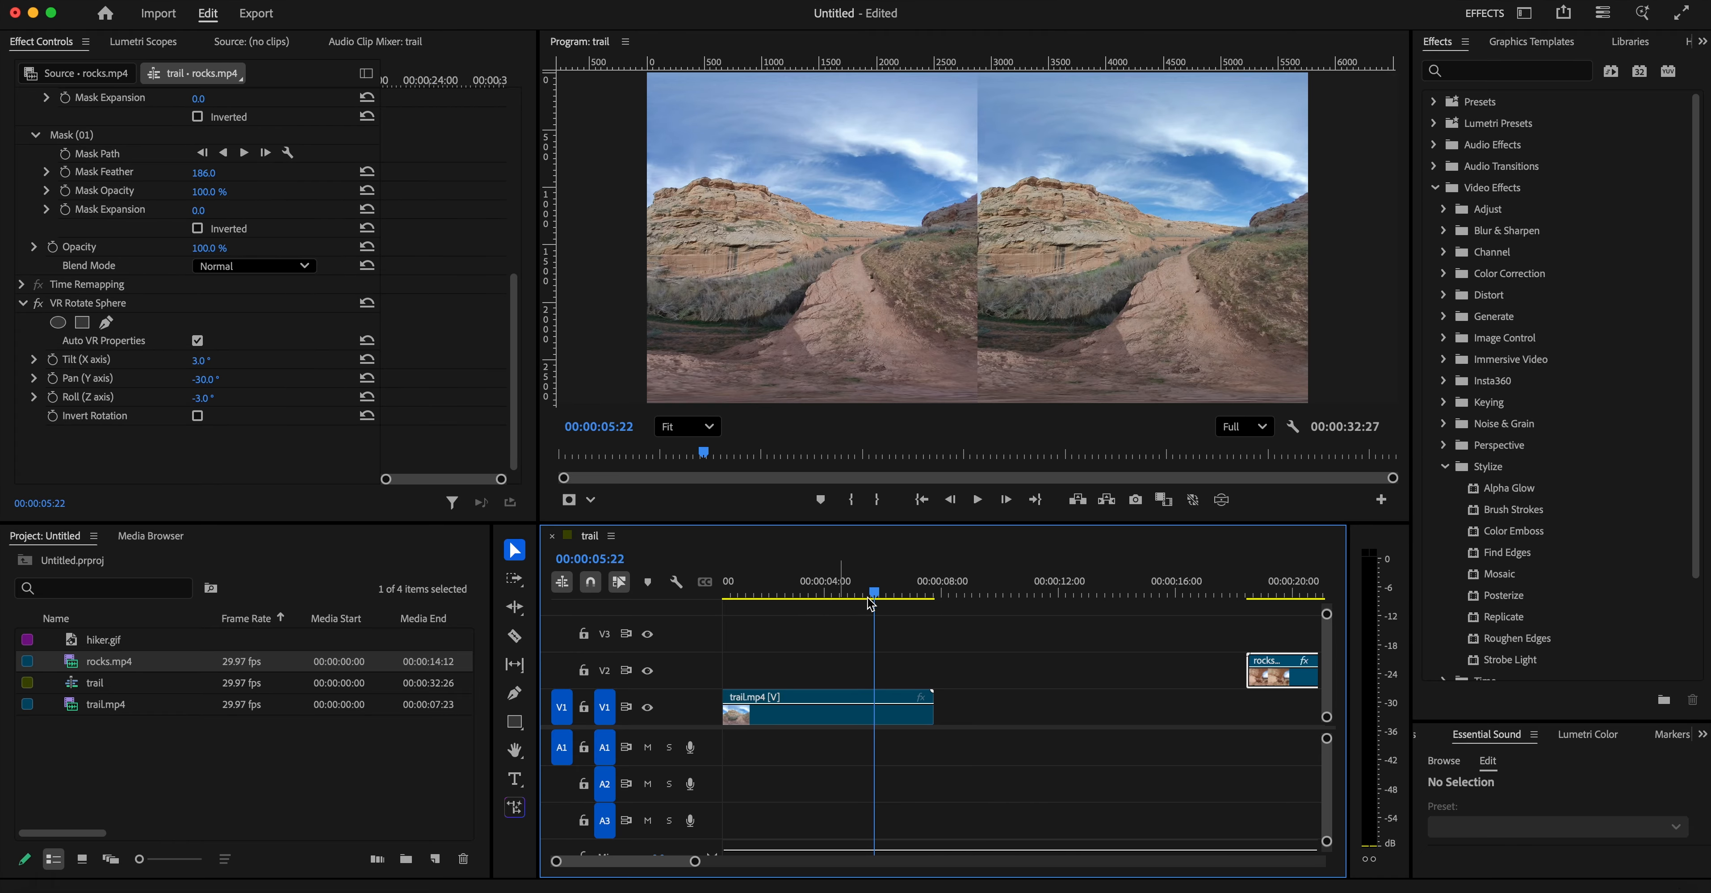
pyautogui.moveTo(873, 595); pyautogui.dragTo(804, 598)
pyautogui.click(799, 694)
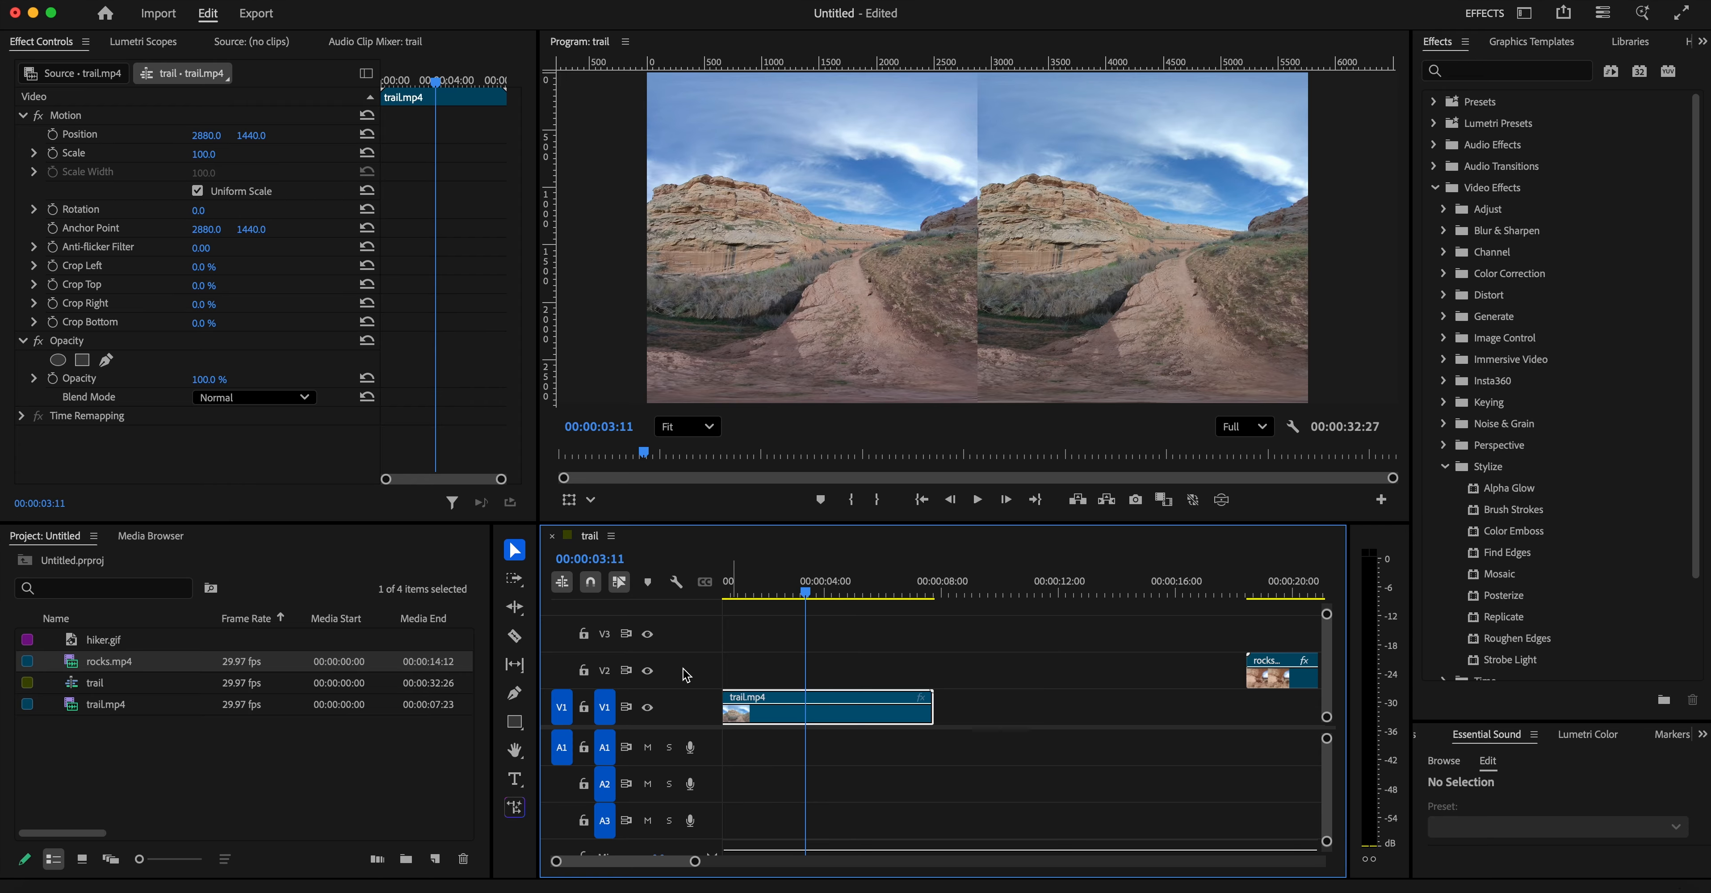
# - Try the Find Edges effect on the trail clip and remove it
pyautogui.scroll(-3, 1512, 532)
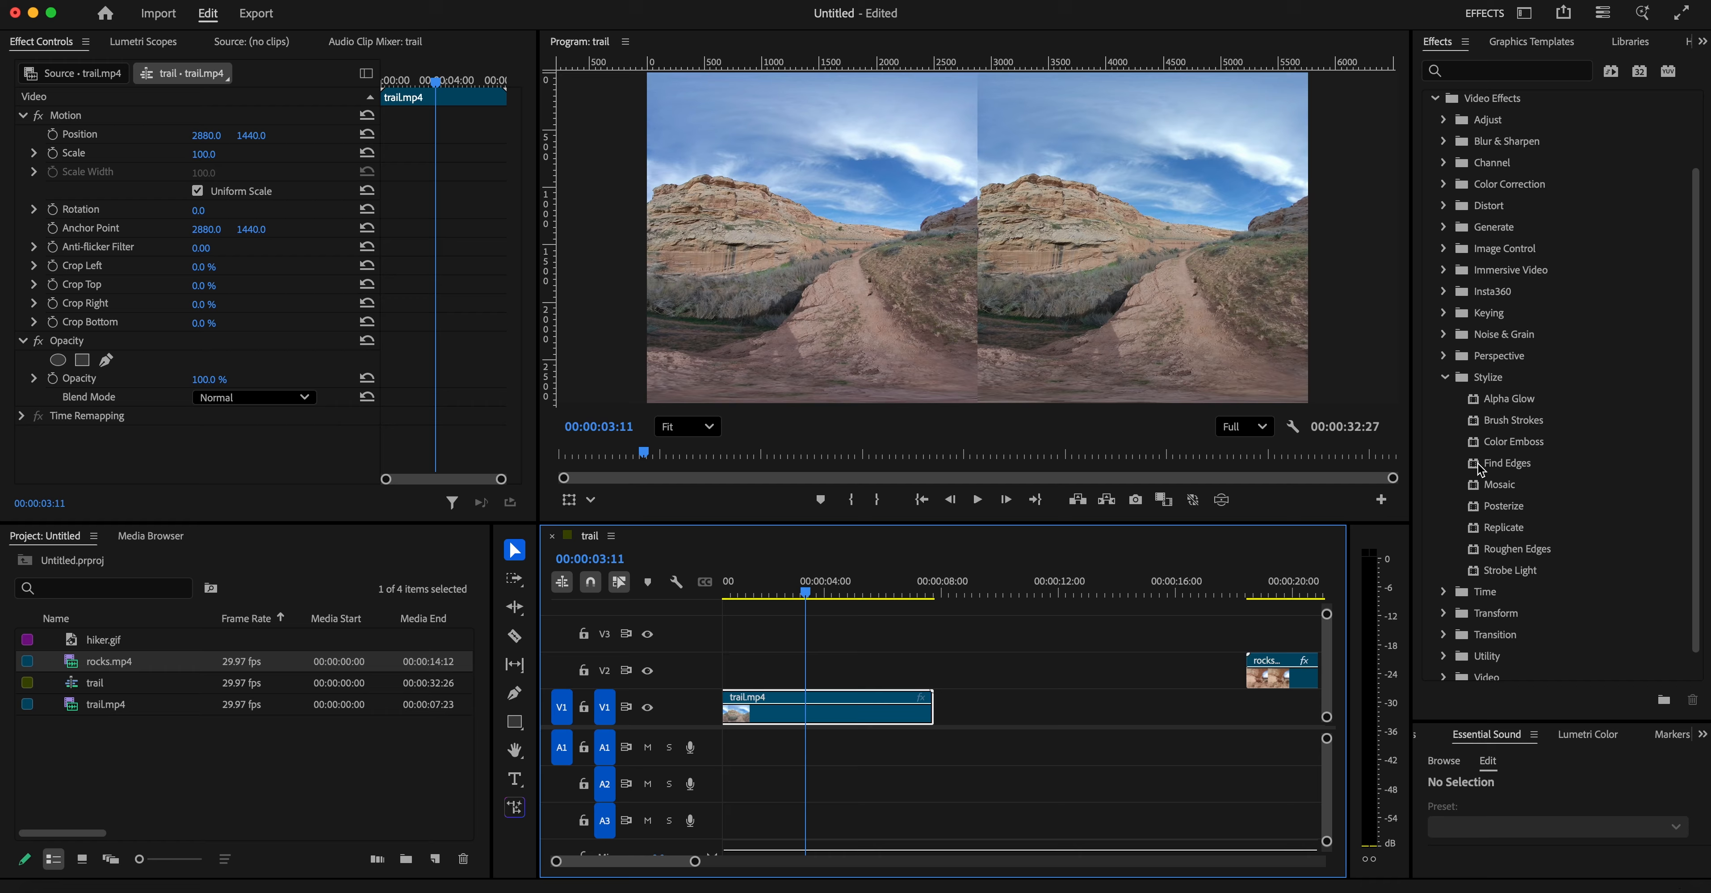
pyautogui.moveTo(1476, 473)
pyautogui.mouseDown()
pyautogui.moveTo(744, 649)
pyautogui.moveTo(784, 704)
pyautogui.moveTo(800, 694)
pyautogui.mouseUp()
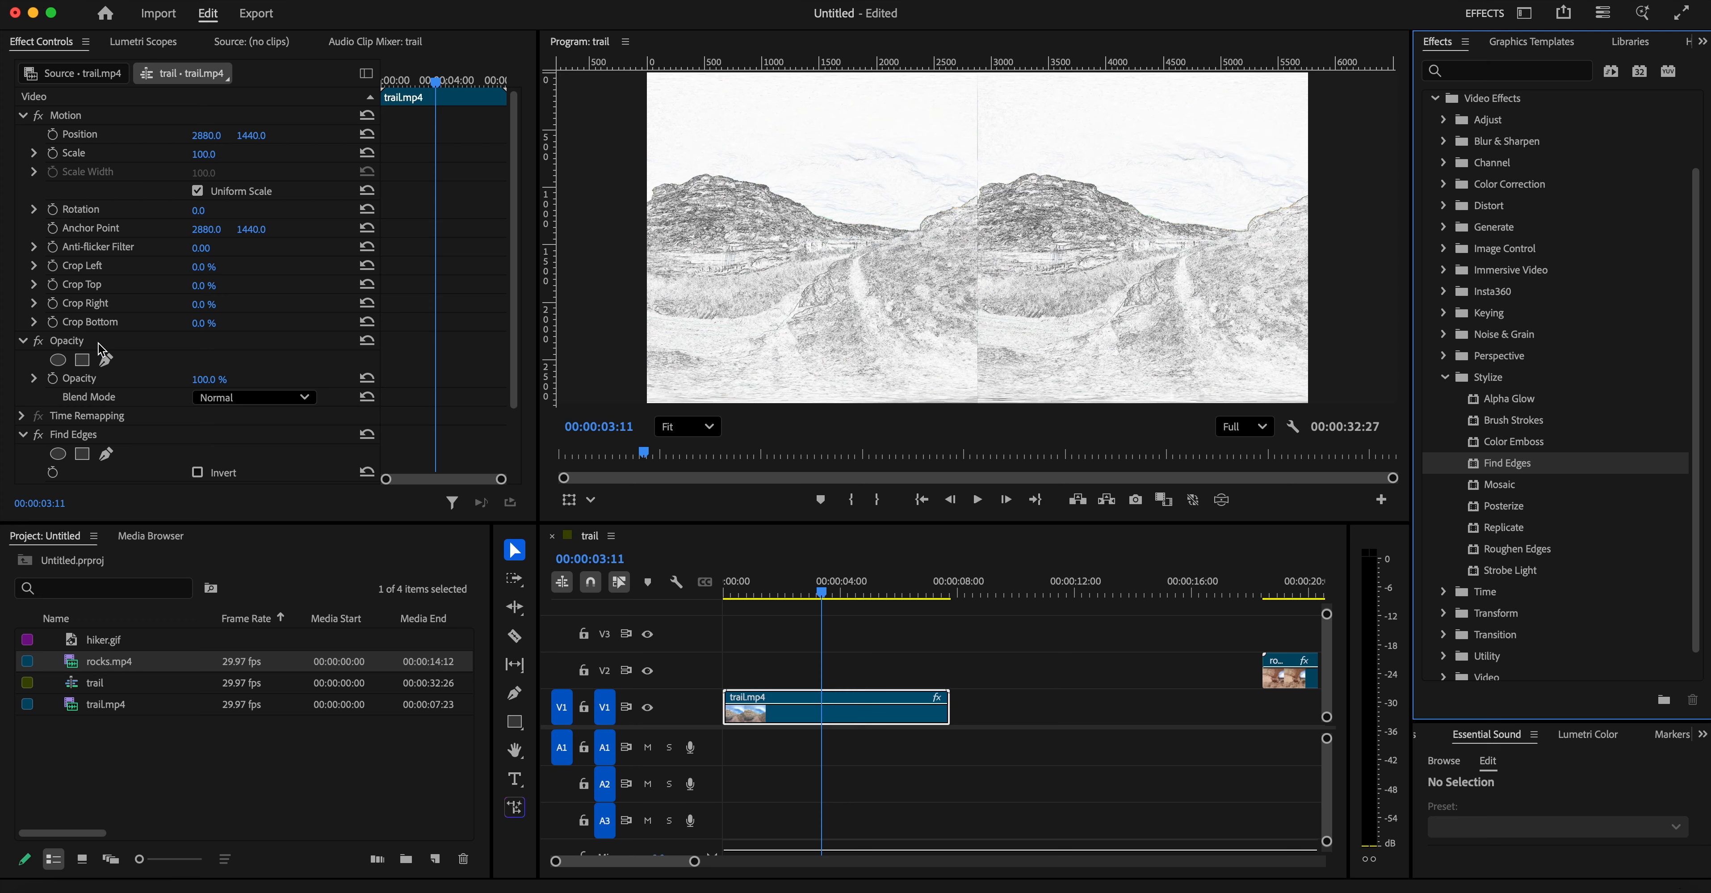
pyautogui.click(78, 436)
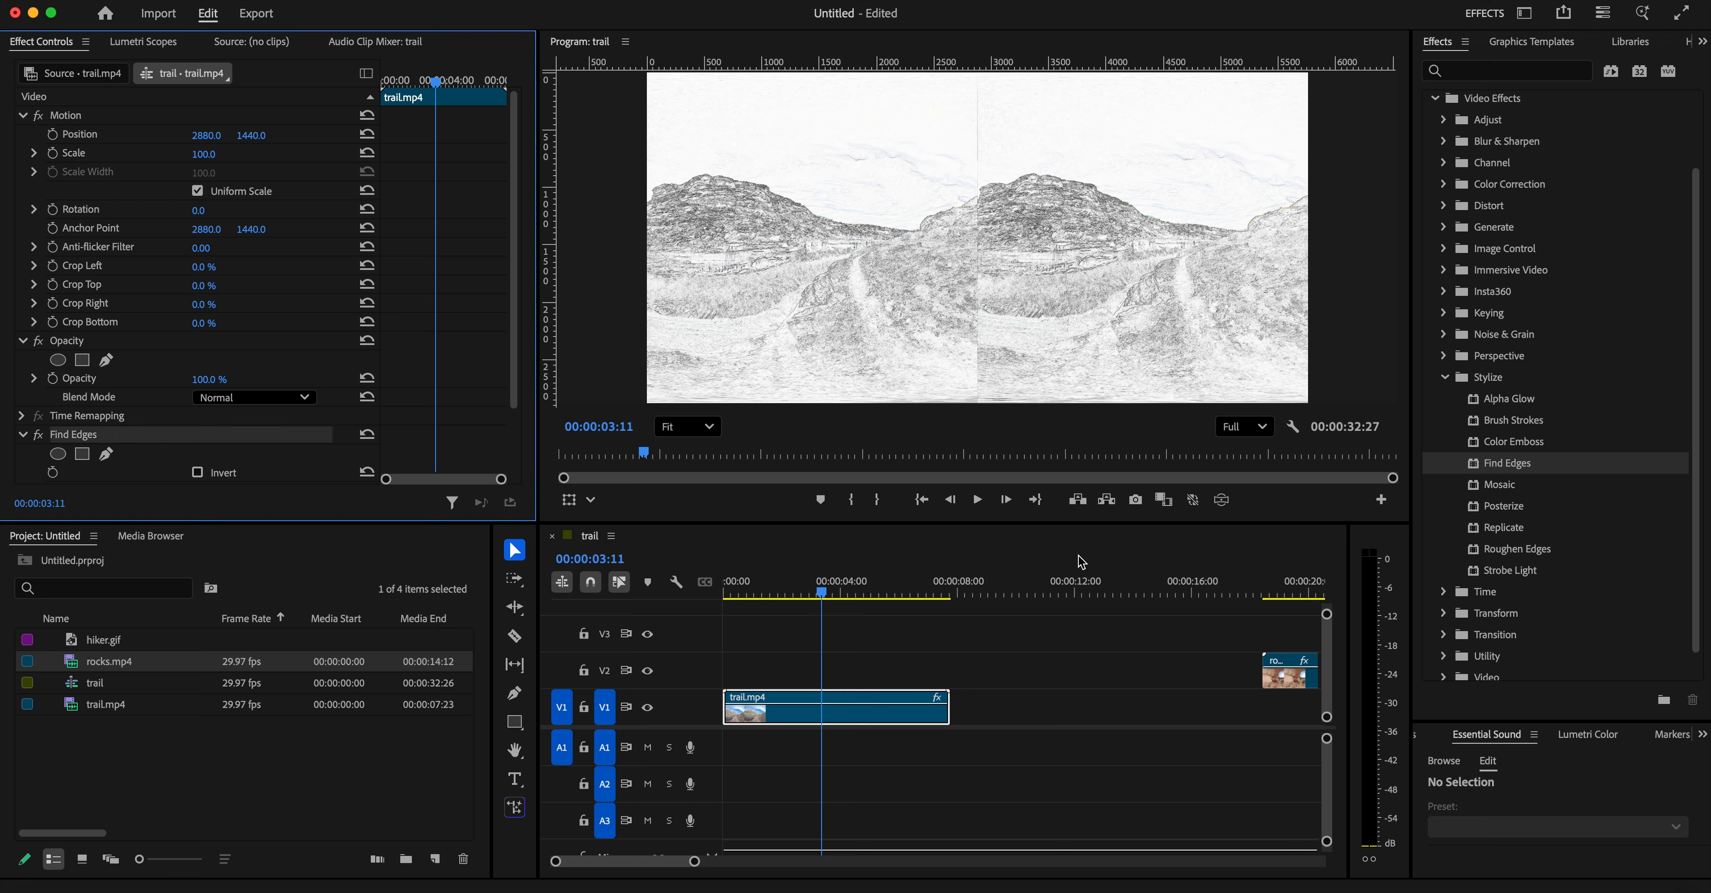
pyautogui.press('Delete')
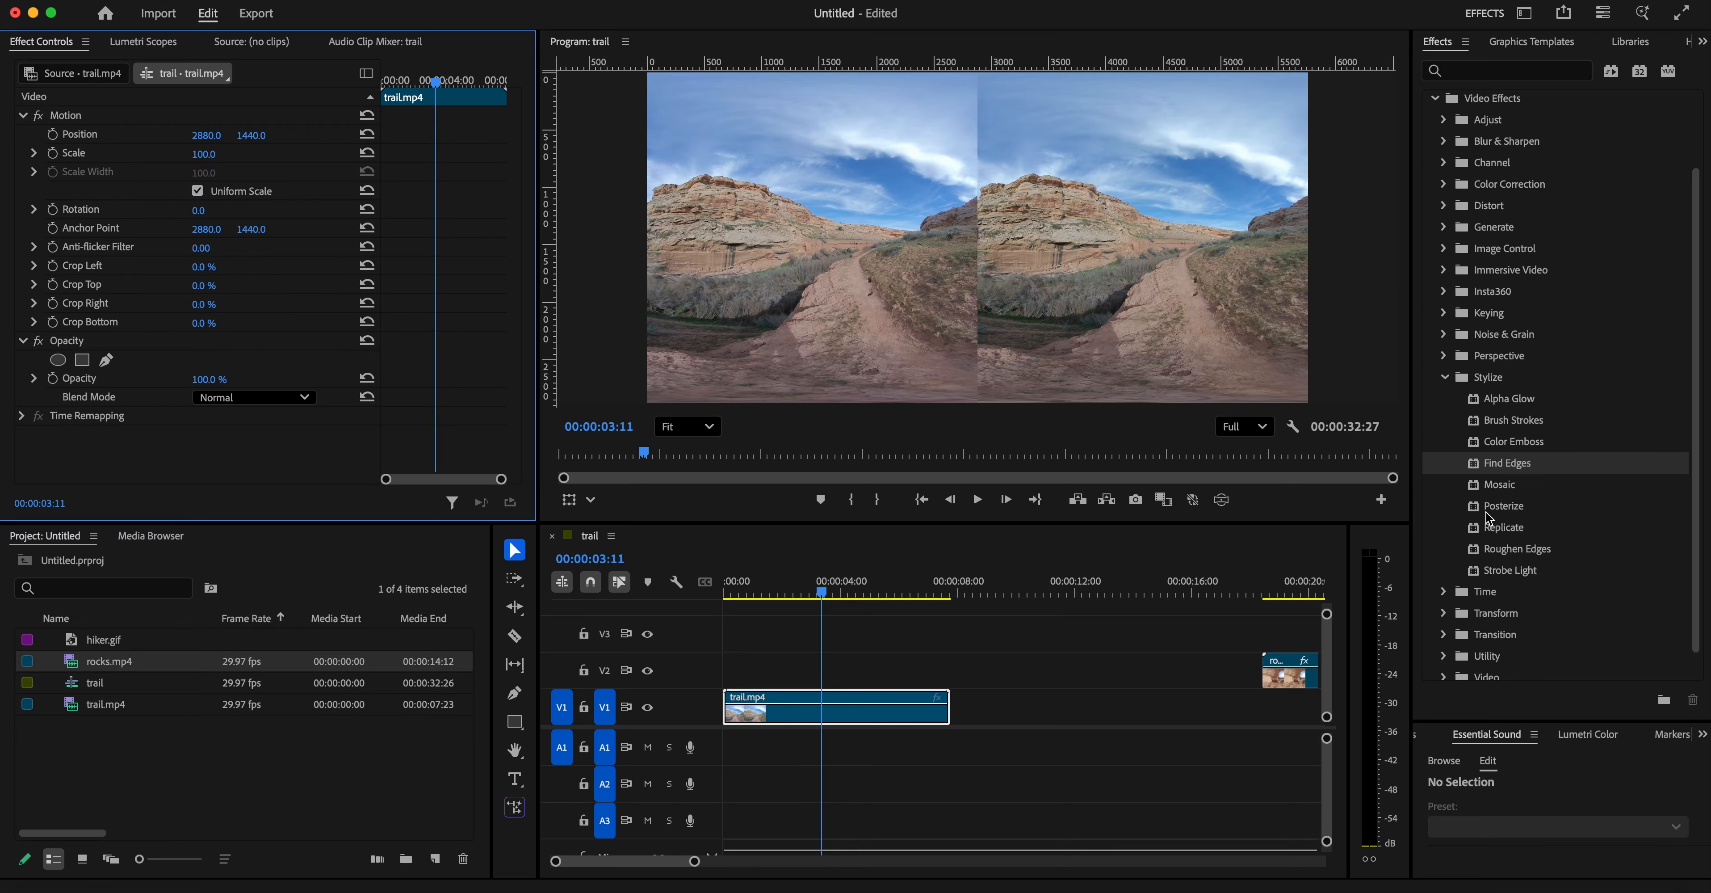
# - Try the Posterize effect on the trail clip at level 3, remove it, and collapse the Stylize effects
pyautogui.click(1481, 508)
pyautogui.moveTo(1481, 508); pyautogui.dragTo(822, 708)
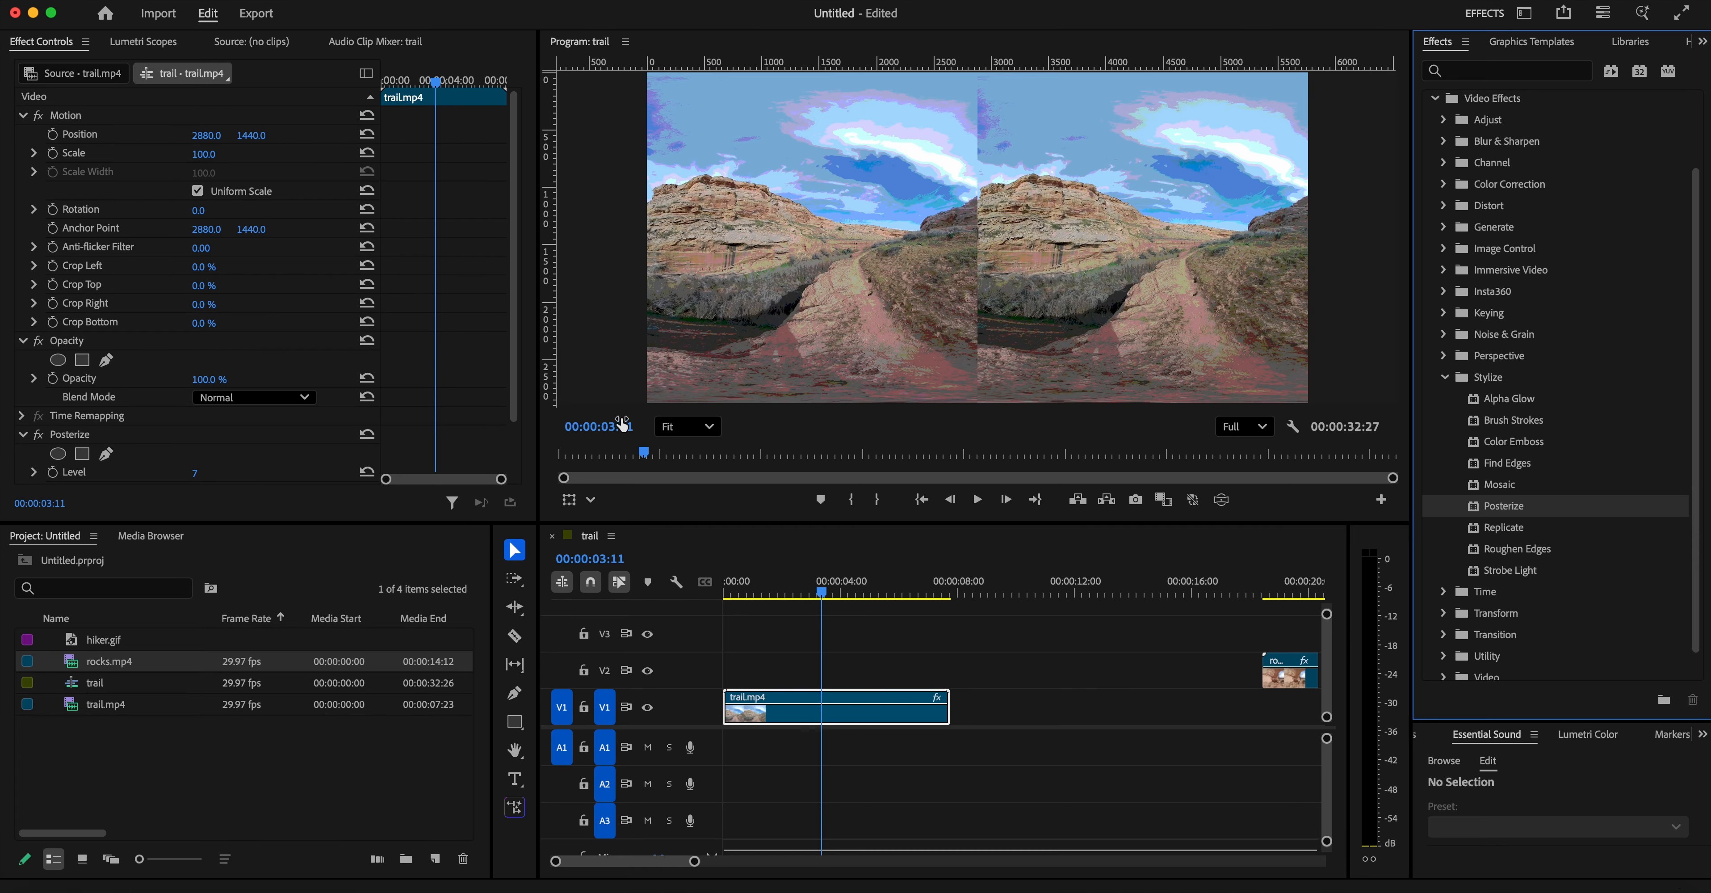
pyautogui.moveTo(518, 347); pyautogui.dragTo(519, 404)
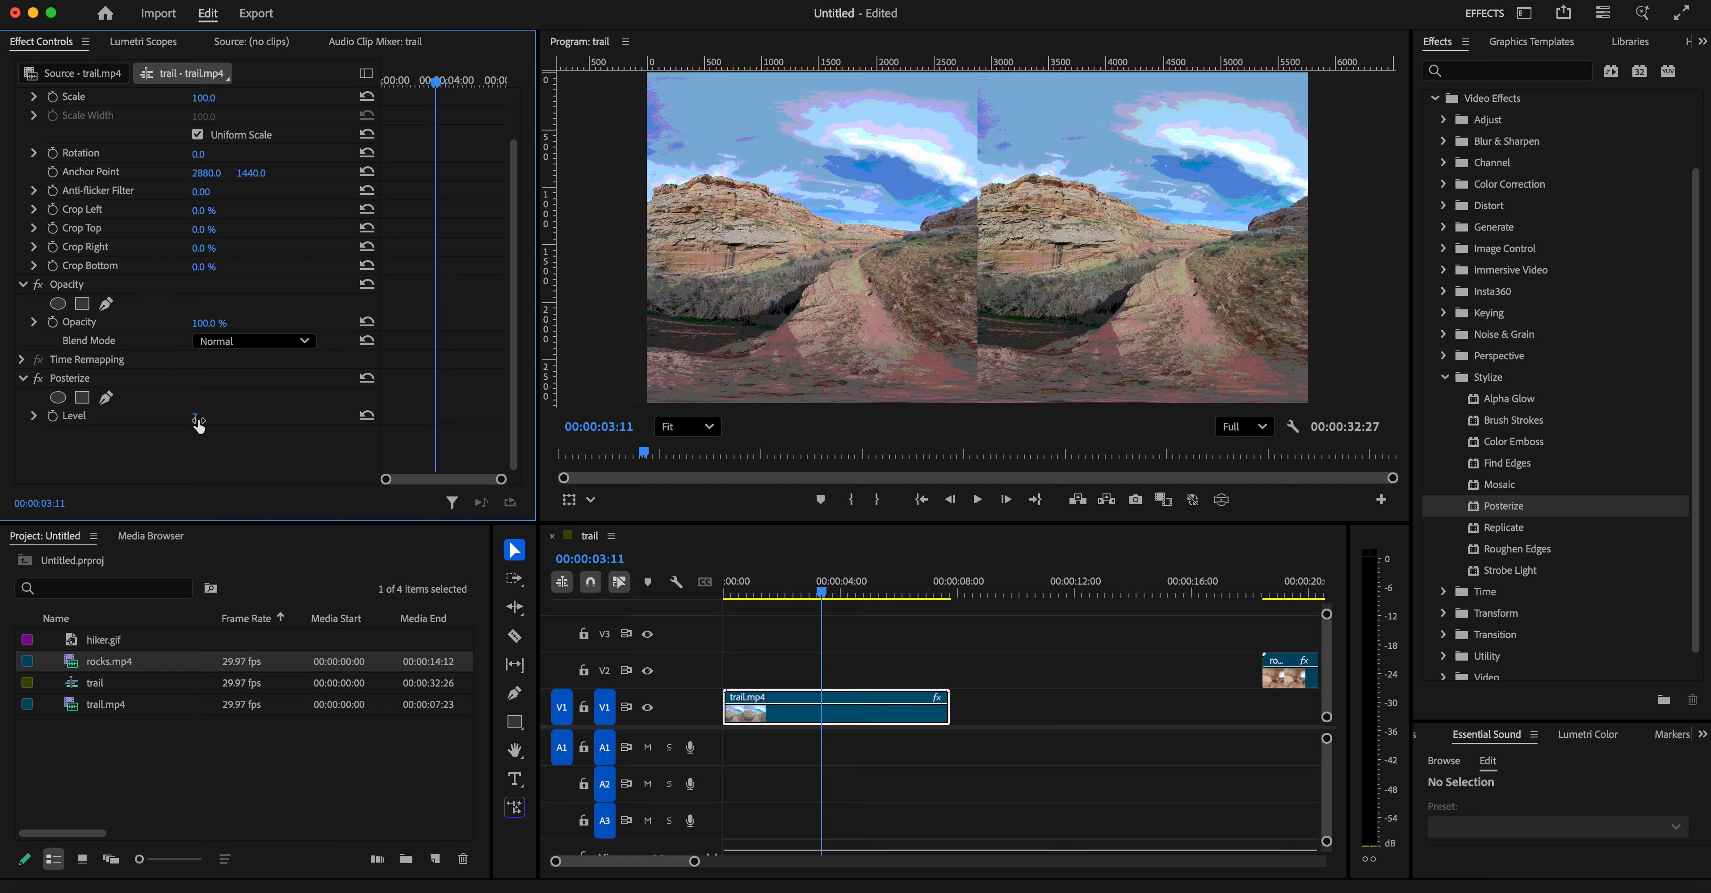
pyautogui.moveTo(199, 425); pyautogui.dragTo(218, 419)
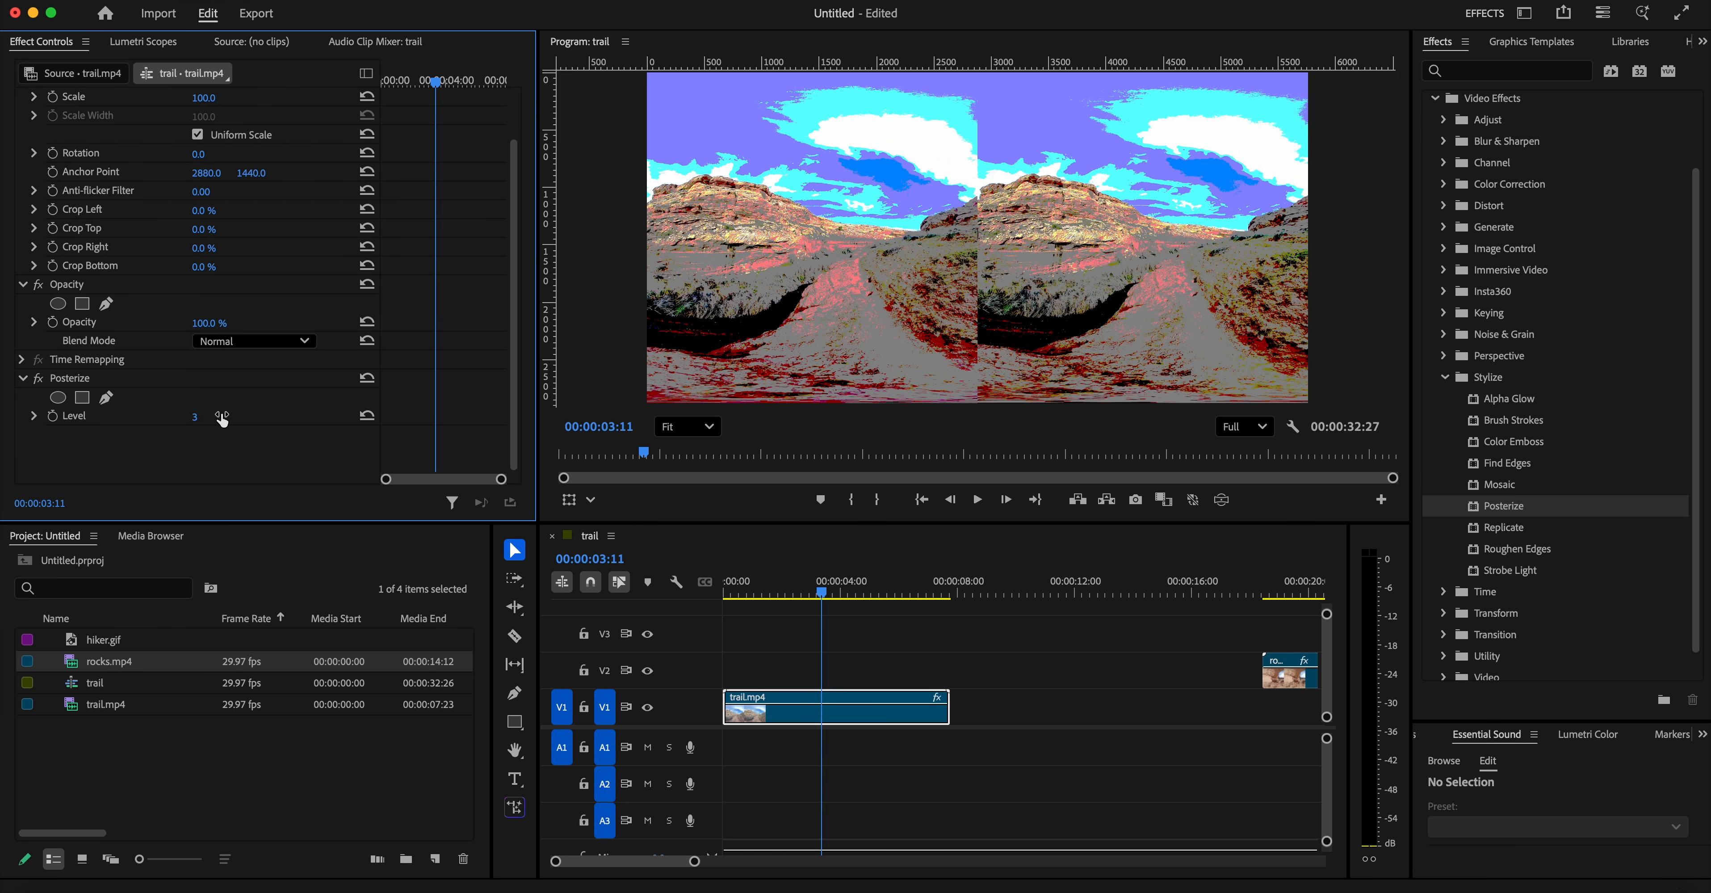
pyautogui.press('Delete')
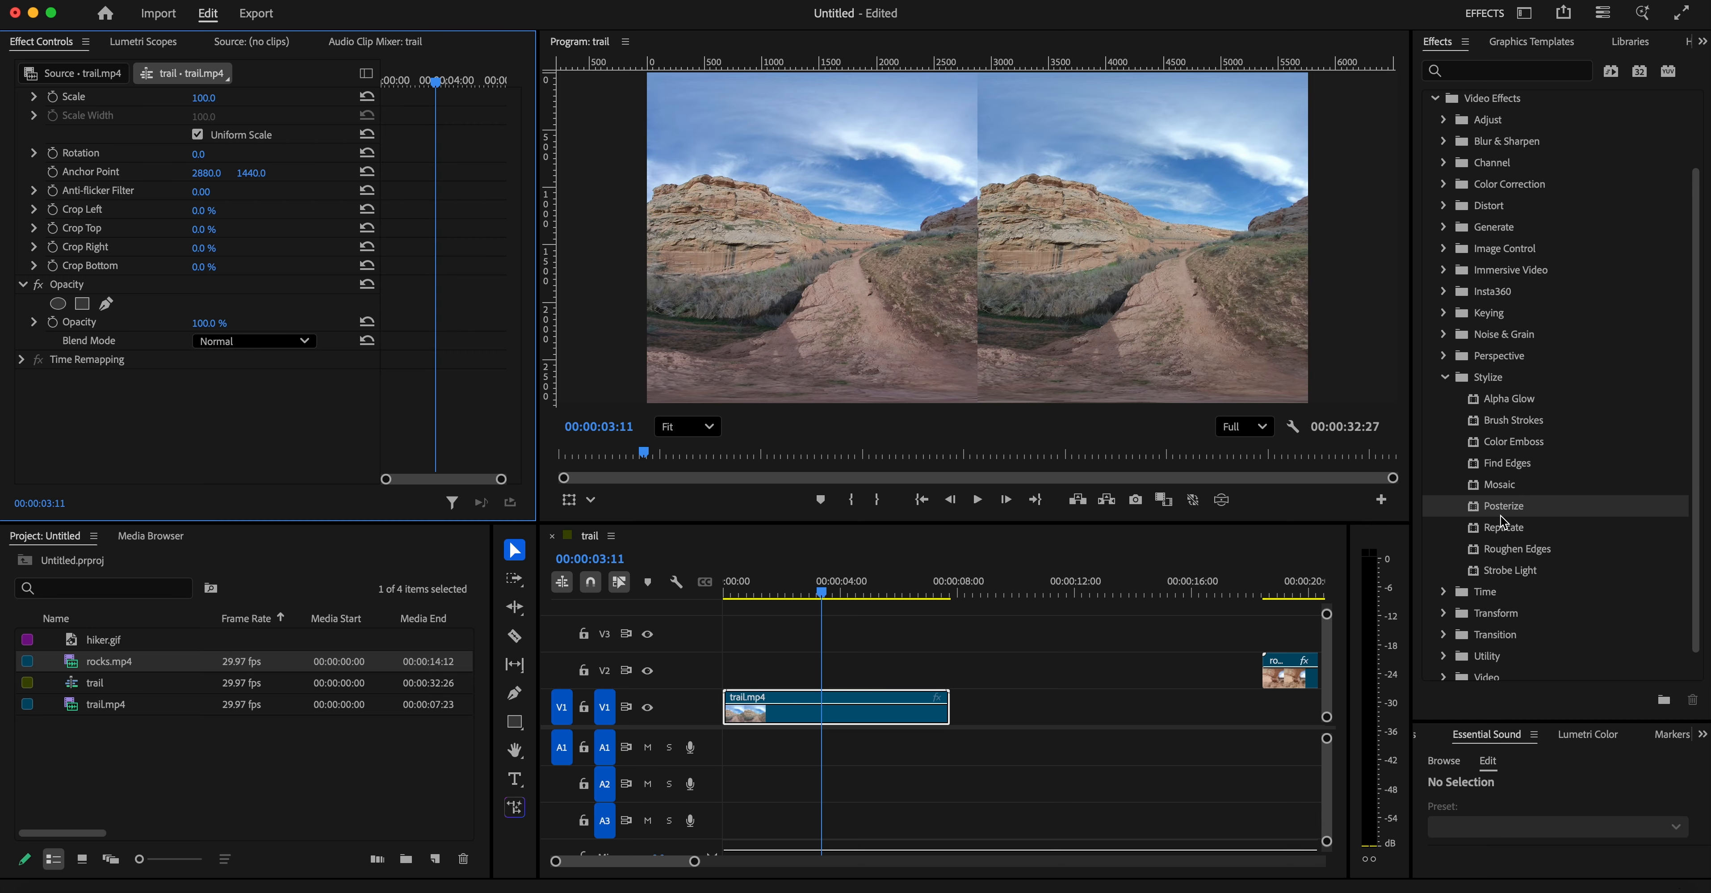
pyautogui.click(1446, 377)
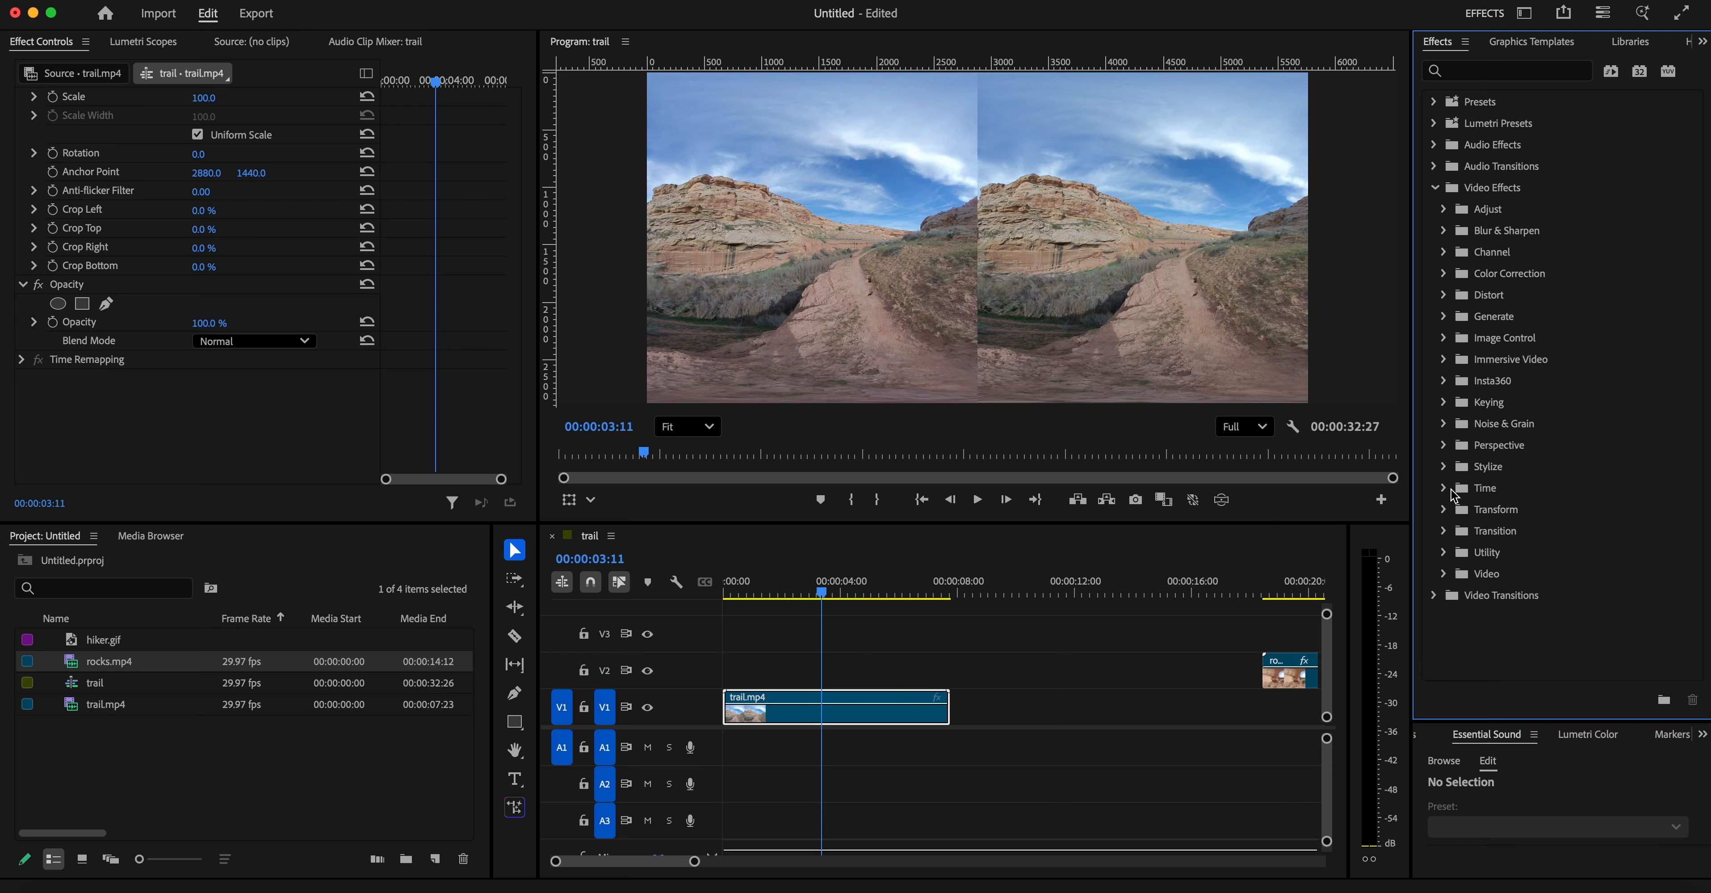
# - Move the rocks clip to track V1 directly after the trail clip and delete the rocks clip's opacity mask
pyautogui.click(1444, 531)
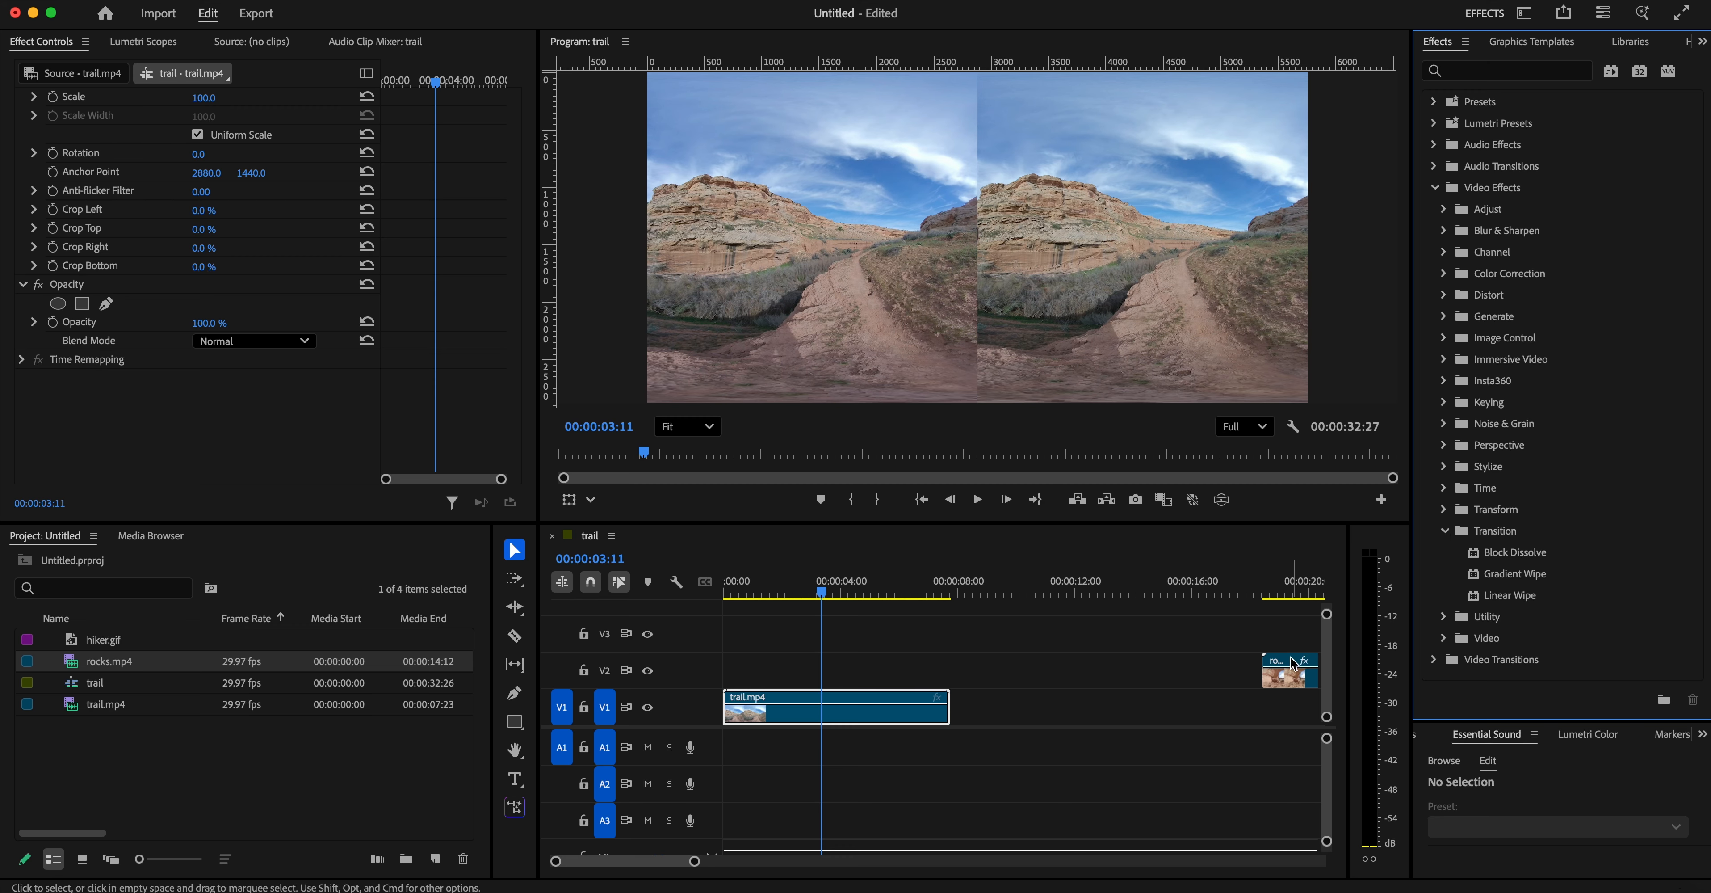
pyautogui.moveTo(1291, 665); pyautogui.dragTo(984, 703)
pyautogui.moveTo(983, 703); pyautogui.dragTo(982, 704)
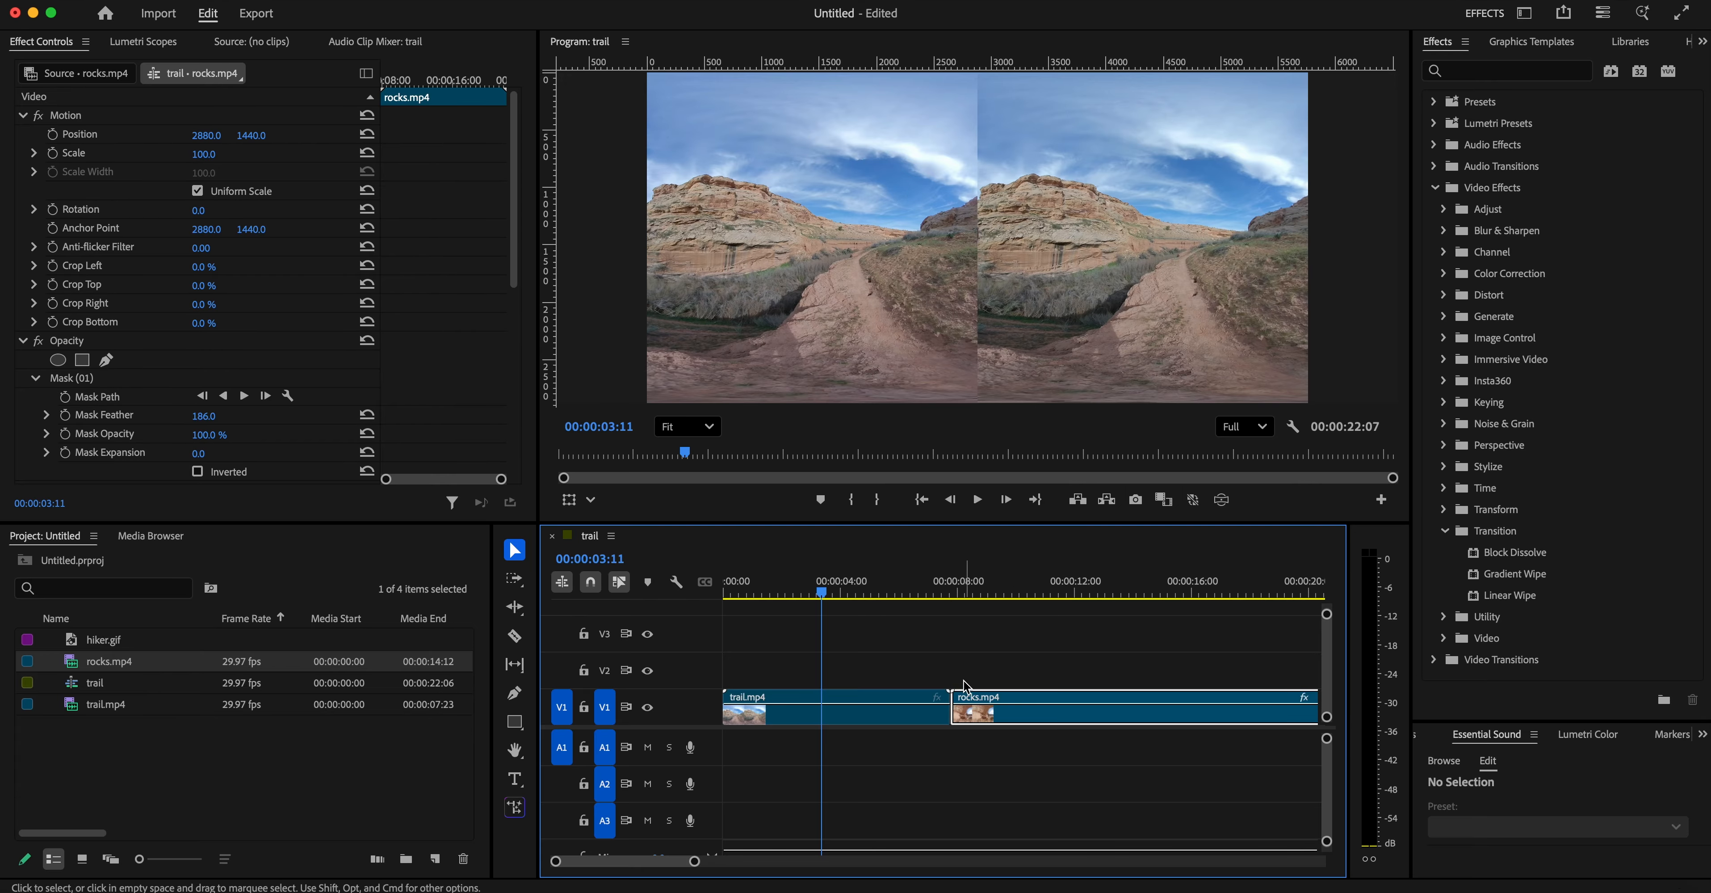
pyautogui.moveTo(948, 590); pyautogui.dragTo(990, 605)
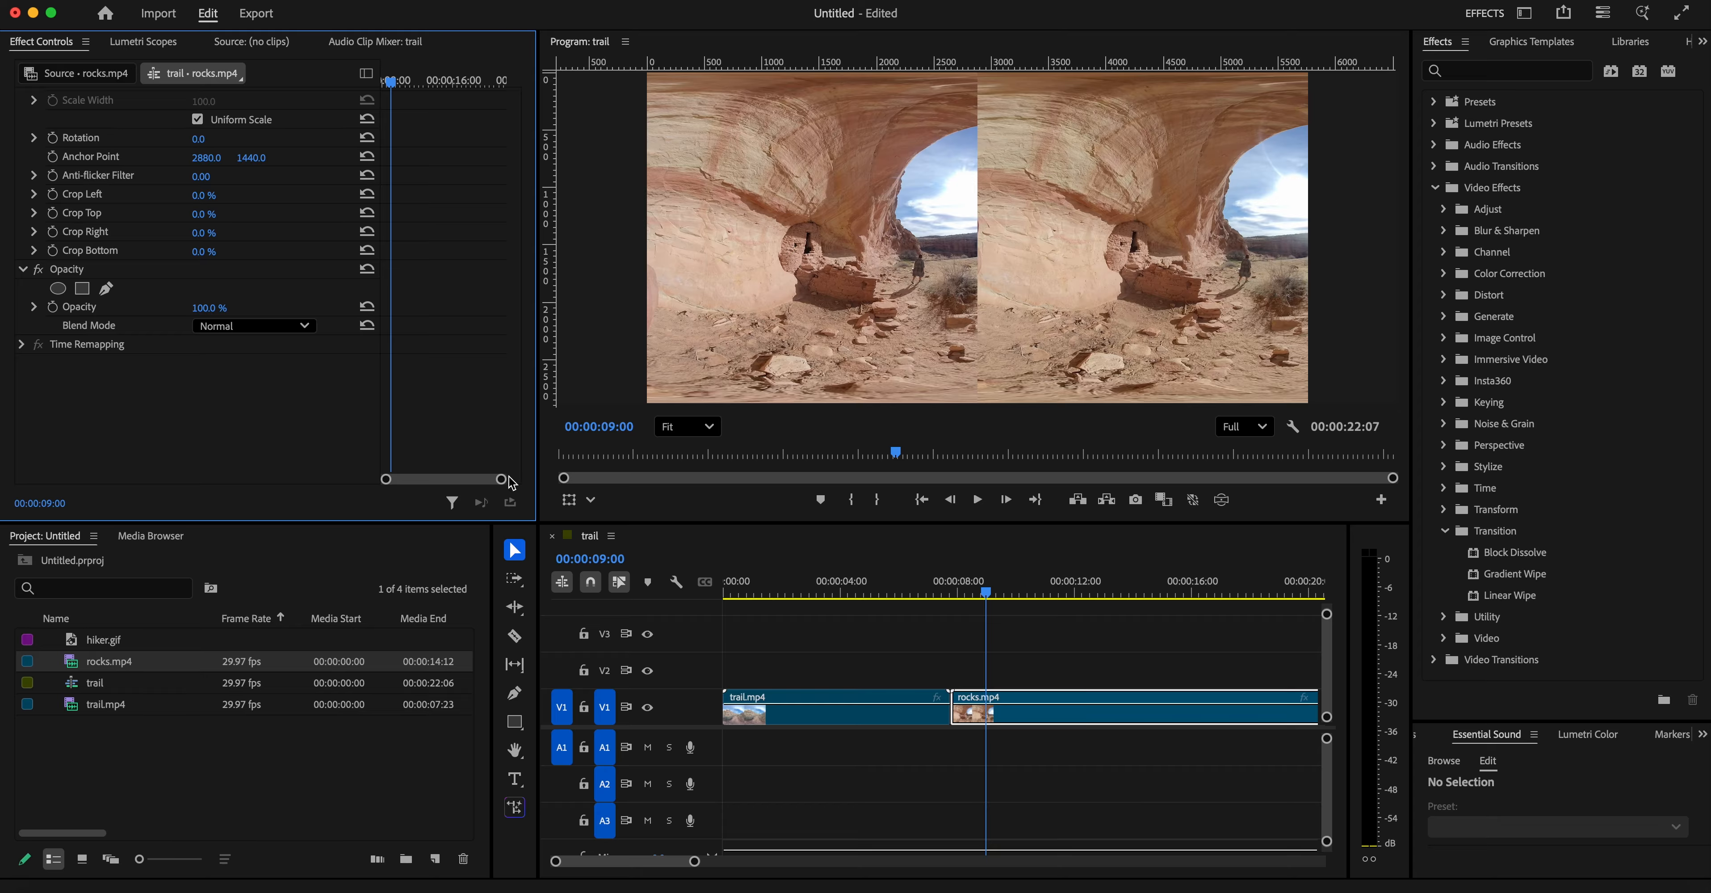
pyautogui.moveTo(989, 598); pyautogui.dragTo(931, 618)
# - Apply the Block Dissolve effect to the trail clip and try out its Transition Completion at the clip's start
pyautogui.click(1506, 552)
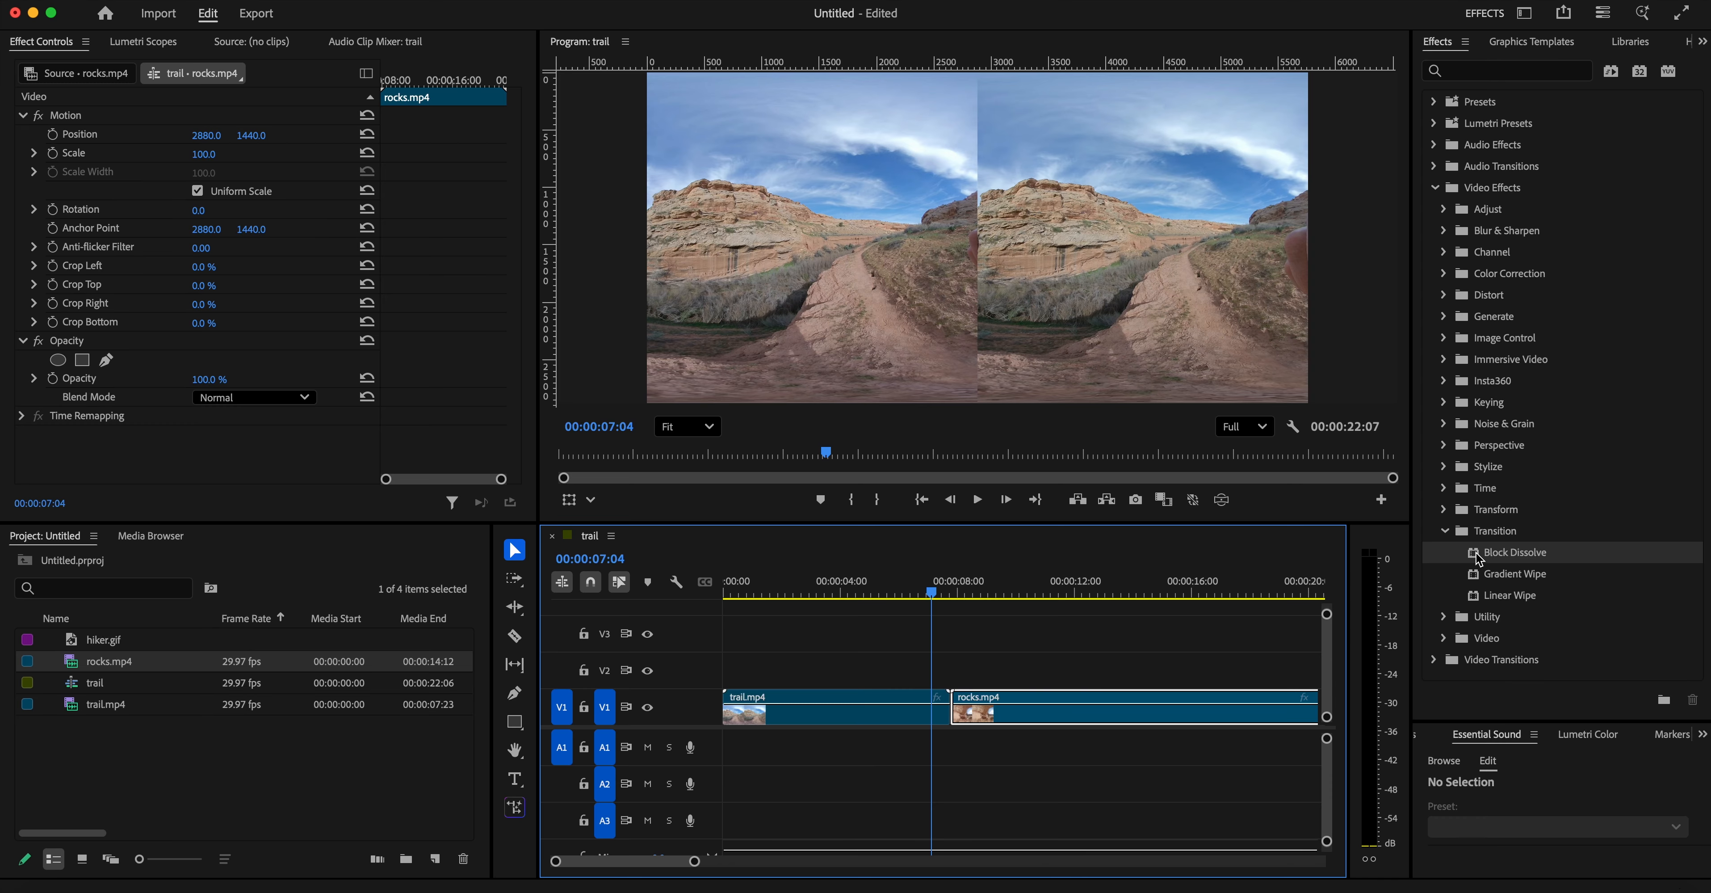
pyautogui.moveTo(944, 598); pyautogui.dragTo(890, 601)
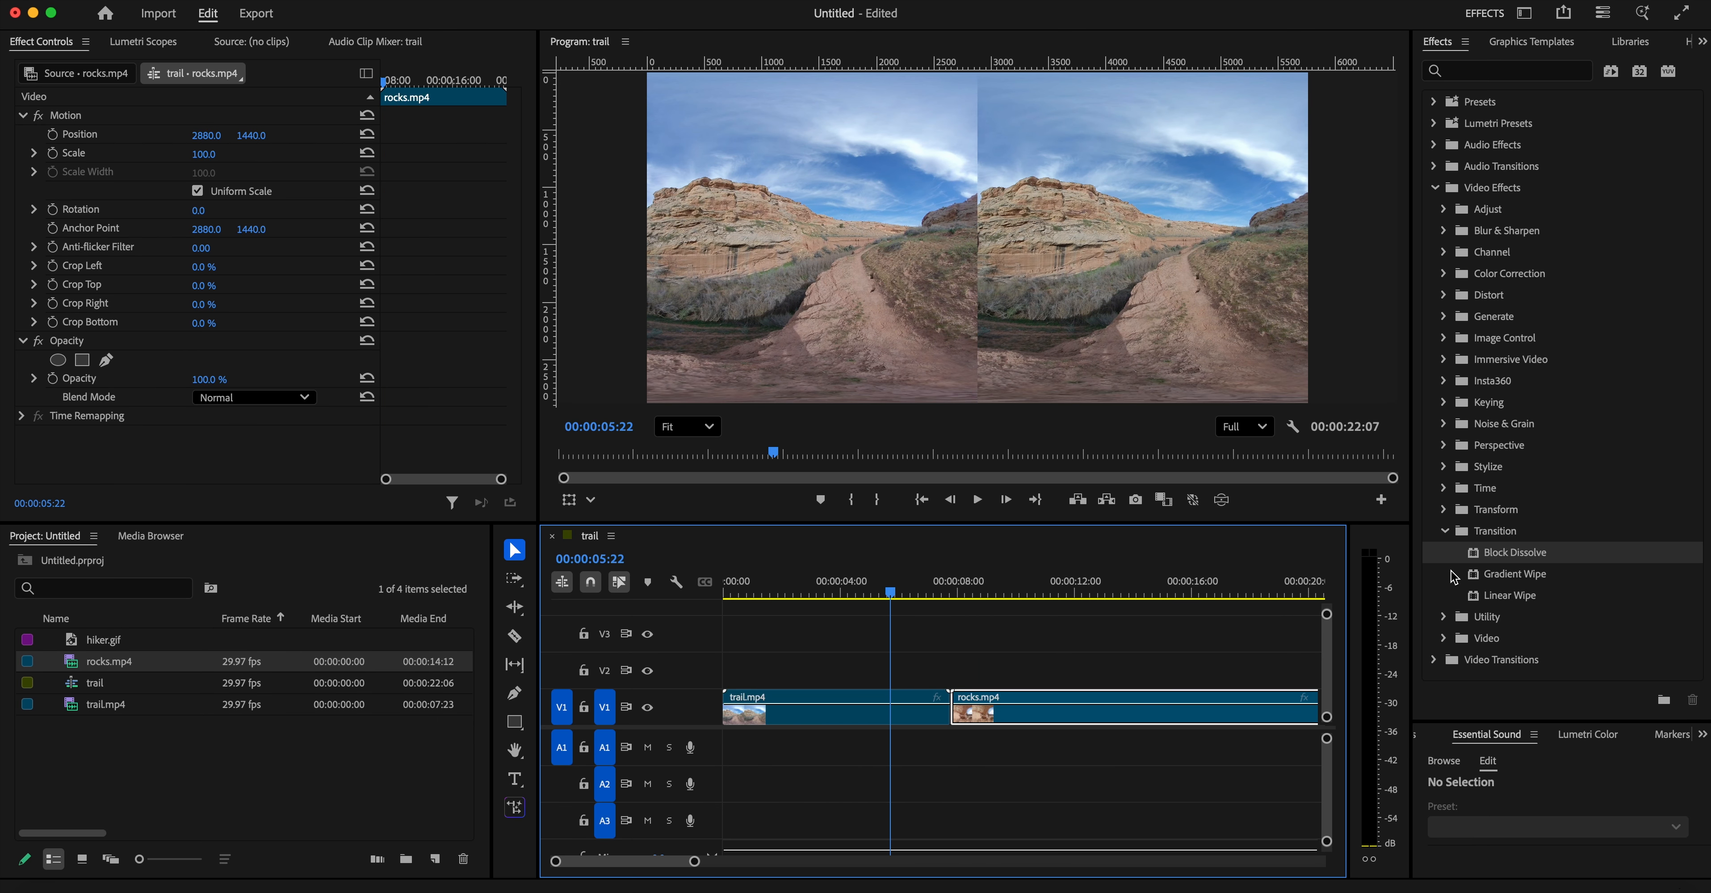
pyautogui.moveTo(1481, 561); pyautogui.dragTo(890, 714)
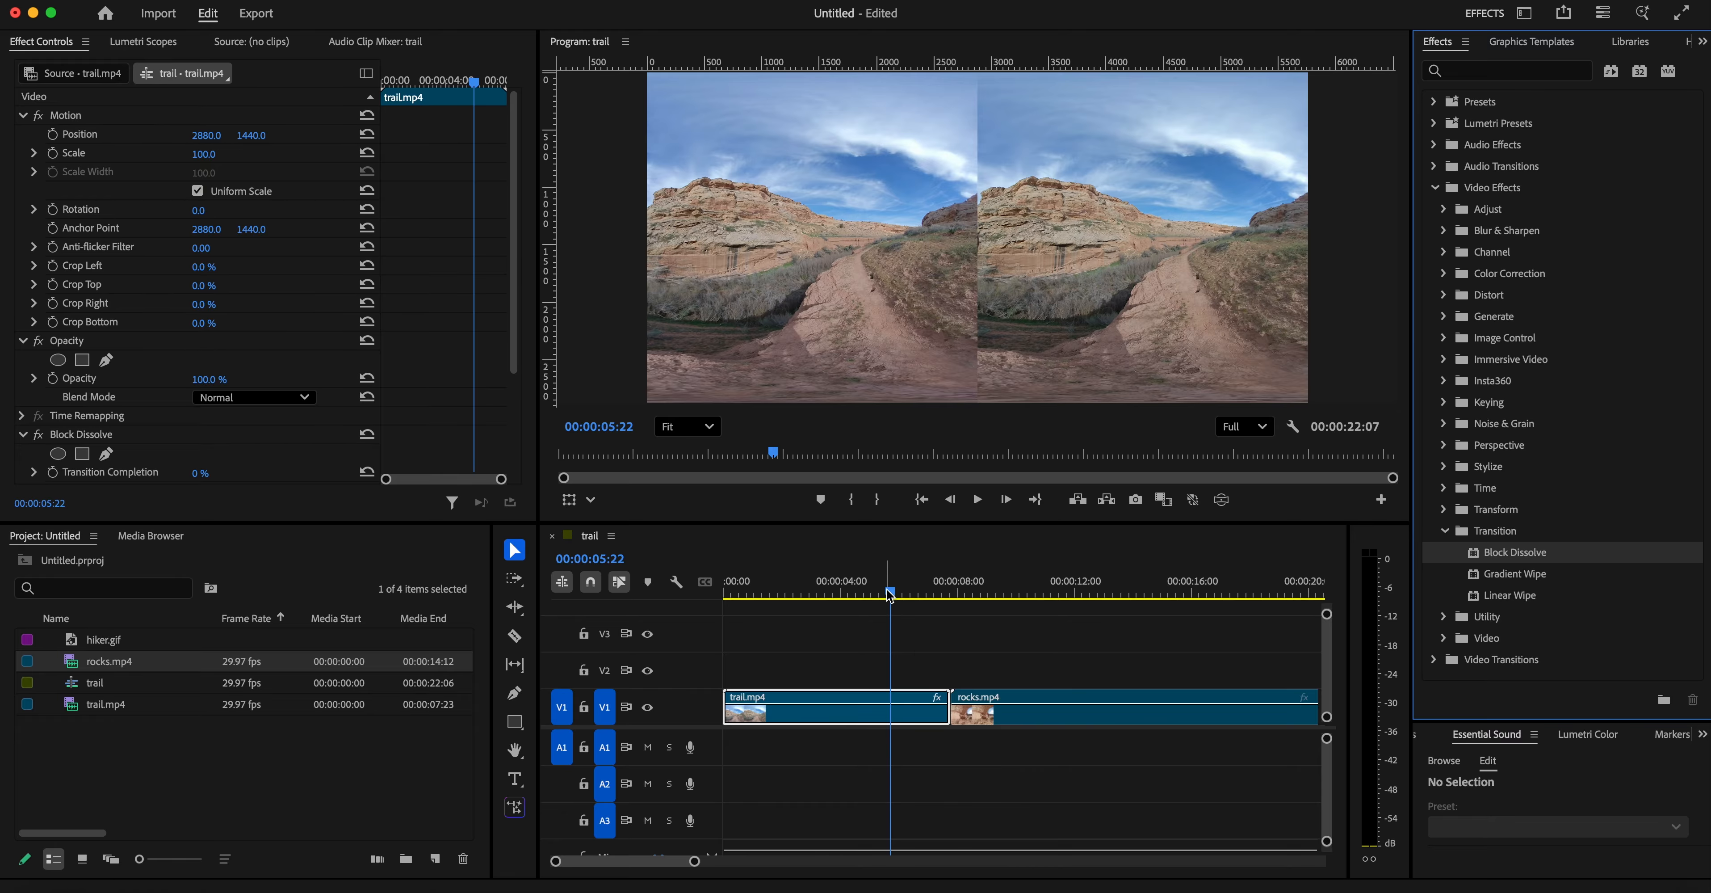
pyautogui.moveTo(891, 595); pyautogui.dragTo(691, 600)
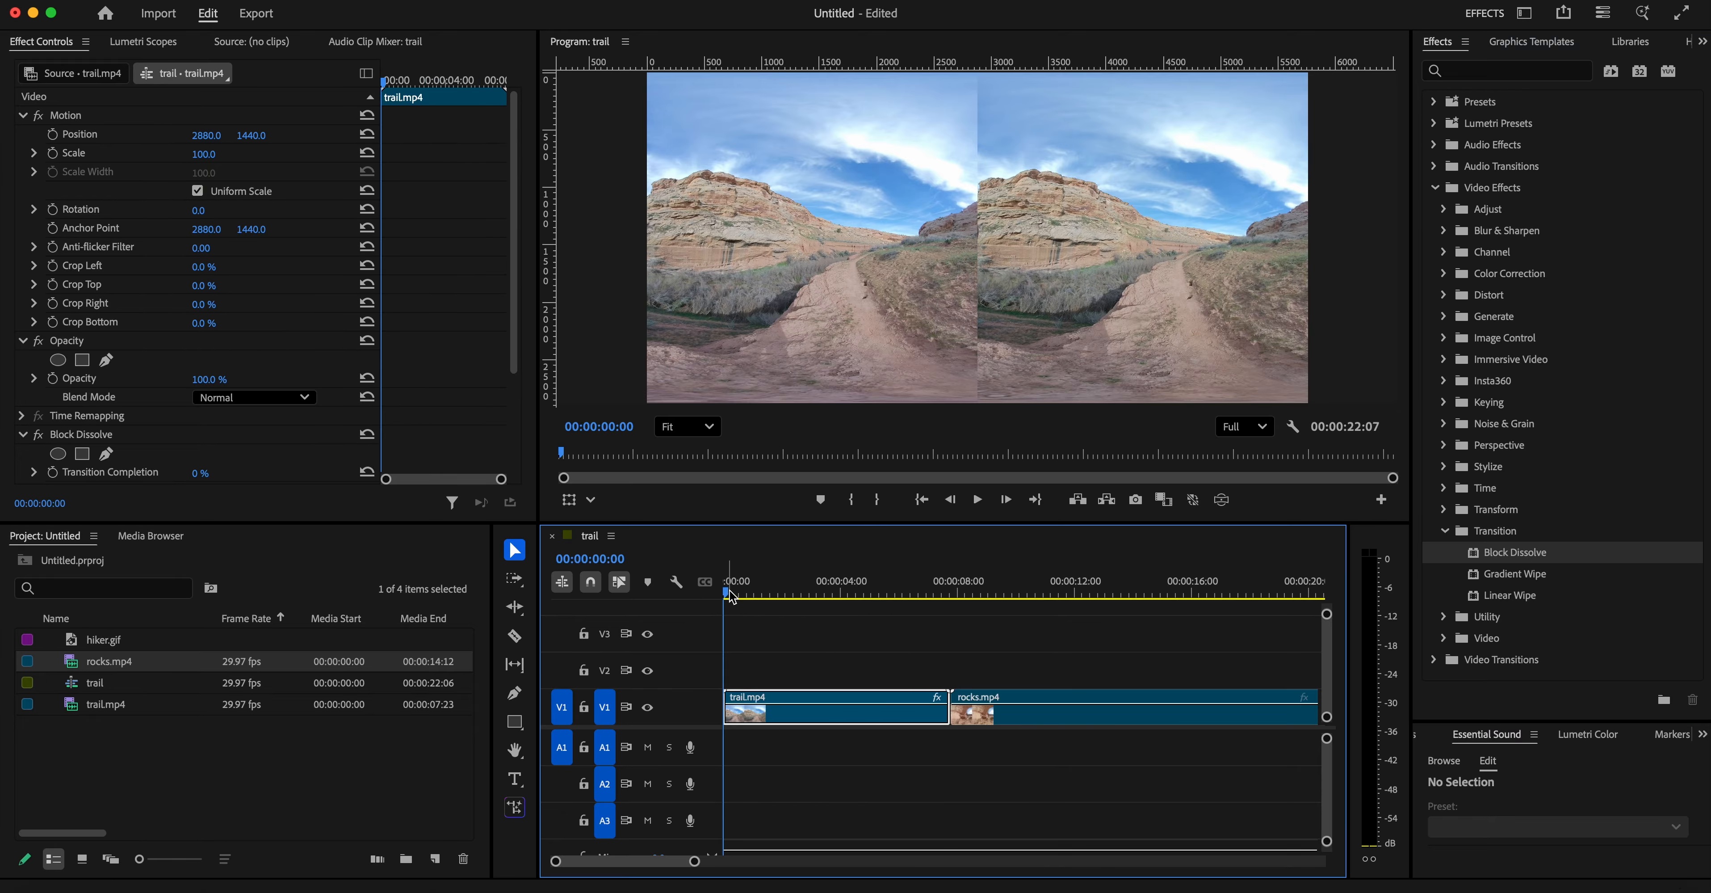
pyautogui.scroll(-4, 196, 369)
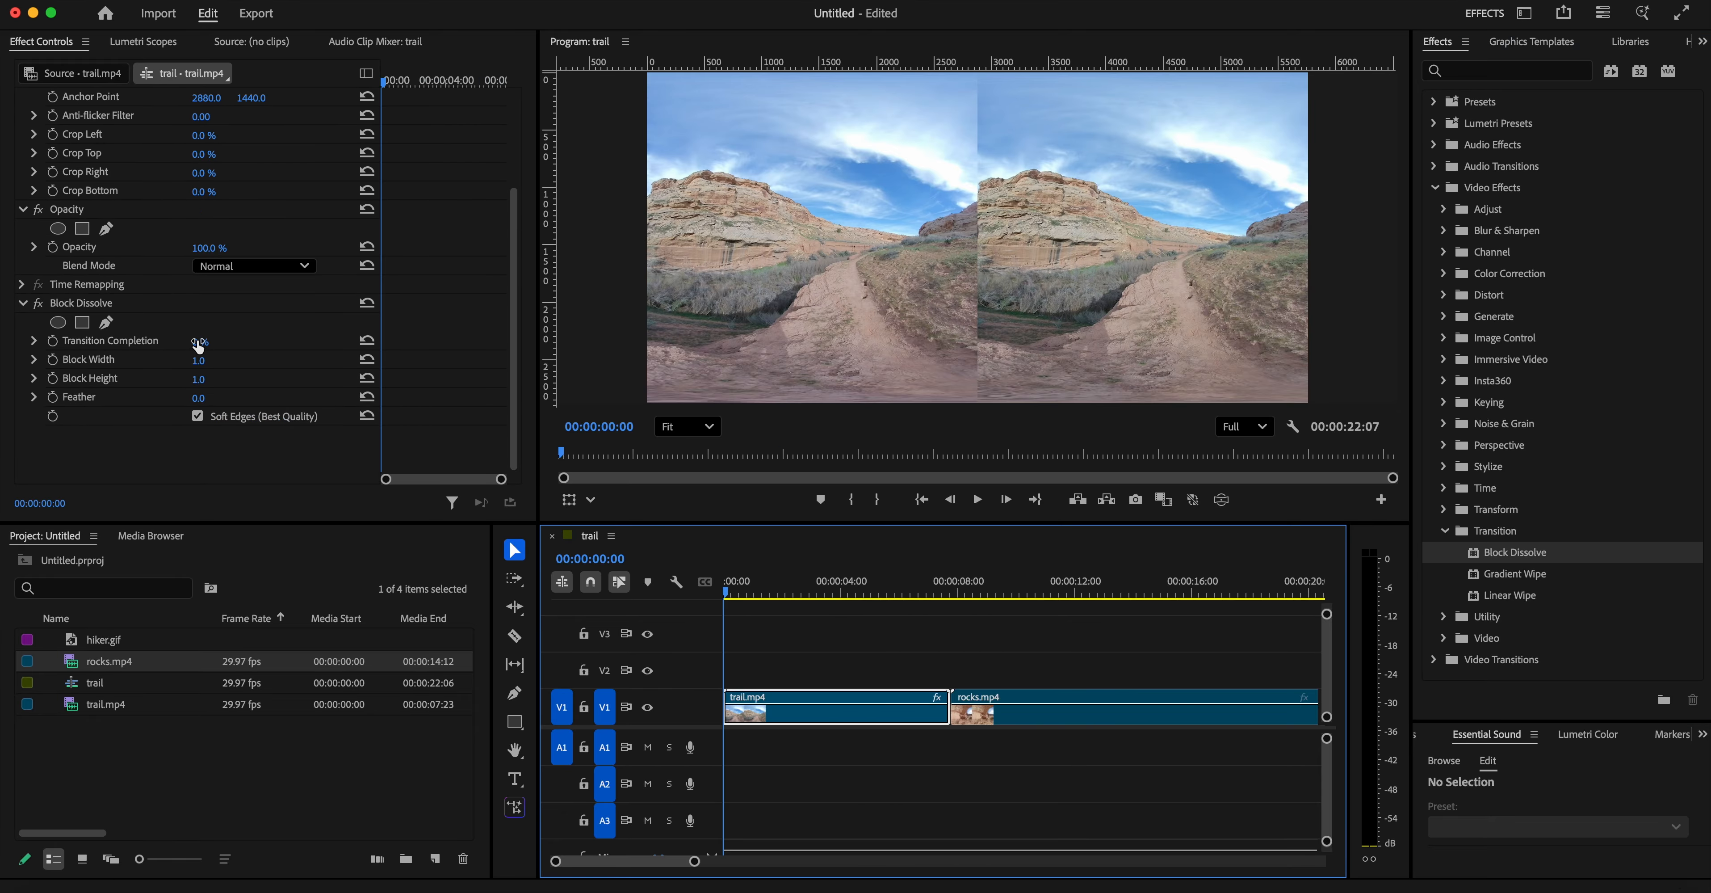
pyautogui.moveTo(199, 351); pyautogui.dragTo(296, 351)
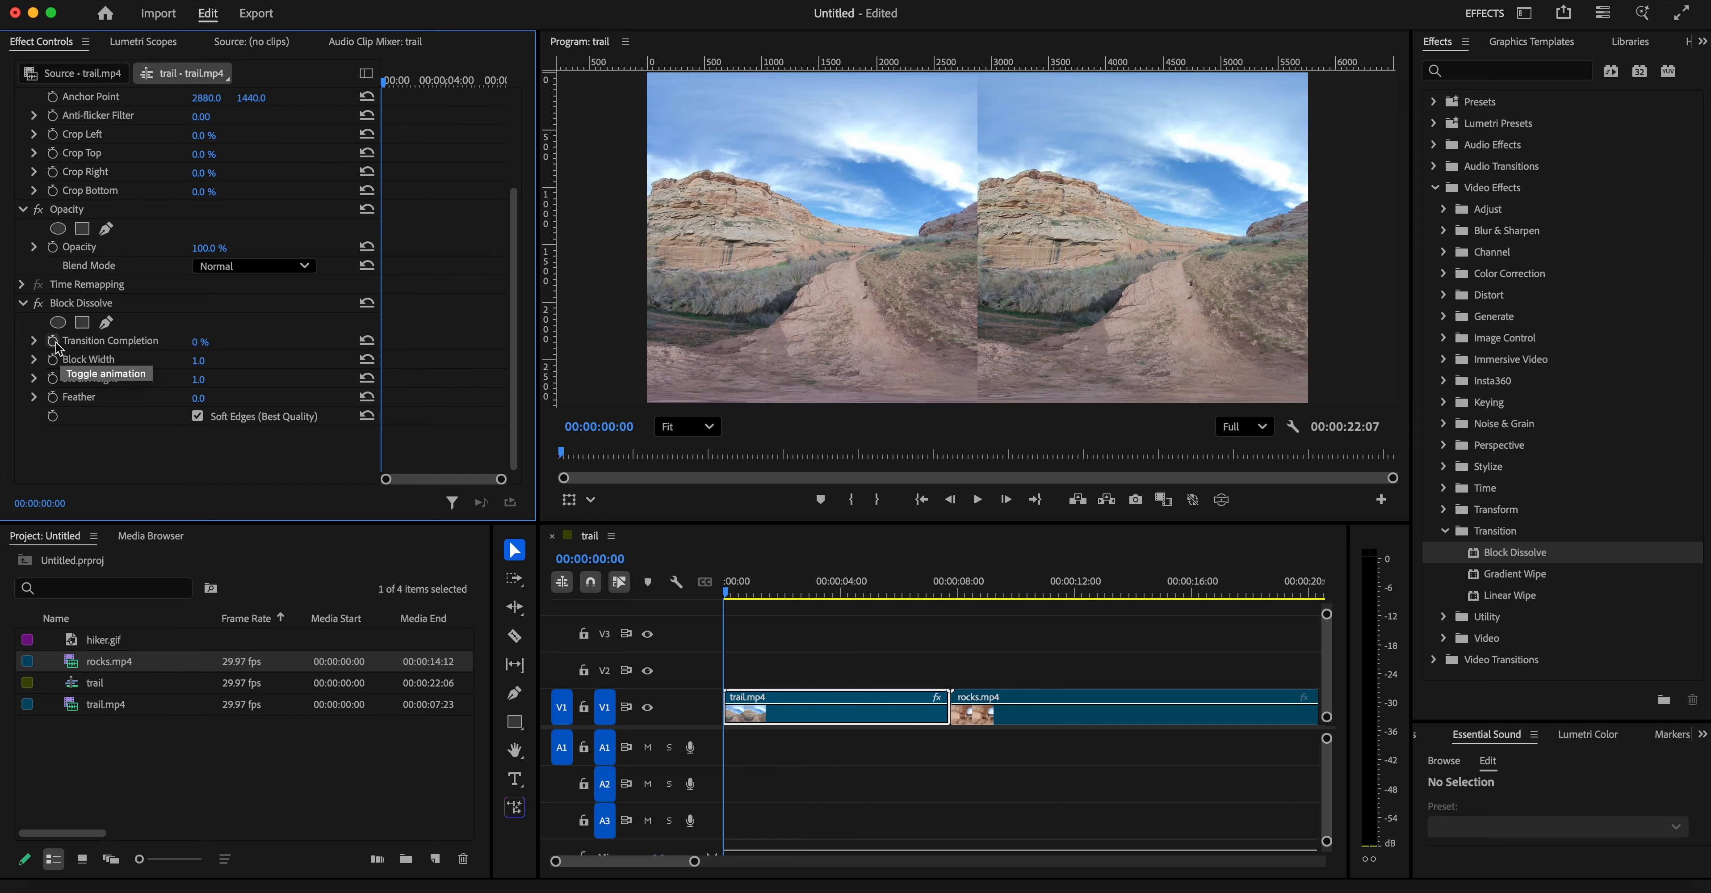
# - Keyframe the trail clip's Block Dissolve Transition Completion from 0% at 00:00:05:23 to 100% at 00:00:07:22
pyautogui.moveTo(728, 591); pyautogui.dragTo(894, 618)
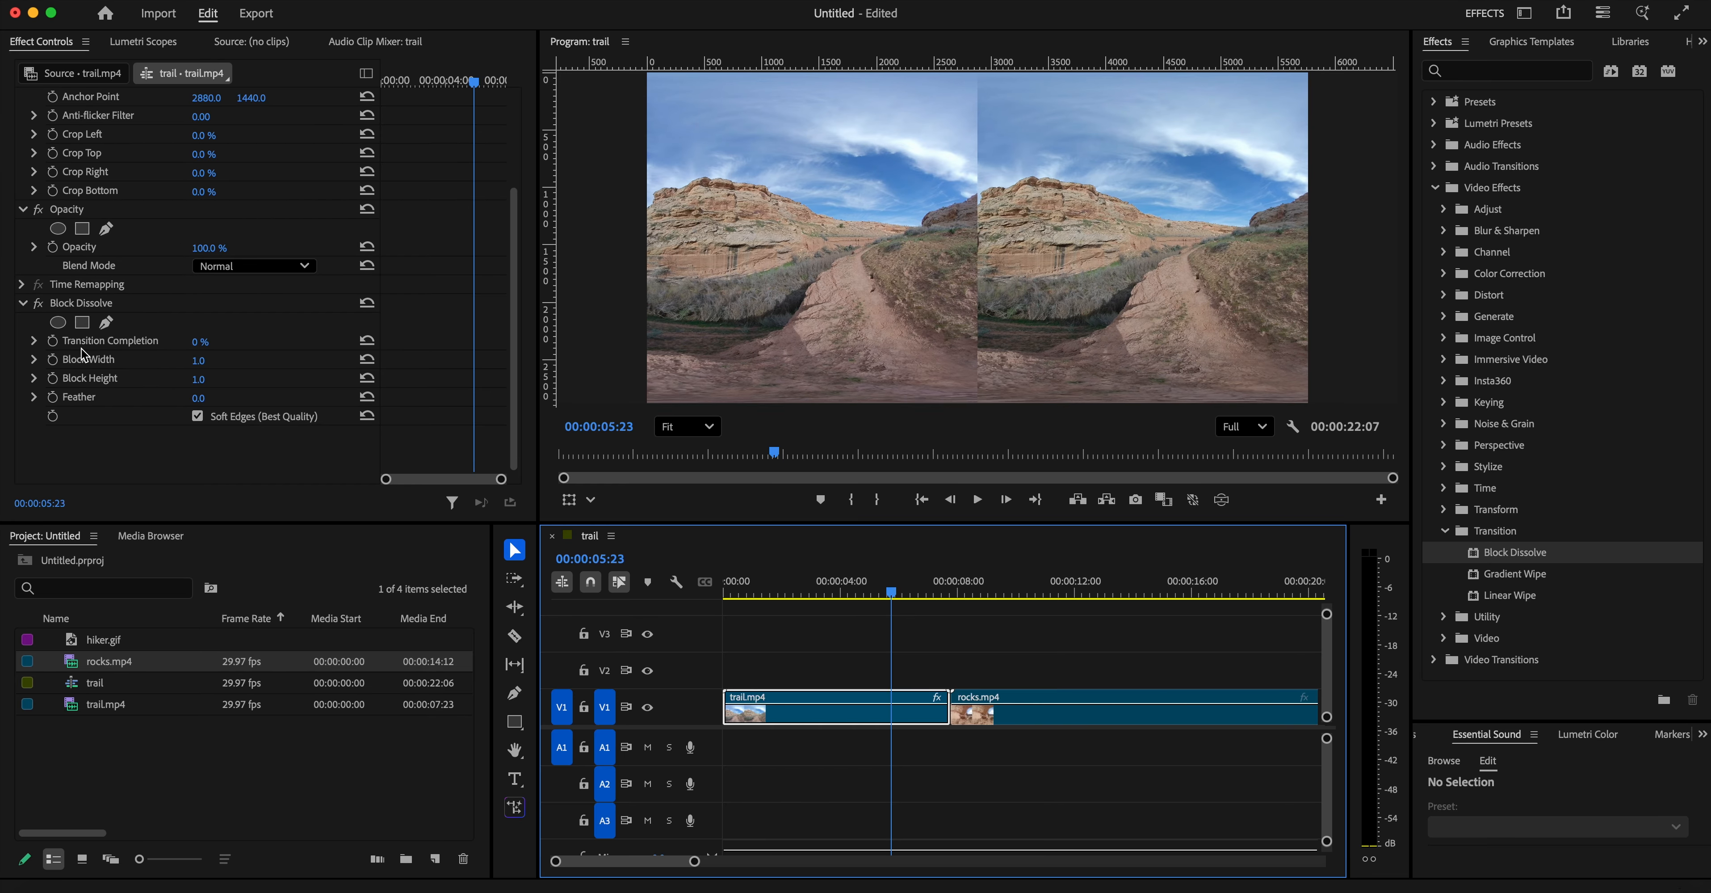
pyautogui.click(52, 341)
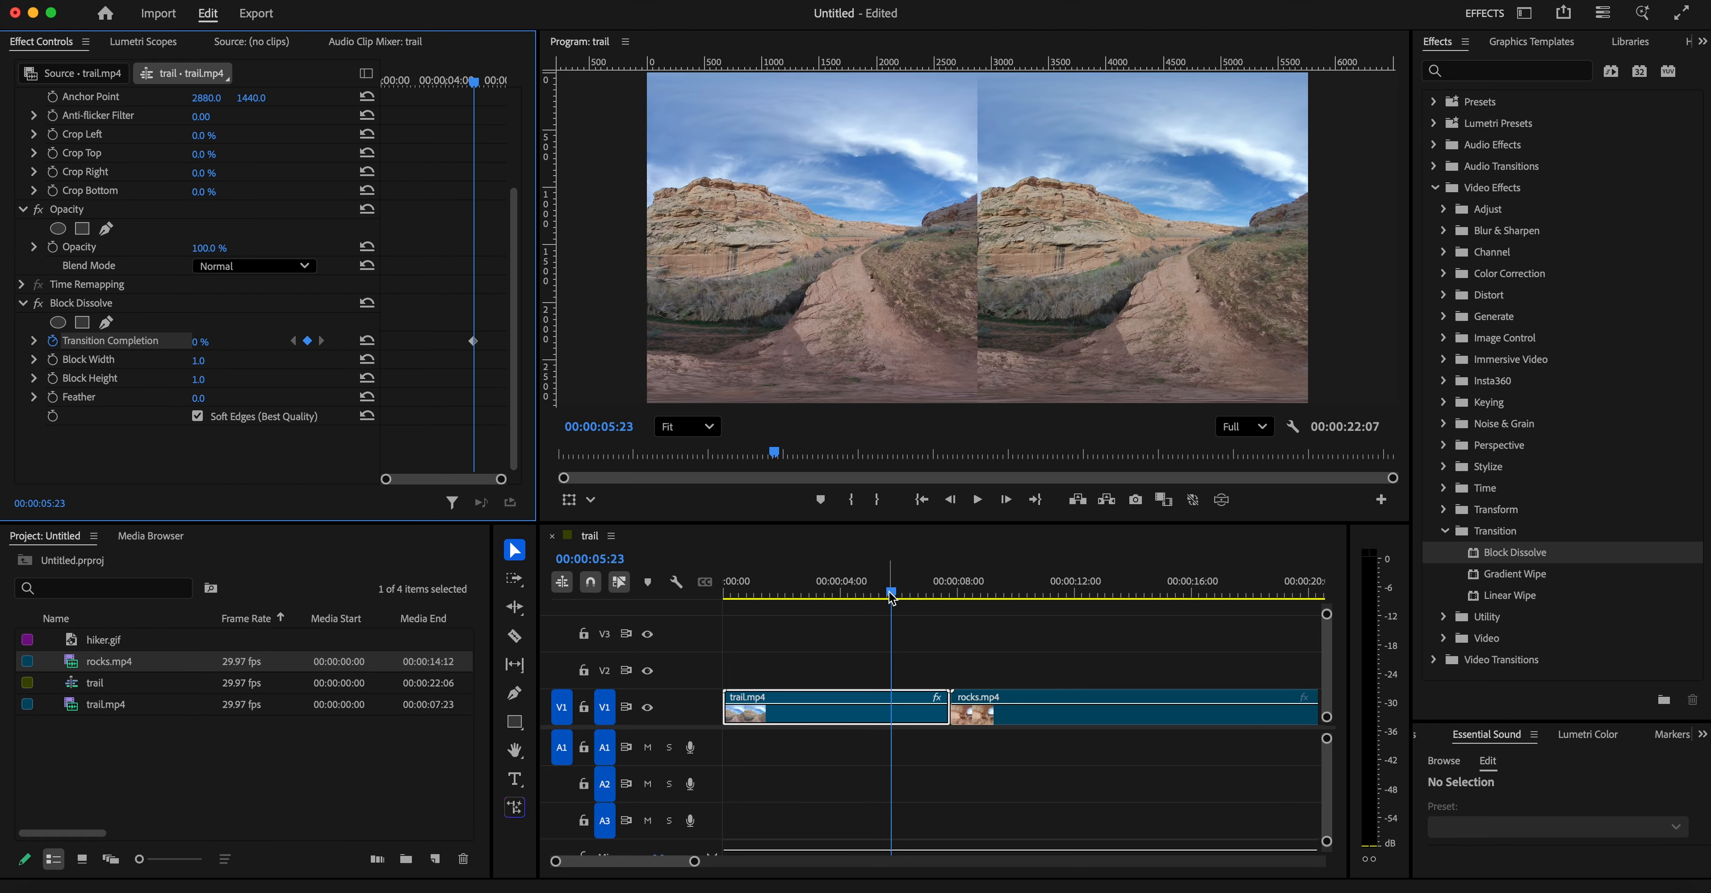
pyautogui.moveTo(892, 600); pyautogui.dragTo(951, 614)
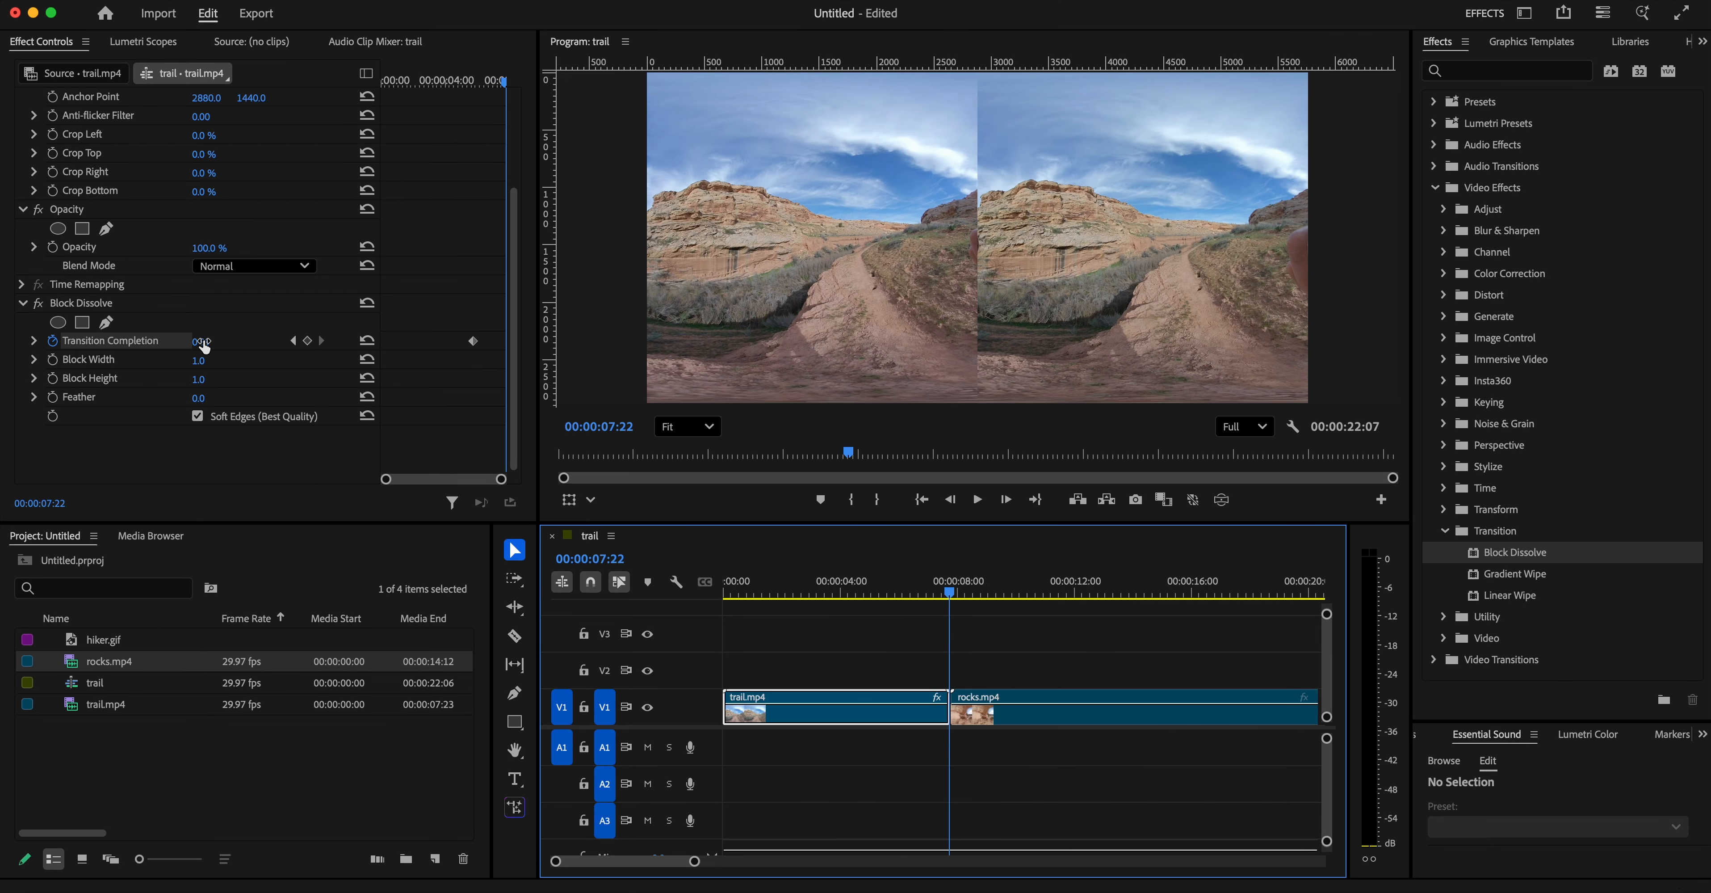
pyautogui.moveTo(204, 342); pyautogui.dragTo(337, 343)
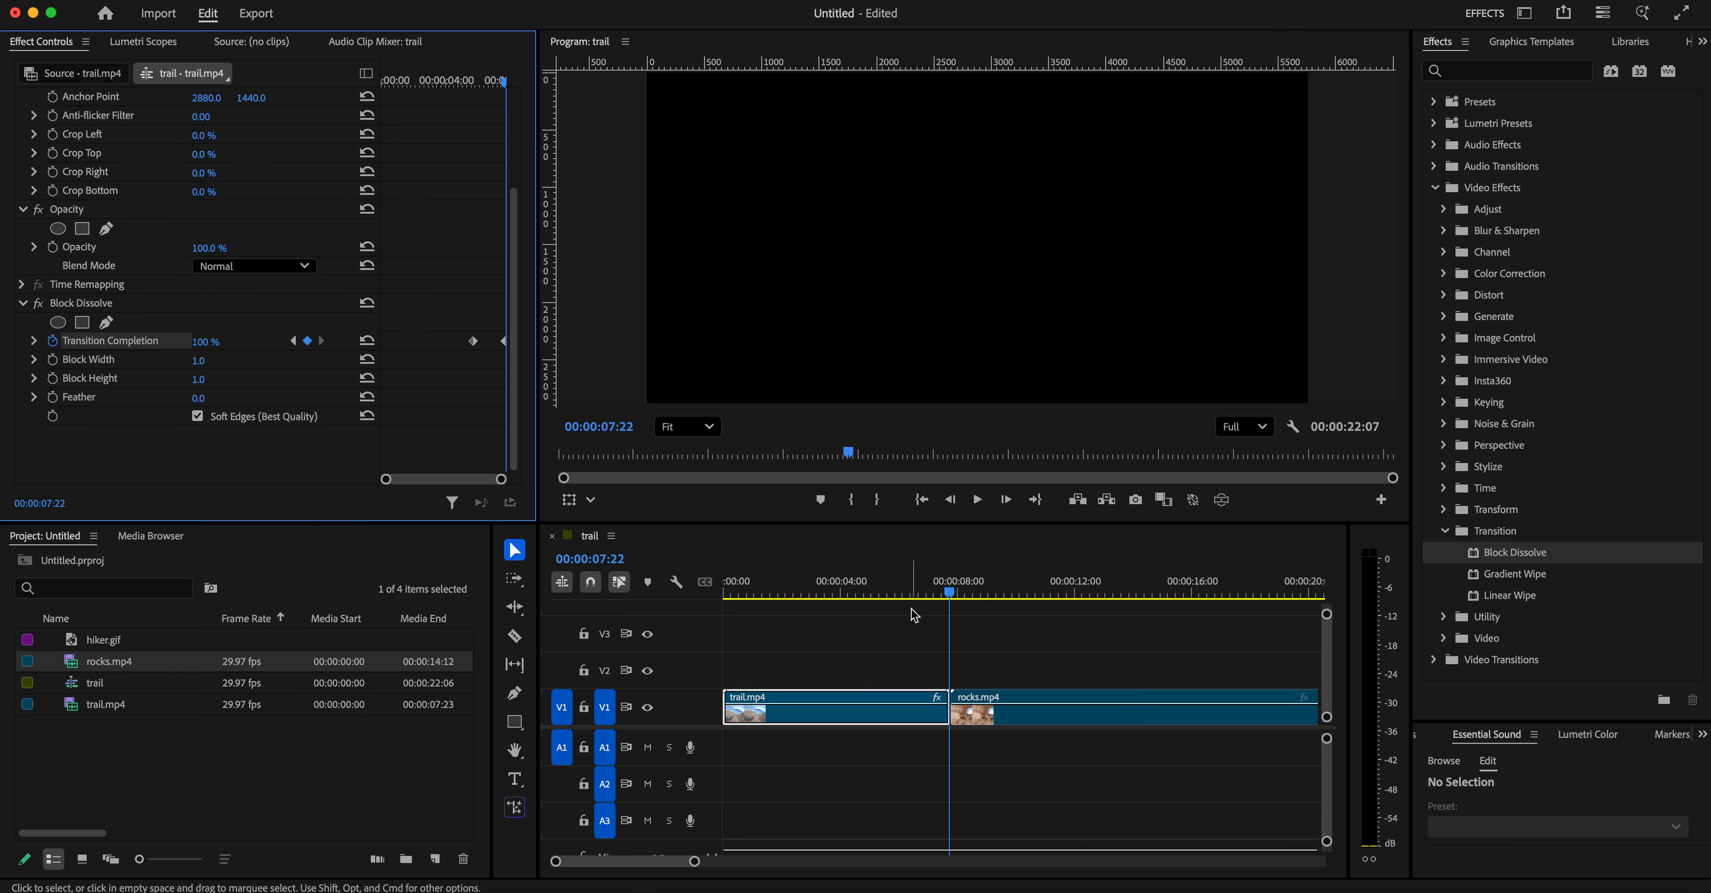
# - Play back the trail clip's block dissolve from 00:00:04:20 through the cut to the rocks clip
pyautogui.moveTo(946, 608); pyautogui.dragTo(860, 604)
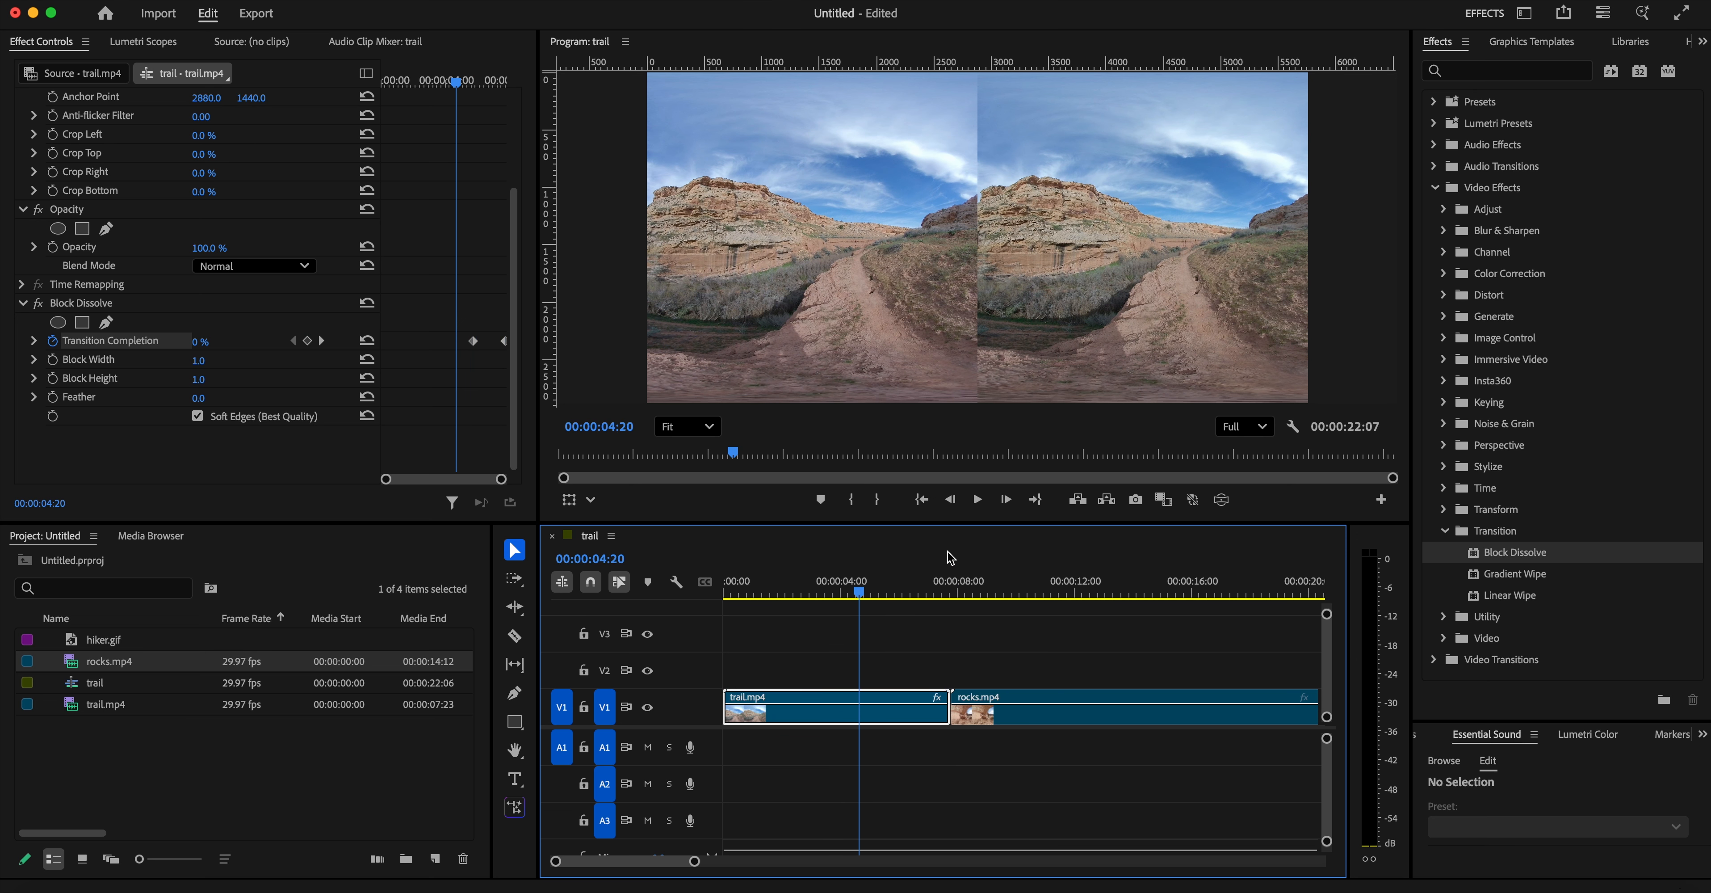
pyautogui.click(979, 499)
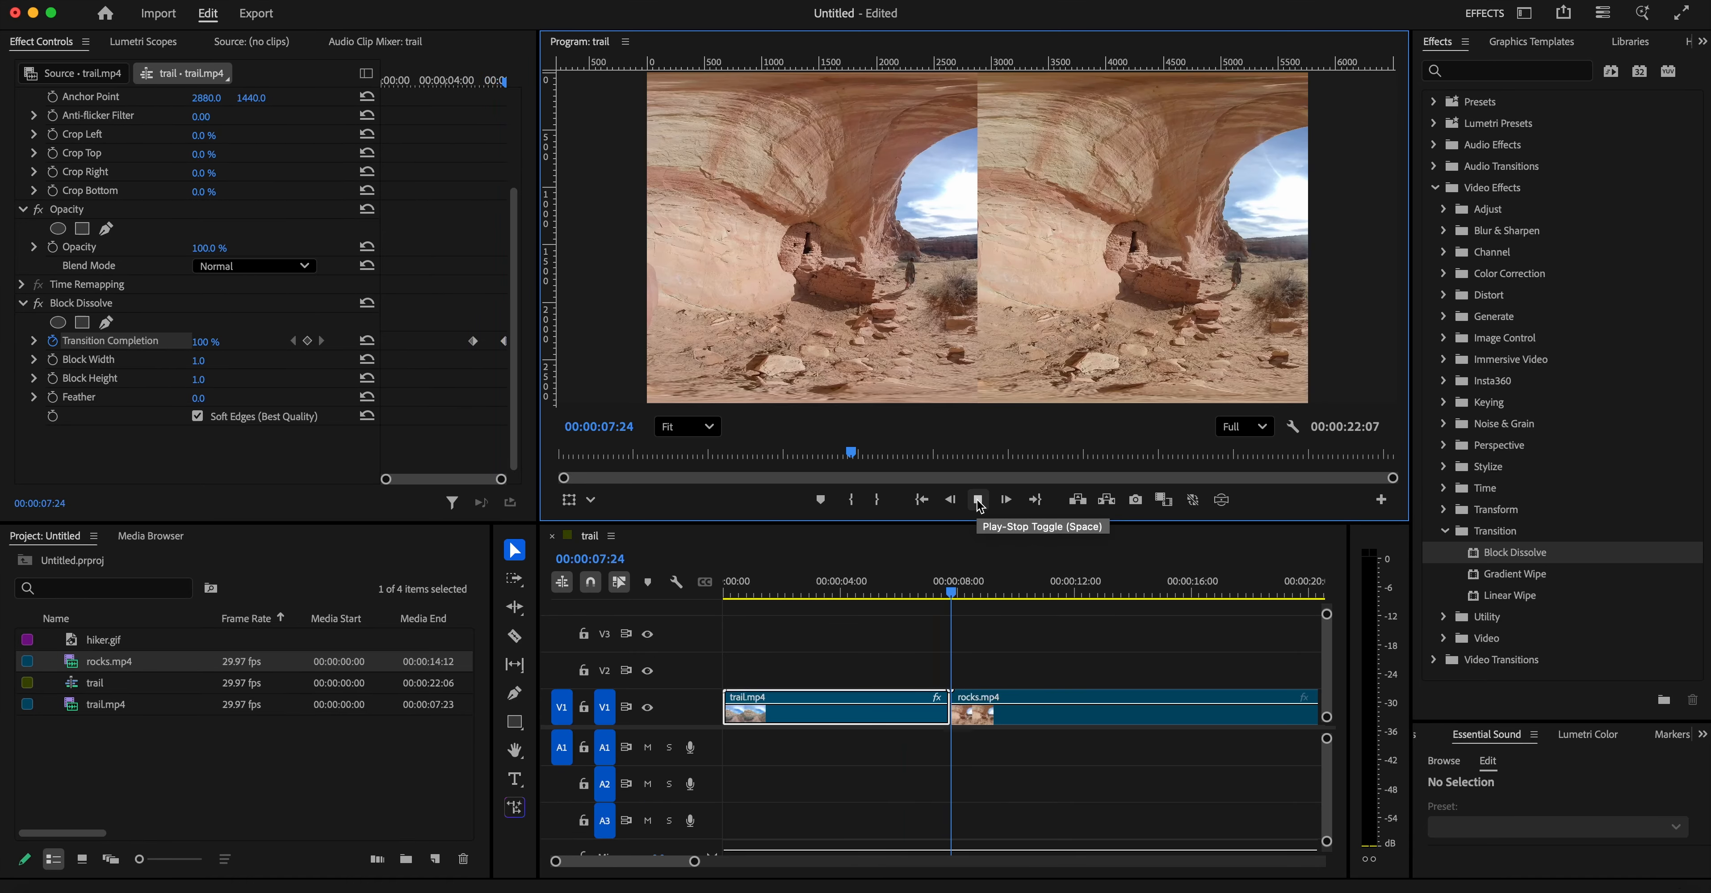
pyautogui.click(978, 503)
# - Apply Block Dissolve to the rocks clip and keyframe Transition Completion from 100% at 00:00:07:24 to 0% at 00:00:09:23
pyautogui.moveTo(965, 598); pyautogui.dragTo(1017, 612)
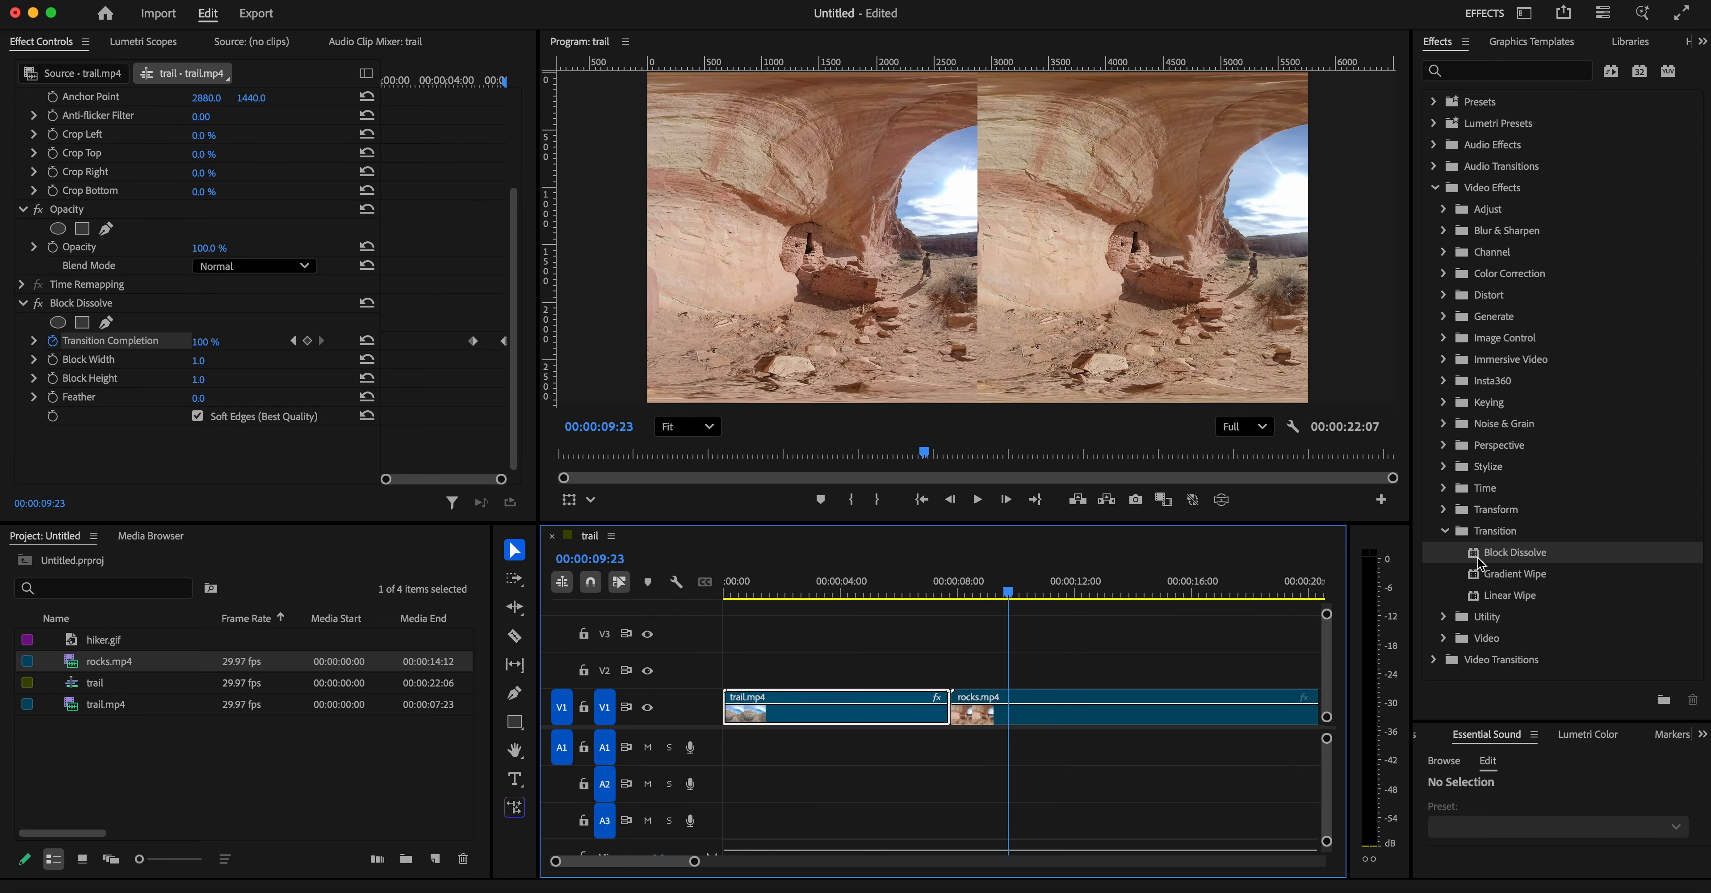
pyautogui.moveTo(1477, 560); pyautogui.dragTo(994, 699)
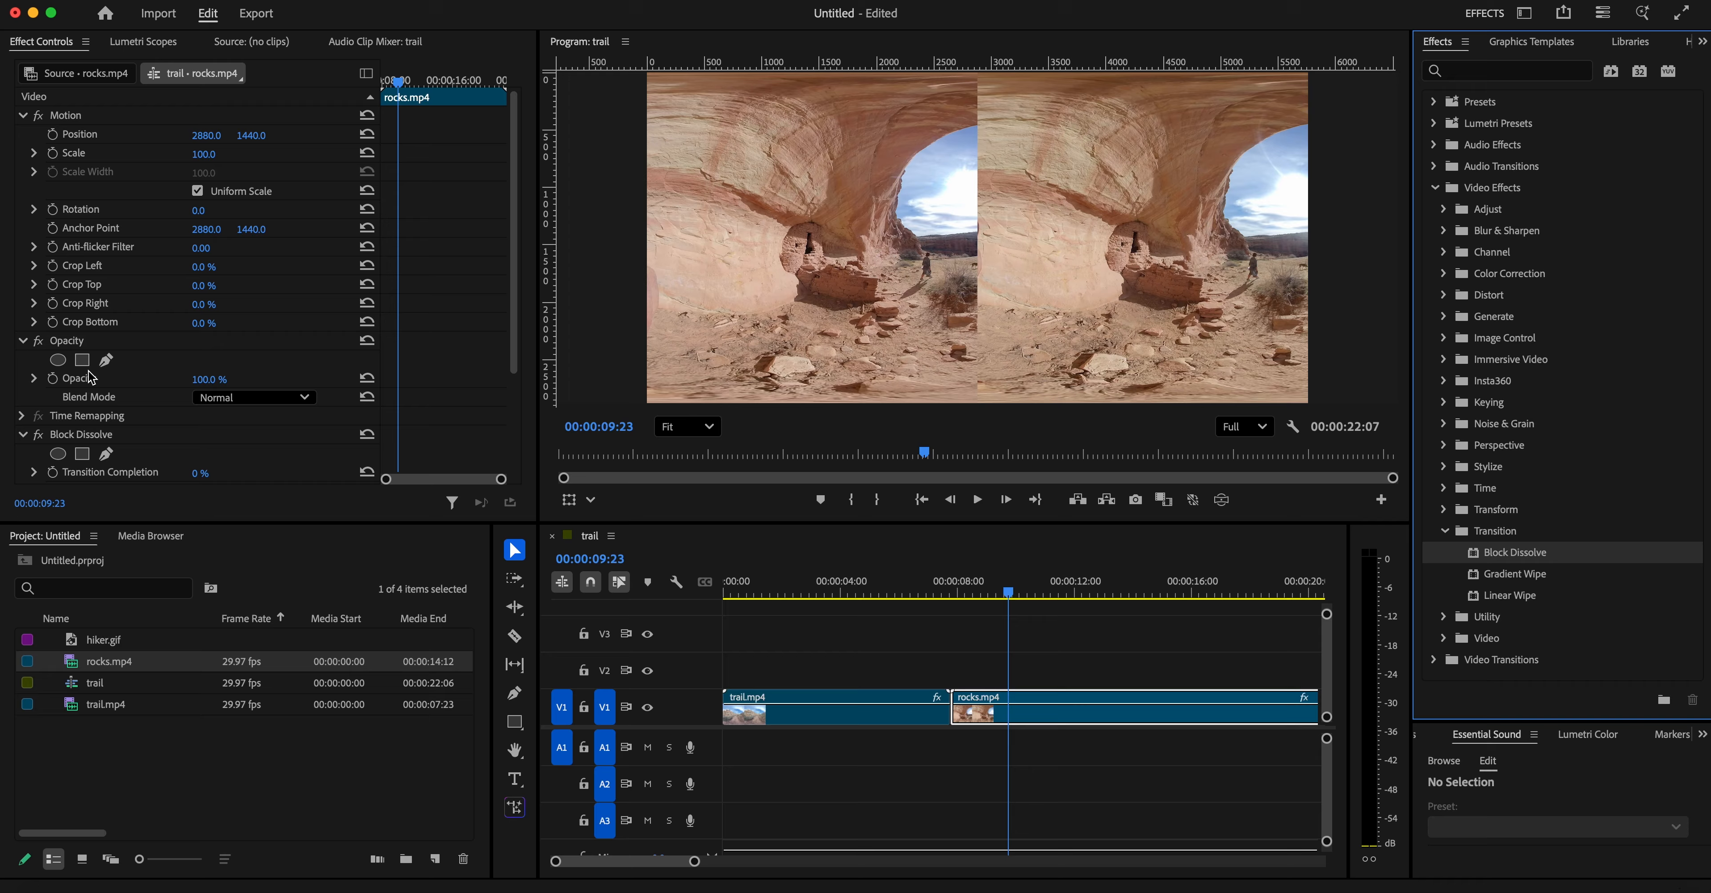
pyautogui.scroll(-5, 147, 370)
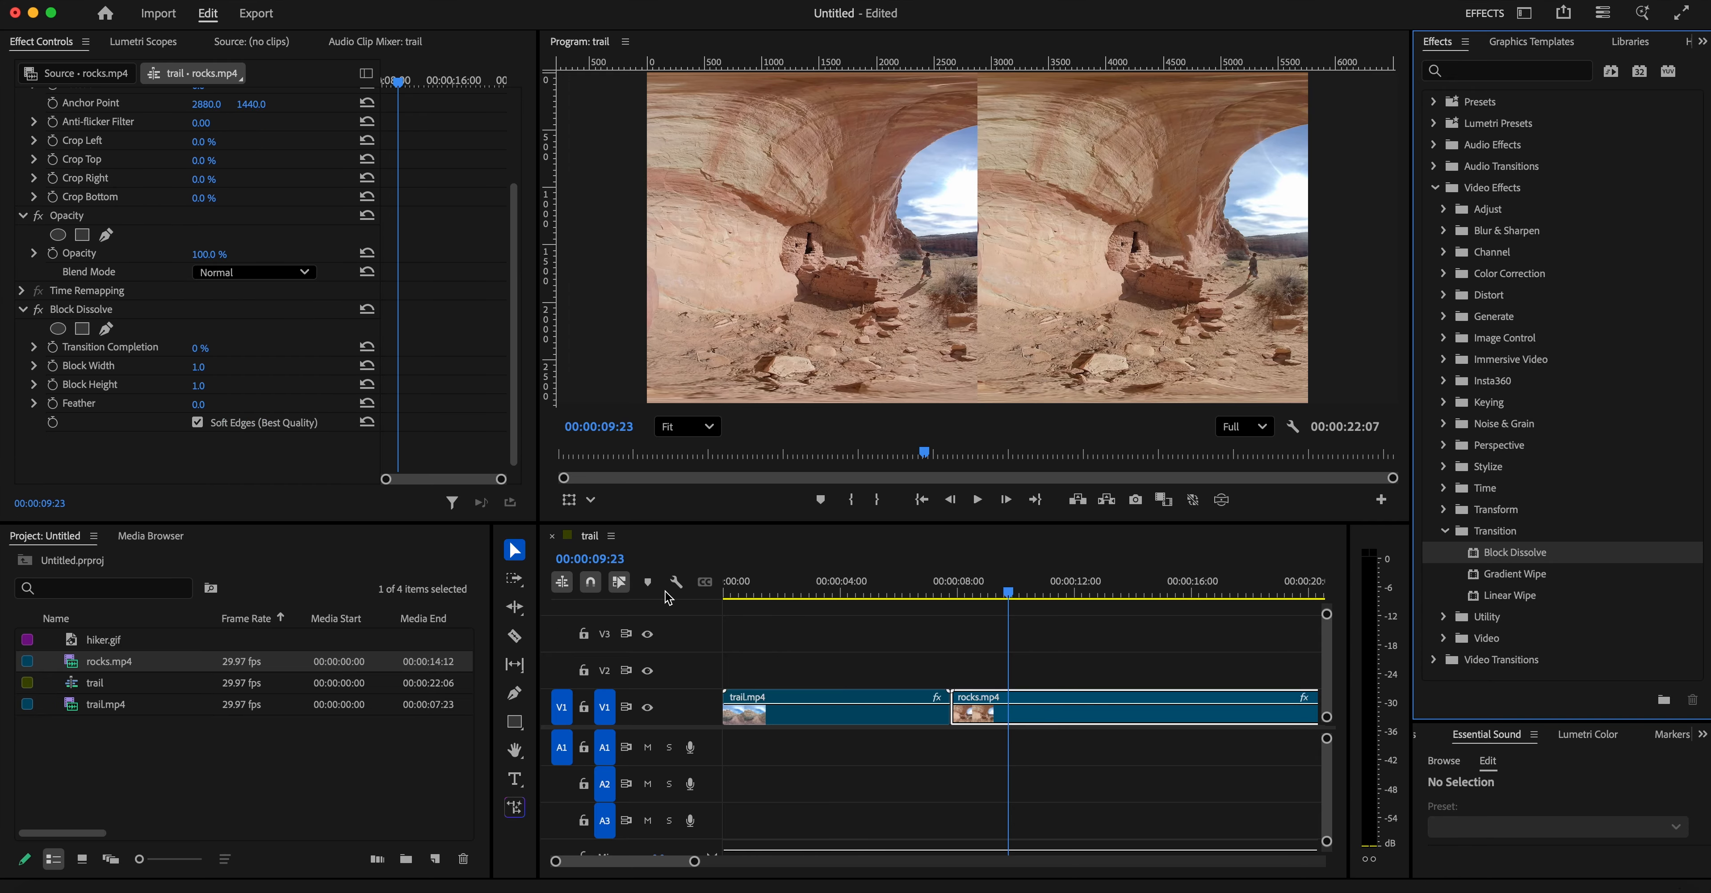
pyautogui.click(53, 348)
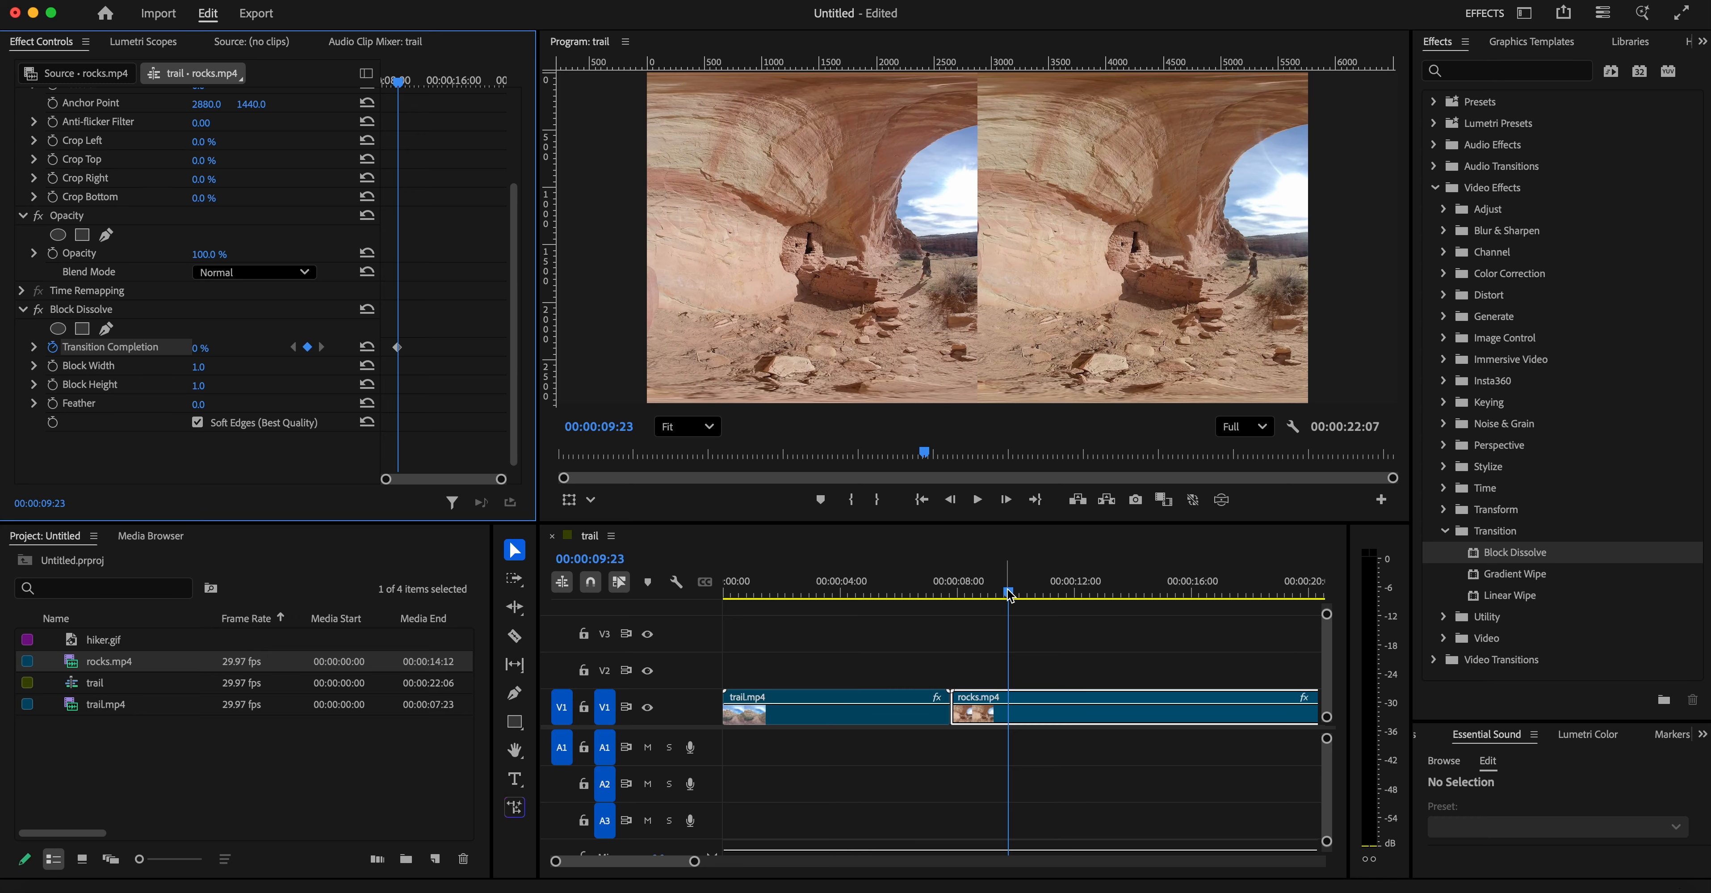
pyautogui.moveTo(1009, 596); pyautogui.dragTo(952, 613)
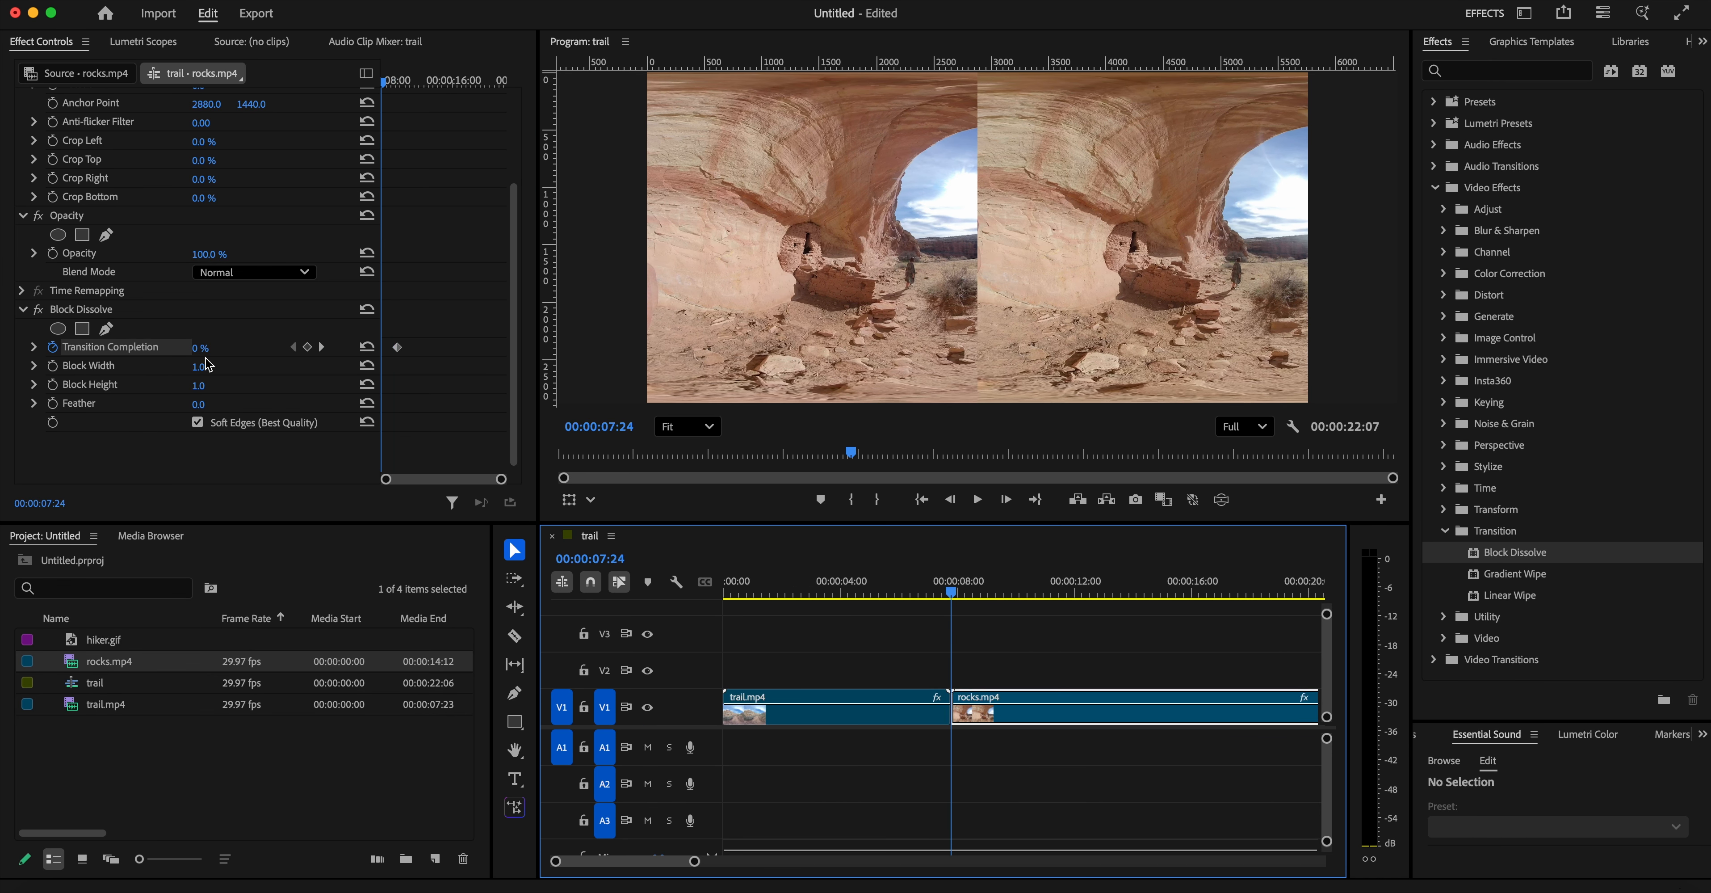
pyautogui.click(220, 350)
pyautogui.write('10')
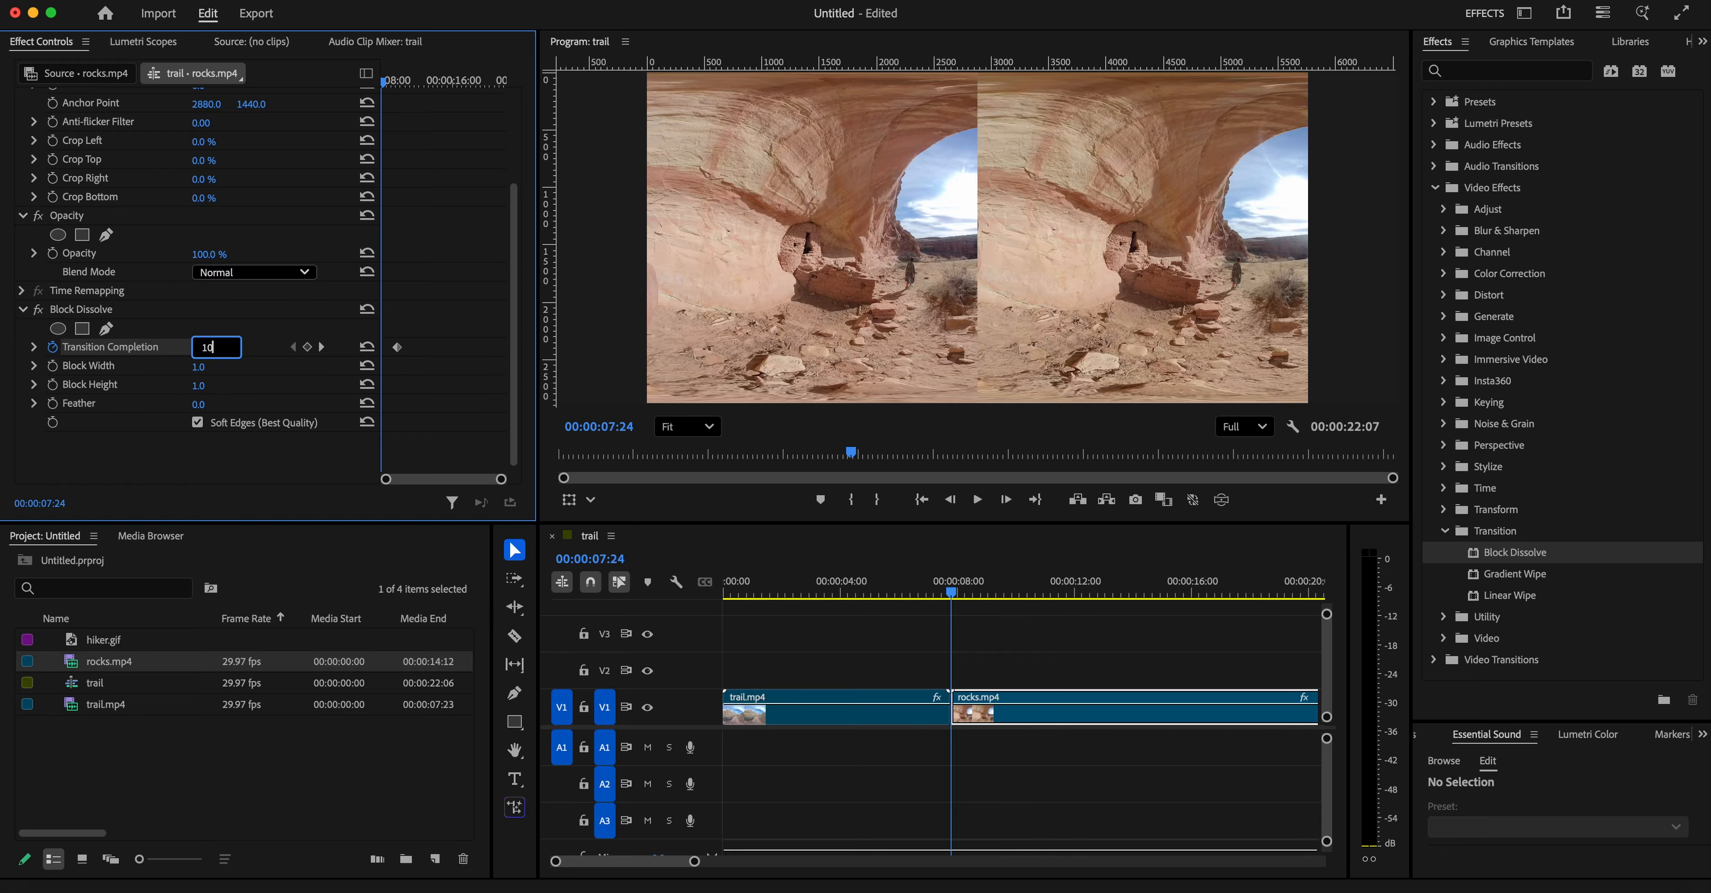
pyautogui.write('0')
pyautogui.press('Return')
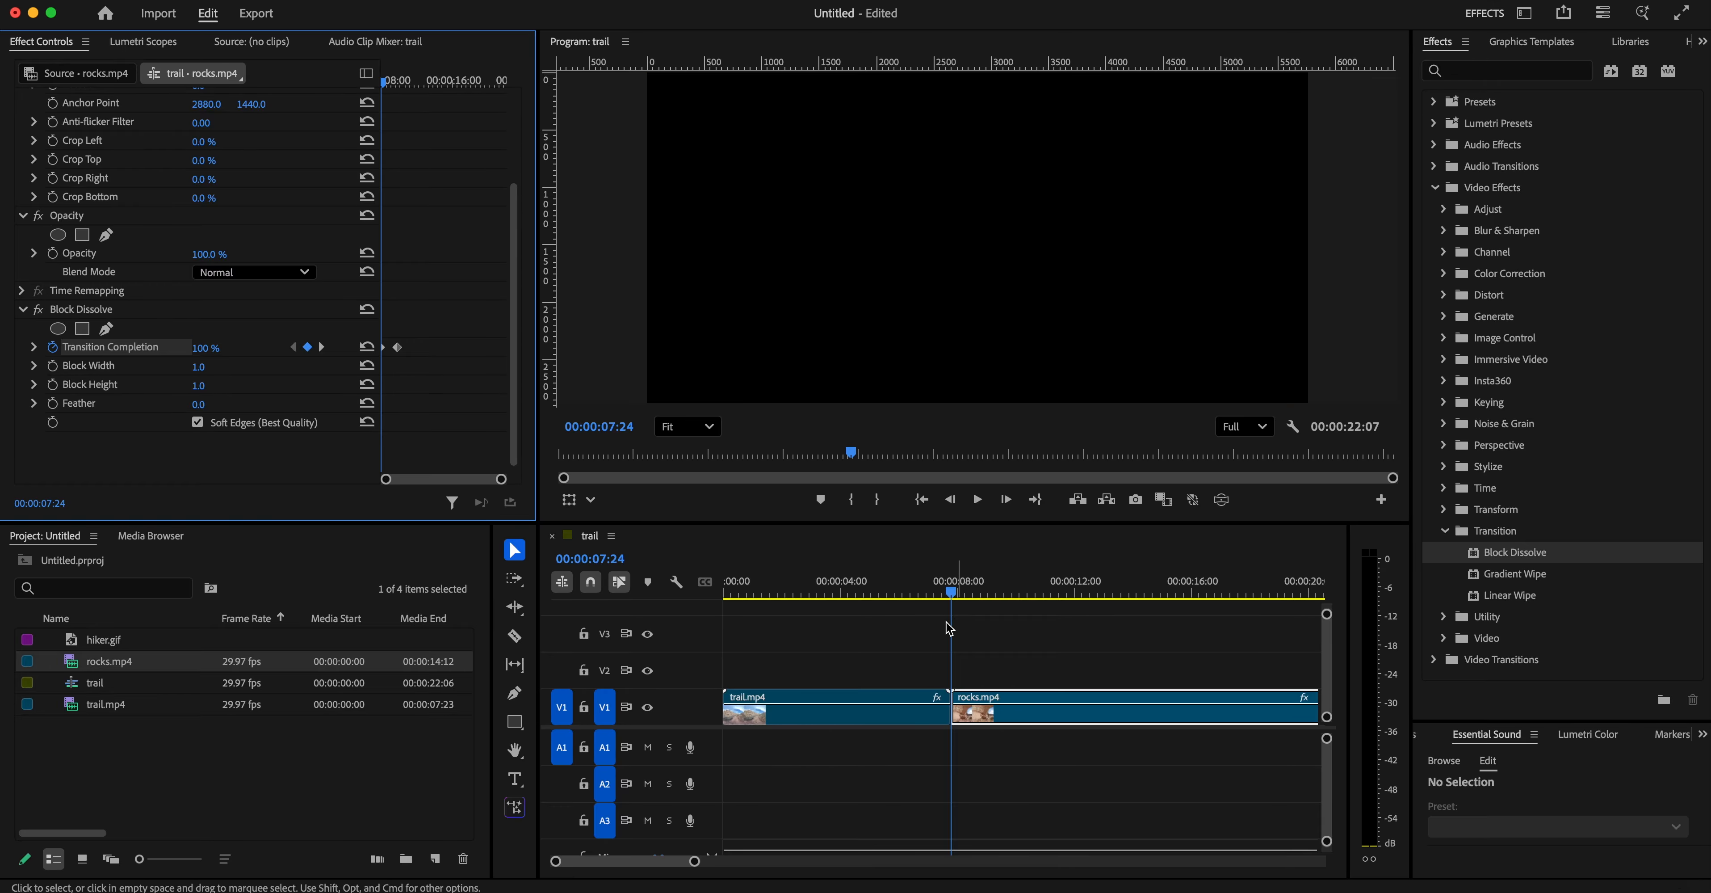
# - Play back both block dissolves across the cut between the trail and rocks clips
pyautogui.moveTo(957, 601); pyautogui.dragTo(868, 601)
pyautogui.click(977, 500)
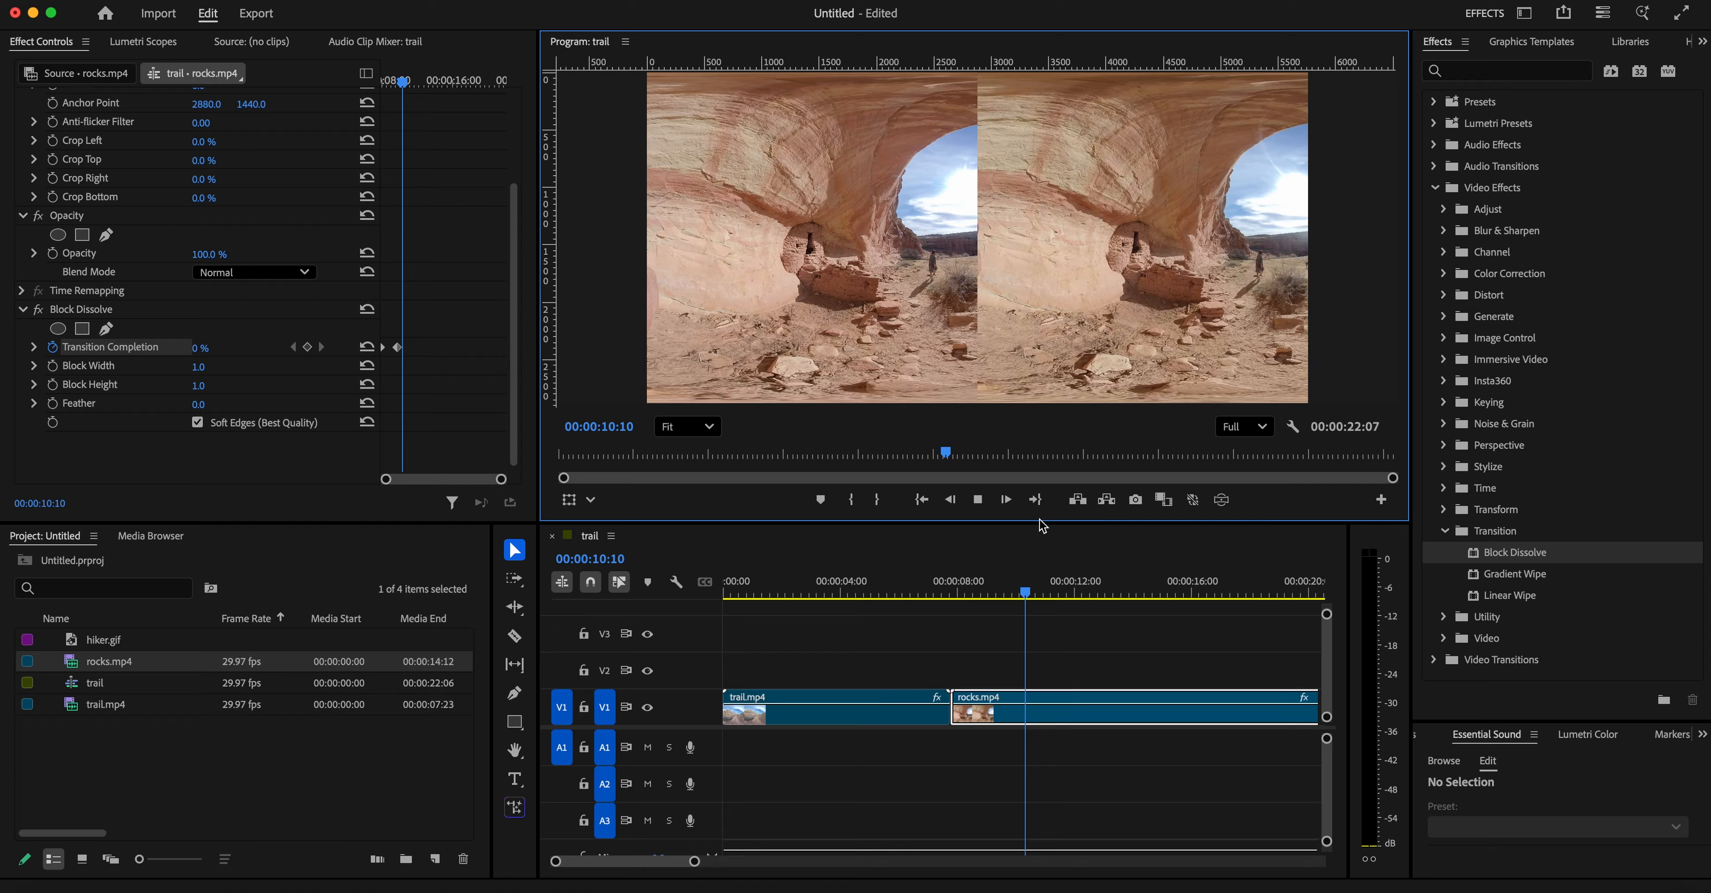
pyautogui.click(978, 500)
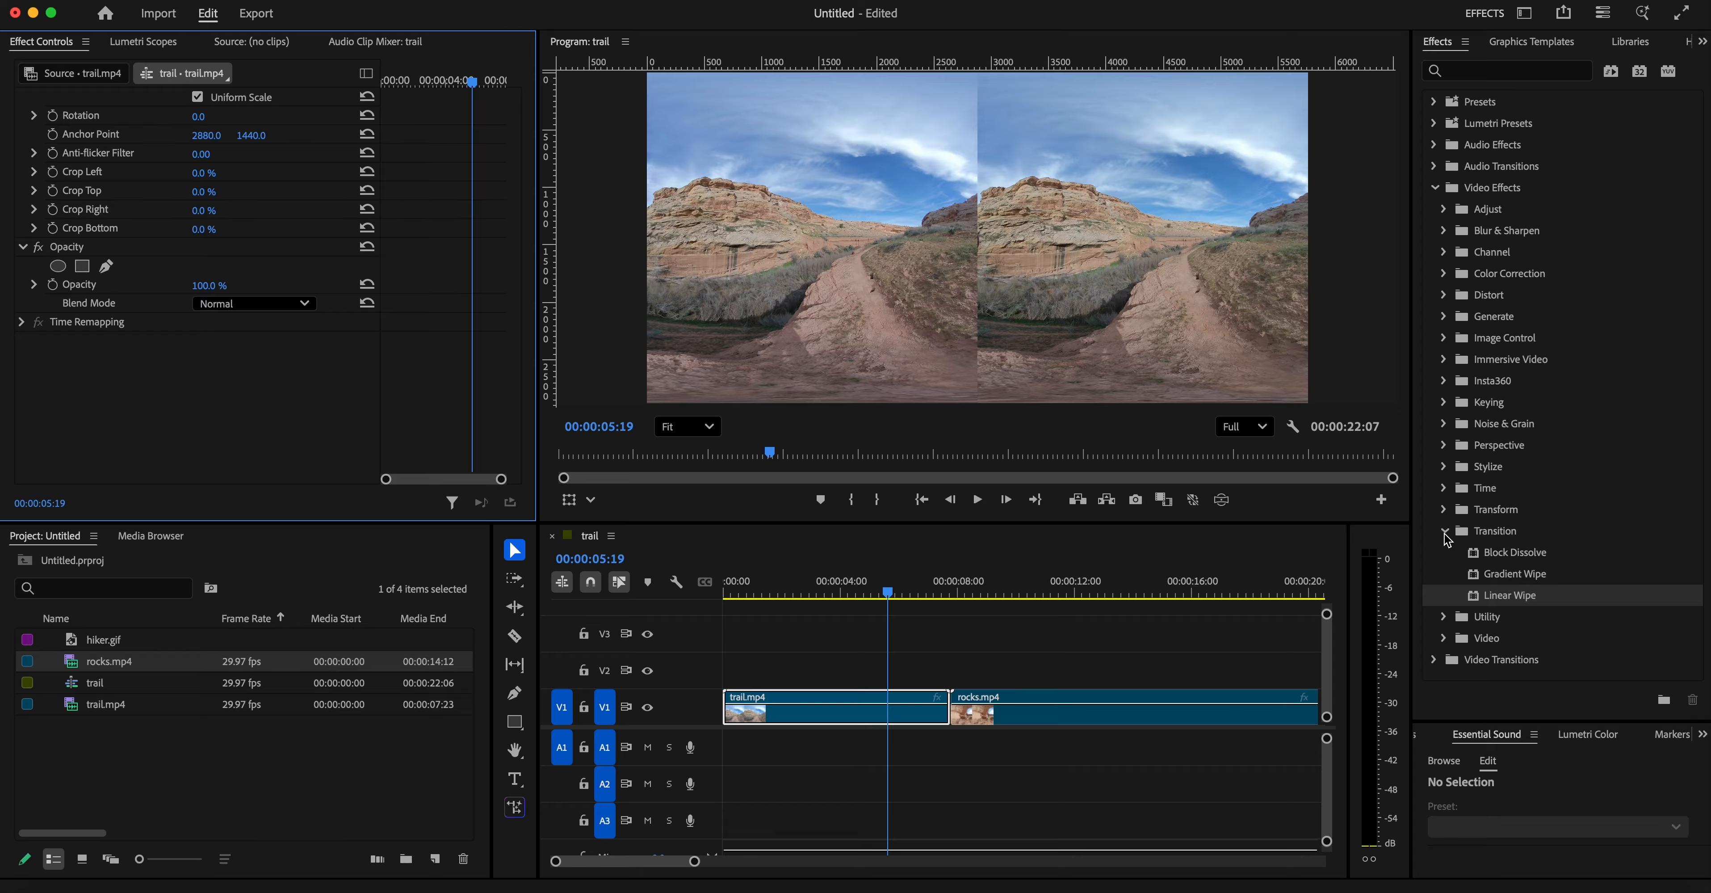
# - Collapse the Transition effects and look through the Utility and Video effect categories
pyautogui.click(1444, 531)
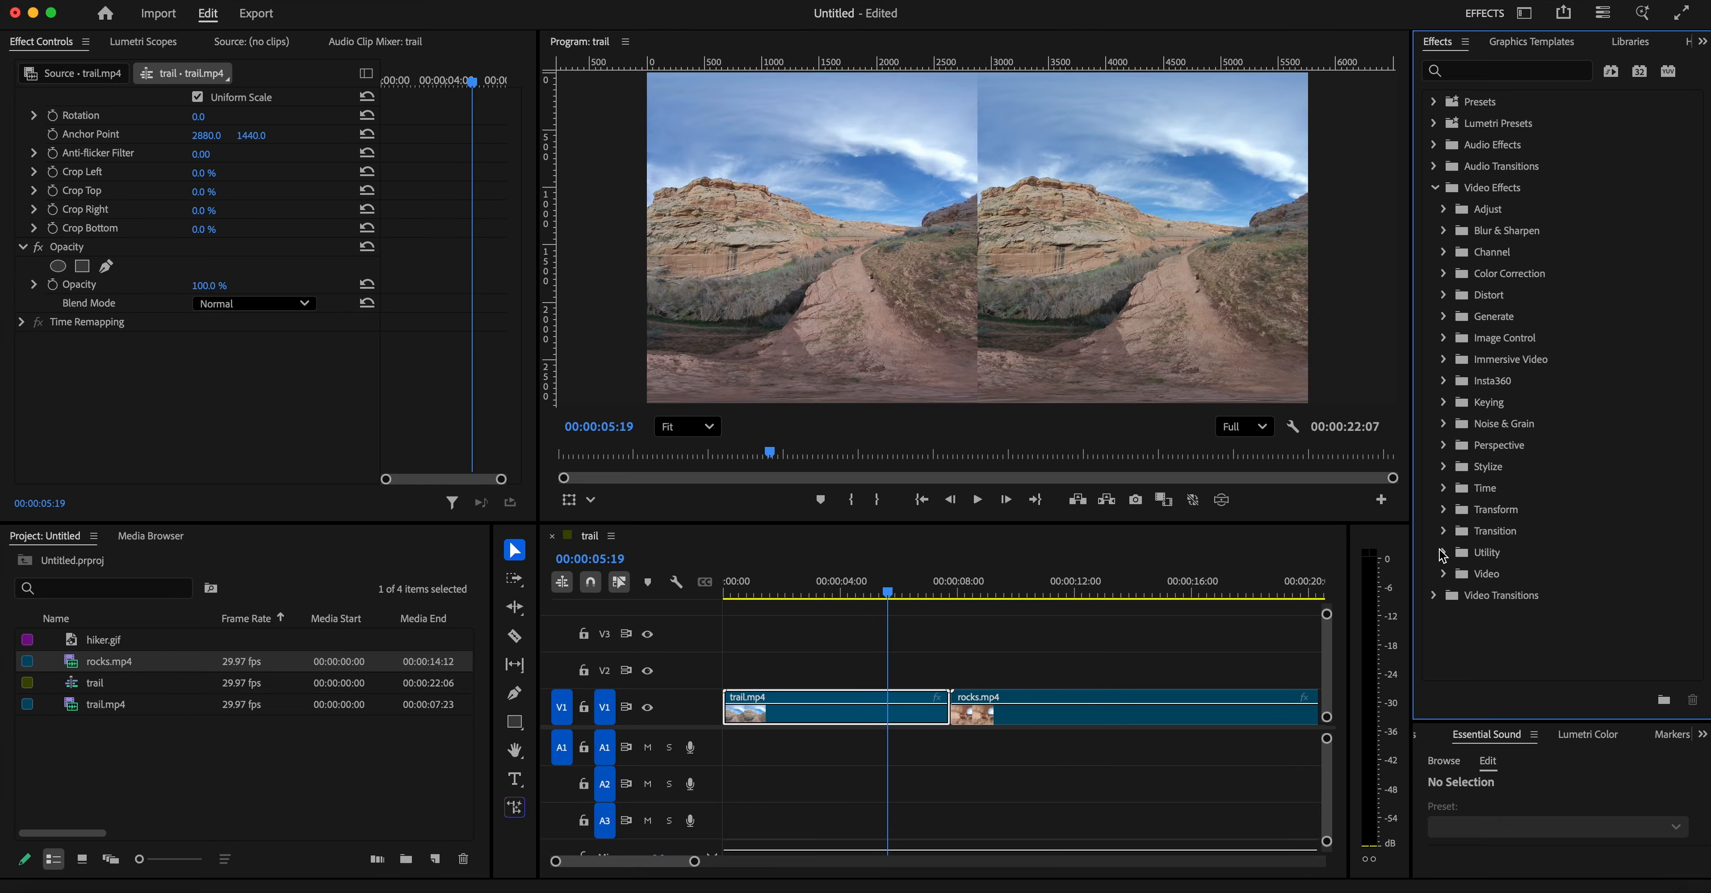
pyautogui.click(1444, 553)
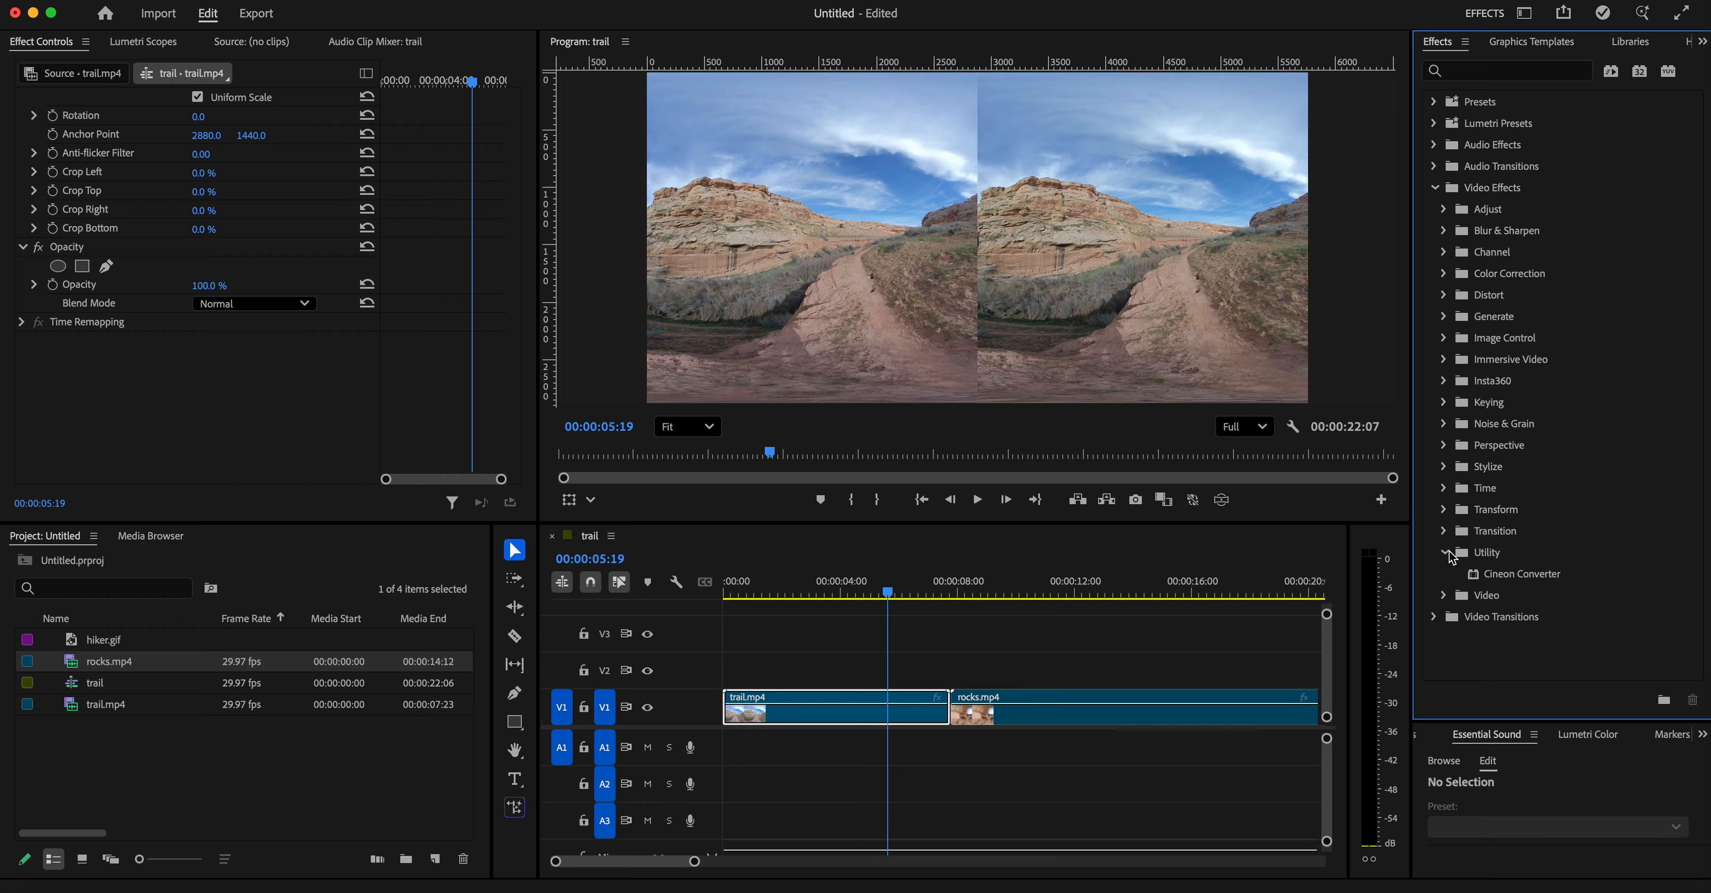
pyautogui.click(1444, 553)
pyautogui.click(1445, 575)
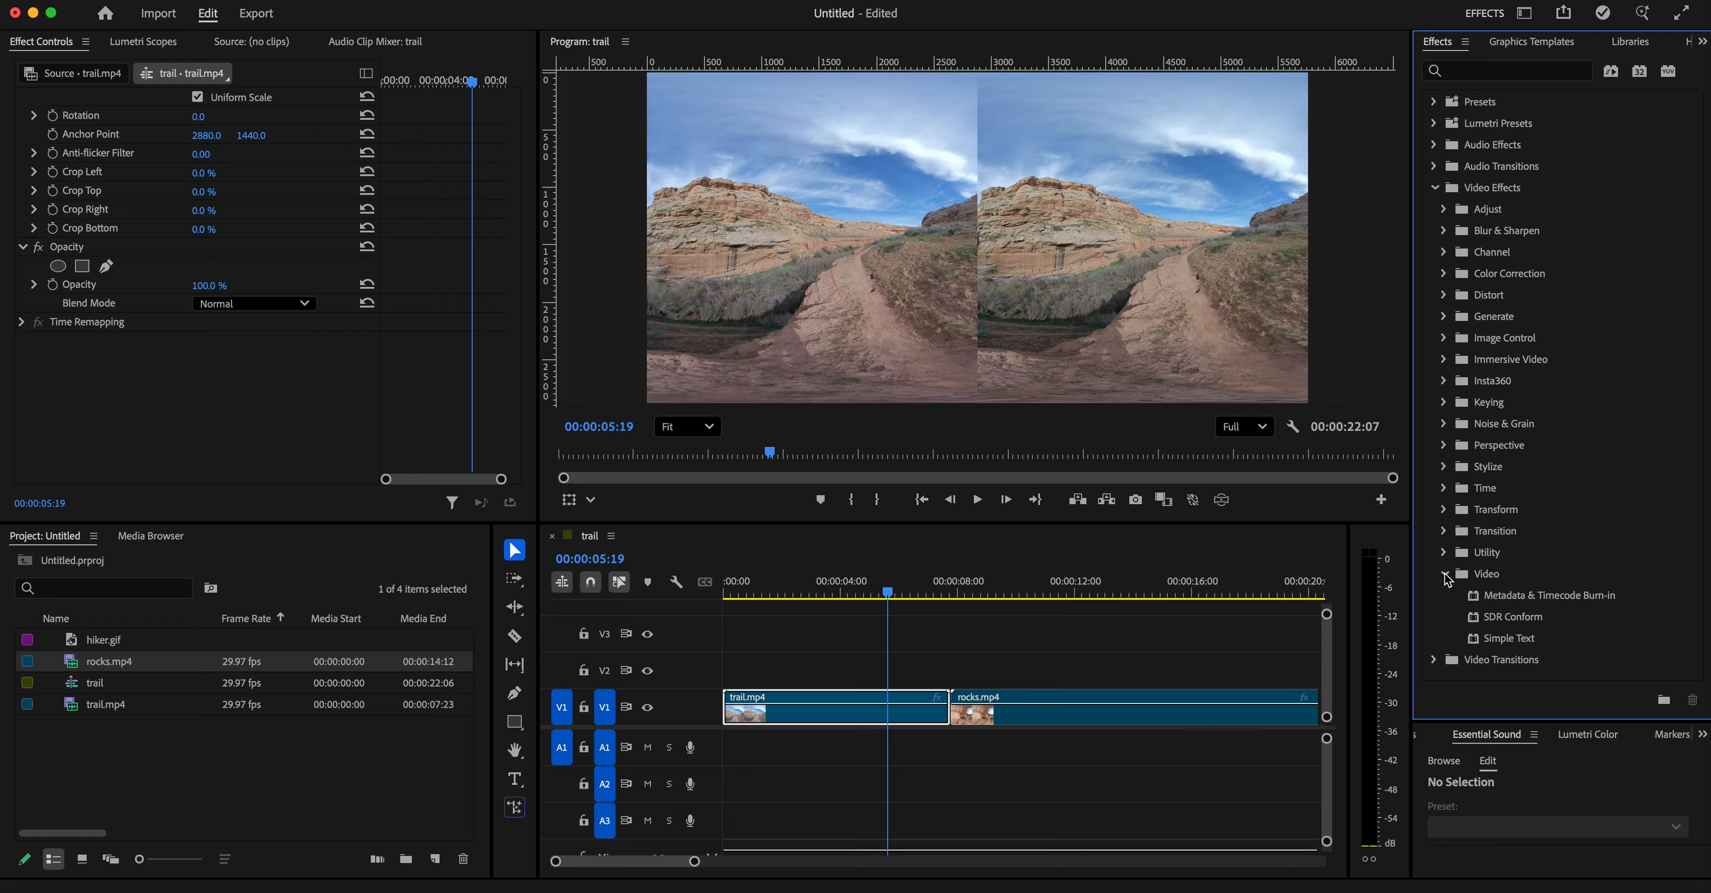
pyautogui.click(1445, 575)
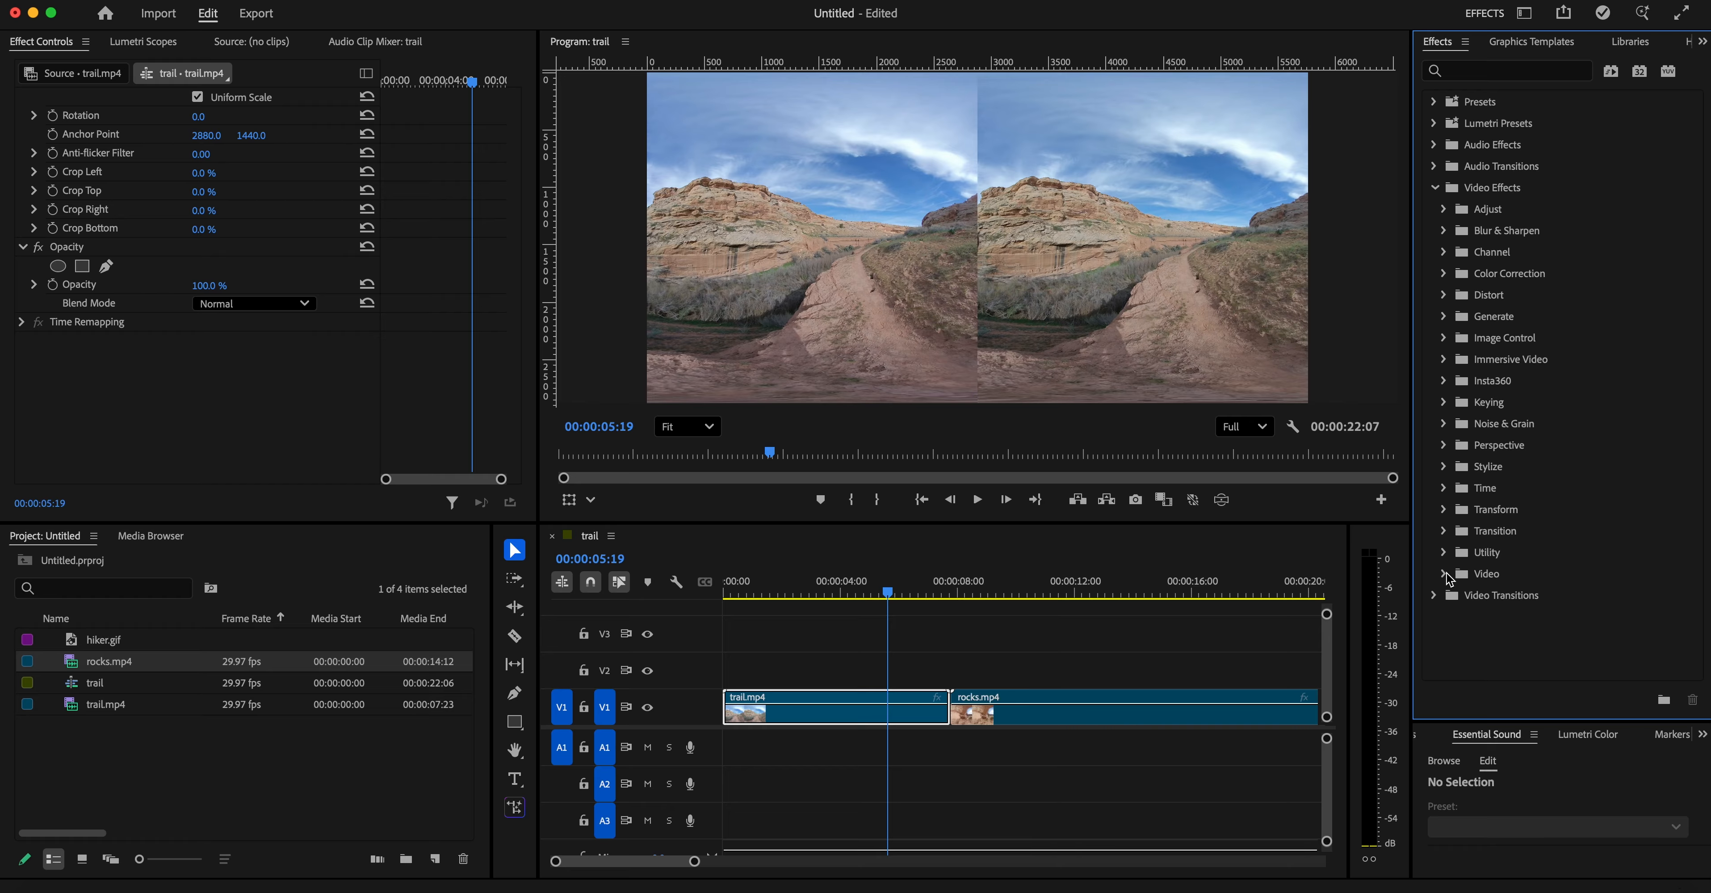
# - Add an Additive Dissolve transition centred on the cut between the trail and rocks clips, accepting repeated frames, and select it
pyautogui.click(1435, 595)
pyautogui.scroll(-2, 1539, 540)
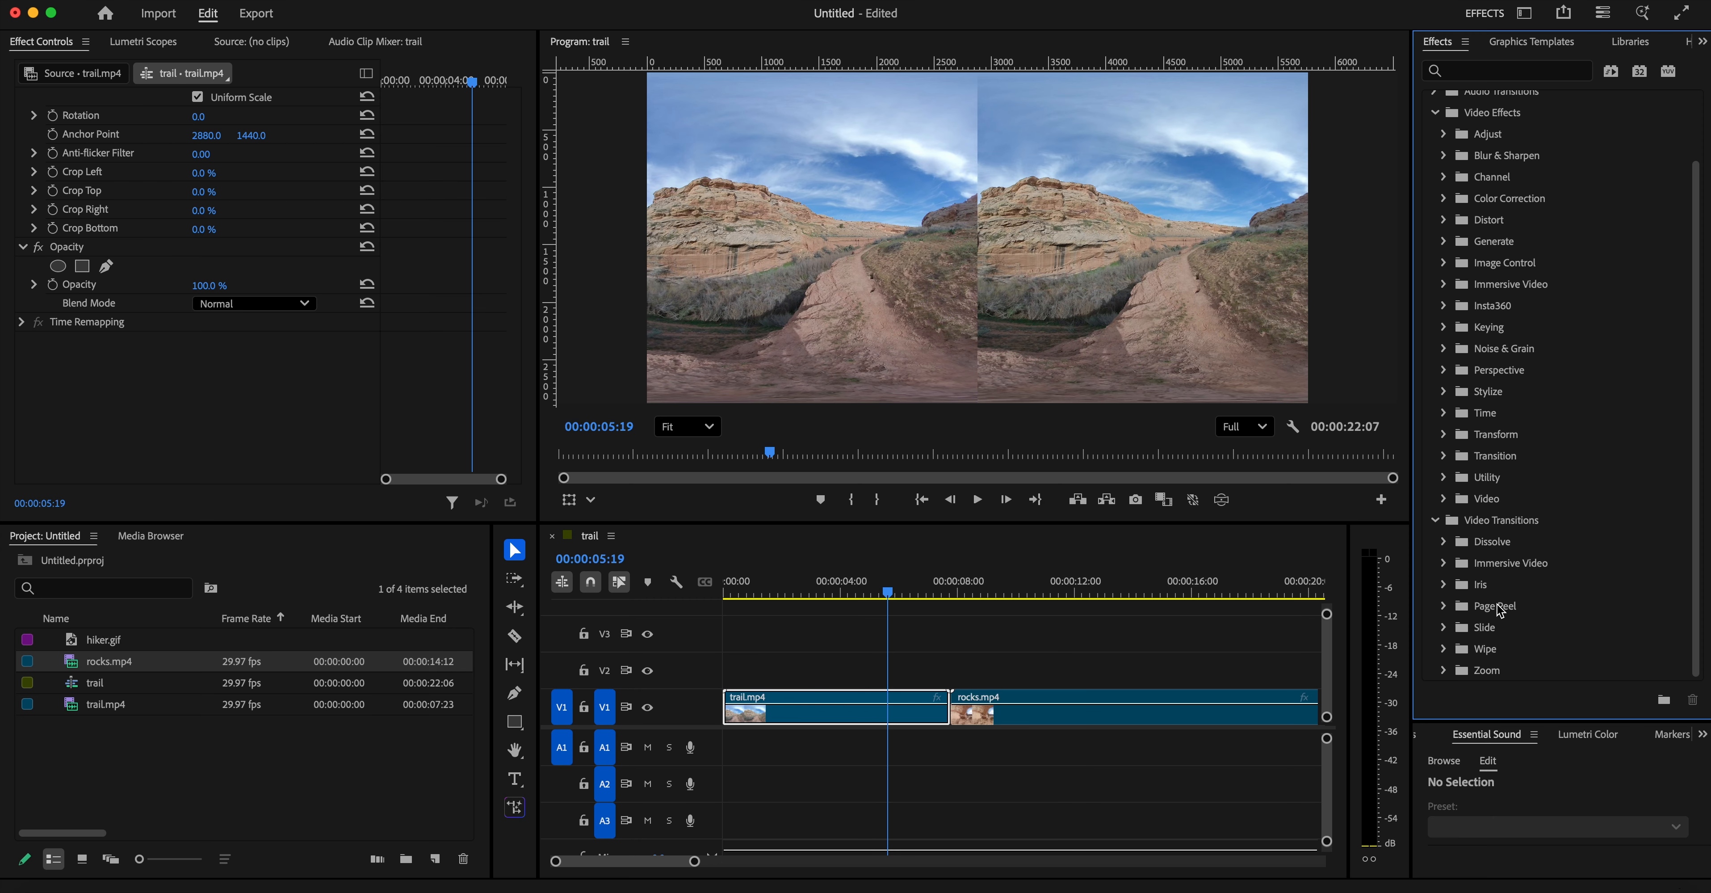
pyautogui.click(1445, 542)
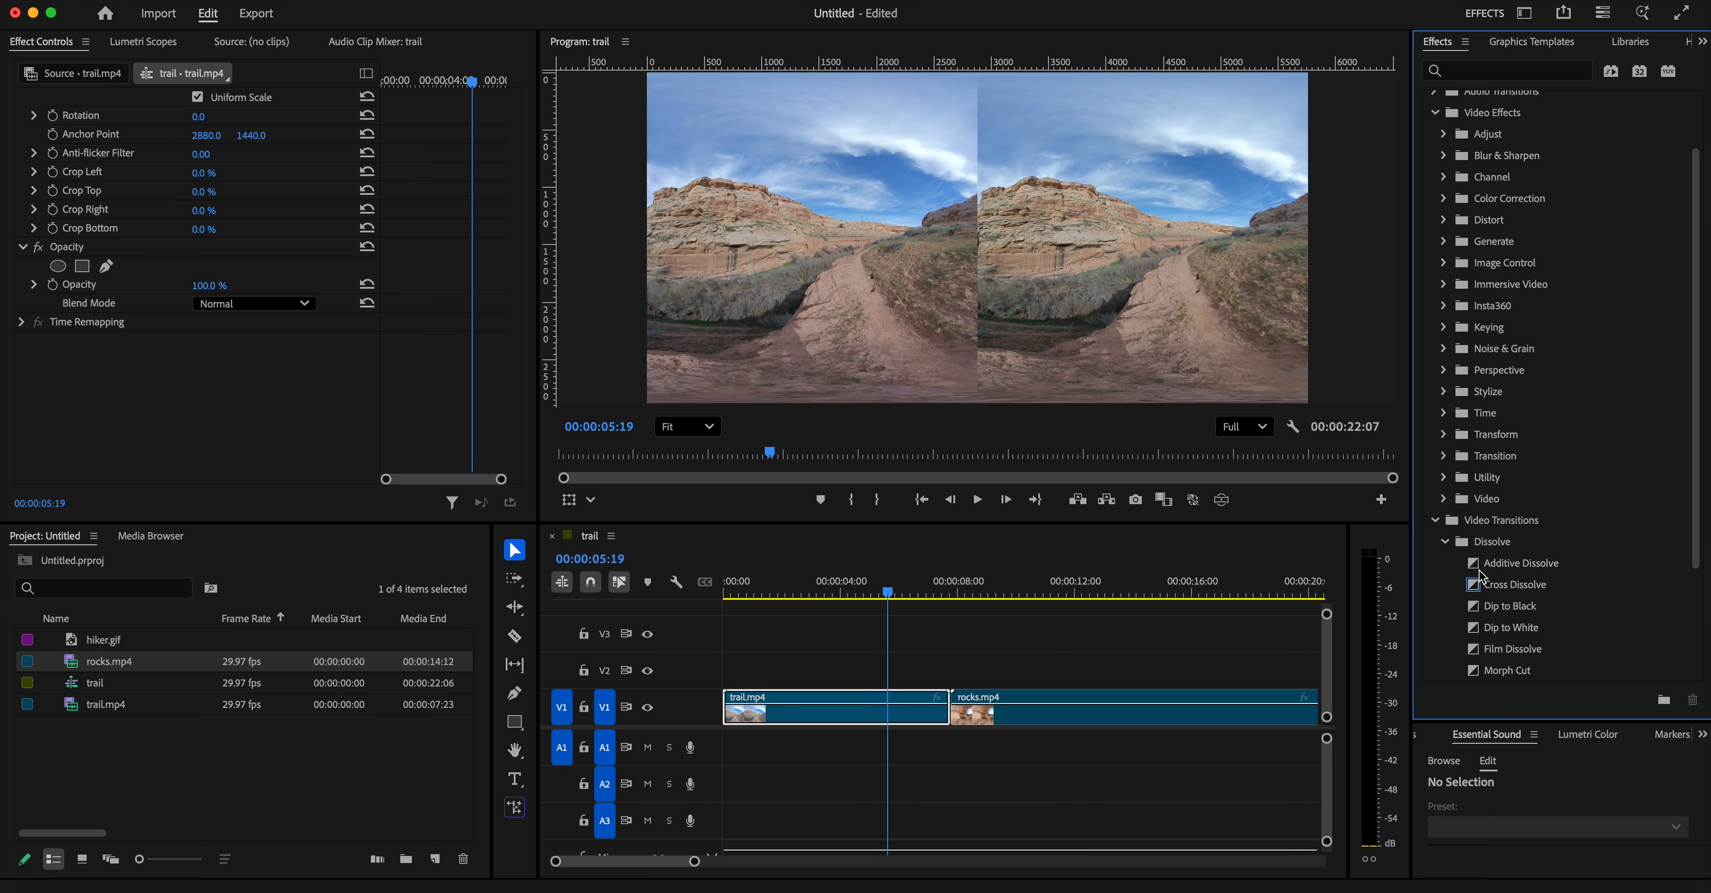
pyautogui.click(1481, 566)
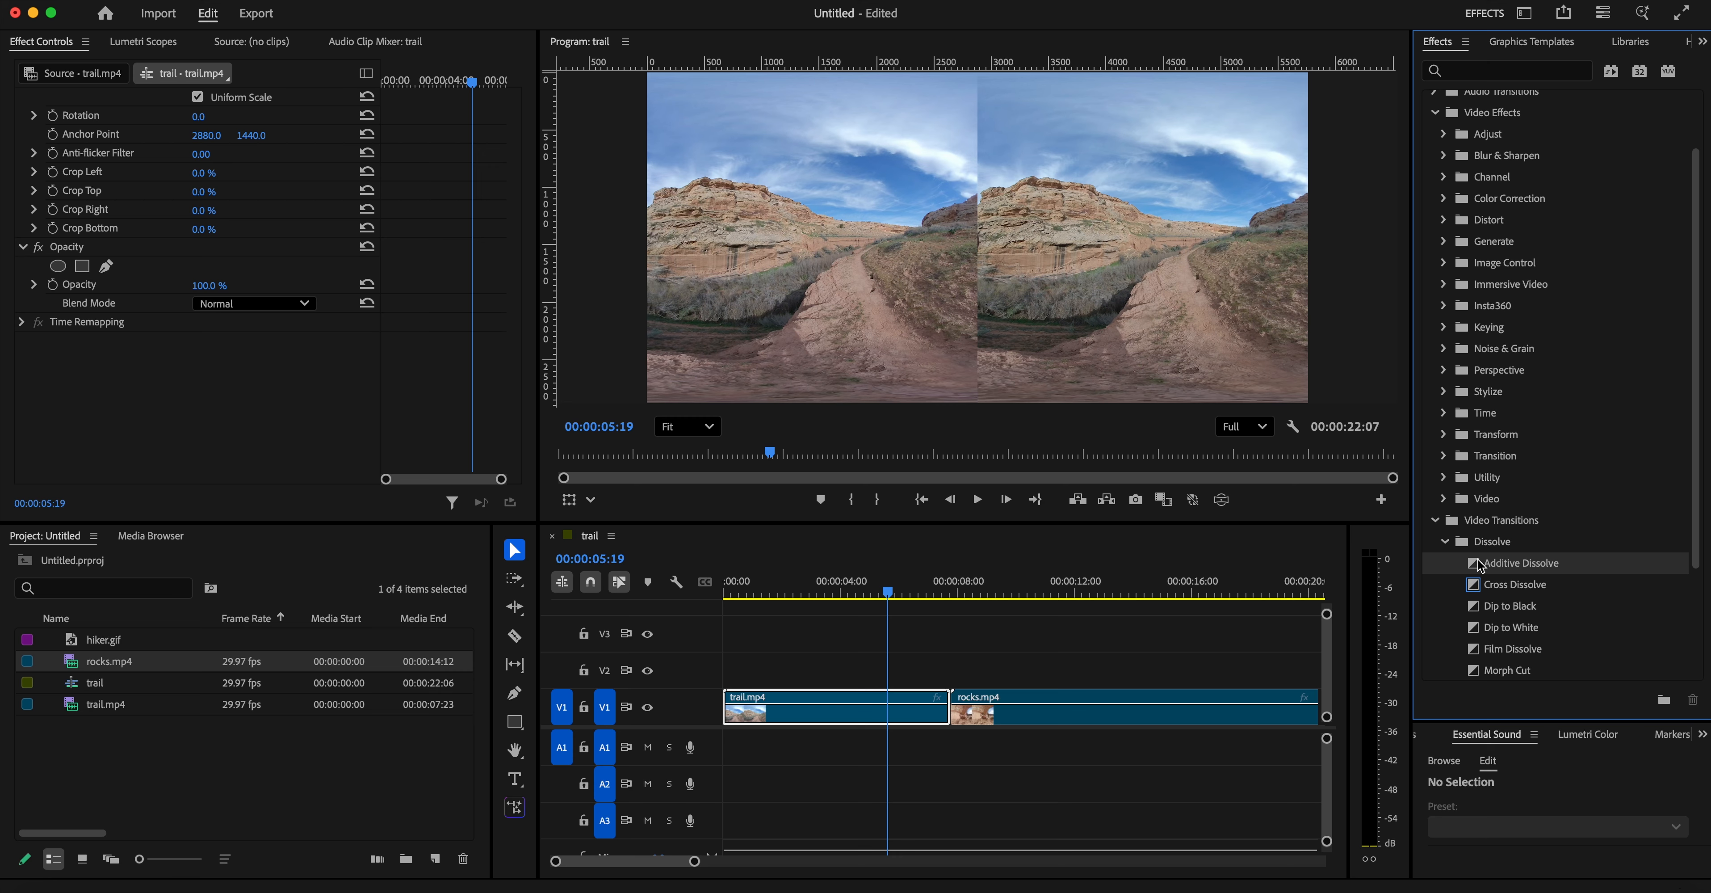
pyautogui.moveTo(1481, 565); pyautogui.dragTo(946, 712)
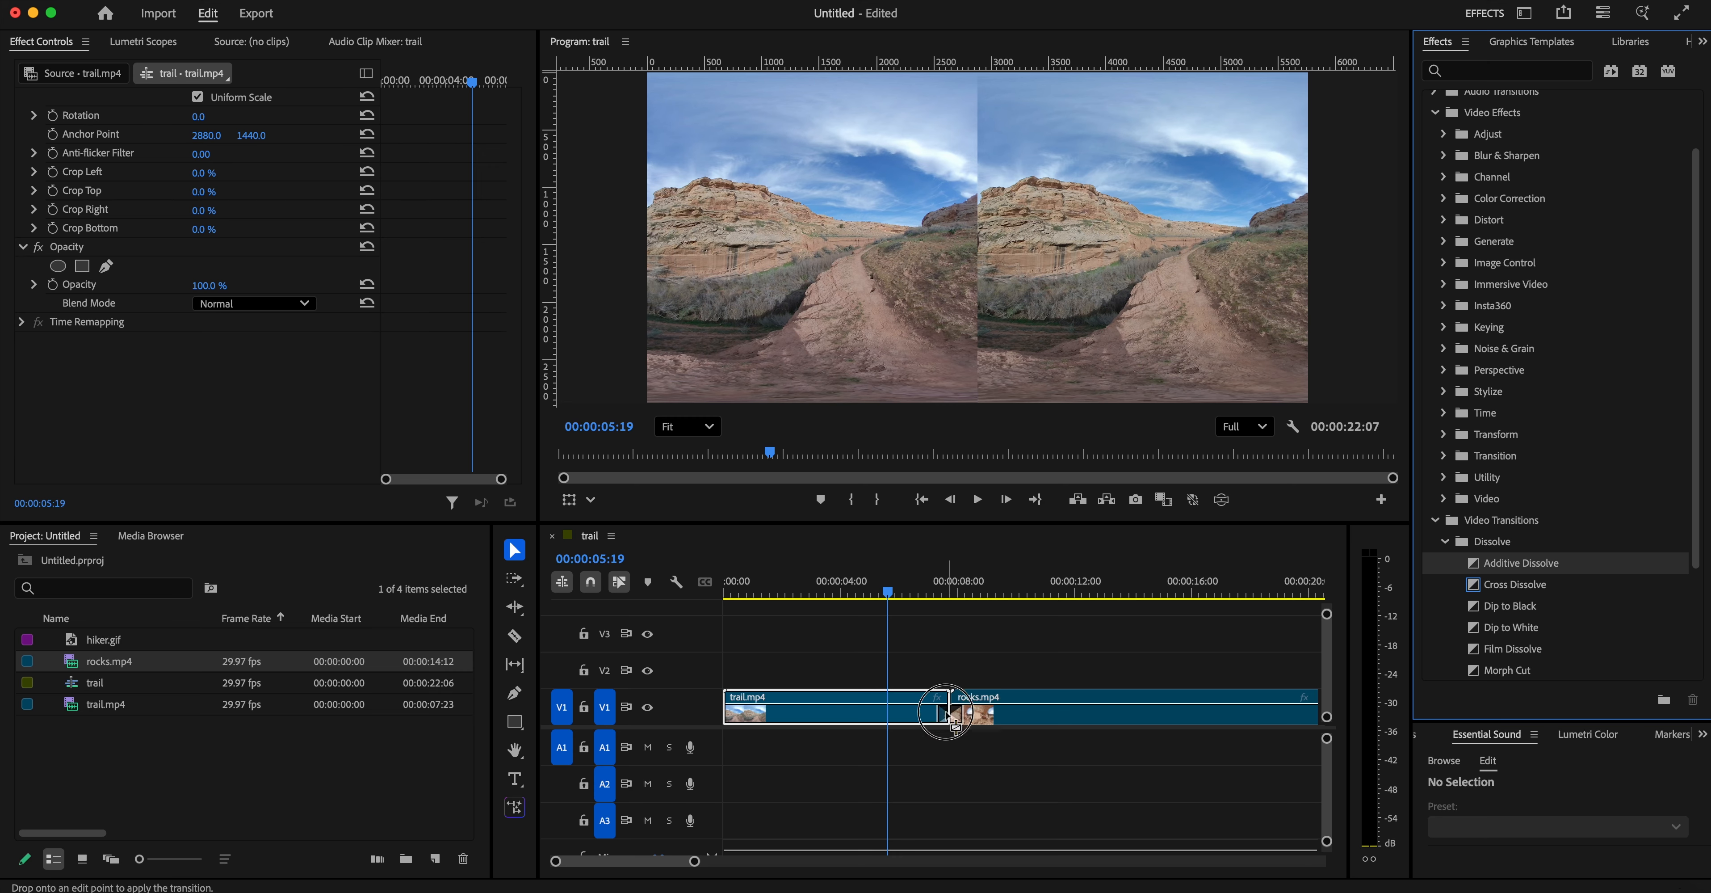
pyautogui.moveTo(946, 713); pyautogui.dragTo(947, 712)
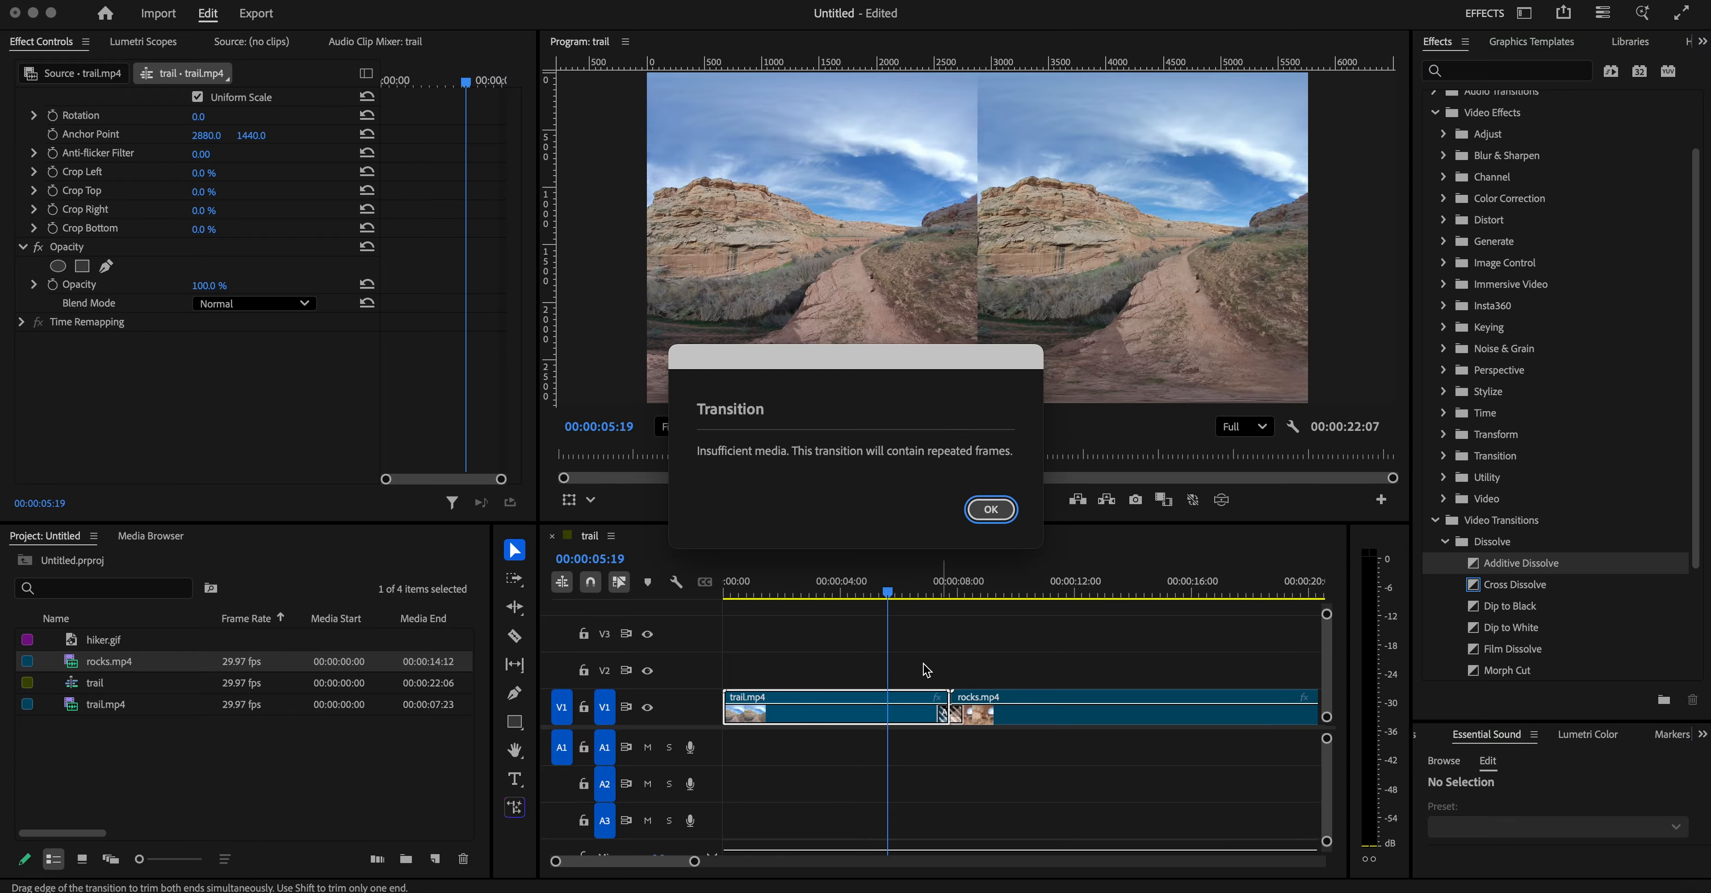
pyautogui.click(991, 509)
pyautogui.moveTo(888, 591); pyautogui.dragTo(929, 642)
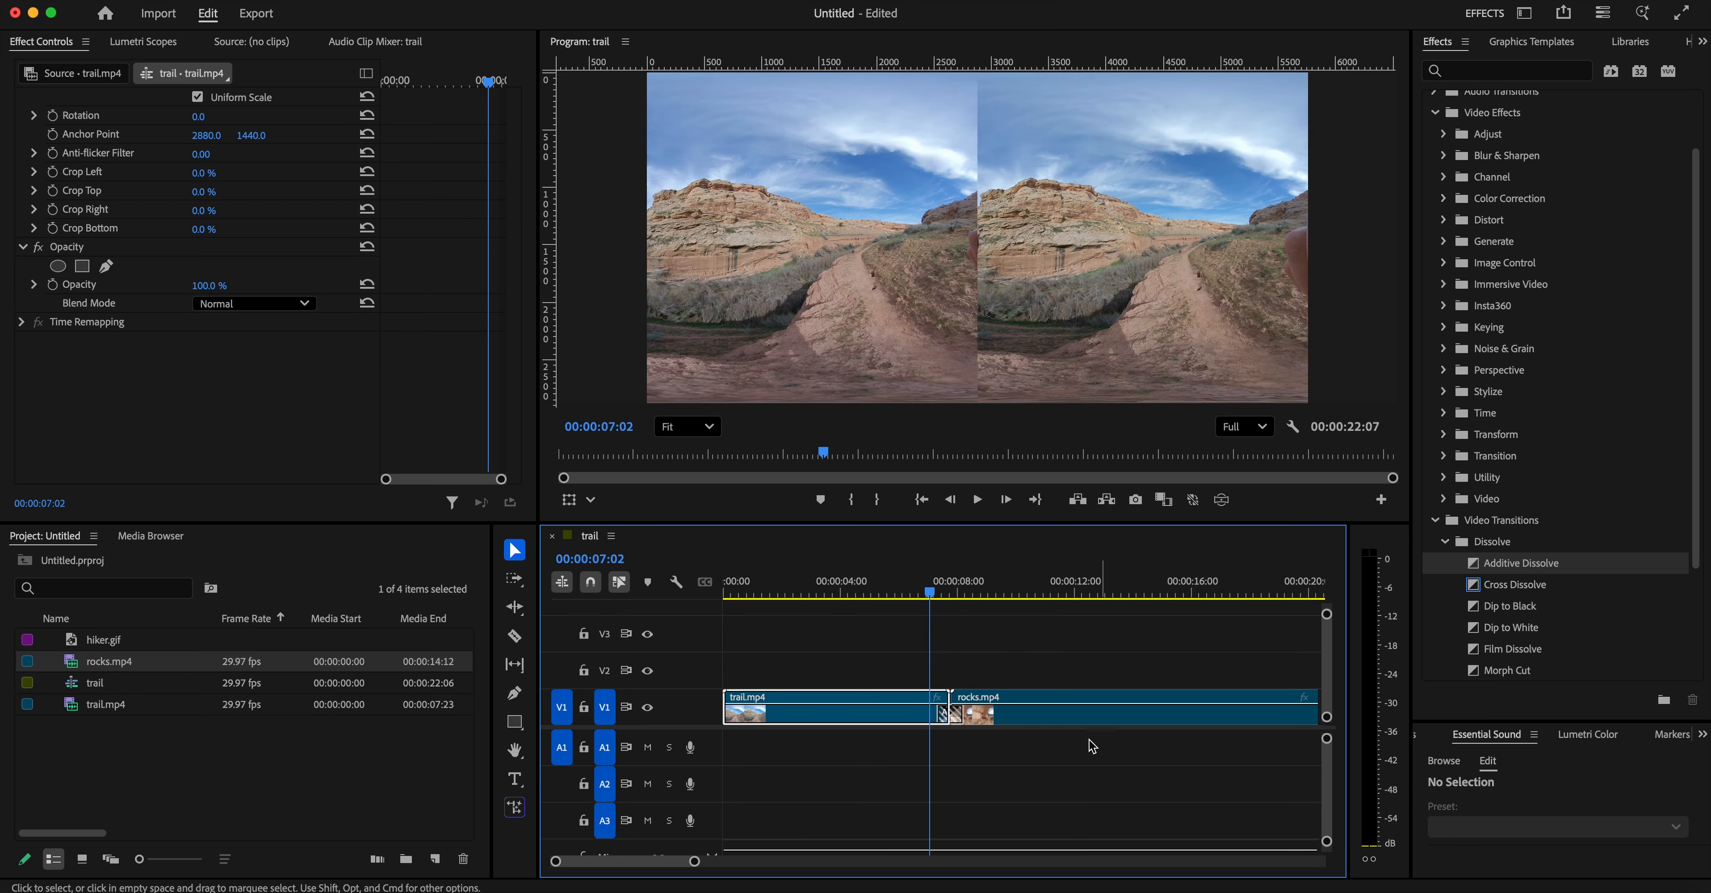
pyautogui.click(956, 718)
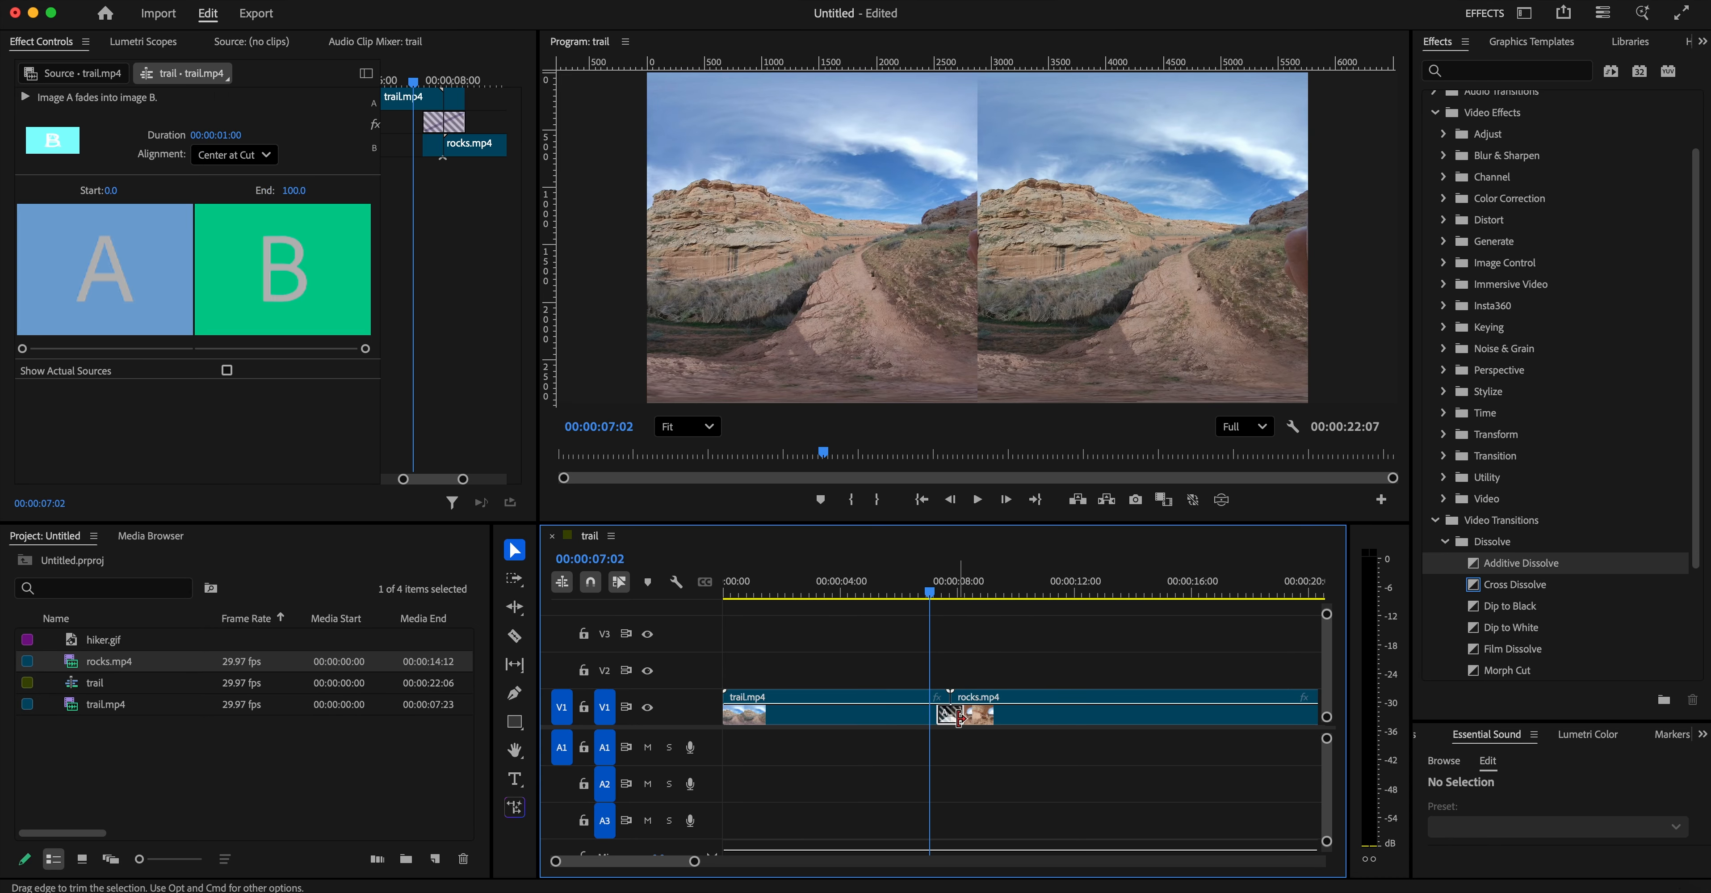
# - Replace the Additive Dissolve at the cut between the trail and rocks clips with a Cross Dissolve, accepting repeated frames
pyautogui.press('Delete')
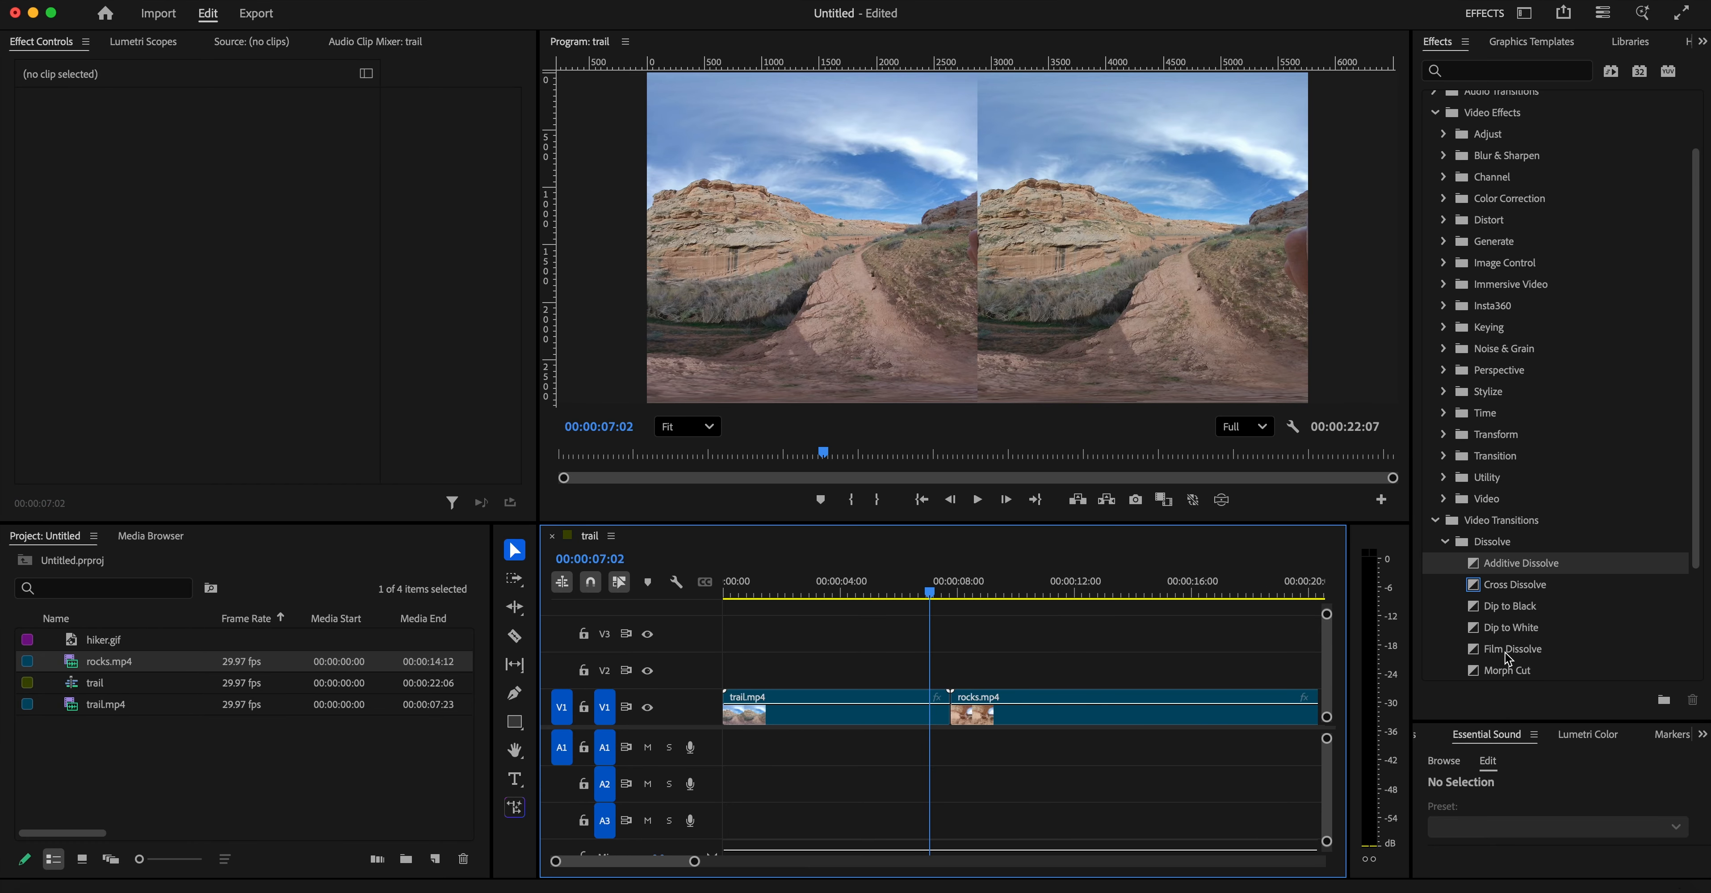
pyautogui.click(1490, 590)
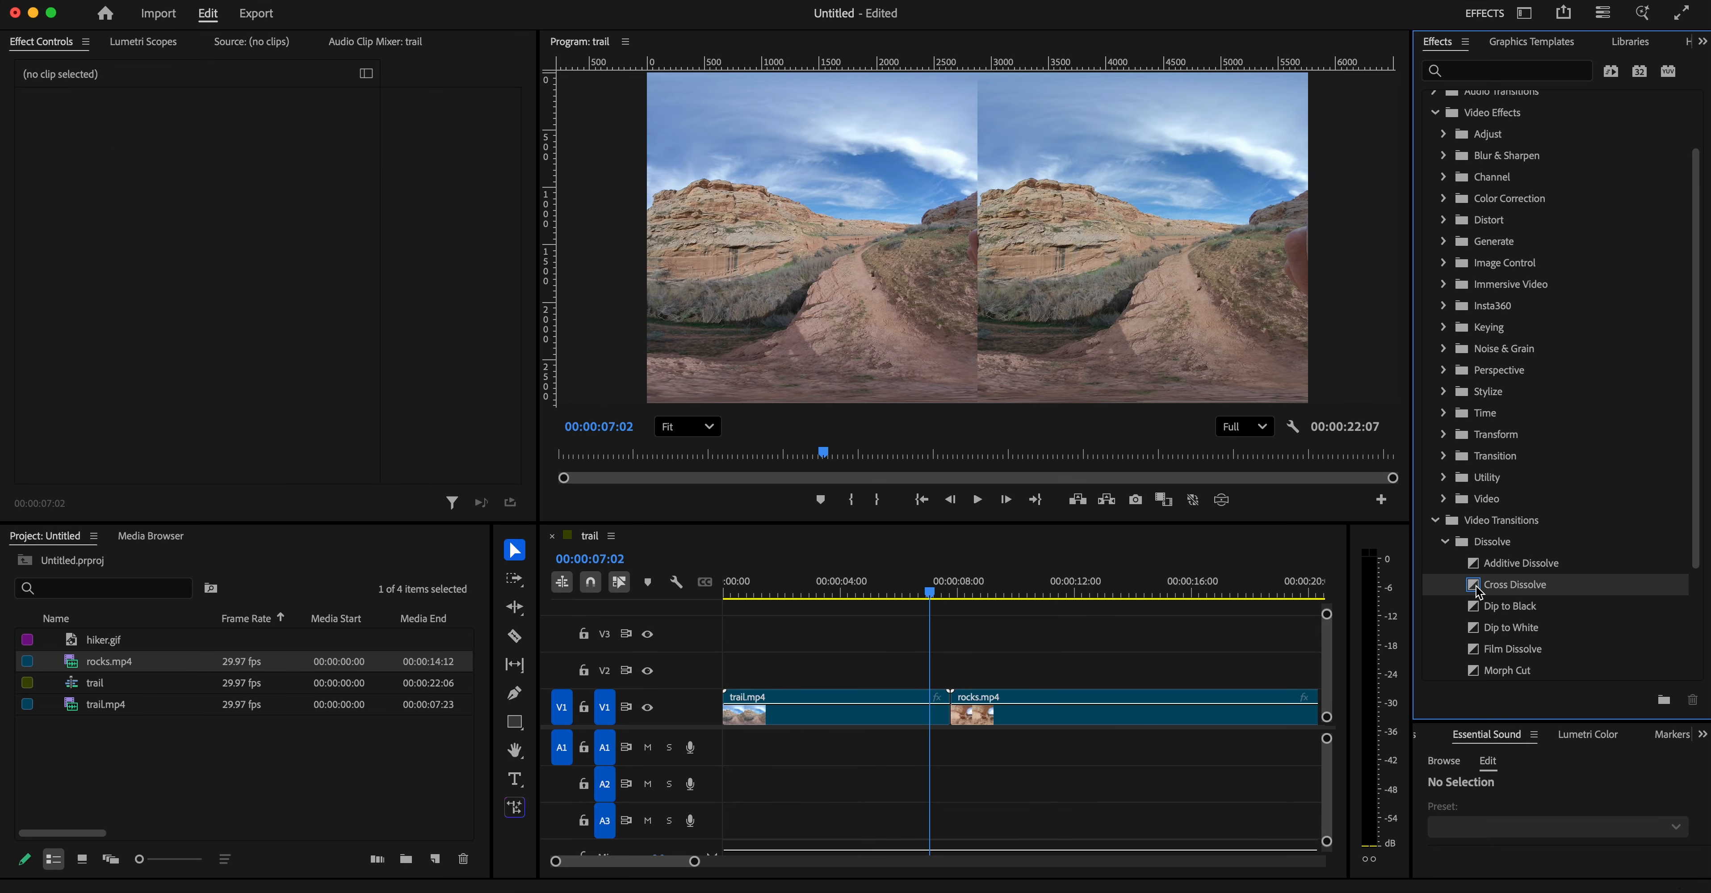
pyautogui.moveTo(1479, 591); pyautogui.dragTo(960, 720)
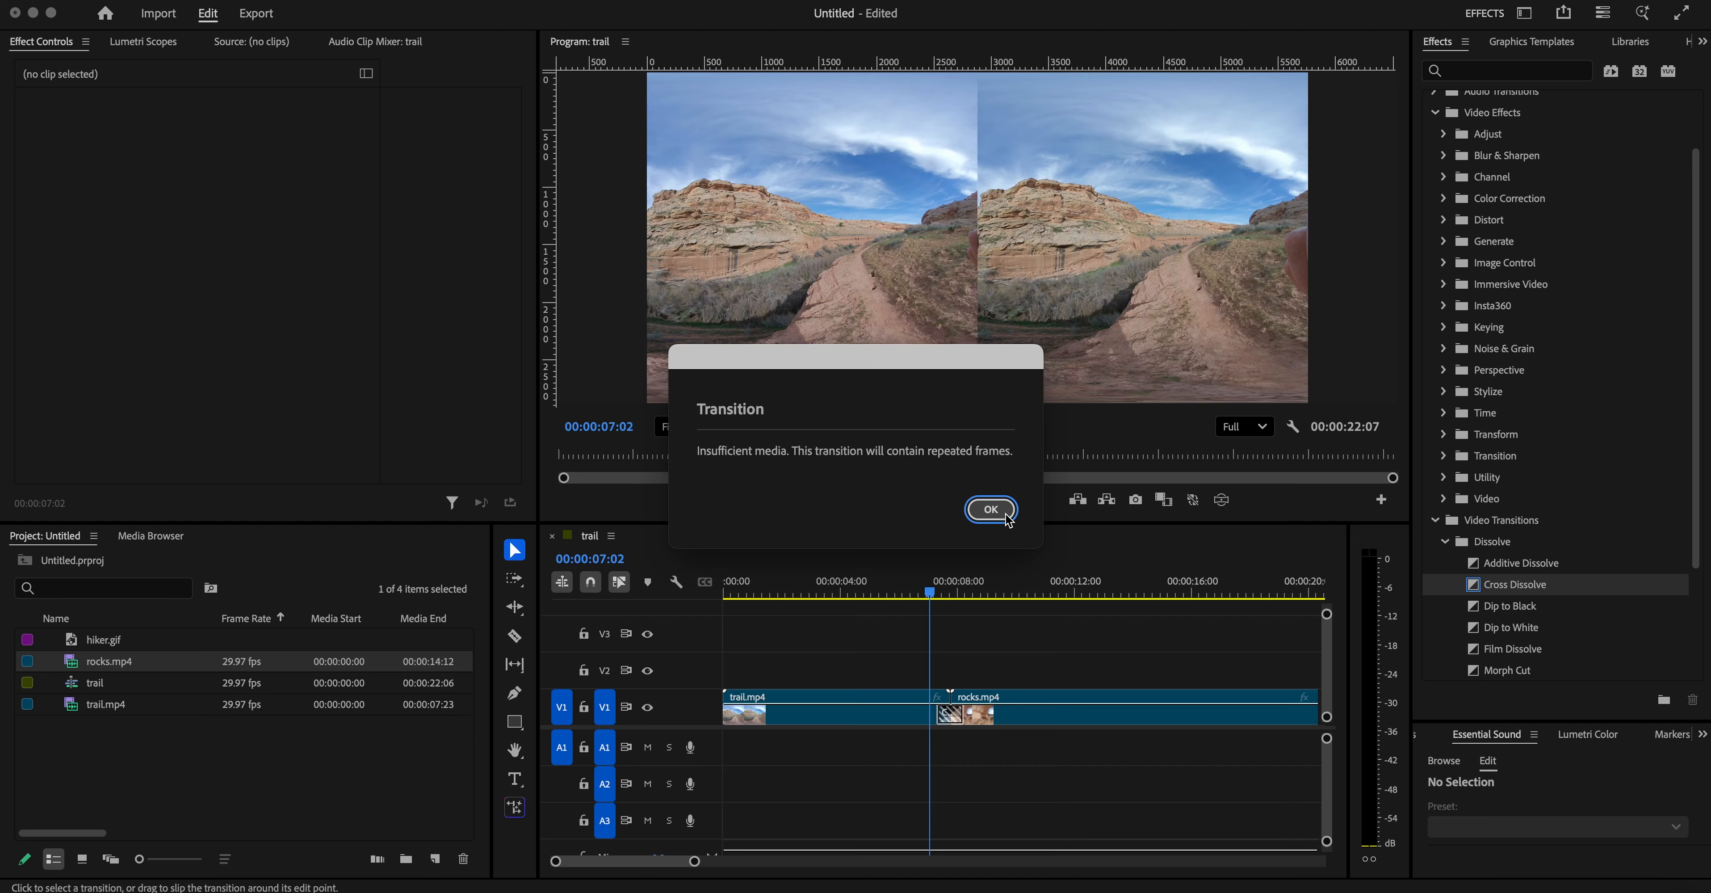
pyautogui.click(991, 509)
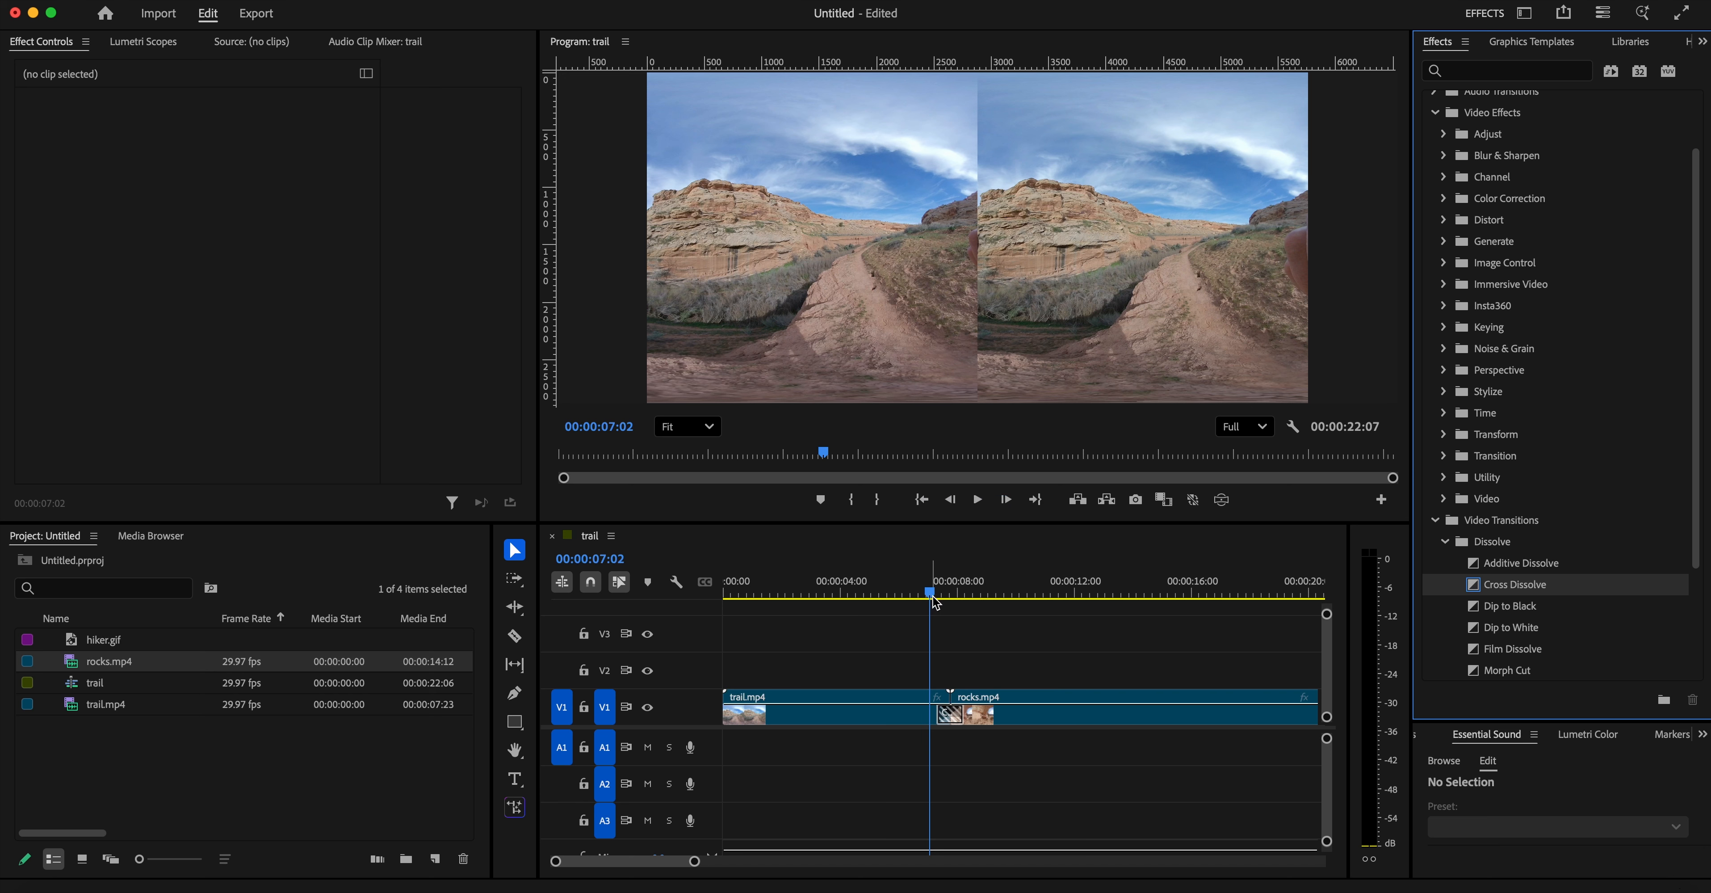
# - Lengthen the Cross Dissolve to about 00:00:05:08 across the trail and rocks cut and scrub through the blend
pyautogui.moveTo(932, 592)
pyautogui.mouseDown()
pyautogui.moveTo(985, 603)
pyautogui.moveTo(934, 612)
pyautogui.moveTo(986, 611)
pyautogui.moveTo(920, 612)
pyautogui.moveTo(992, 616)
pyautogui.moveTo(918, 614)
pyautogui.mouseUp()
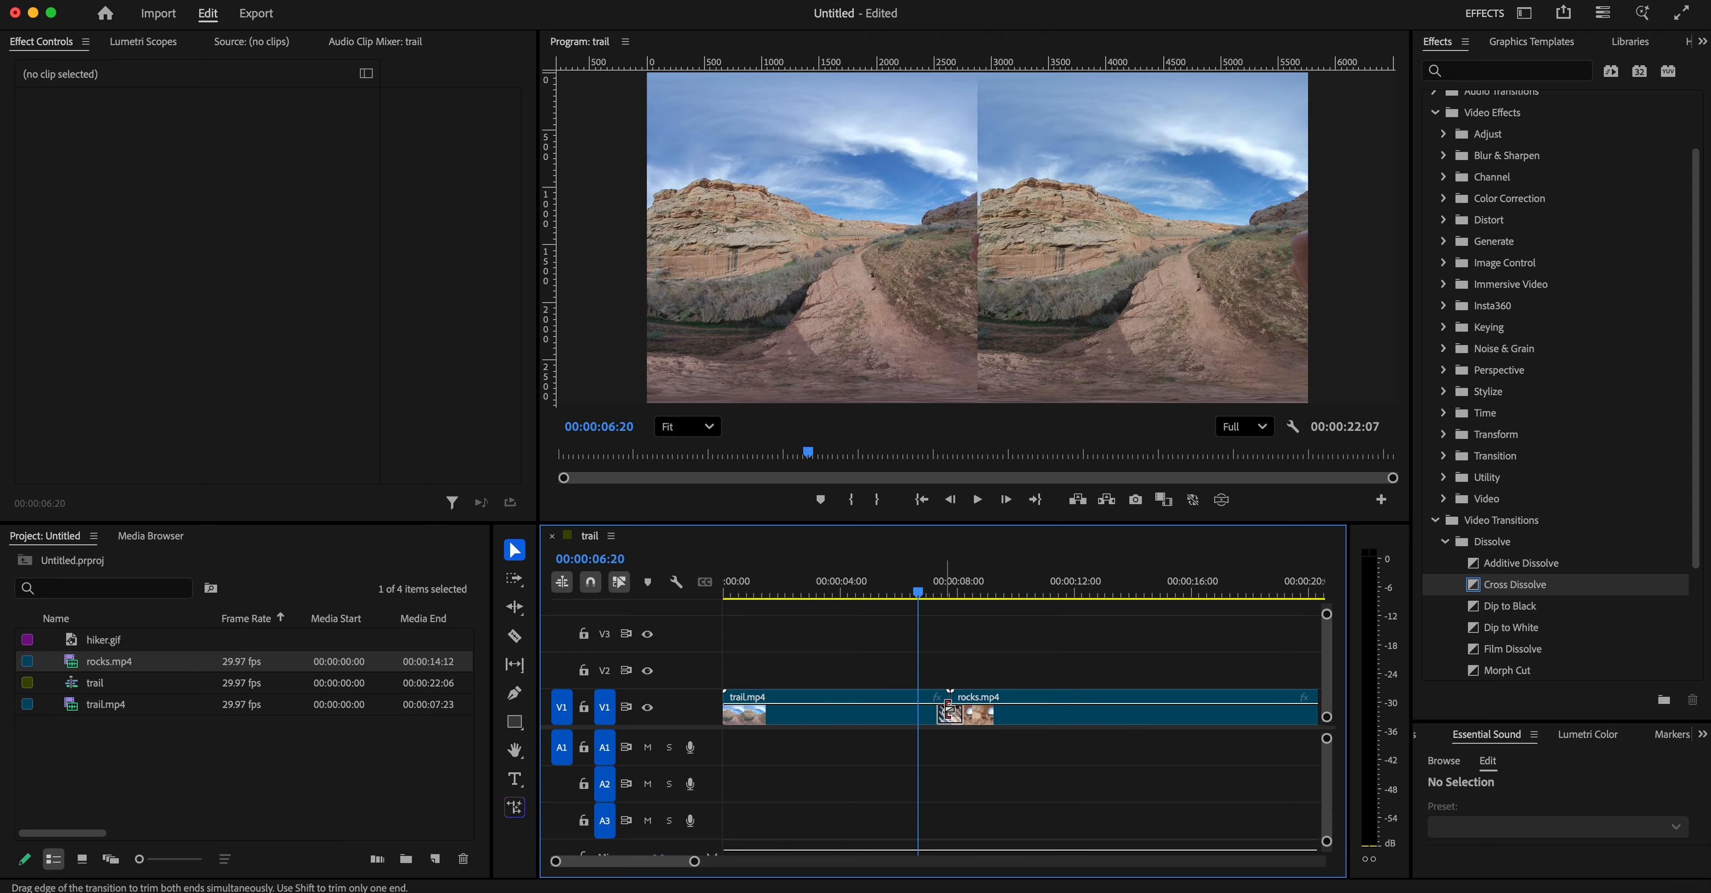
pyautogui.moveTo(962, 715); pyautogui.dragTo(875, 713)
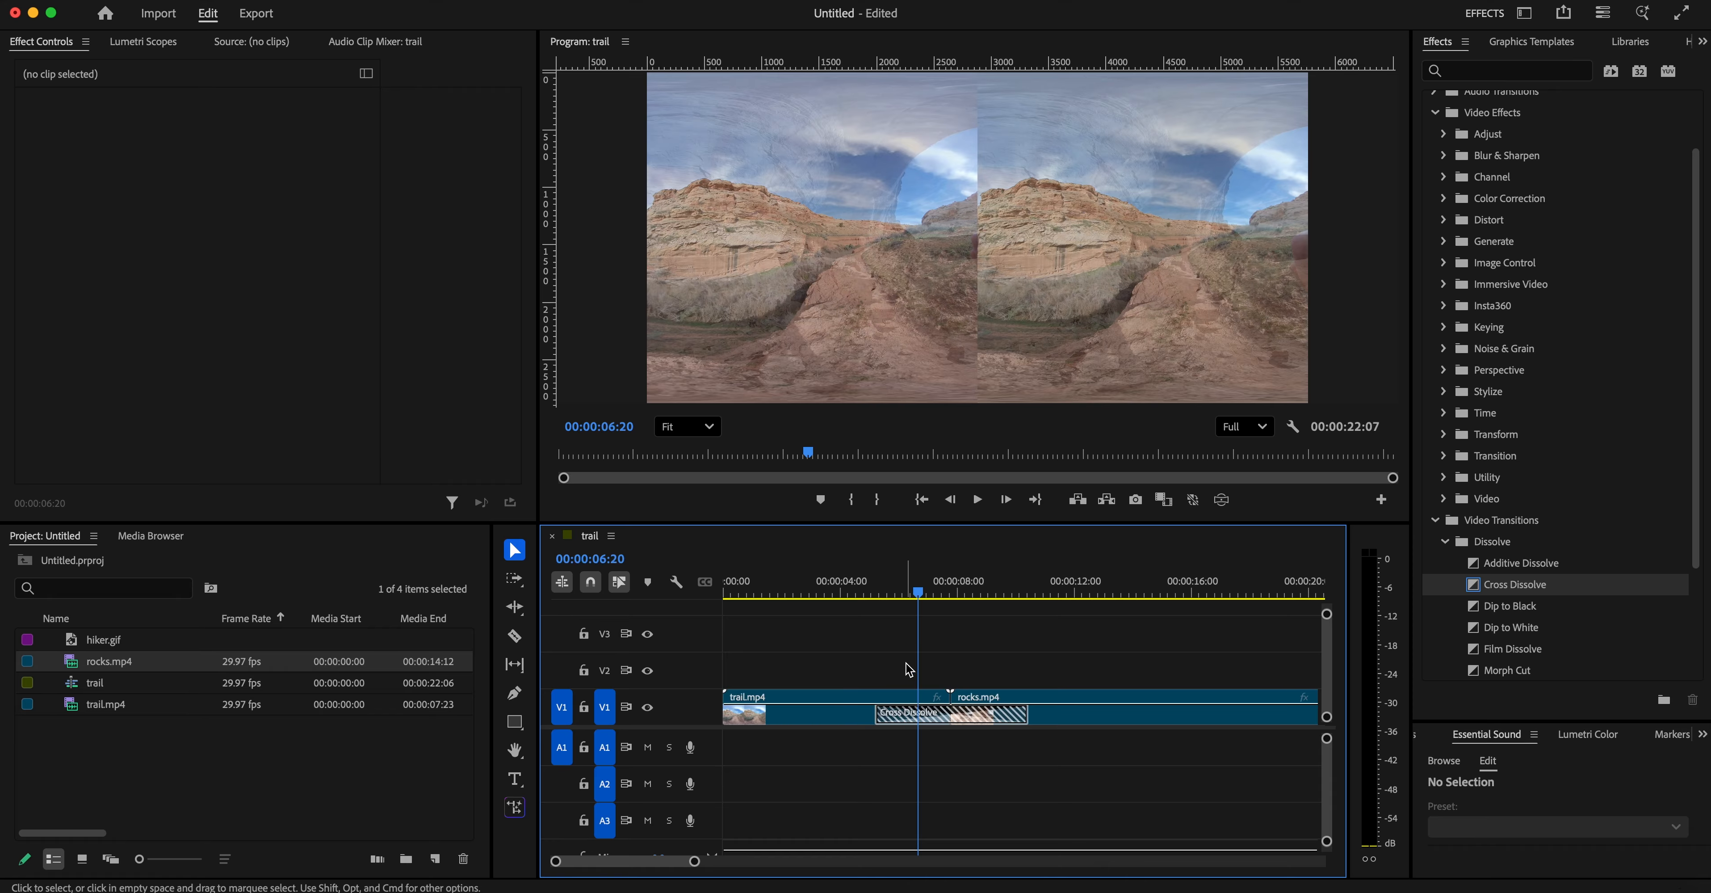
pyautogui.click(885, 598)
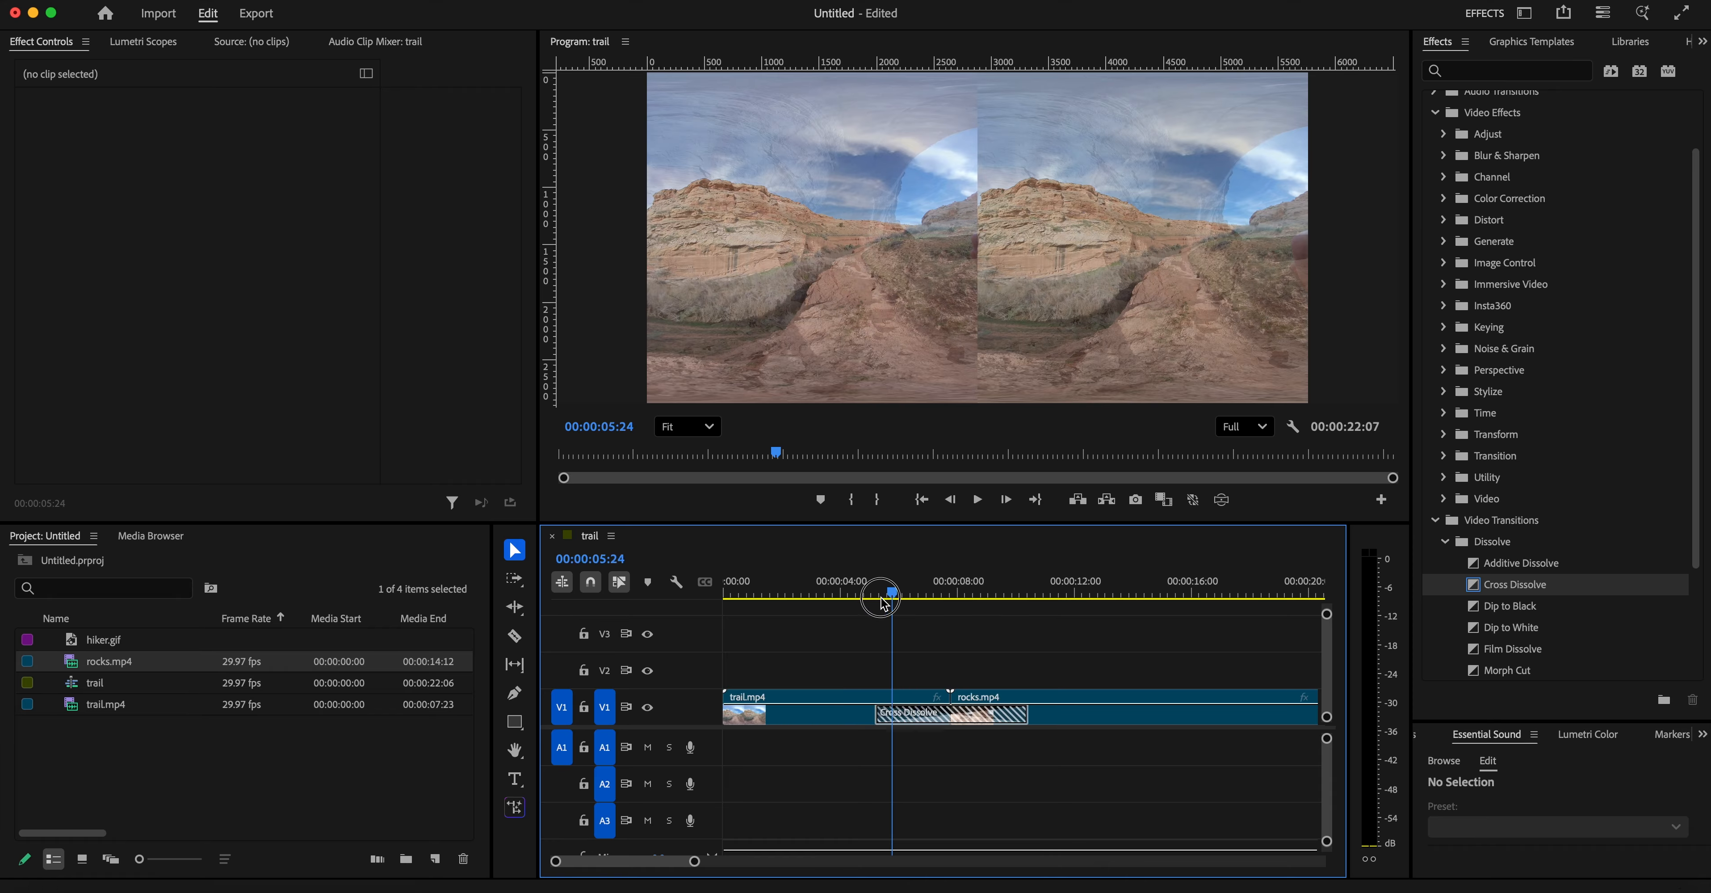
pyautogui.moveTo(884, 603); pyautogui.dragTo(867, 651)
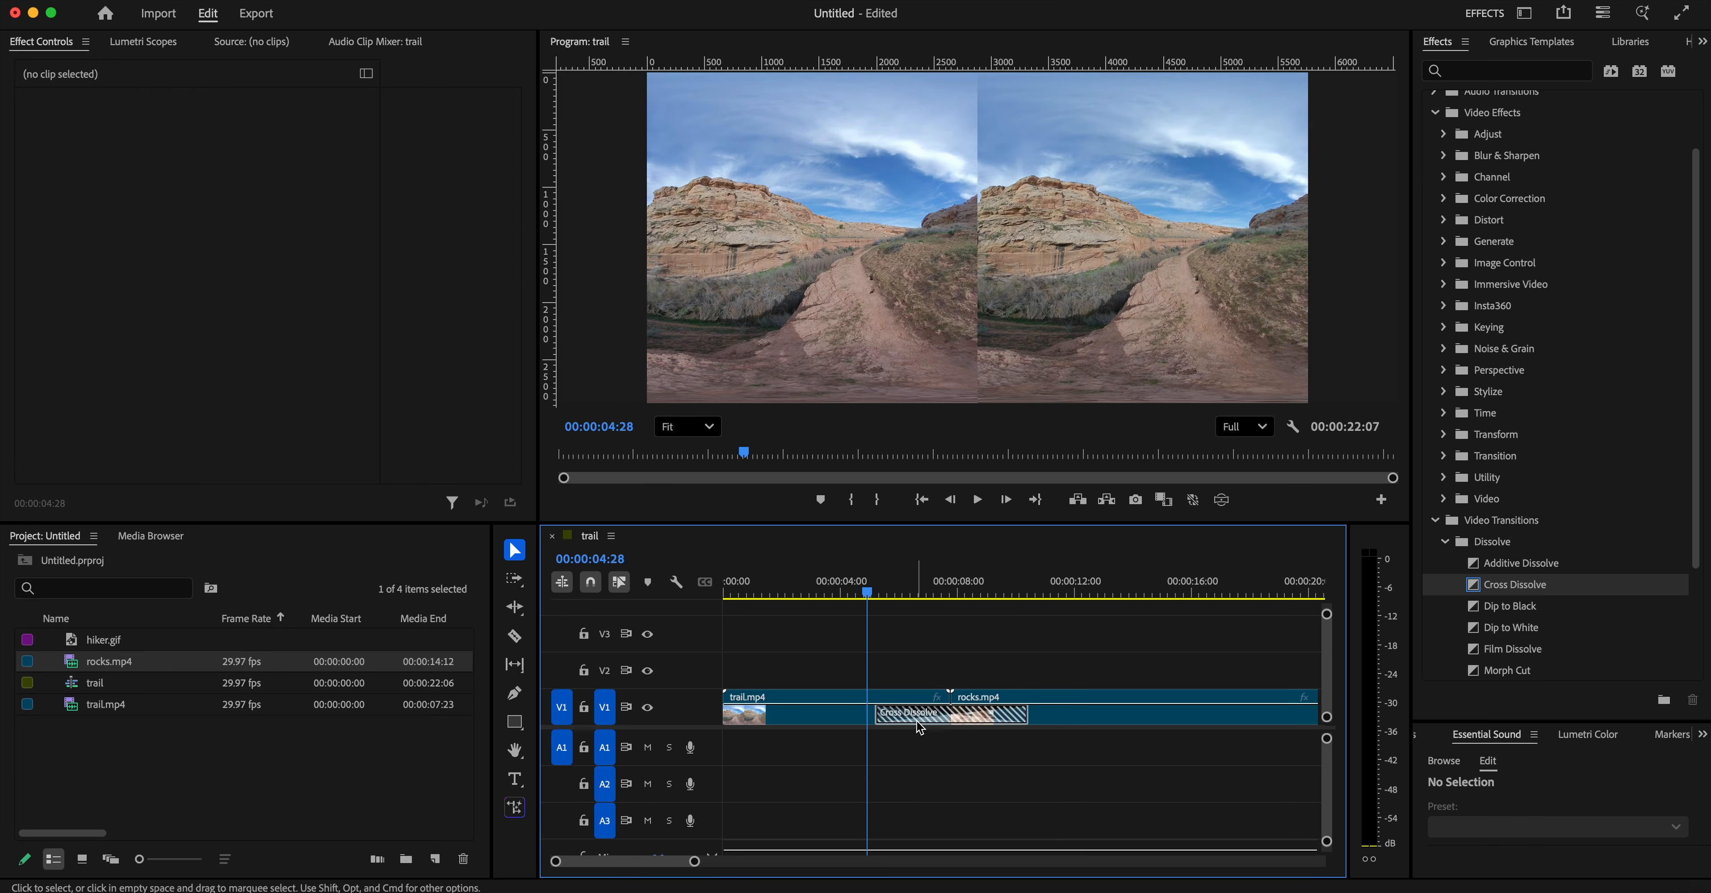
# - Replace the Cross Dissolve with a Dip to Black at the same cut, accepting repeated frames, and scrub through it
pyautogui.click(925, 719)
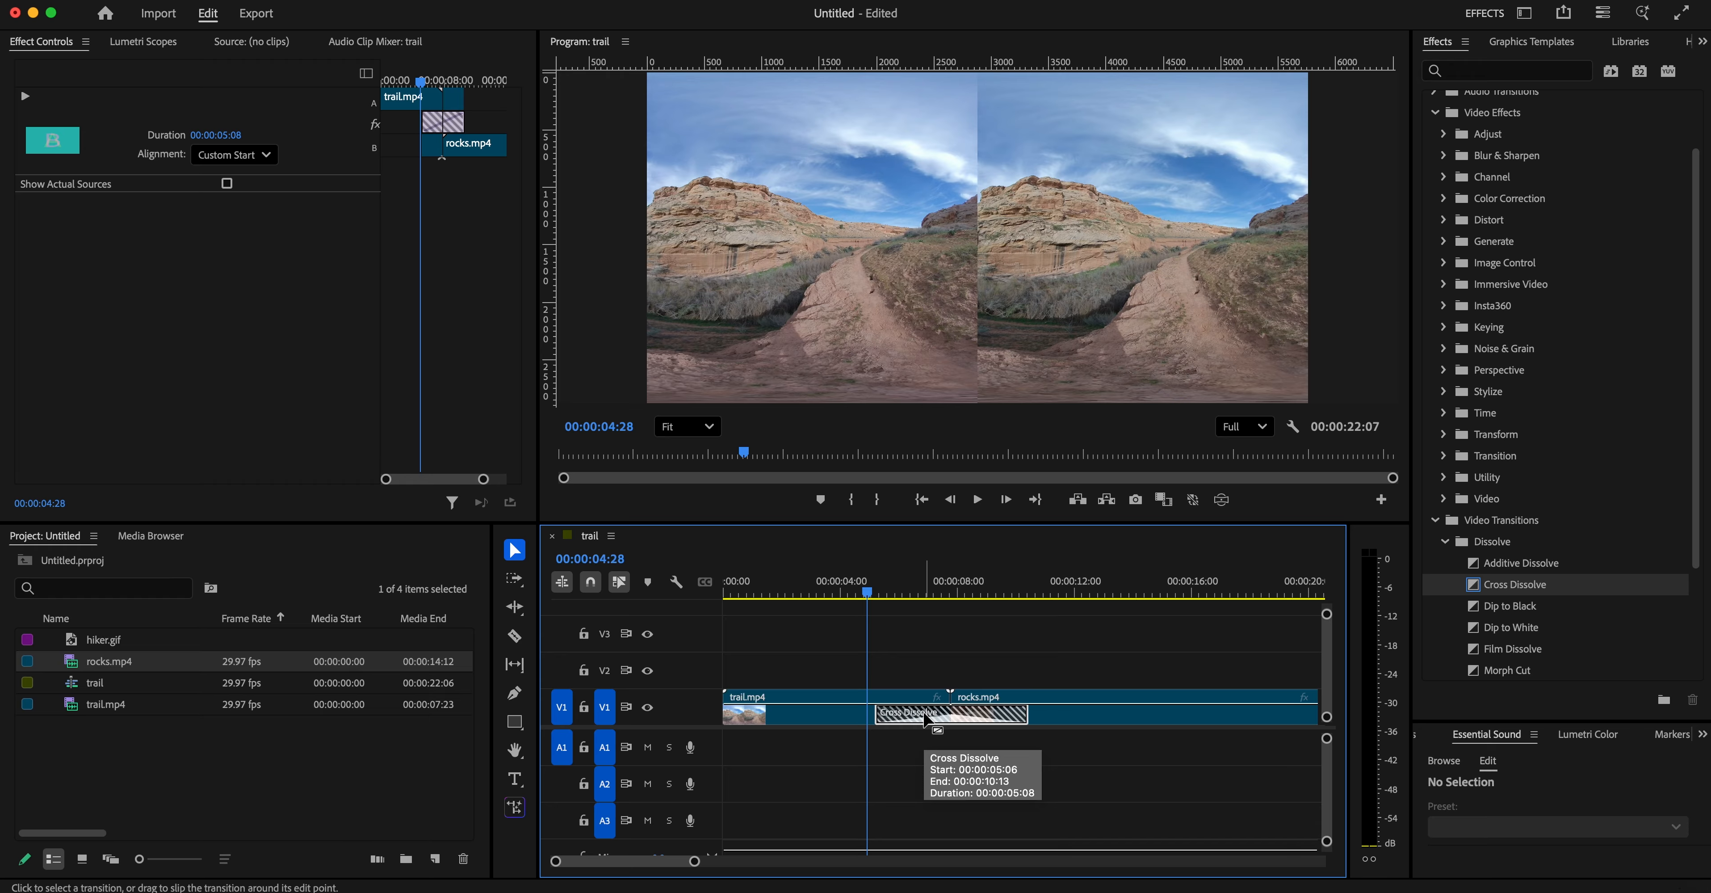
pyautogui.press('Delete')
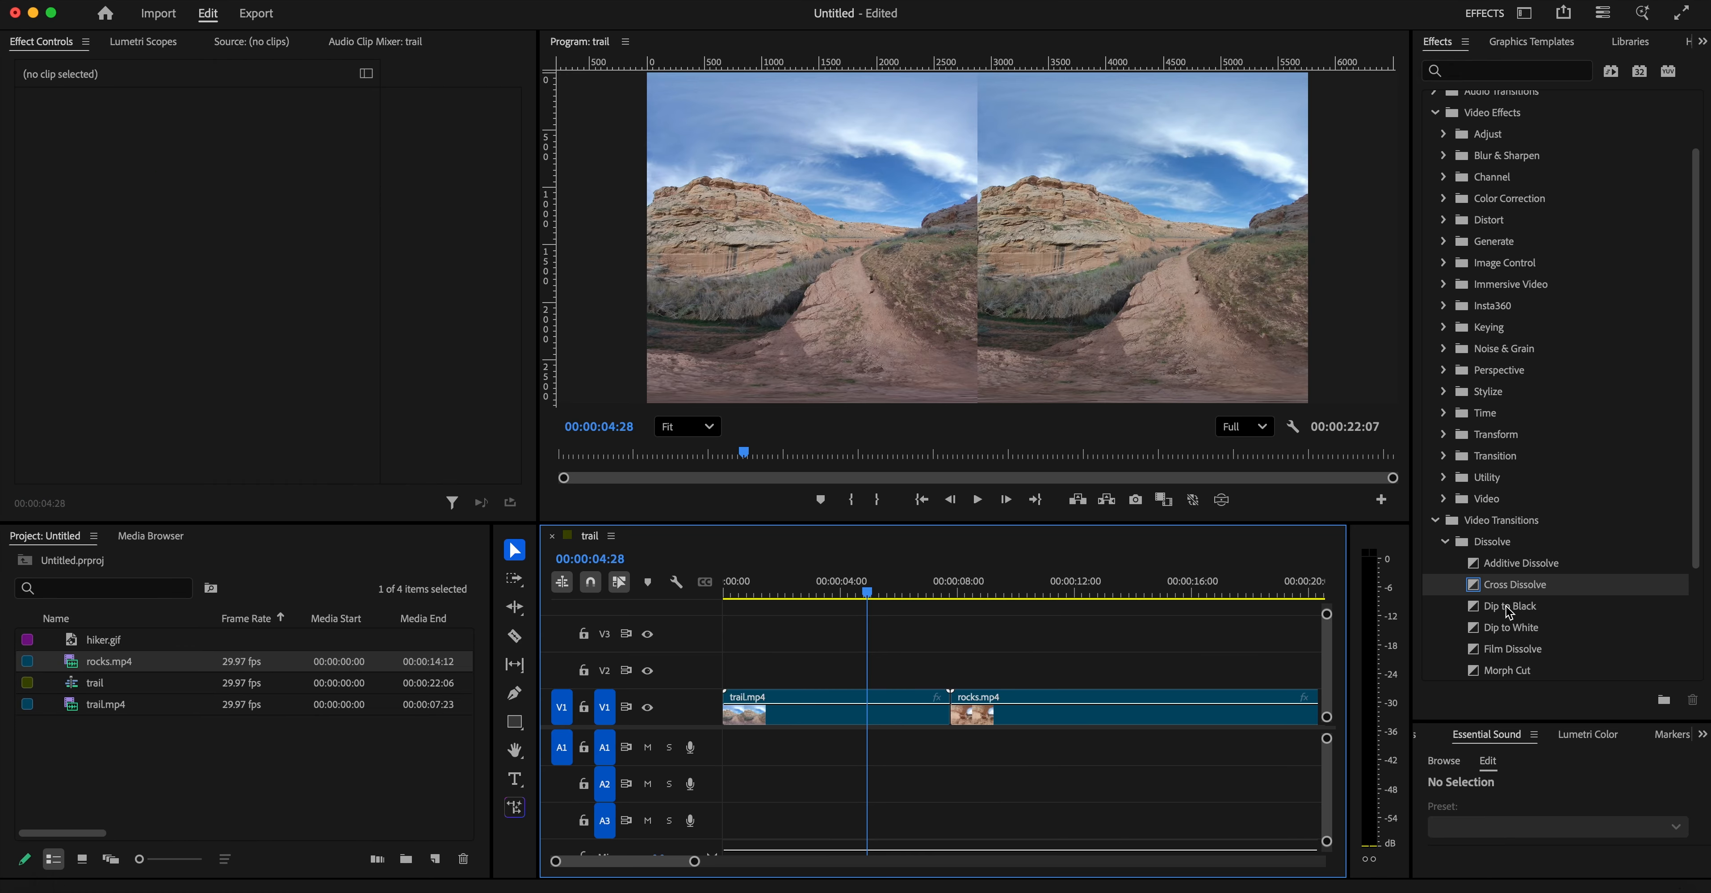
pyautogui.click(1494, 611)
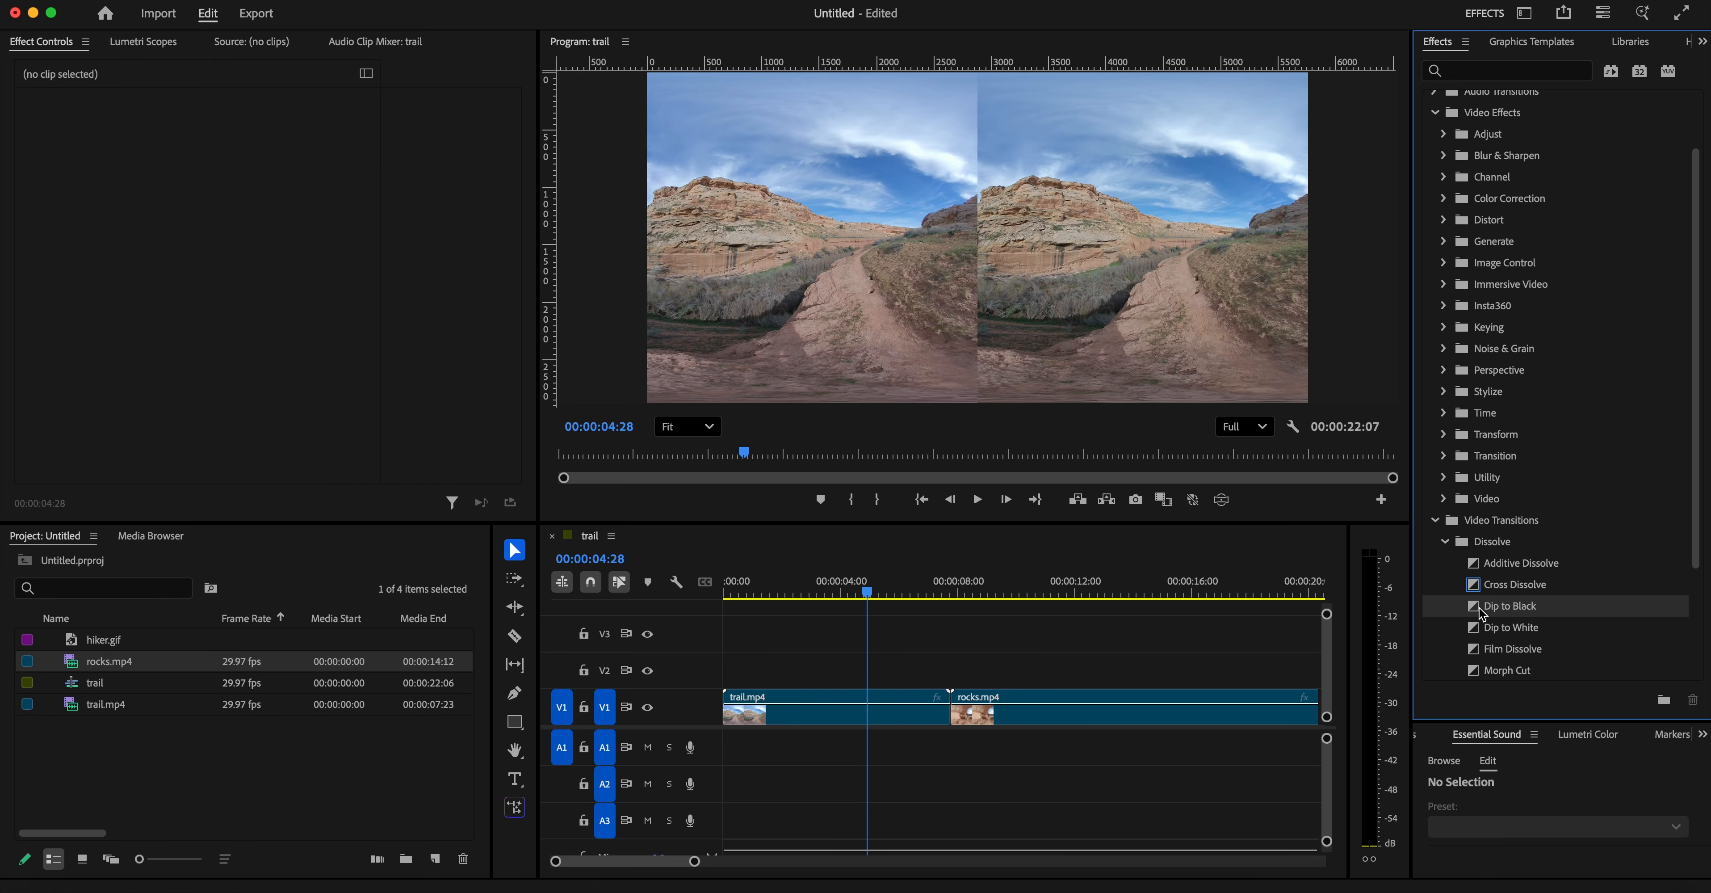
pyautogui.moveTo(1476, 616); pyautogui.dragTo(948, 714)
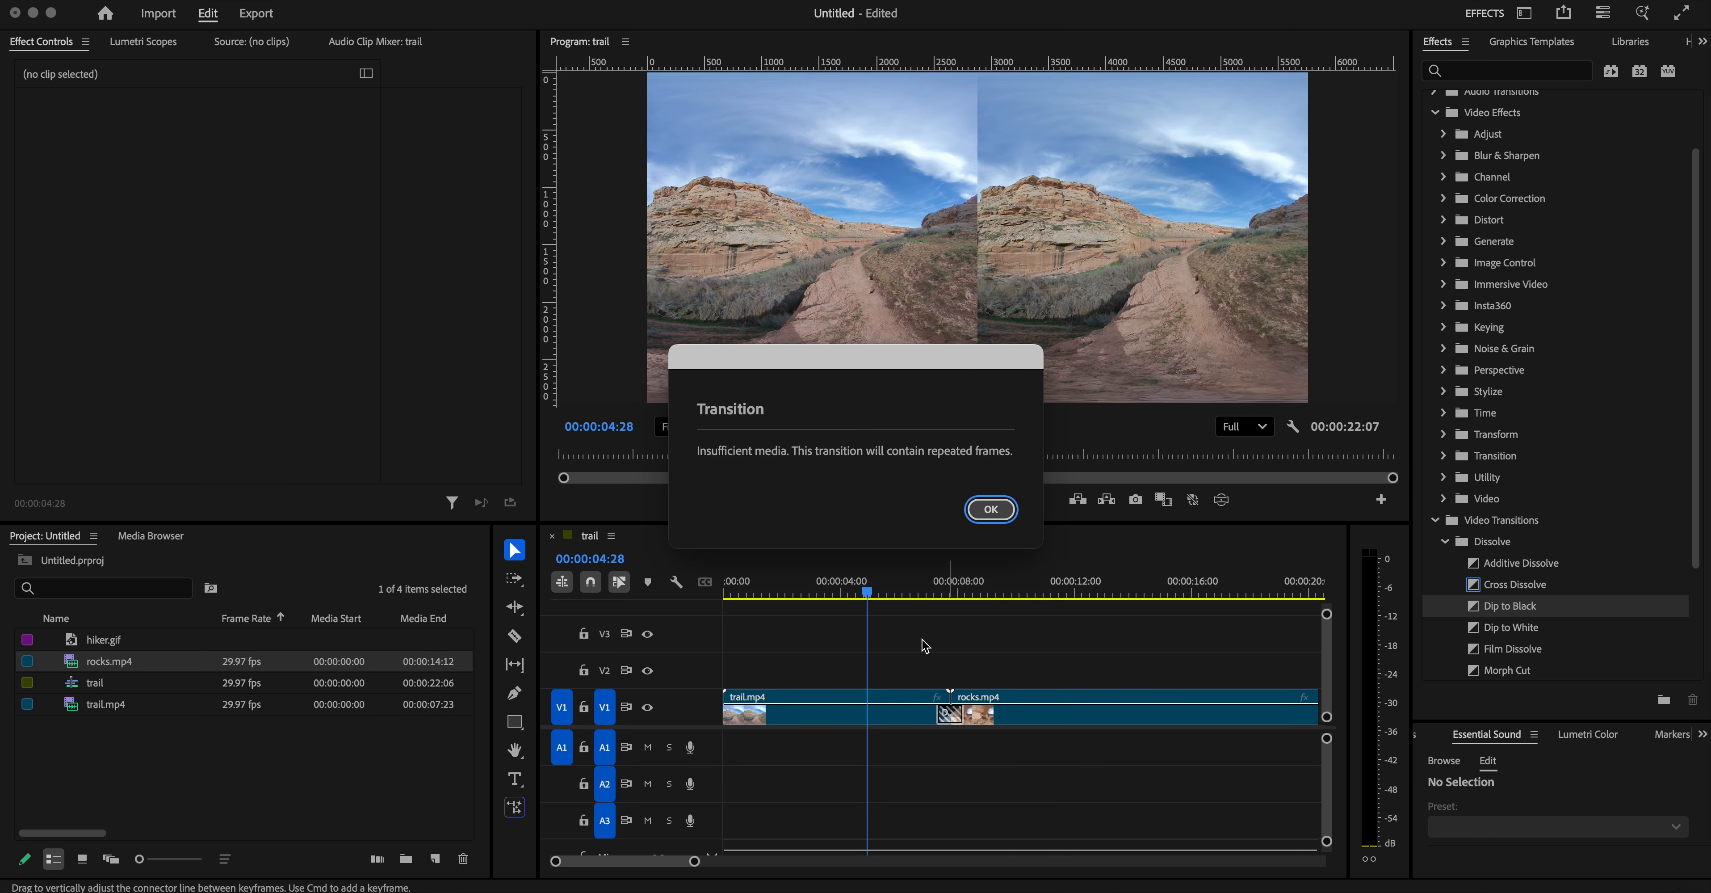
pyautogui.click(990, 510)
pyautogui.moveTo(866, 595); pyautogui.dragTo(957, 622)
pyautogui.moveTo(964, 619); pyautogui.dragTo(971, 627)
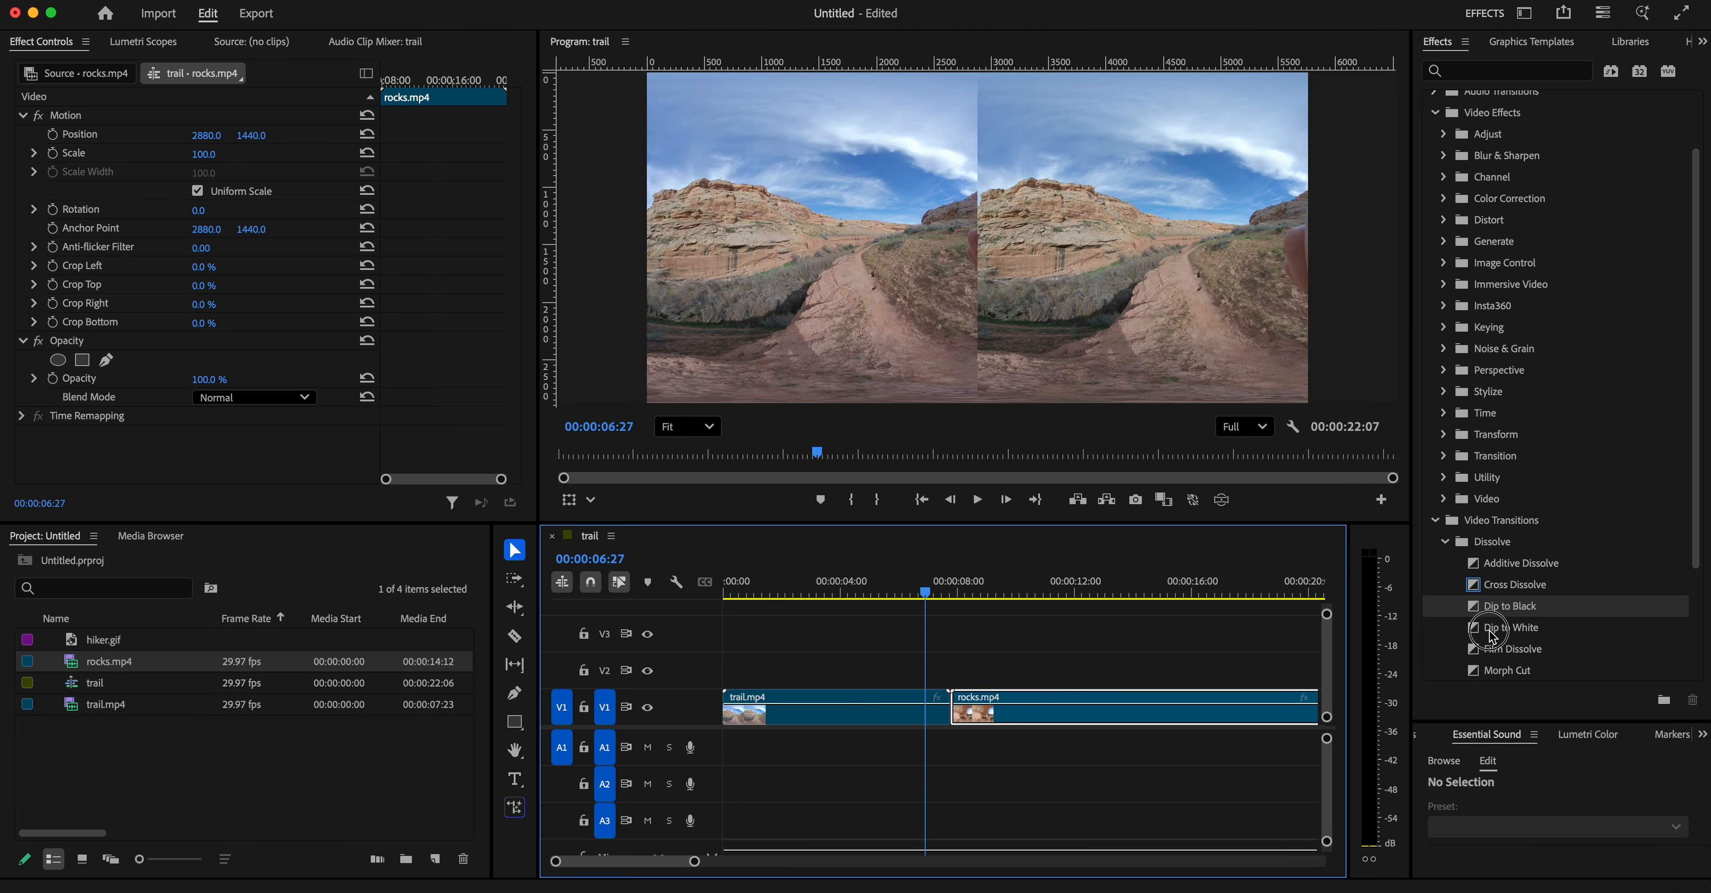
# - Add a Film Dissolve transition at the cut between the trail and rocks clips, accepting repeated frames
pyautogui.click(1488, 630)
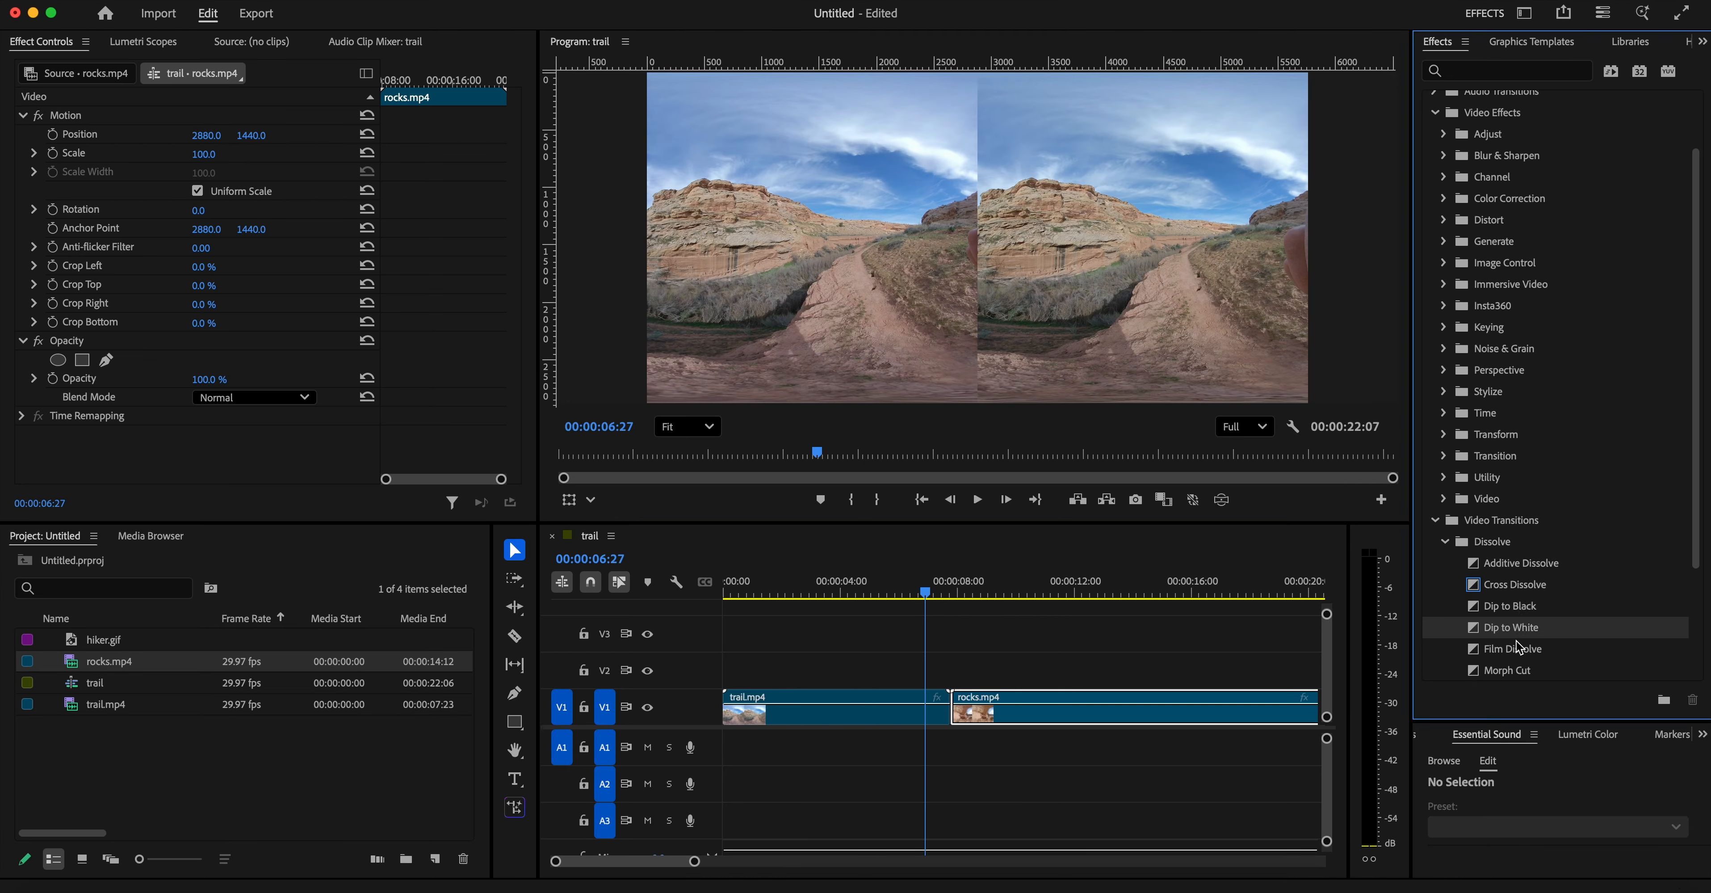
pyautogui.scroll(-2, 1517, 644)
pyautogui.scroll(-3, 1515, 621)
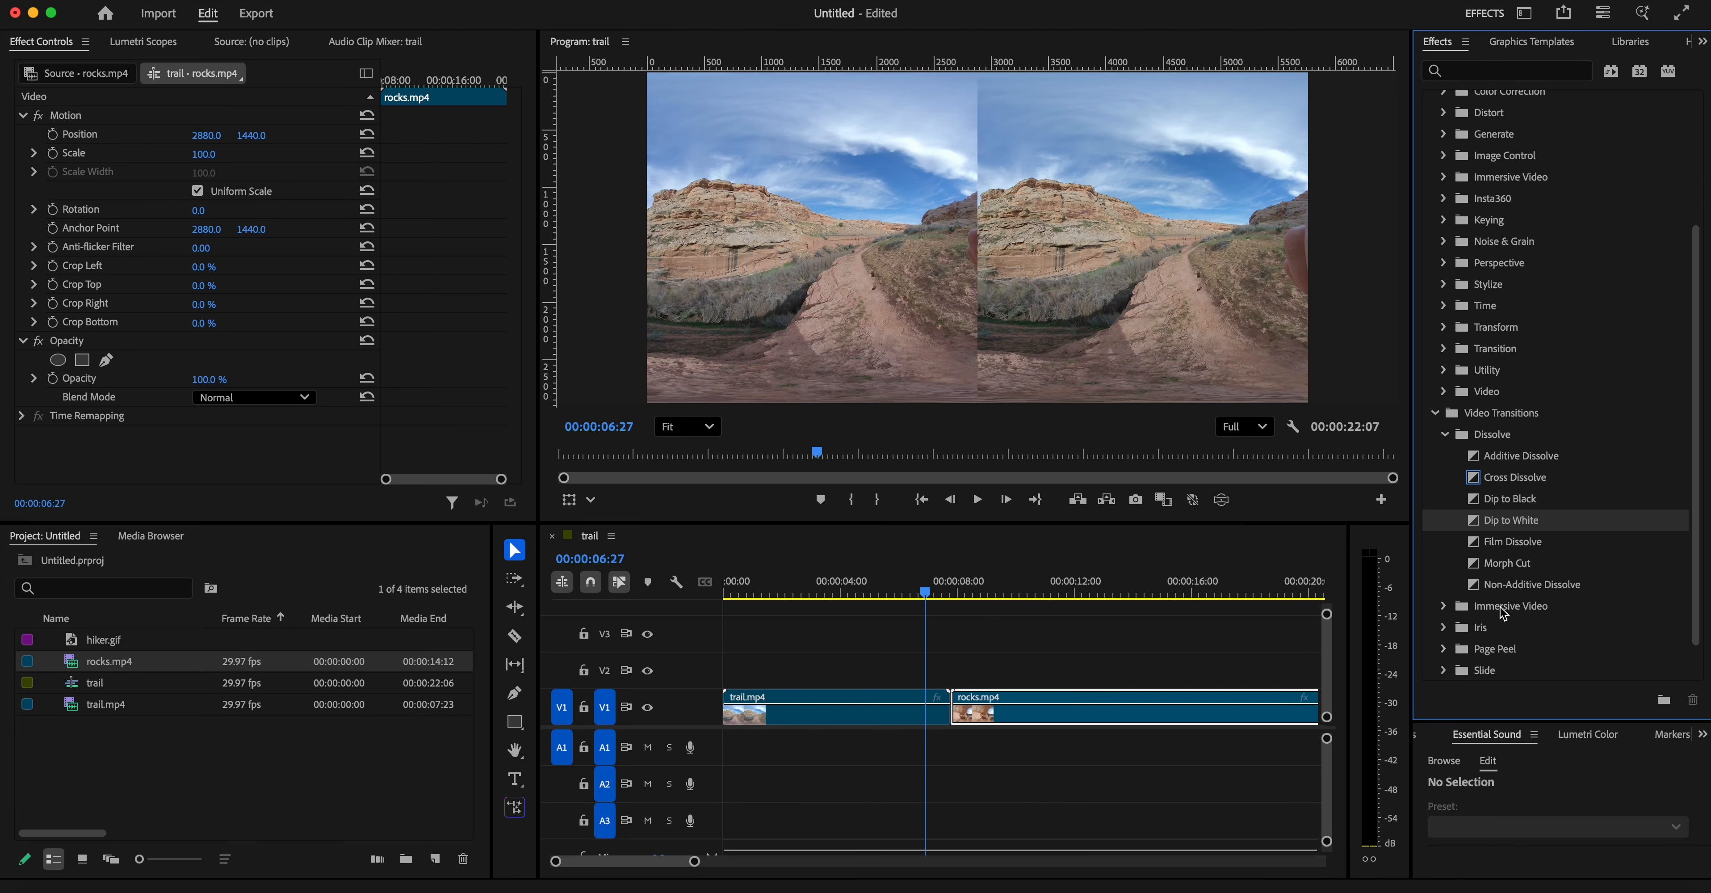
pyautogui.click(1478, 548)
pyautogui.moveTo(1478, 549); pyautogui.dragTo(949, 710)
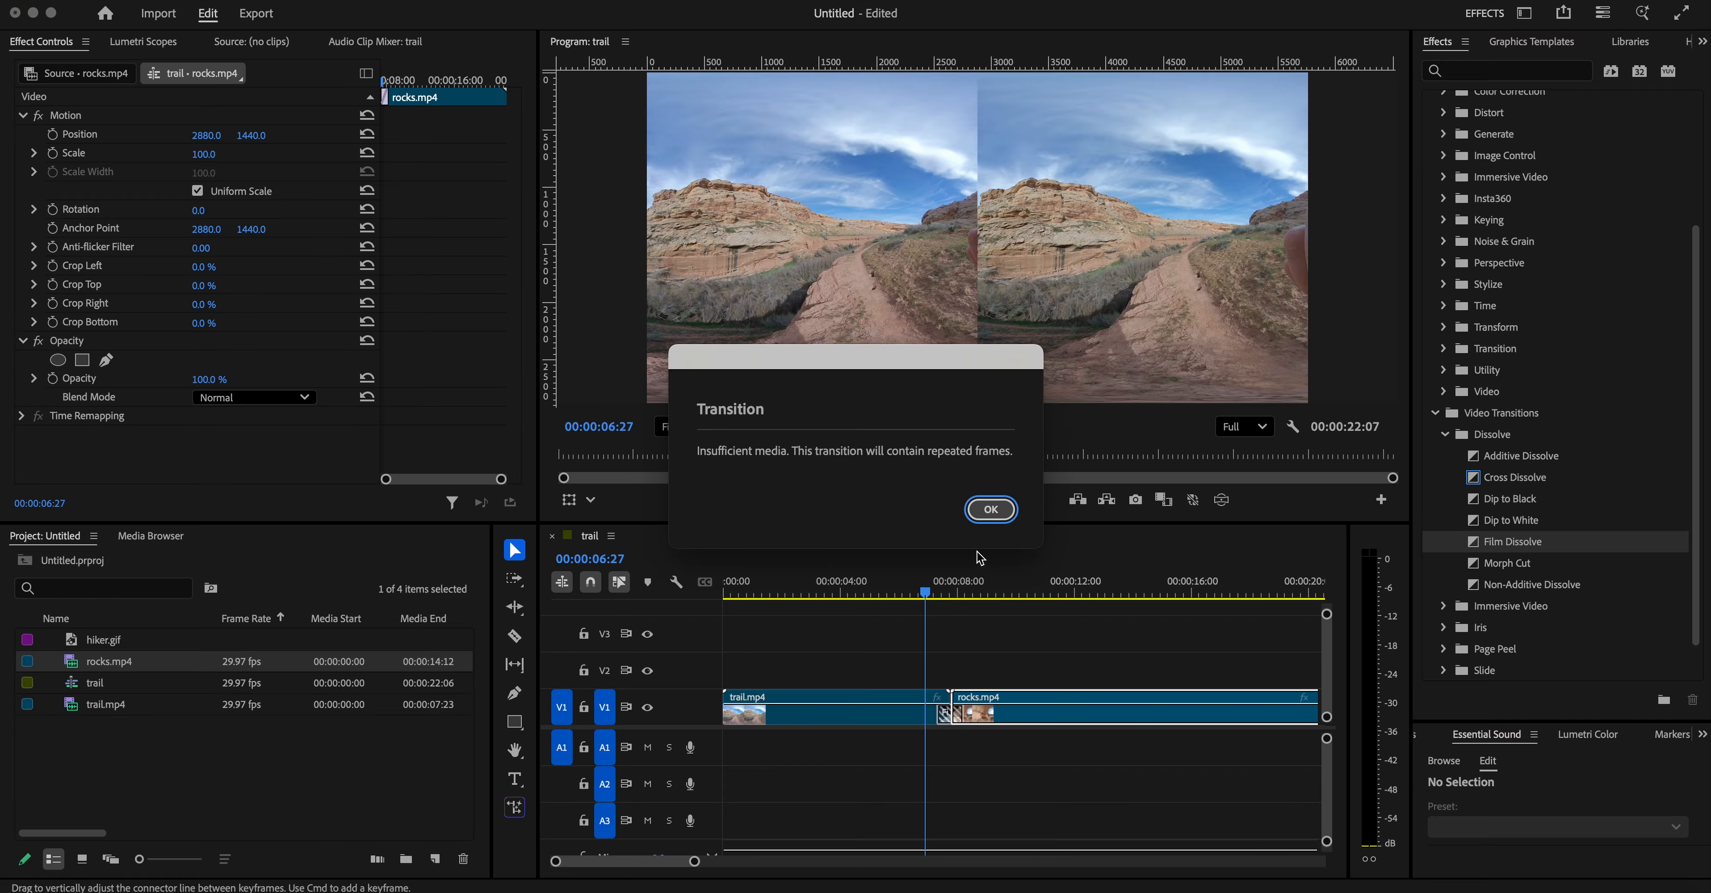
pyautogui.click(997, 517)
# - Scrub the trail frames leading into the Film Dissolve and look through the remaining video transition categories
pyautogui.click(932, 599)
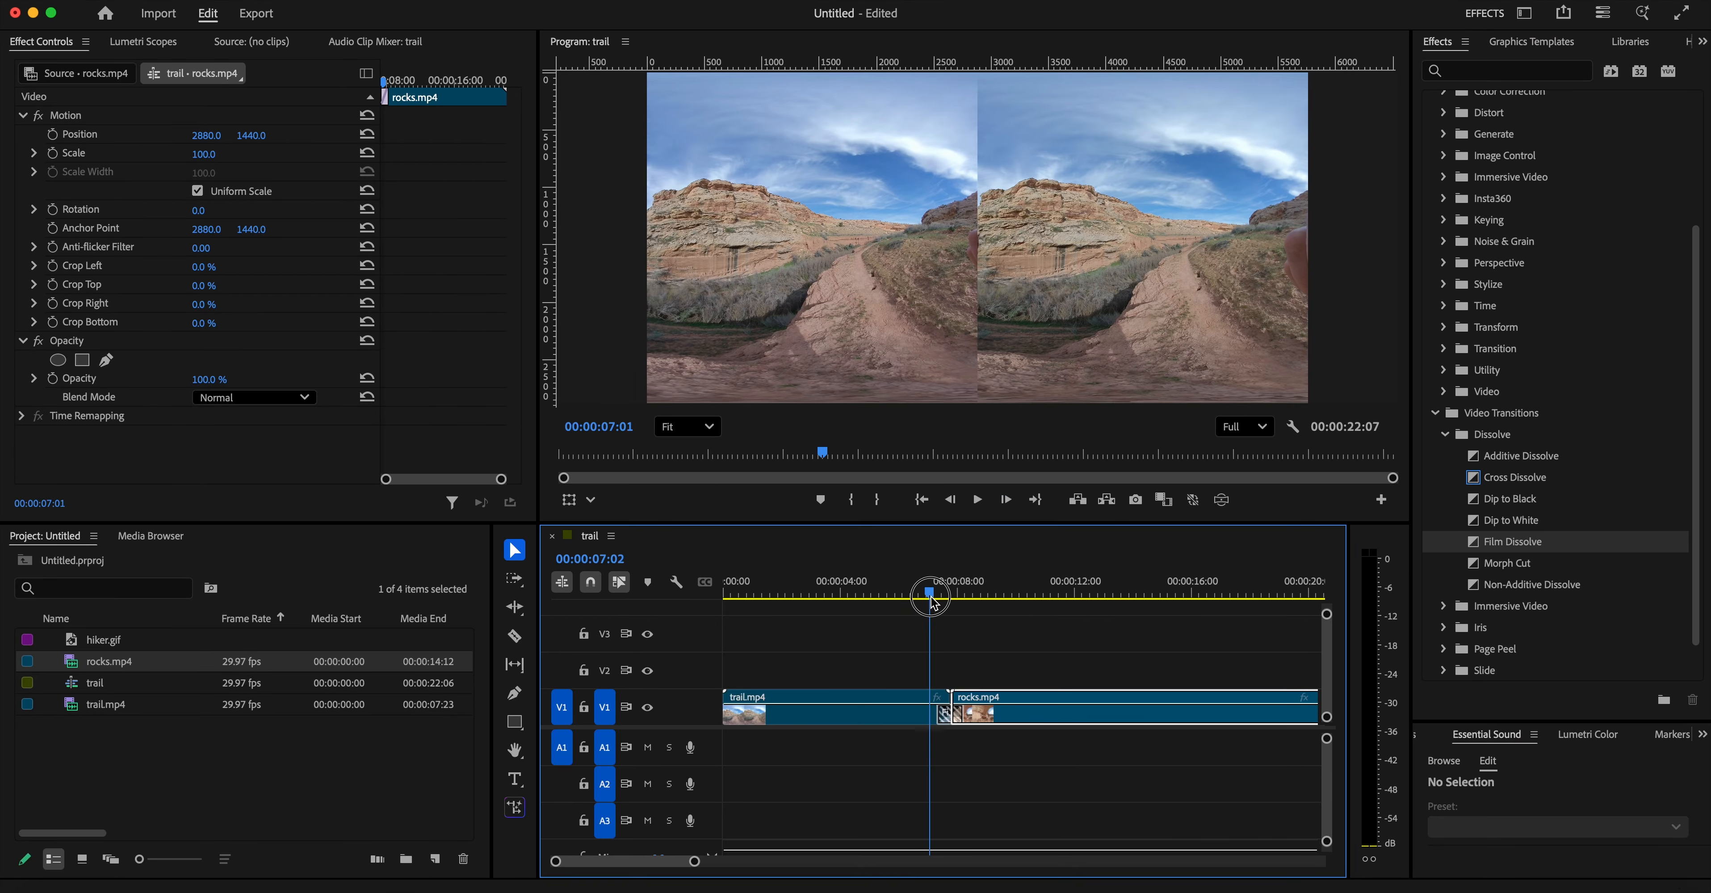
pyautogui.moveTo(933, 603)
pyautogui.mouseDown()
pyautogui.moveTo(968, 605)
pyautogui.moveTo(940, 612)
pyautogui.moveTo(960, 626)
pyautogui.moveTo(918, 621)
pyautogui.mouseUp()
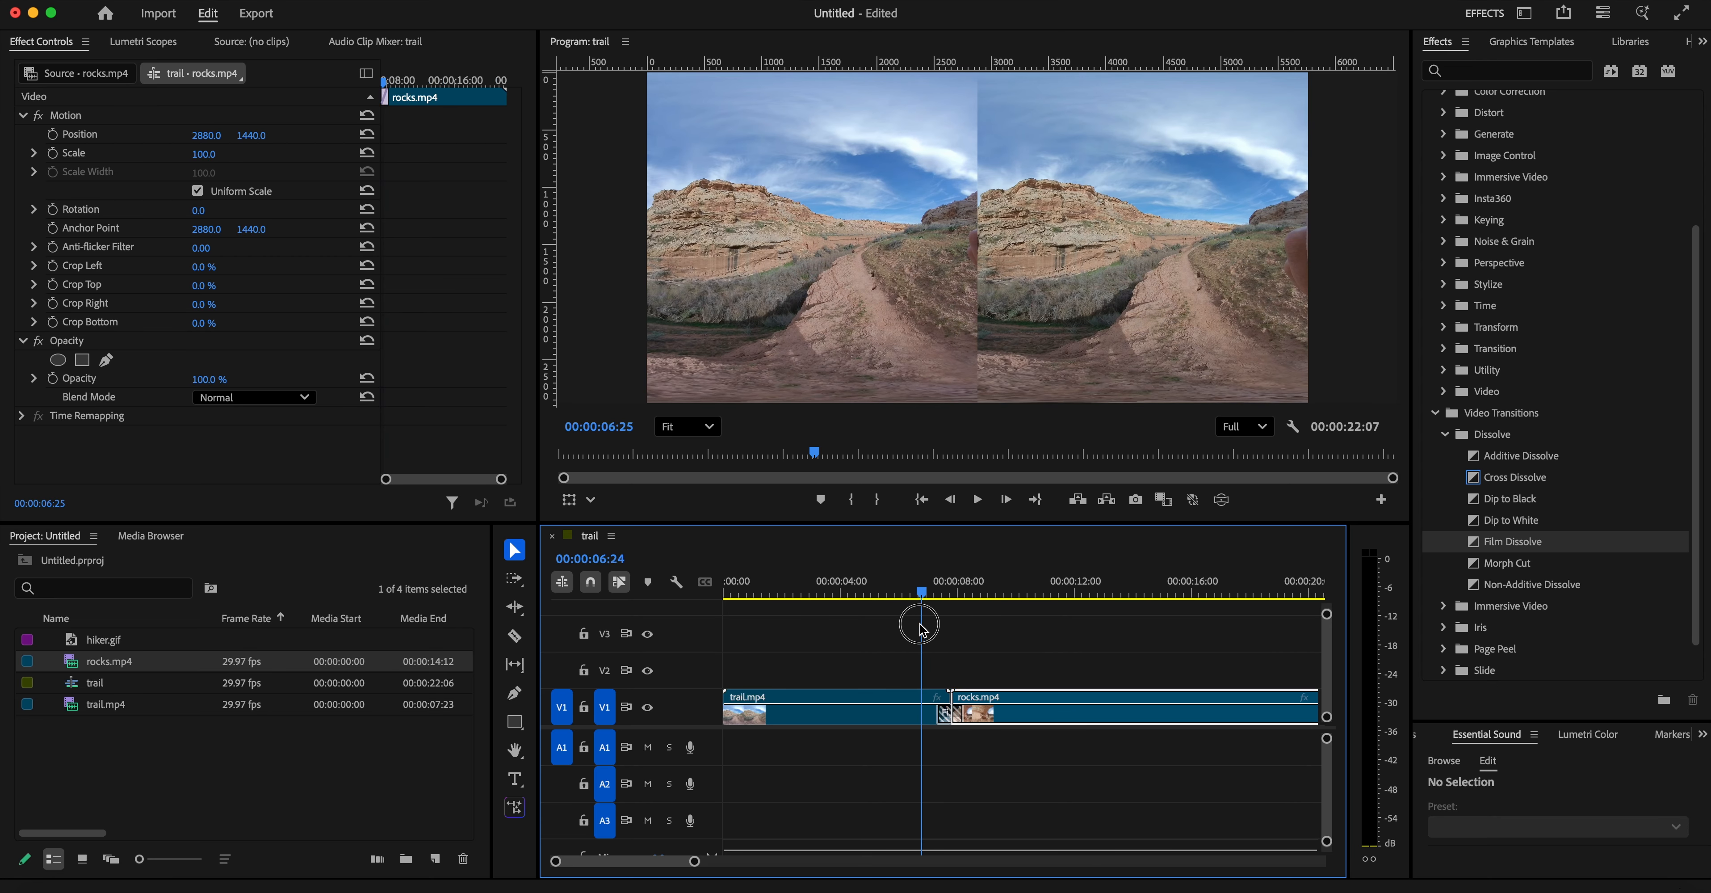
pyautogui.click(943, 714)
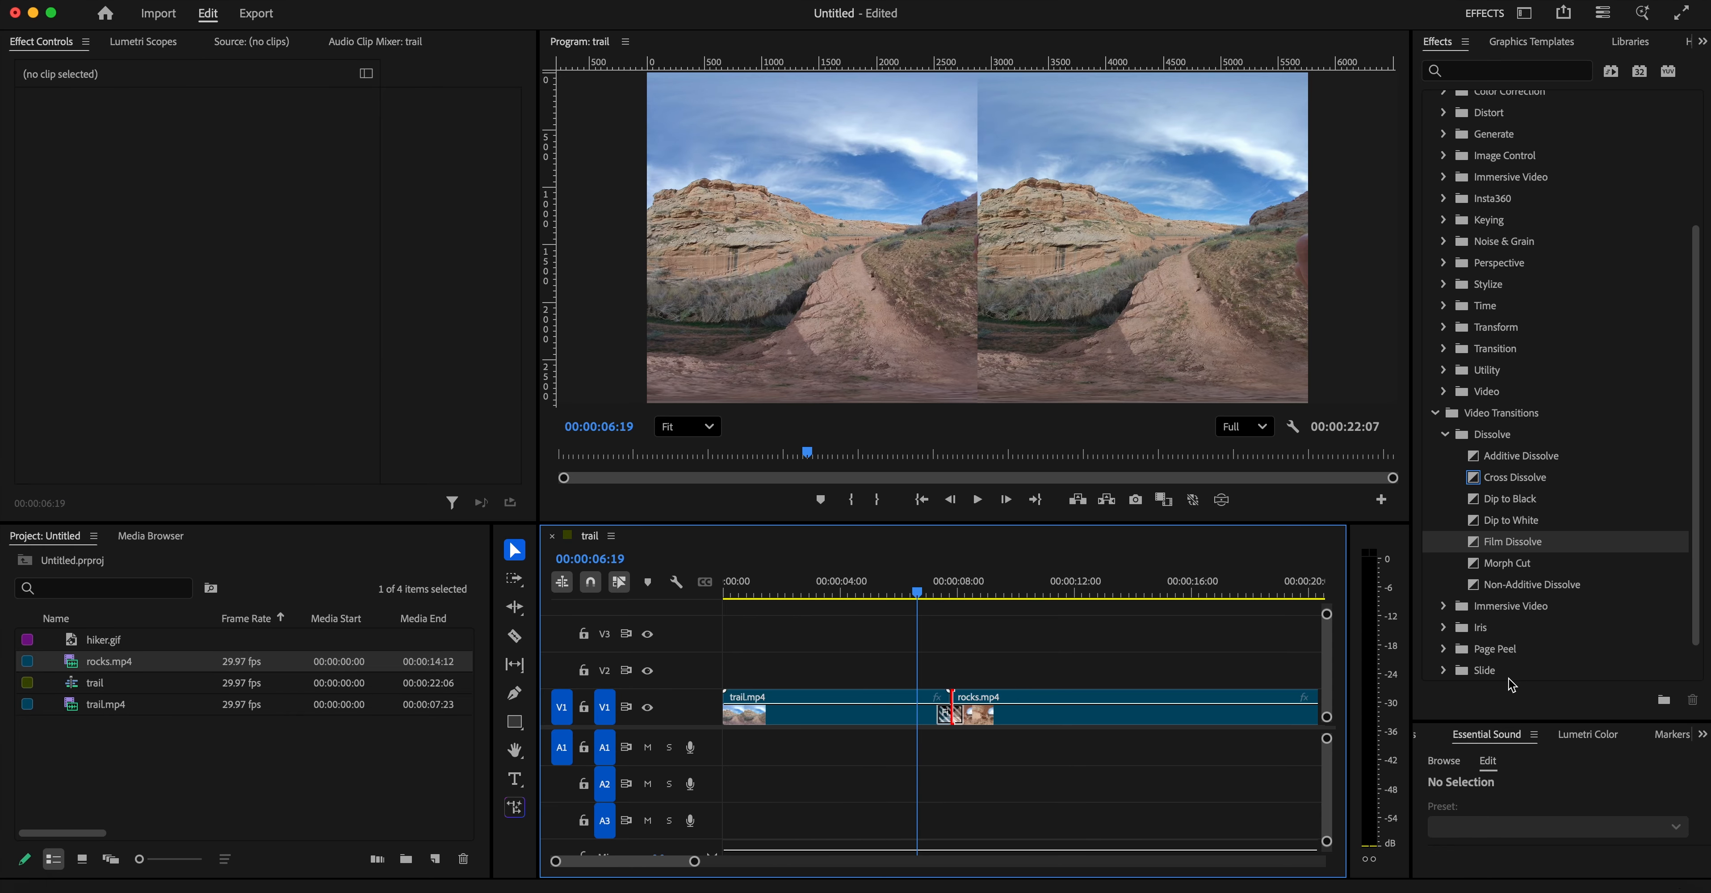
pyautogui.scroll(-2, 1500, 604)
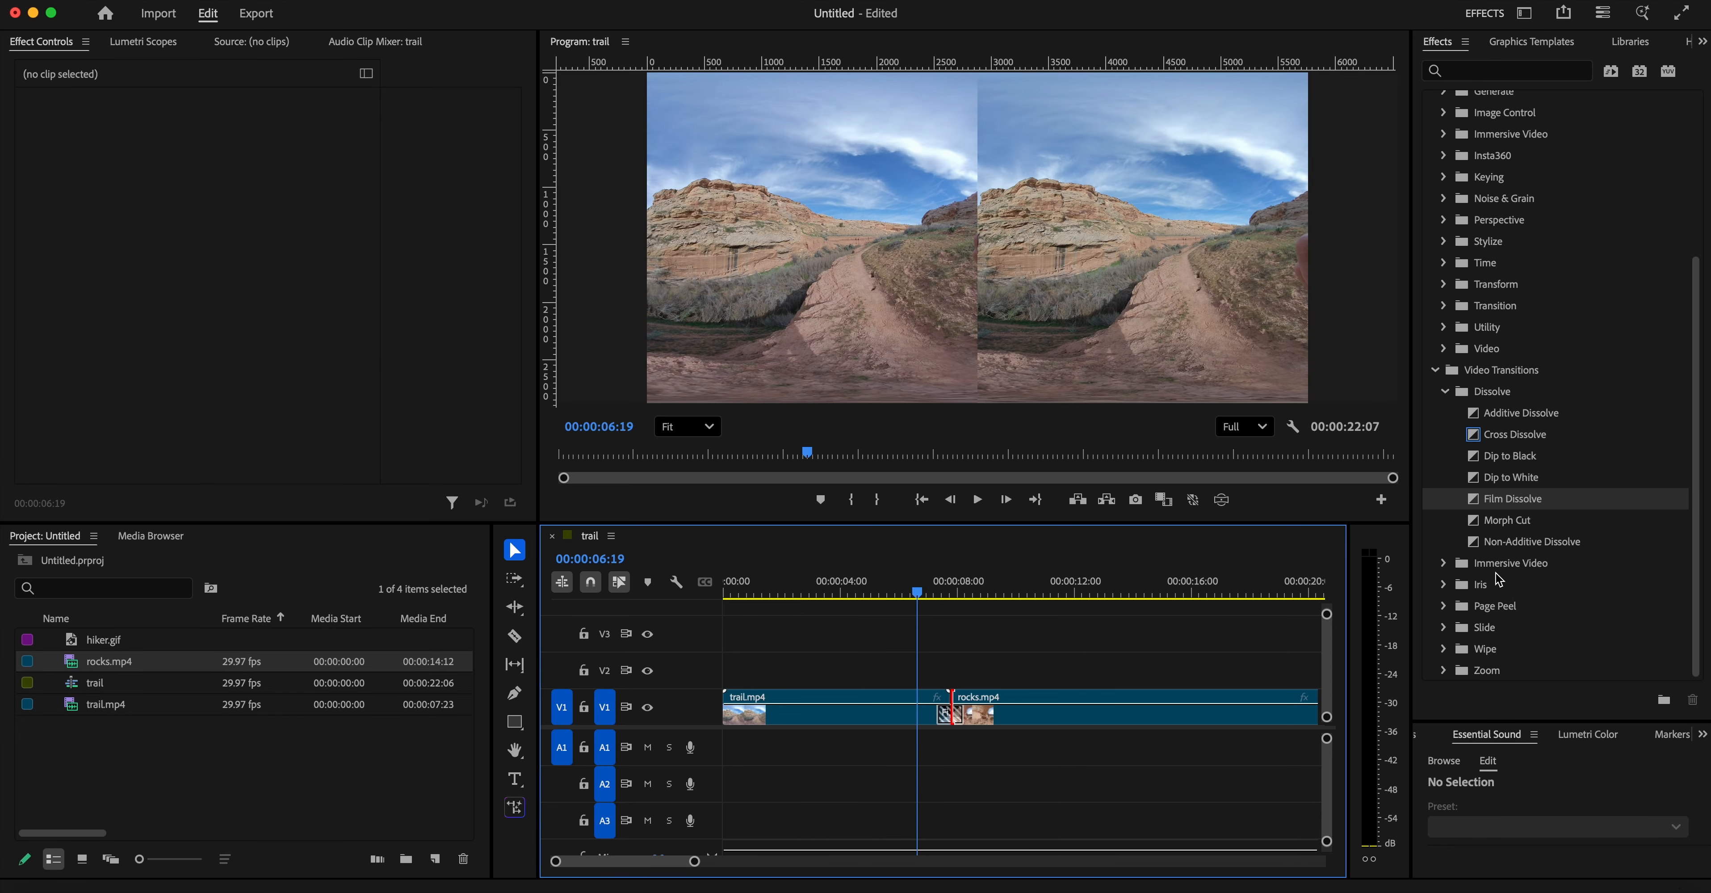